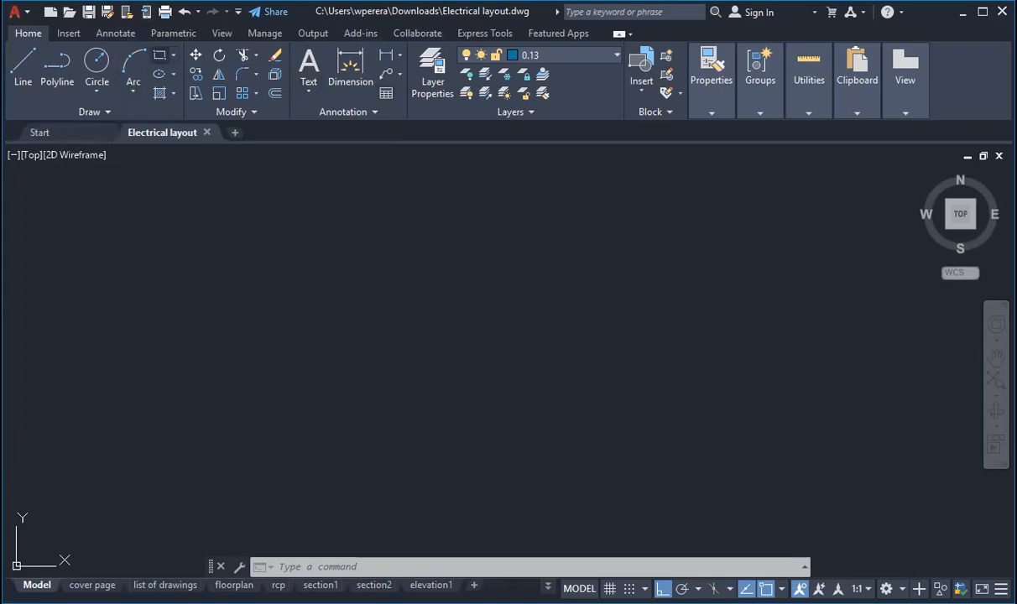
# Draw a closed square room outline with 10' sides using a polyline.
pyautogui.click(23, 65)
pyautogui.click(59, 67)
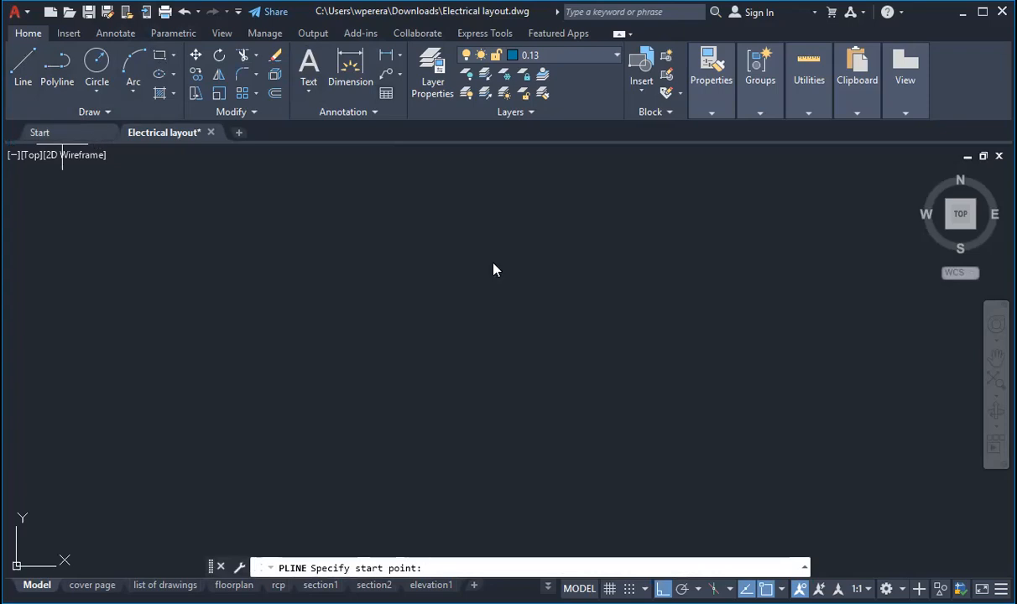
pyautogui.click(353, 259)
pyautogui.write("10'")
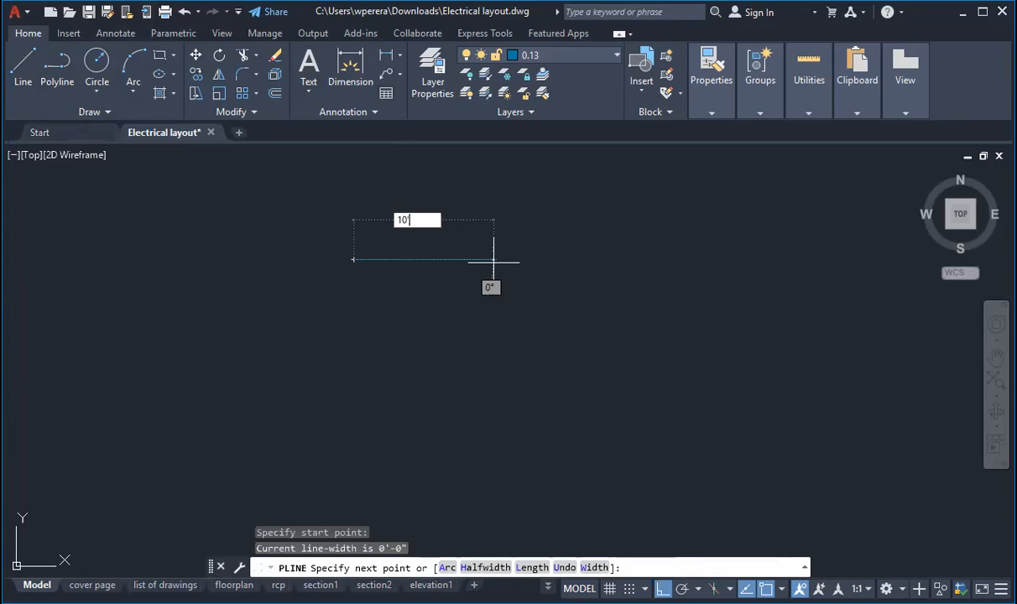
pyautogui.press('Return')
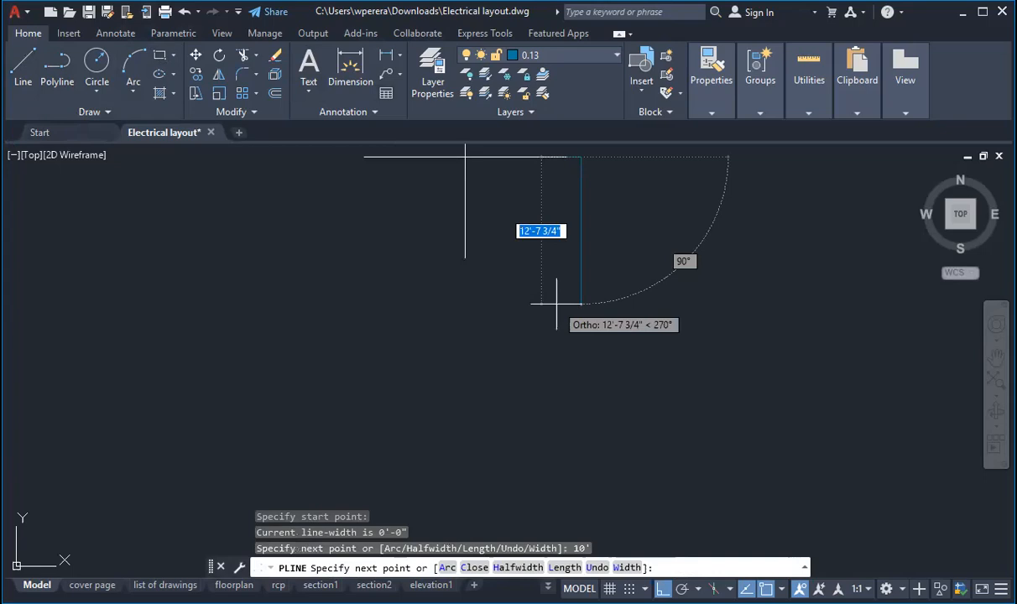
pyautogui.write('10')
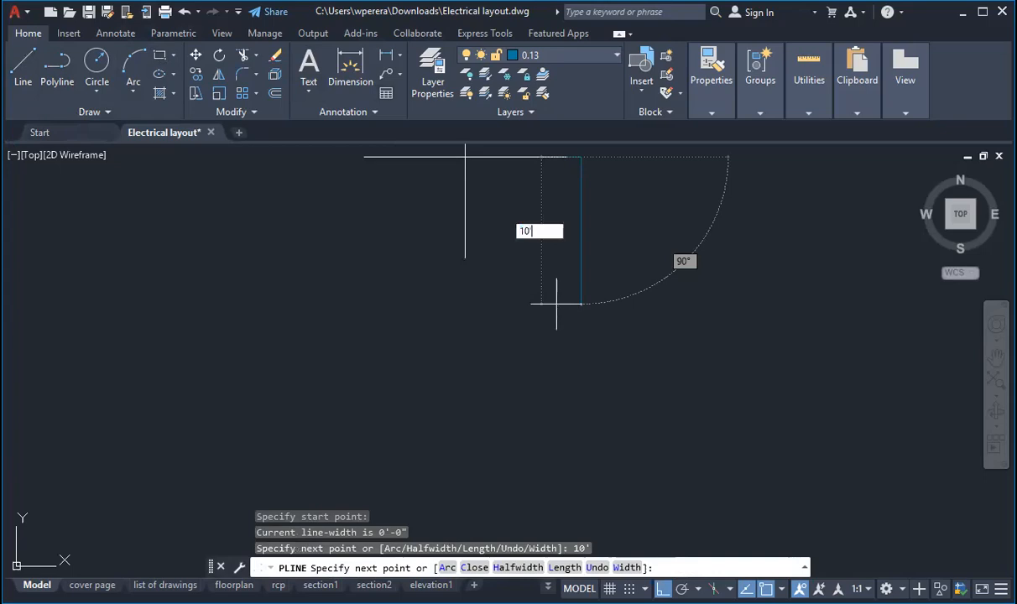
pyautogui.write("'")
pyautogui.press('Return')
pyautogui.press('Return')
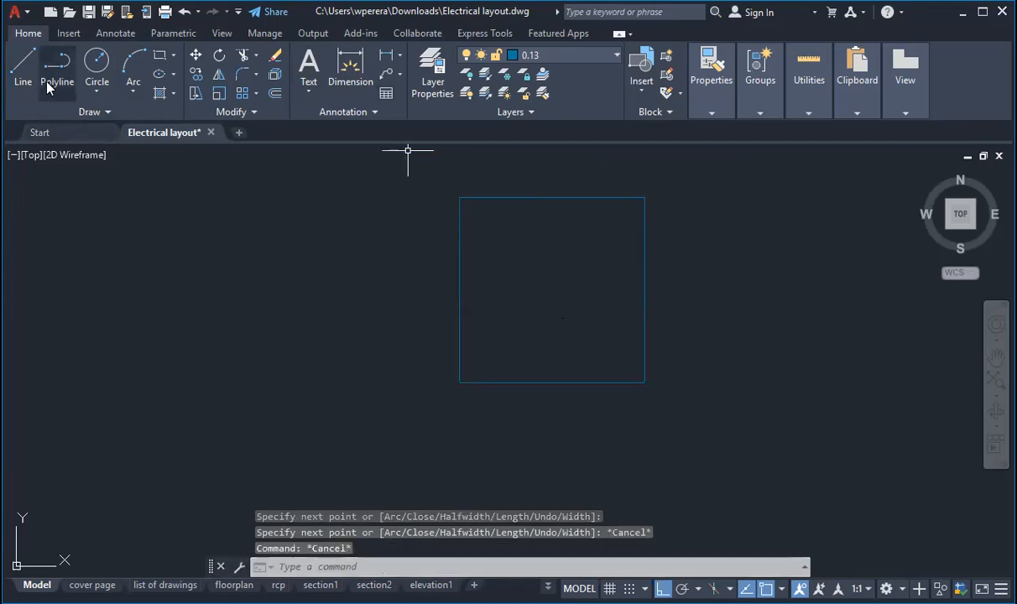
# Offset the square outline 4" outward to give the walls their thickness.
pyautogui.click(276, 95)
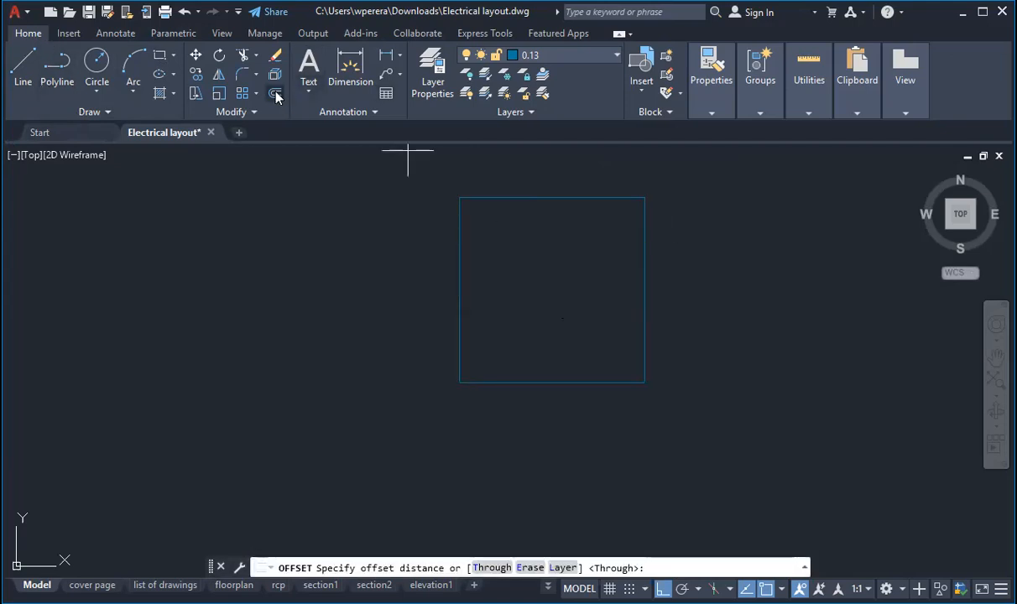
pyautogui.write('4"')
pyautogui.press('Return')
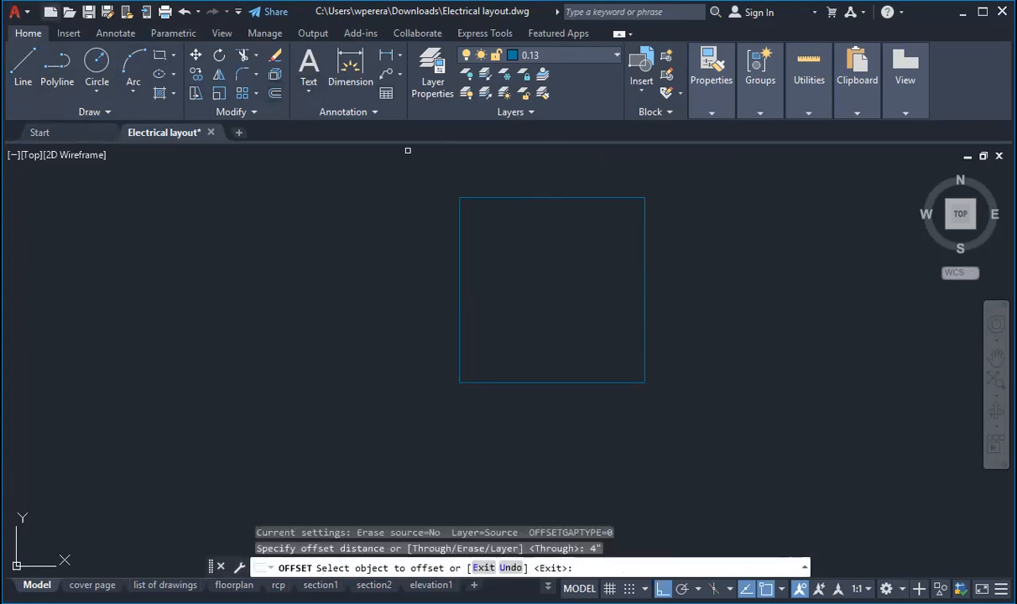
pyautogui.click(635, 198)
pyautogui.click(432, 154)
pyautogui.press('Return')
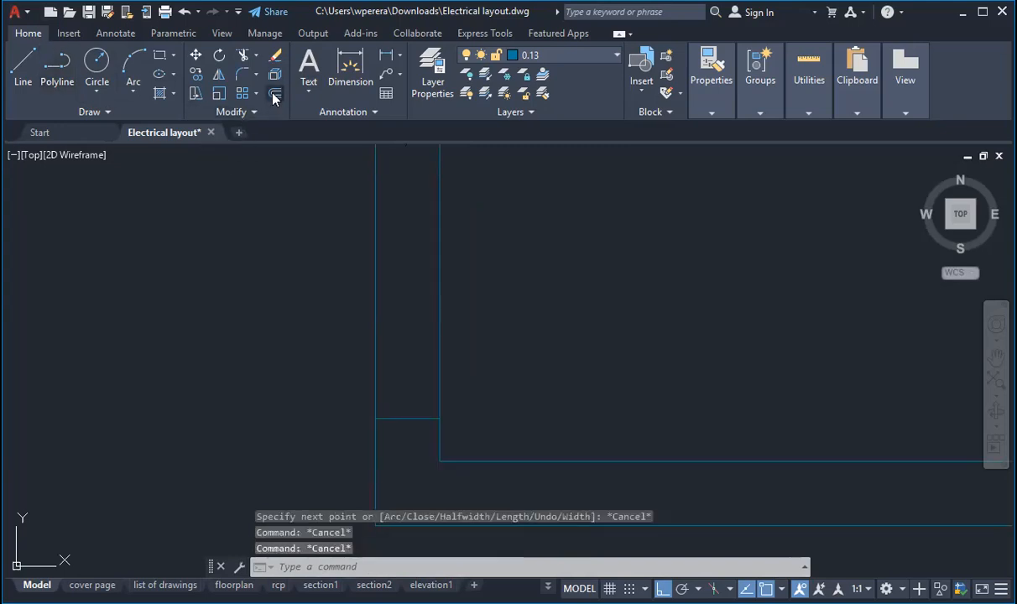
# Offset the short line across the left wall 3' upward to mark the other side of the doorway.
pyautogui.click(272, 96)
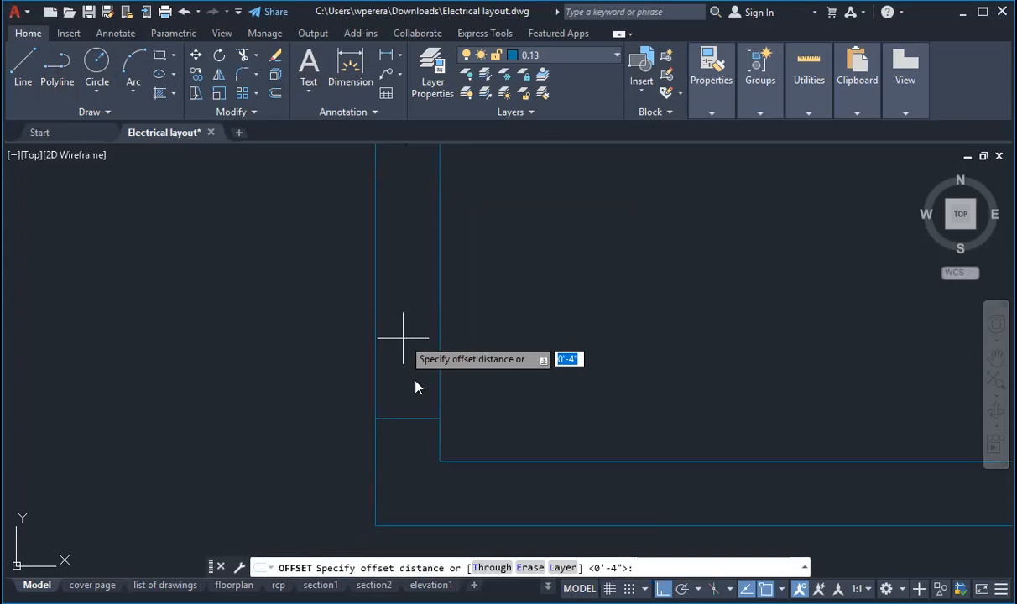
pyautogui.scroll(-3, 415, 380)
pyautogui.write('3')
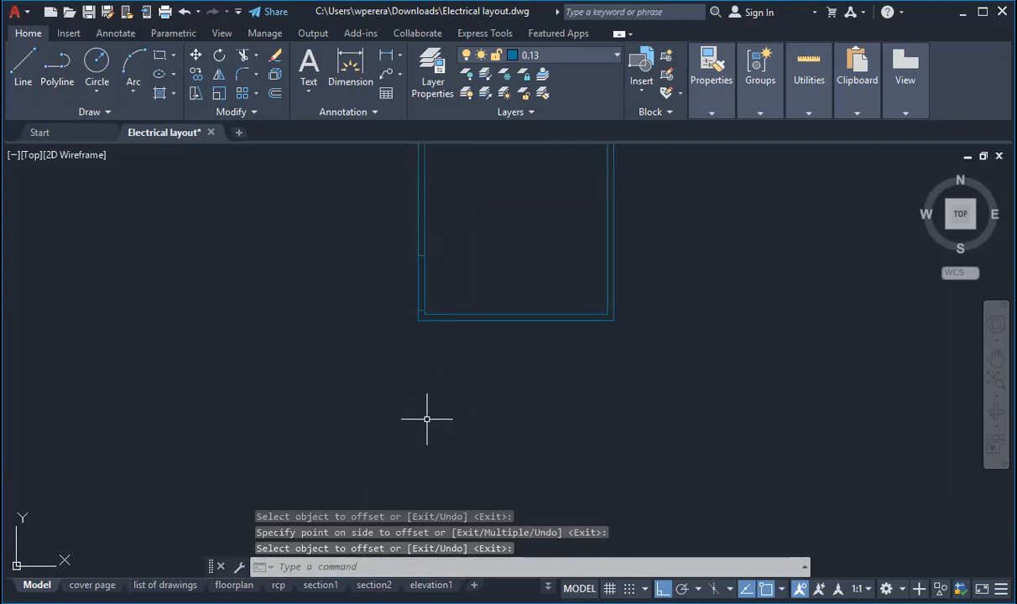
# Trim the left wall lines between the two jamb lines to open the doorway.
pyautogui.click(240, 62)
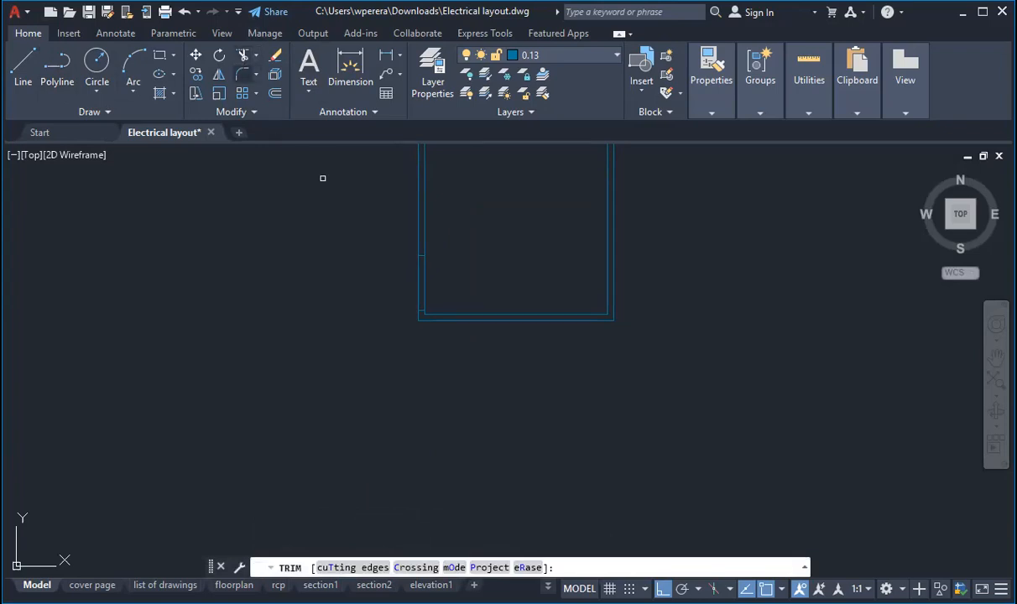
pyautogui.scroll(3, 573, 289)
pyautogui.rightClick(573, 286)
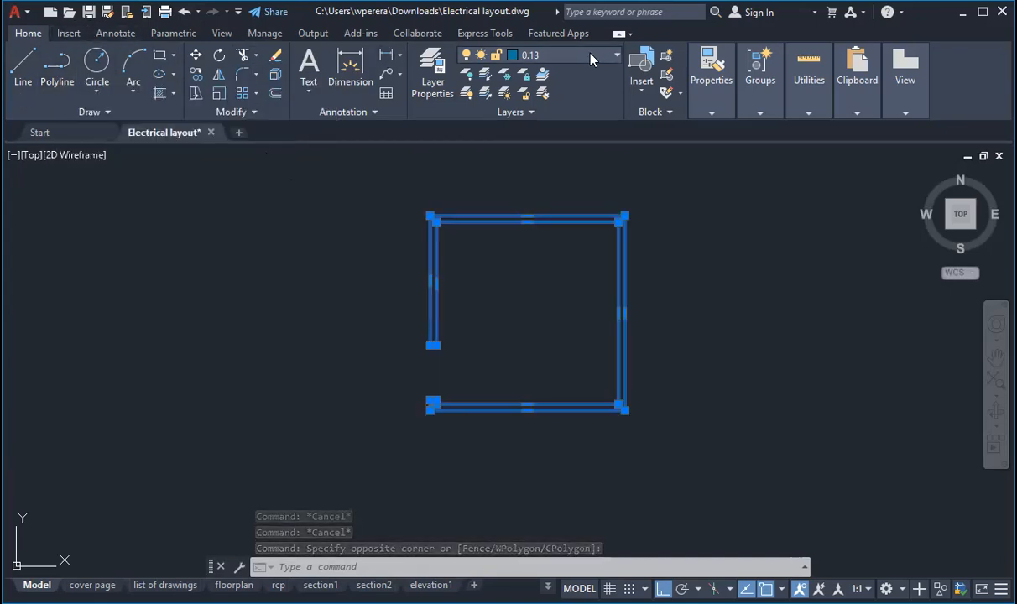
# Move all the selected wall lines to layer 0.35.
pyautogui.click(559, 55)
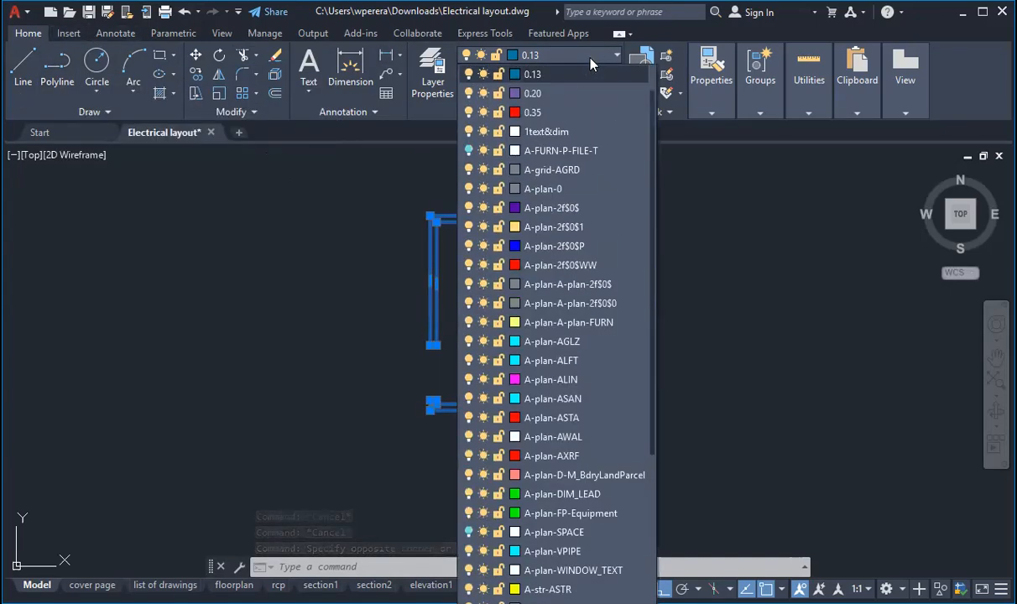
pyautogui.click(577, 112)
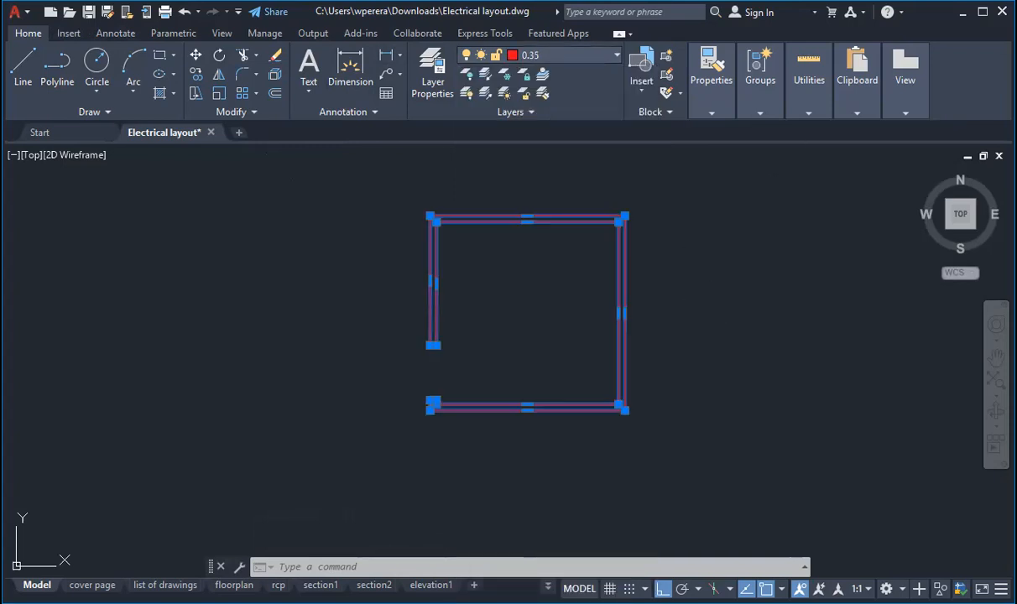
pyautogui.press('Escape')
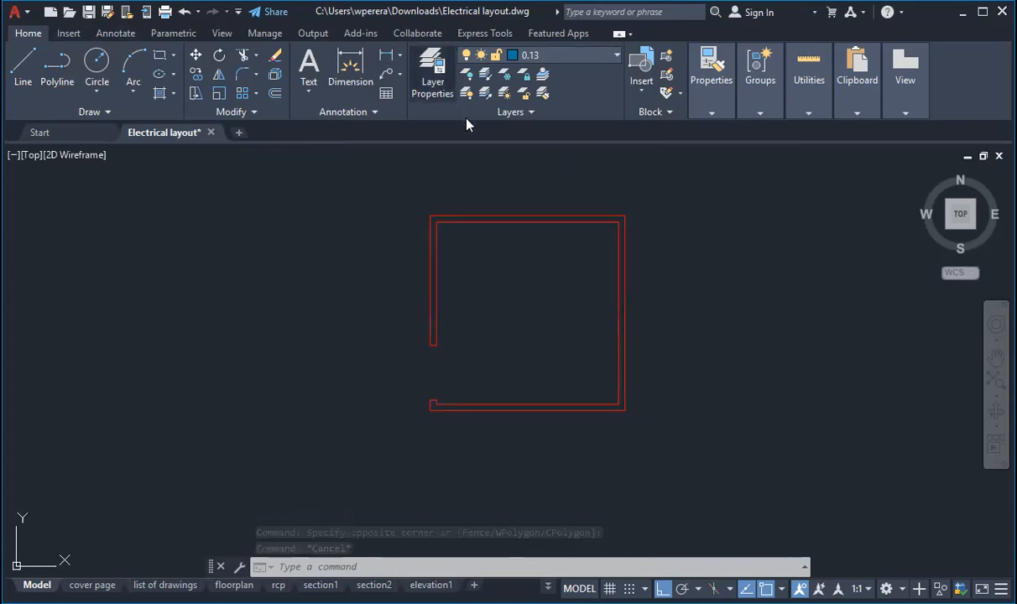
# Set the colour of layer 0.35 to index colour 255 in the layer properties.
pyautogui.click(433, 76)
pyautogui.click(323, 160)
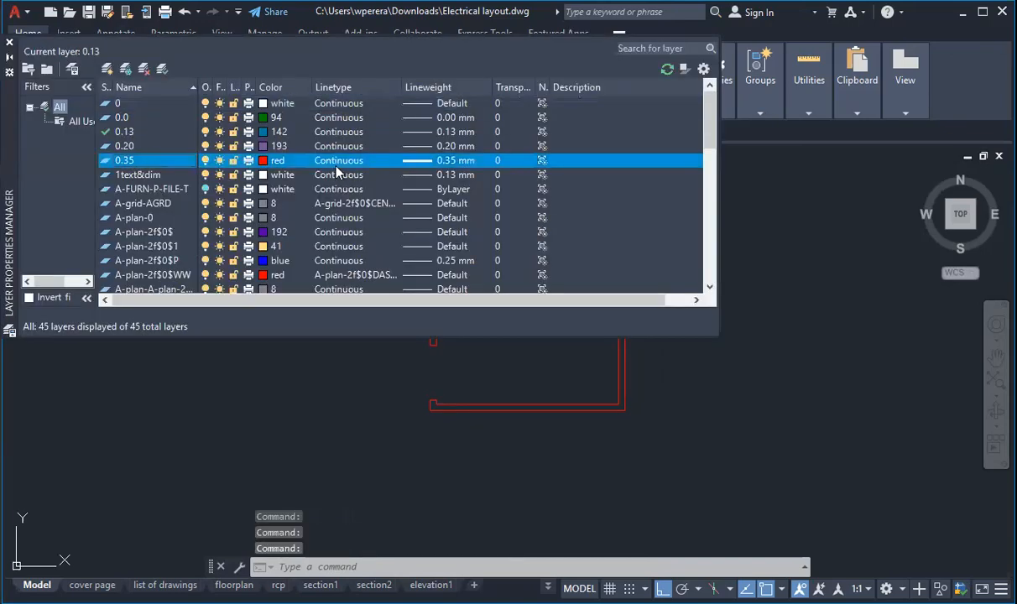
pyautogui.click(278, 163)
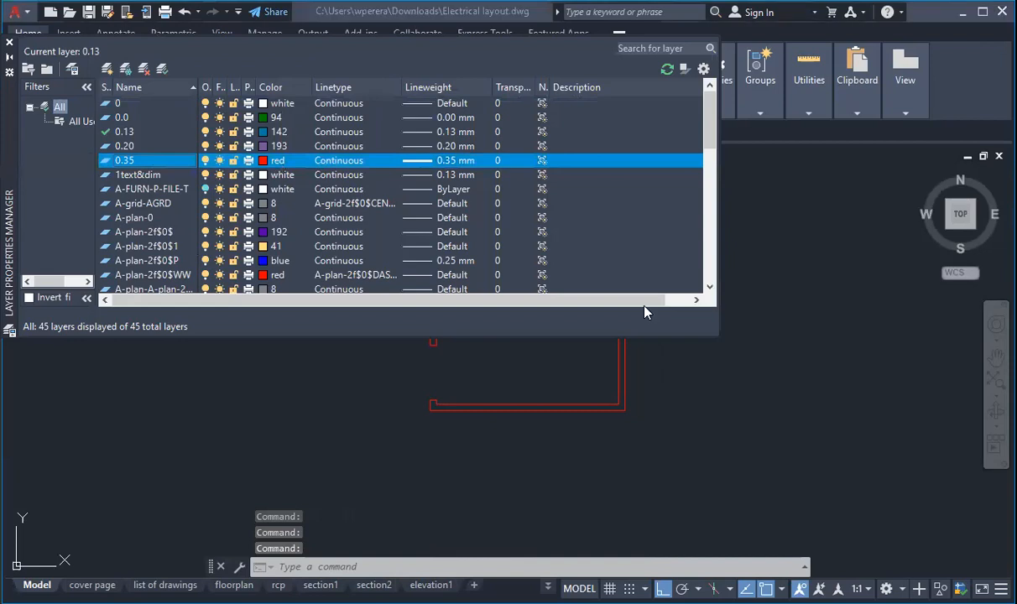
pyautogui.click(649, 303)
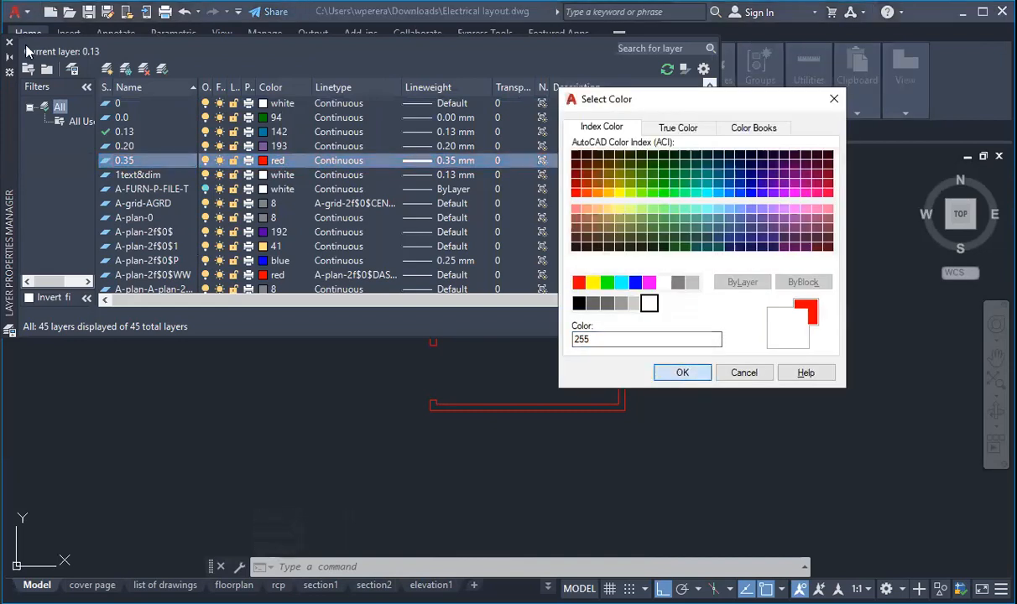
pyautogui.click(683, 373)
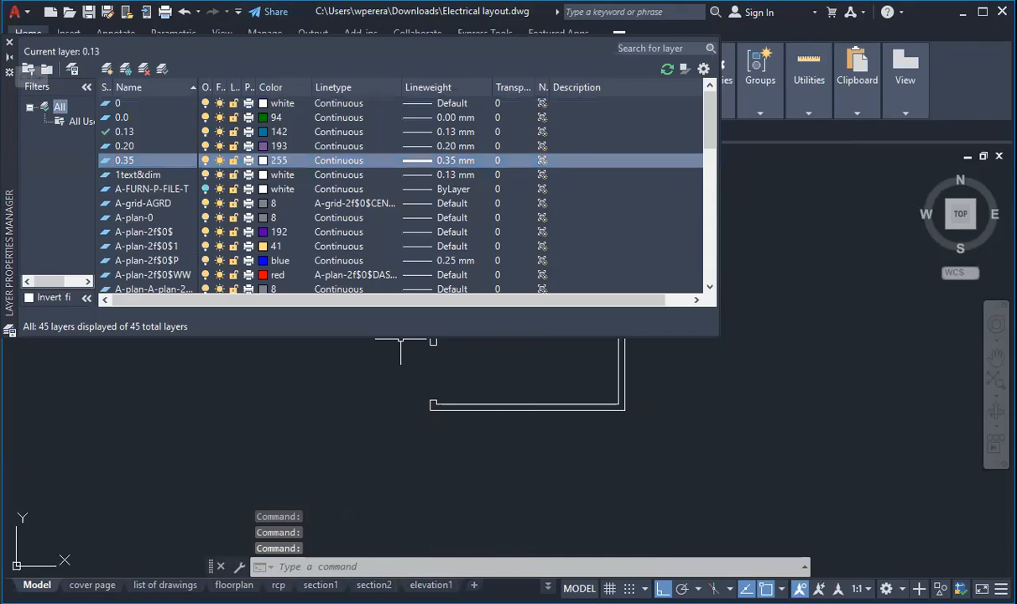
pyautogui.click(9, 43)
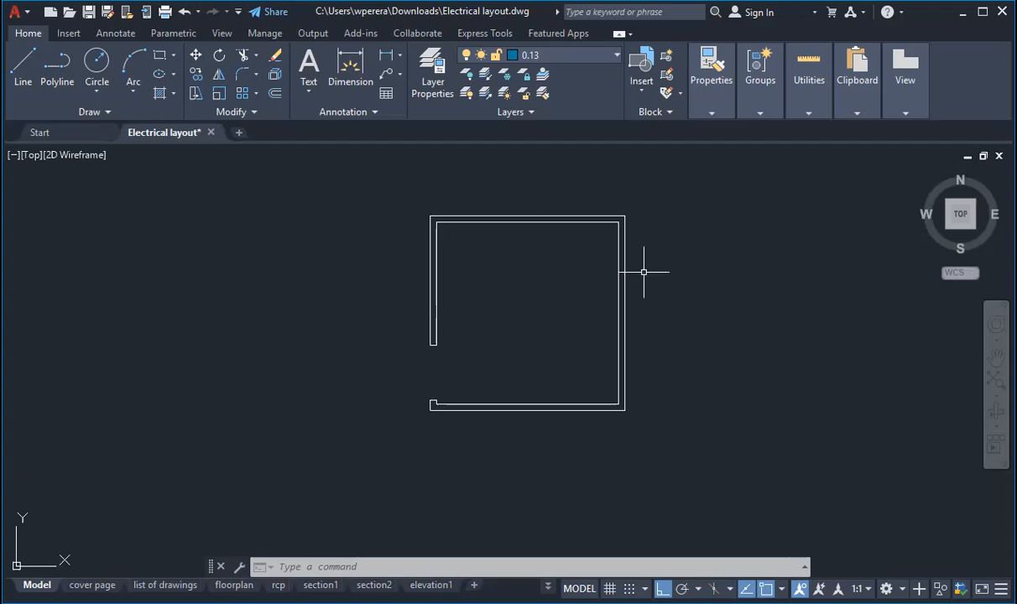
pyautogui.click(23, 71)
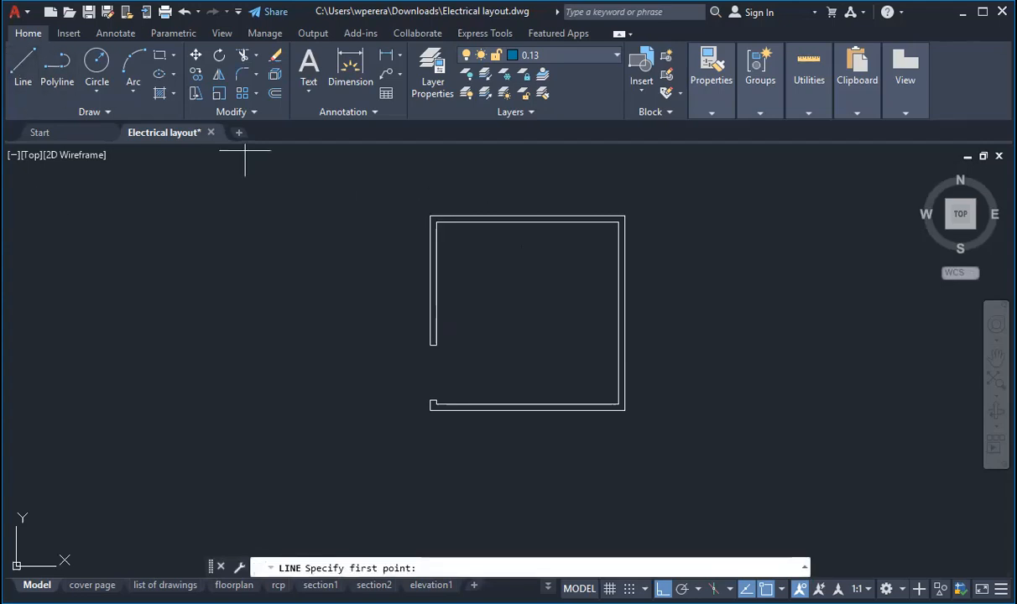
pyautogui.click(495, 346)
pyautogui.press('Escape')
# Draw the door leaf as two parallel lines running from the doorway's lower jamb into the room, as long as the opening.
pyautogui.scroll(5, 452, 374)
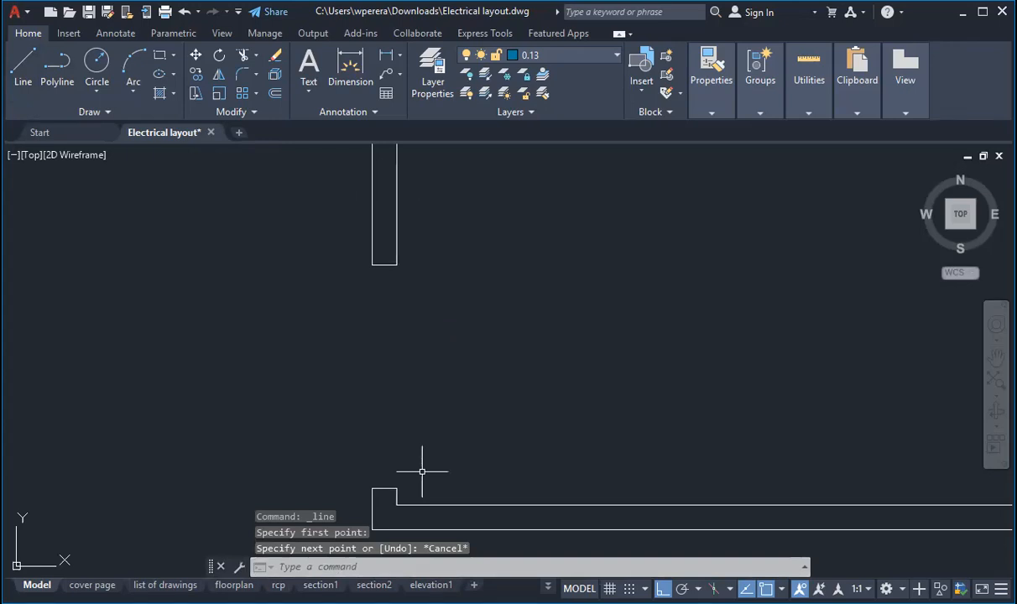
pyautogui.press('Return')
pyautogui.click(397, 266)
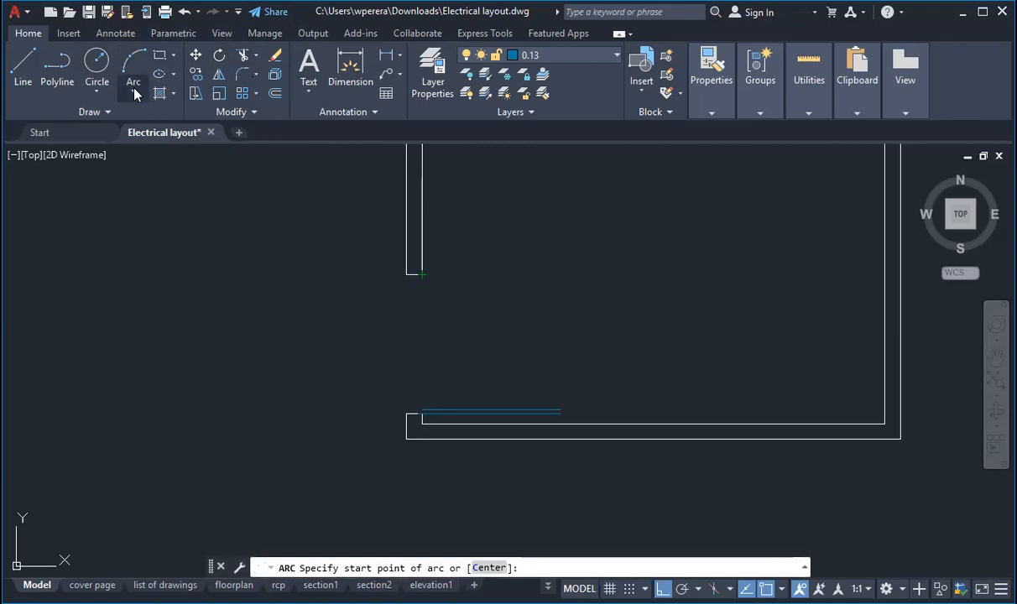
pyautogui.click(135, 89)
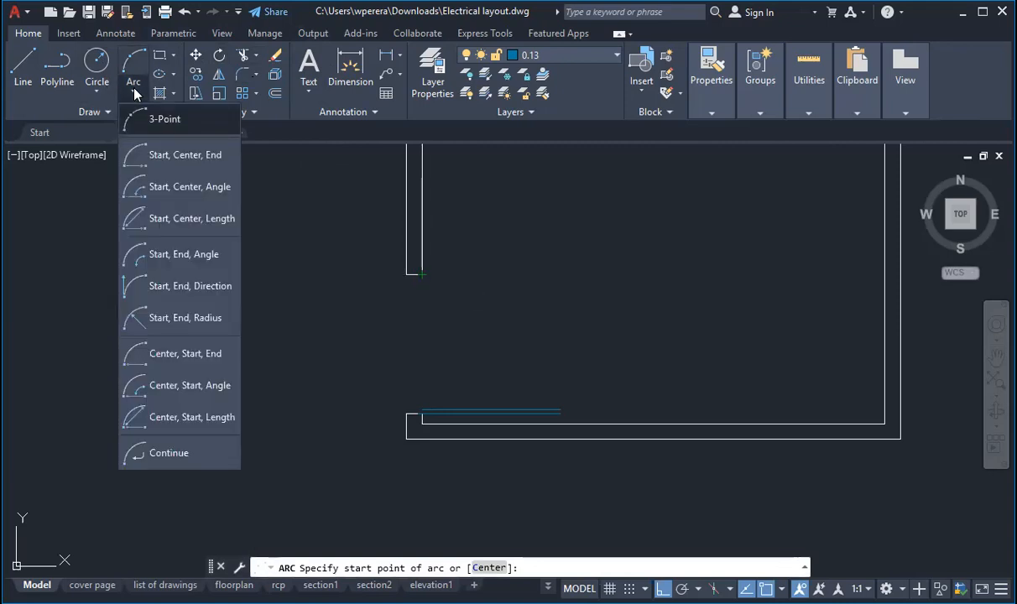
pyautogui.click(188, 155)
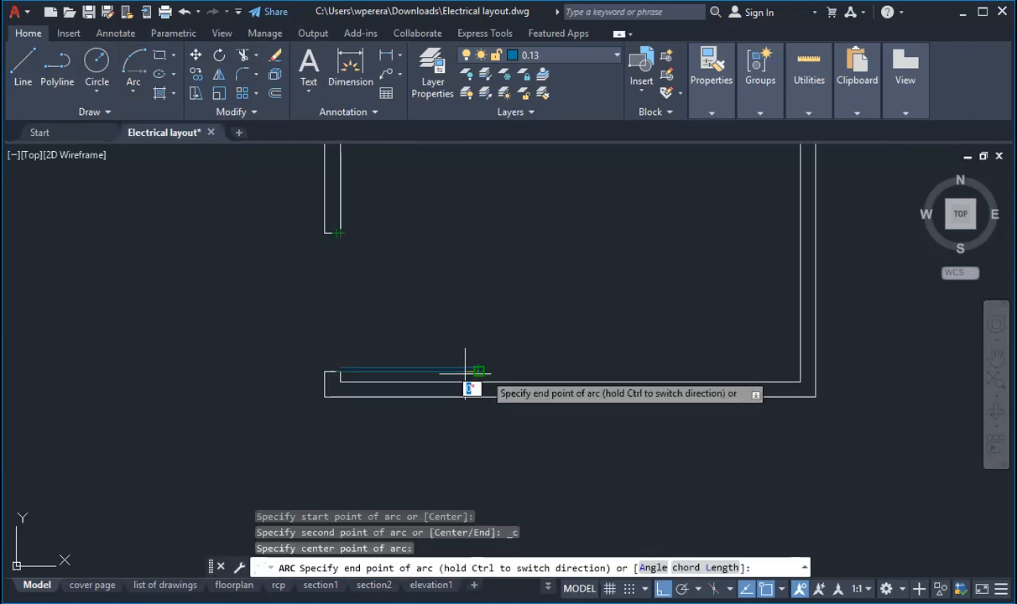
pyautogui.press('Escape')
pyautogui.press('Escape')
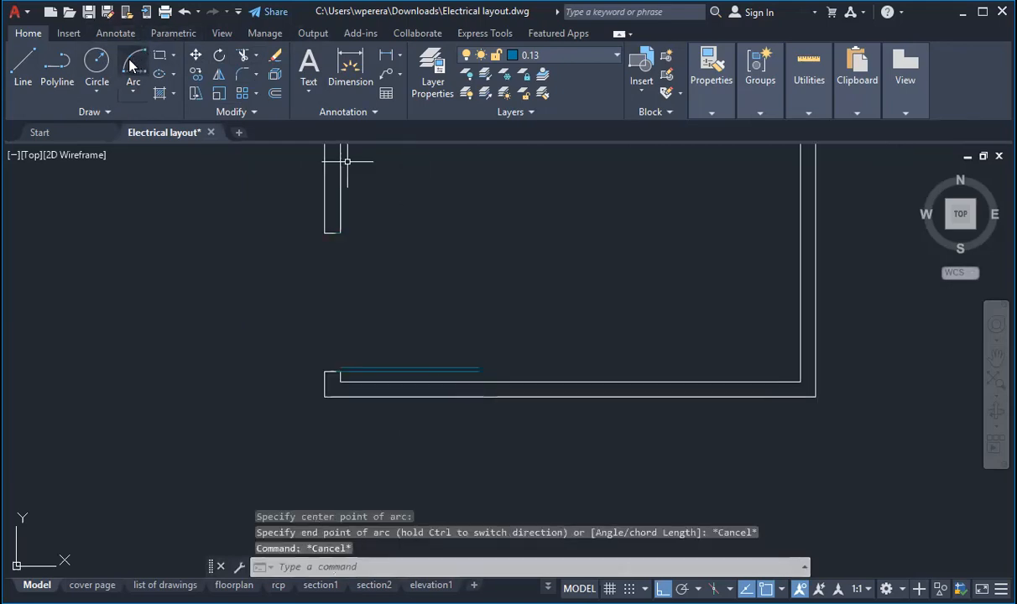
# Draw the door swing as a 3-point arc between the door leaf's free end and the upper jamb, with Ortho off.
pyautogui.click(133, 91)
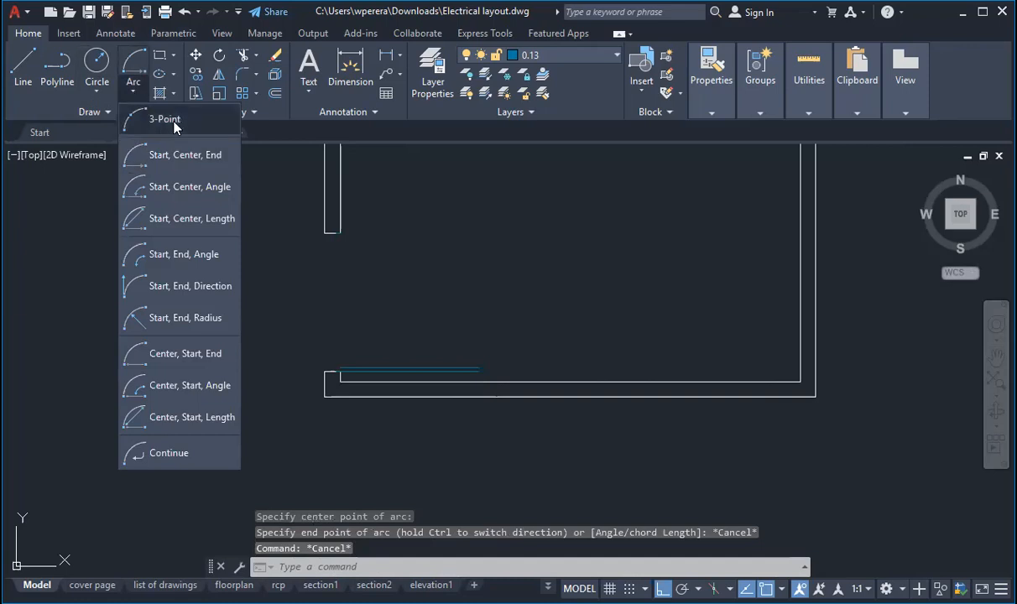
pyautogui.click(164, 119)
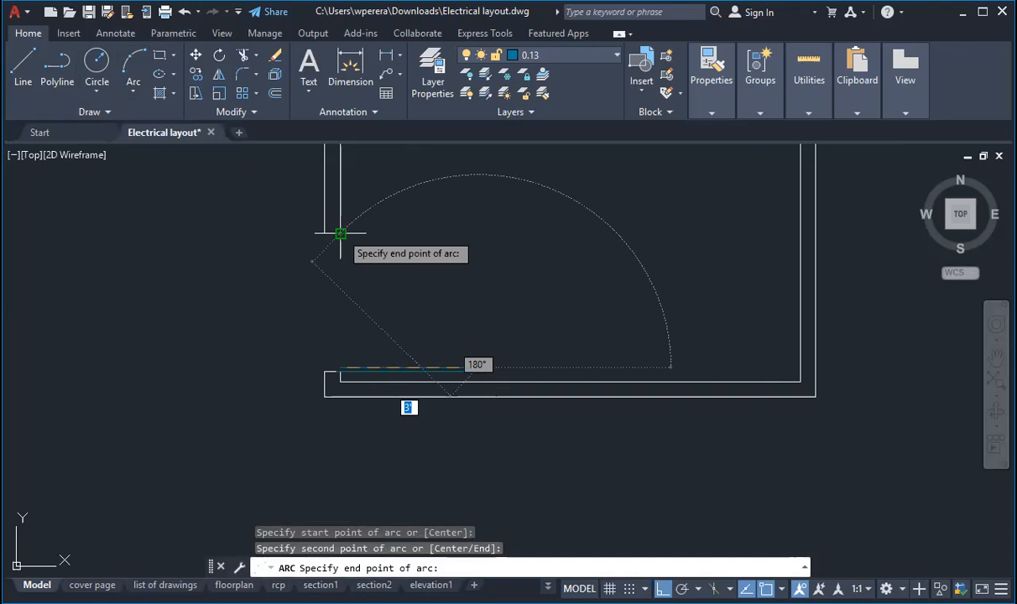
pyautogui.press('Escape')
pyautogui.press('Escape')
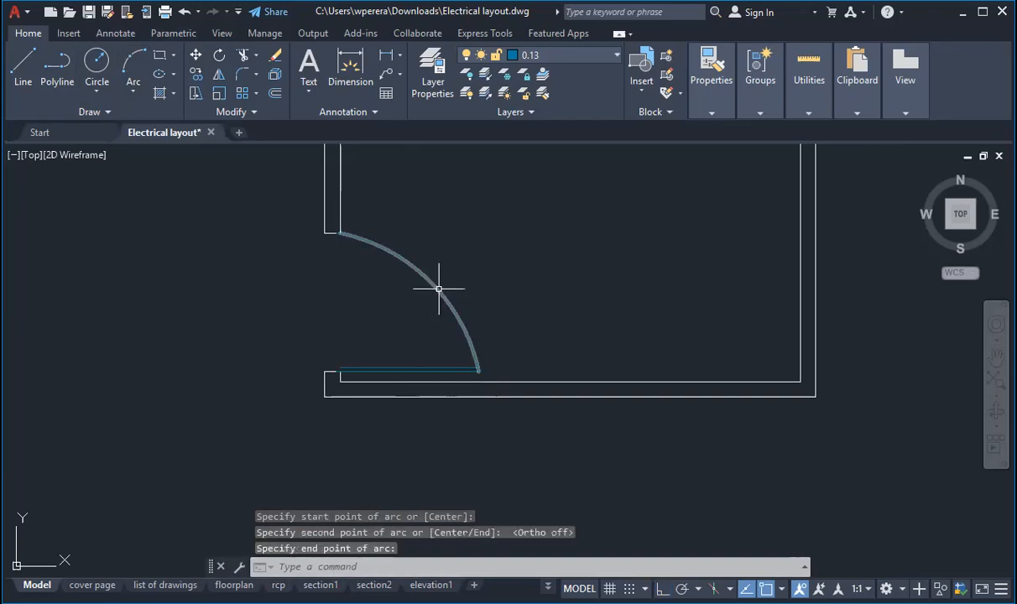
# Stretch the midpoint of the door swing arc outward to give it a fuller curve.
pyautogui.click(431, 281)
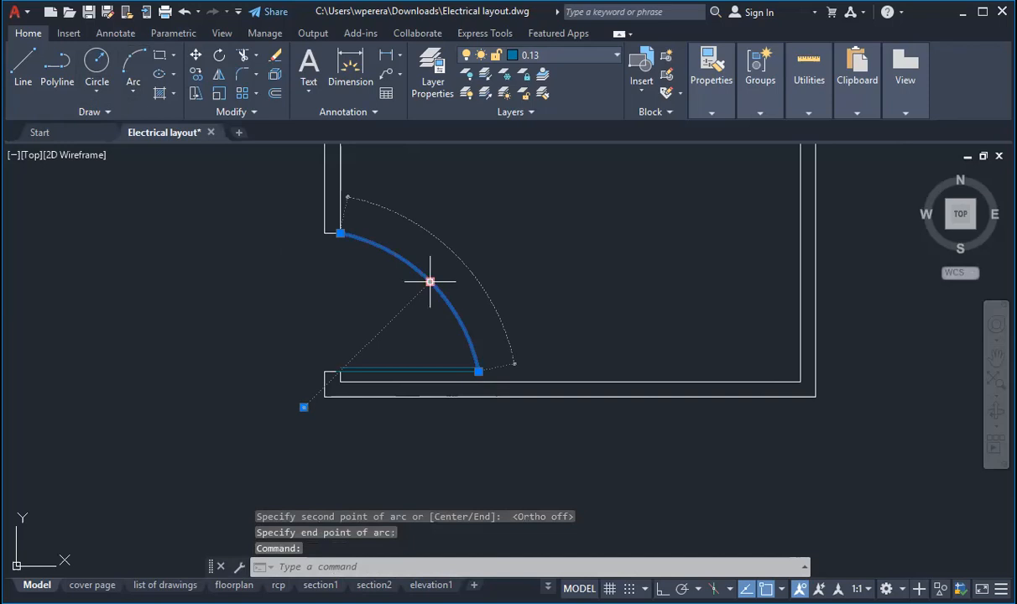
pyautogui.click(430, 281)
pyautogui.press('Escape')
pyautogui.press('Escape')
# Rotate the short line at the door leaf's hinge end upright so it closes the gap between the two leaf lines.
pyautogui.scroll(6, 371, 370)
pyautogui.click(223, 364)
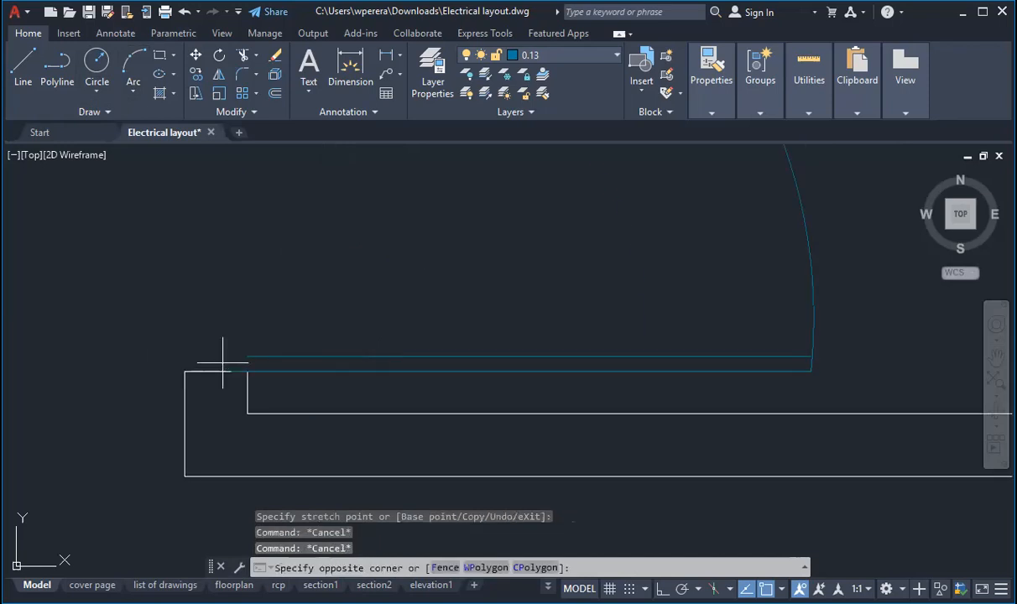
pyautogui.click(154, 152)
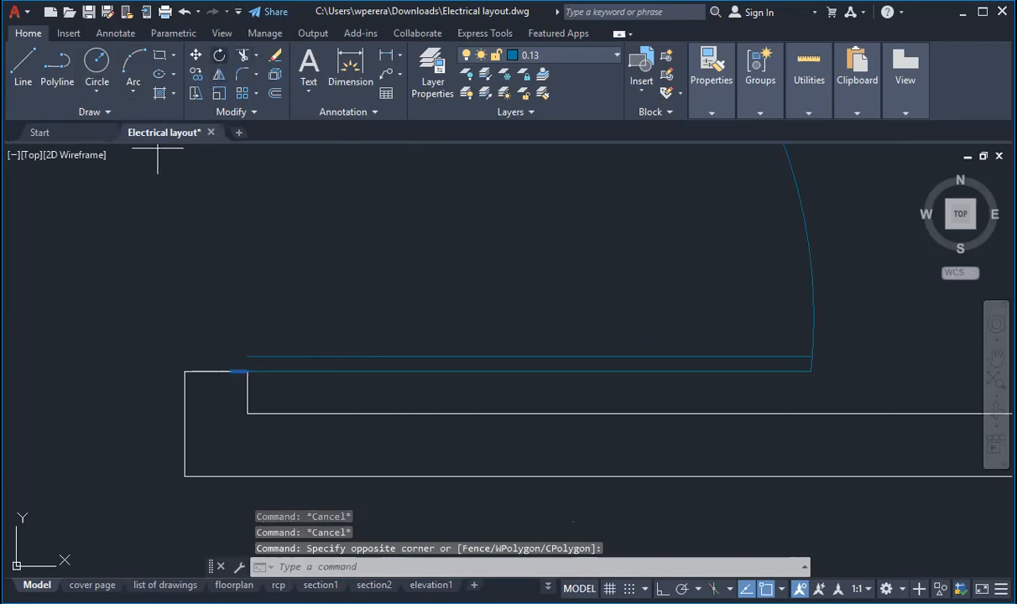
pyautogui.scroll(-4, 425, 404)
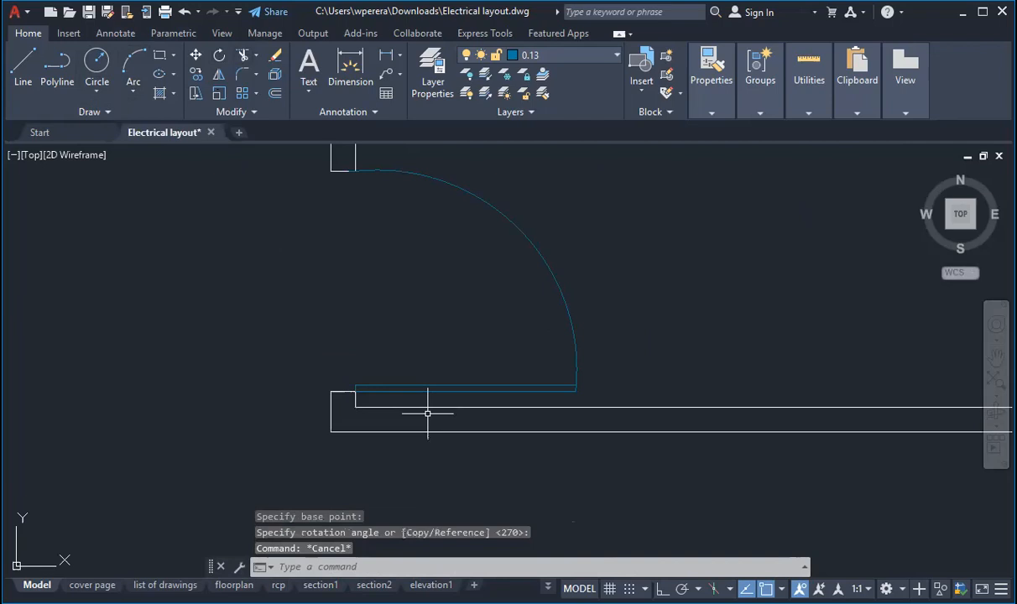
# Move the door leaf lines and the swing arc to layer 0.0, leaving out the wall end lines at the doorway.
pyautogui.scroll(-4, 319, 281)
pyautogui.click(290, 233)
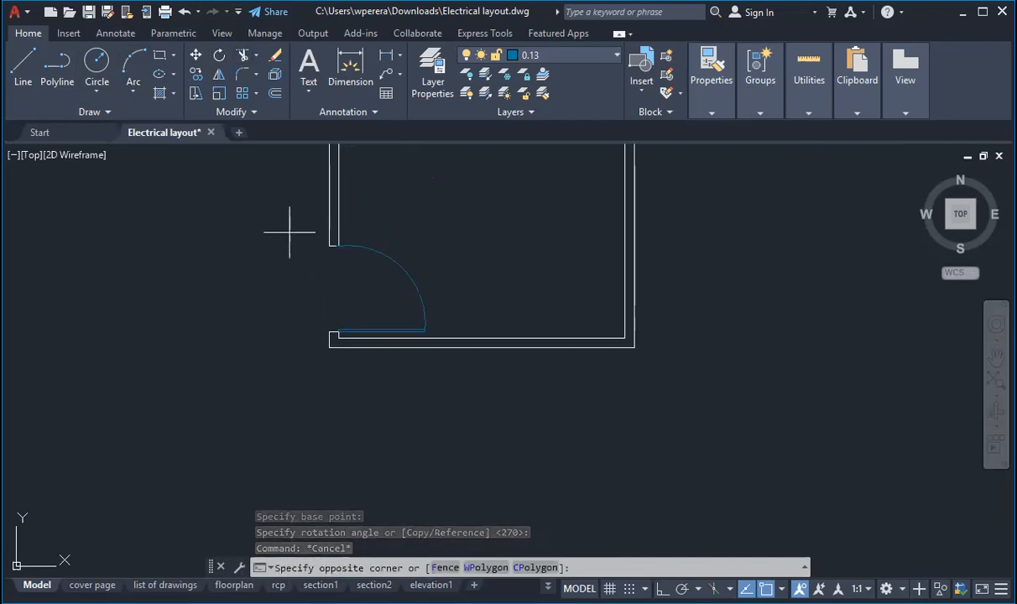
pyautogui.click(436, 339)
pyautogui.scroll(3, 369, 325)
pyautogui.scroll(-3, 423, 339)
pyautogui.scroll(3, 388, 349)
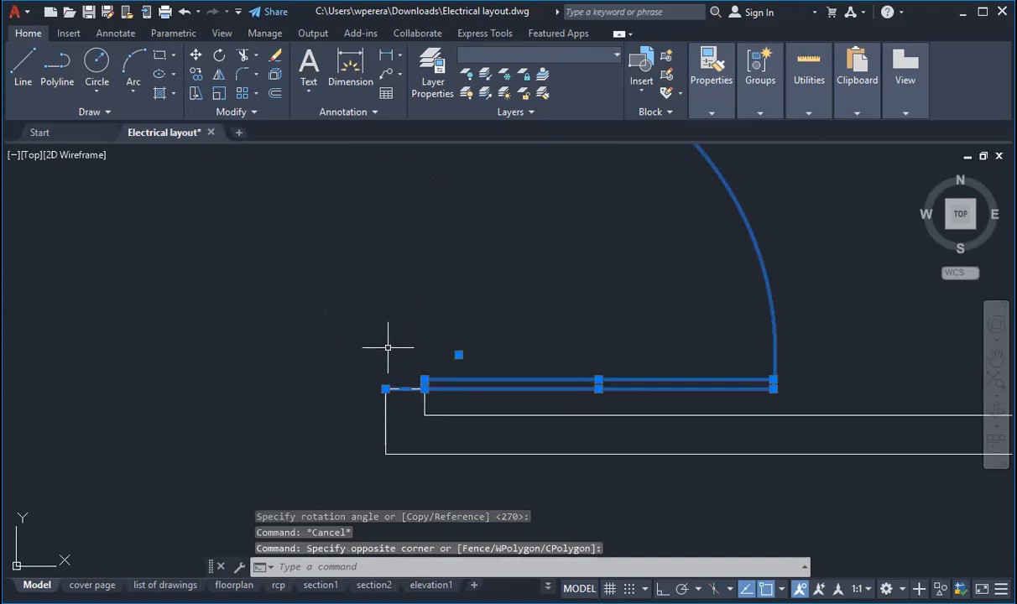
pyautogui.scroll(-2, 411, 409)
pyautogui.click(412, 405)
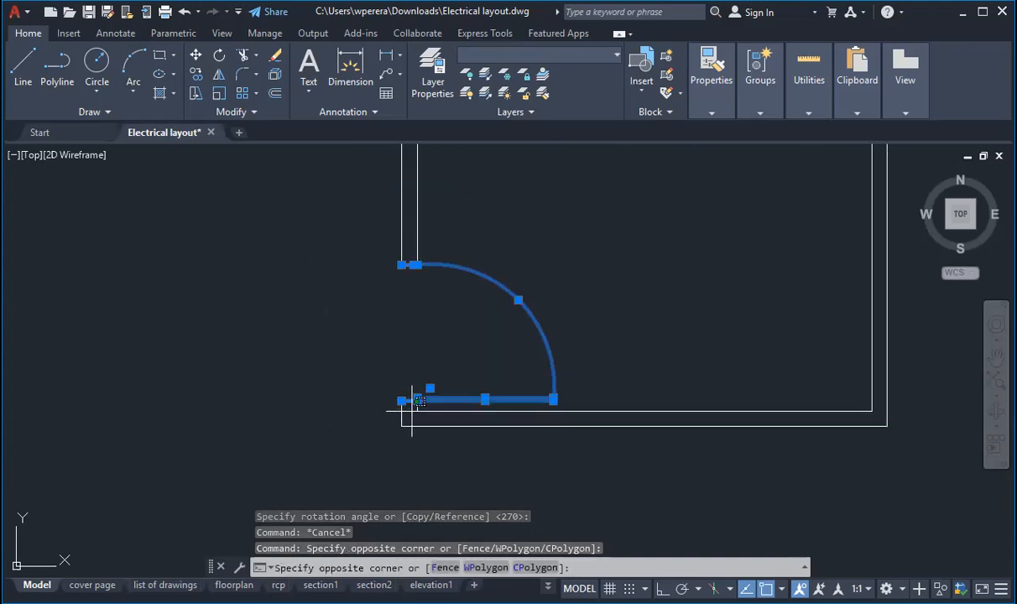
pyautogui.click(561, 54)
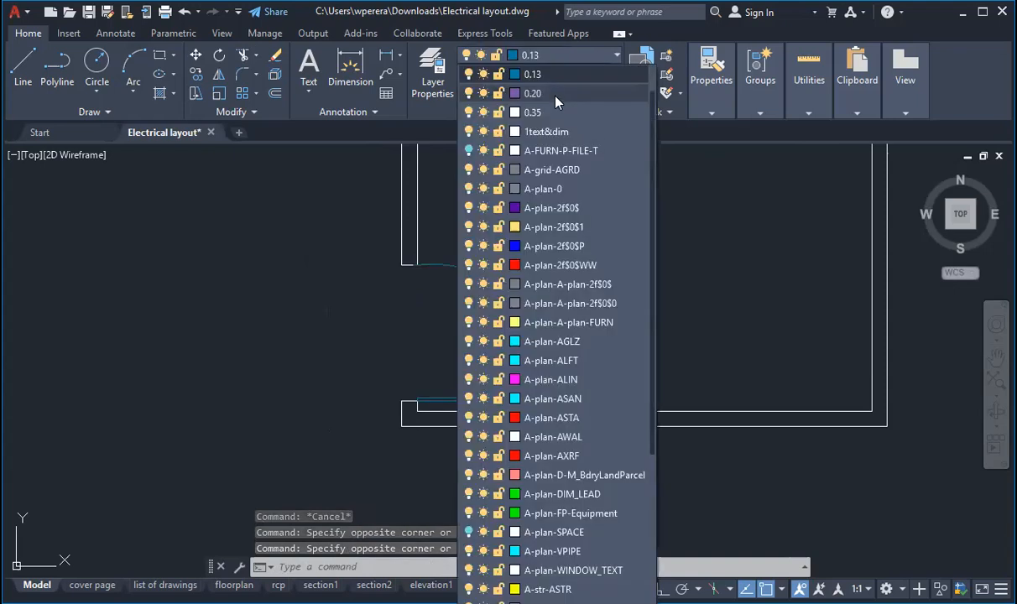
pyautogui.click(554, 95)
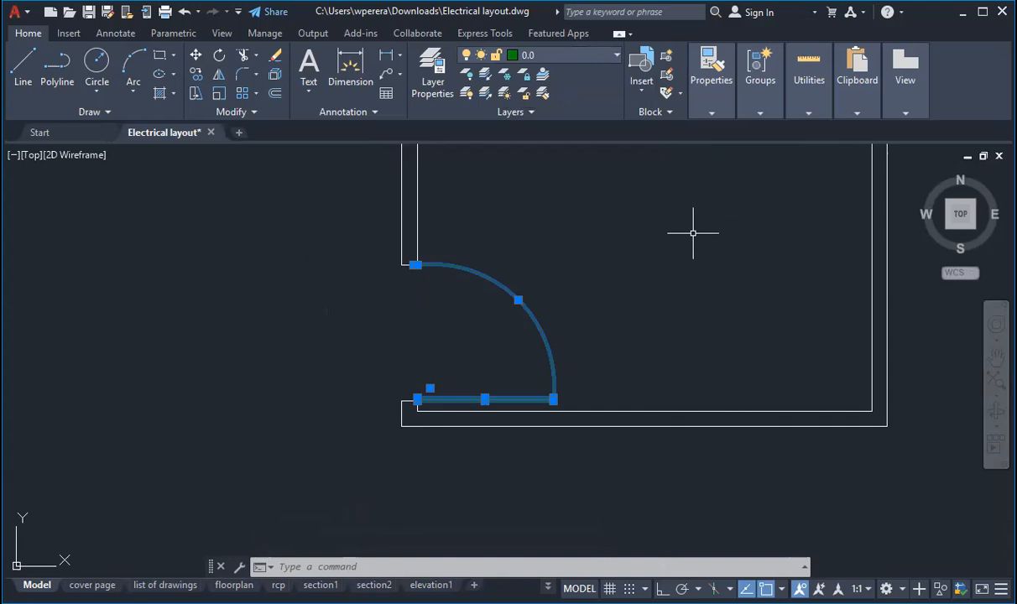
pyautogui.press('Escape')
pyautogui.press('Escape')
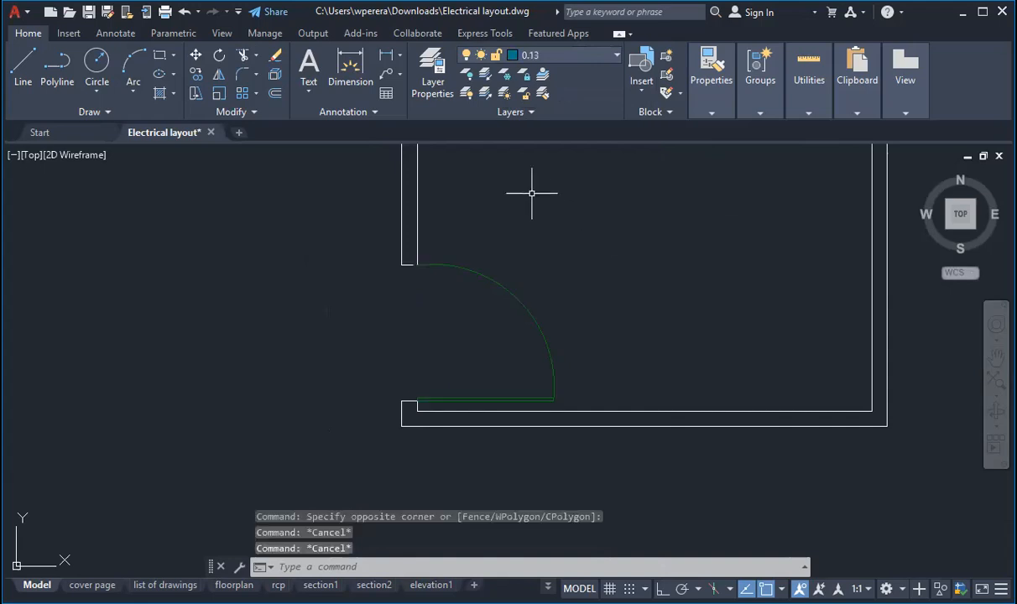
# Change the colour of layer 0.0 to the bright green with index colour 90 in the layer properties.
pyautogui.click(433, 87)
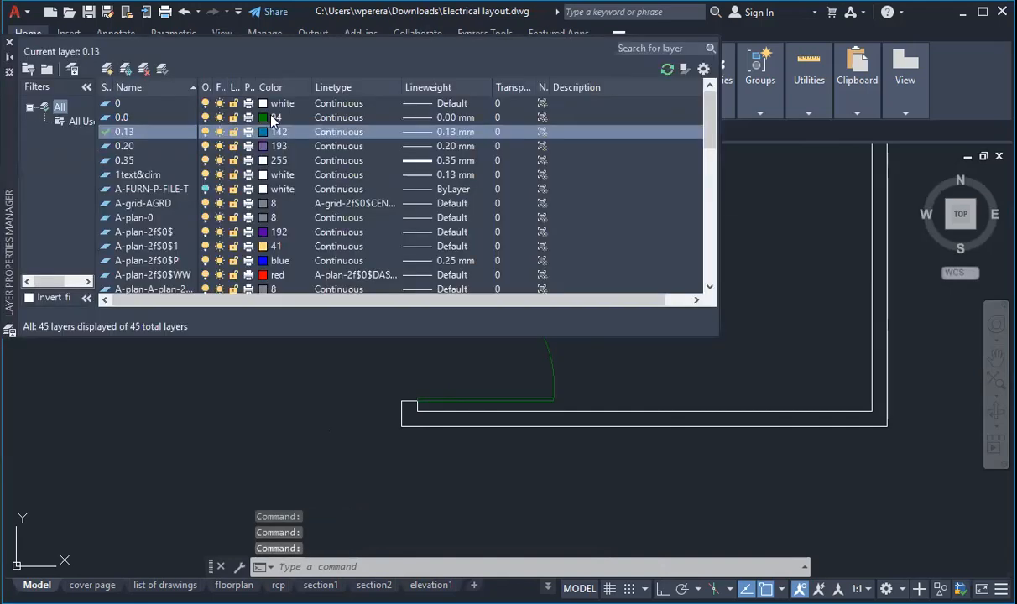
pyautogui.click(273, 117)
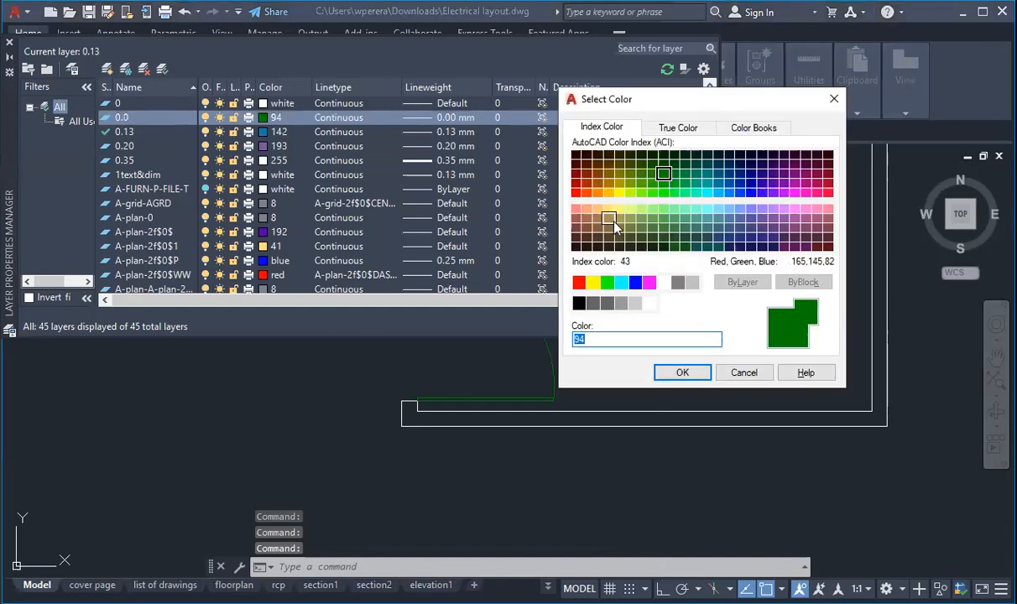
pyautogui.click(663, 193)
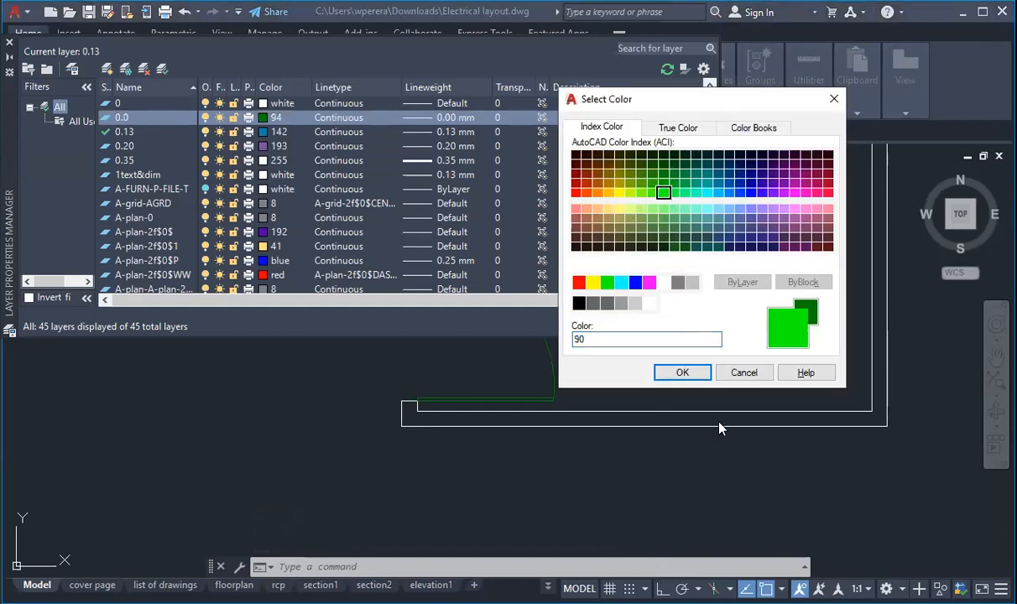
pyautogui.click(677, 374)
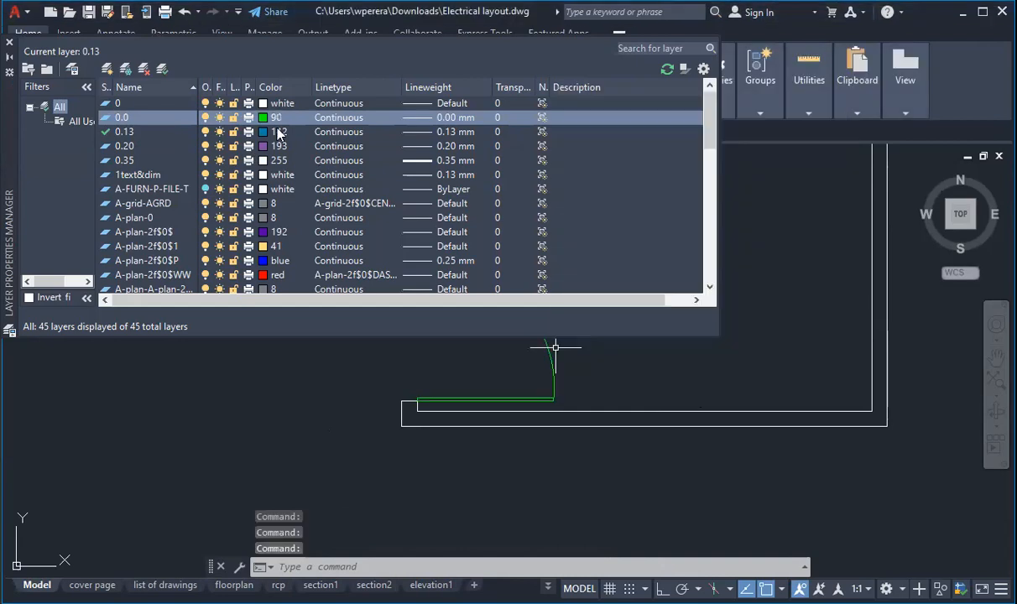
# Set the colour of layer 0.13 to index 131 and of layer 0.20 to index 181, and close the layer properties.
pyautogui.click(277, 133)
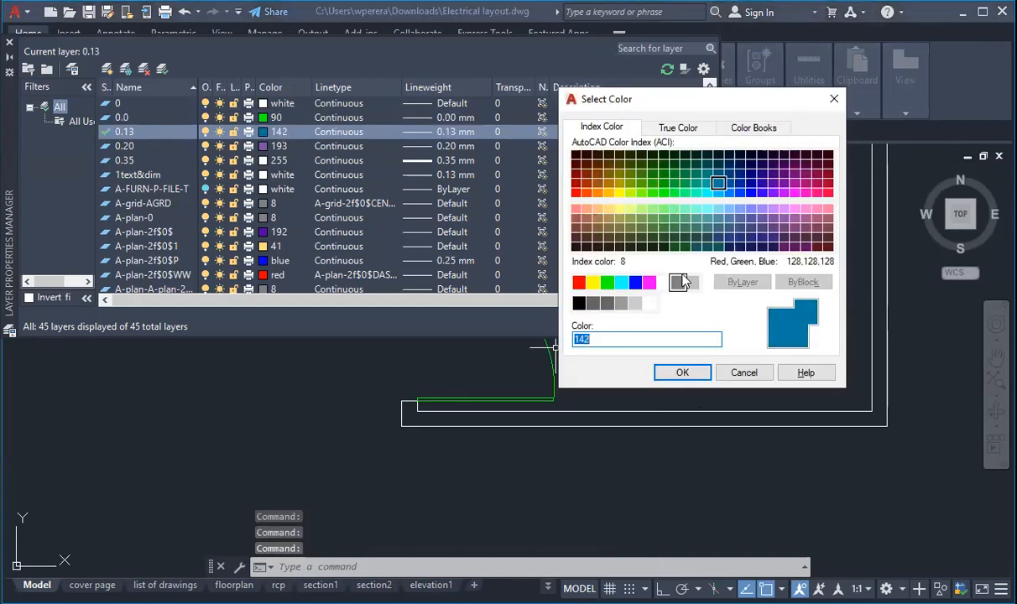
pyautogui.click(707, 210)
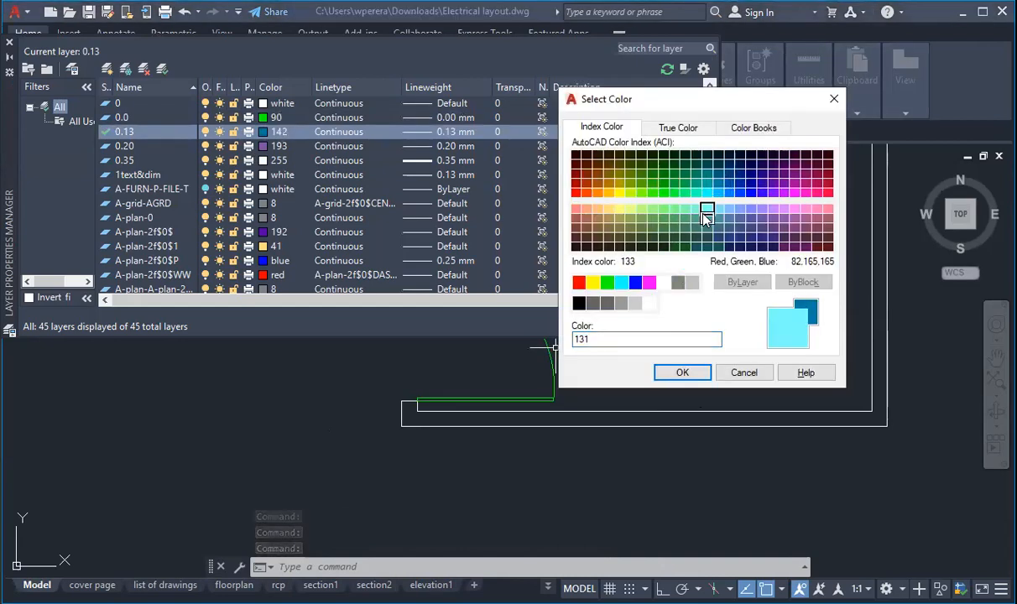
pyautogui.click(706, 374)
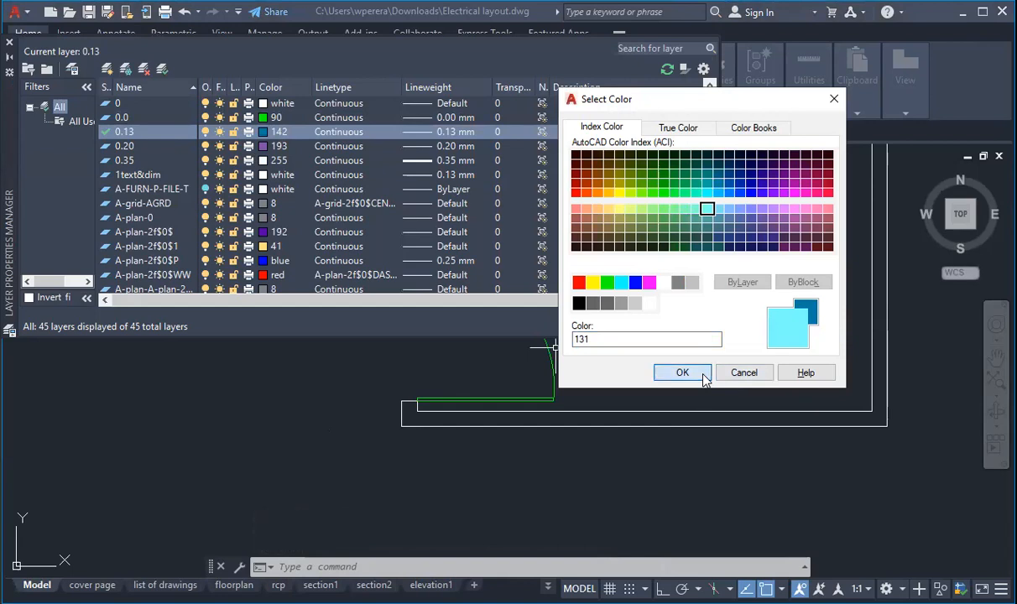
pyautogui.click(277, 146)
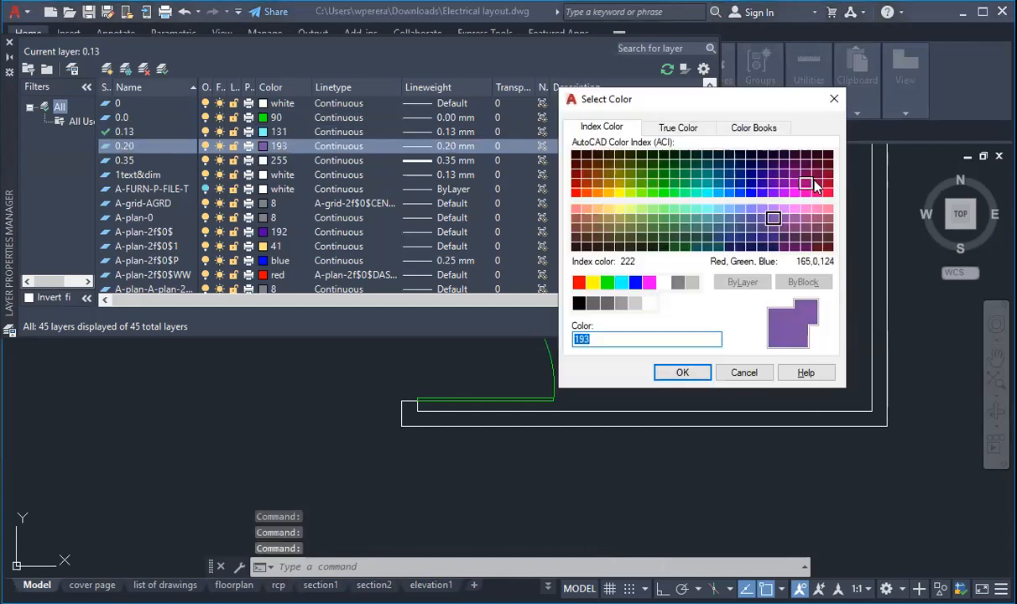
pyautogui.click(762, 210)
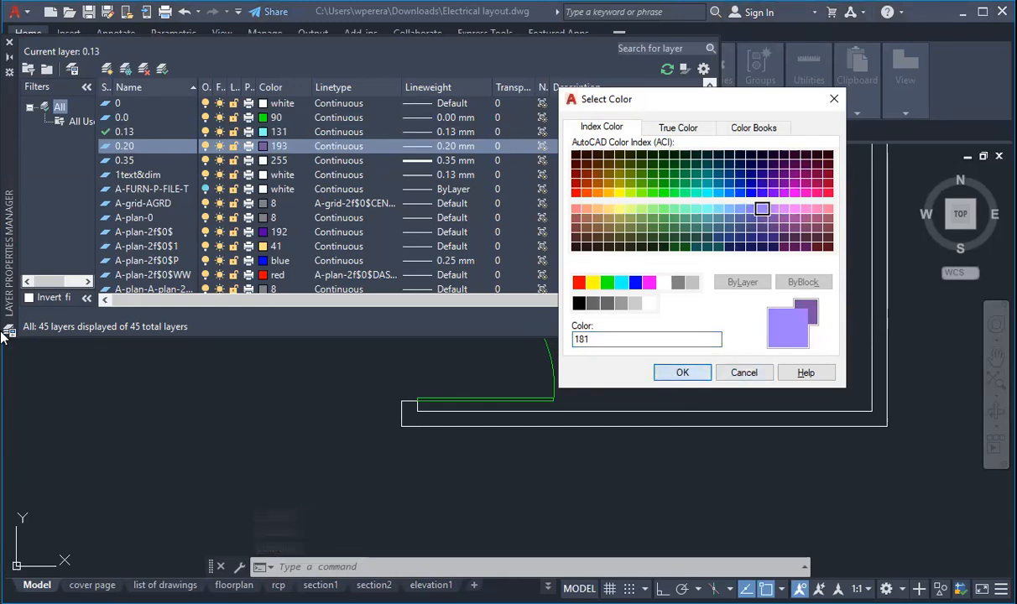
pyautogui.click(678, 373)
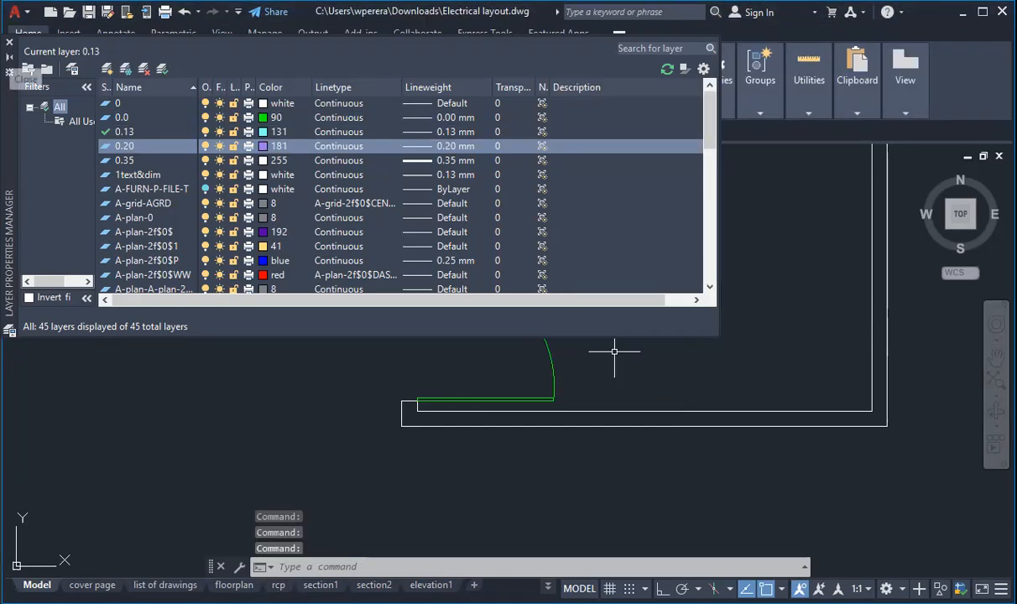
pyautogui.click(10, 42)
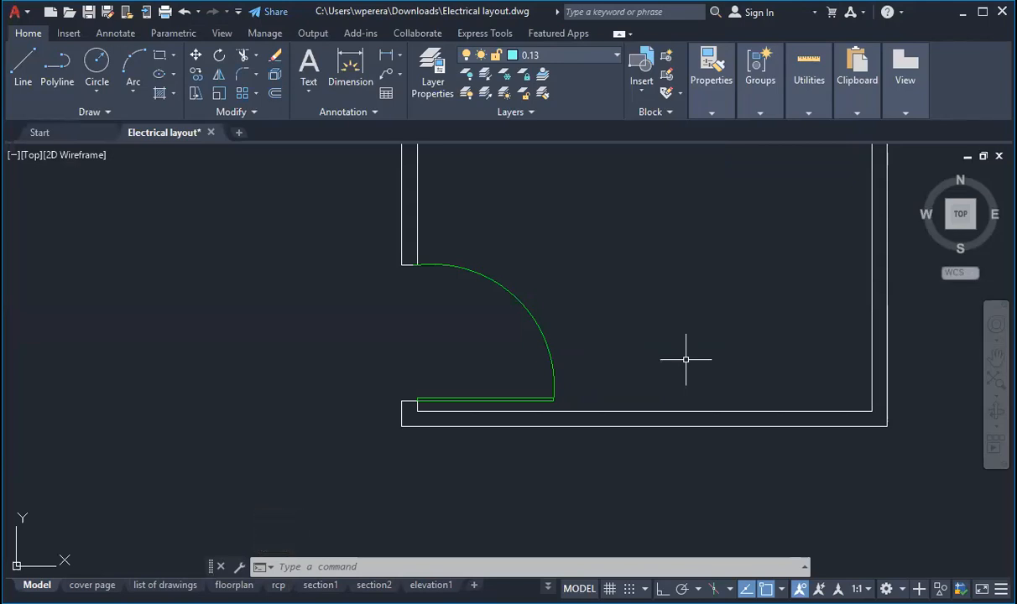
# Draw a short polyline across the room's upper wall with Ortho on and offset it 3' to mark the window's two ends.
pyautogui.scroll(-6, 658, 409)
pyautogui.scroll(4, 705, 340)
pyautogui.scroll(-2, 535, 342)
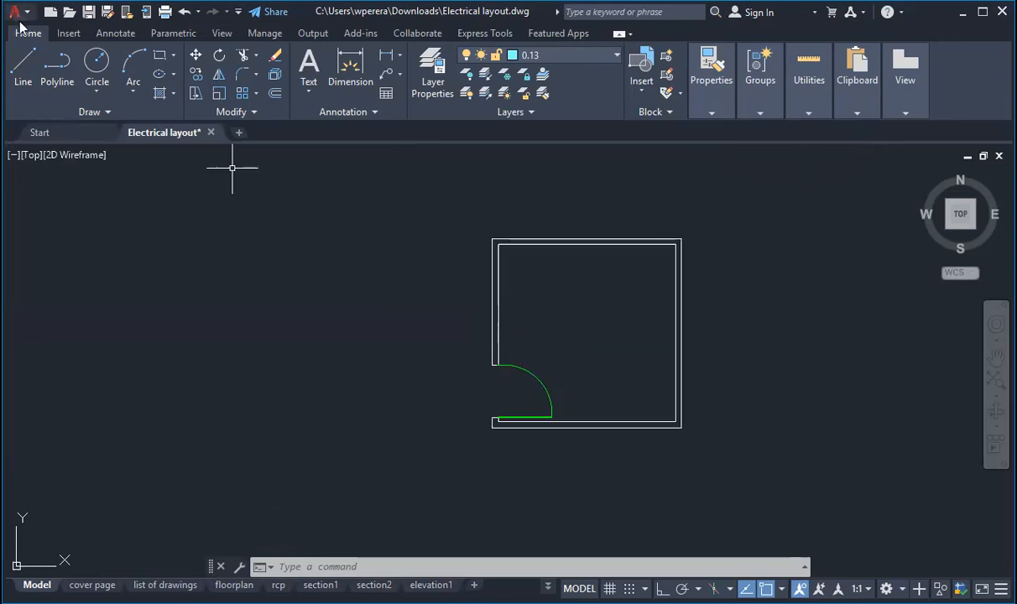
pyautogui.click(54, 66)
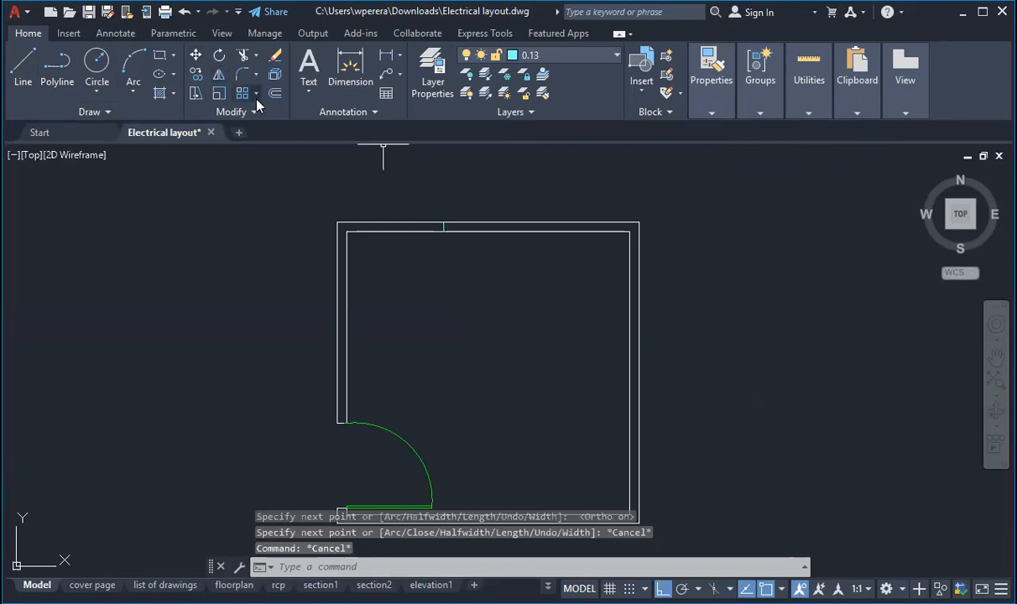
pyautogui.click(276, 96)
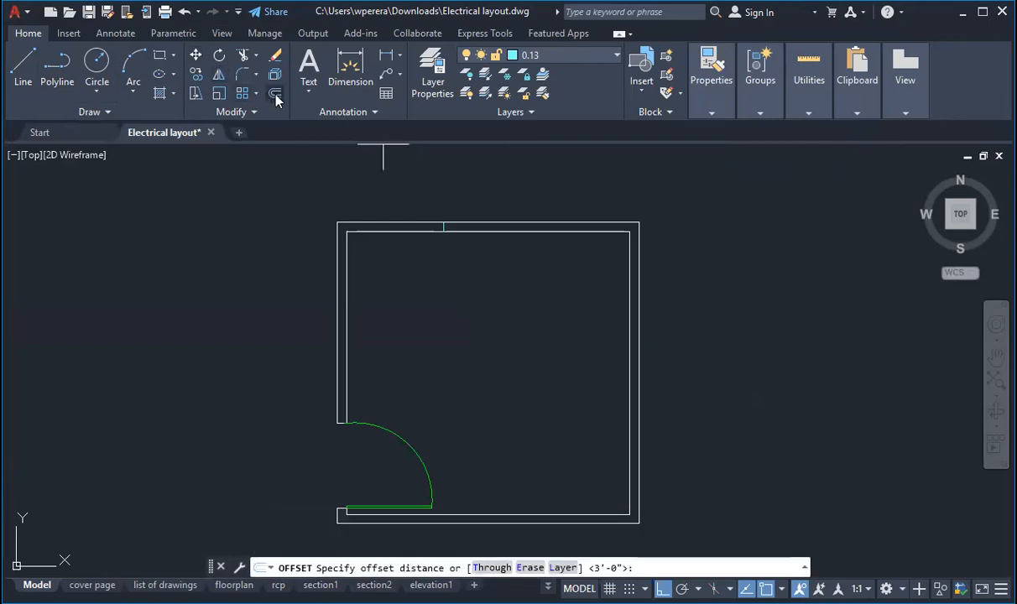
pyautogui.write("3'")
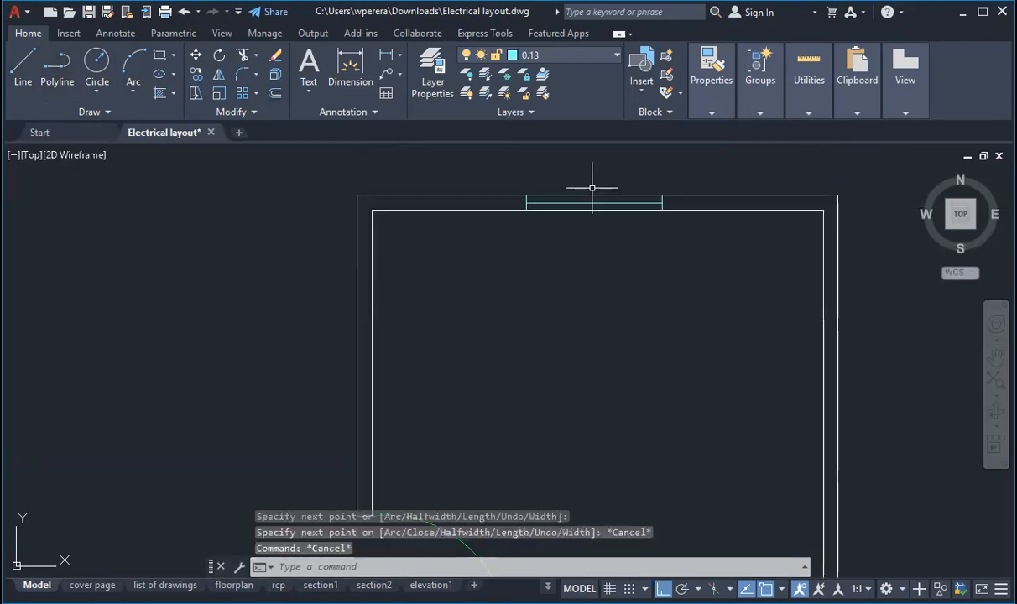
# Trim the upper wall lines between the window's end lines and copy the window's centre line to both wall faces.
pyautogui.write('tr')
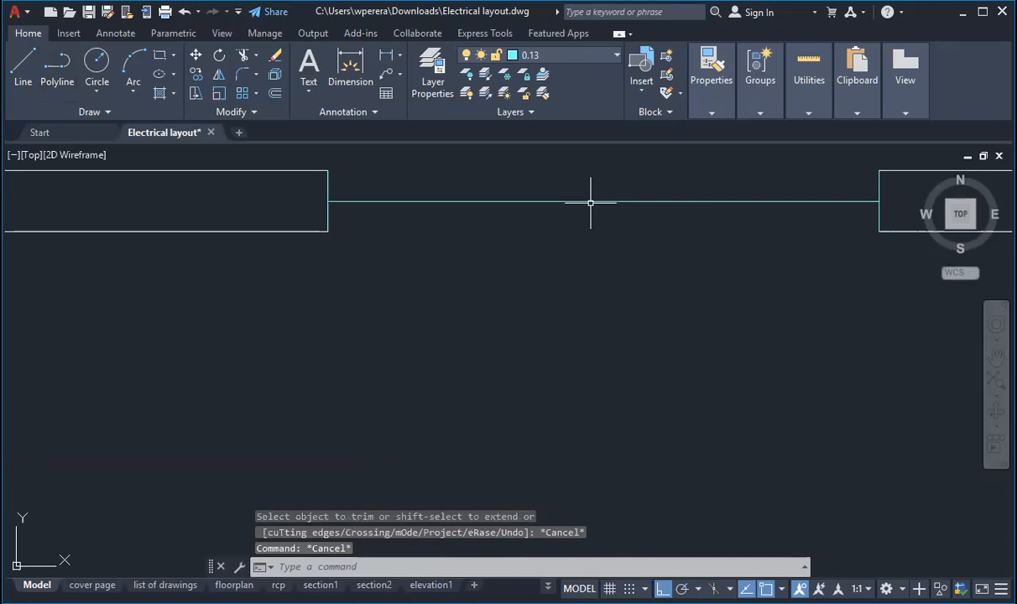
pyautogui.click(563, 202)
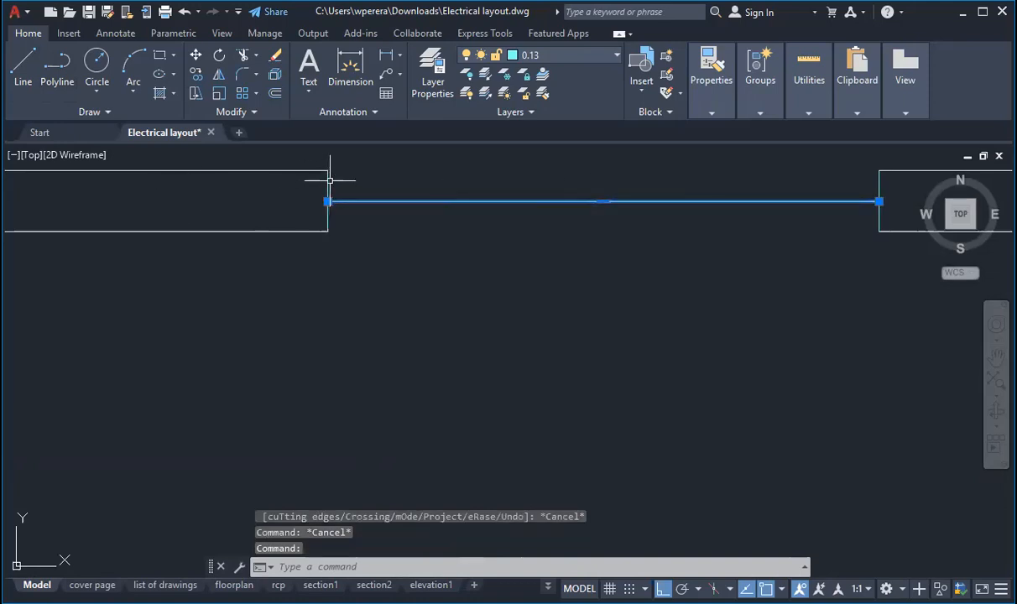
pyautogui.click(195, 75)
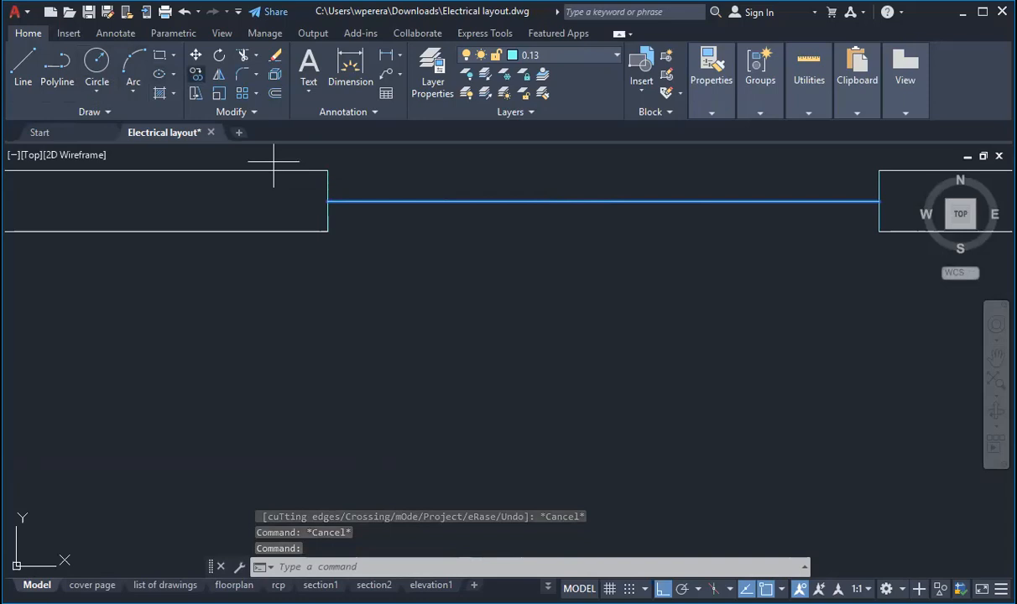
pyautogui.scroll(-4, 527, 280)
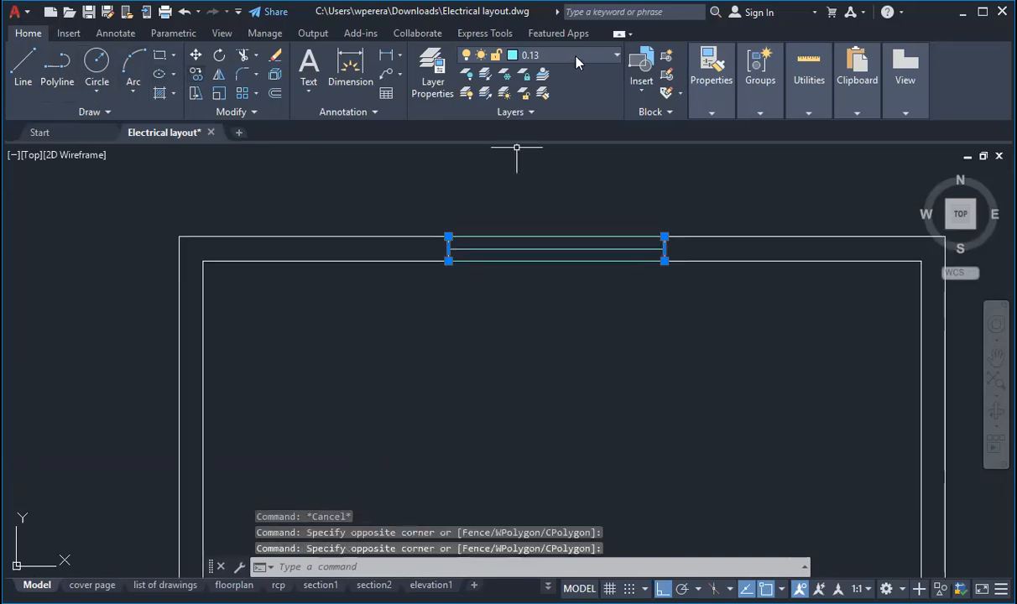
# Move the two short end lines of the window to layer 0.35.
pyautogui.click(545, 54)
pyautogui.click(574, 106)
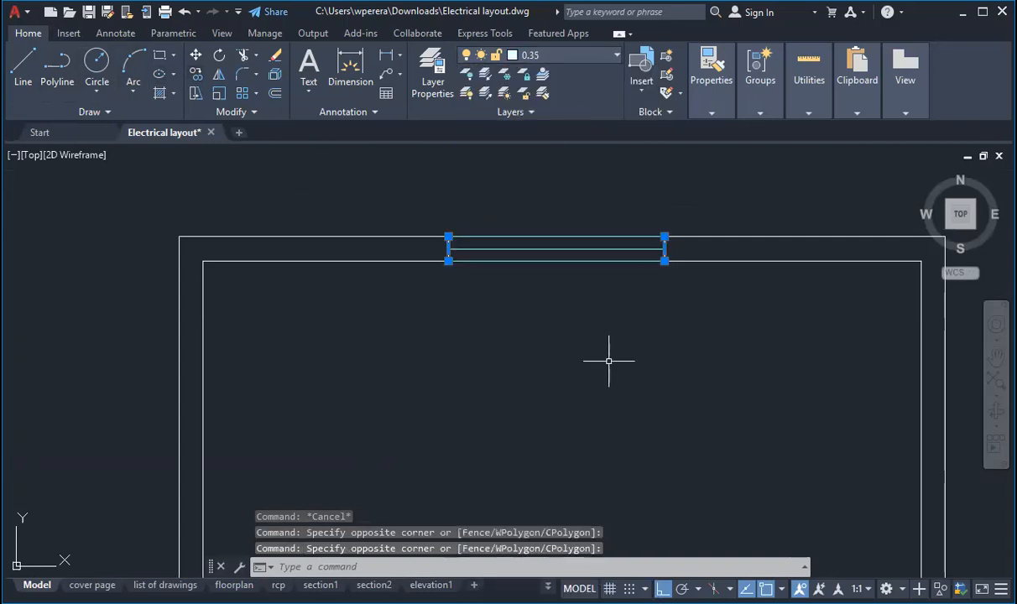
pyautogui.press('Escape')
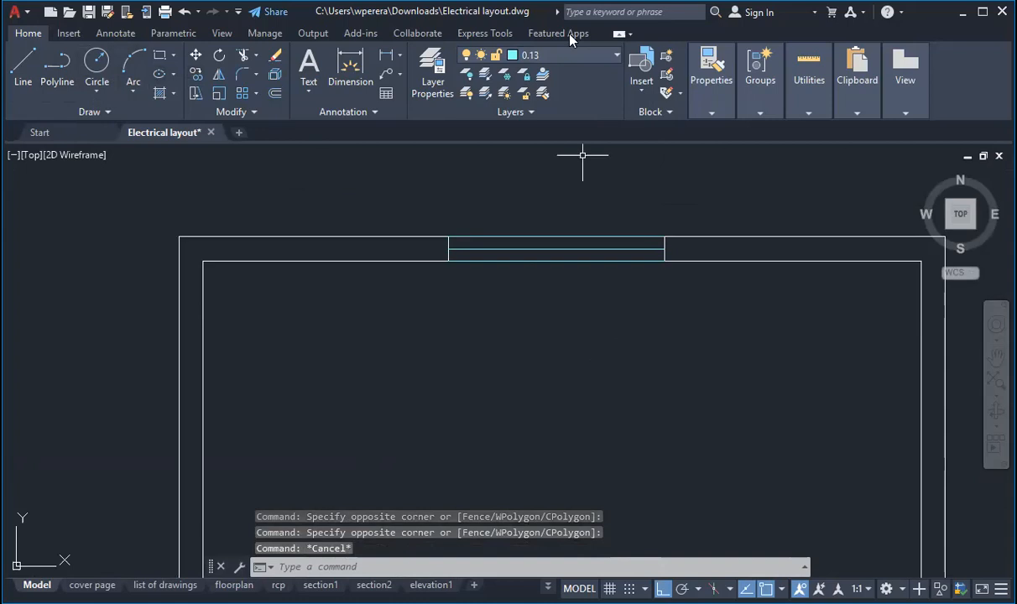
# Draw a trial rectangle freehand in the middle of the room and erase it.
pyautogui.scroll(-2, 372, 154)
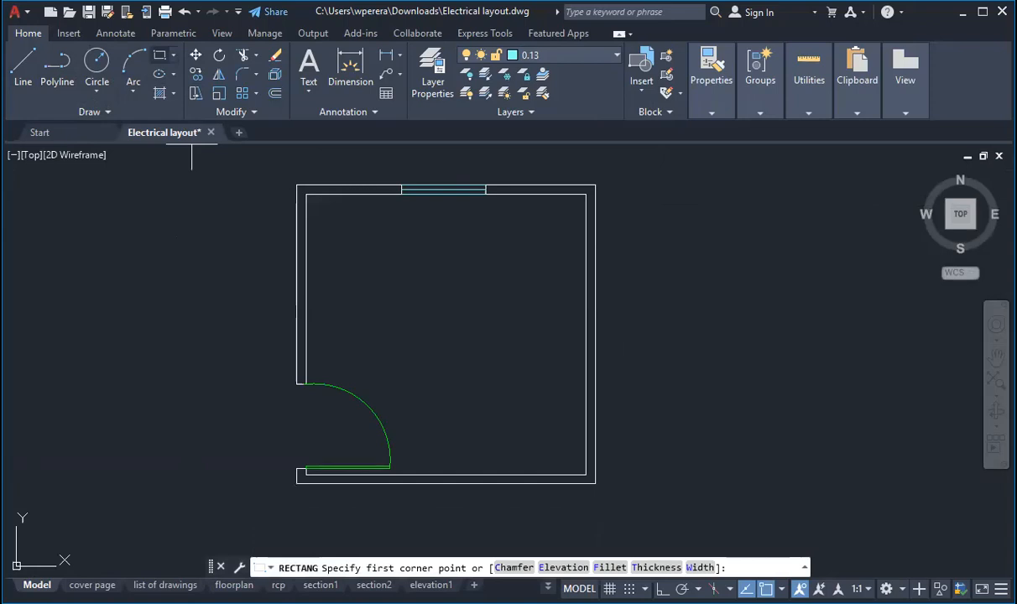
pyautogui.click(556, 370)
pyautogui.click(407, 273)
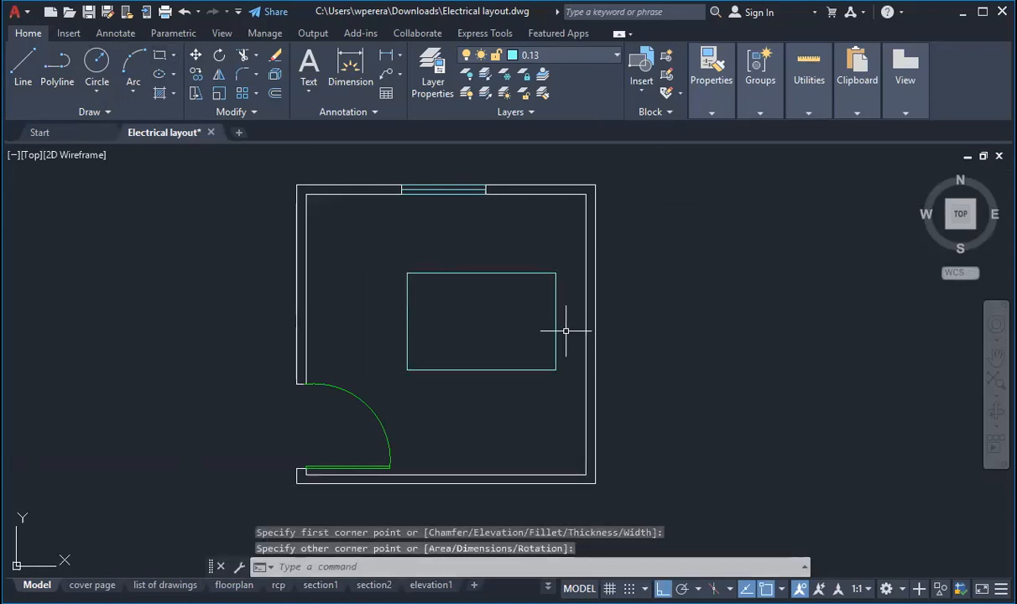
pyautogui.click(556, 326)
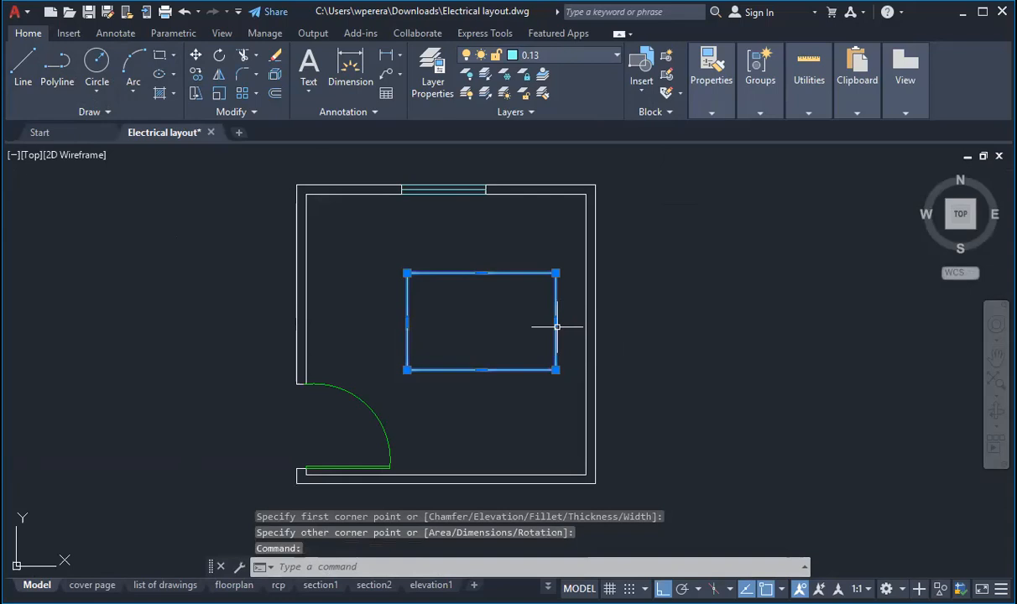
pyautogui.moveTo(556, 321)
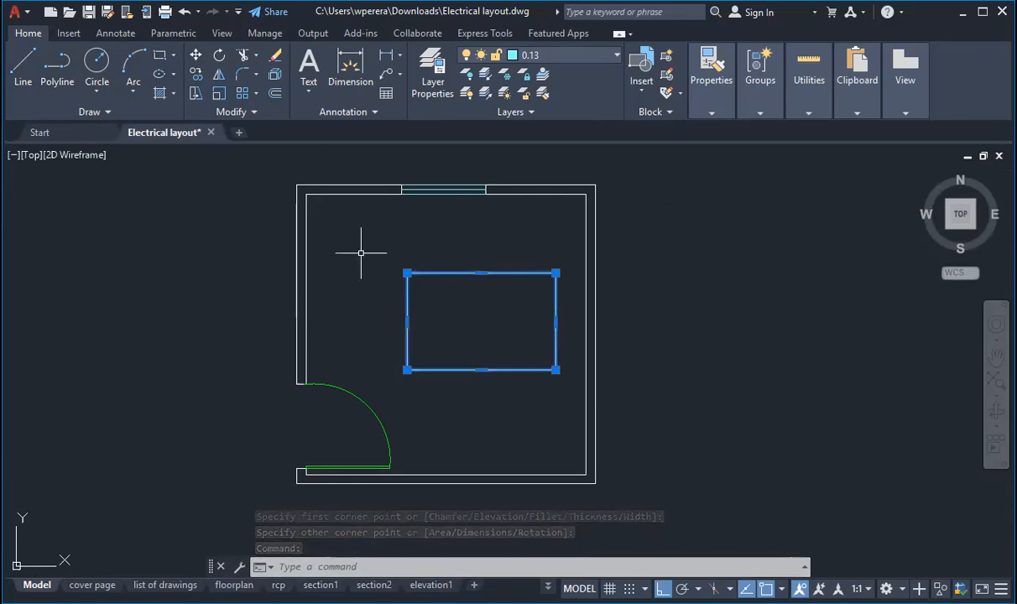
pyautogui.press('Delete')
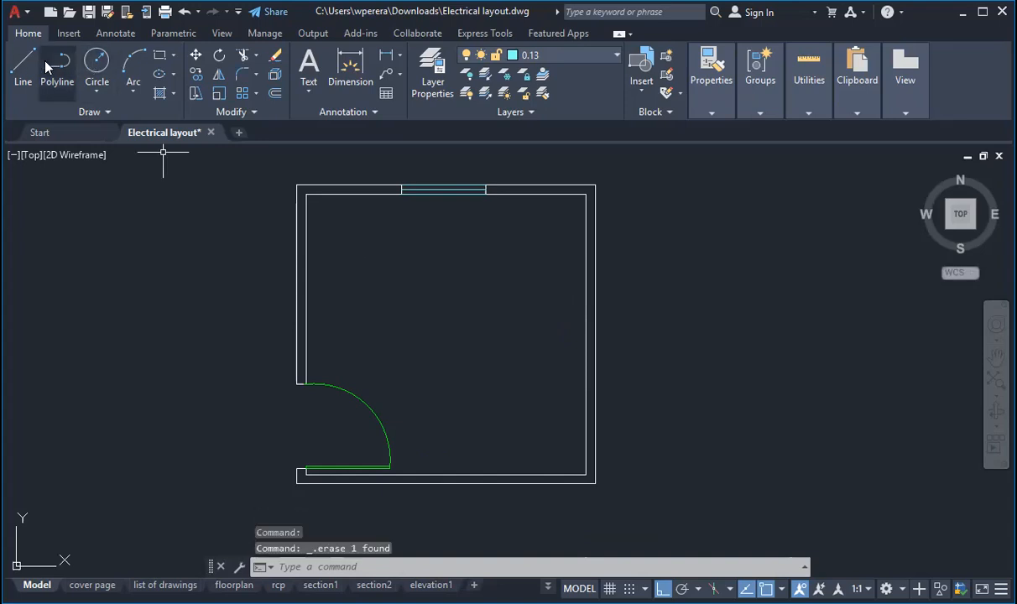
pyautogui.click(25, 69)
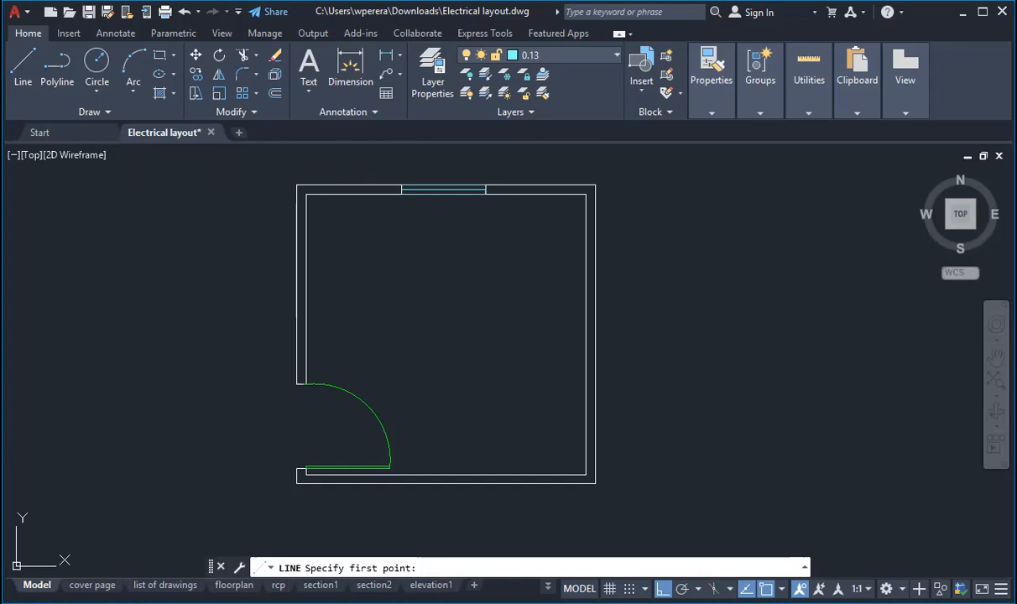
pyautogui.click(397, 271)
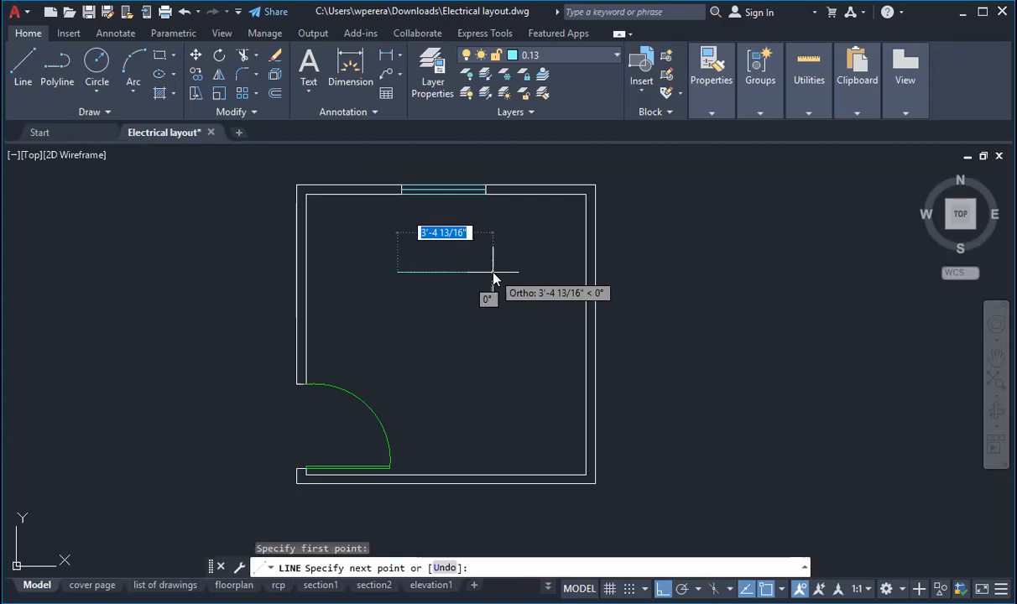
pyautogui.write("6'6")
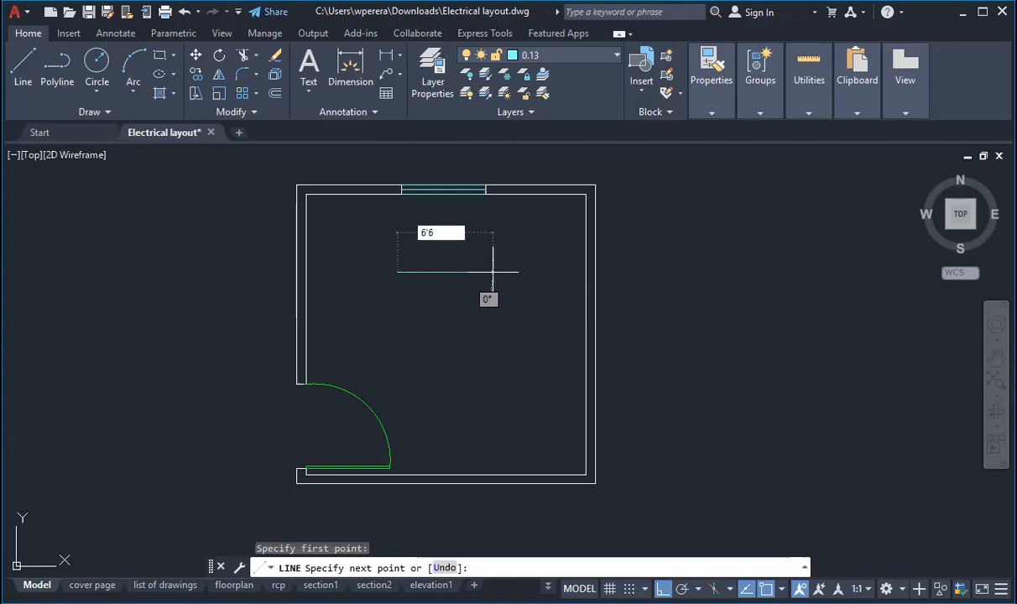
pyautogui.press('Return')
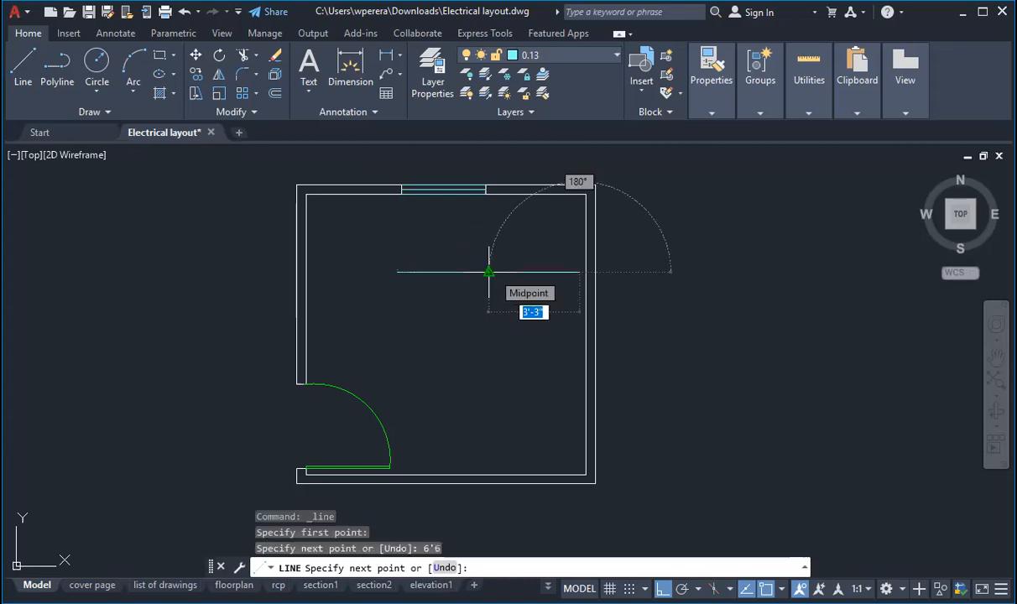
pyautogui.press('Escape')
pyautogui.hotkey('ctrl', 'z')
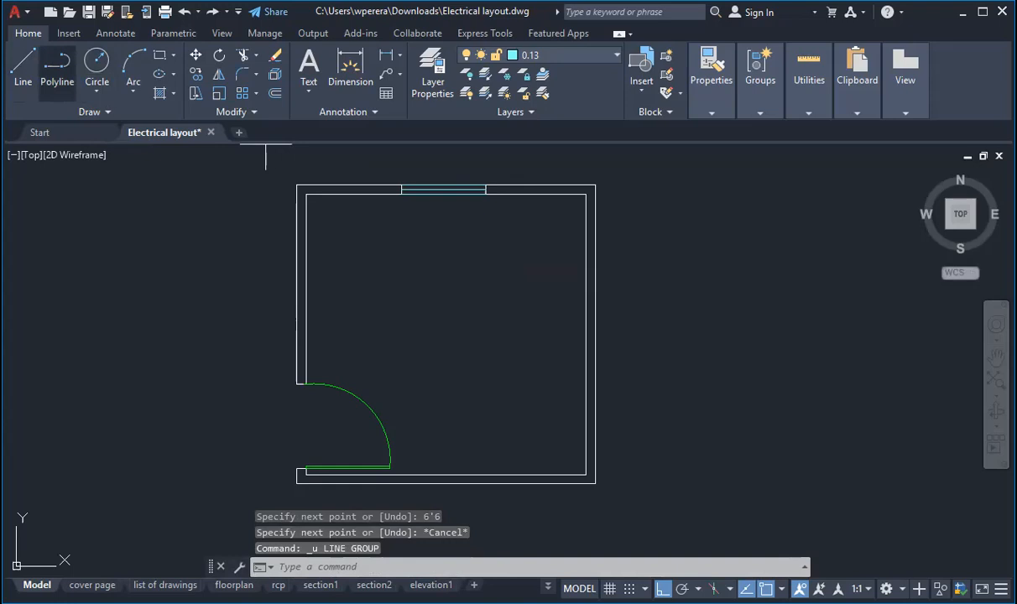
# Draw a closed rectangular polyline 6'3" wide by 4'6" high and move it against the inner face of the room's right wall.
pyautogui.click(57, 67)
pyautogui.click(427, 292)
pyautogui.write("6'3")
pyautogui.write('"')
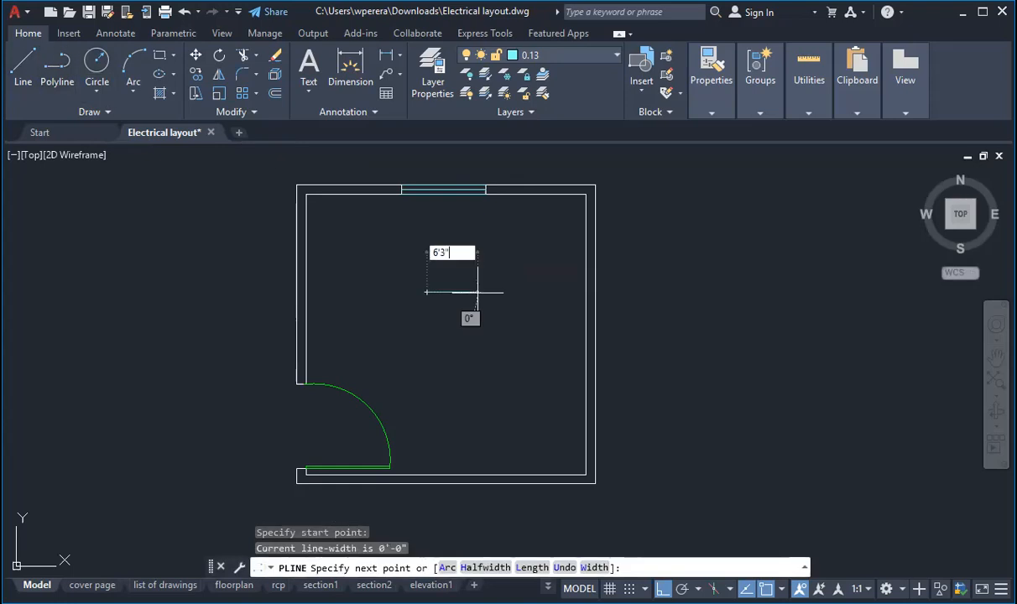
pyautogui.press('Return')
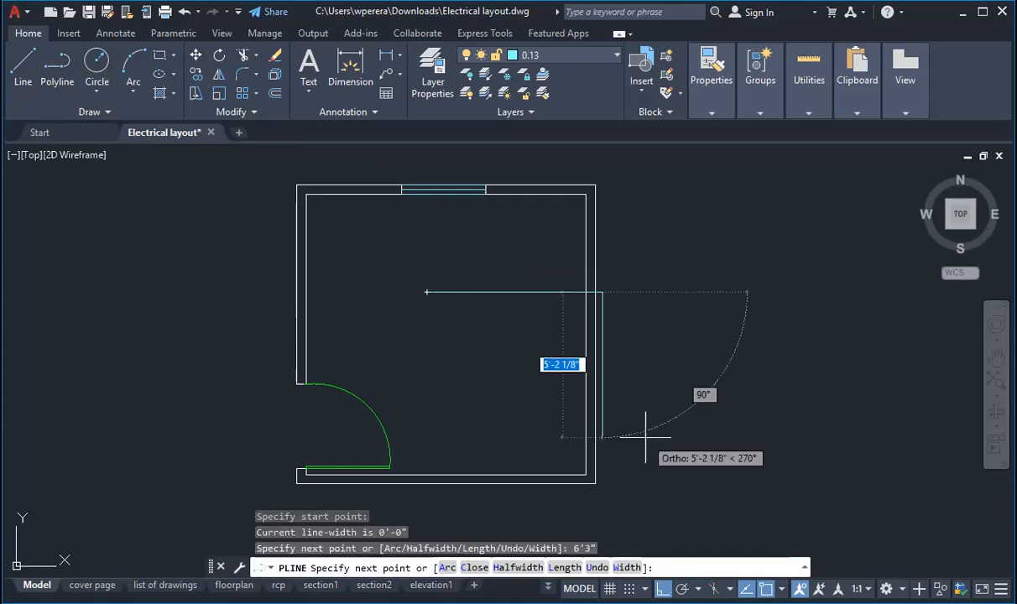
pyautogui.write('4')
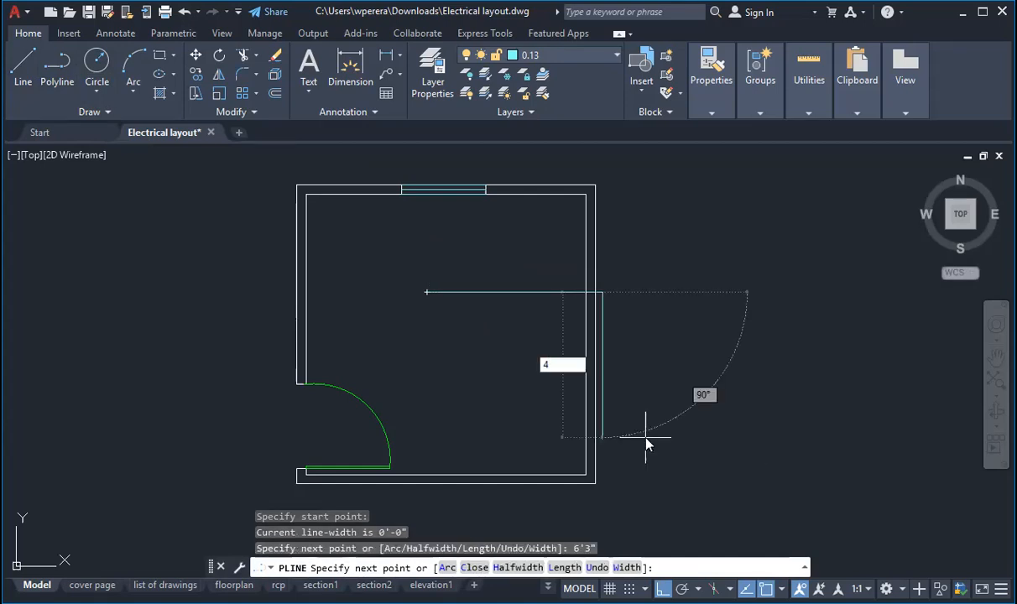
pyautogui.write('\'6"')
pyautogui.press('Return')
pyautogui.click(426, 418)
pyautogui.click(426, 292)
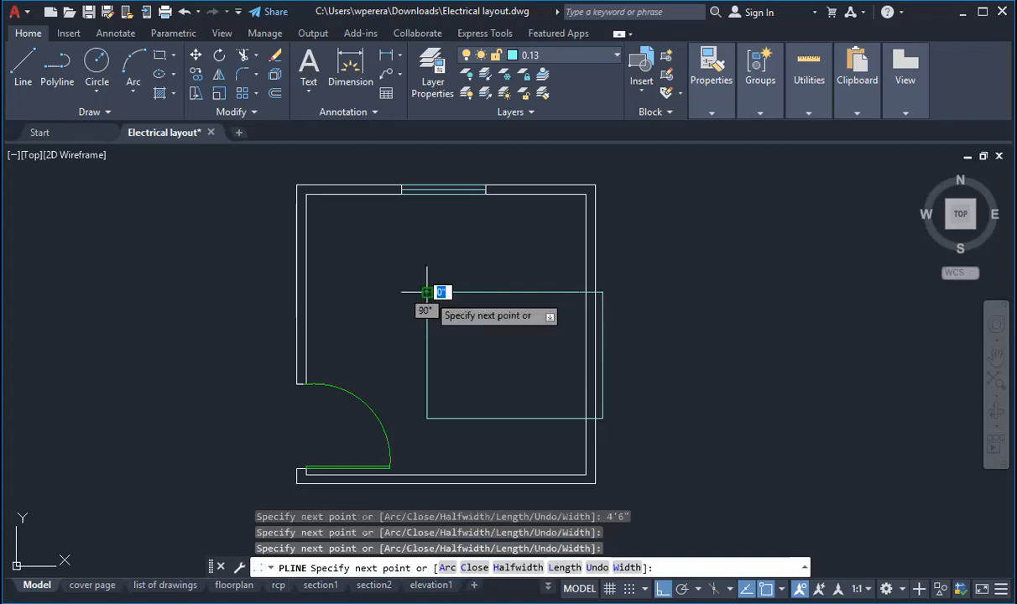
pyautogui.press('Escape')
pyautogui.press('Escape')
pyautogui.click(479, 293)
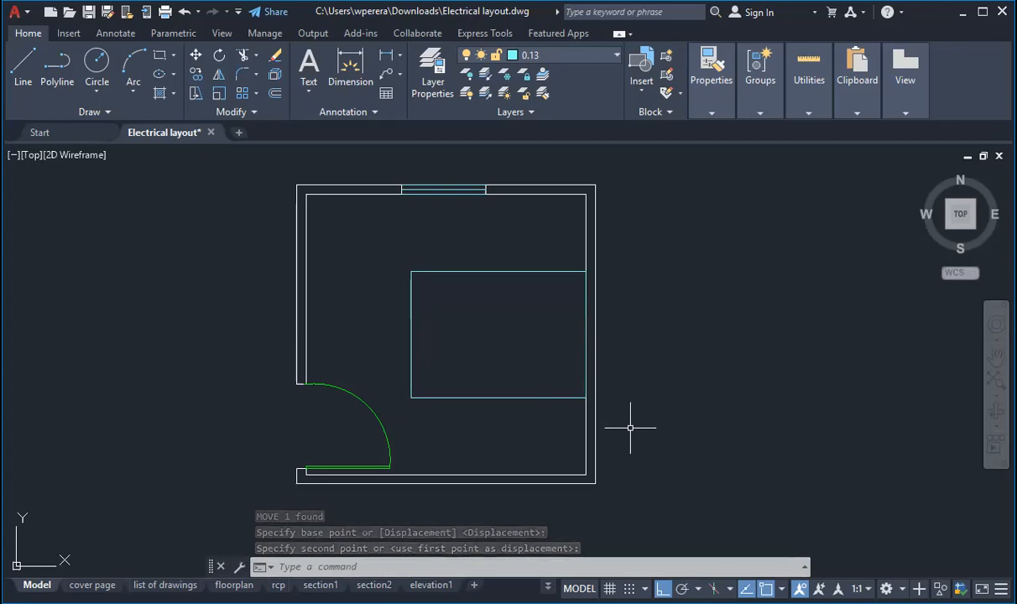
# Check which layer the new rectangle inside the room is on.
pyautogui.click(501, 271)
pyautogui.click(561, 53)
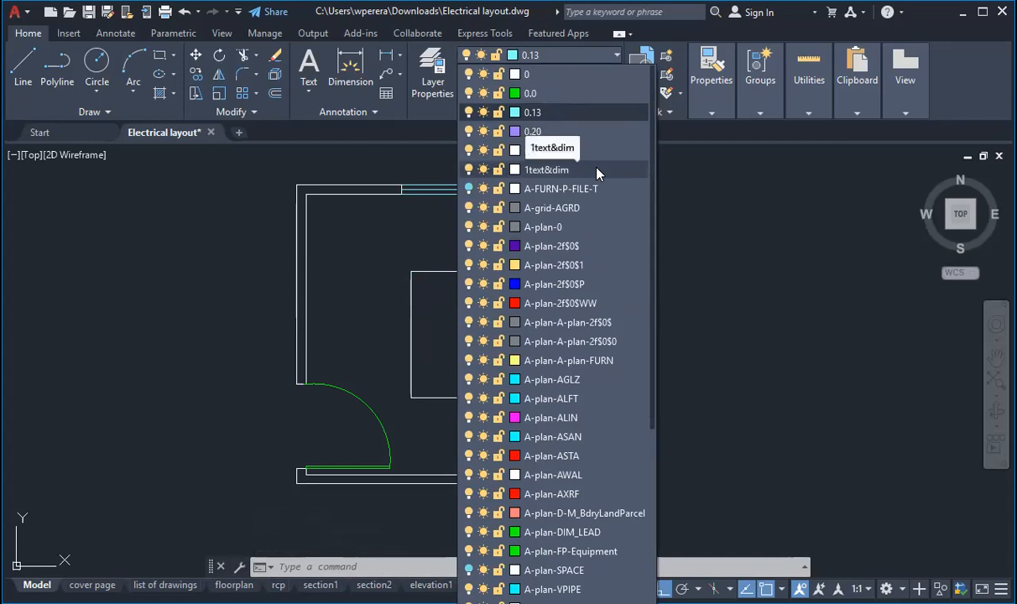
pyautogui.click(726, 231)
pyautogui.press('Escape')
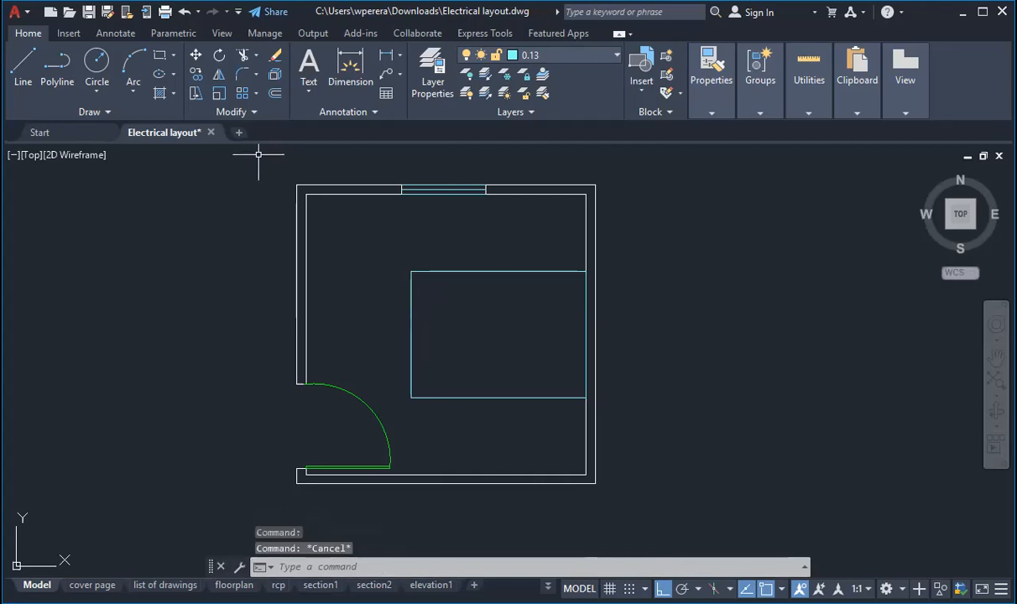
# Measure the door opening's width between its two wall ends with a linear dimension, without placing it.
pyautogui.scroll(5, 462, 489)
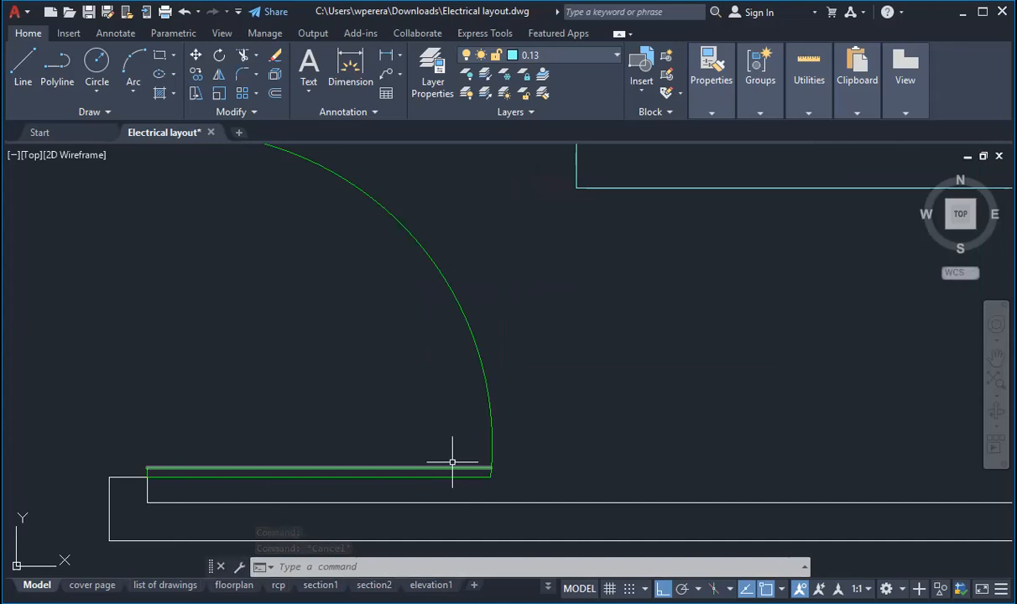
pyautogui.scroll(-2, 452, 462)
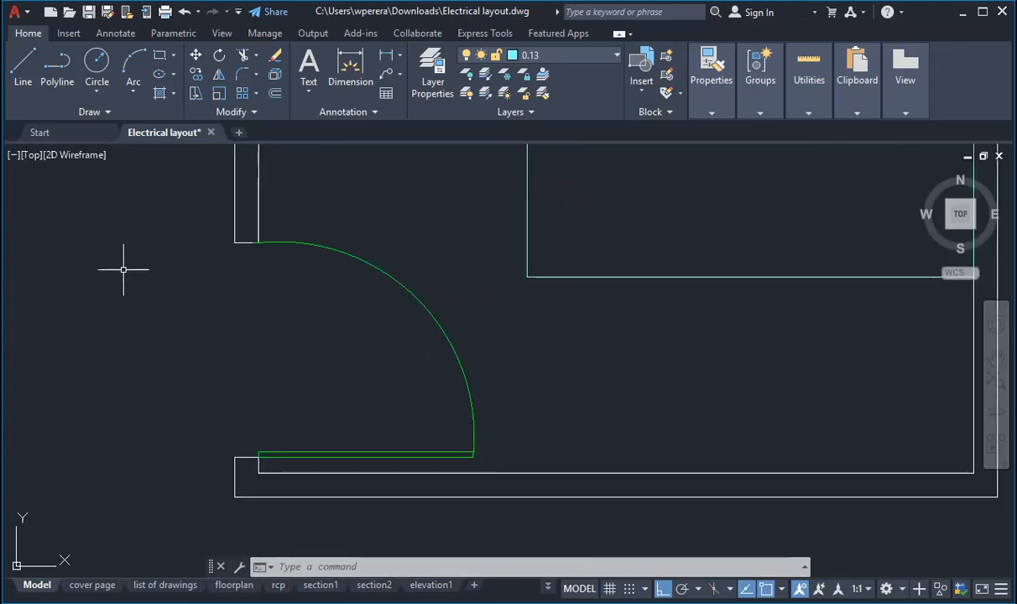
pyautogui.scroll(-2, 273, 355)
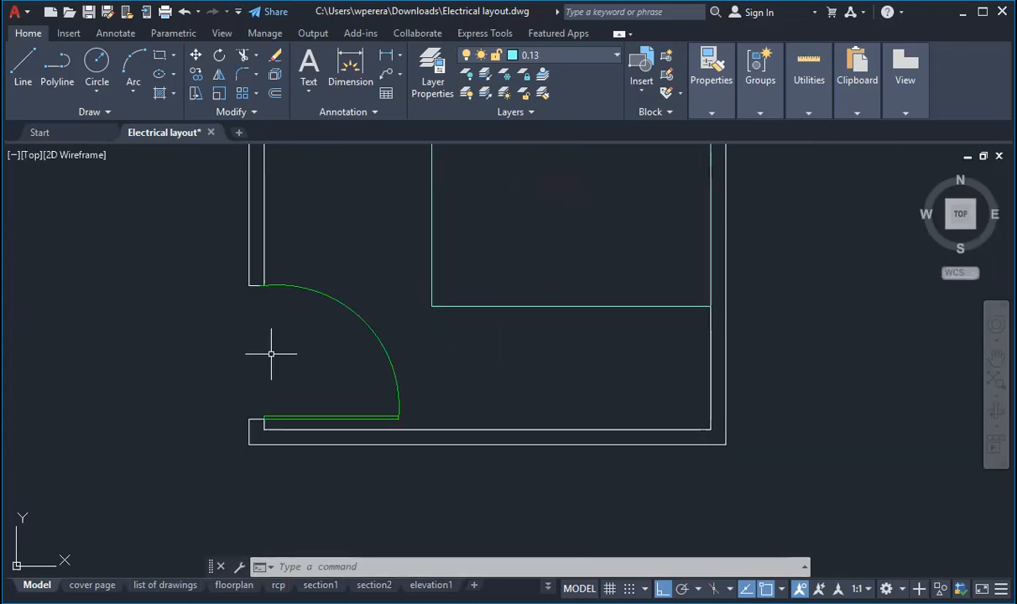
pyautogui.click(383, 56)
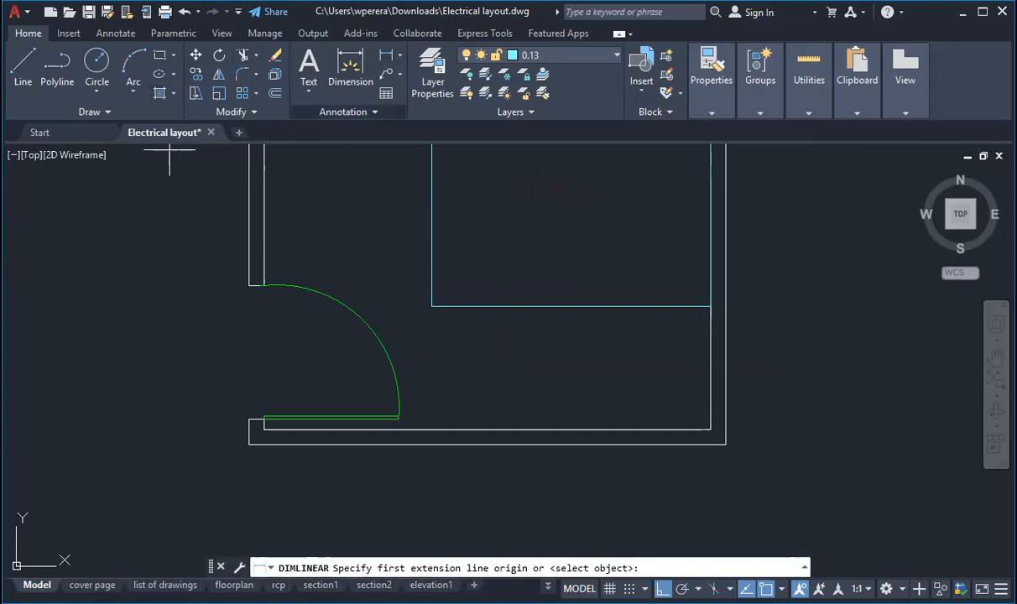
pyautogui.click(265, 285)
pyautogui.click(264, 417)
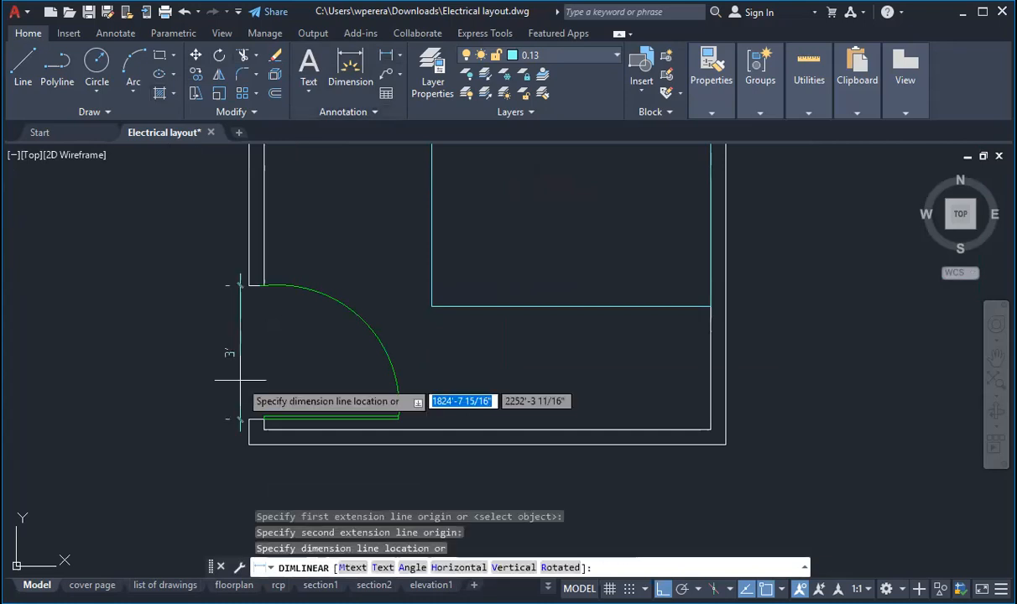
pyautogui.press('Escape')
pyautogui.scroll(-5, 410, 372)
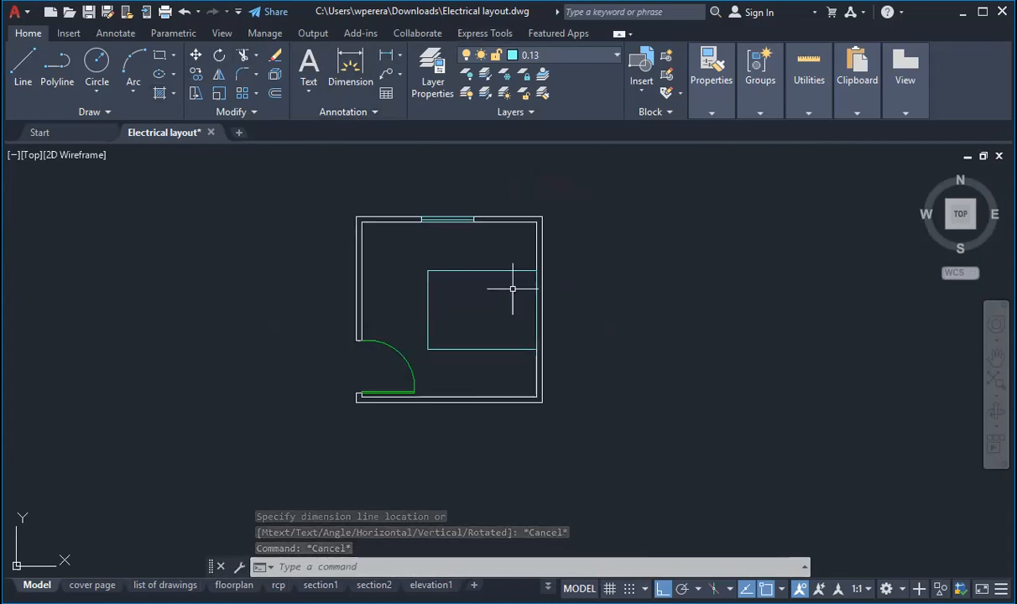
# Measure the window's width between its end lines with a linear dimension, without placing it.
pyautogui.scroll(2, 515, 273)
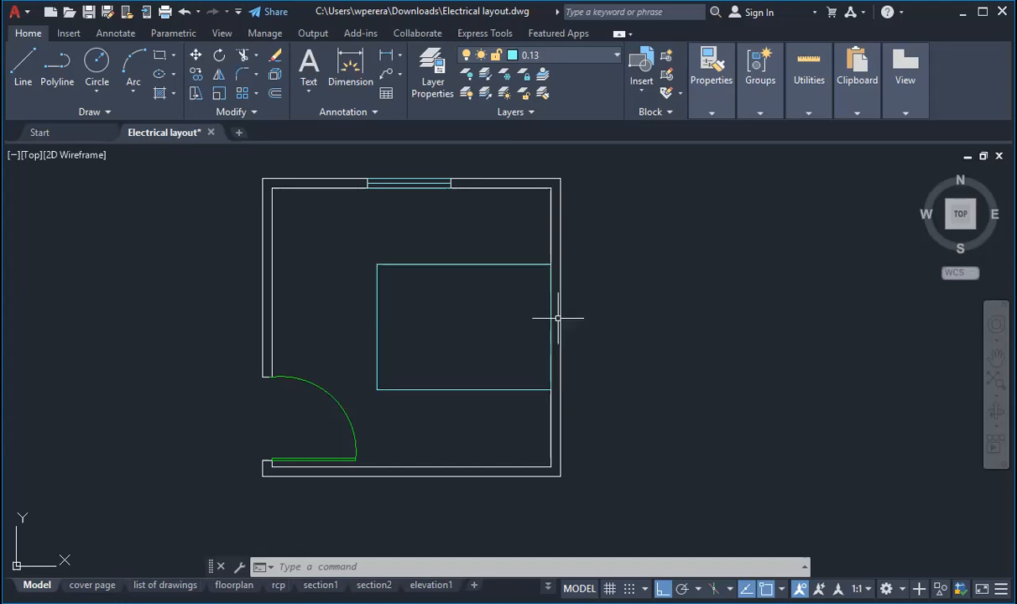
pyautogui.click(363, 59)
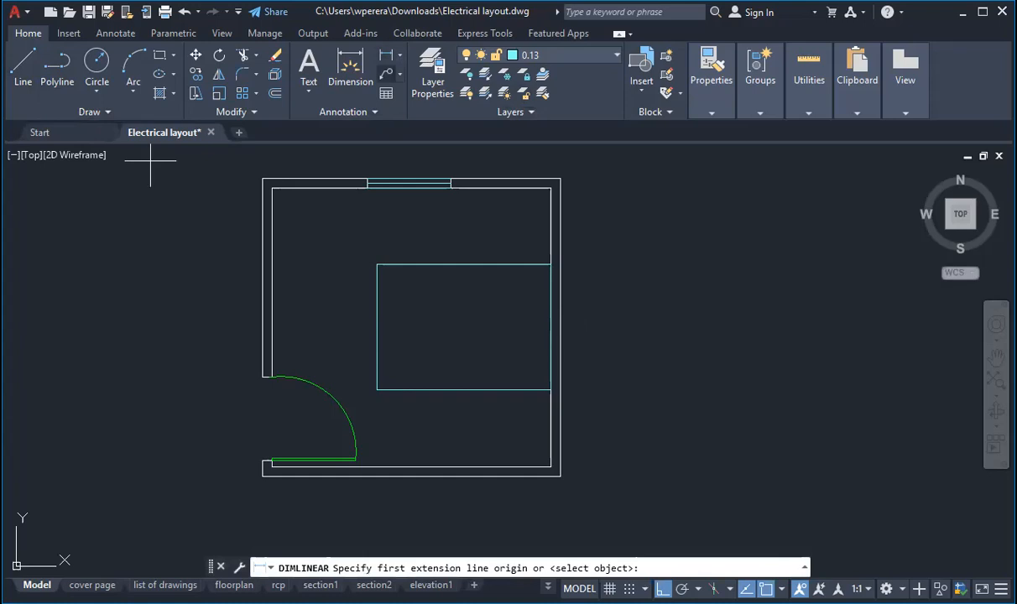
pyautogui.click(366, 180)
pyautogui.click(451, 180)
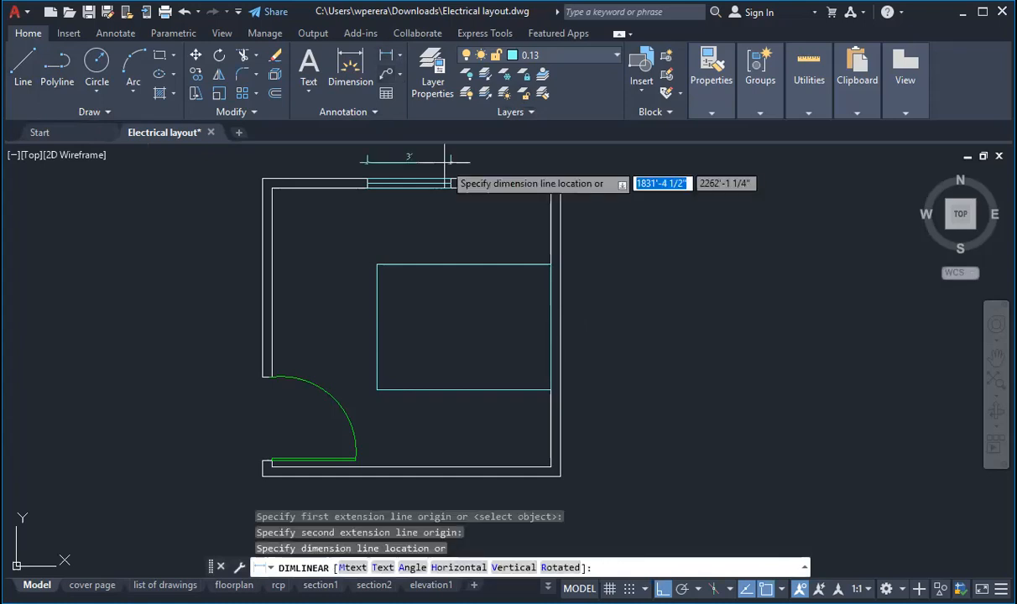
pyautogui.press('Escape')
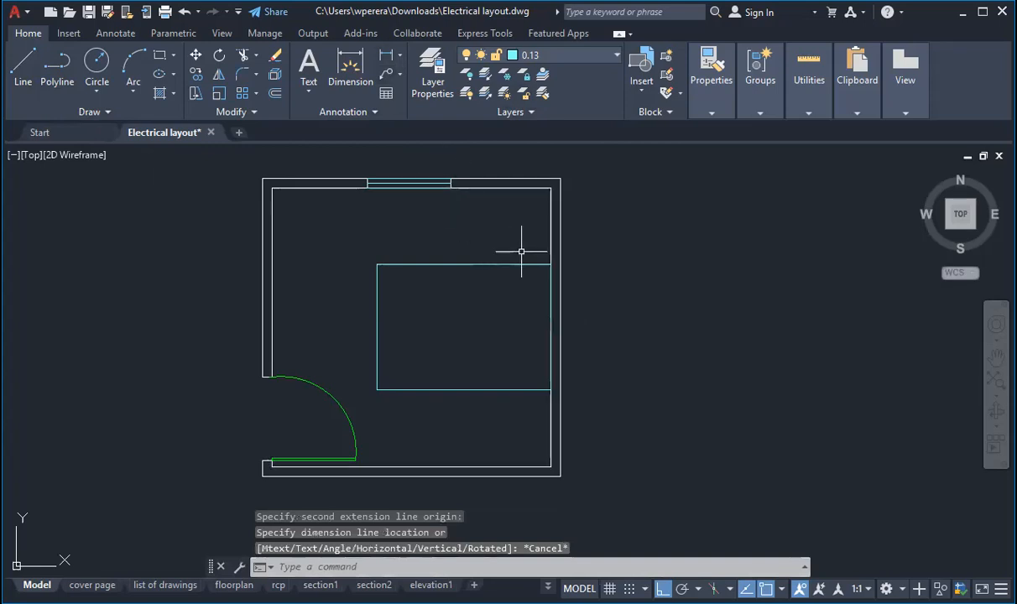
pyautogui.scroll(-2, 674, 331)
pyautogui.scroll(2, 646, 209)
pyautogui.scroll(-2, 650, 211)
pyautogui.moveTo(673, 360); pyautogui.dragTo(676, 350, button='middle')
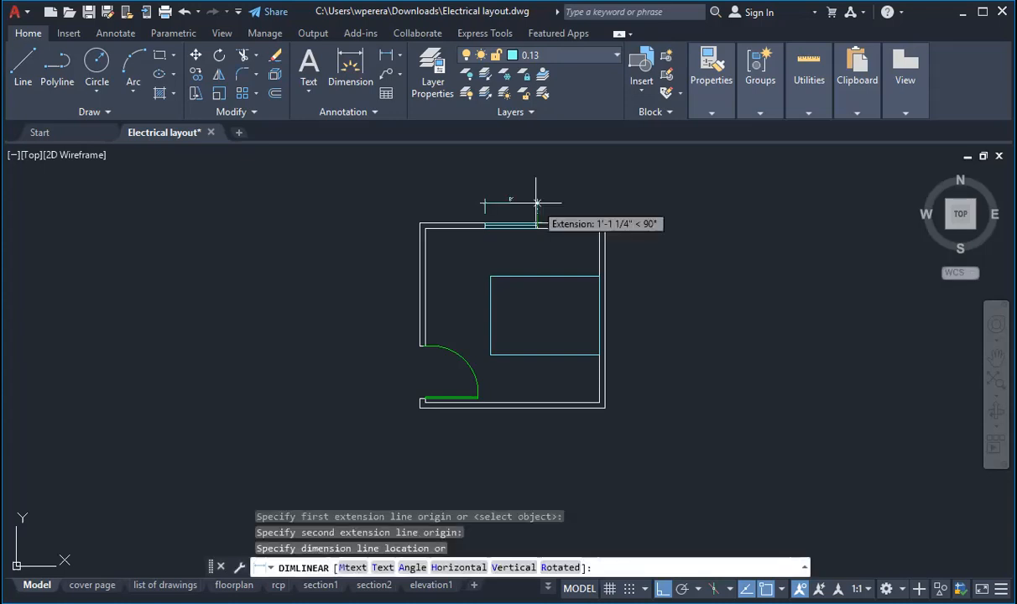
pyautogui.scroll(6, 536, 202)
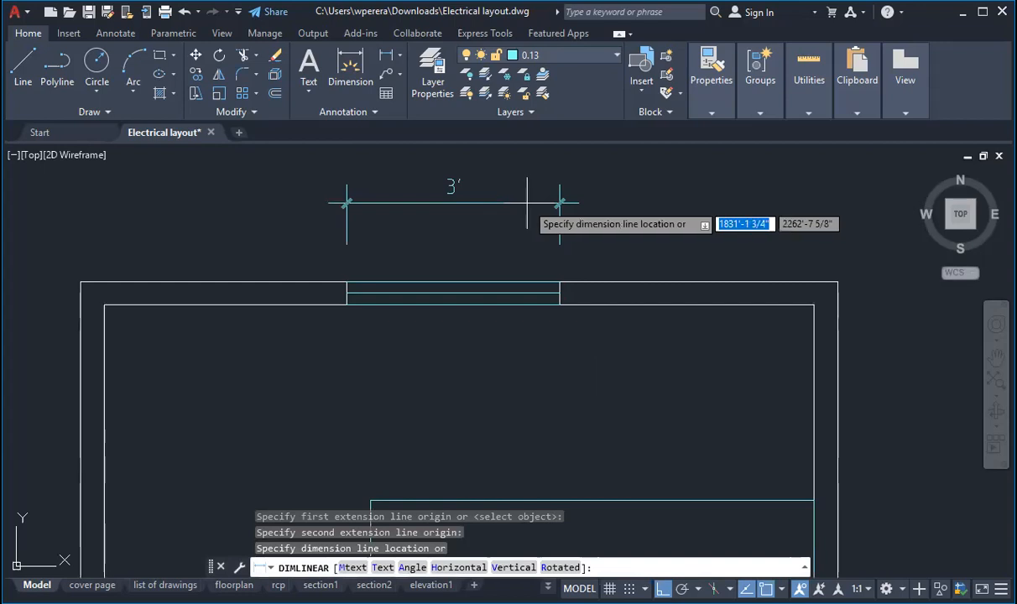
pyautogui.press('Escape')
pyautogui.scroll(-4, 530, 200)
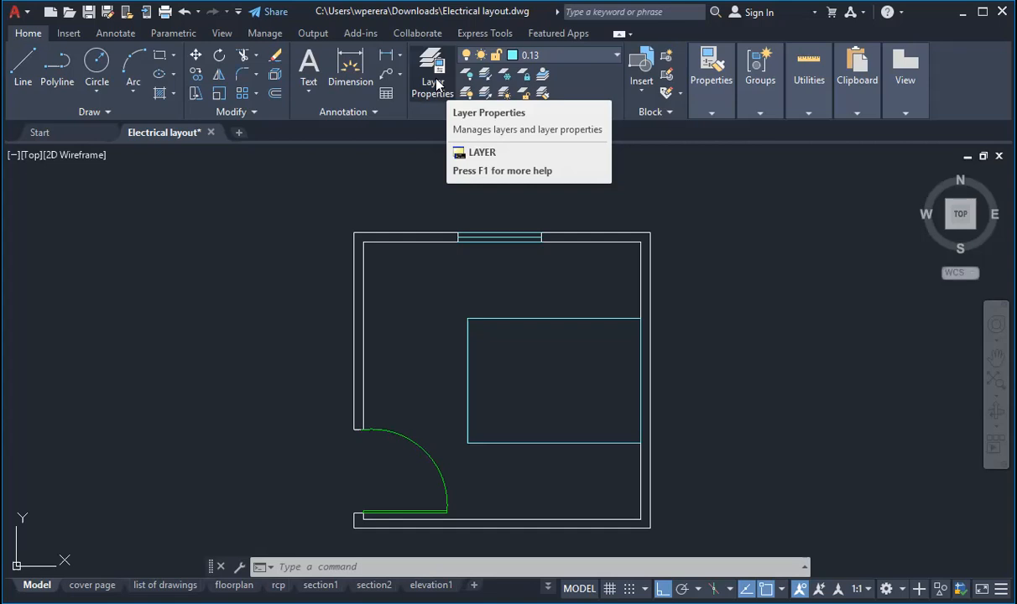
# Create two new layers named Electrical fixtures and Electrical wiring.
pyautogui.click(432, 66)
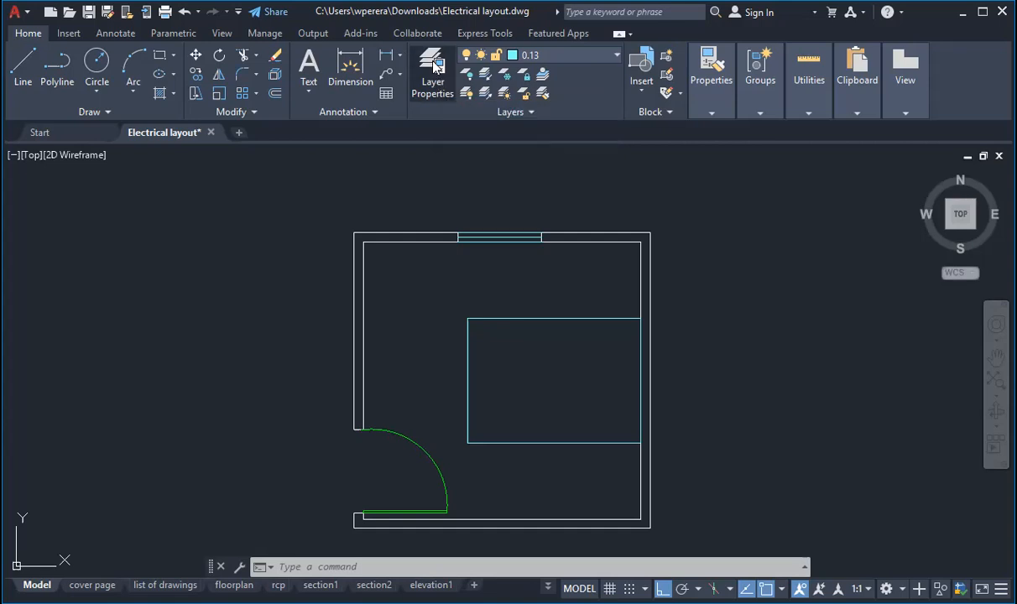
pyautogui.scroll(-4, 269, 193)
pyautogui.scroll(-4, 272, 202)
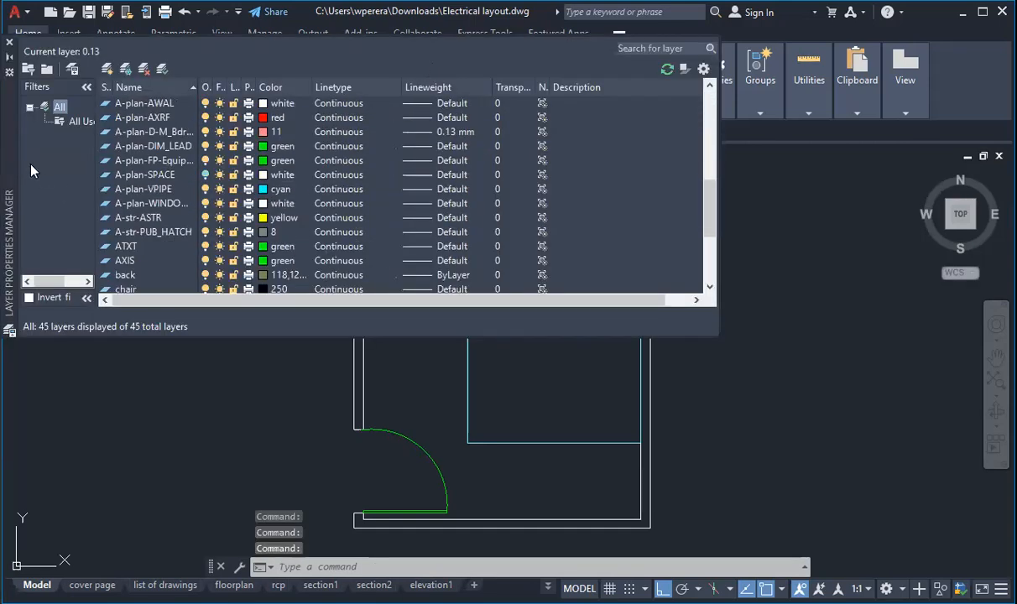
pyautogui.click(106, 73)
pyautogui.write('Electrical fixtures')
pyautogui.click(107, 70)
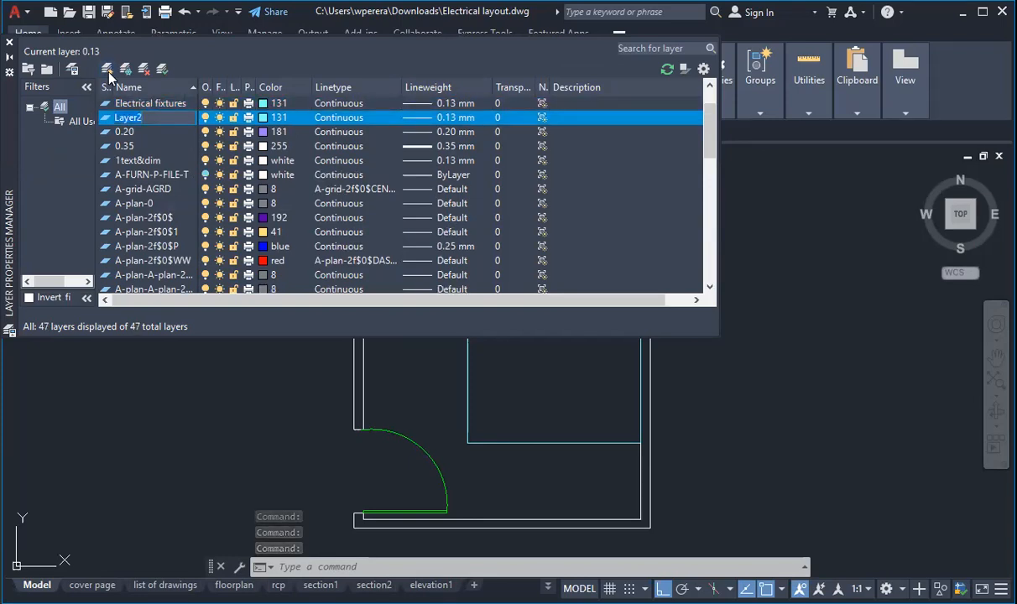
pyautogui.write('Electrical wiring')
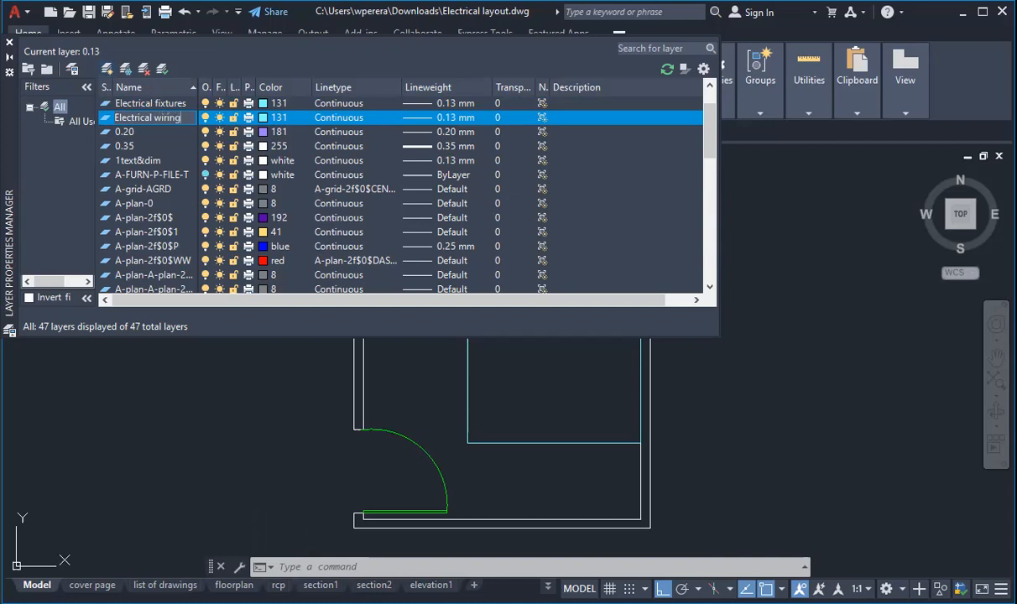
# Set the Electrical fixtures layer's colour to index 41.
pyautogui.click(278, 105)
pyautogui.click(277, 103)
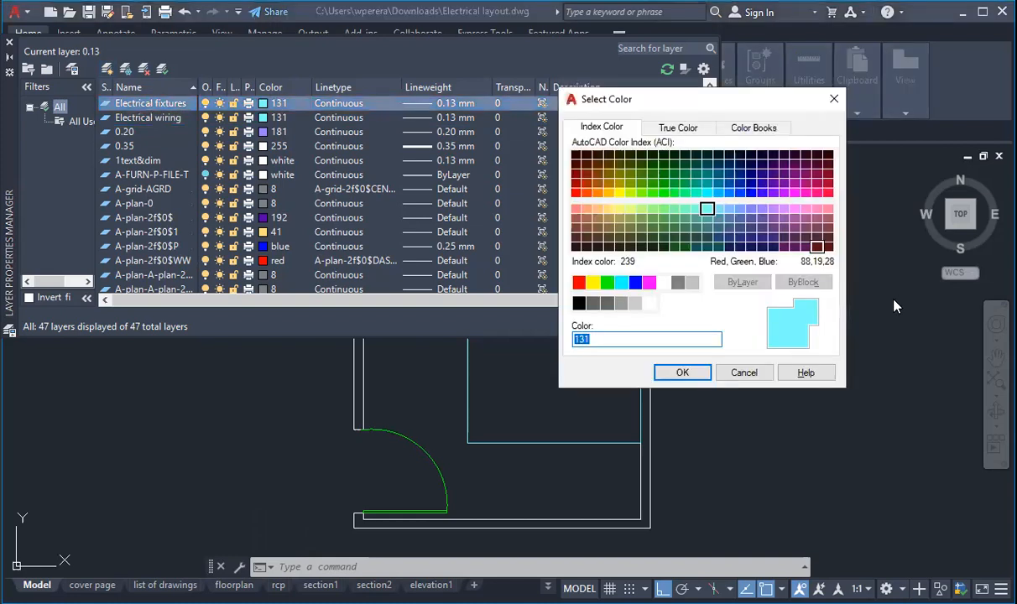
pyautogui.click(608, 208)
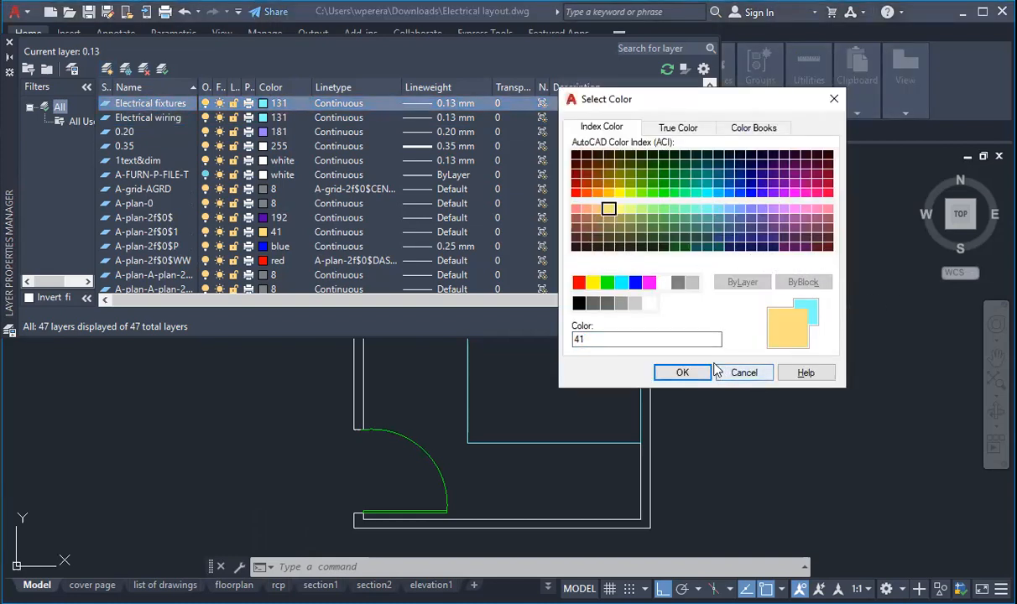
pyautogui.press('Return')
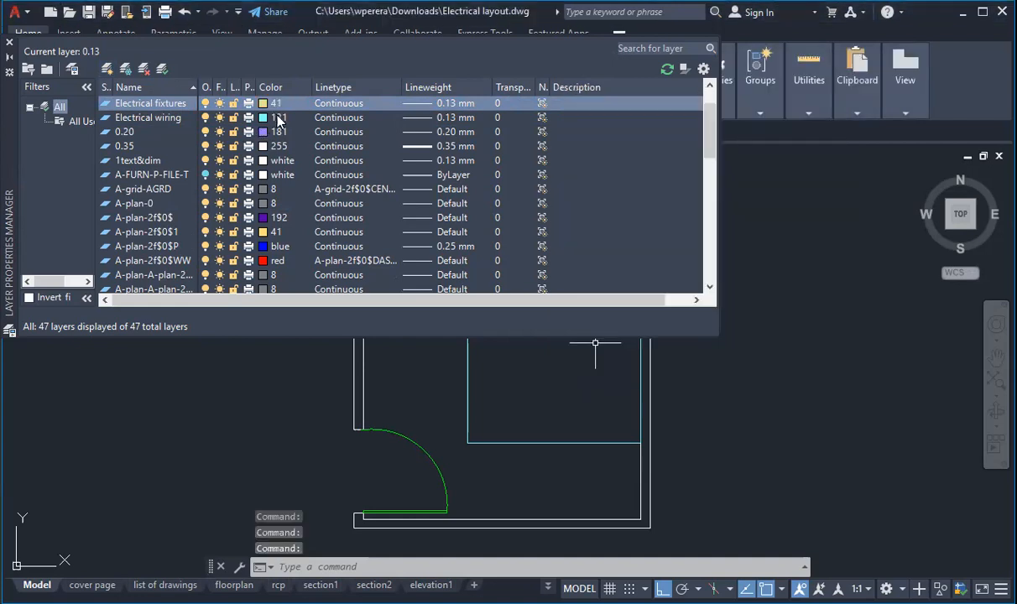
# Set the Electrical wiring layer's colour to index 61.
pyautogui.click(278, 118)
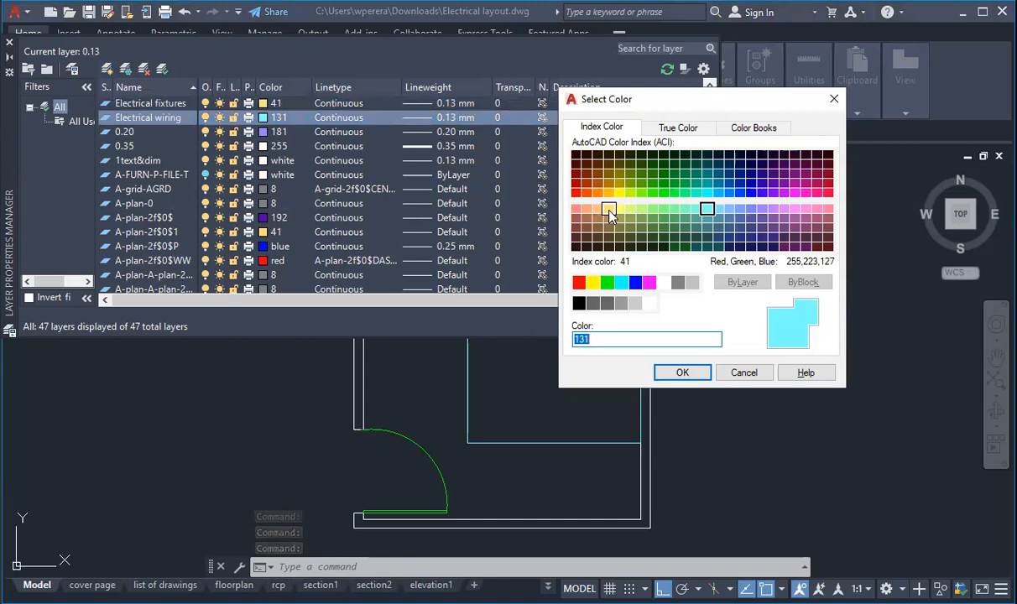
pyautogui.click(619, 209)
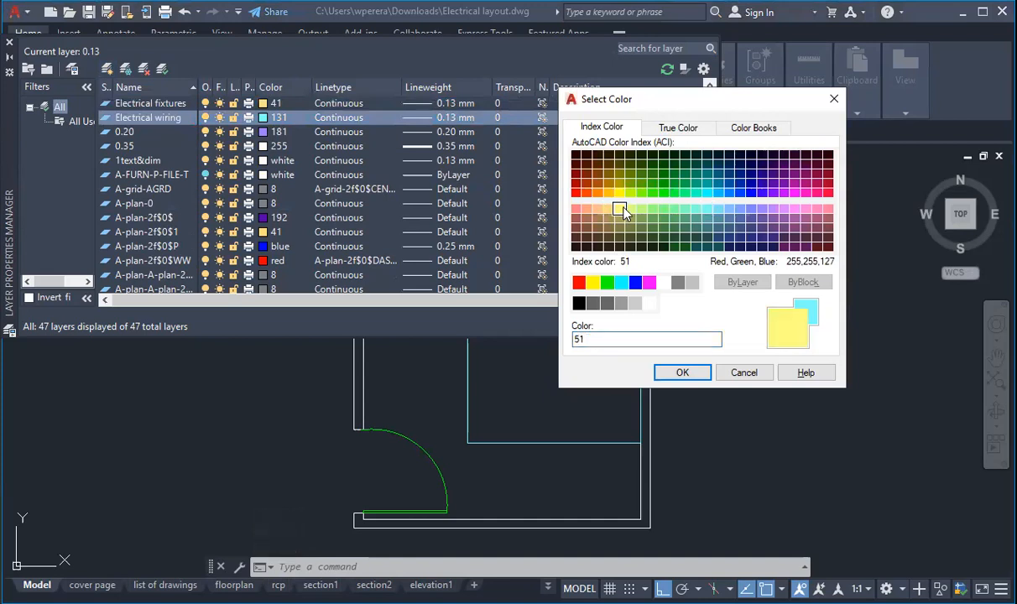
pyautogui.click(629, 210)
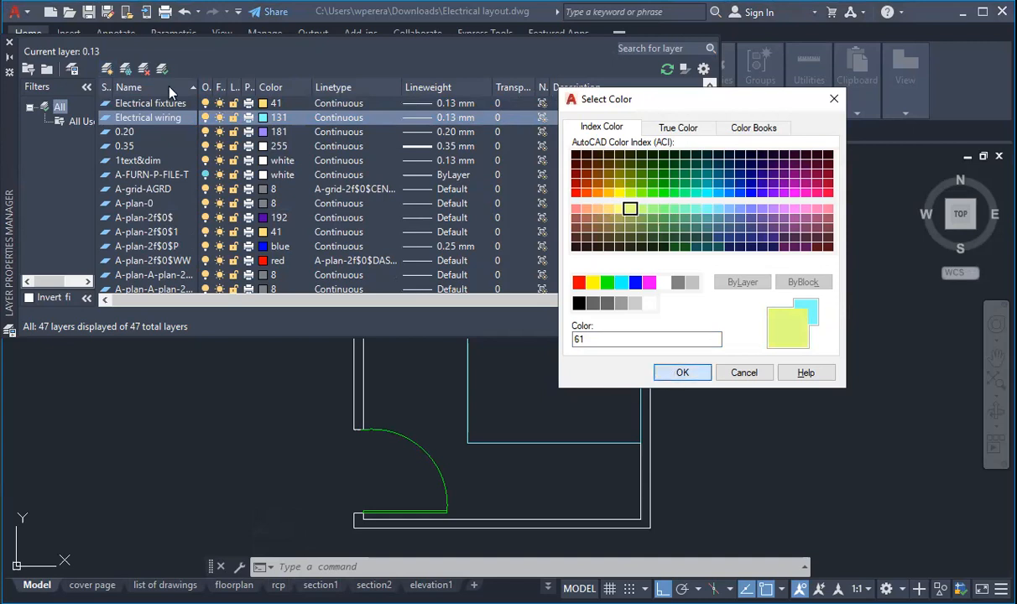
pyautogui.click(680, 375)
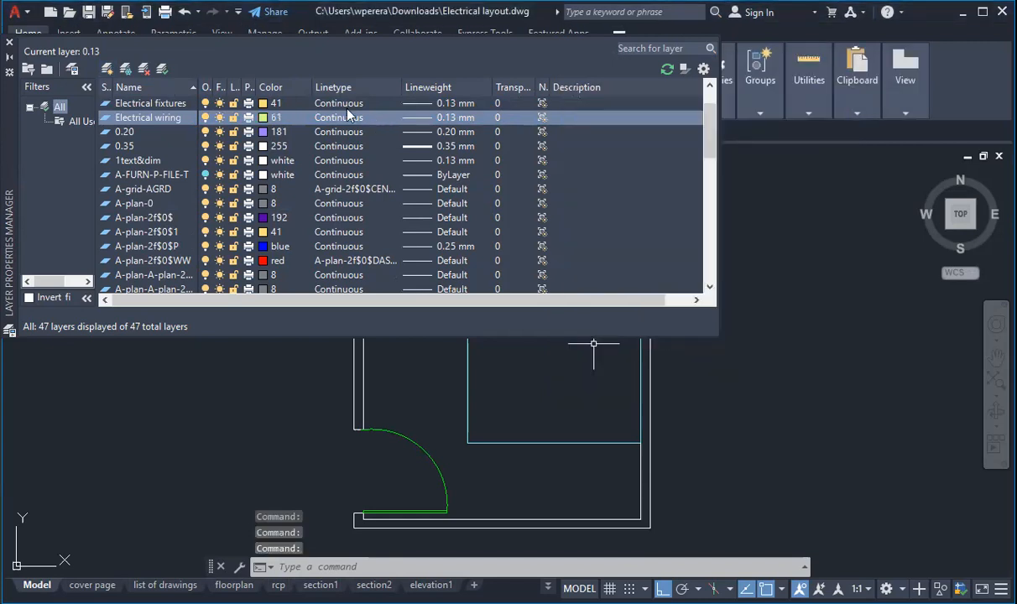
# Set the lineweight of the Electrical fixtures and Electrical wiring layers to 0.00 mm.
pyautogui.click(449, 103)
pyautogui.click(454, 227)
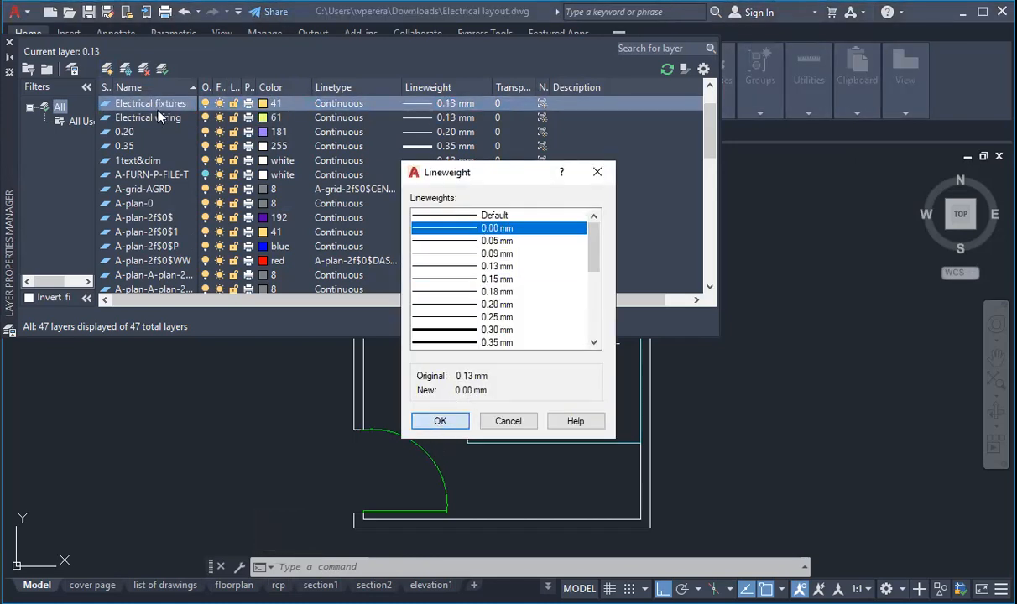
pyautogui.press('Return')
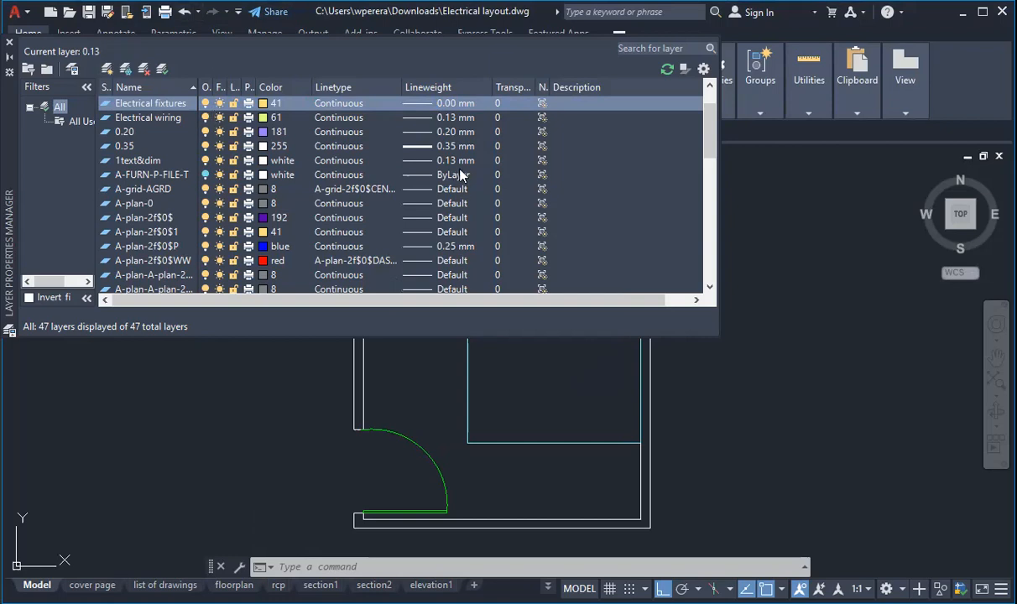
pyautogui.click(446, 119)
pyautogui.click(460, 227)
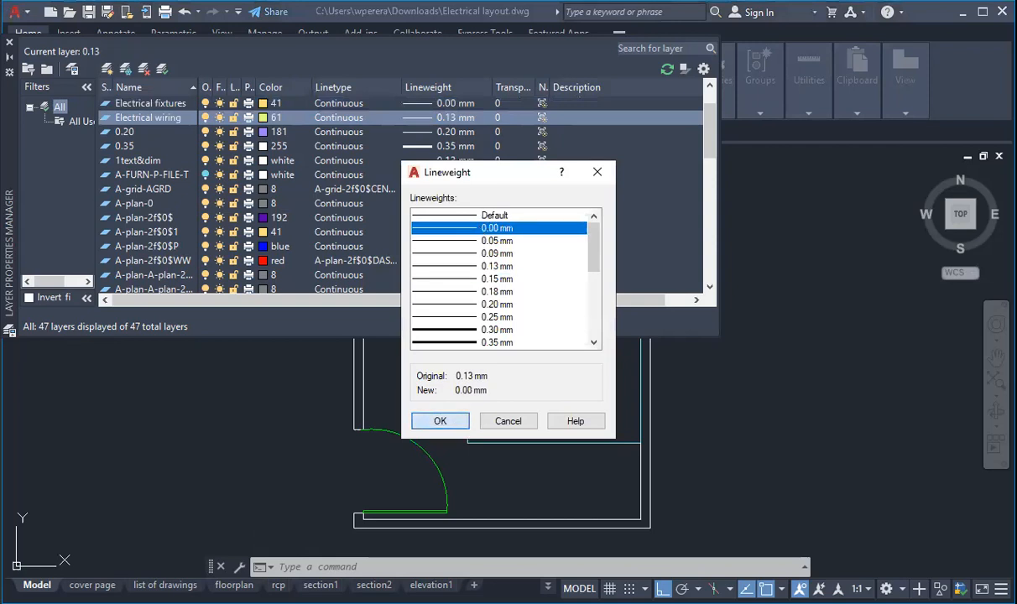
pyautogui.click(440, 421)
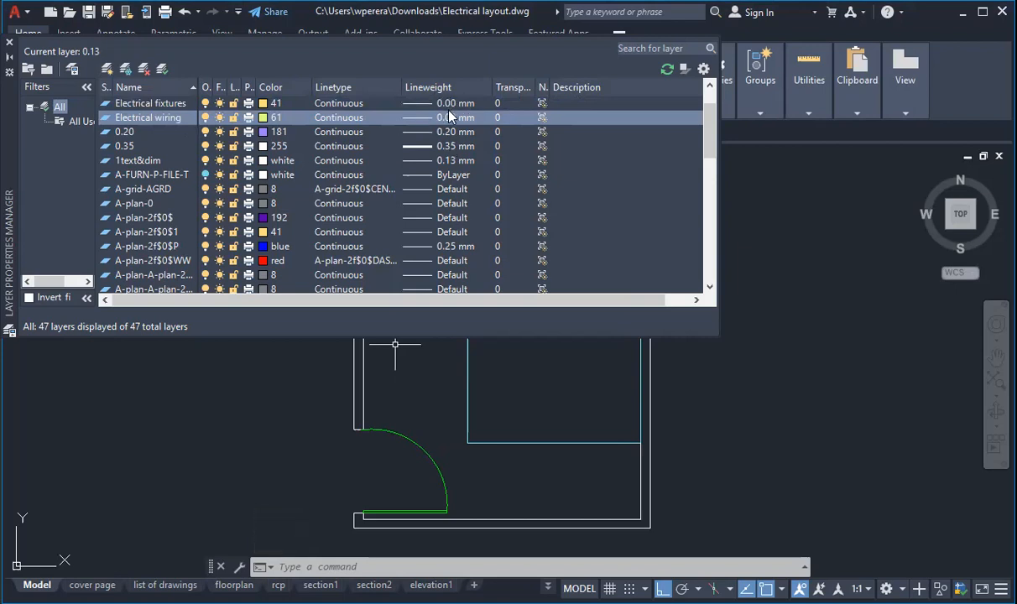
# Reload the ACAD_ISO02W100 ISO dash linetype from acad.lin while choosing a linetype for the Electrical wiring layer.
pyautogui.click(350, 104)
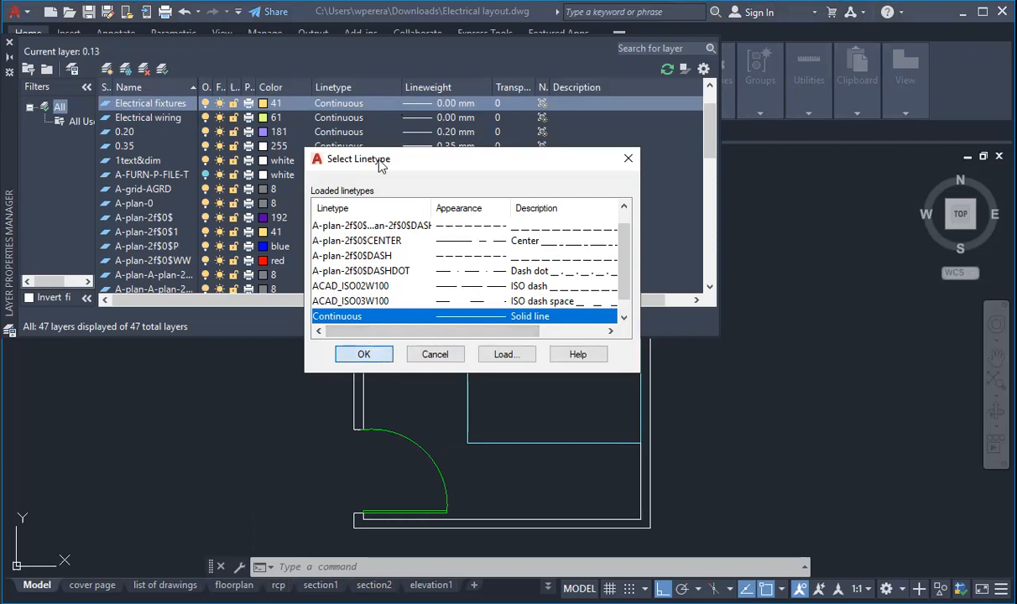
pyautogui.press('Escape')
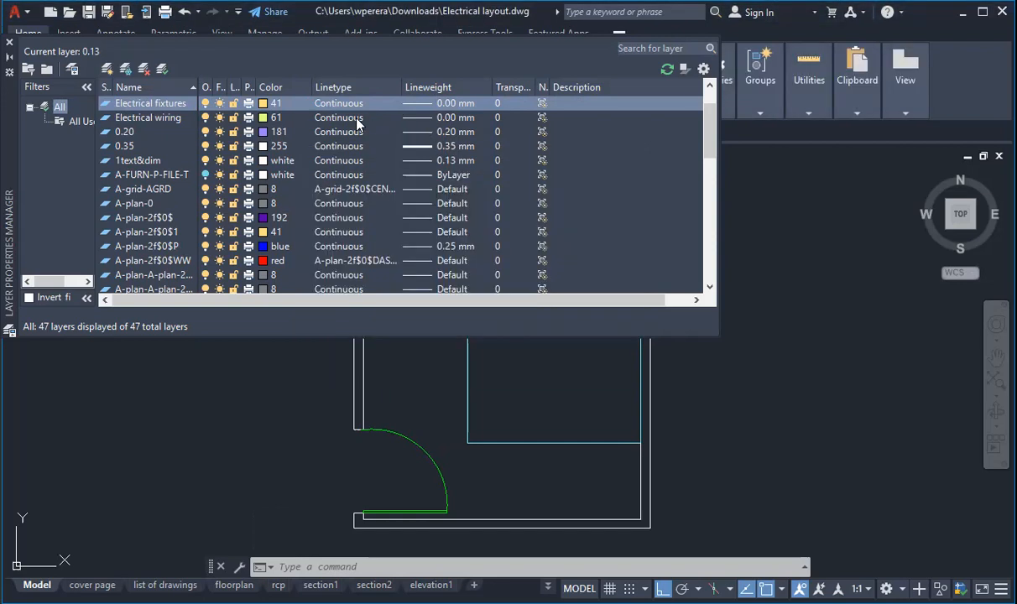
pyautogui.click(356, 123)
pyautogui.scroll(-1, 451, 241)
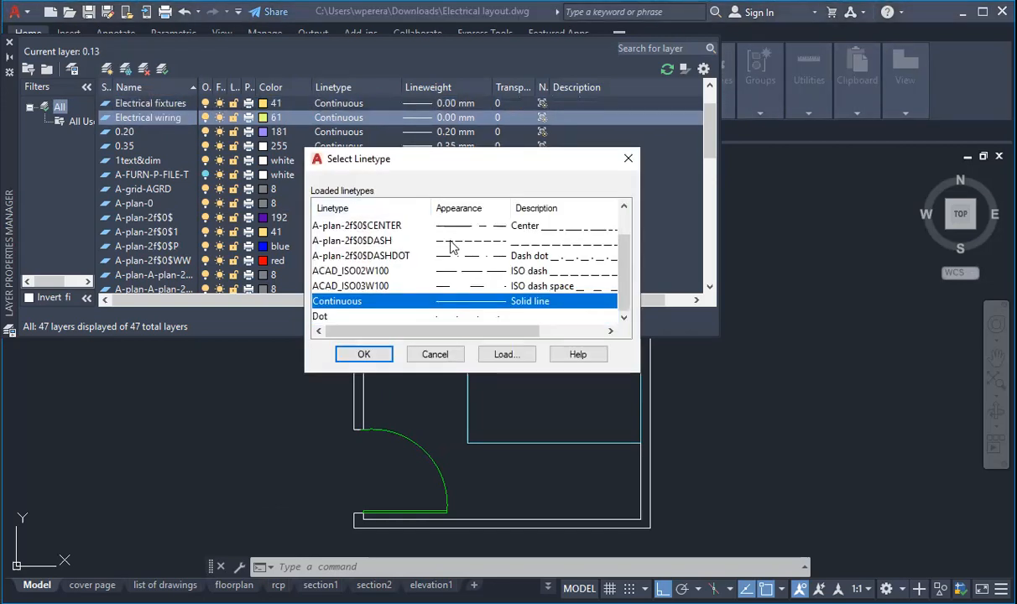
pyautogui.click(506, 355)
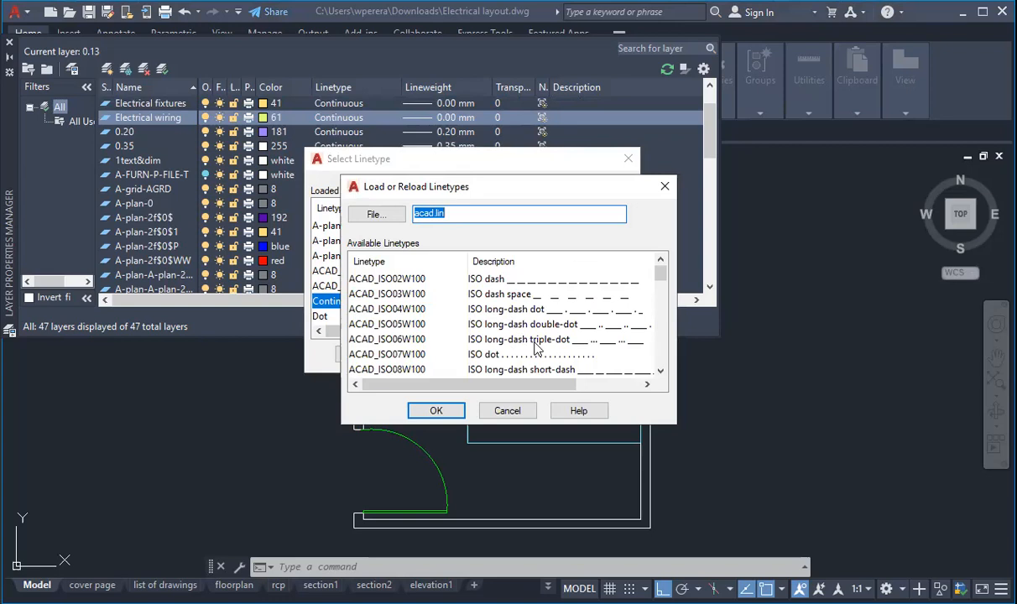
pyautogui.scroll(-1, 535, 350)
pyautogui.scroll(1, 487, 308)
pyautogui.click(503, 281)
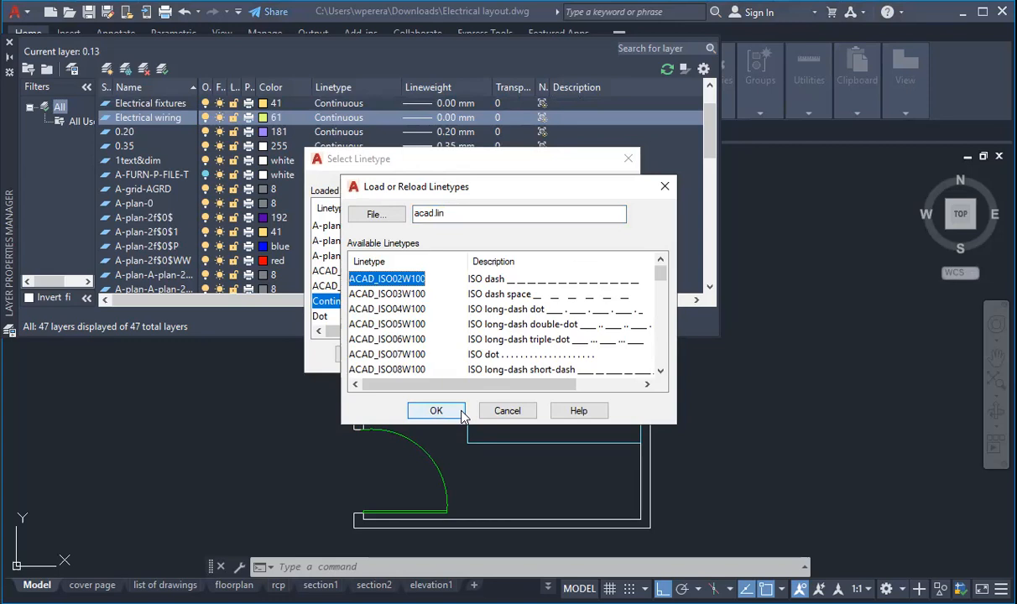
pyautogui.click(433, 411)
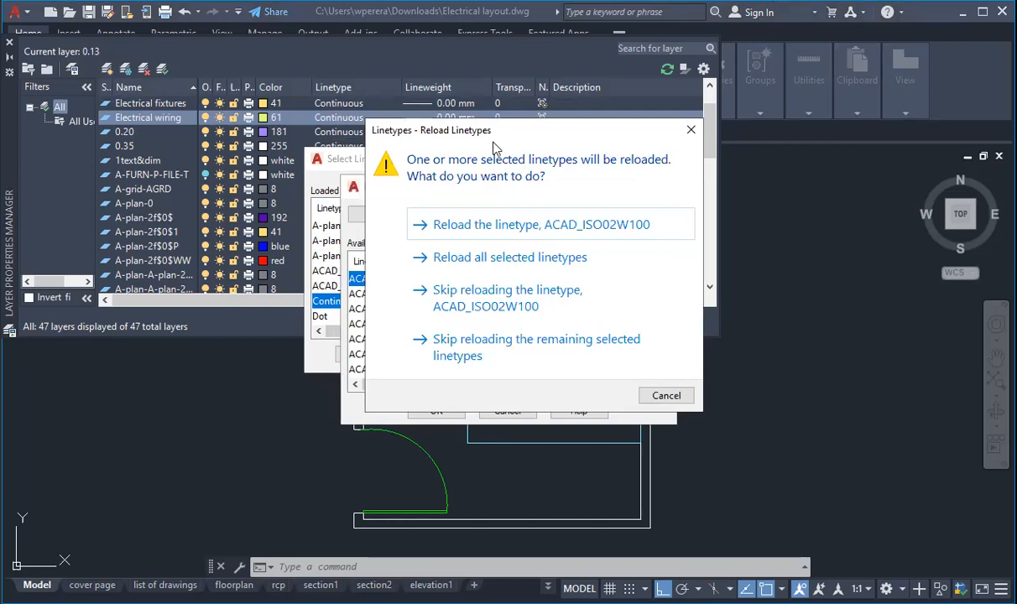
pyautogui.click(543, 225)
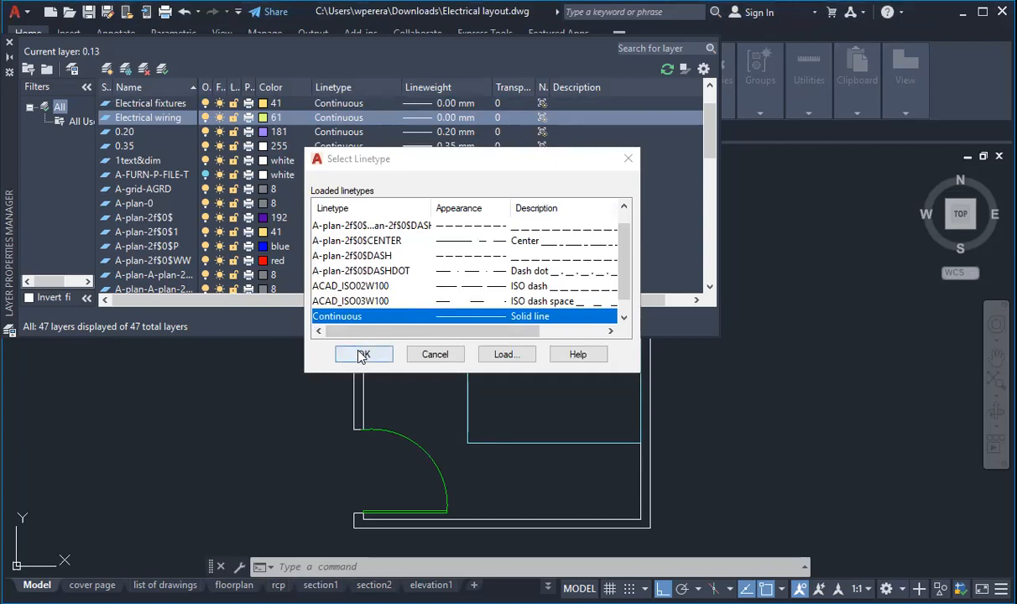
# Assign the ACAD_ISO02W100 ISO dash linetype to the Electrical wiring layer.
pyautogui.scroll(-1, 512, 294)
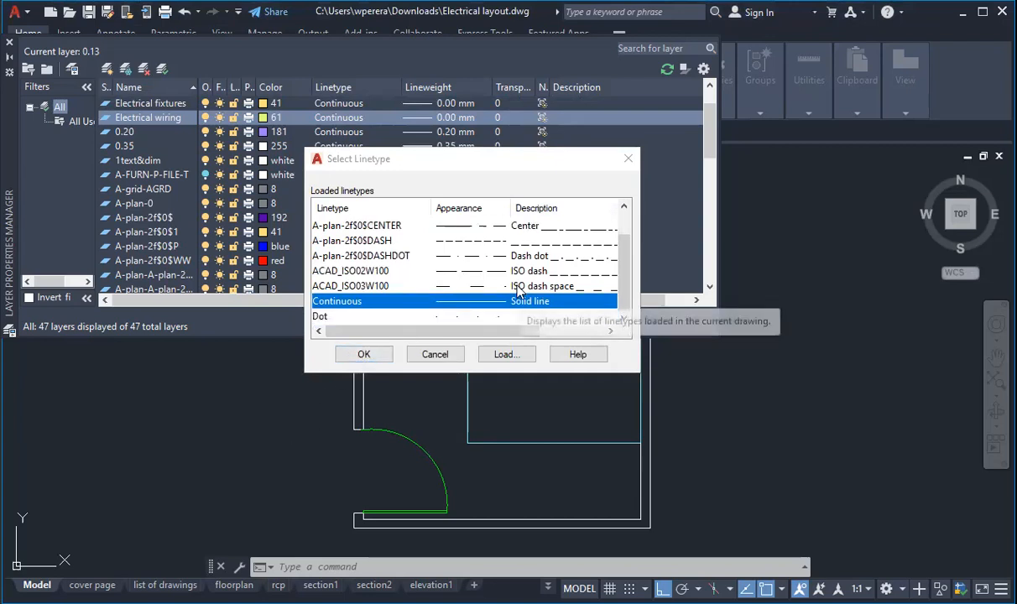
pyautogui.scroll(2, 518, 290)
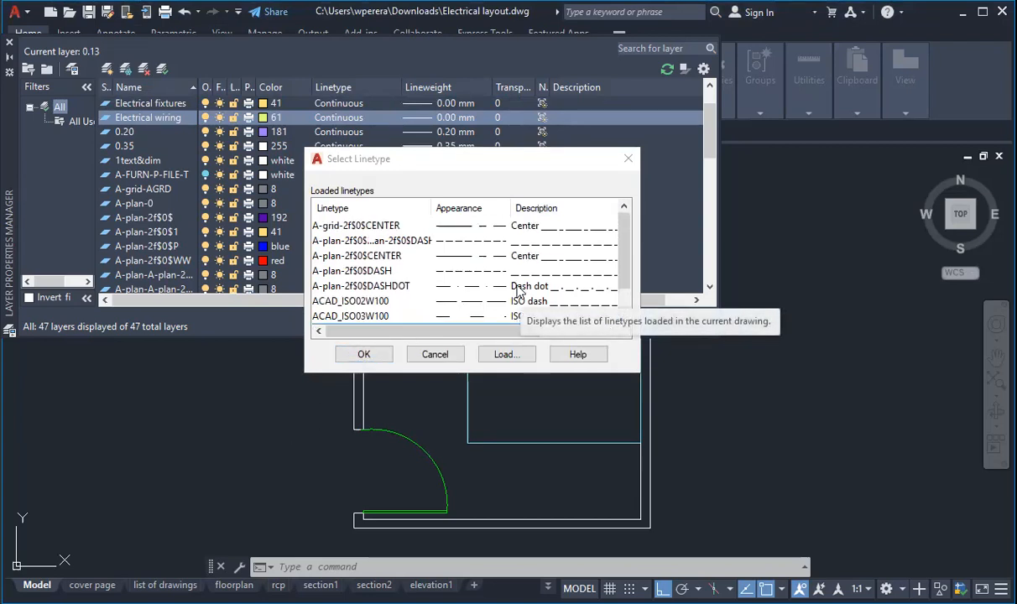
pyautogui.scroll(-2, 519, 291)
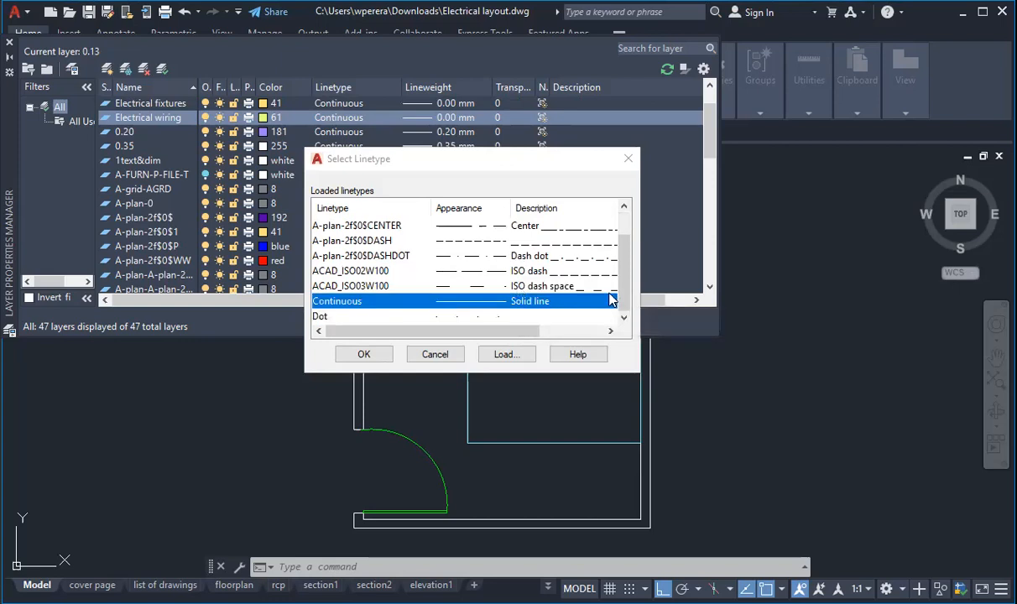
pyautogui.click(525, 270)
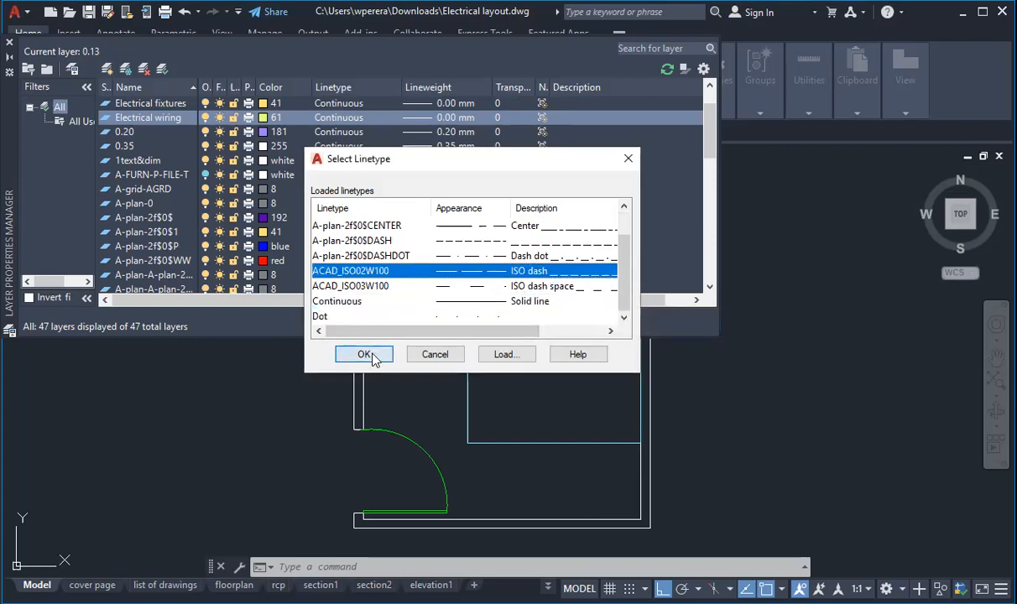
pyautogui.click(364, 354)
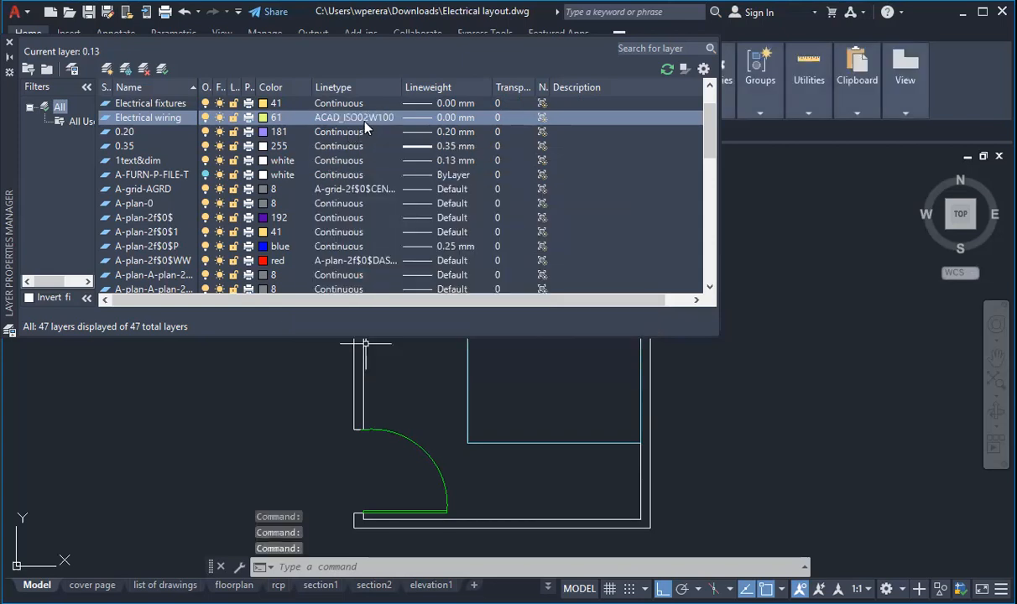
pyautogui.click(365, 120)
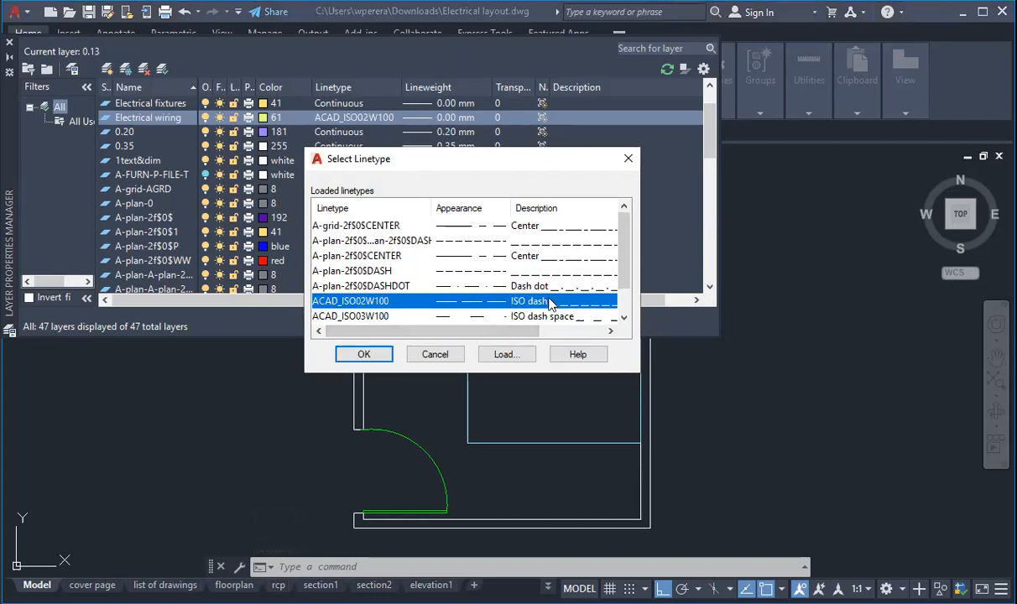
pyautogui.click(364, 354)
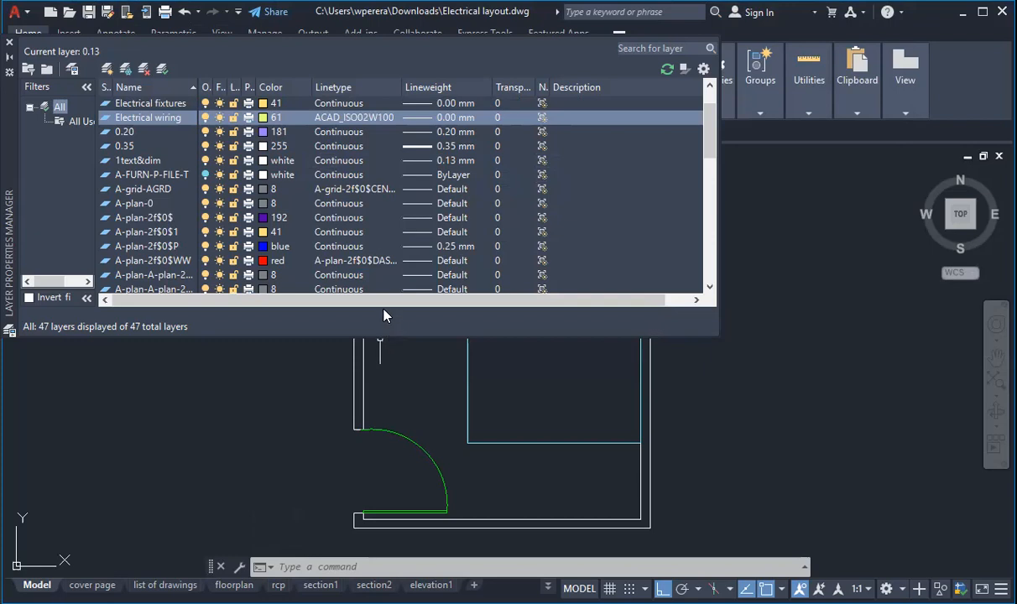
# Close the layer manager and save the Electrical layout drawing.
pyautogui.click(9, 43)
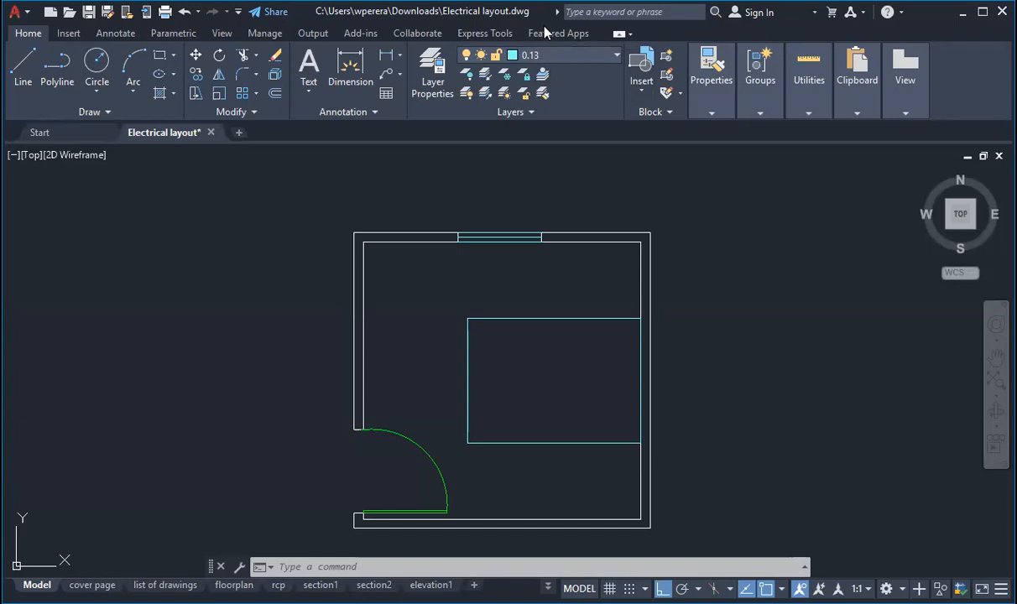
pyautogui.click(89, 13)
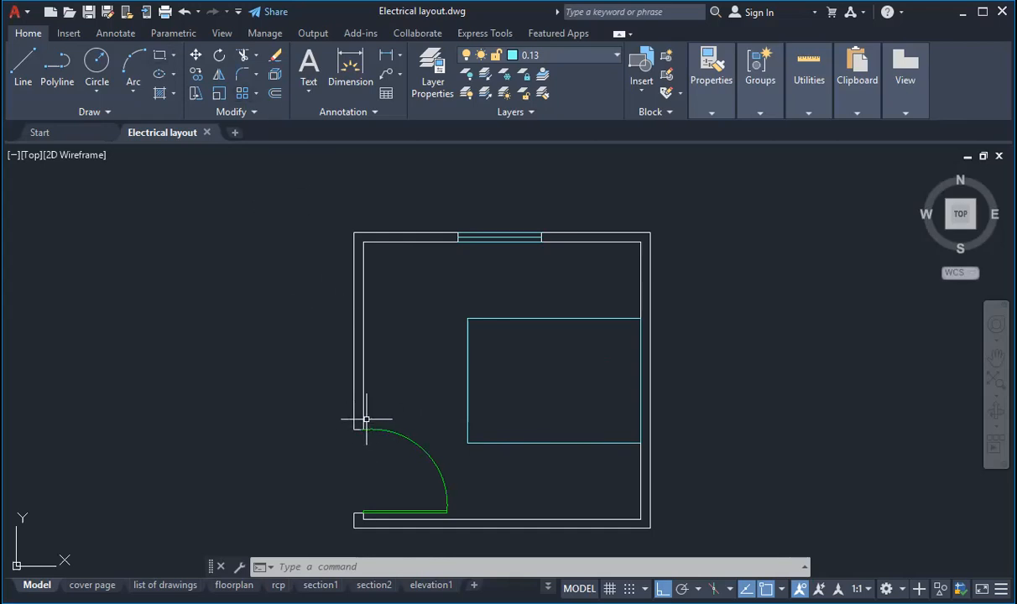
# Draw a circle with a 1.5' radius in the empty area outside the room's left wall.
pyautogui.moveTo(640, 350)
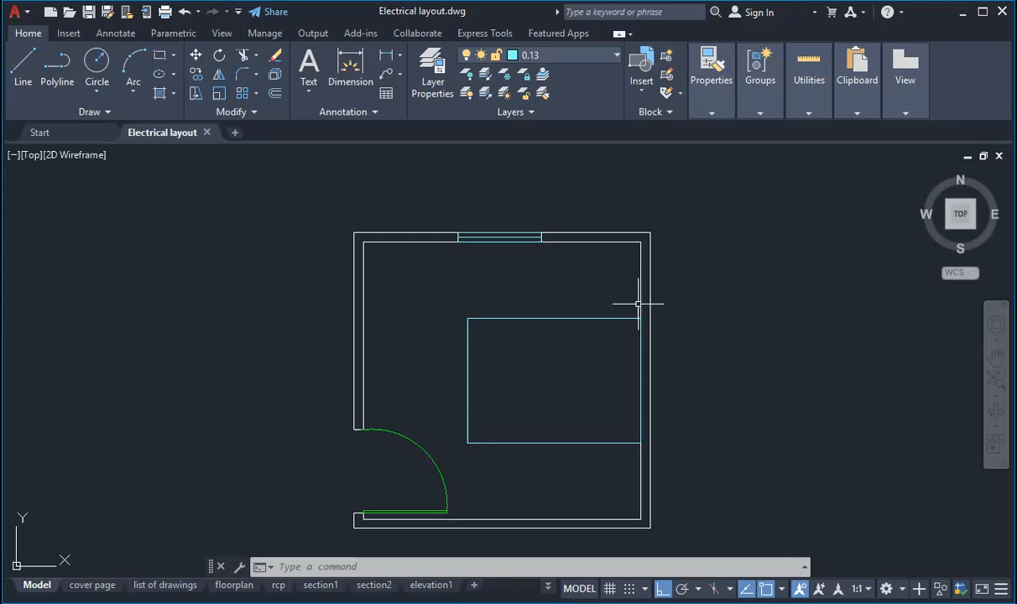
pyautogui.moveTo(633, 317)
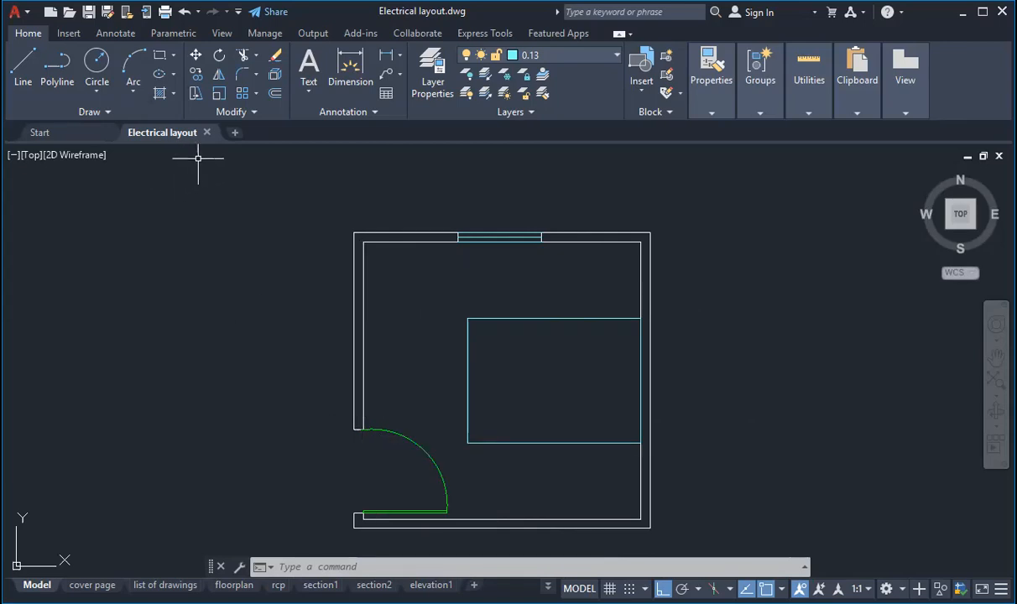
pyautogui.click(98, 63)
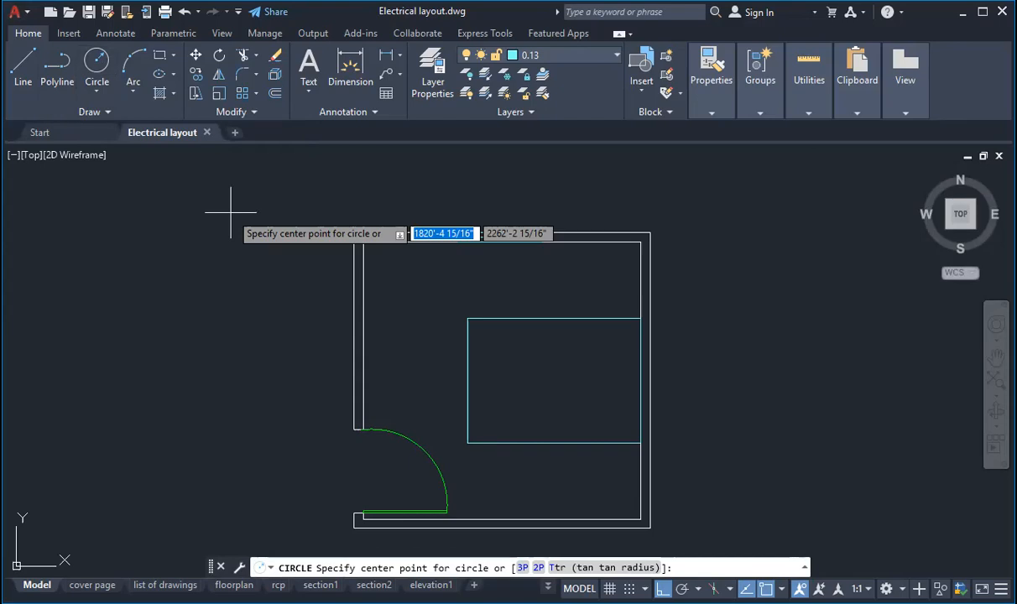
pyautogui.scroll(2, 274, 332)
pyautogui.click(204, 305)
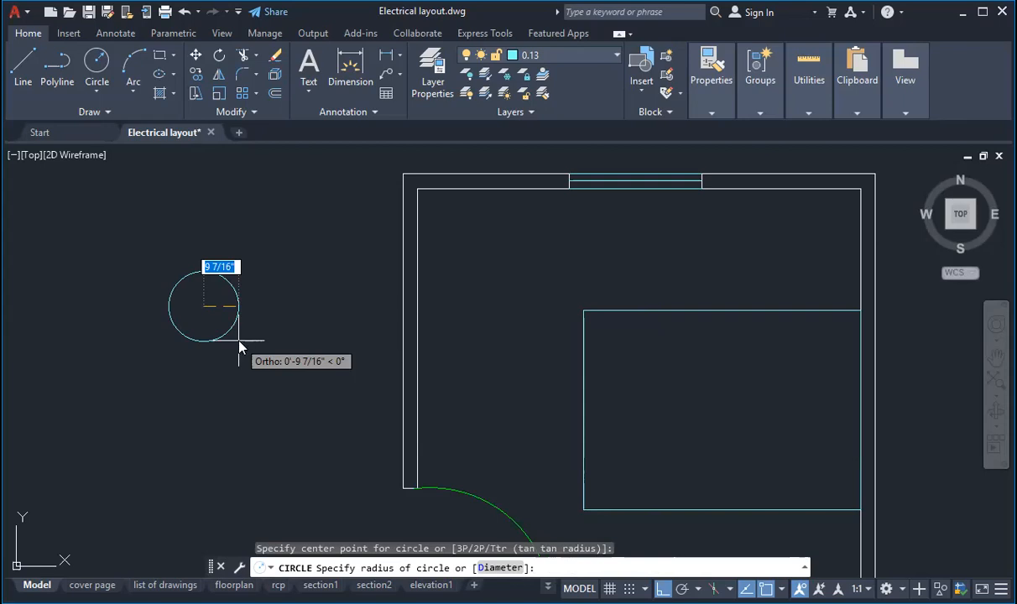
pyautogui.write('1.5')
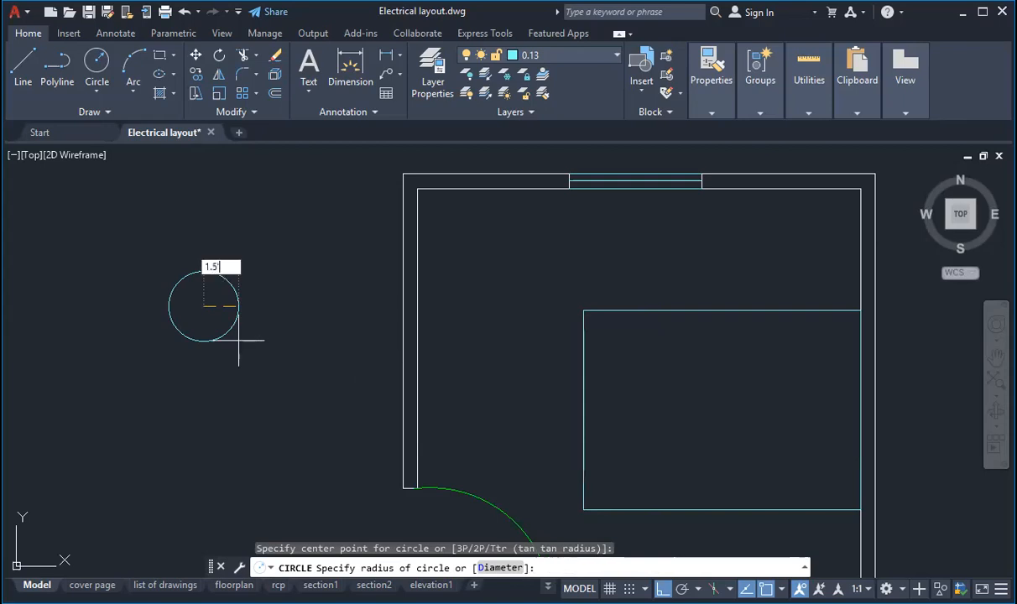
pyautogui.press('Return')
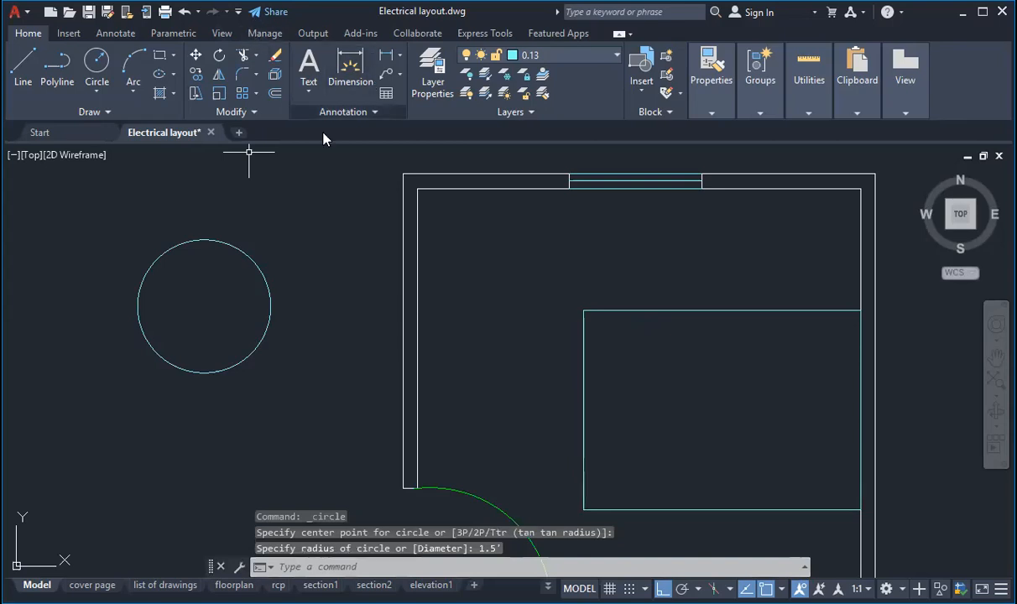
# Measure the circle's diameter with a diameter dimension, without placing it.
pyautogui.click(394, 56)
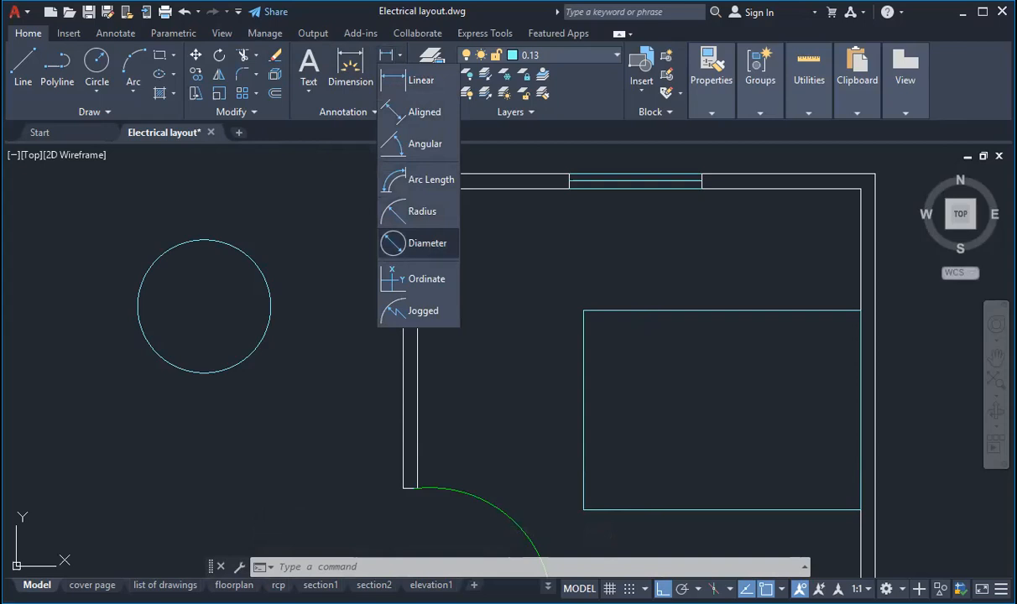
pyautogui.click(424, 242)
pyautogui.click(256, 263)
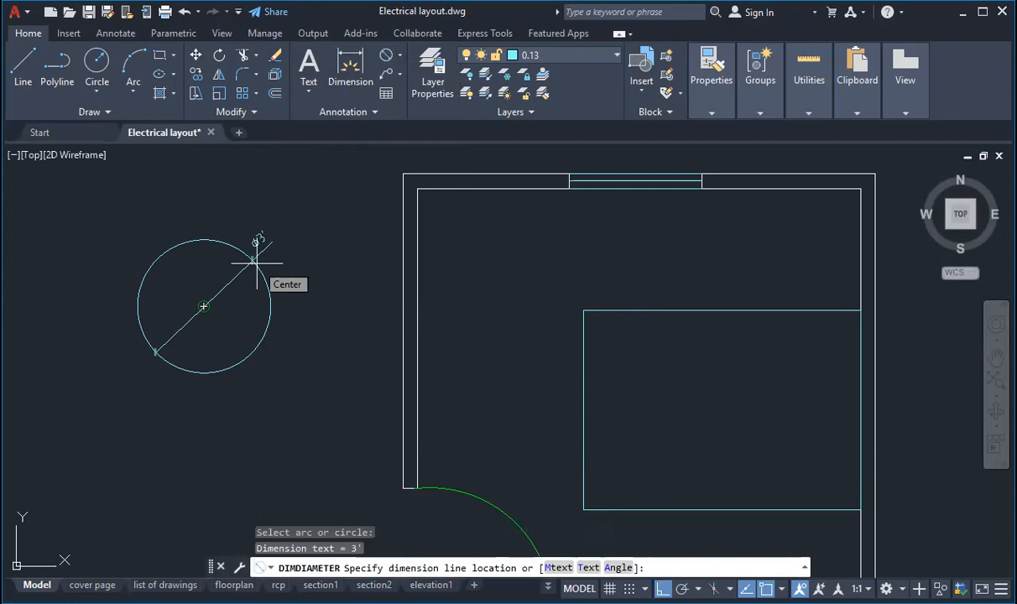
pyautogui.press('Escape')
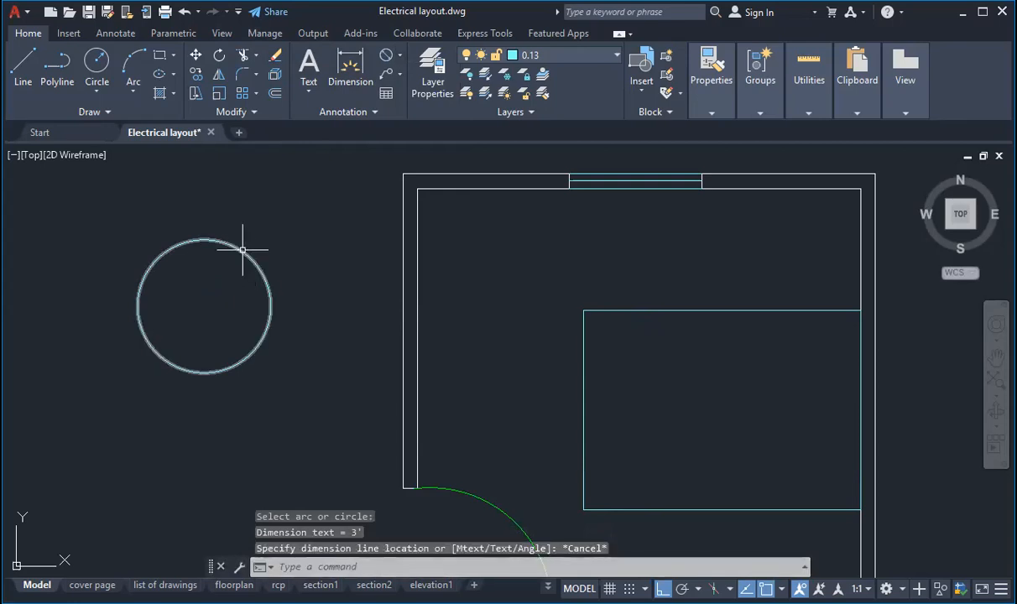
pyautogui.click(241, 251)
pyautogui.scroll(-3, 252, 238)
pyautogui.scroll(3, 252, 238)
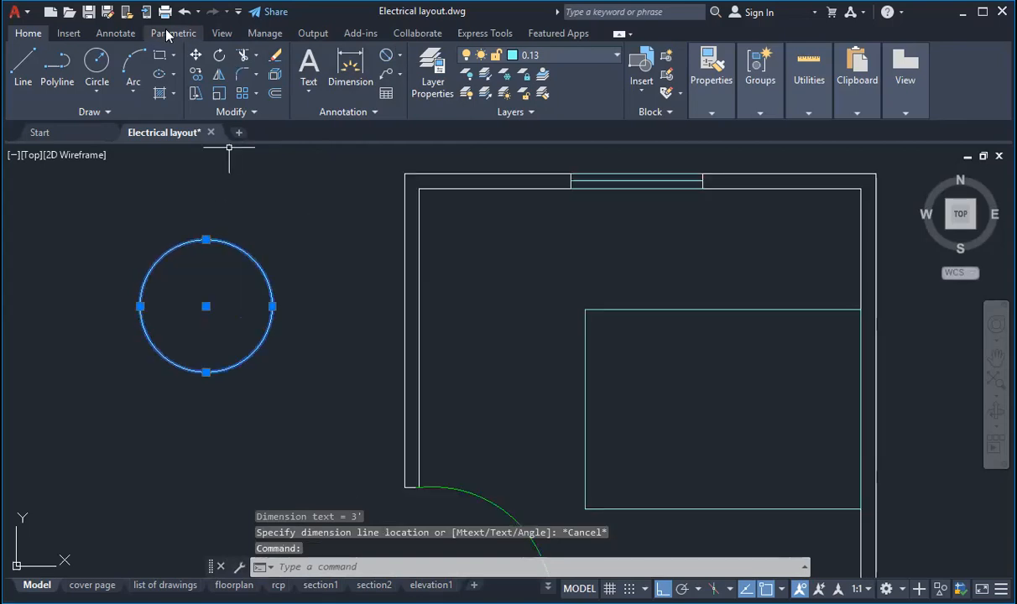
pyautogui.press('Escape')
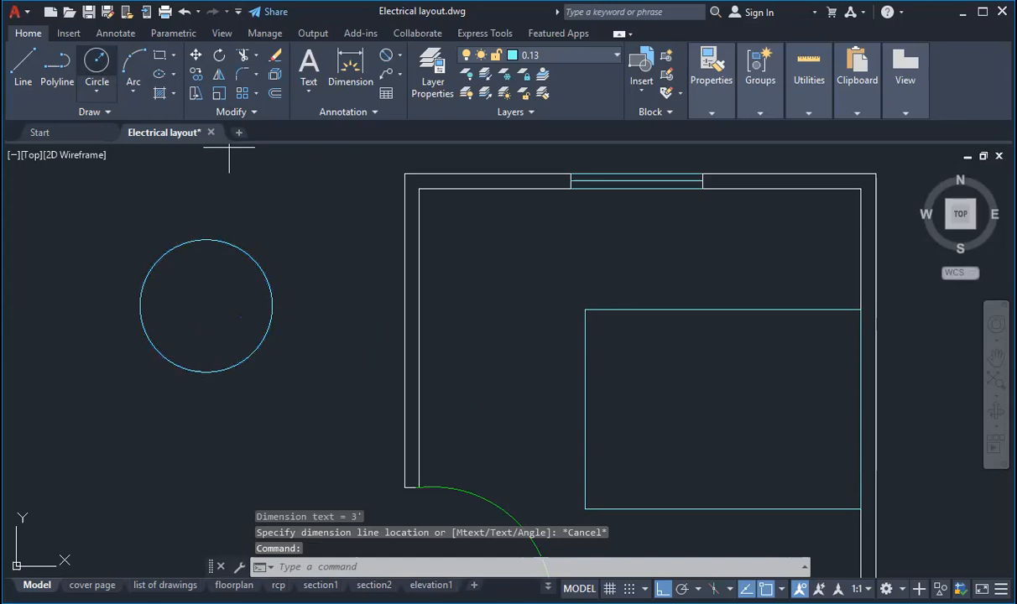
# Check which object snap modes are active in the drafting settings.
pyautogui.click(242, 255)
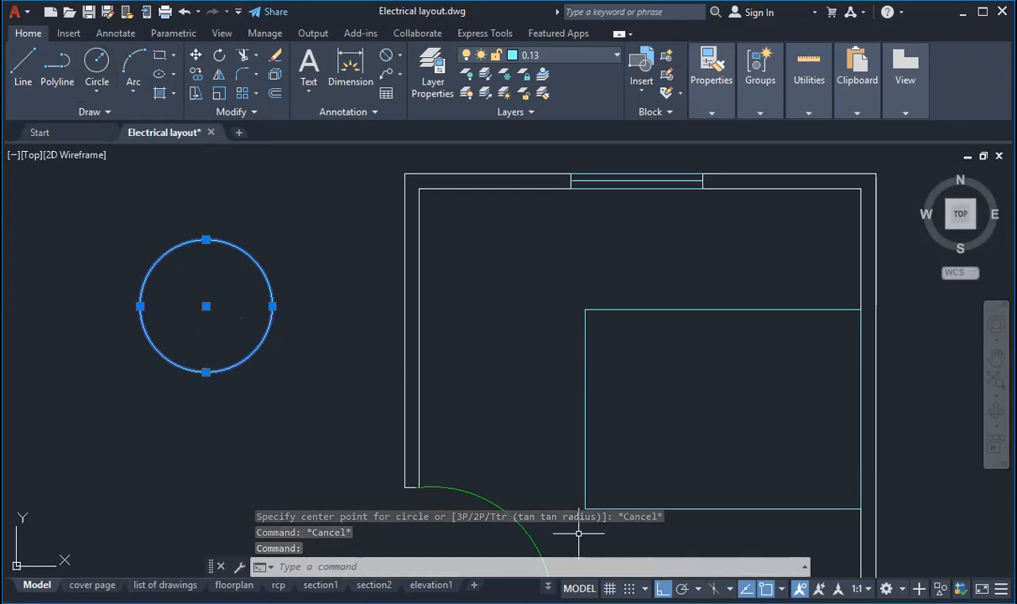
pyautogui.click(698, 589)
pyautogui.click(730, 589)
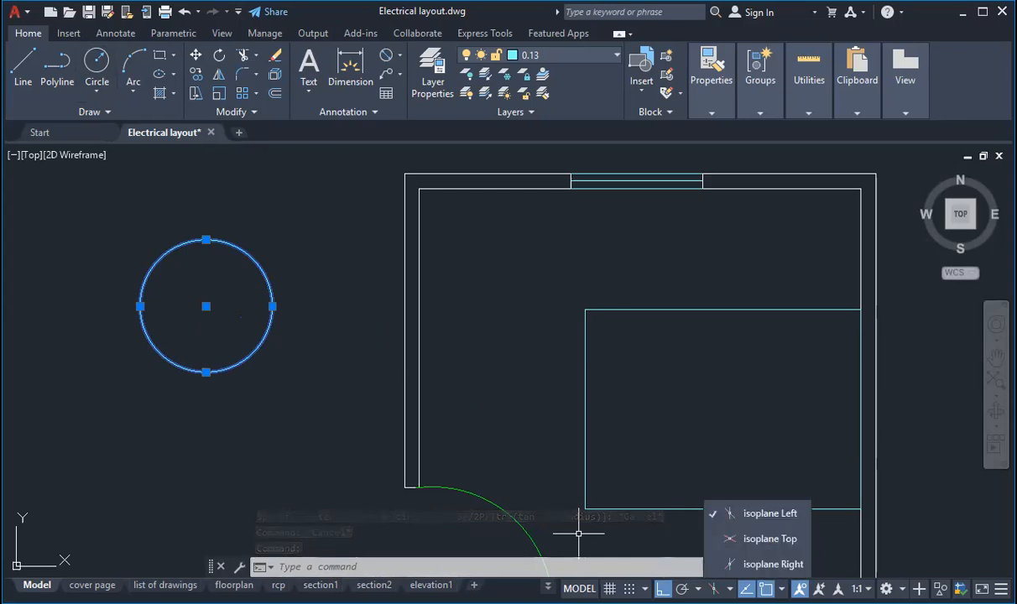
pyautogui.click(731, 589)
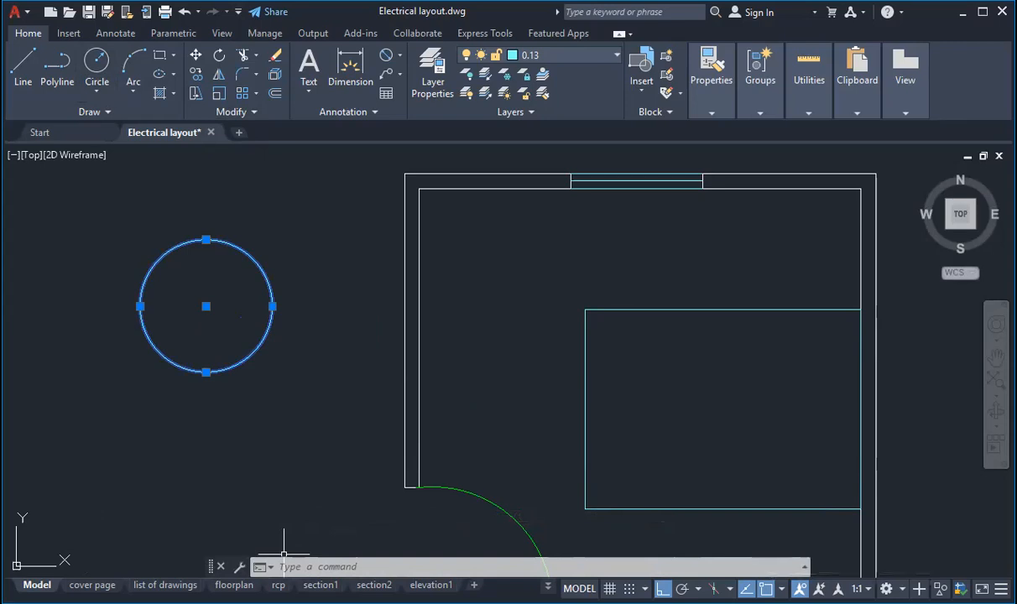
pyautogui.click(800, 589)
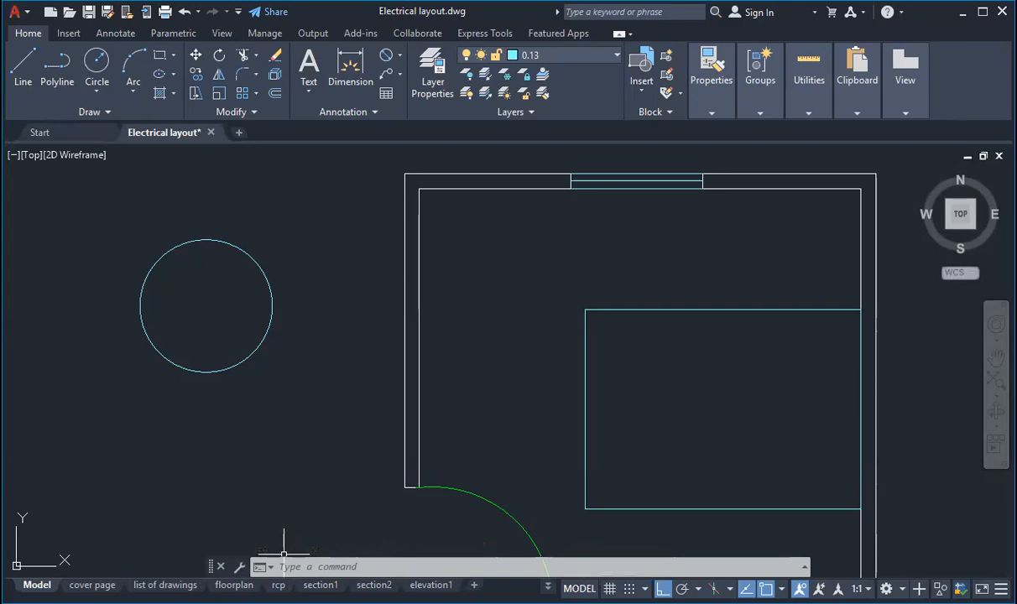
pyautogui.click(645, 588)
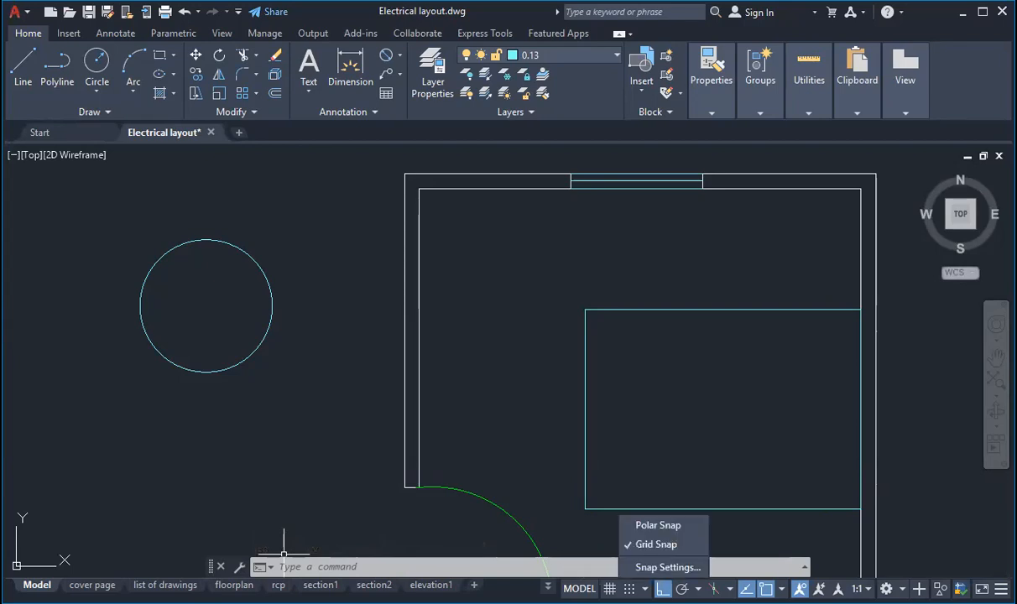
pyautogui.click(667, 567)
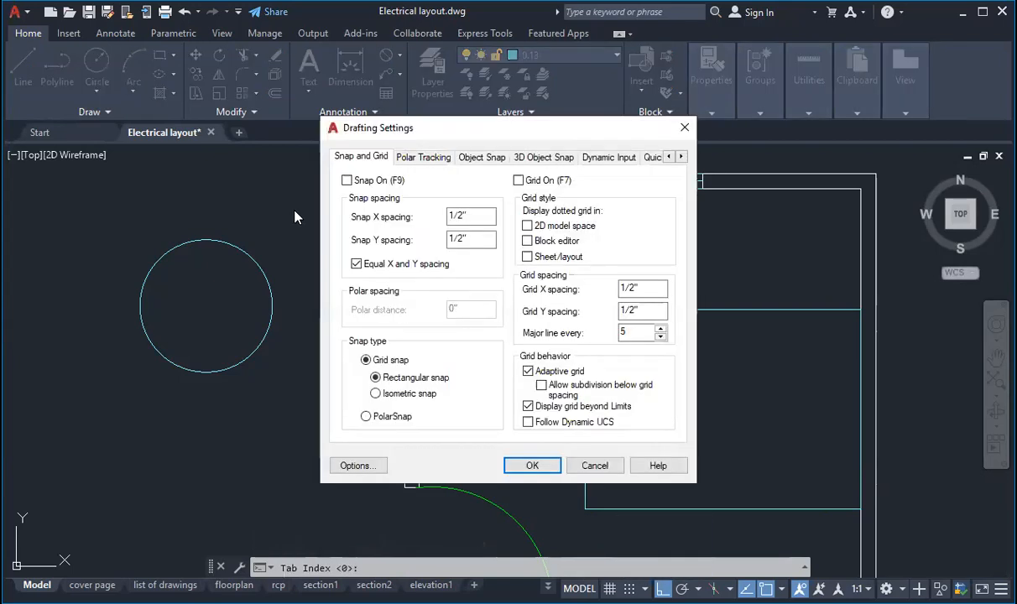
pyautogui.click(453, 158)
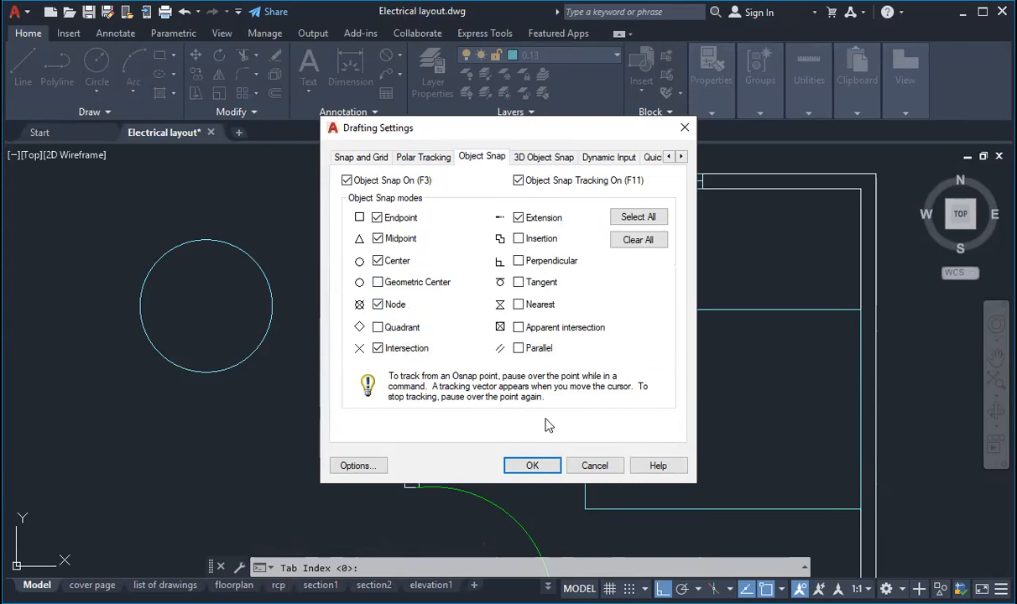
pyautogui.click(538, 467)
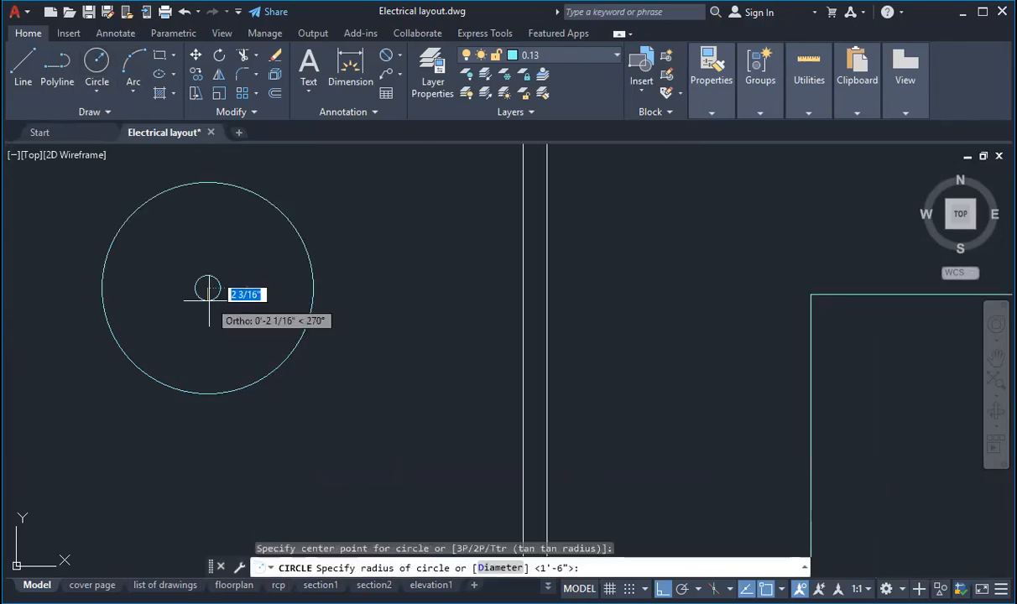
# Draw a small concentric circle at the center of the 1.5' radius circle and assign both circles to the Electrical fixtures layer.
pyautogui.click(209, 303)
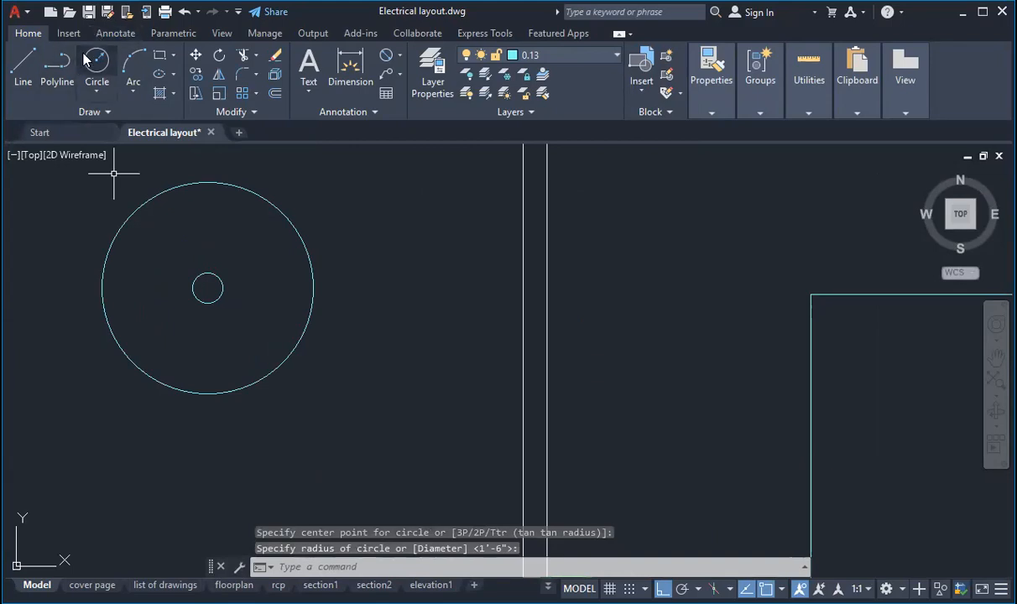
pyautogui.scroll(-2, 386, 276)
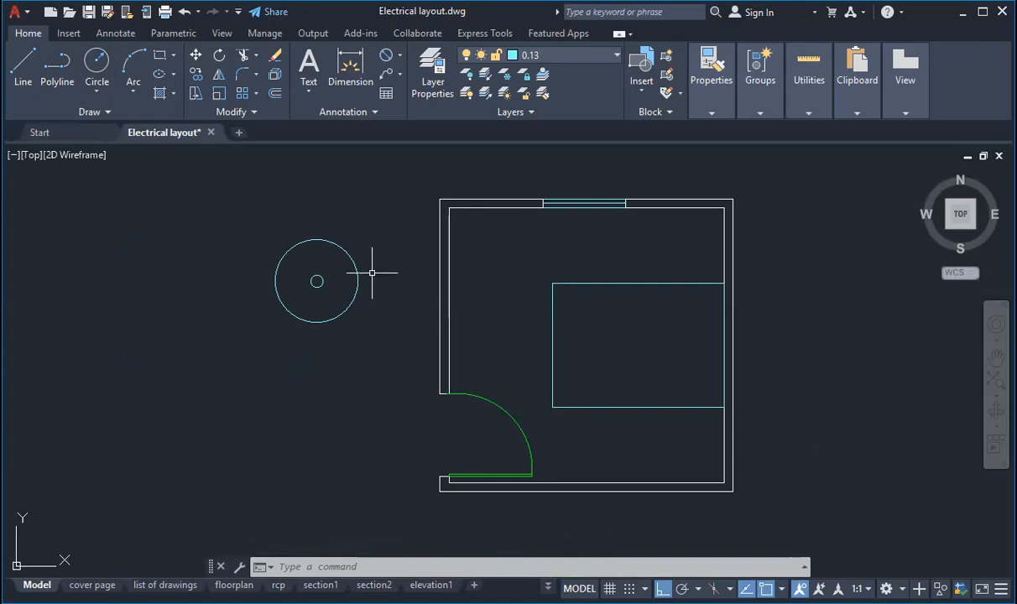
pyautogui.click(235, 218)
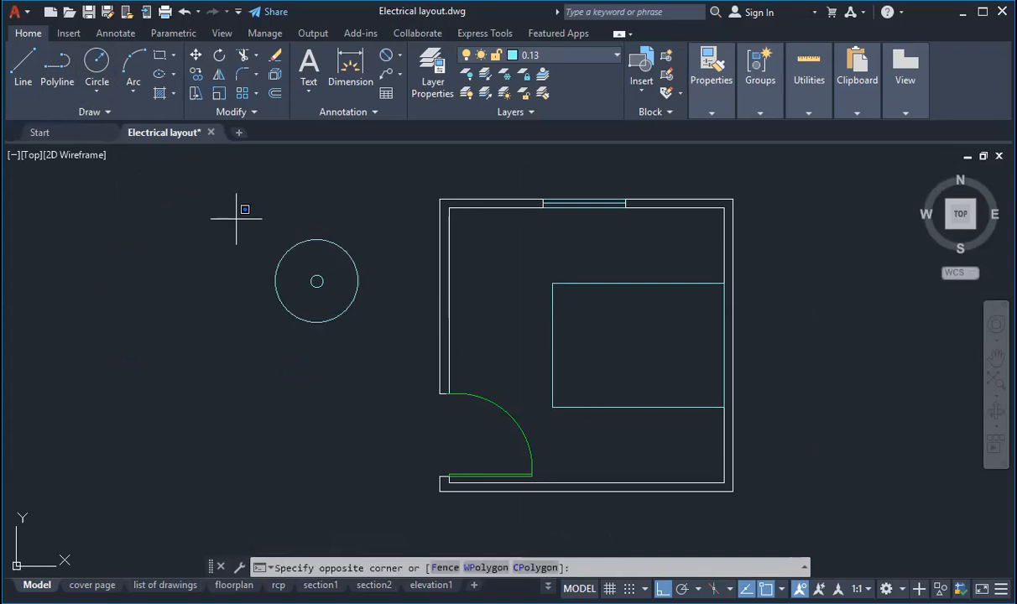
pyautogui.click(378, 335)
pyautogui.click(516, 54)
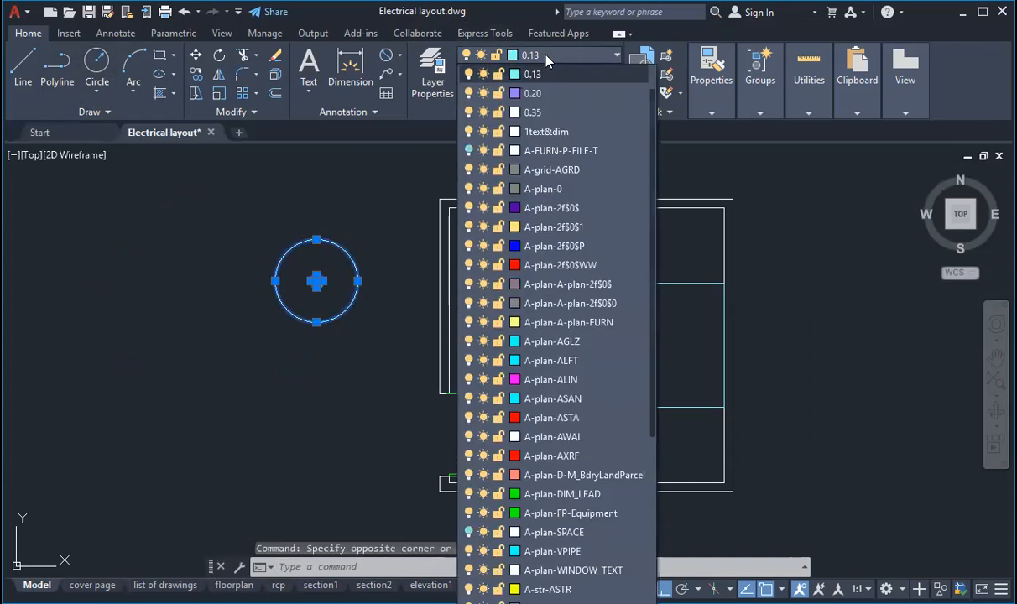
pyautogui.scroll(-6, 557, 96)
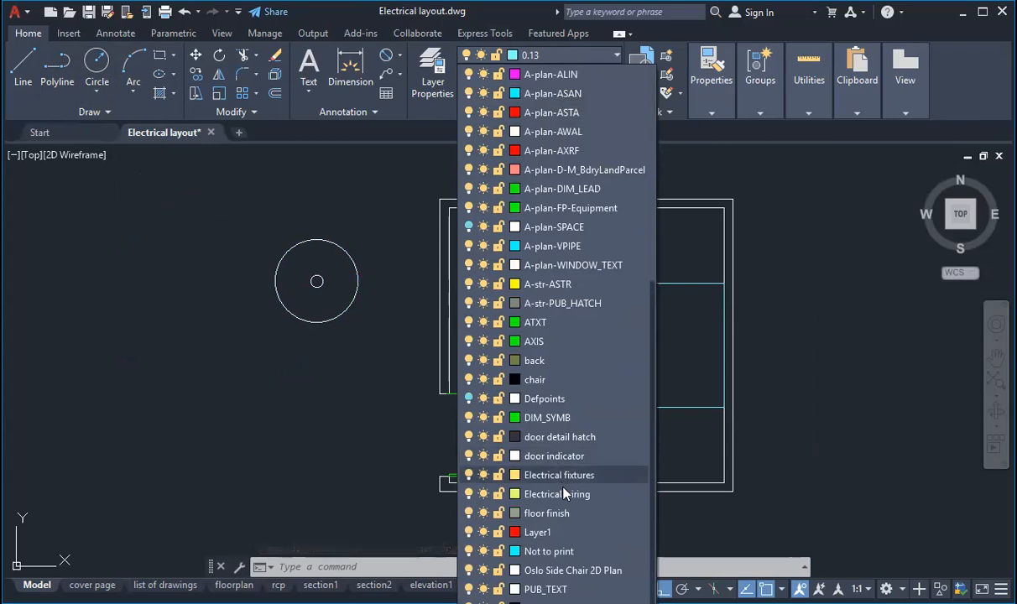
pyautogui.click(574, 476)
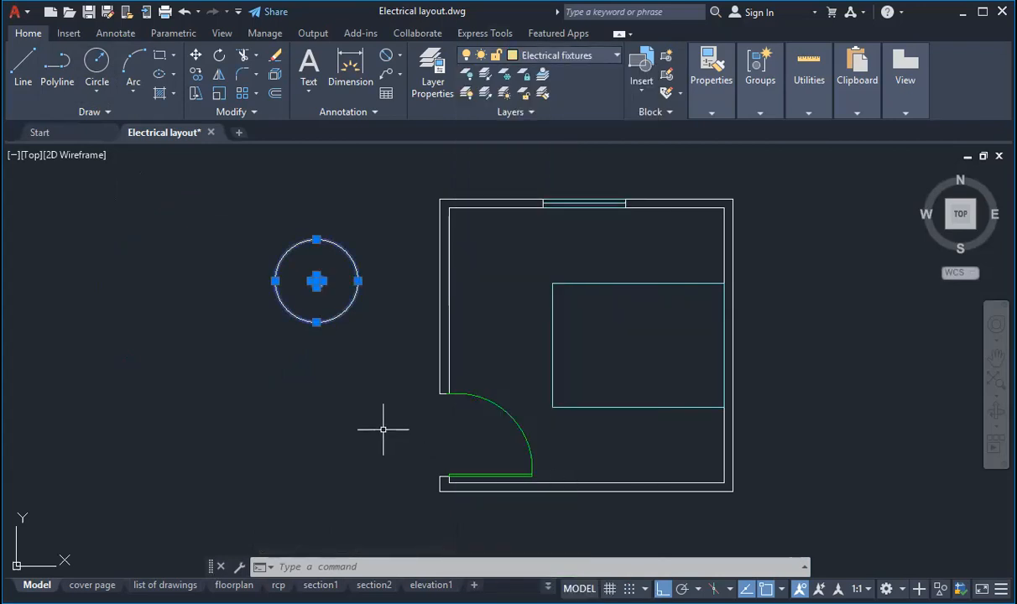
pyautogui.scroll(3, 327, 282)
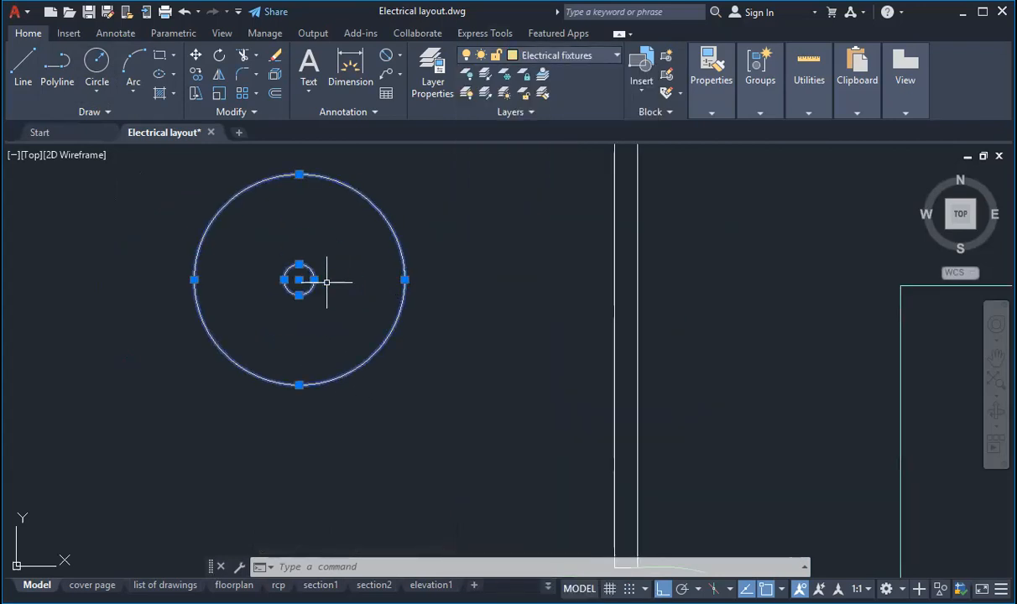
pyautogui.press('Escape')
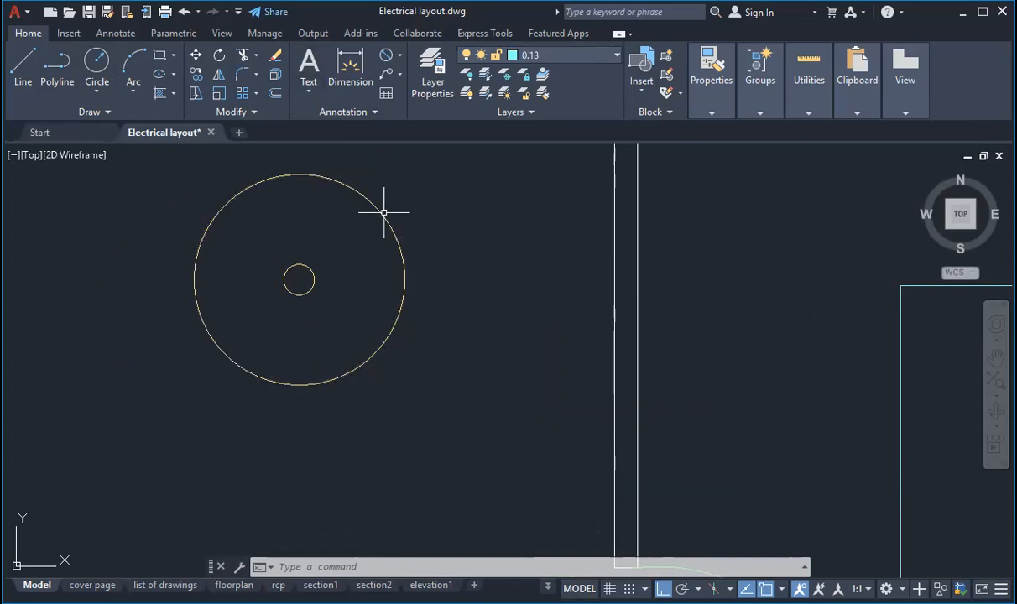
pyautogui.scroll(-4, 311, 233)
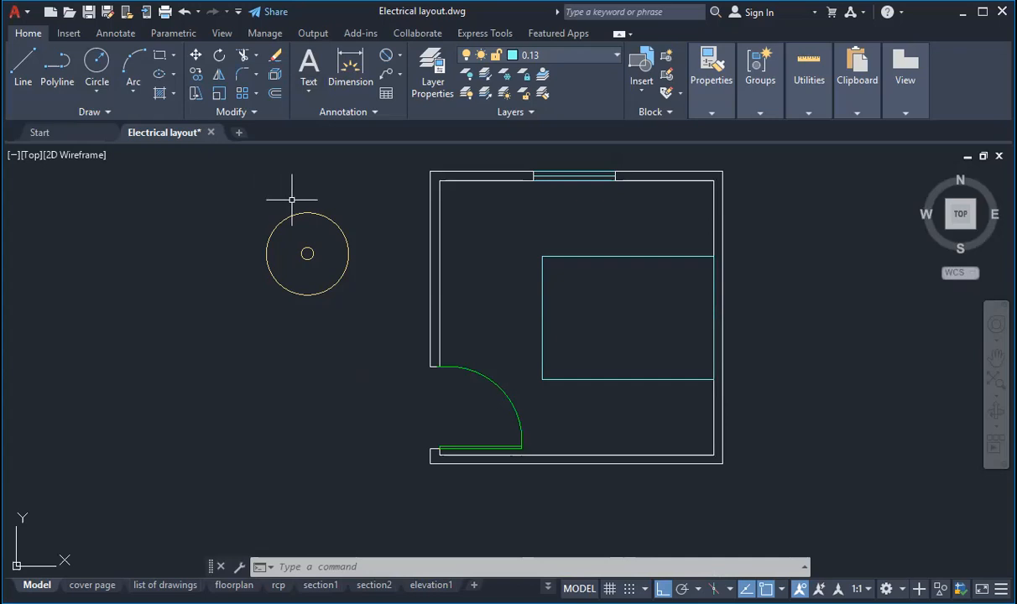
# Start the WBLOCK command and select the two concentric circles as its source objects.
pyautogui.write('Wb')
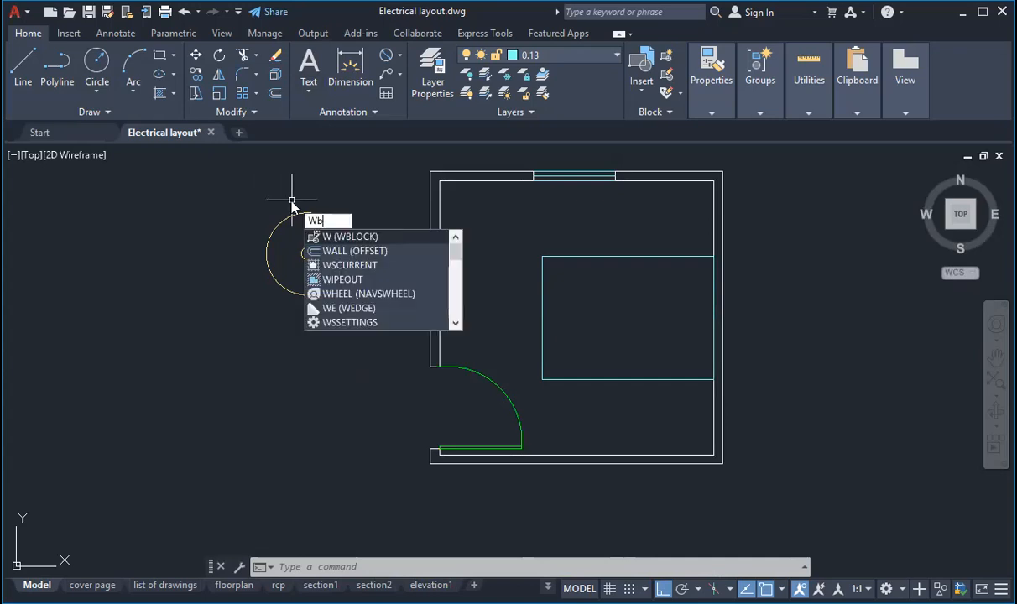
pyautogui.write('LOCK')
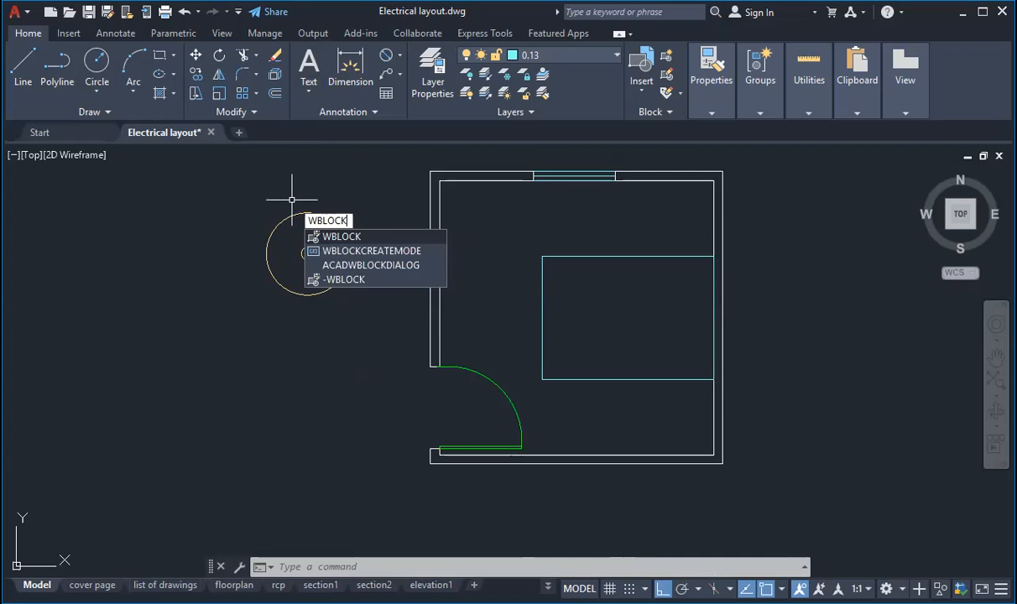
pyautogui.press('Return')
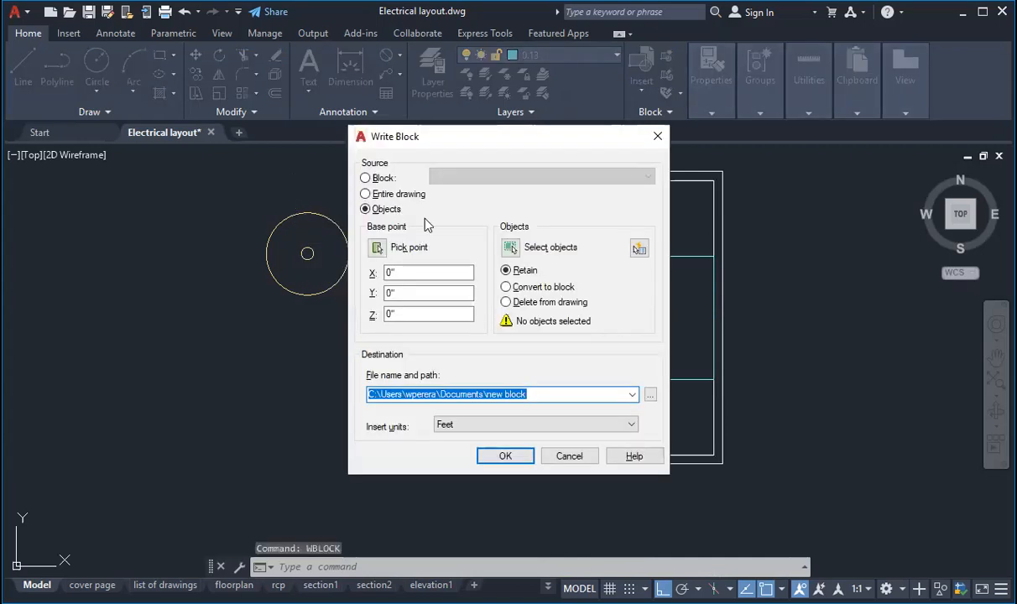
pyautogui.click(515, 249)
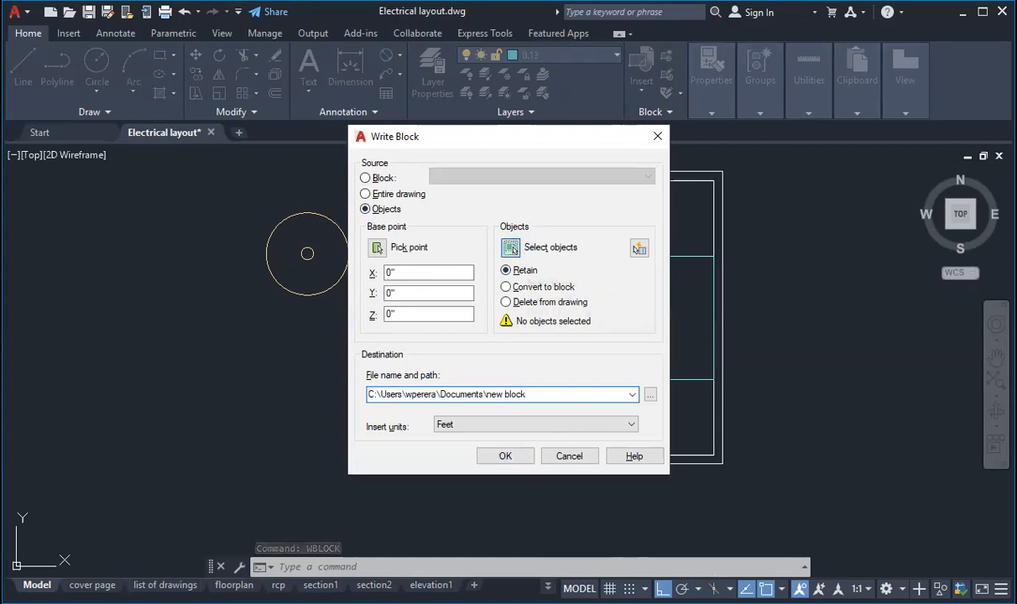
pyautogui.moveTo(252, 198); pyautogui.dragTo(365, 316)
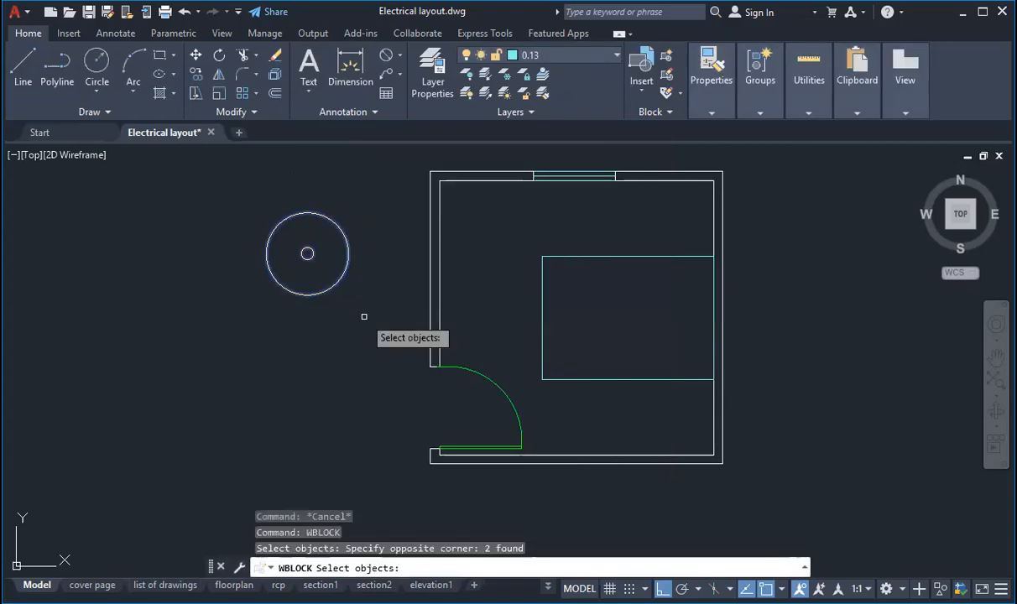
pyautogui.press('Return')
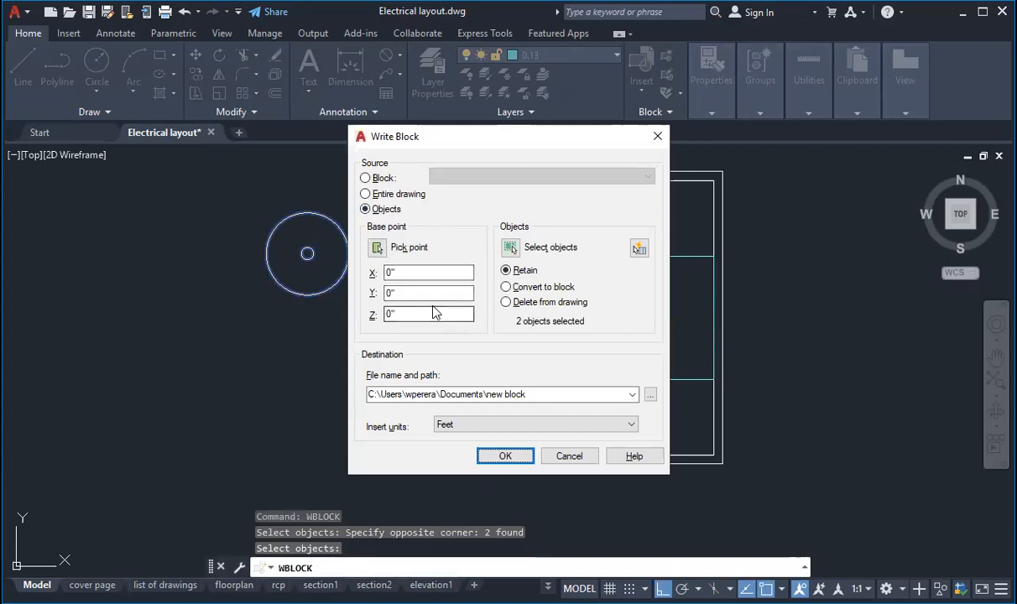
# Name the block file Ceiling fan and write it to the Documents folder with feet as insert units.
pyautogui.click(652, 396)
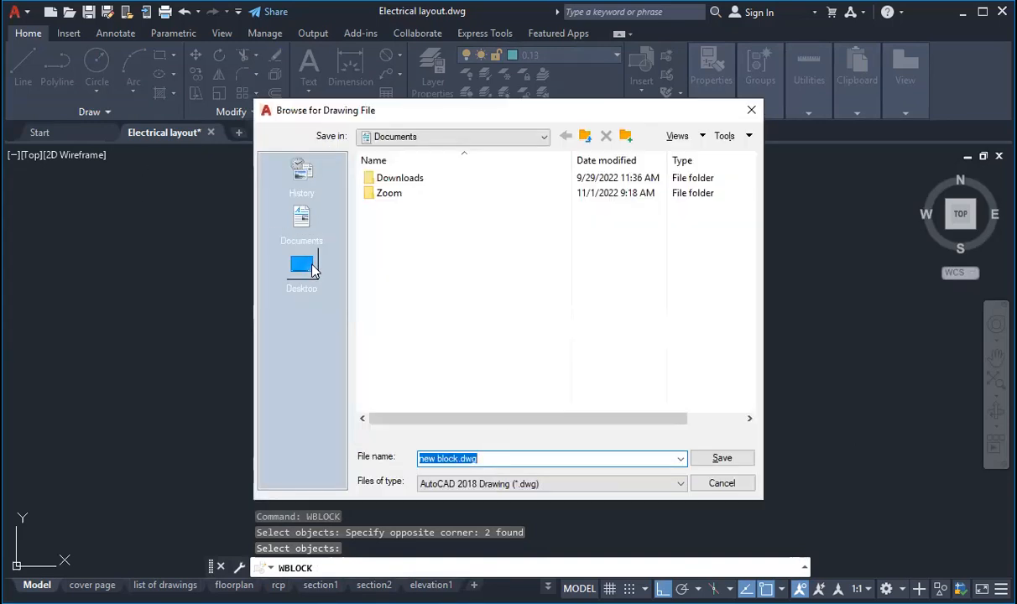
pyautogui.click(509, 458)
pyautogui.moveTo(508, 458); pyautogui.dragTo(118, 435)
pyautogui.write('Ceili')
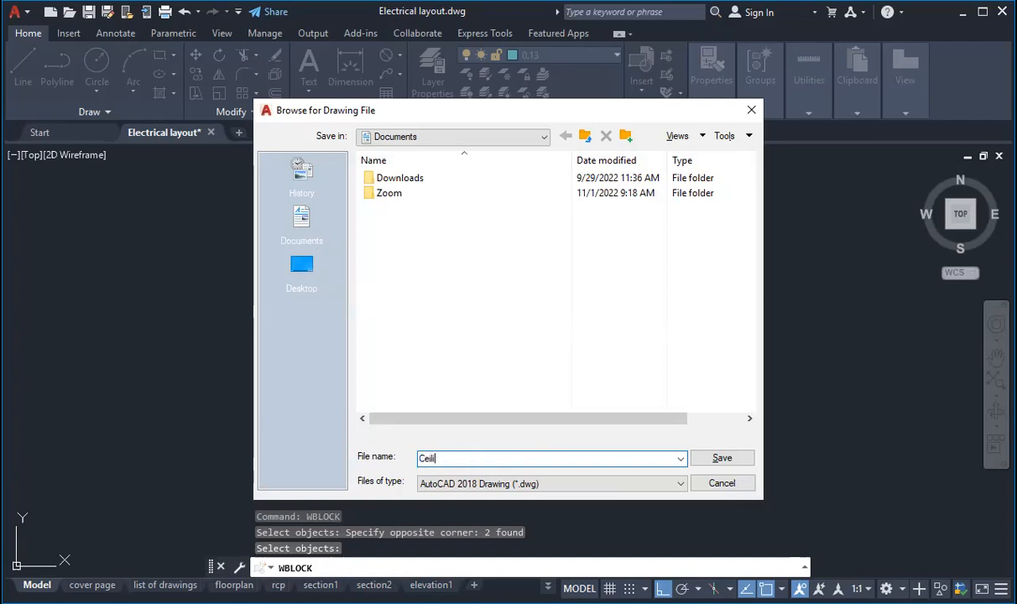
pyautogui.write('ng fan')
pyautogui.press('Return')
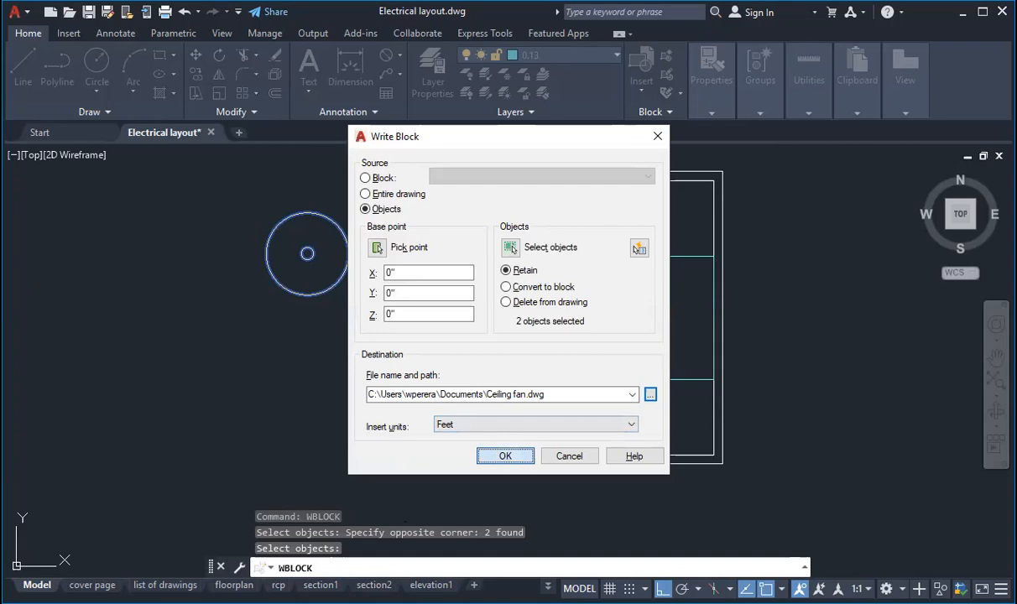
pyautogui.press('Return')
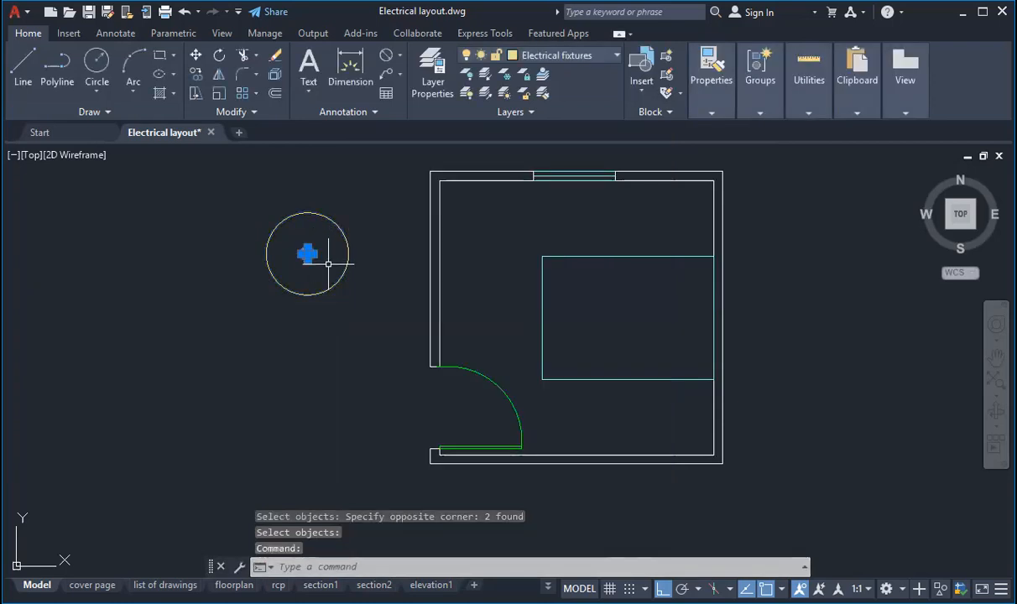
pyautogui.press('Escape')
# Define a block named ceiling fan from the two concentric circles, converting them to the block.
pyautogui.write('block')
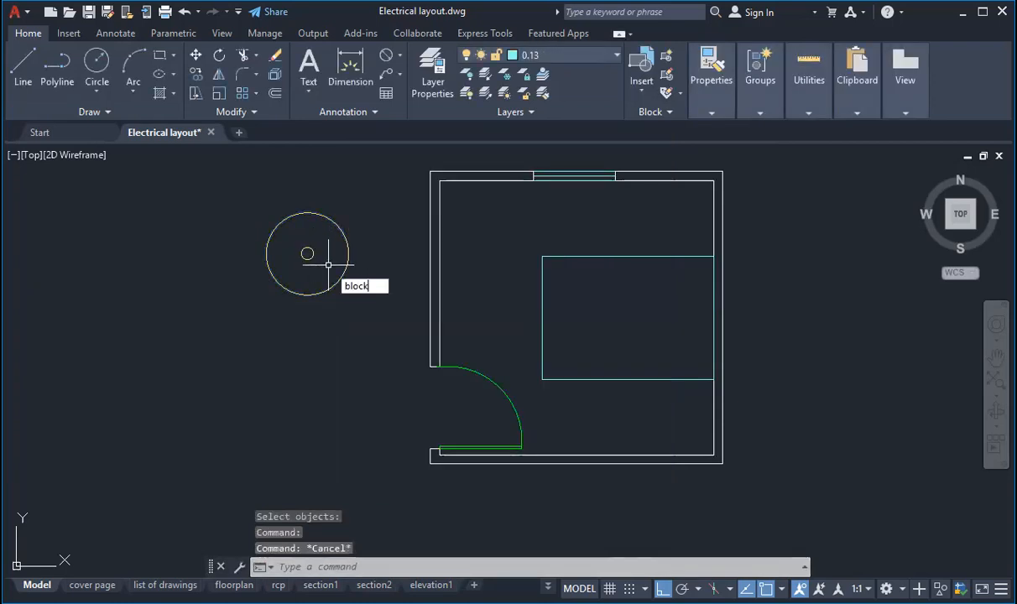
pyautogui.press('Return')
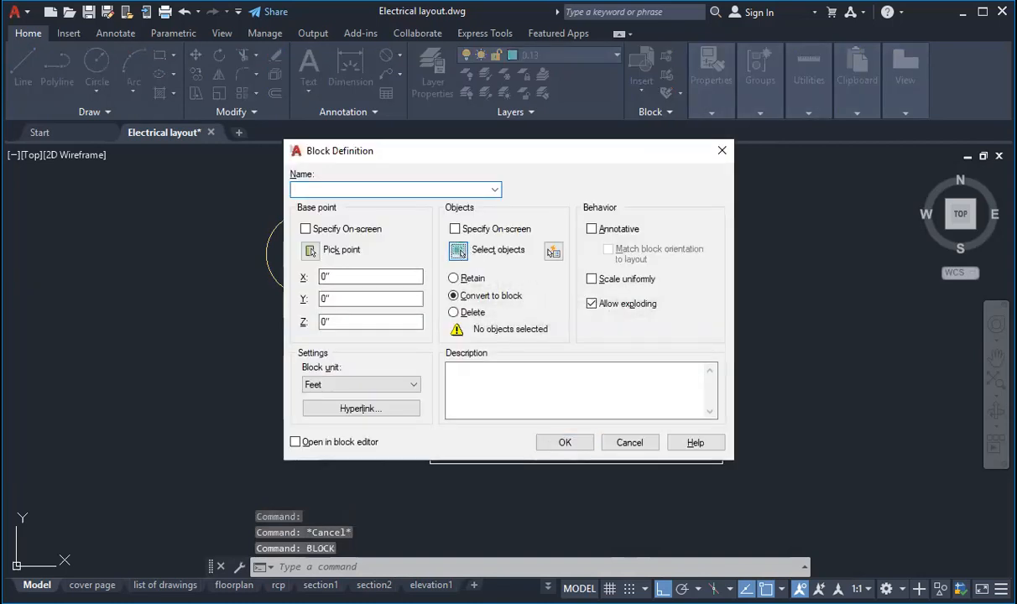
pyautogui.click(458, 251)
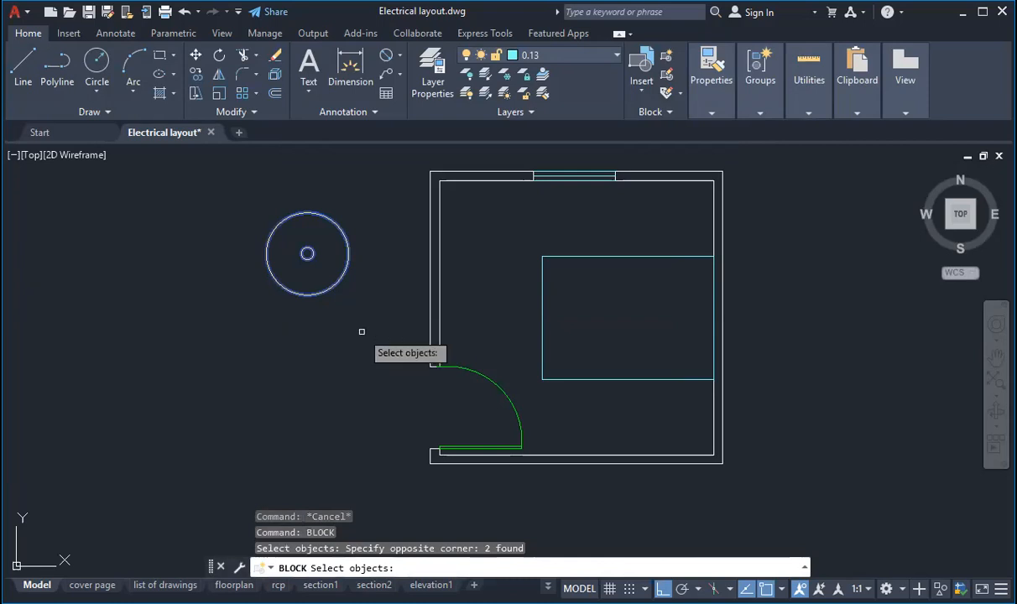
pyautogui.press('Return')
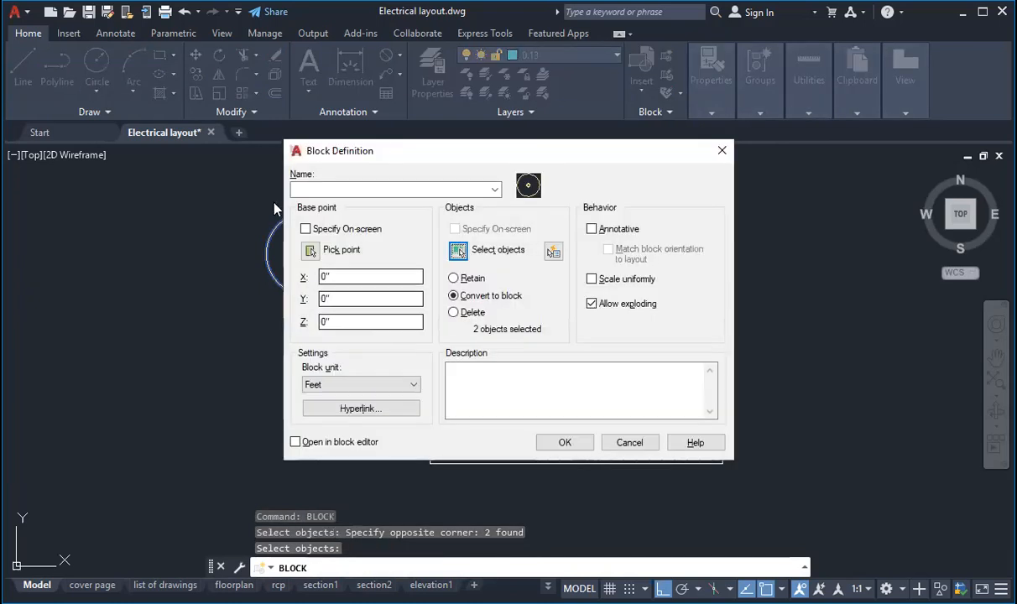
pyautogui.click(355, 190)
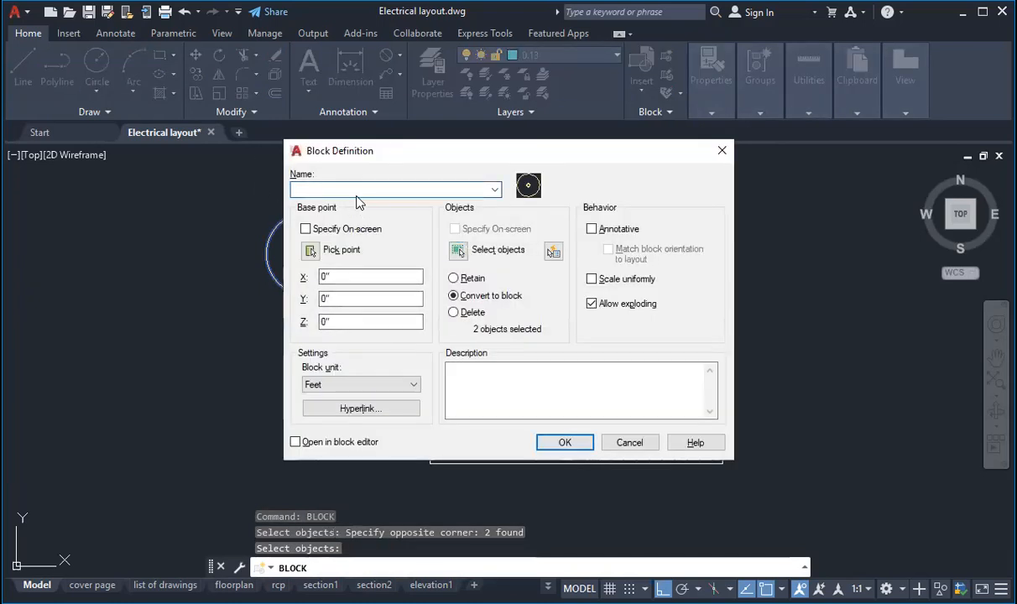
pyautogui.write('ceiling ')
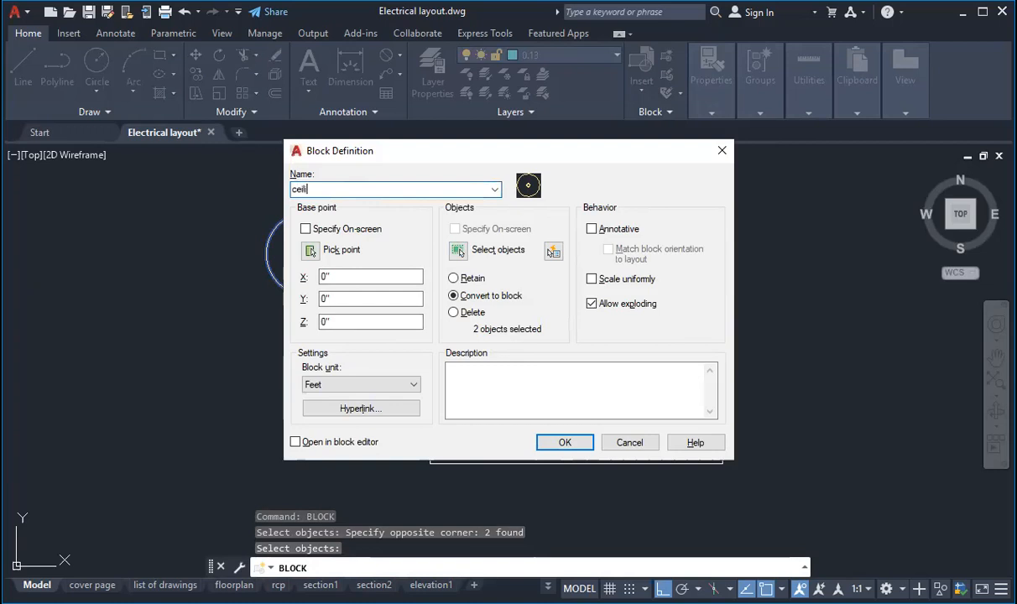
pyautogui.write('fan')
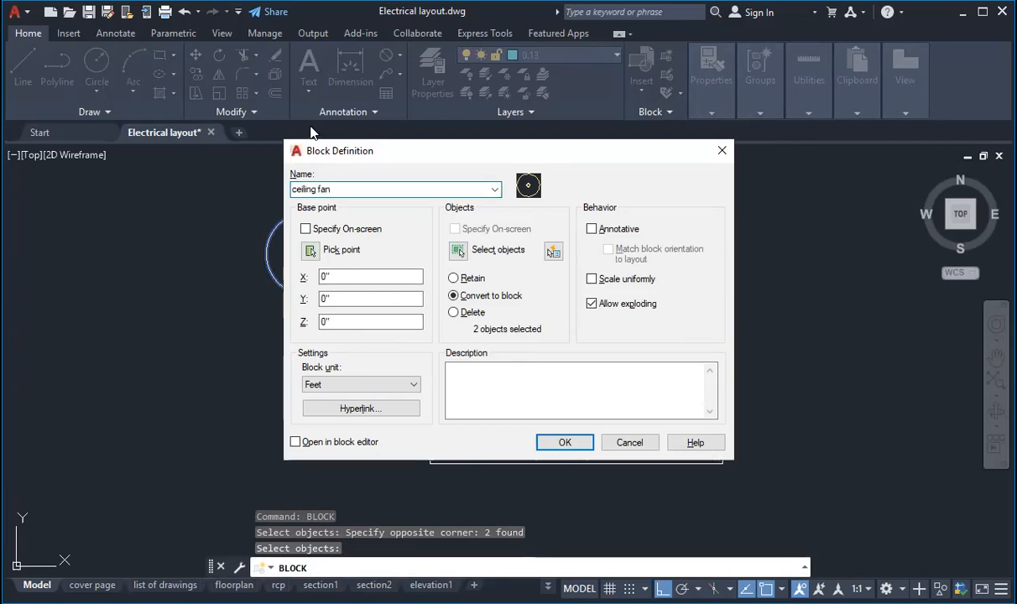
pyautogui.click(565, 443)
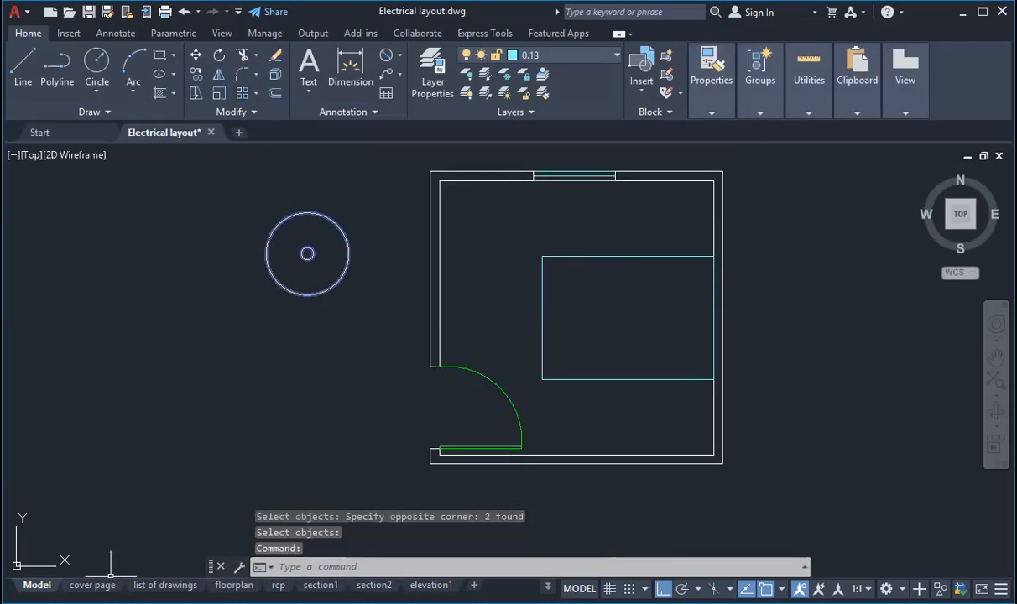
# Draw two diagonal construction lines joining the opposite inner corners of the room.
pyautogui.moveTo(94, 584)
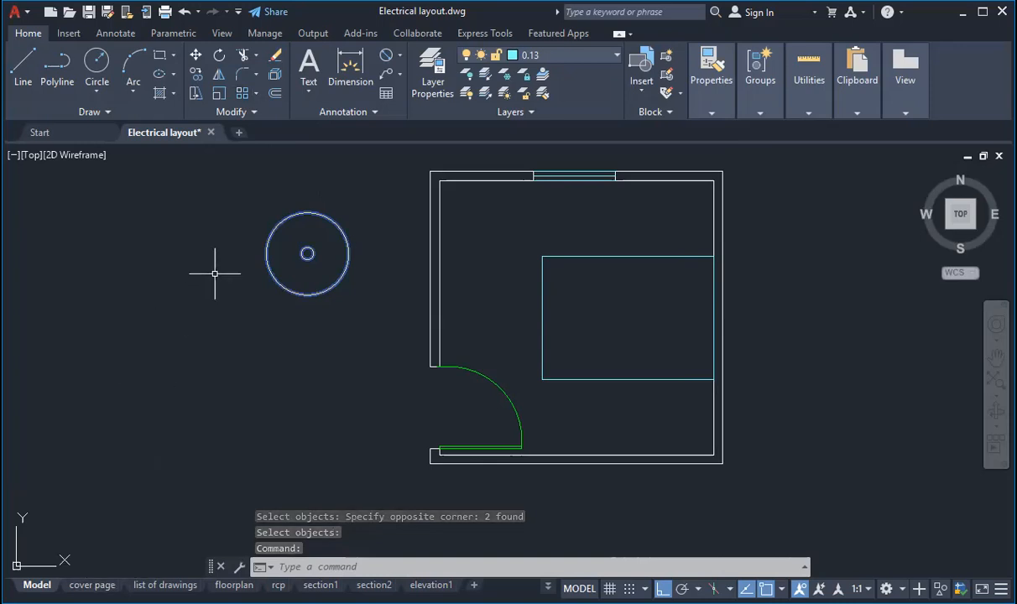
pyautogui.scroll(-4, 305, 278)
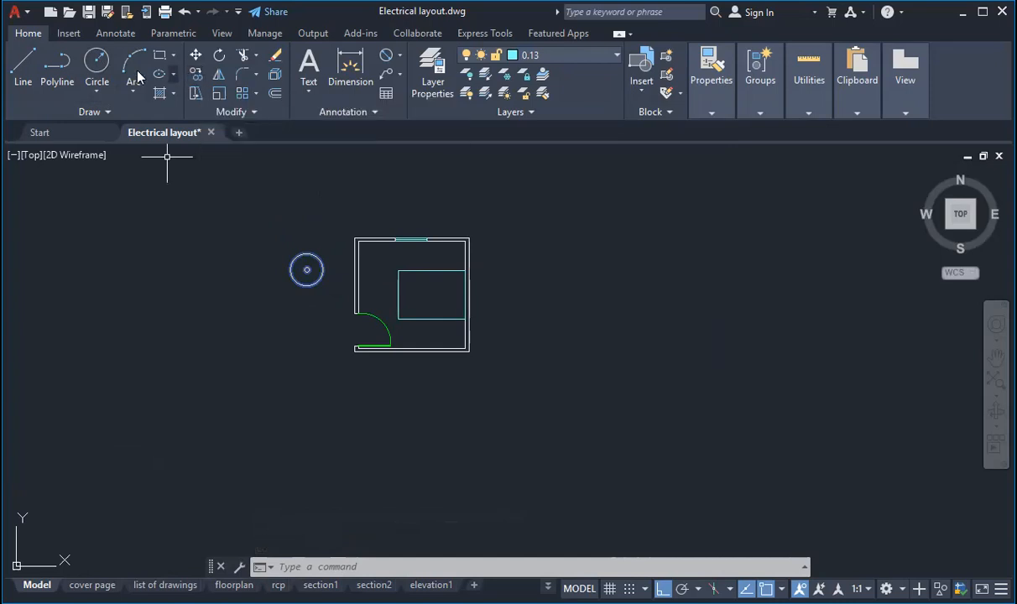
pyautogui.click(23, 65)
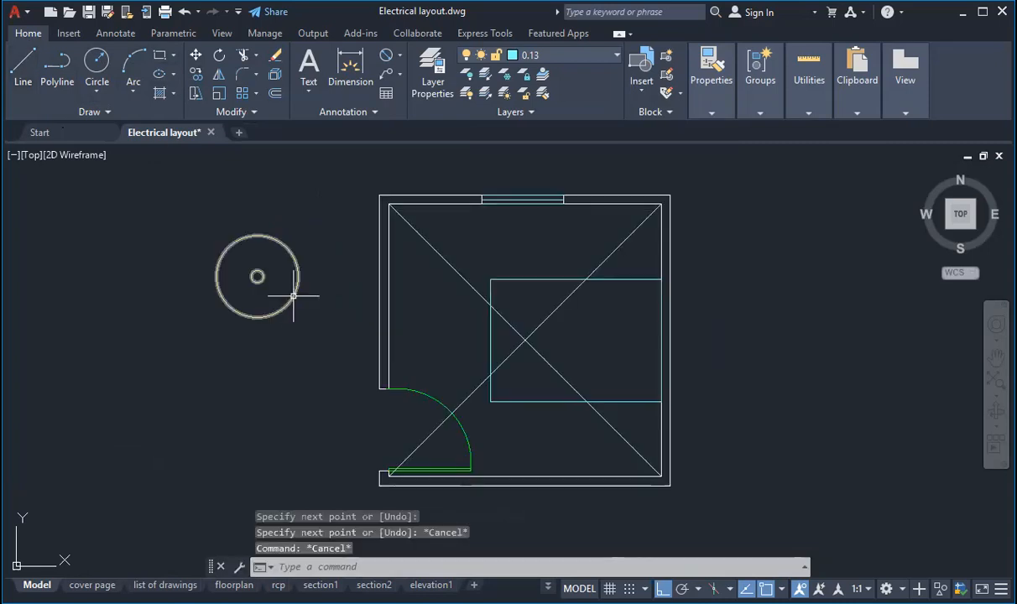
# Move the ceiling fan block to the intersection of the room's diagonals and erase both diagonal lines.
pyautogui.click(294, 300)
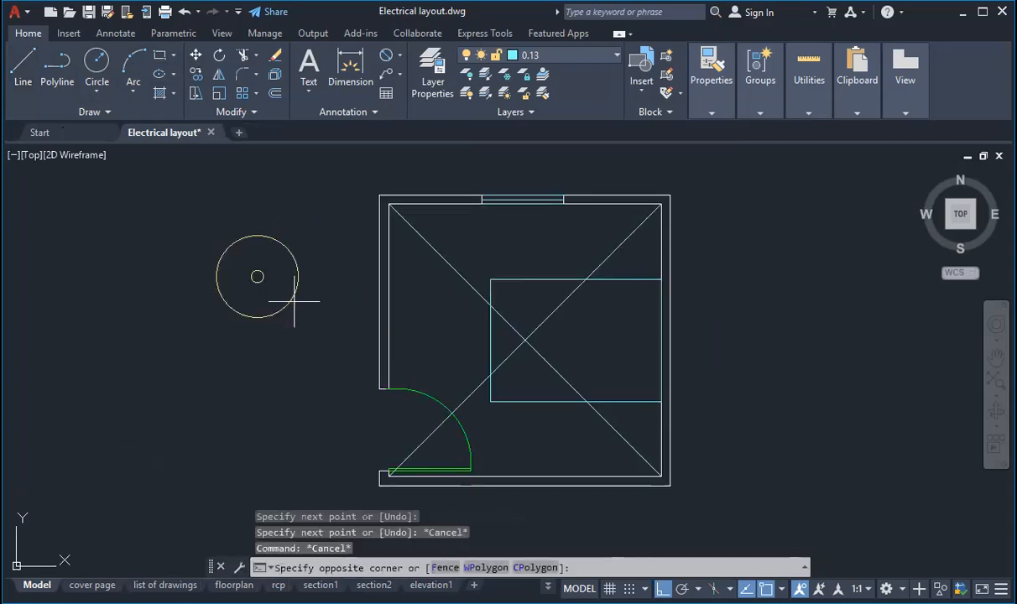
pyautogui.click(253, 302)
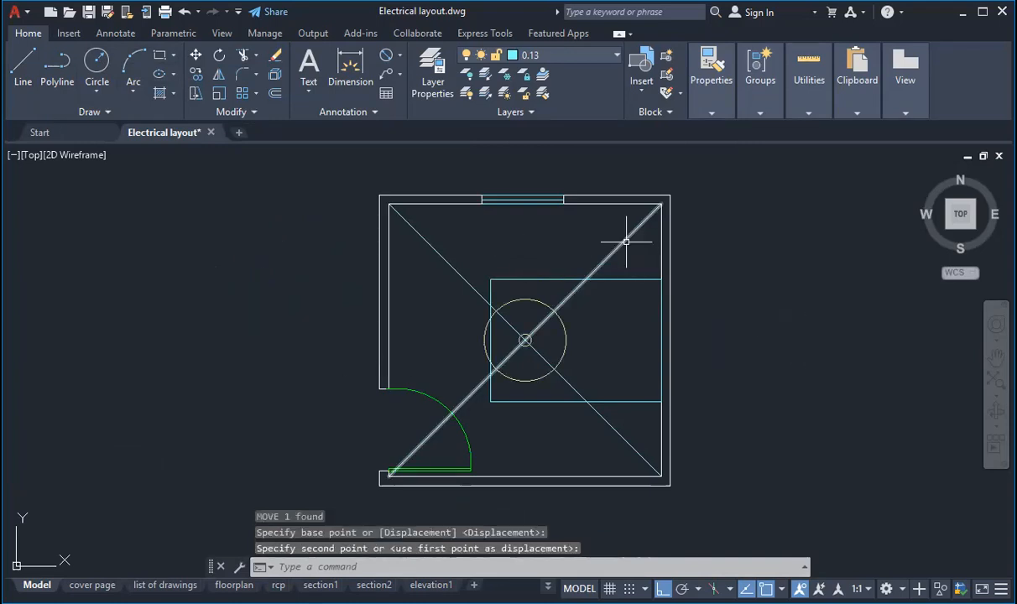
pyautogui.click(626, 242)
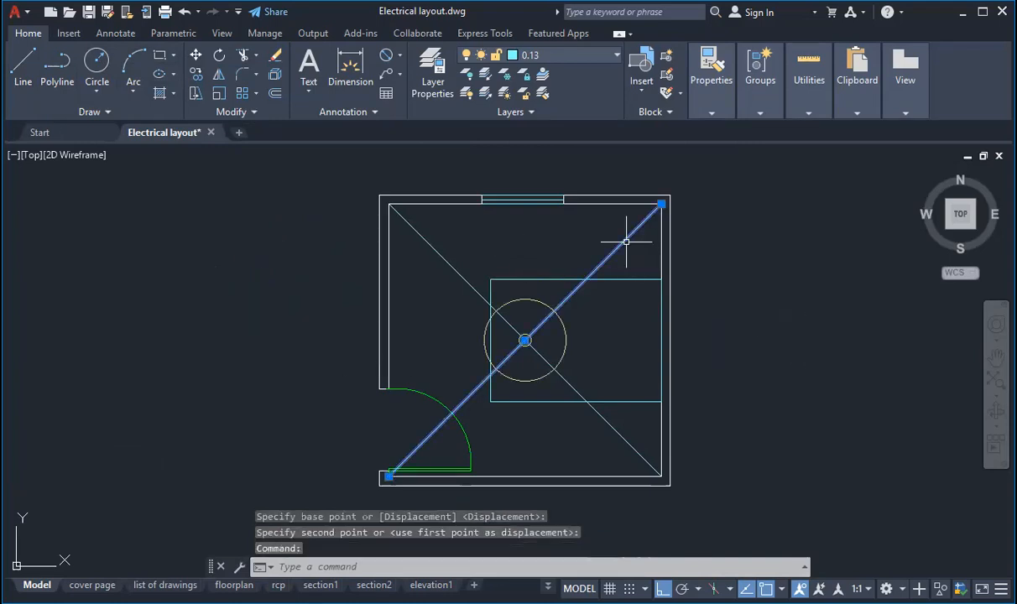
pyautogui.press('Delete')
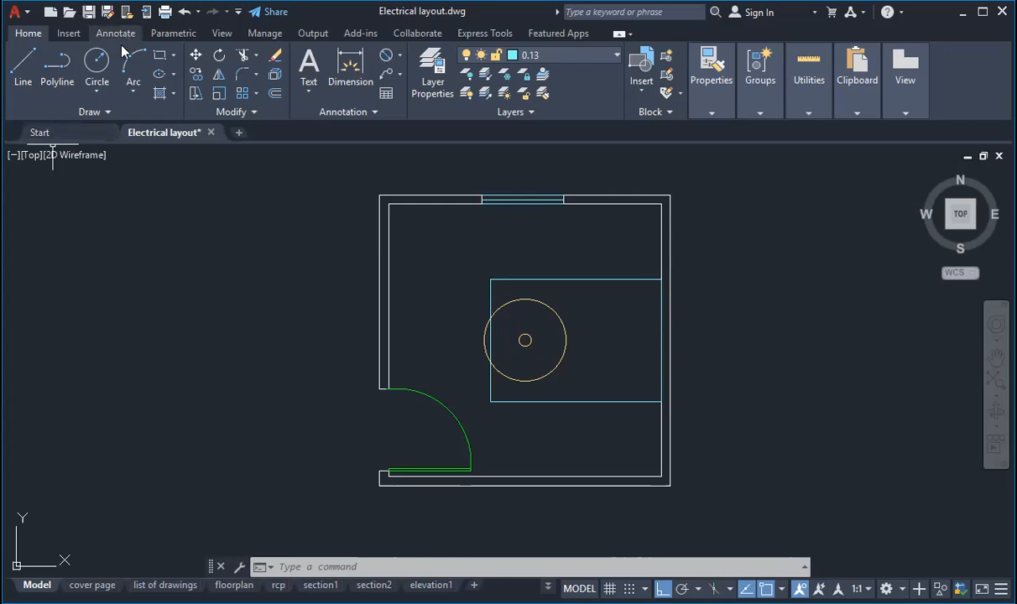
# Draw a small circle inside the room near the door-side wall with a horizontal line, and mirror the line across the circle's center, keeping the original.
pyautogui.click(96, 71)
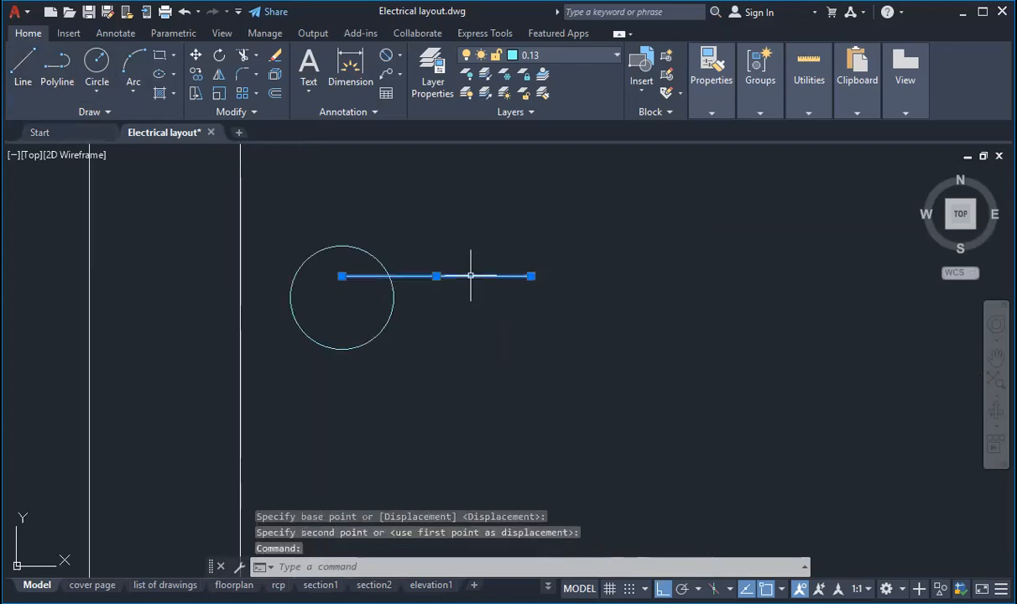
pyautogui.press('Escape')
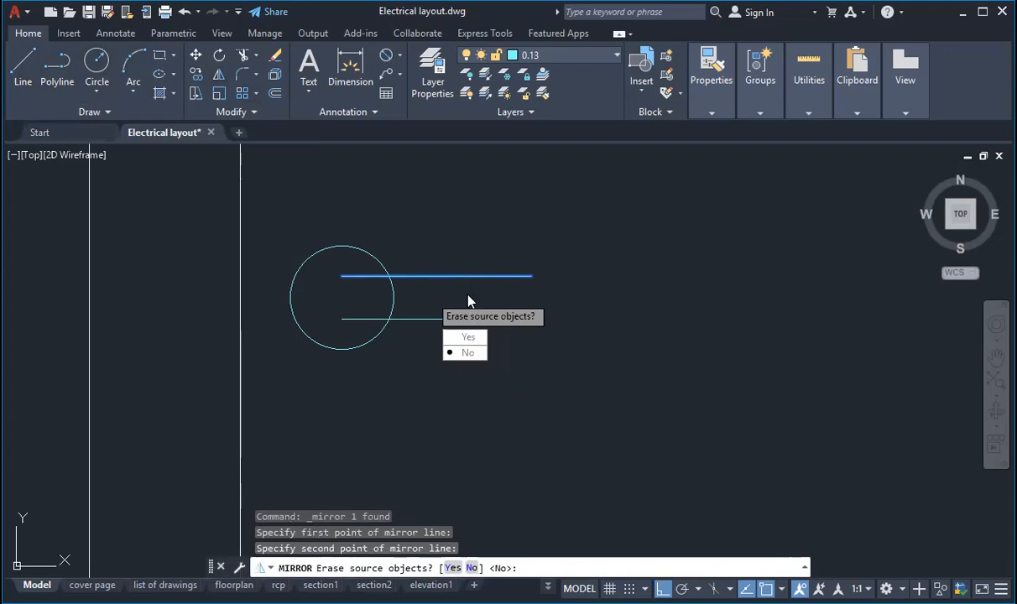
pyautogui.press('Return')
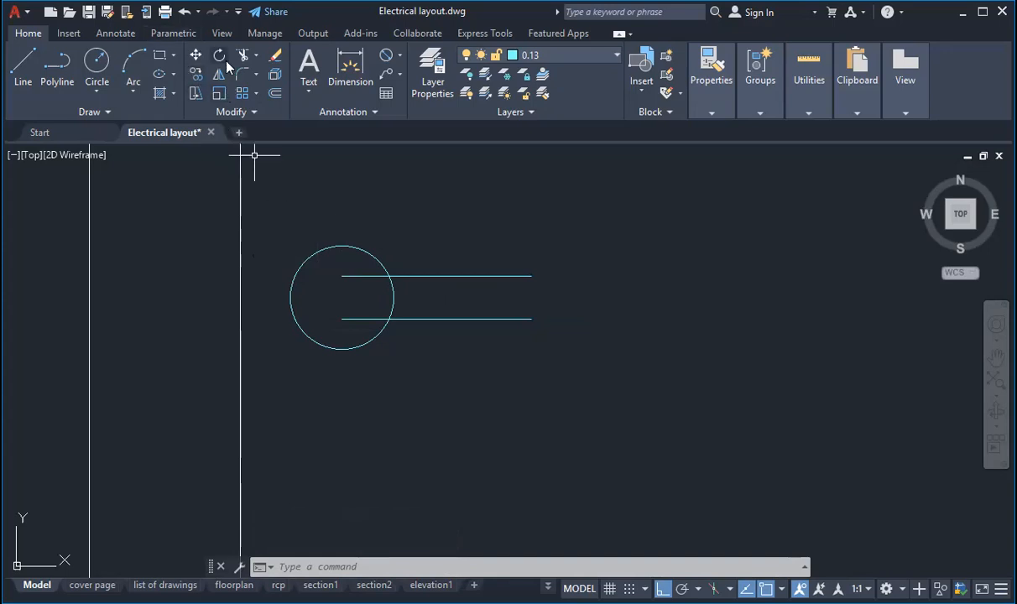
# Extend both horizontal lines through the small circle to its wall-facing edge.
pyautogui.click(252, 61)
pyautogui.click(256, 111)
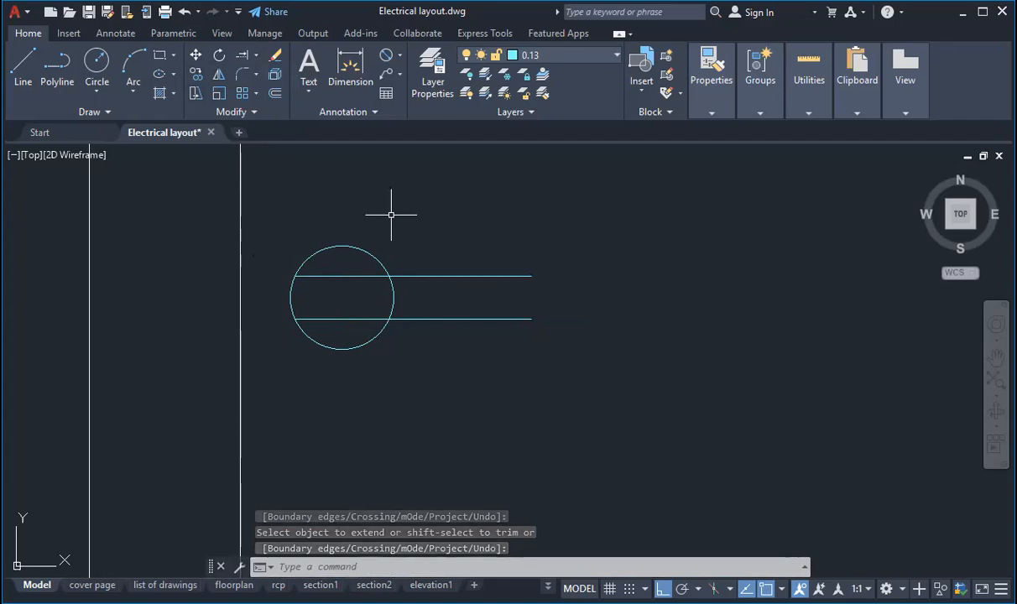
pyautogui.scroll(-4, 378, 322)
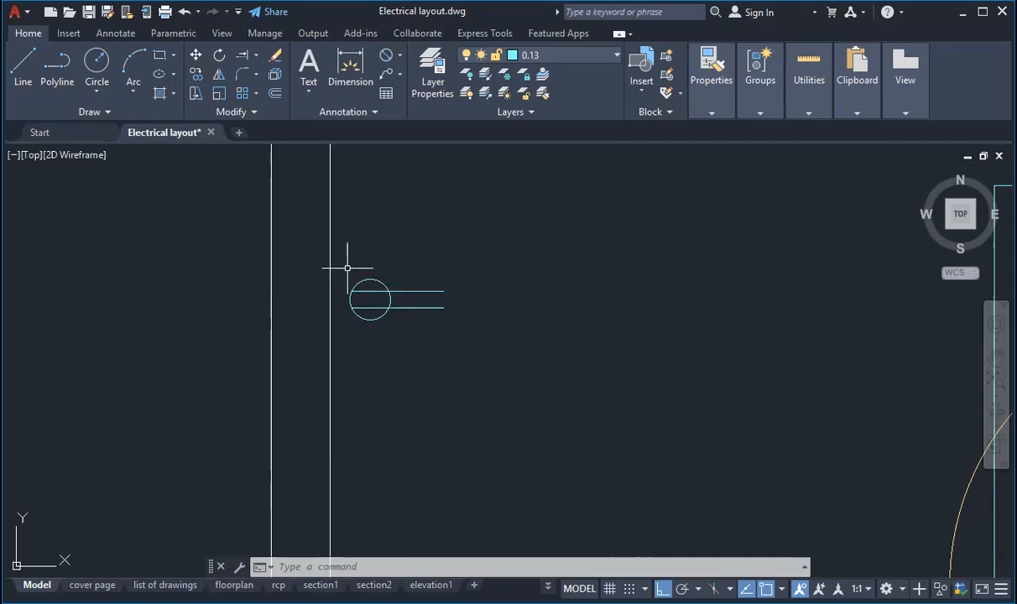
# Assign the small circle and its two horizontal lines to the Electrical fixtures layer.
pyautogui.scroll(-7, 387, 399)
pyautogui.scroll(4, 387, 400)
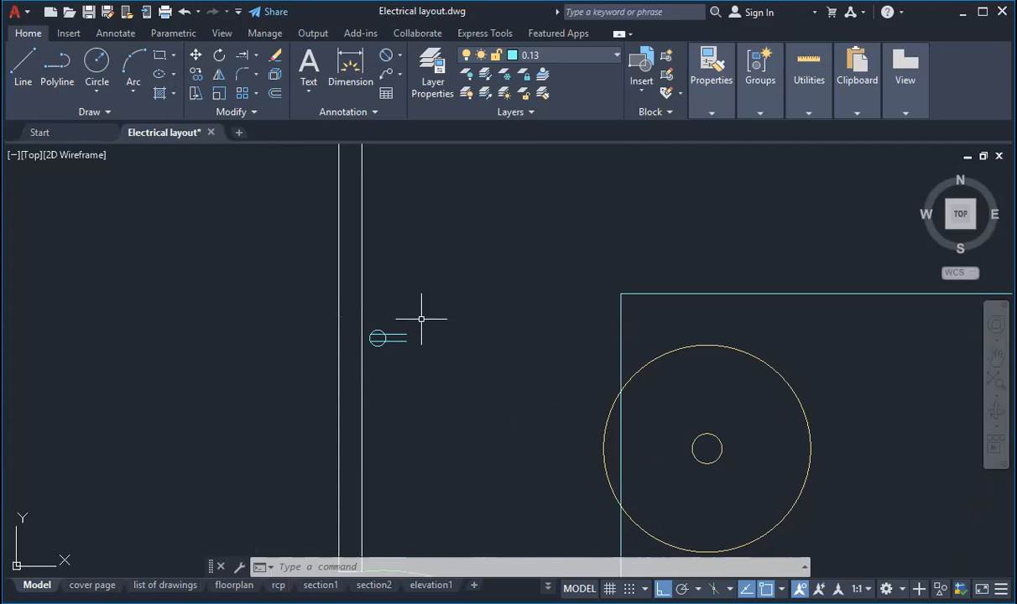
pyautogui.click(308, 307)
pyautogui.click(420, 353)
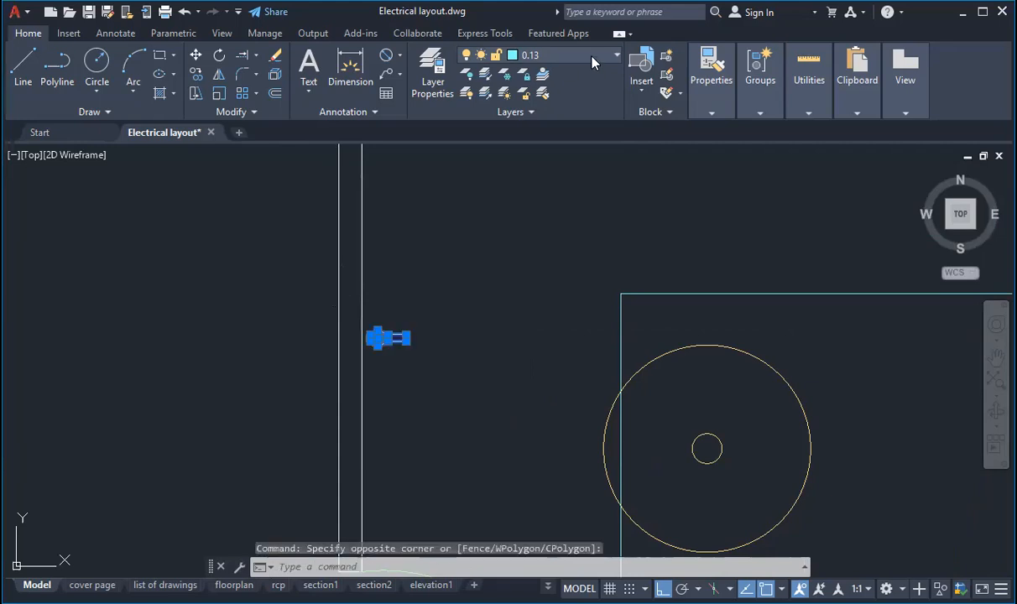
pyautogui.click(559, 54)
pyautogui.scroll(-4, 579, 336)
pyautogui.scroll(-3, 579, 335)
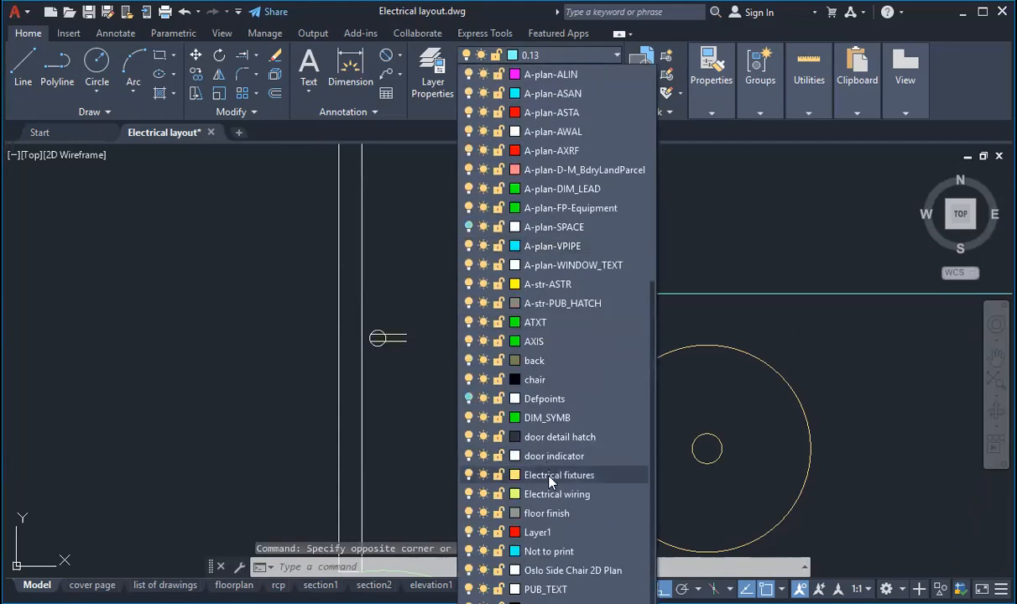
pyautogui.click(571, 475)
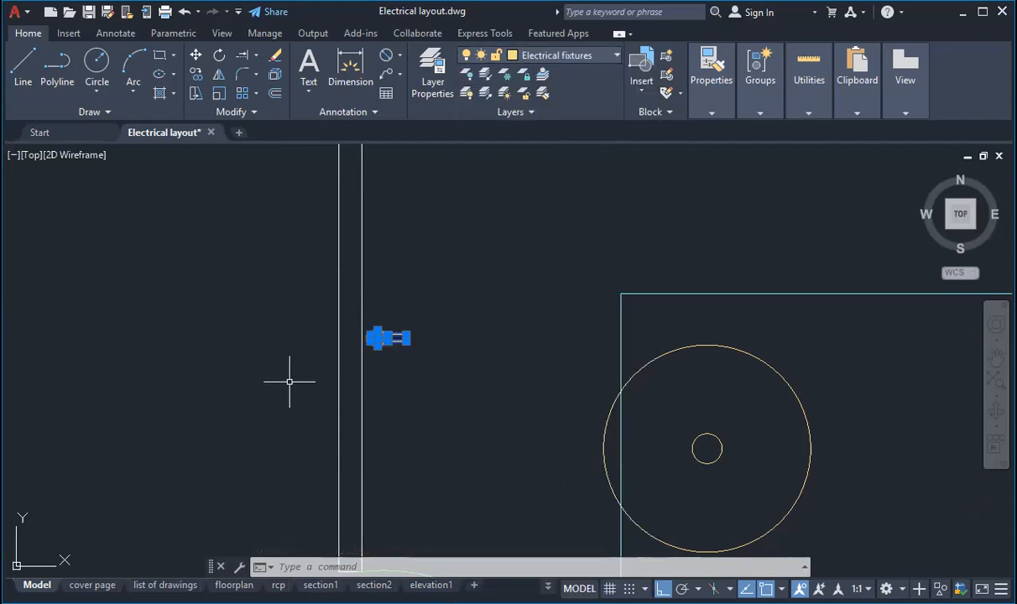
pyautogui.press('Escape')
pyautogui.press('Escape')
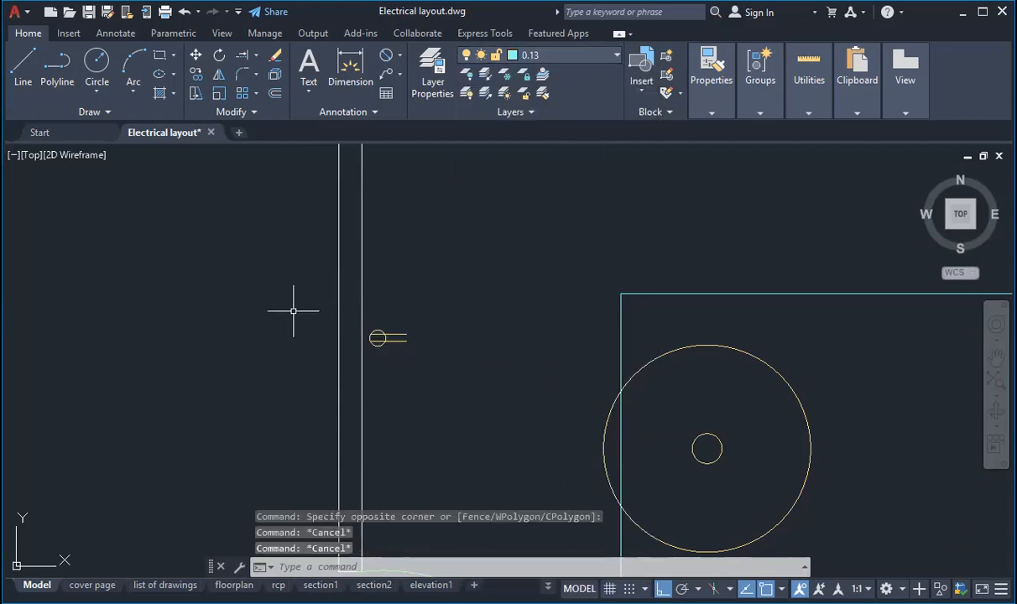
pyautogui.write('BLOc')
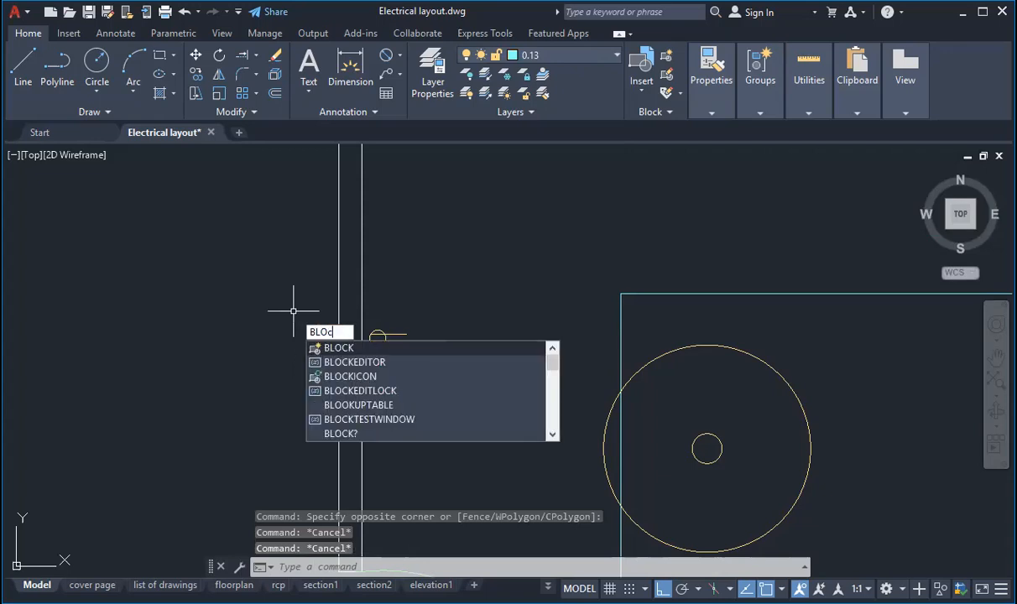
pyautogui.write('K')
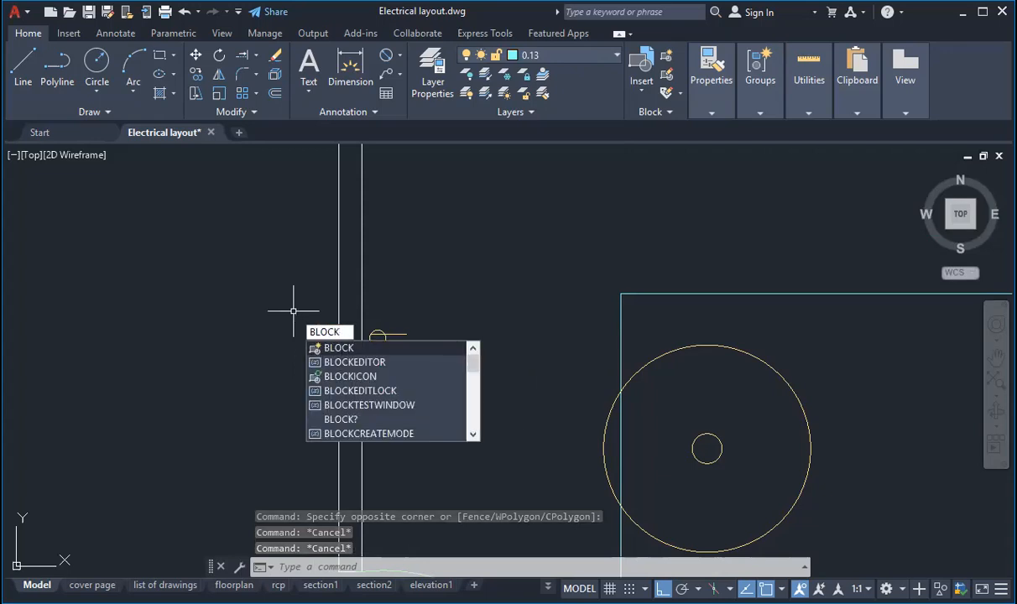
pyautogui.press('Return')
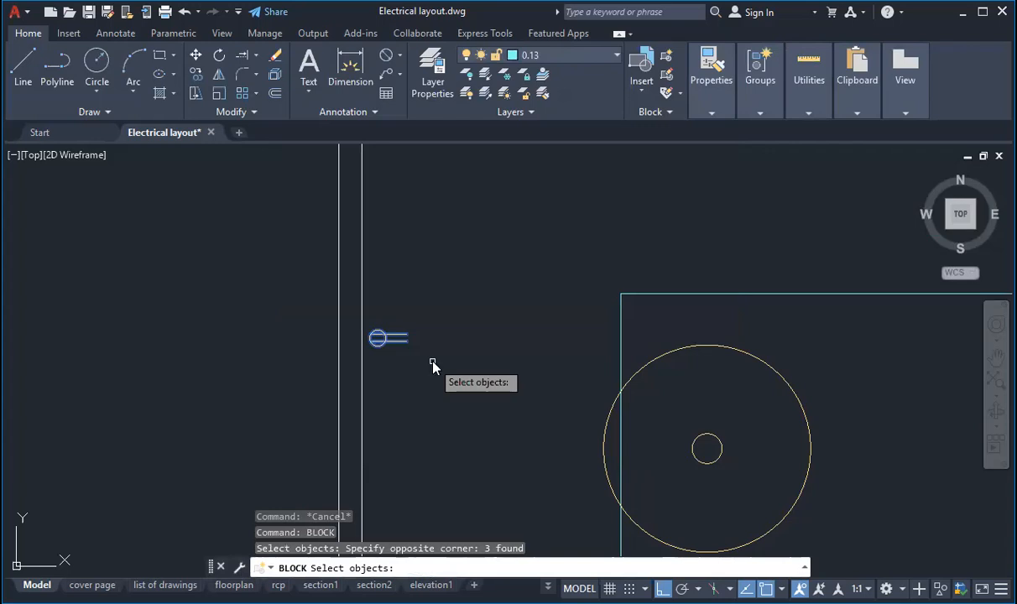
pyautogui.press('Return')
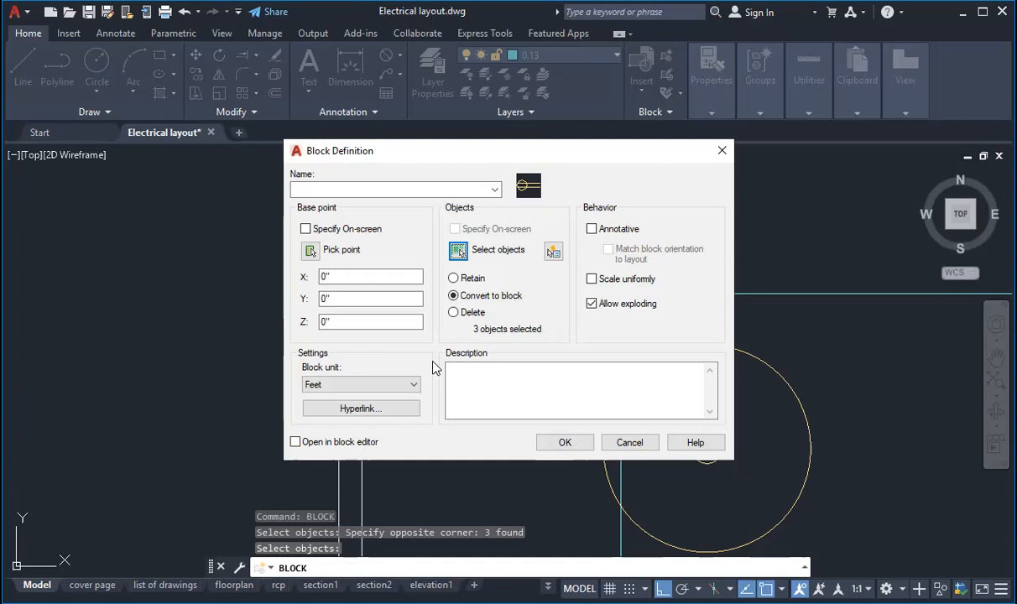
pyautogui.press('Escape')
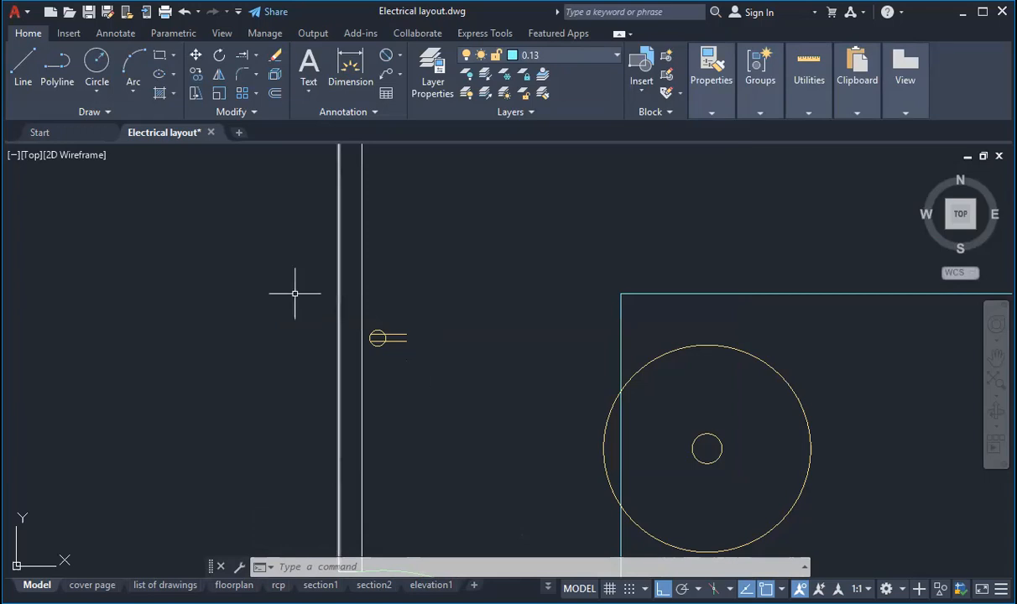
# Draw a trial symbol above the socket from a vertical line, a semicircular arc and a short horizontal polyline.
pyautogui.click(21, 71)
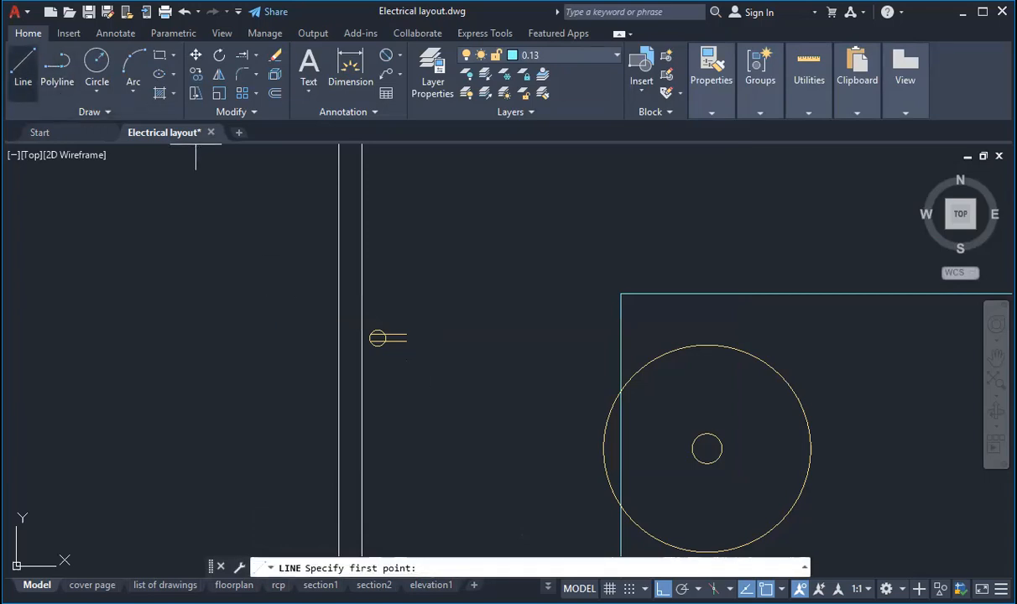
pyautogui.click(396, 260)
pyautogui.click(409, 294)
pyautogui.press('Escape')
pyautogui.press('Escape')
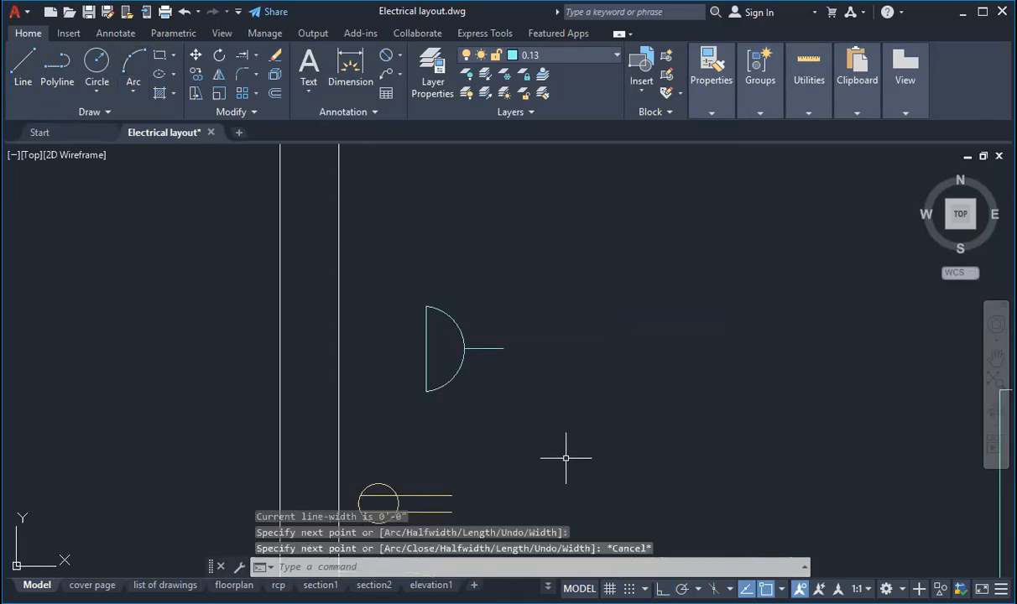
# Erase the half-circle trial symbol above the socket.
pyautogui.scroll(-2, 527, 373)
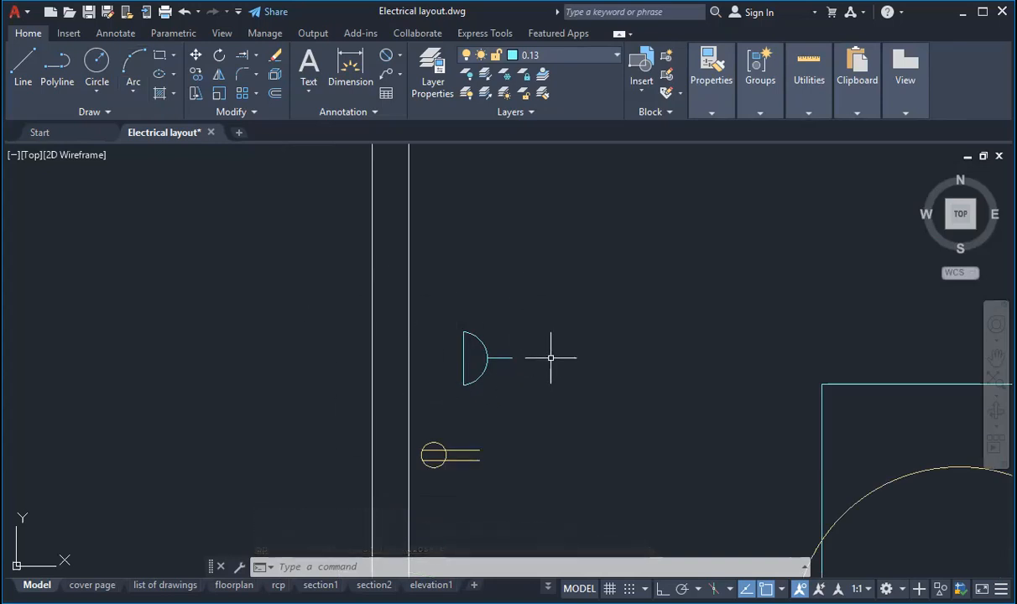
pyautogui.click(457, 309)
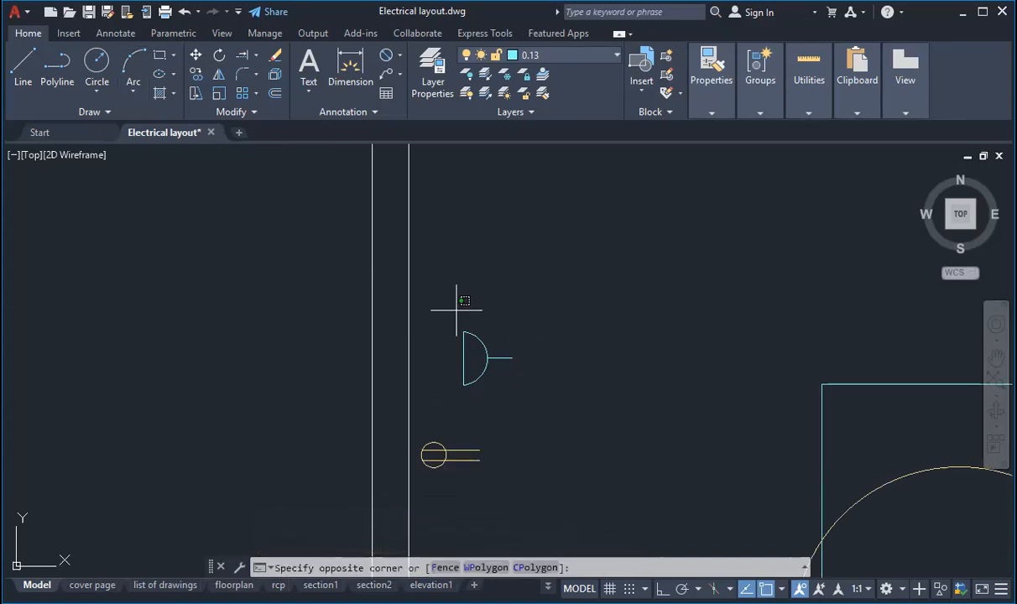
pyautogui.click(543, 394)
pyautogui.press('Delete')
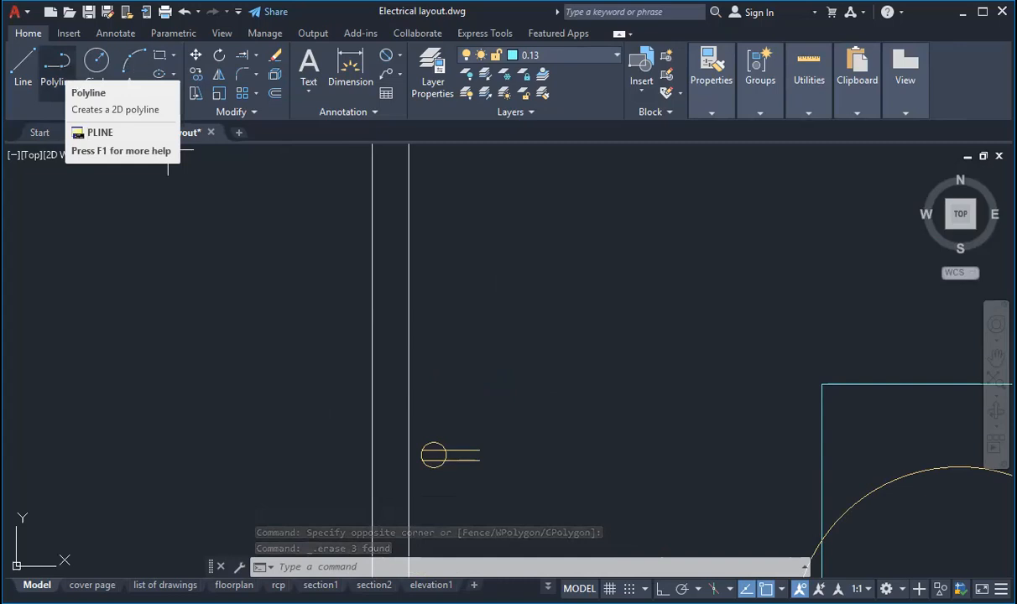
pyautogui.click(62, 69)
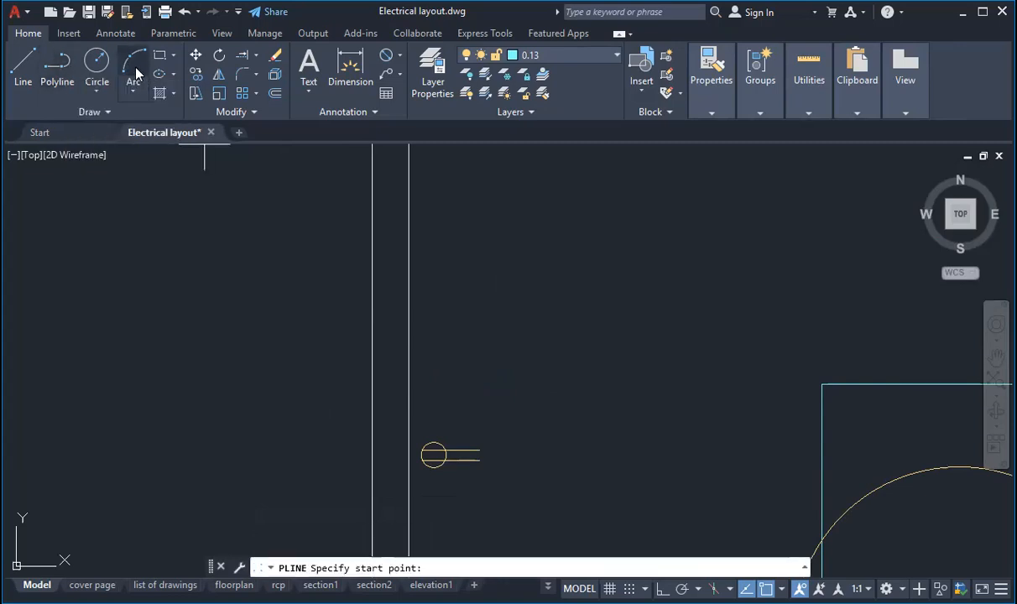
pyautogui.click(135, 67)
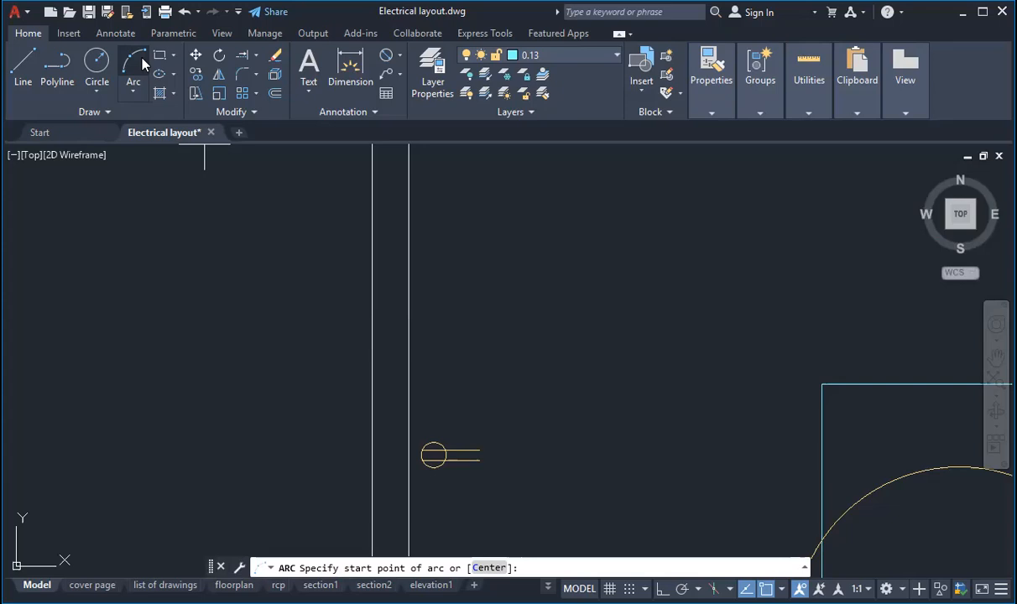
pyautogui.press('Escape')
# Define a block named power socket outlet from the small circle and its two horizontal lines, converting them to the block.
pyautogui.scroll(-3, 544, 234)
pyautogui.scroll(5, 533, 308)
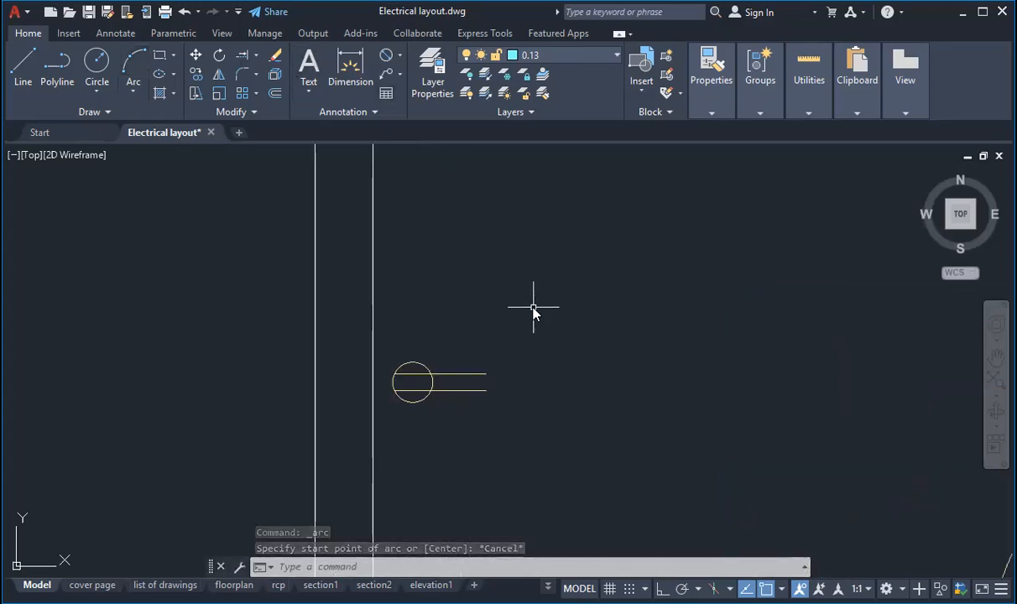
pyautogui.write('BLOCK')
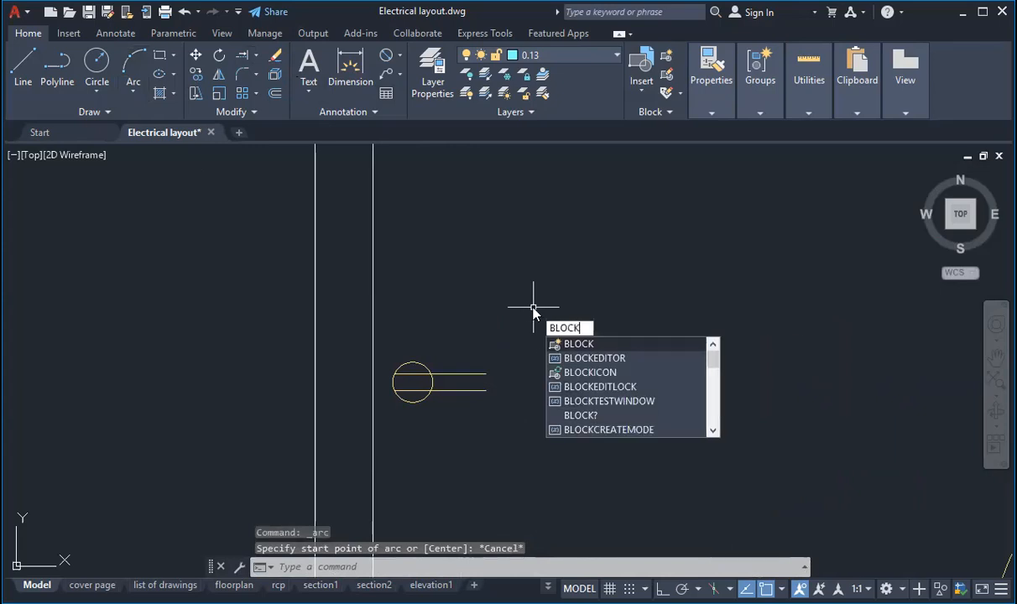
pyautogui.press('Return')
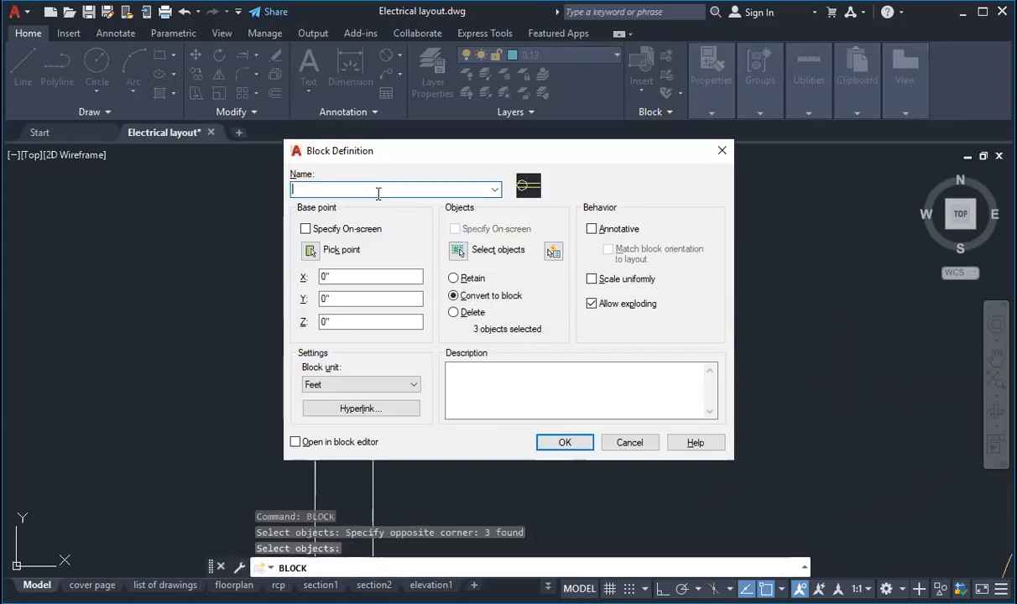
pyautogui.write('power socket ou')
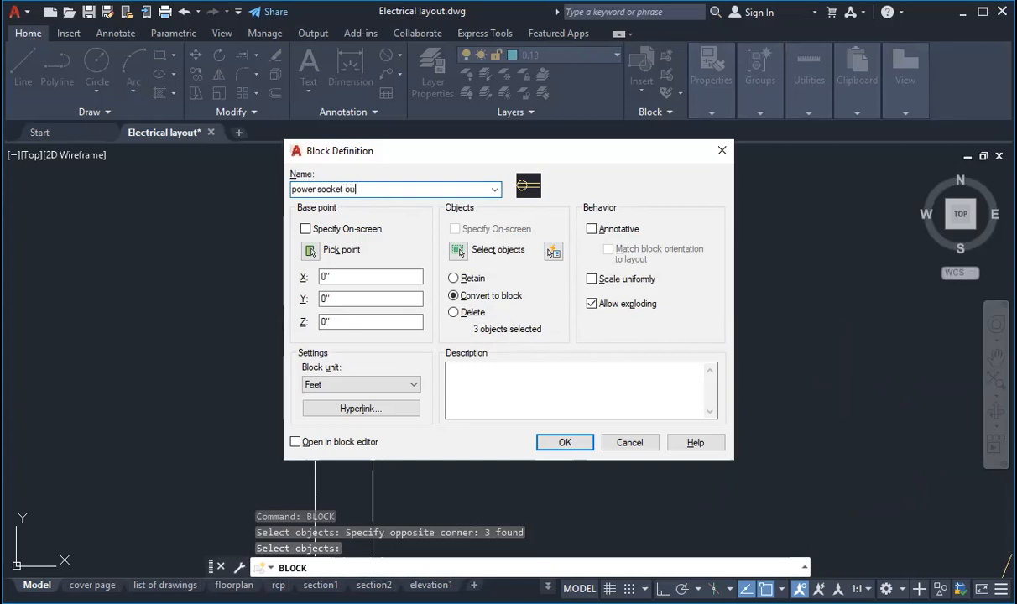
pyautogui.write('tlet')
pyautogui.press('Return')
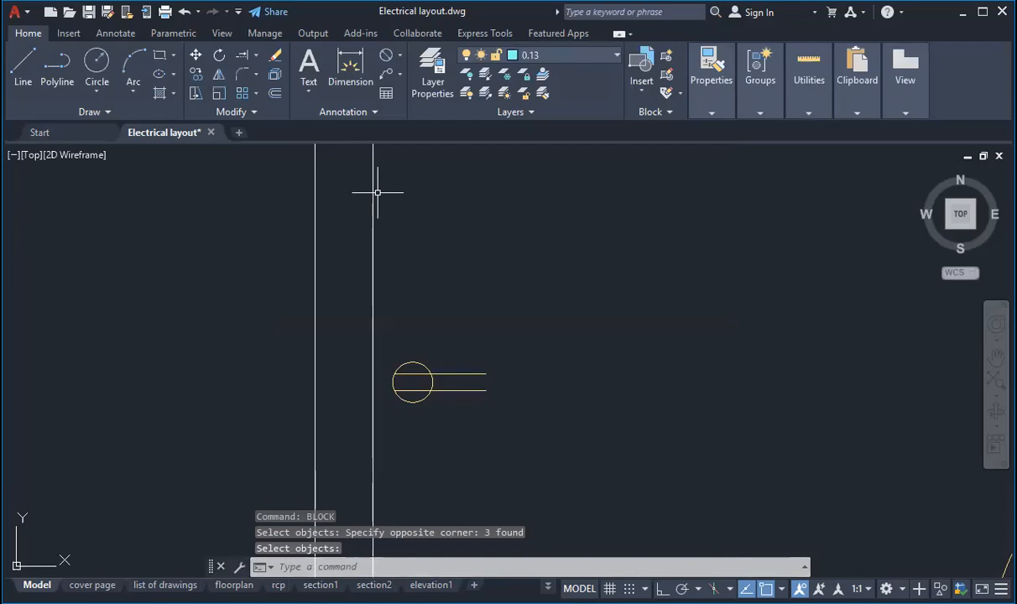
pyautogui.scroll(-5, 439, 380)
pyautogui.scroll(3, 442, 366)
pyautogui.scroll(-3, 445, 357)
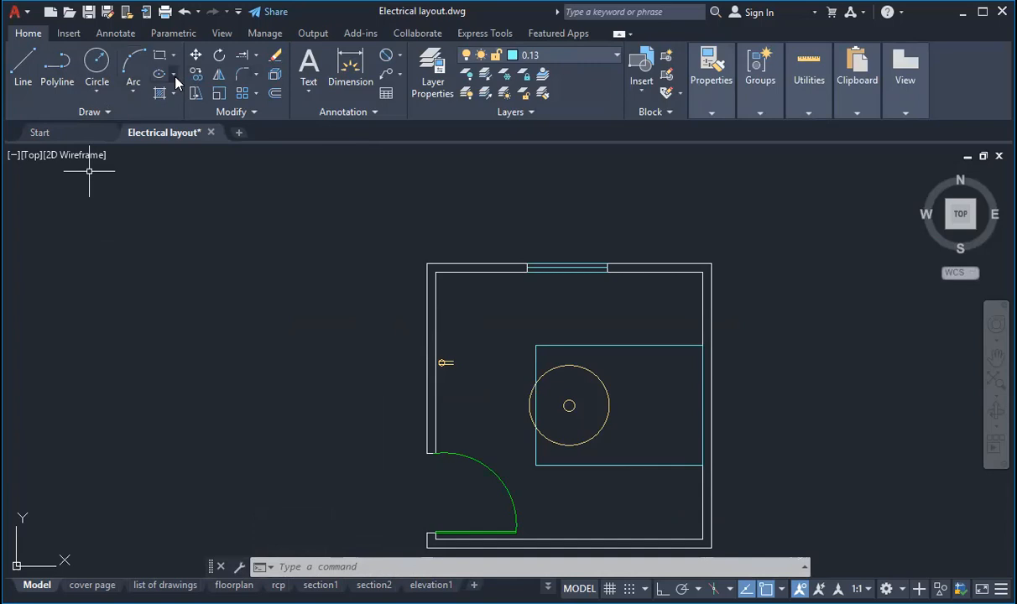
# Draw an upright S-shaped polyline from two opposing semicircular arcs in the empty space outside the room.
pyautogui.click(132, 89)
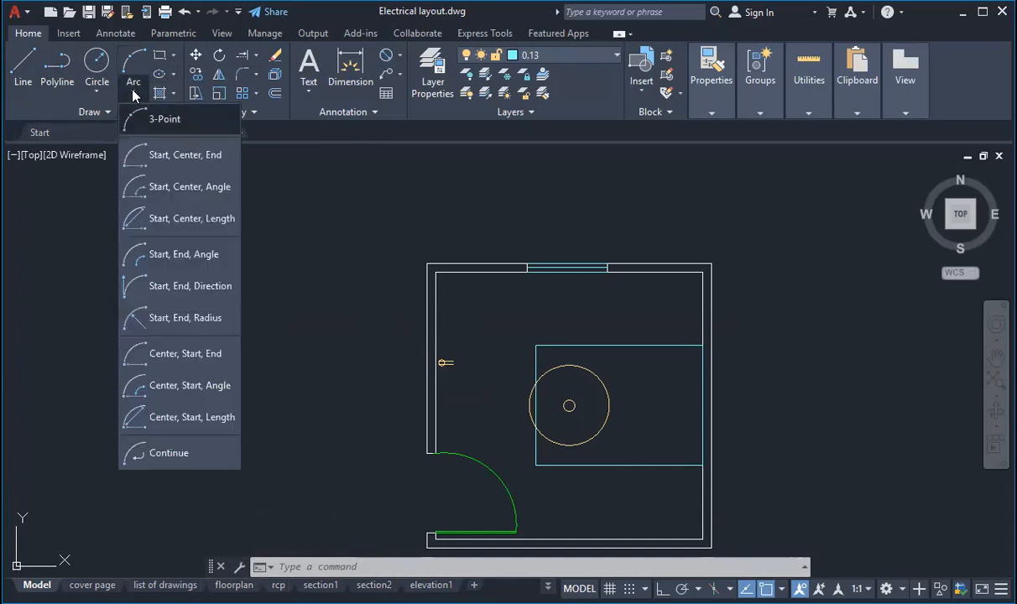
pyautogui.click(133, 90)
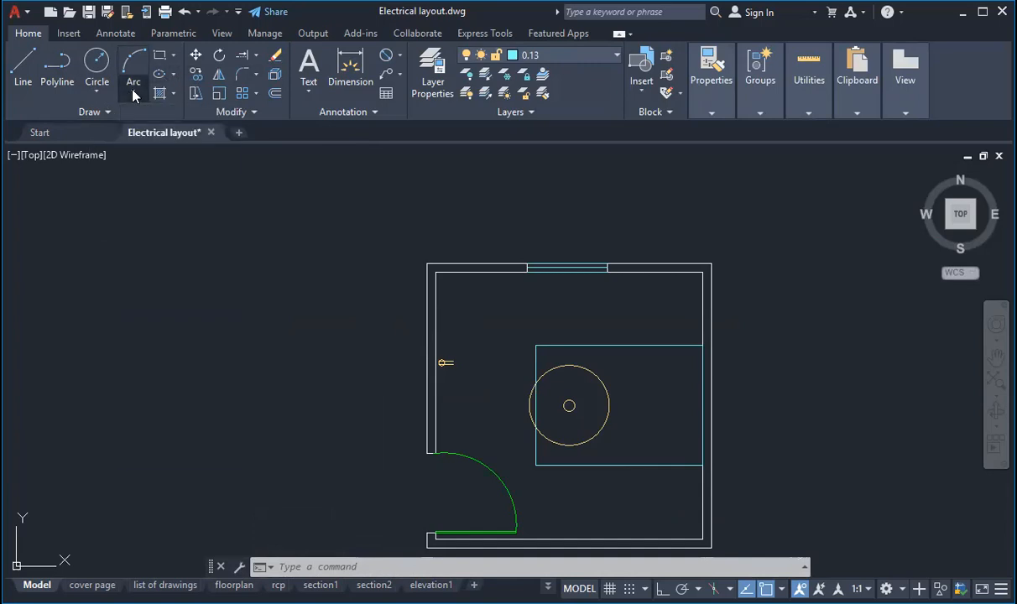
pyautogui.click(60, 72)
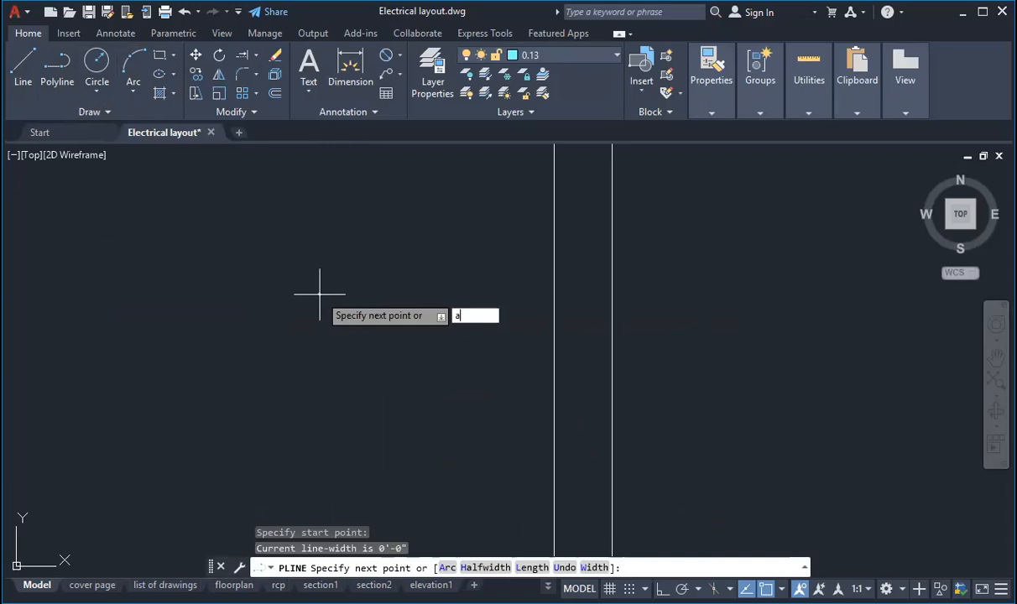
pyautogui.press('Return')
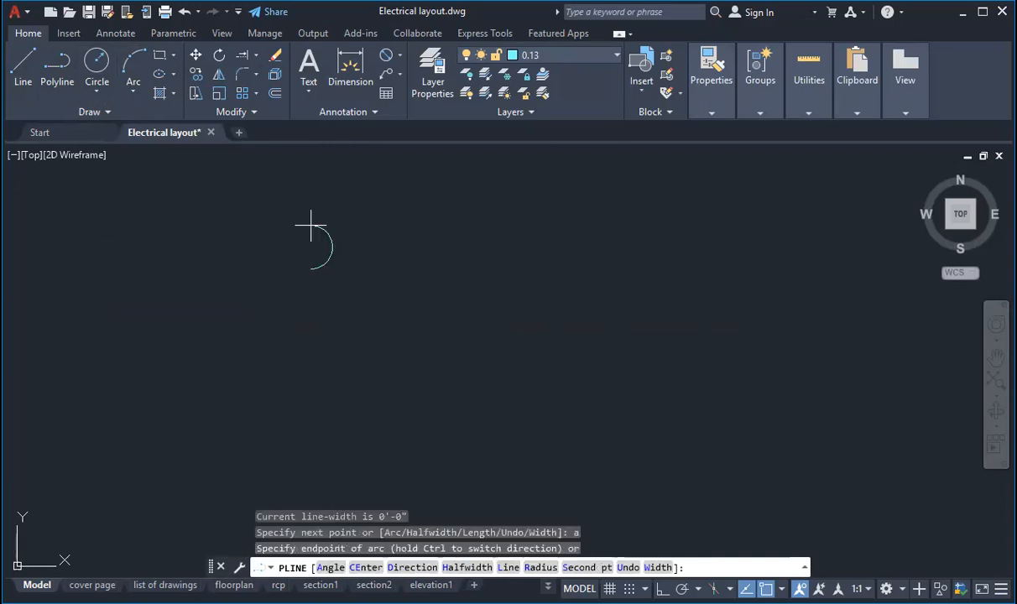
pyautogui.click(311, 270)
pyautogui.click(310, 312)
pyautogui.press('Escape')
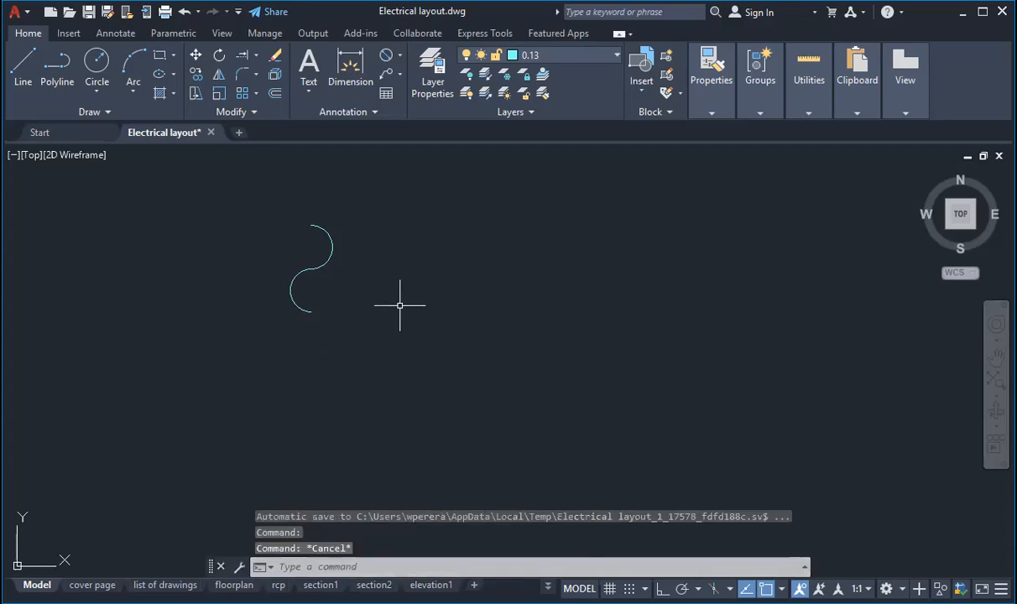
# Extend both ends of the S curve beyond half circles and centre it on a new vertical line.
pyautogui.click(313, 319)
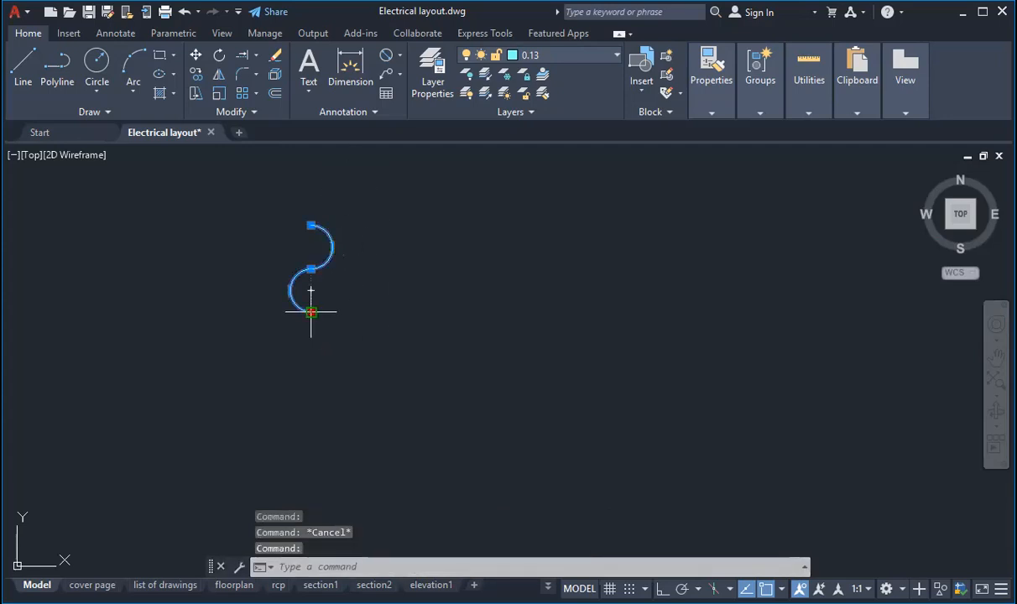
pyautogui.click(310, 312)
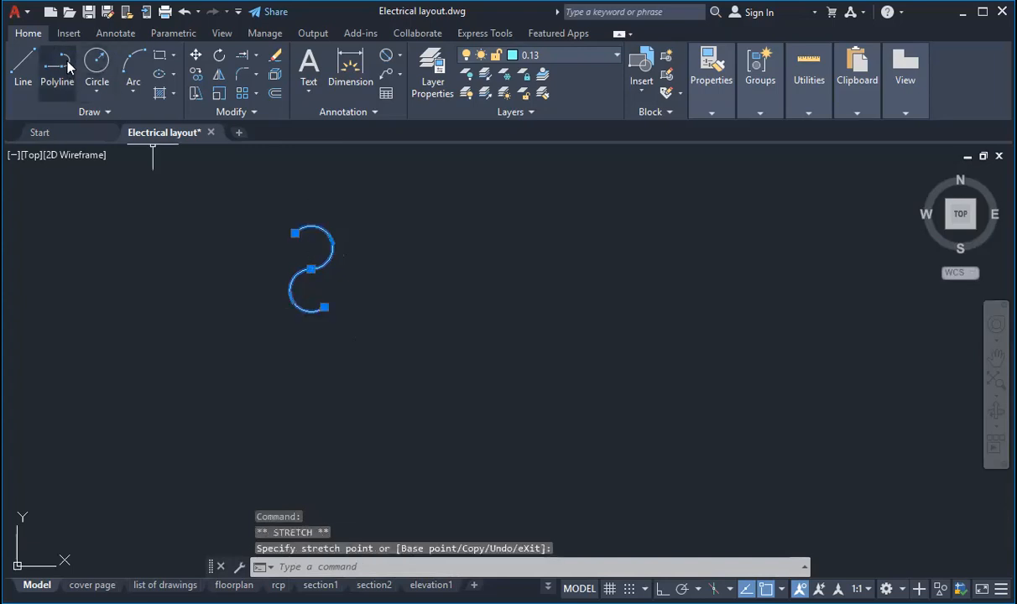
pyautogui.click(23, 65)
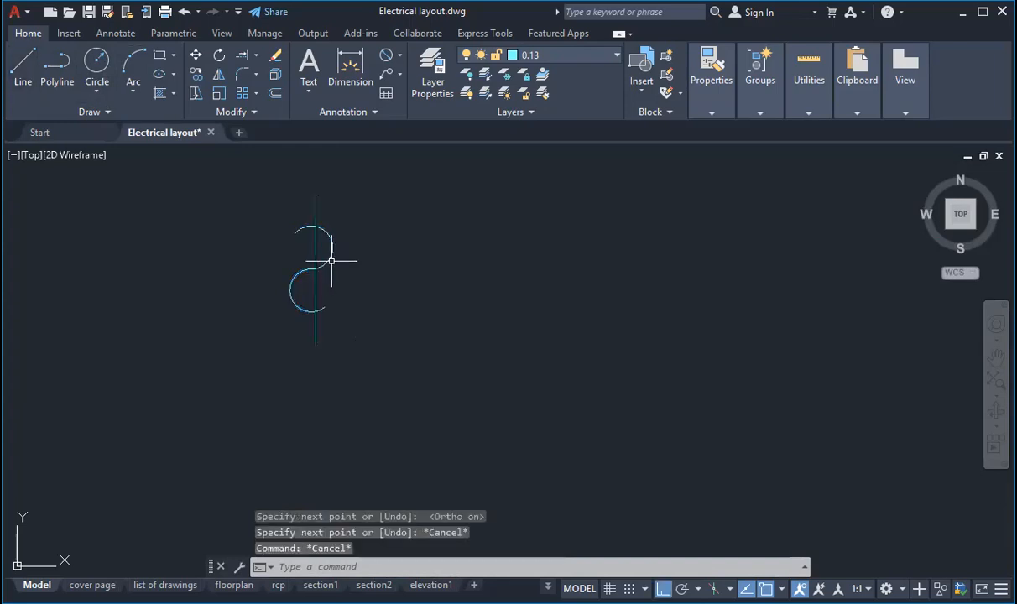
pyautogui.click(330, 258)
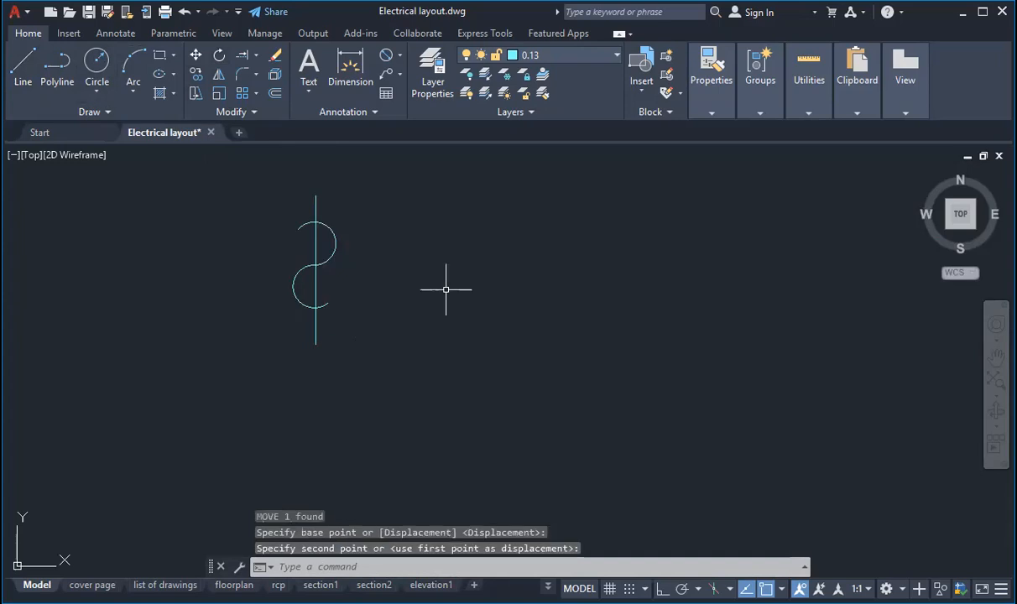
# Mirror the S curve and its line about the vertical line, erasing the source objects.
pyautogui.click(286, 154)
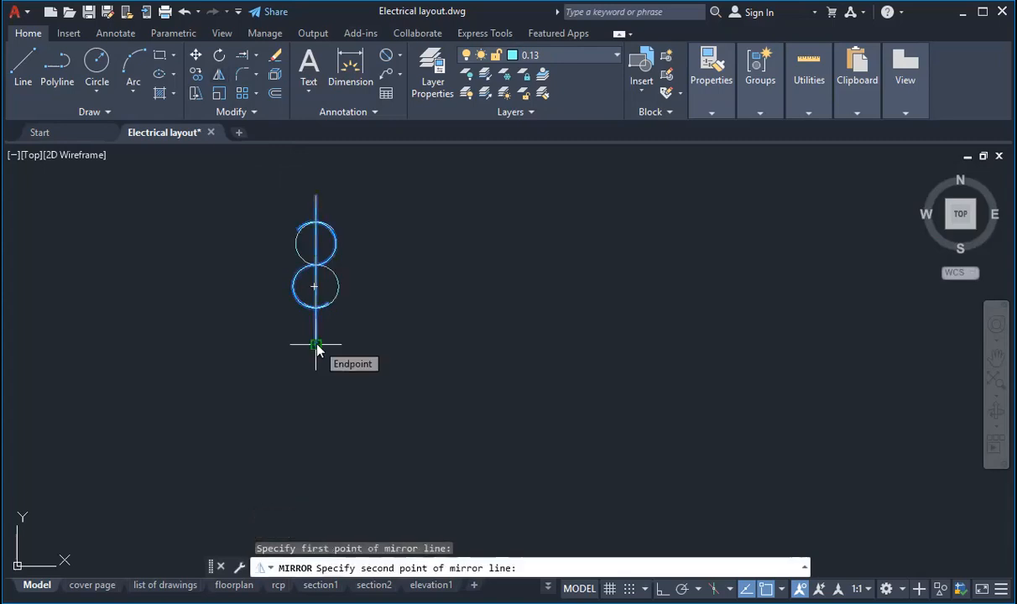
pyautogui.click(316, 344)
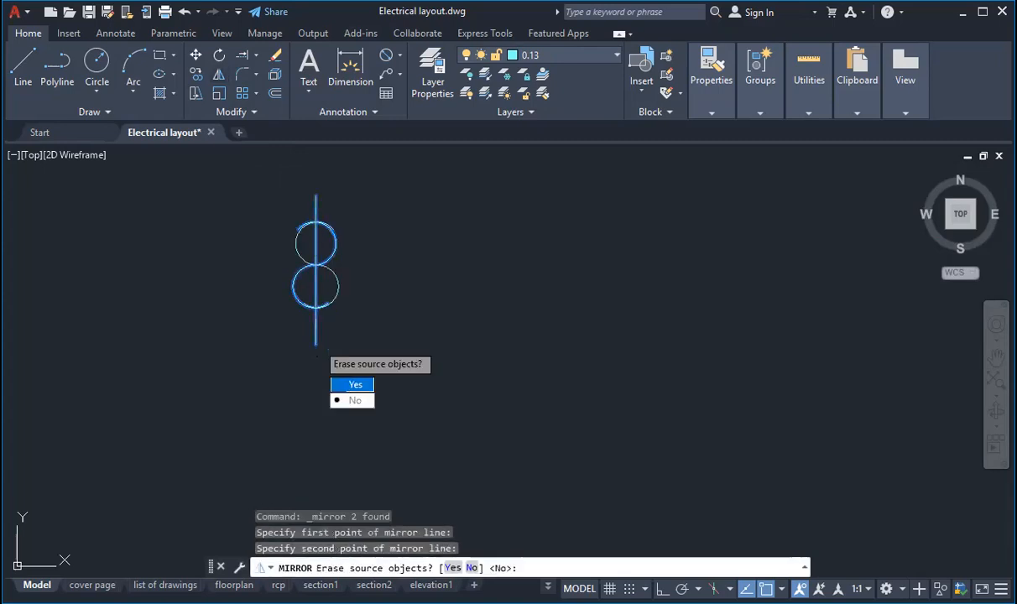
pyautogui.click(353, 384)
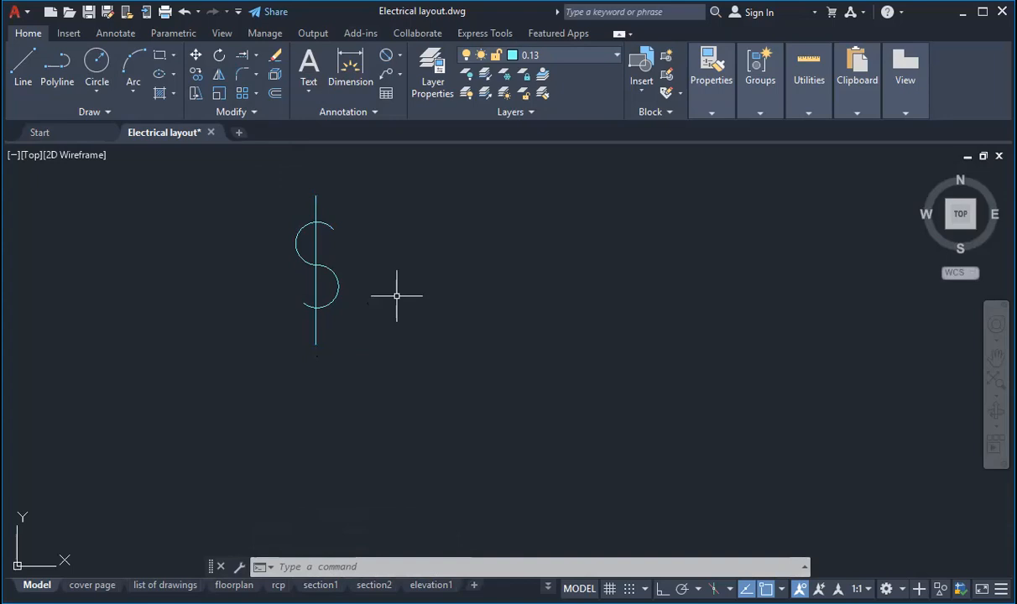
# Draw a smaller horizontal S-shaped polyline beside the dollar symbol from two alternating semicircular arcs, each about 3/16" across.
pyautogui.click(62, 62)
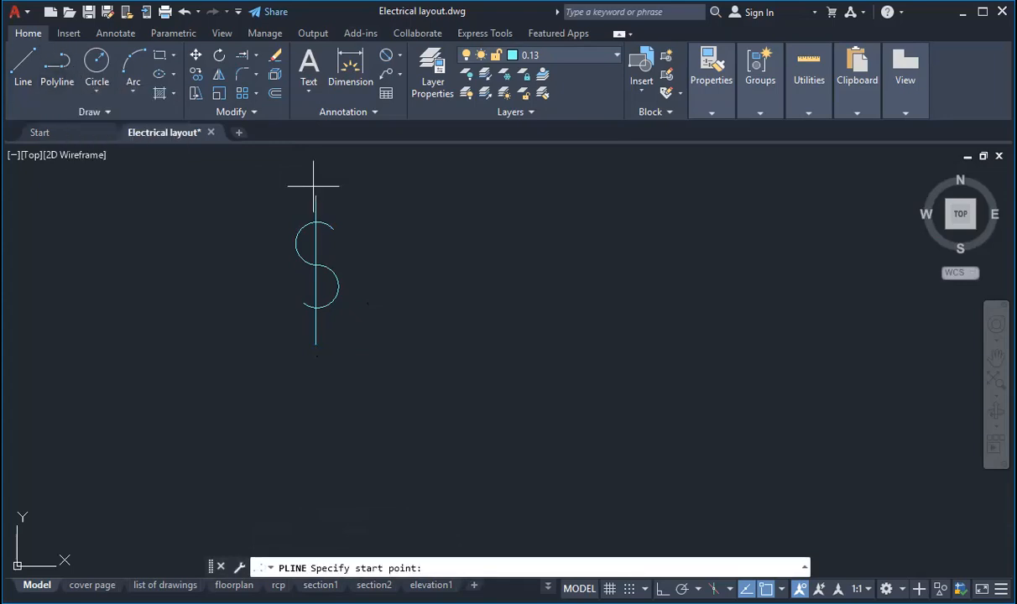
pyautogui.click(150, 225)
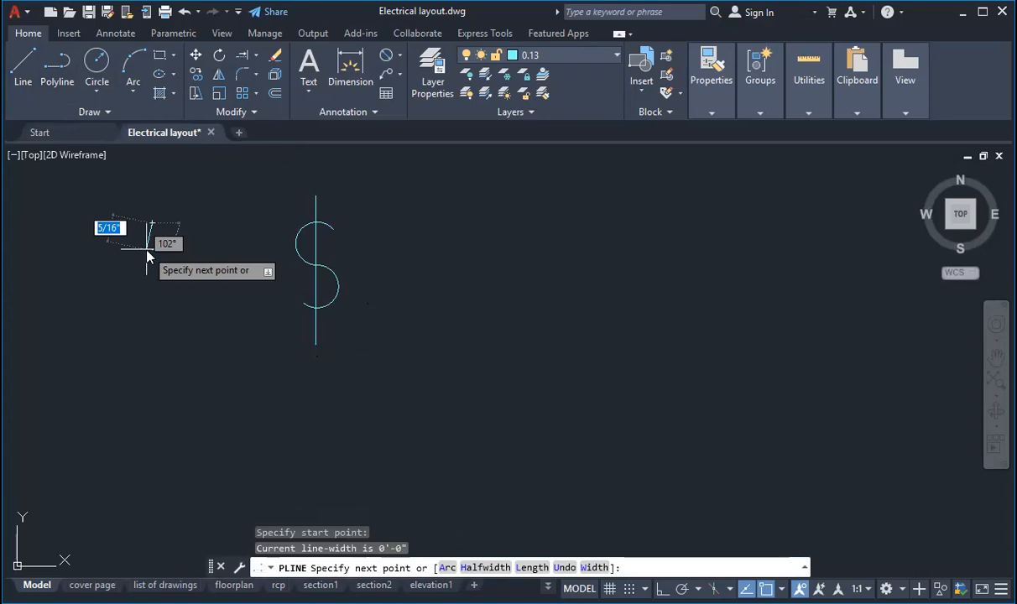
pyautogui.write('a')
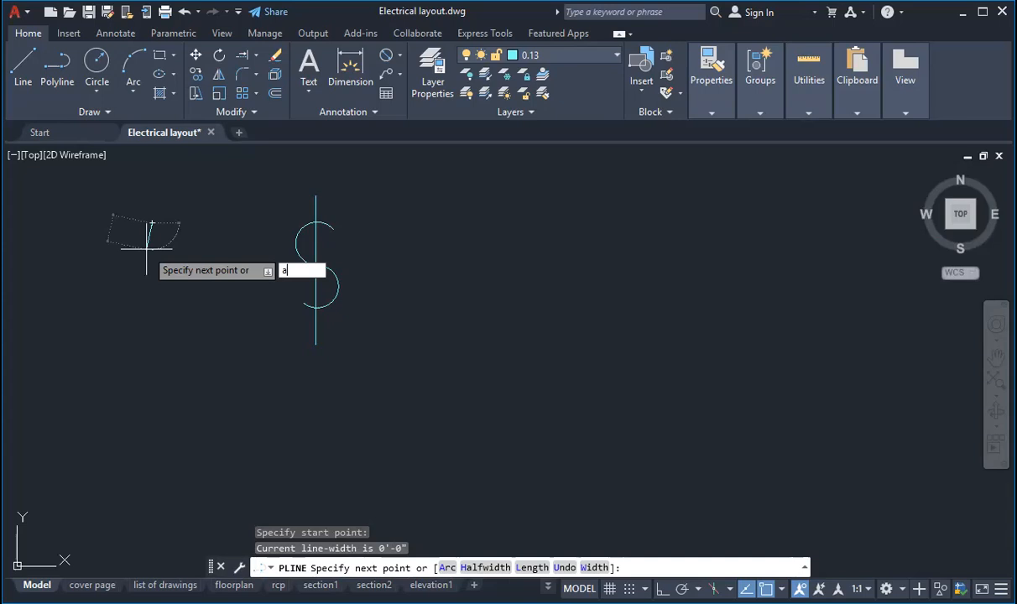
pyautogui.press('Return')
pyautogui.scroll(2, 254, 302)
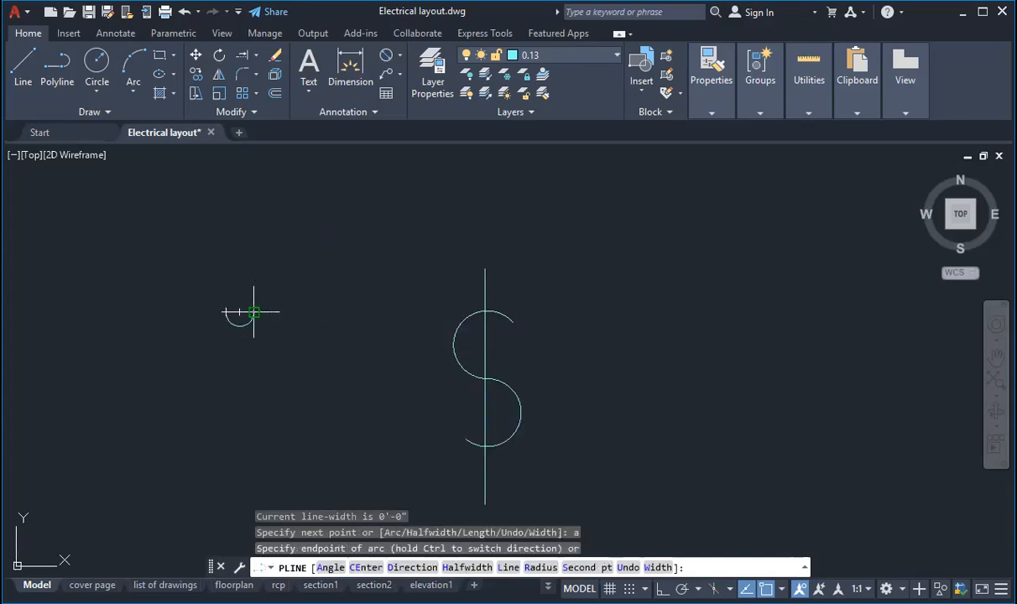
pyautogui.click(255, 312)
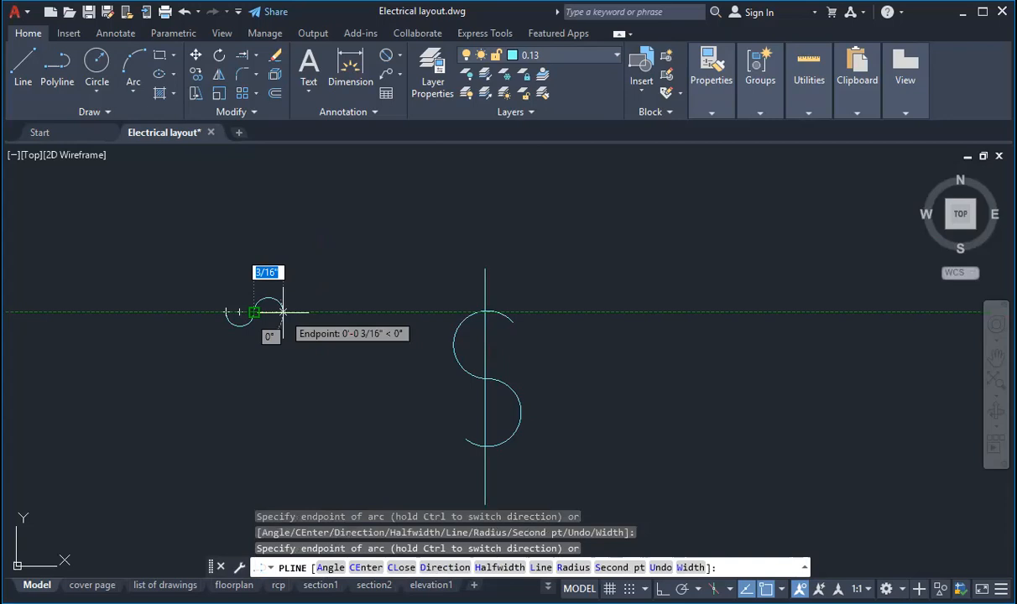
pyautogui.click(283, 313)
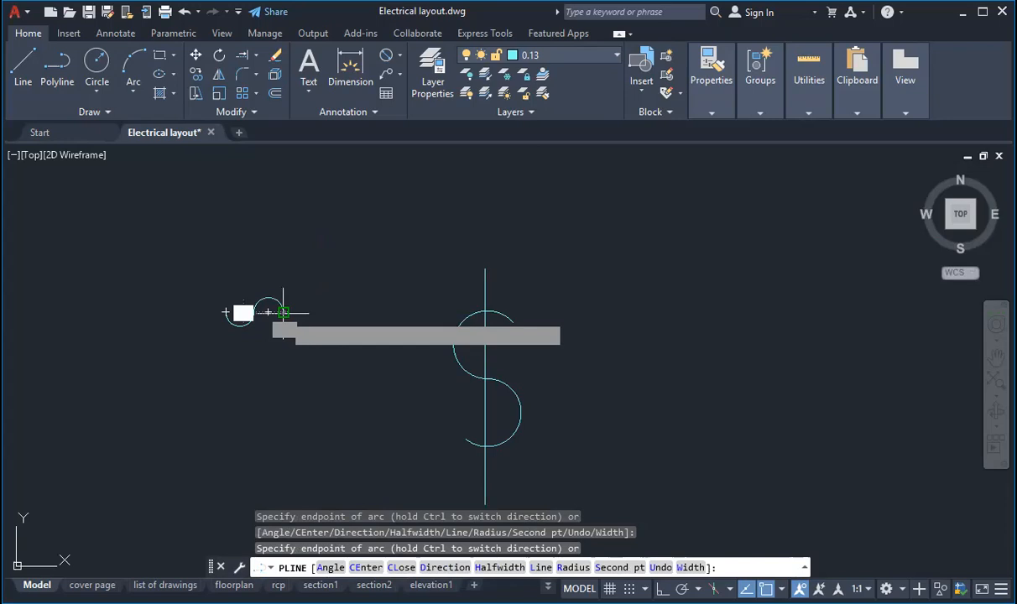
pyautogui.press('Escape')
# Extend both ends of the small S curve beyond half circles and draw a horizontal line from its centre.
pyautogui.scroll(6, 245, 313)
pyautogui.click(166, 306)
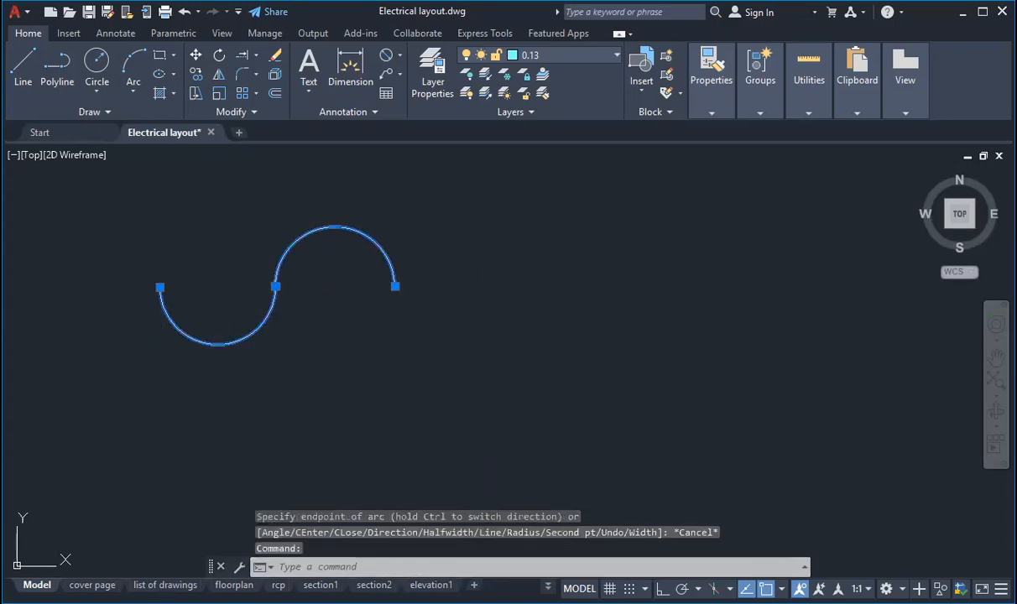
pyautogui.click(396, 286)
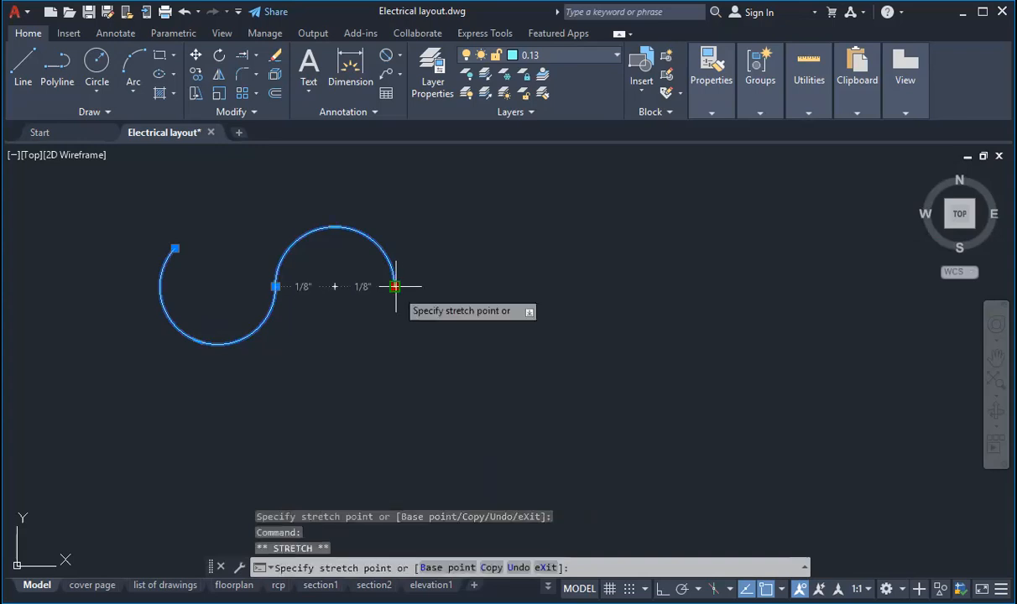
pyautogui.click(380, 325)
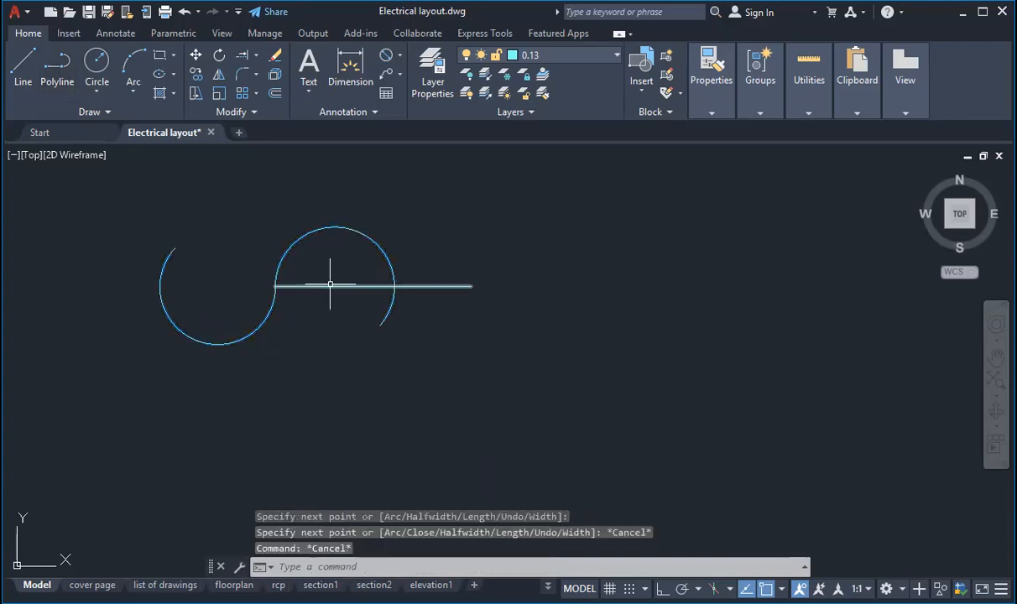
# Stretch the horizontal line past the other end of the small S curve and rotate the whole symbol upright.
pyautogui.click(329, 284)
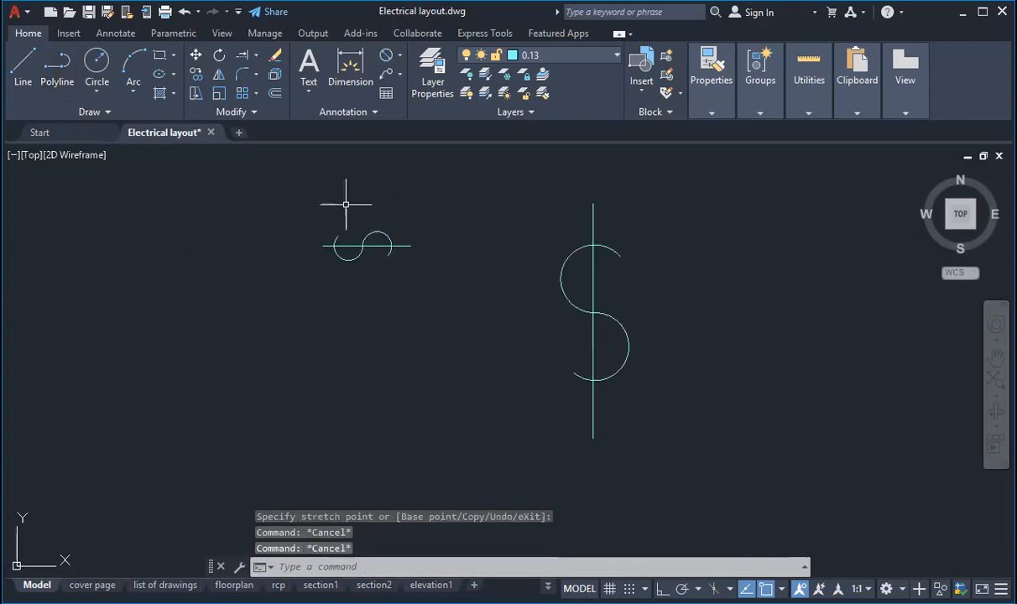
pyautogui.click(282, 198)
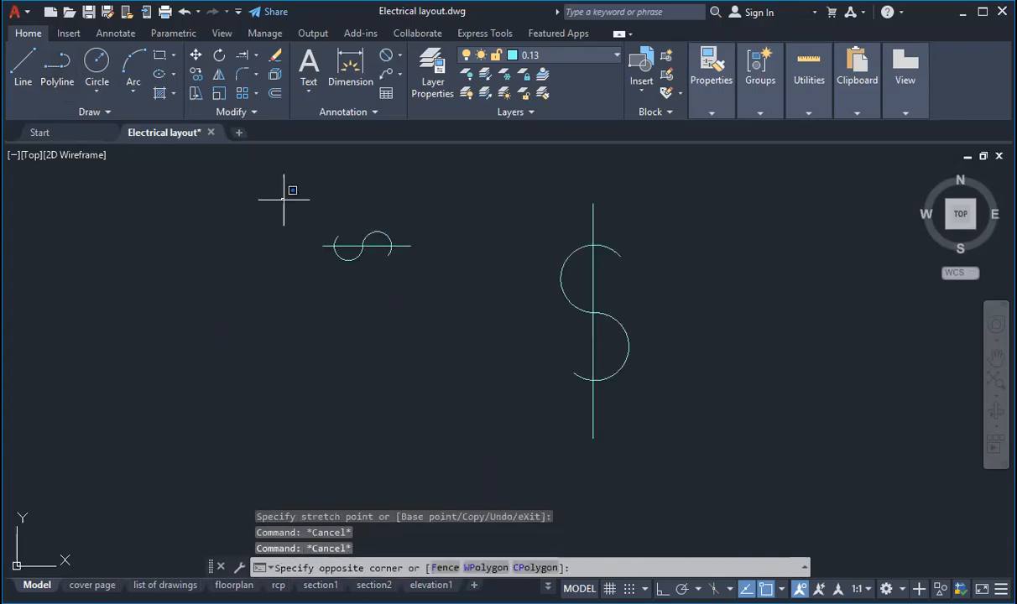
pyautogui.click(439, 280)
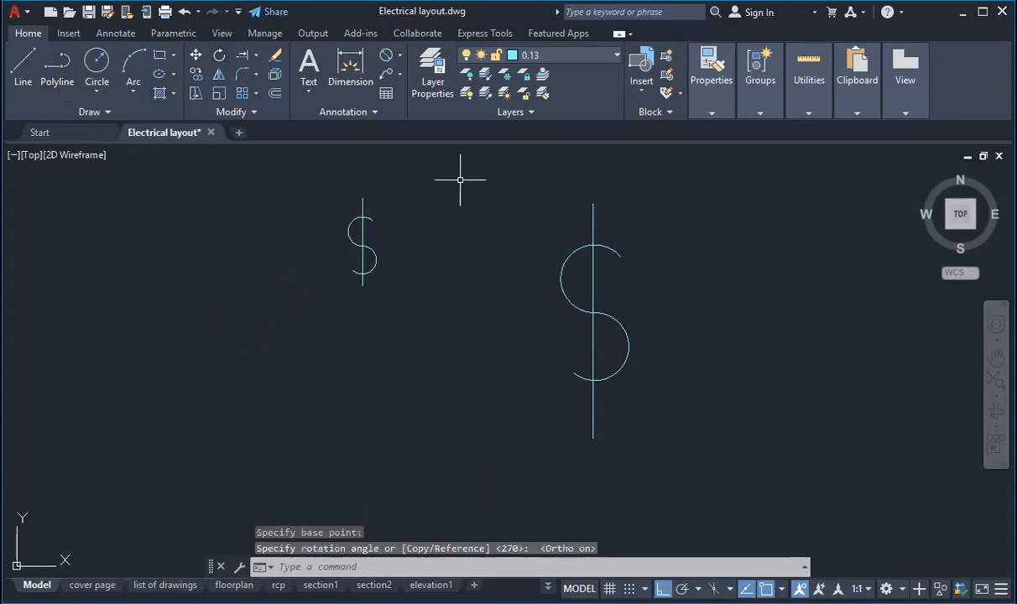
# Erase the larger dollar symbol, both its S curve and its vertical line.
pyautogui.click(460, 177)
pyautogui.click(750, 461)
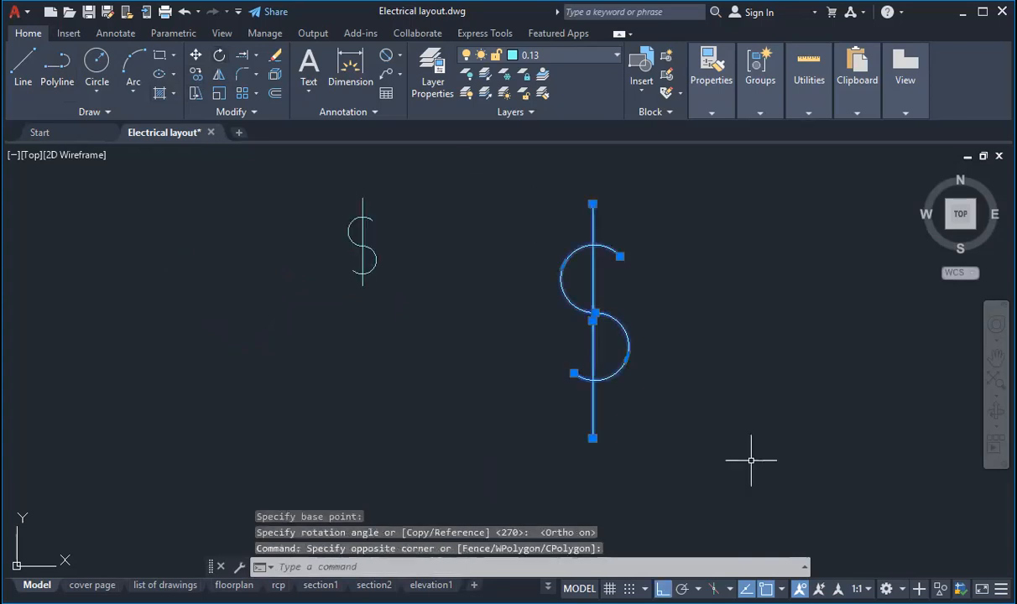
pyautogui.press('Delete')
# Scale up the remaining small dollar symbol about its centre point.
pyautogui.scroll(-6, 527, 361)
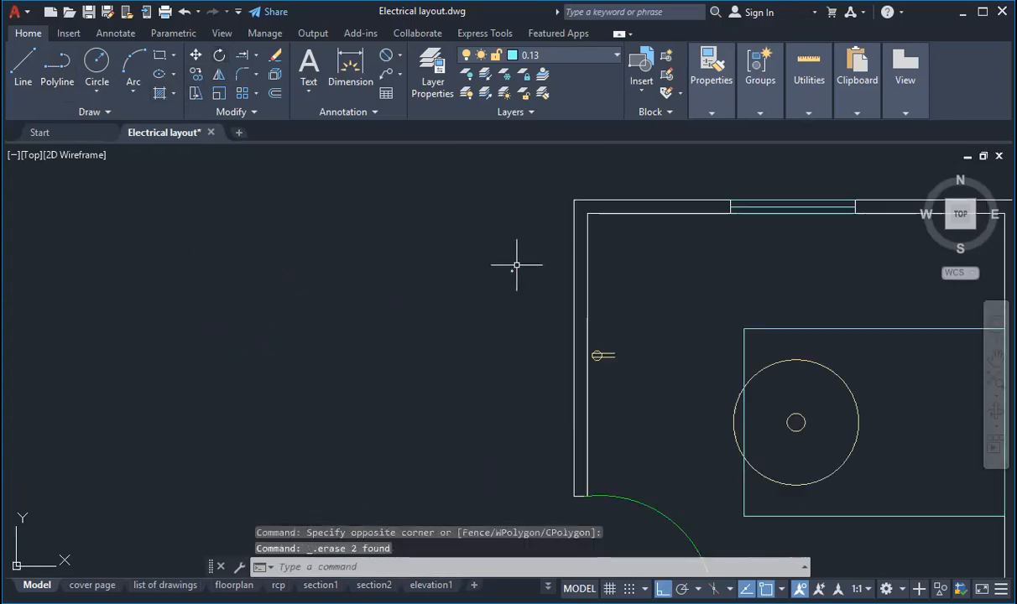
pyautogui.scroll(4, 512, 270)
pyautogui.click(504, 267)
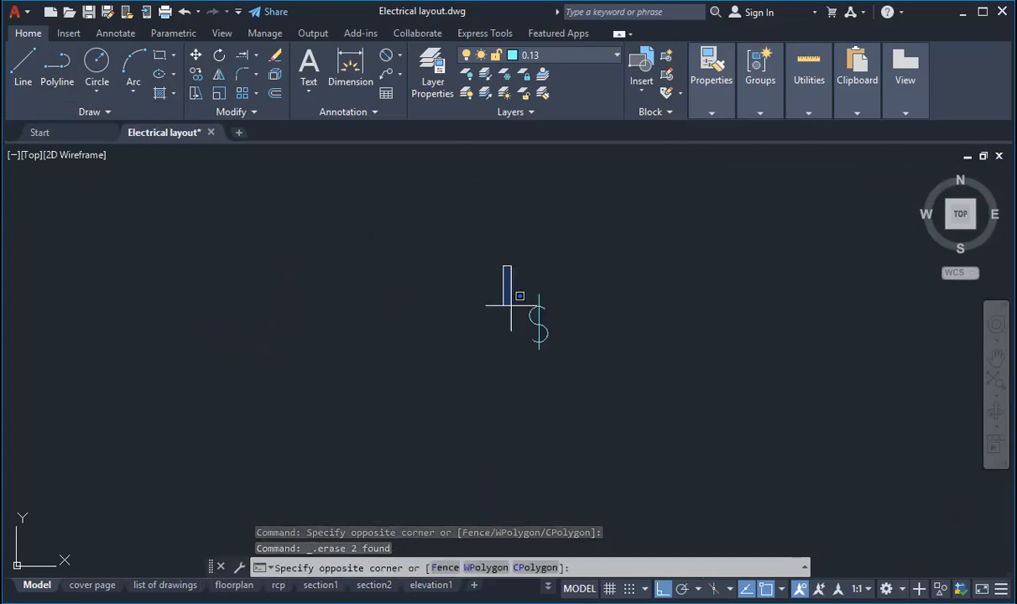
pyautogui.click(556, 351)
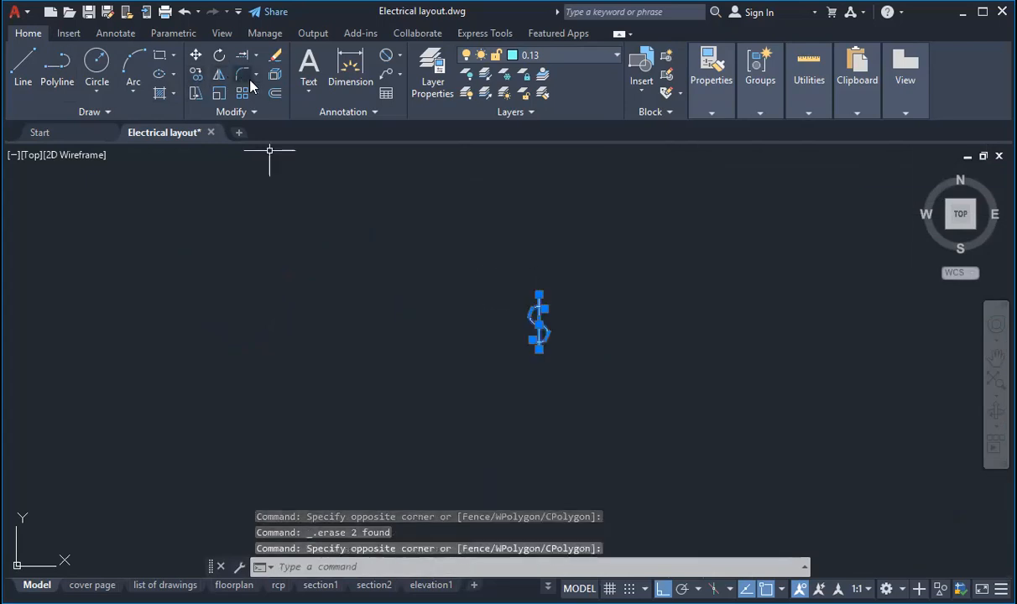
pyautogui.click(218, 93)
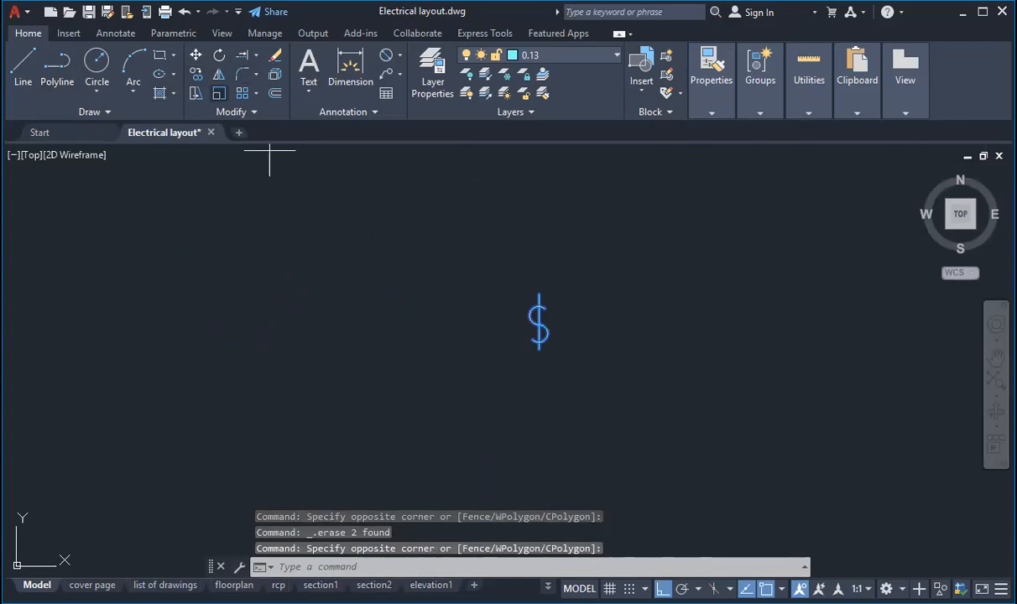
pyautogui.click(539, 324)
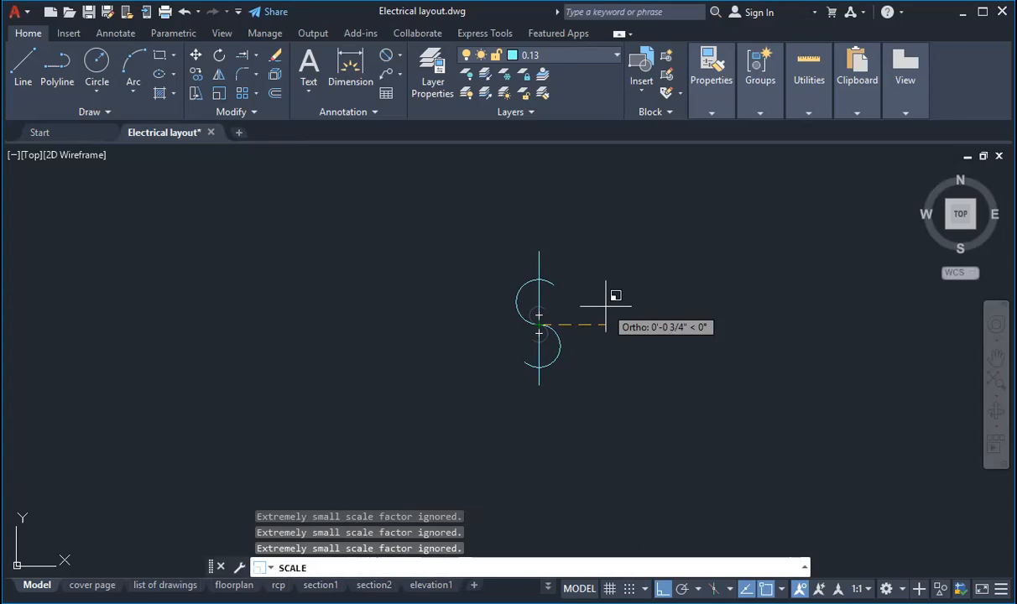
pyautogui.press('Escape')
# Move the dollar symbol just below the socket outlet beside the wall and enlarge it to about the outlet's length.
pyautogui.scroll(-5, 606, 307)
pyautogui.click(489, 278)
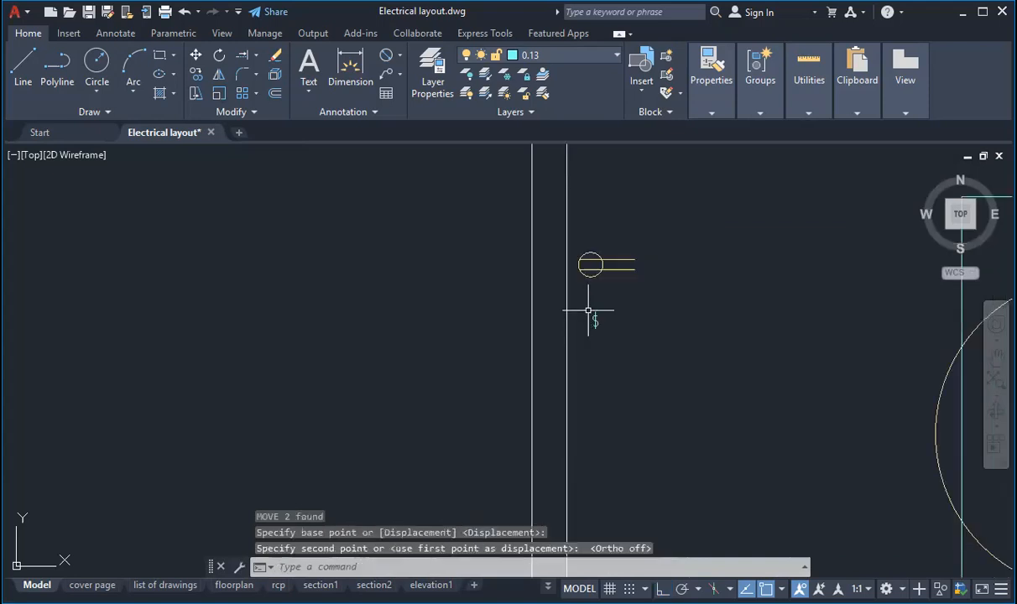
pyautogui.click(595, 313)
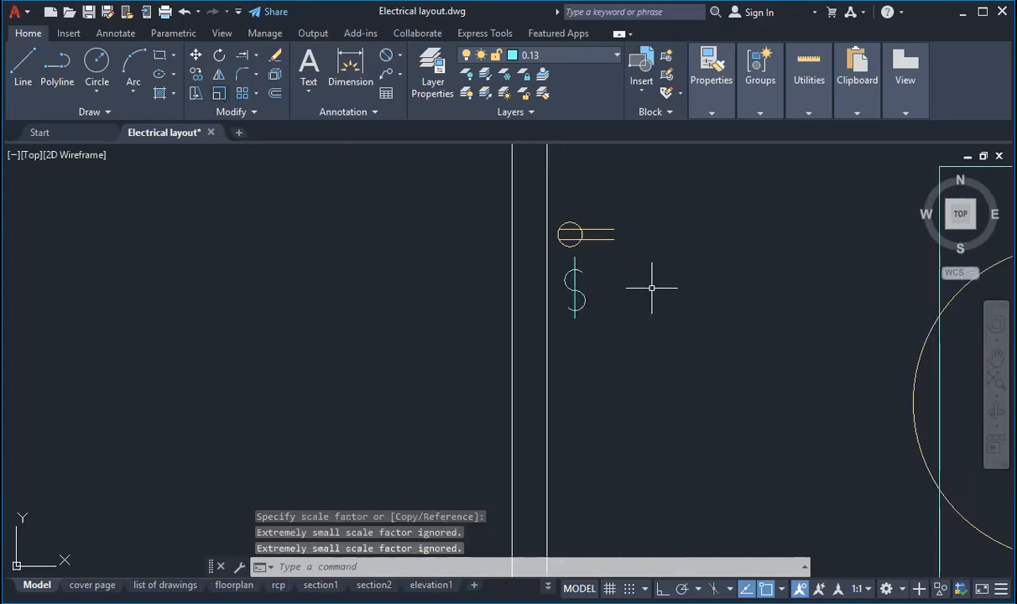
pyautogui.scroll(-2, 376, 311)
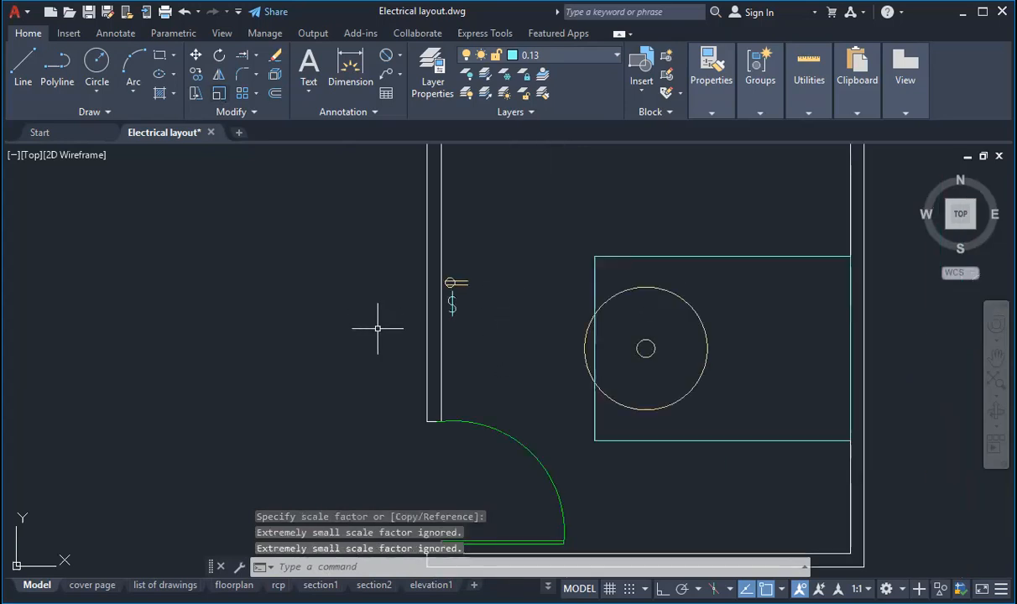
pyautogui.scroll(5, 438, 310)
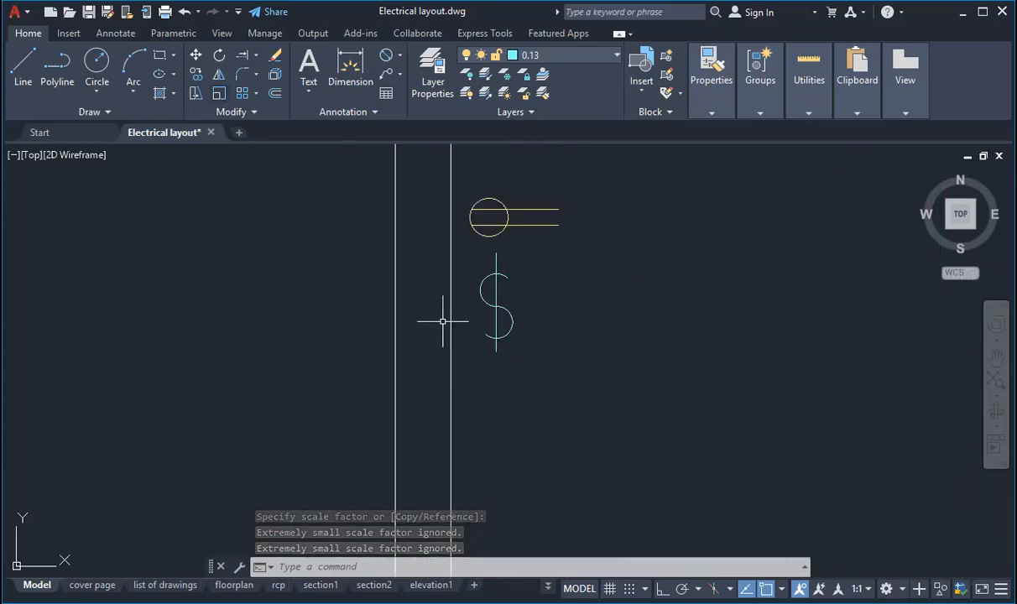
pyautogui.write('BLOcK')
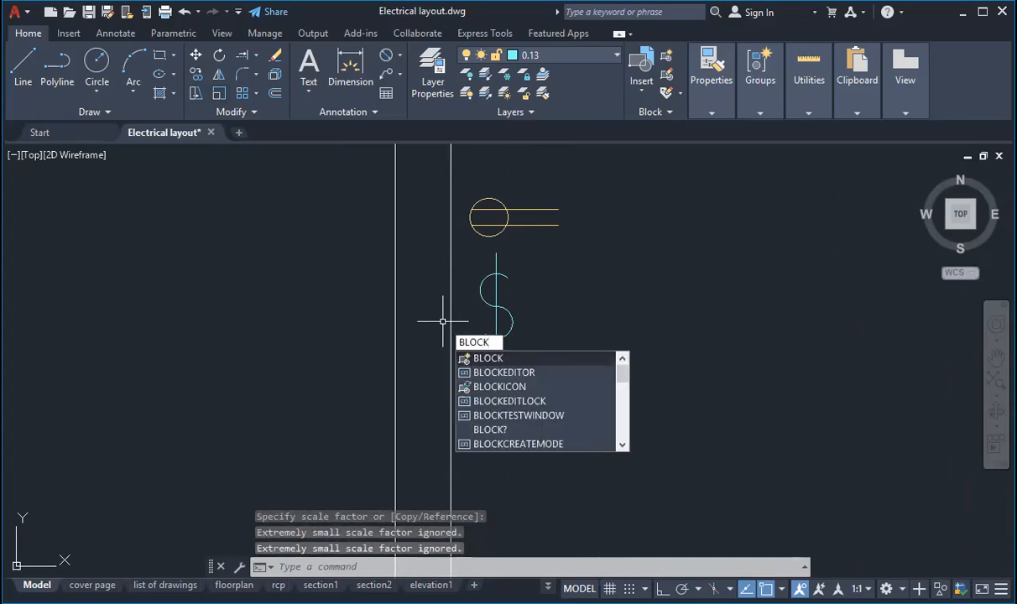
pyautogui.press('Escape')
pyautogui.press('Escape')
pyautogui.press('Escape')
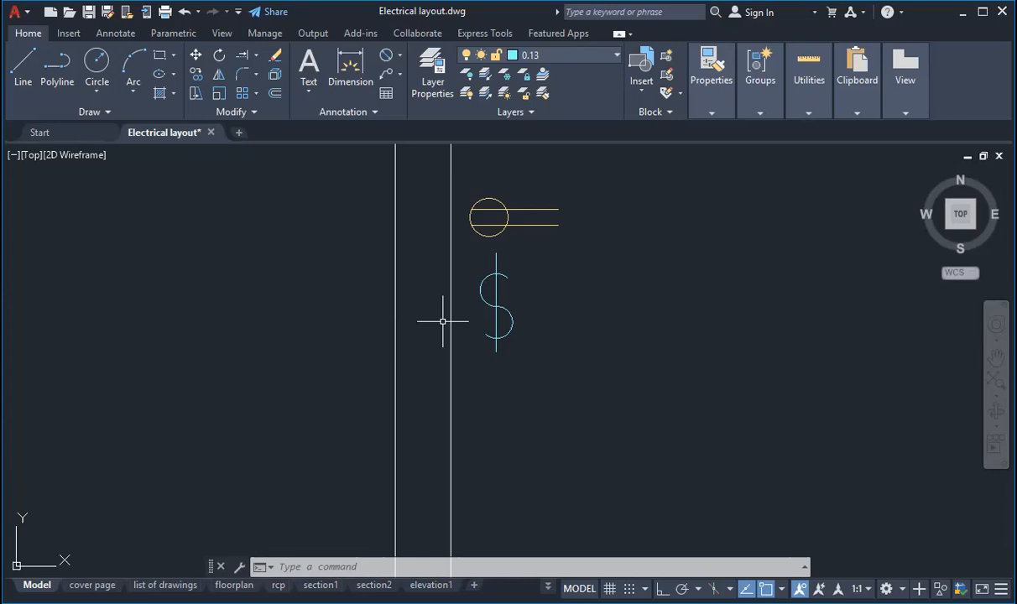
# Copy the dollar symbol alongside the original and add the multiline text "2" next to the copy's upper end.
pyautogui.click(475, 227)
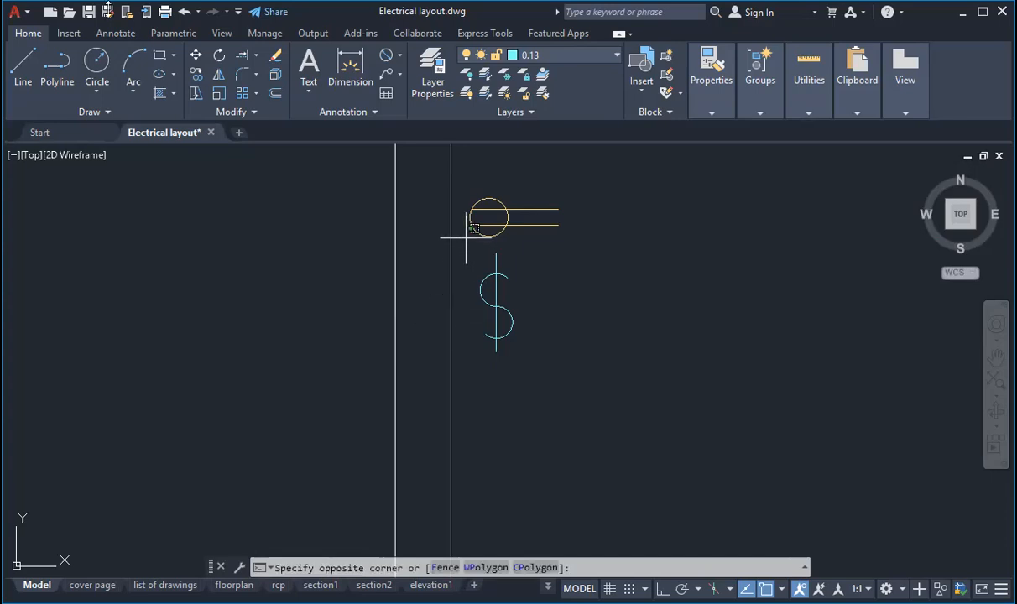
pyautogui.click(524, 361)
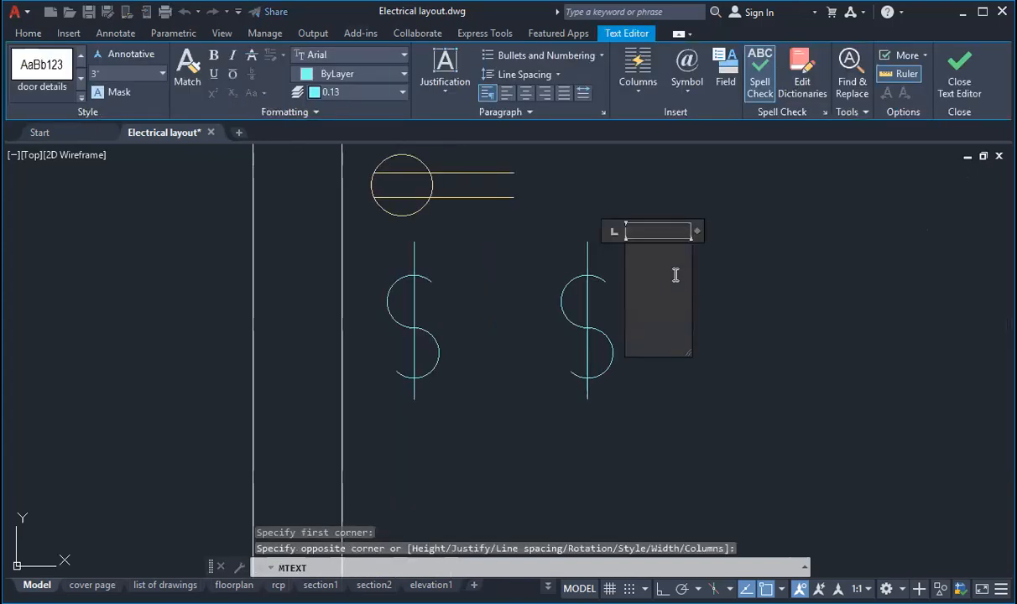
pyautogui.write('2')
pyautogui.click(713, 268)
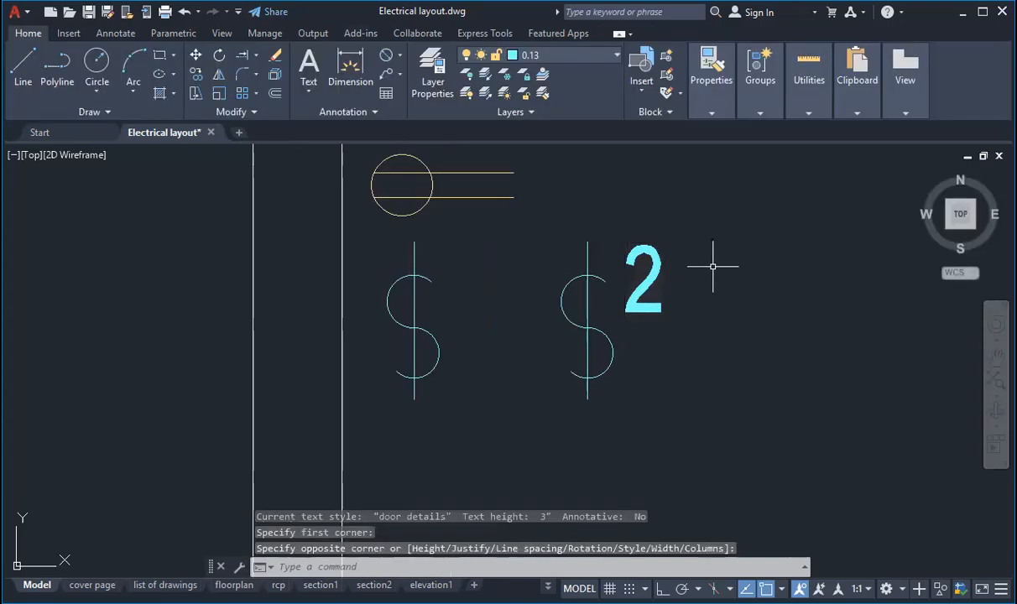
# Set the text height of the "2" to 1.5" and place it close beside the copied dollar symbol's upper curve.
pyautogui.click(650, 267)
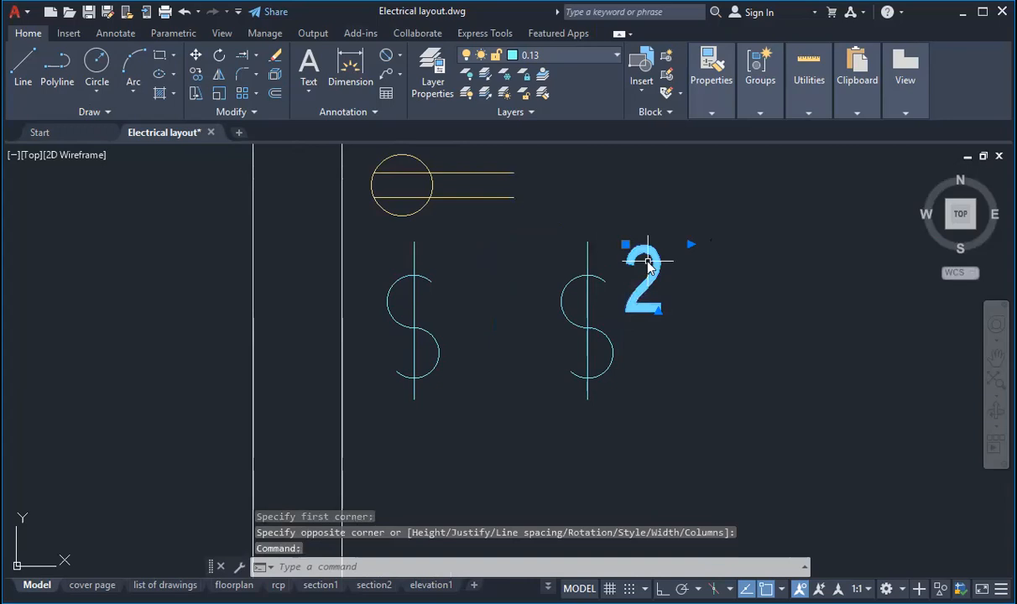
pyautogui.rightClick(651, 267)
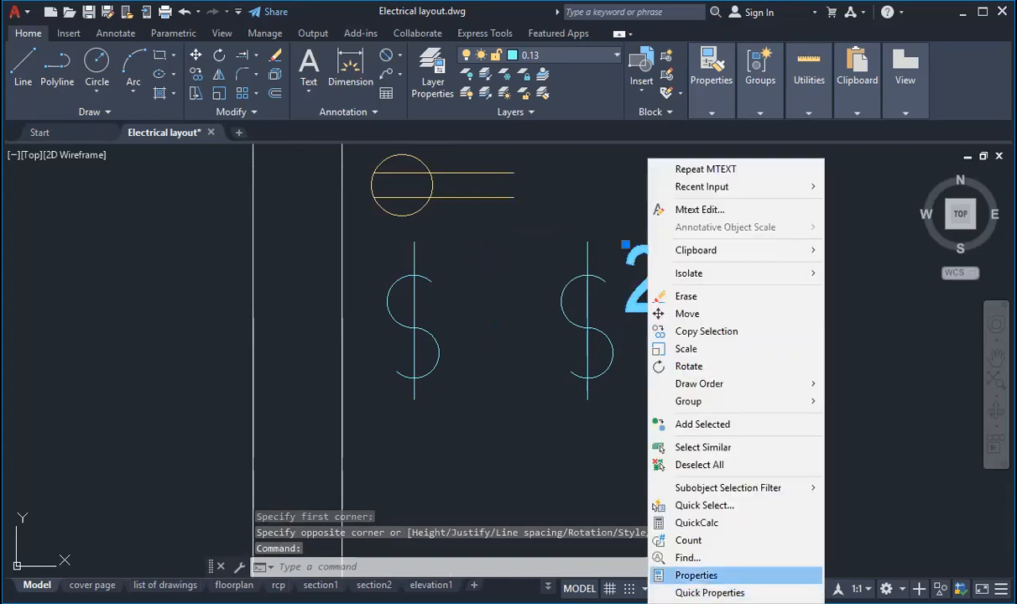
pyautogui.click(695, 575)
pyautogui.scroll(-5, 214, 268)
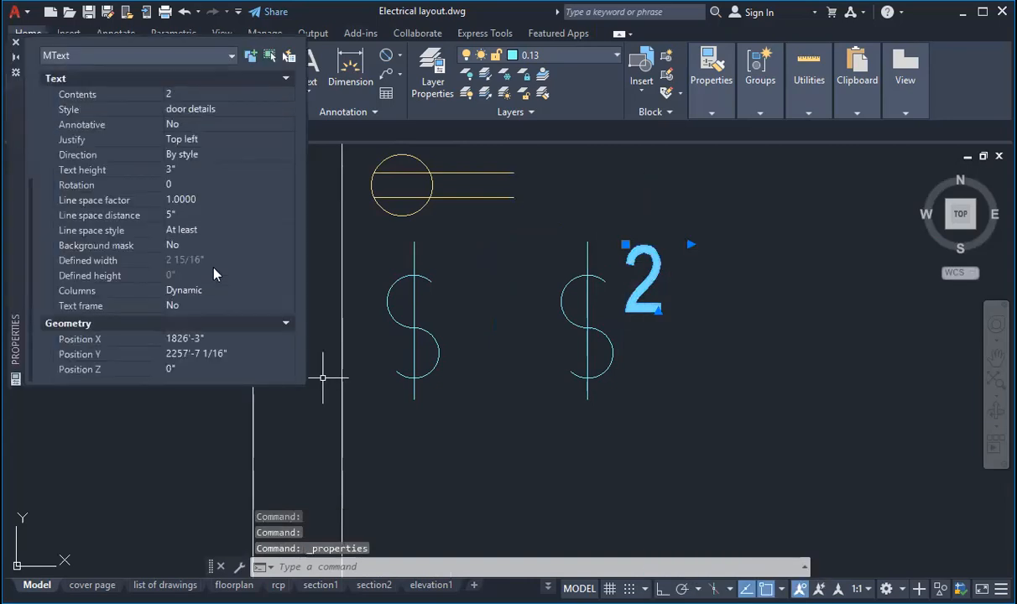
pyautogui.click(193, 170)
pyautogui.write('1.5"')
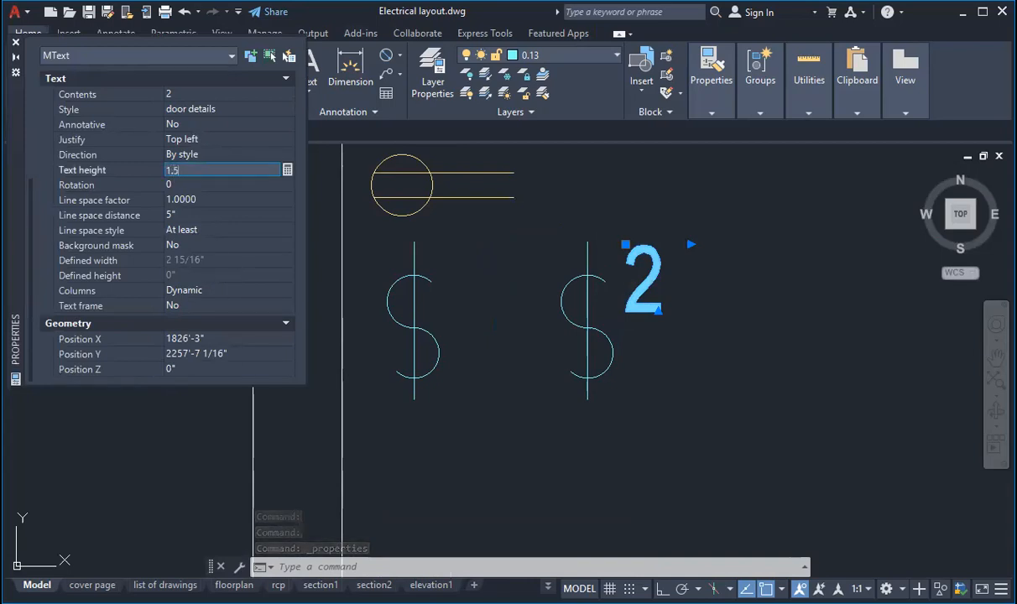
pyautogui.press('Return')
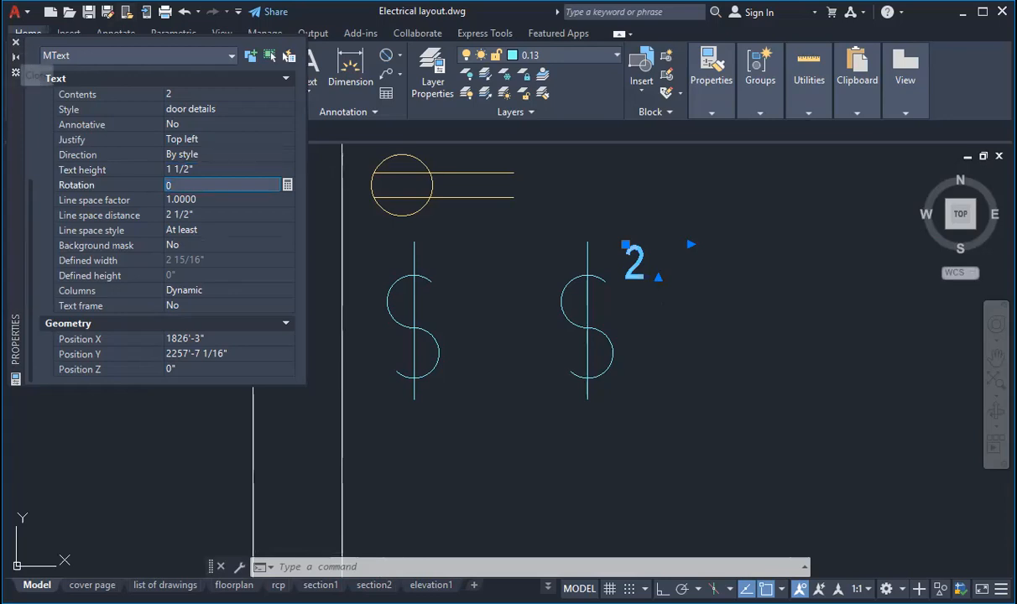
pyautogui.click(16, 41)
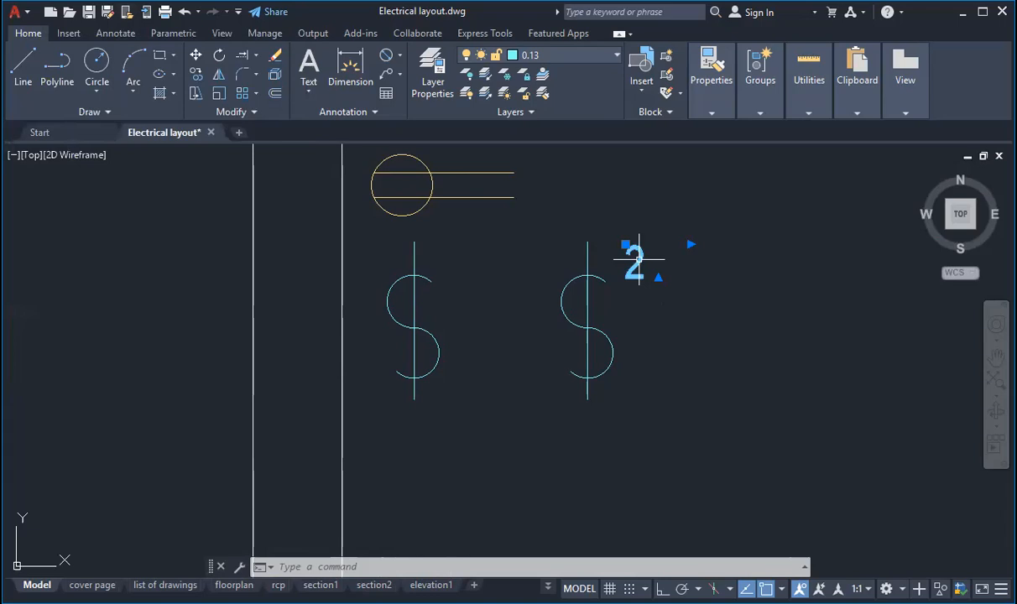
pyautogui.press('Escape')
pyautogui.scroll(-5, 671, 286)
pyautogui.scroll(3, 713, 349)
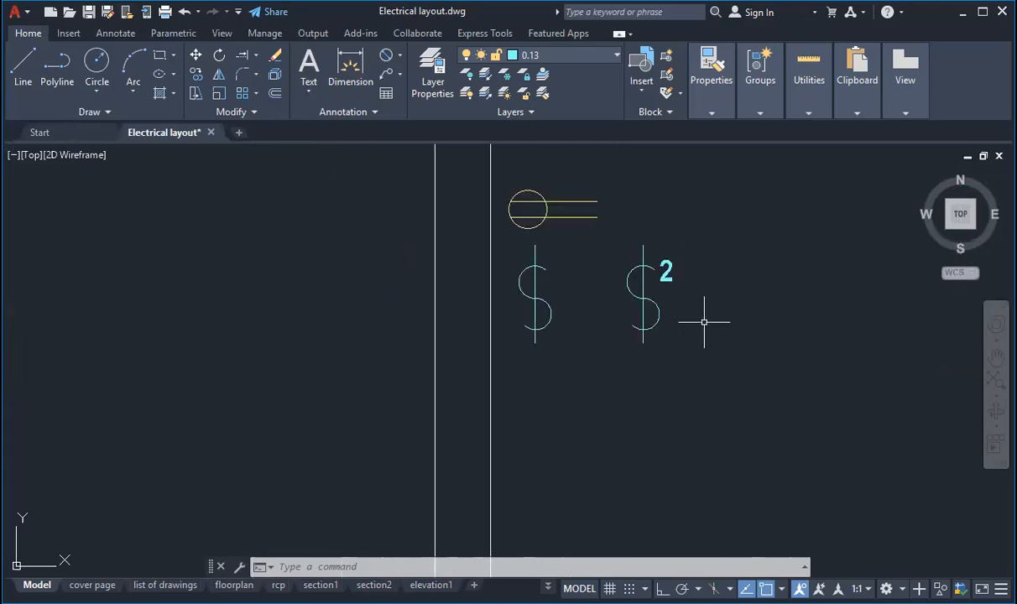
# Put both dollar symbols and the "2" text on the Electrical fixtures layer.
pyautogui.click(499, 241)
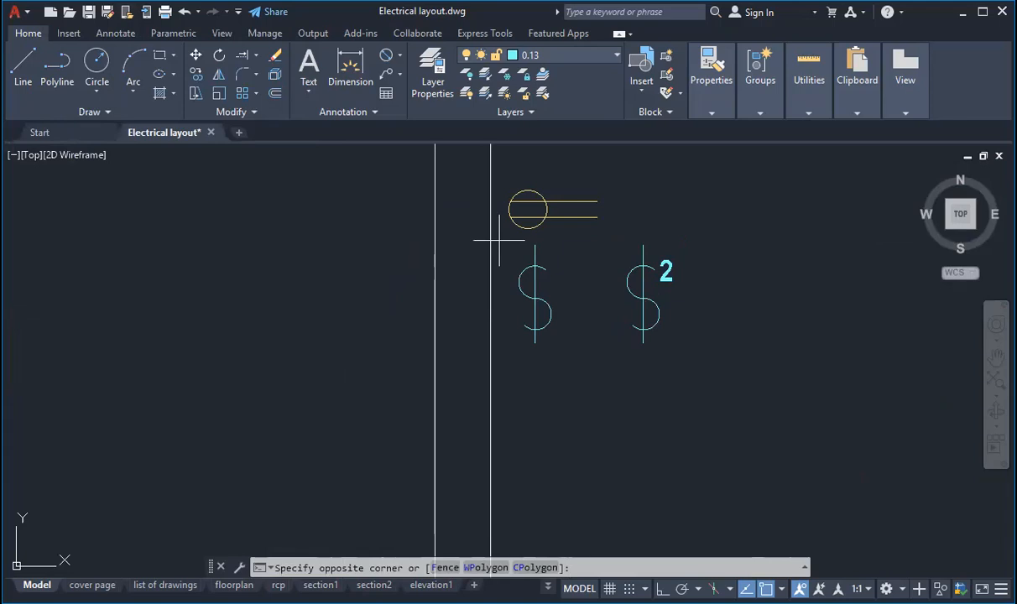
pyautogui.click(663, 352)
pyautogui.click(578, 52)
pyautogui.scroll(-5, 537, 271)
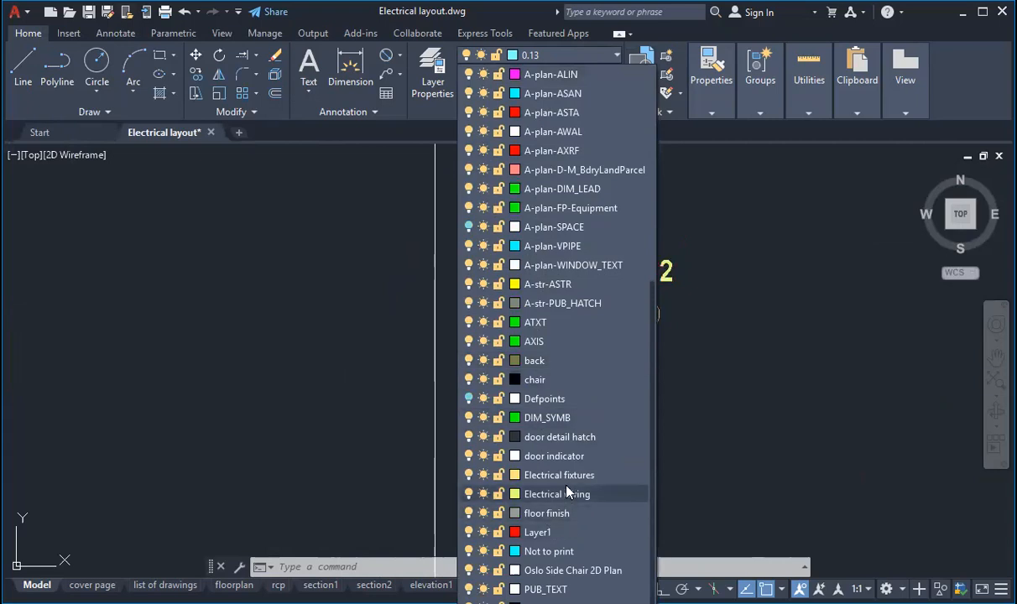
pyautogui.click(571, 476)
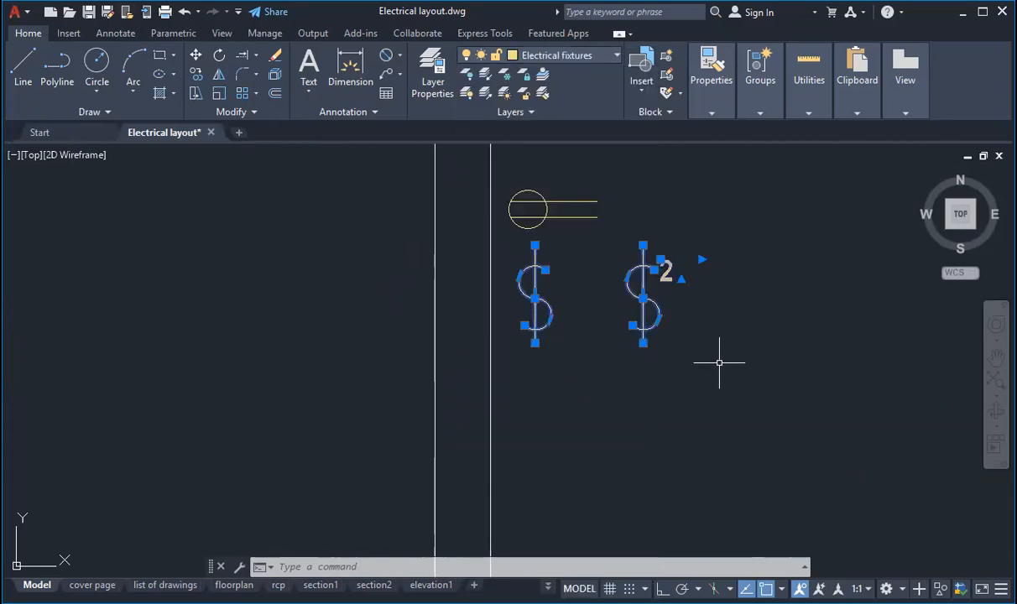
pyautogui.press('Escape')
pyautogui.press('Escape')
# Define the plain dollar symbol's curve and vertical line as a block named "Switch".
pyautogui.scroll(-4, 377, 352)
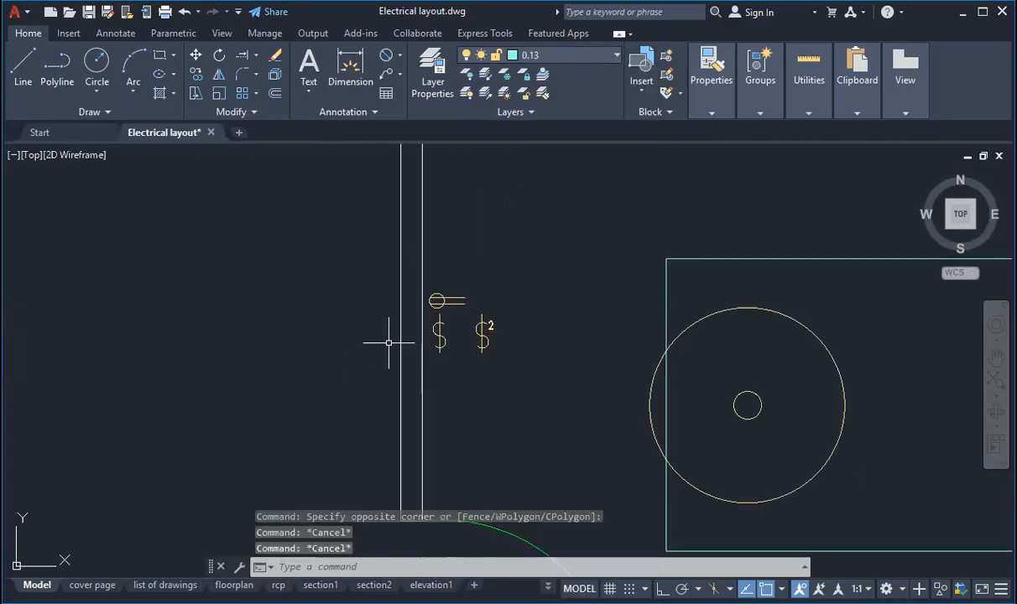
pyautogui.scroll(4, 381, 343)
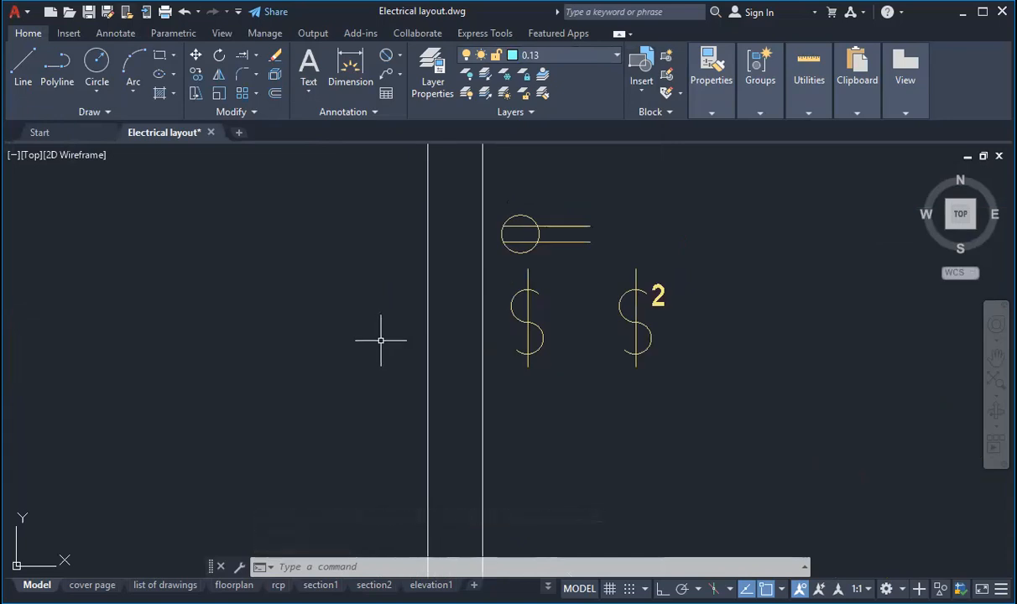
pyautogui.write('BLOCK')
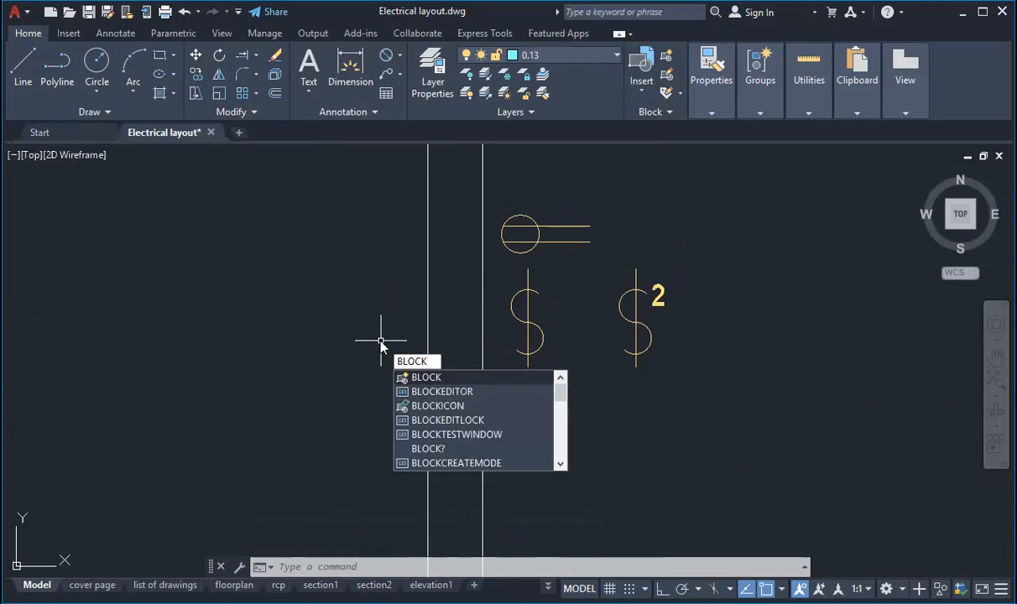
pyautogui.press('Return')
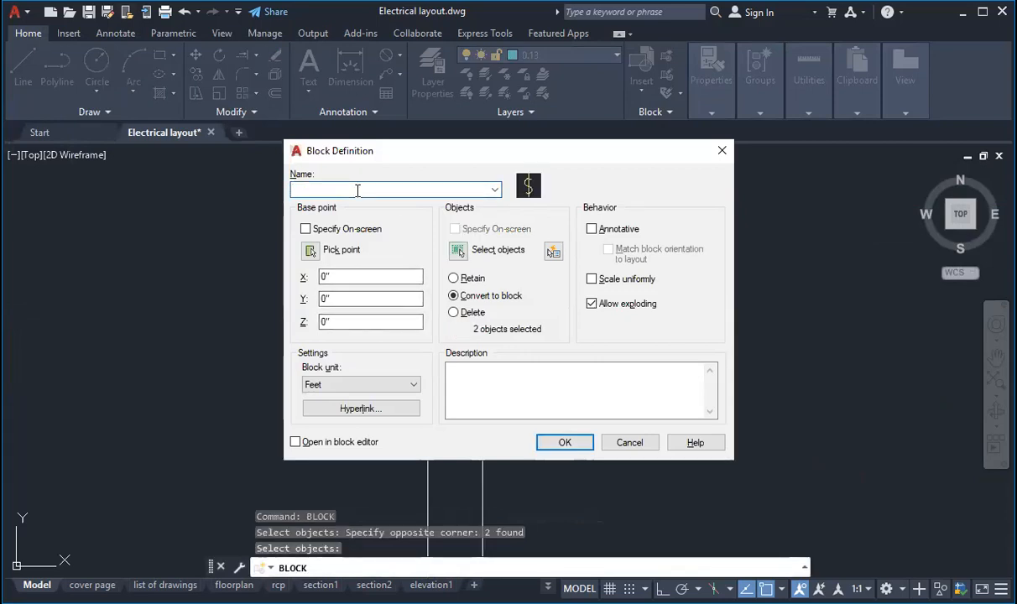
pyautogui.write('Switch')
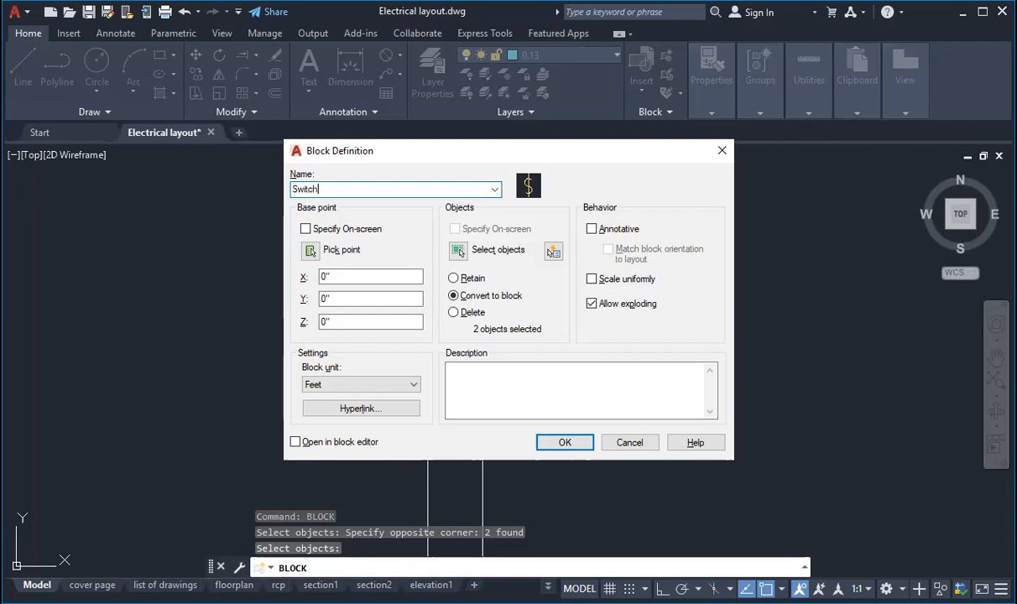
pyautogui.click(564, 444)
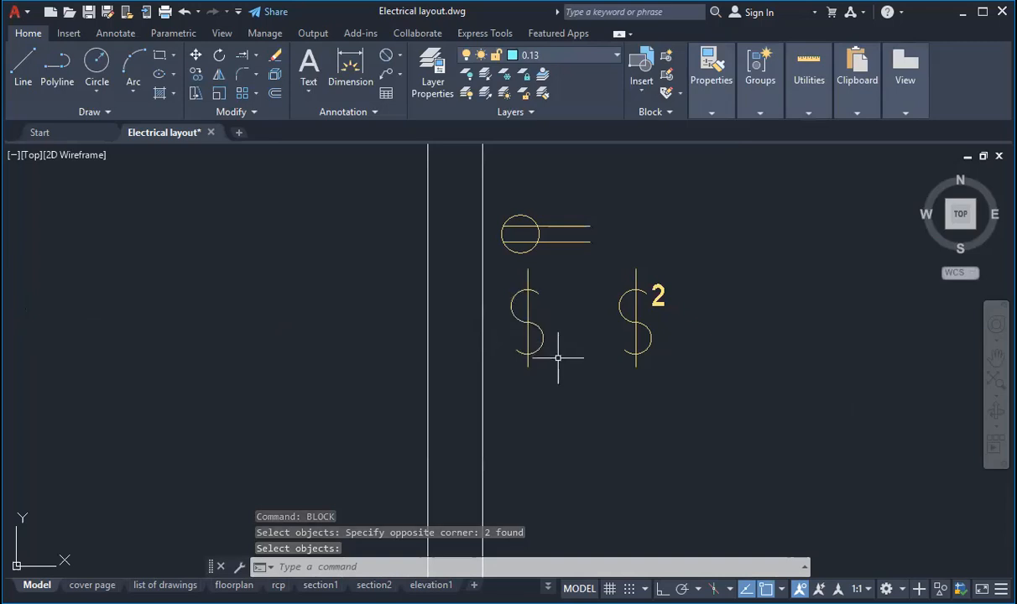
# Define the dollar symbol with the "2" as a block named "2 way switch".
pyautogui.press('Return')
pyautogui.press('Return')
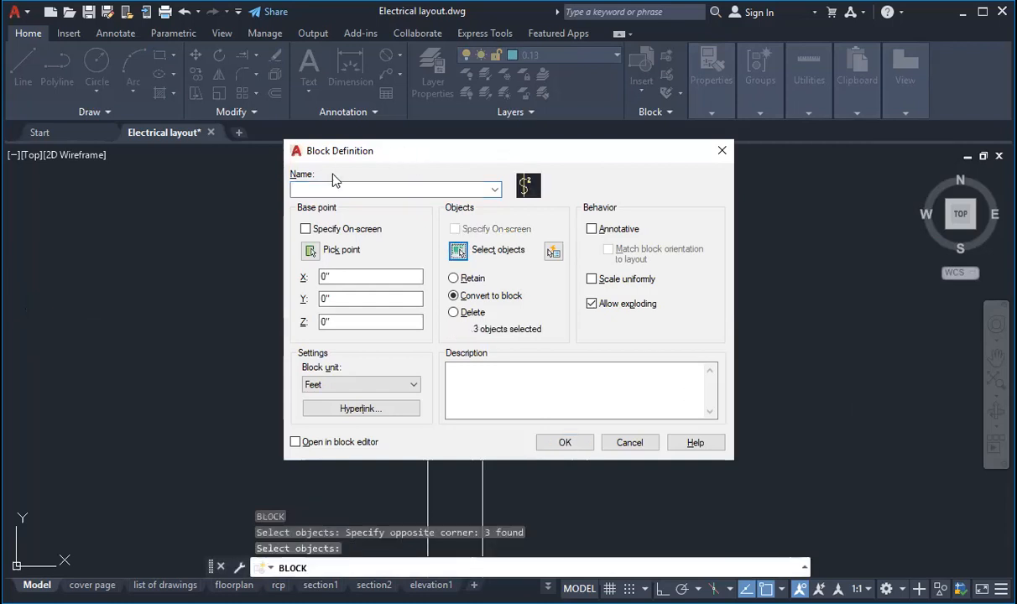
pyautogui.click(334, 189)
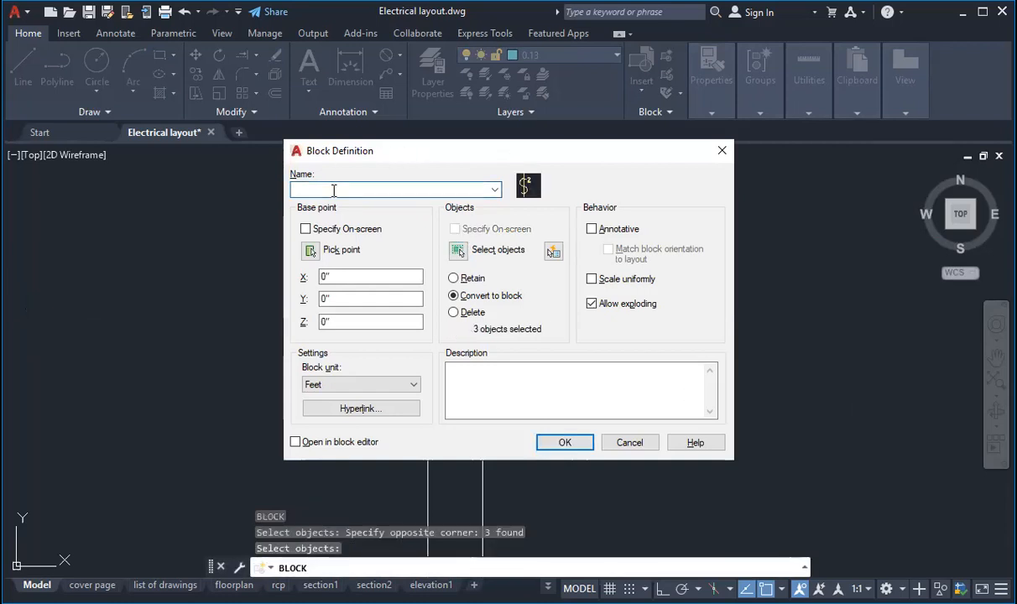
pyautogui.write('2w')
pyautogui.press('BackSpace')
pyautogui.write('way switch')
pyautogui.press('Return')
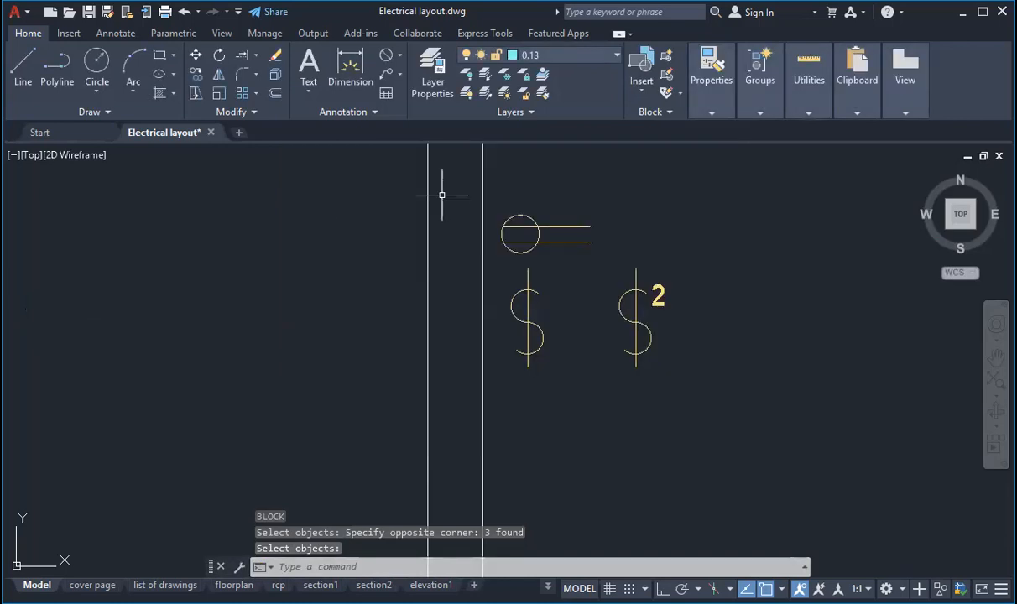
# Open the 2 way switch block for in-place editing with all nested objects selected automatically.
pyautogui.scroll(-4, 413, 267)
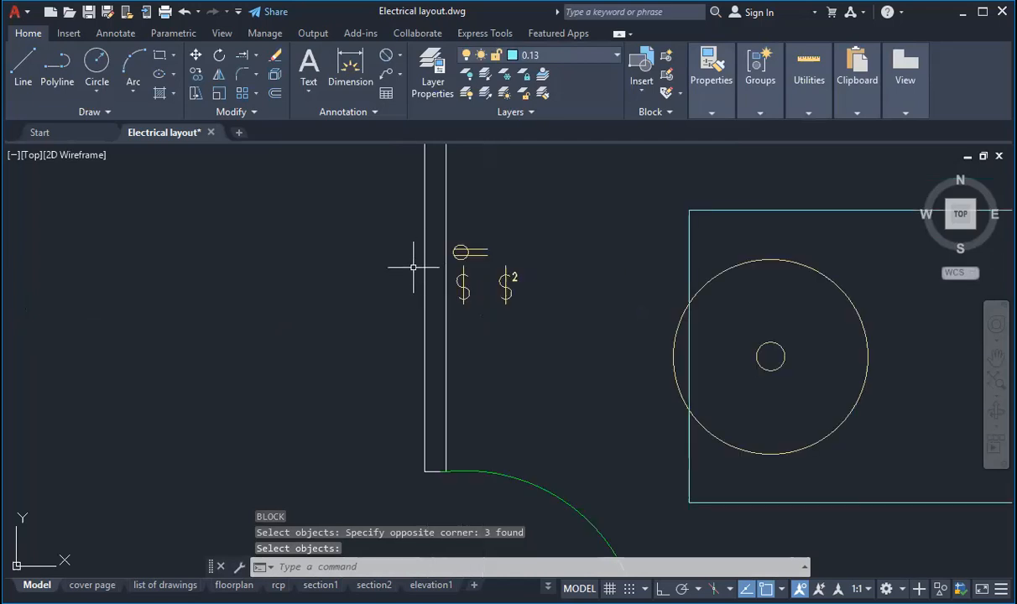
pyautogui.scroll(-2, 413, 267)
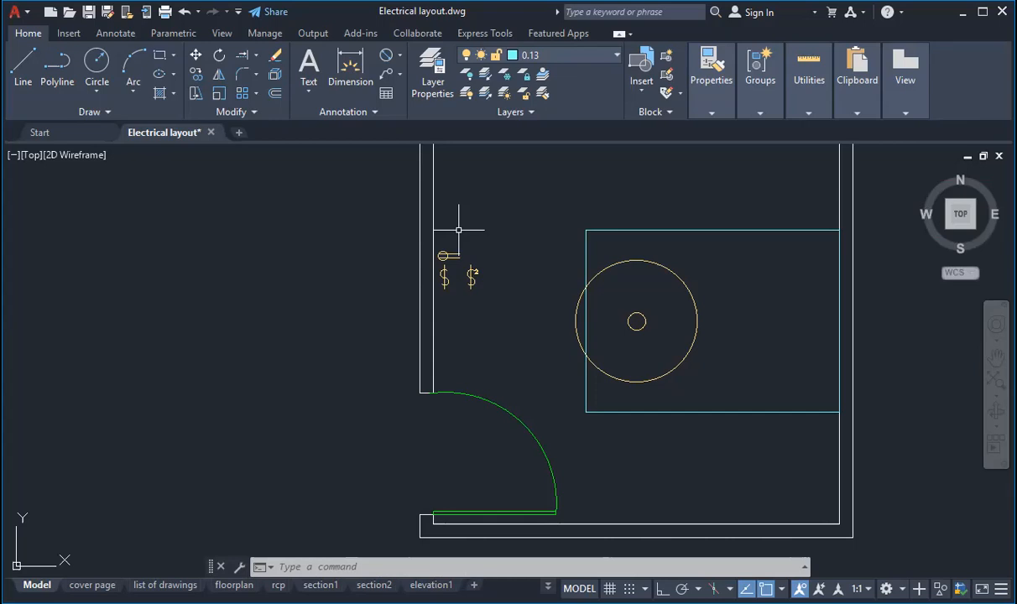
pyautogui.scroll(5, 507, 285)
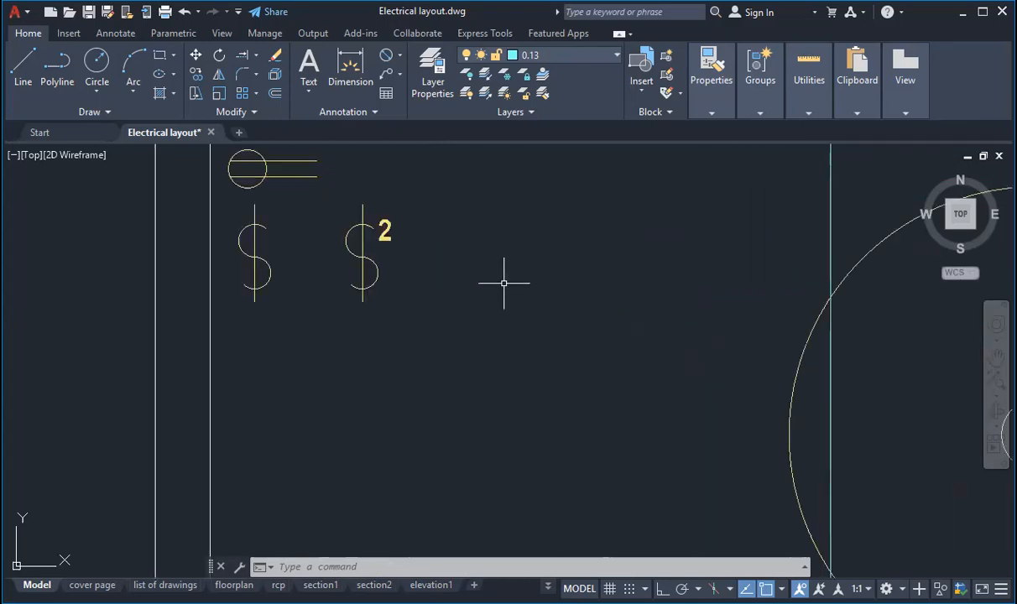
pyautogui.click(352, 227)
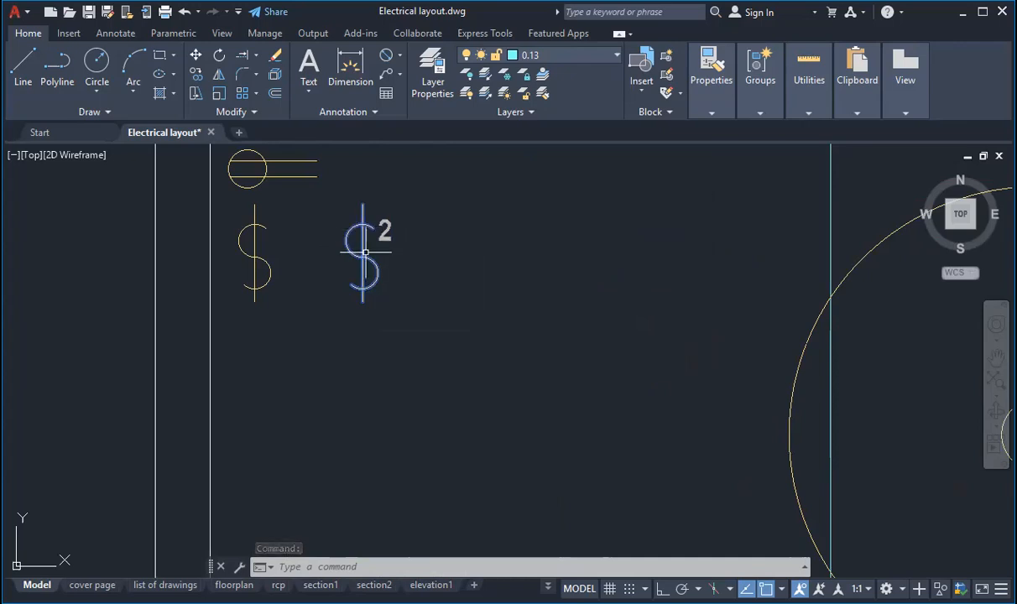
pyautogui.rightClick(367, 253)
pyautogui.moveTo(374, 244)
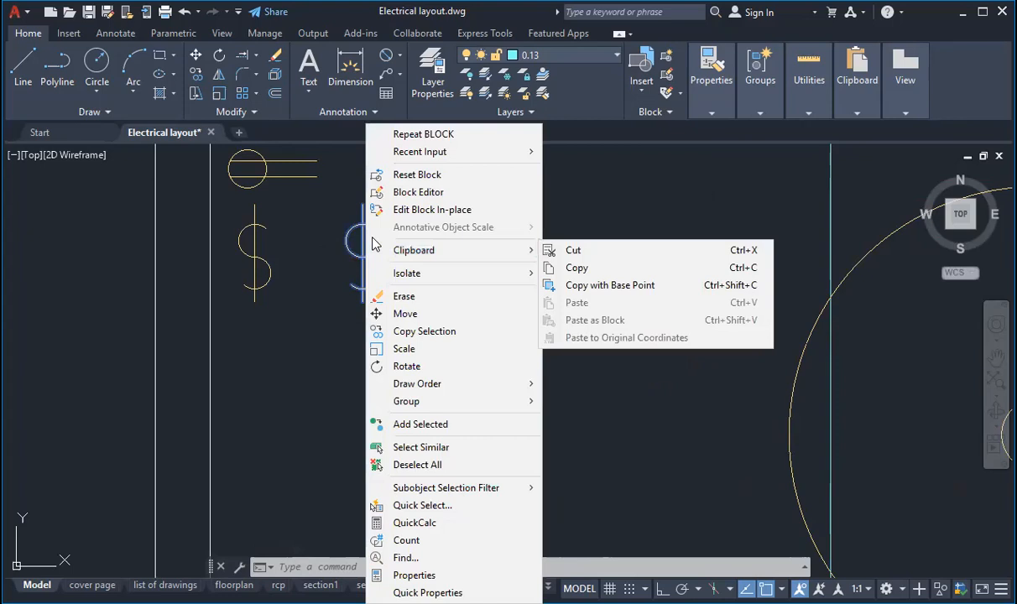
pyautogui.click(446, 216)
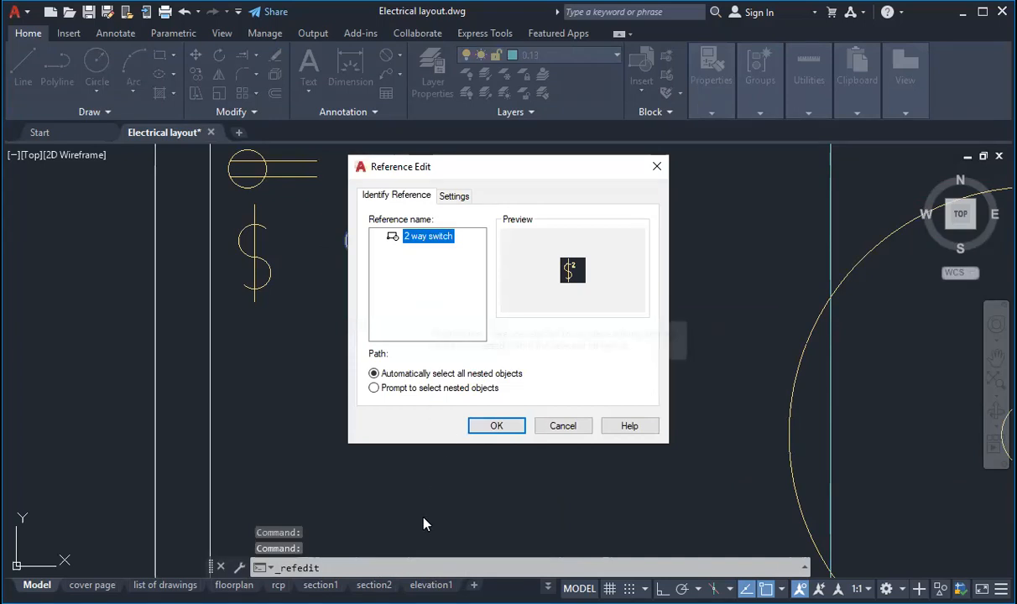
pyautogui.click(496, 430)
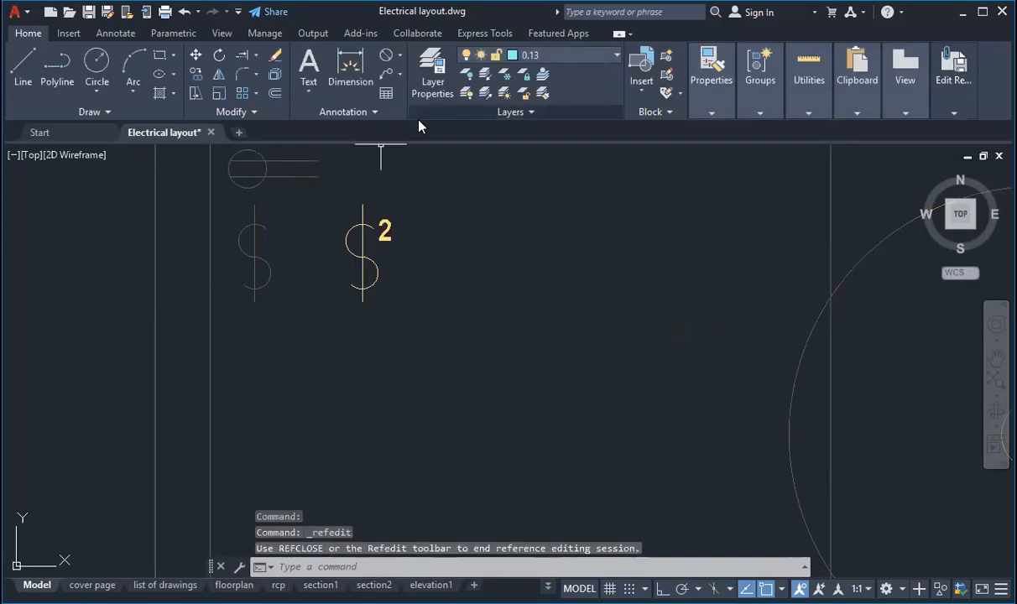
# Open the properties of the "2" text inside the 2 way switch block.
pyautogui.scroll(4, 389, 225)
pyautogui.click(390, 226)
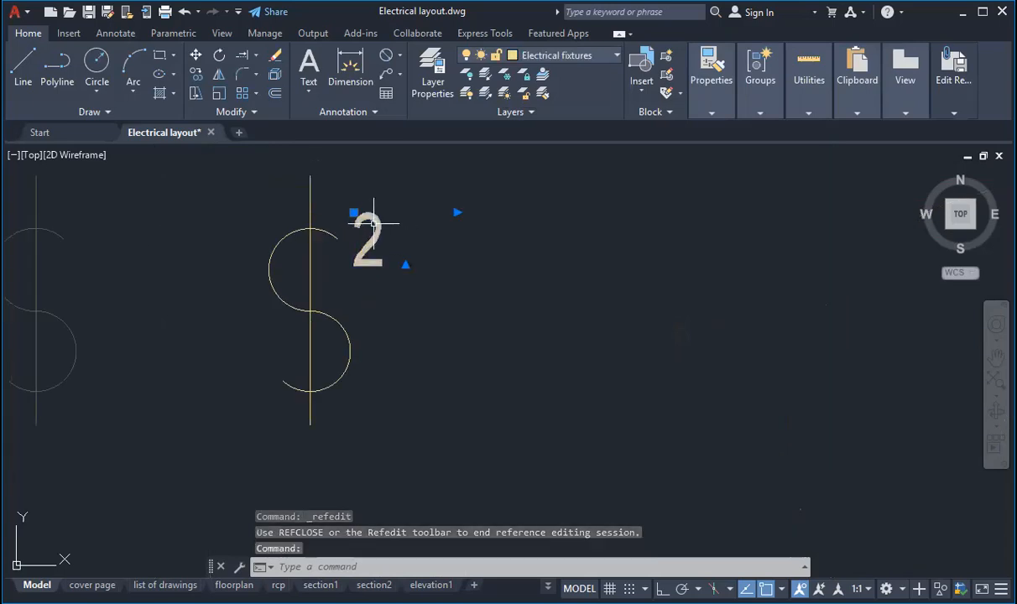
pyautogui.rightClick(374, 223)
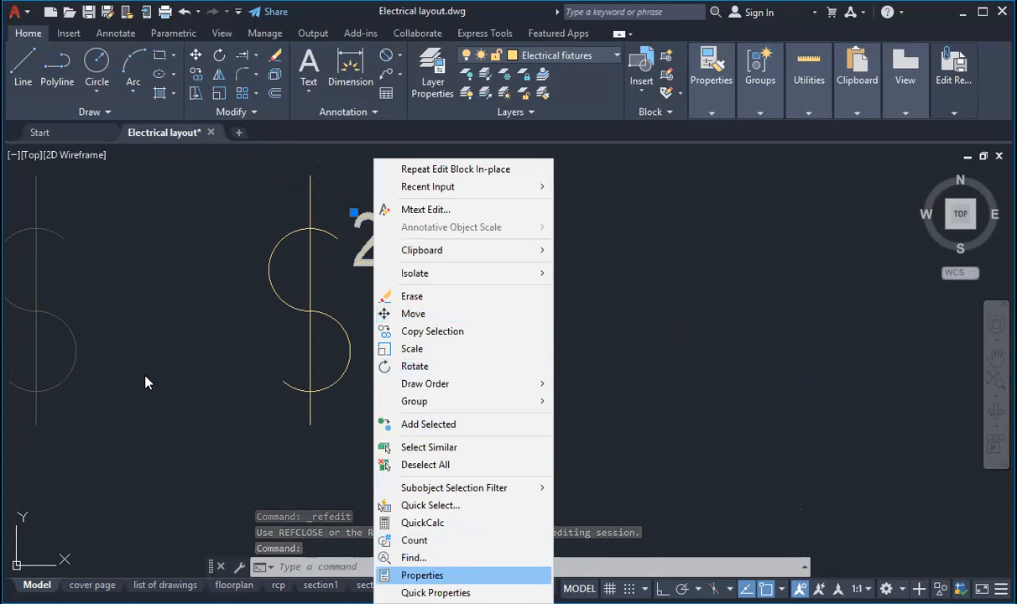
# Set the text height of the "2" beside the switch symbol to 2.5".
pyautogui.press('Return')
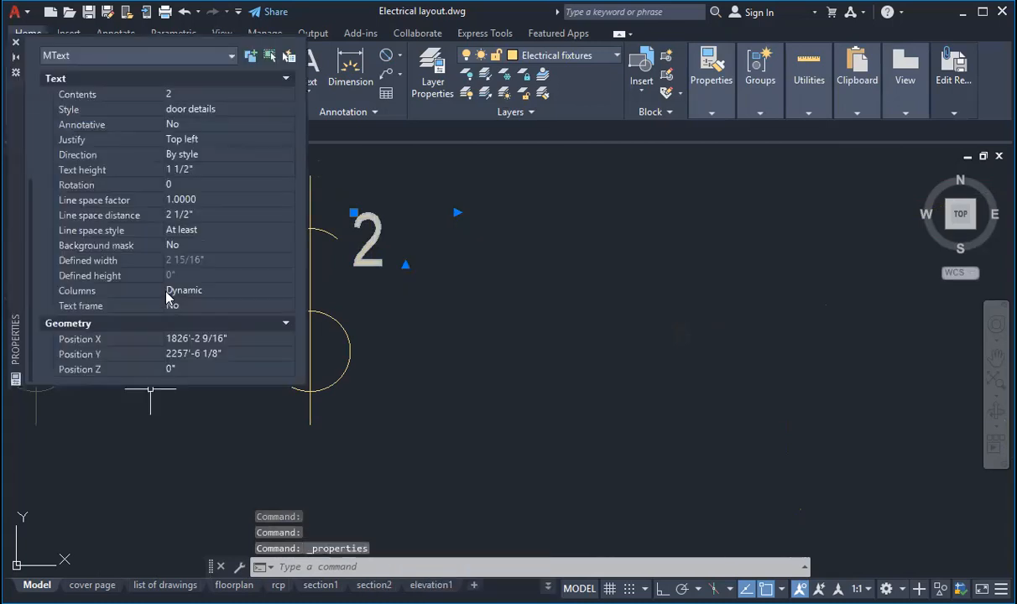
pyautogui.click(216, 170)
pyautogui.write('2')
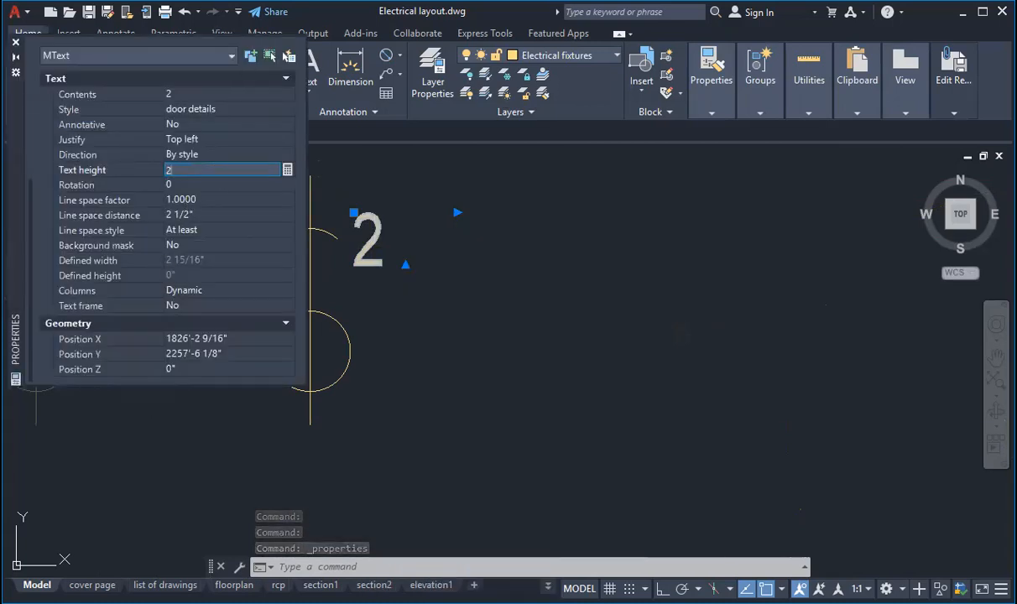
pyautogui.write('.5"')
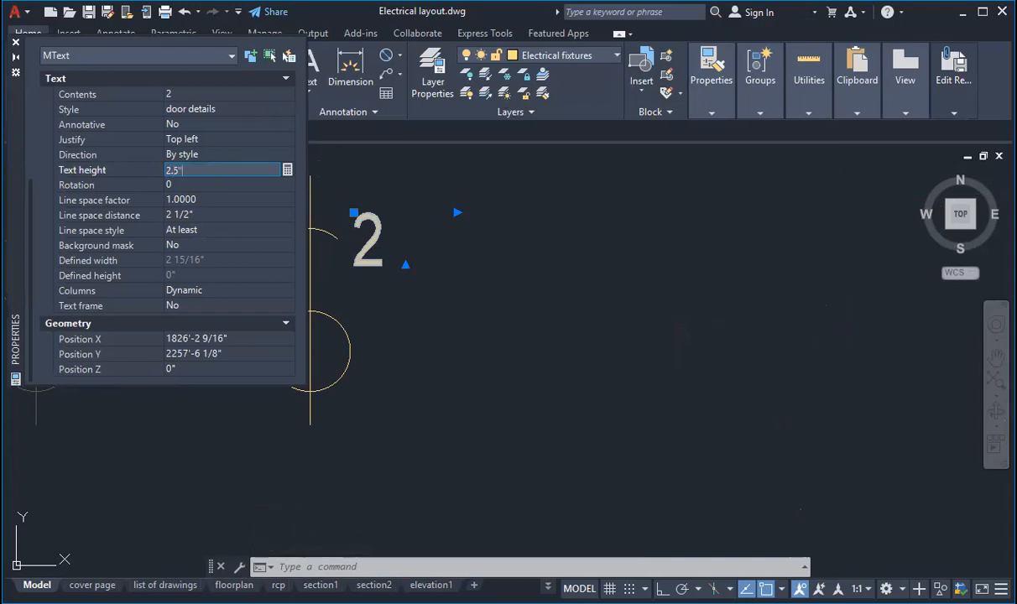
pyautogui.press('Tab')
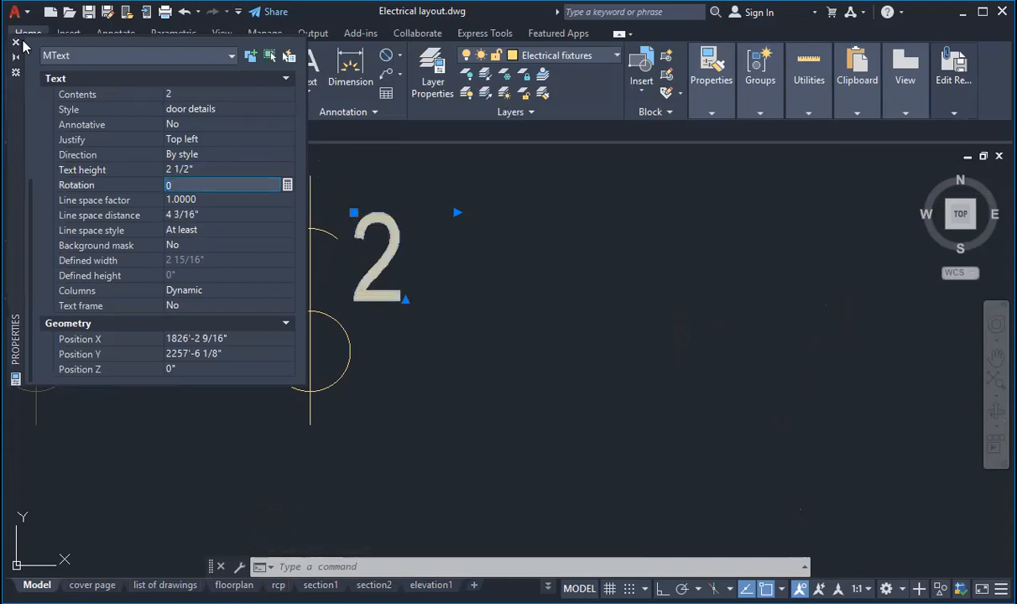
pyautogui.click(18, 46)
pyautogui.scroll(-3, 475, 291)
pyautogui.press('Escape')
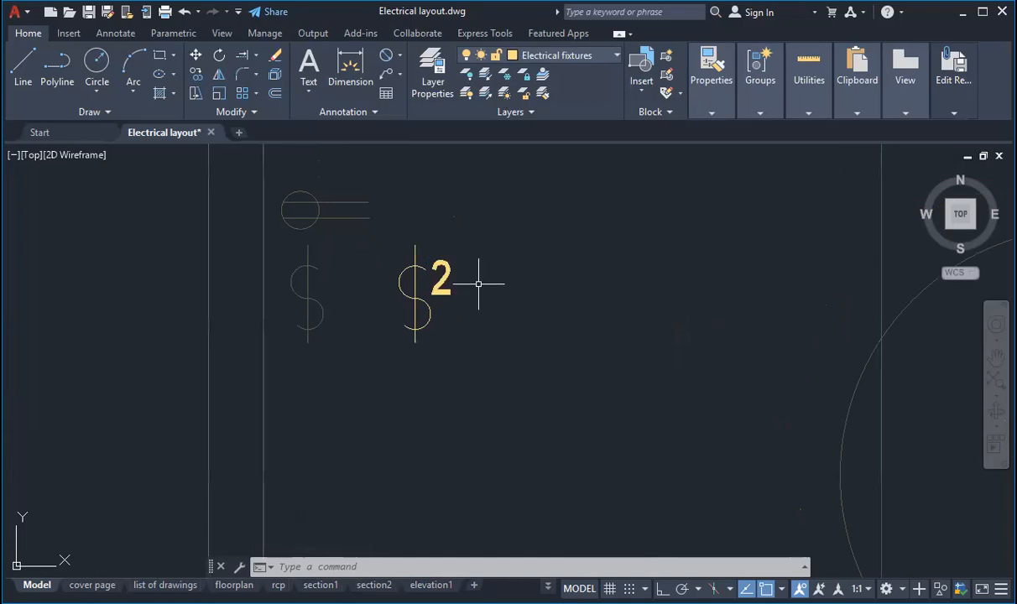
# Move the "2" slightly upward beside the switch symbol and save the in-place block edits.
pyautogui.click(451, 270)
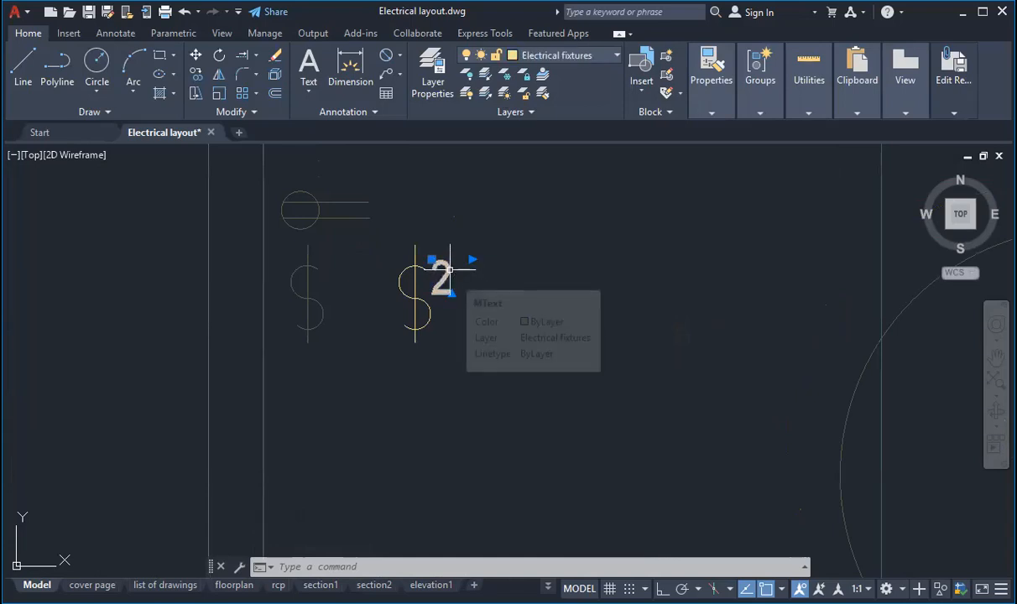
pyautogui.press('Escape')
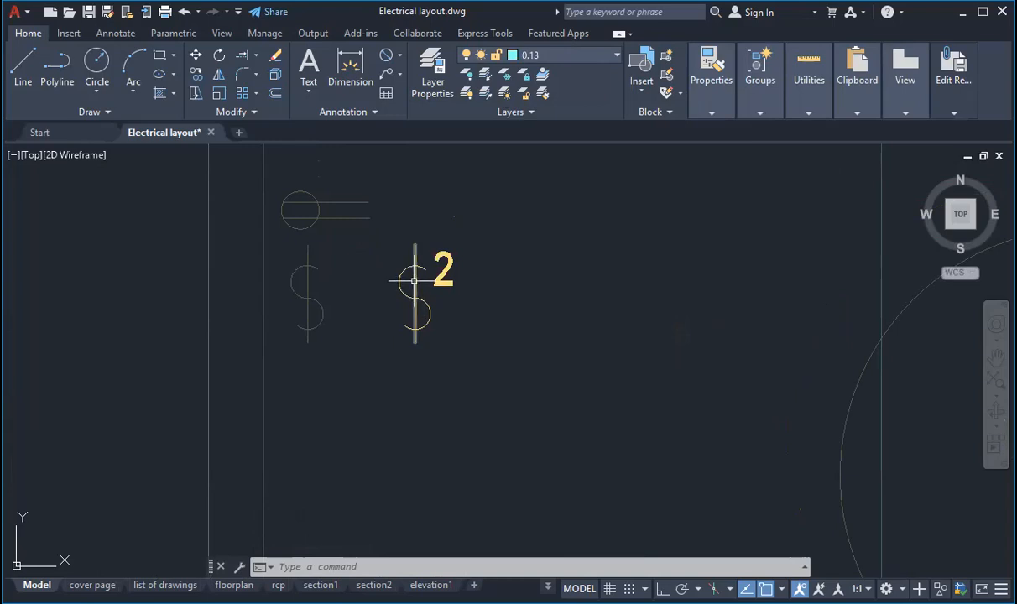
pyautogui.rightClick(414, 280)
pyautogui.moveTo(472, 328)
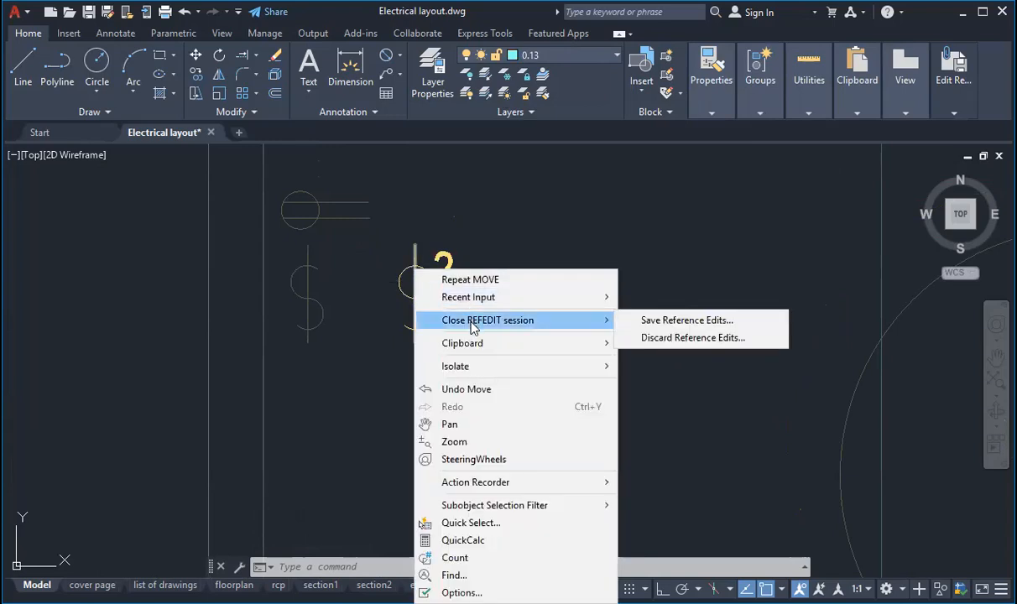
pyautogui.click(666, 323)
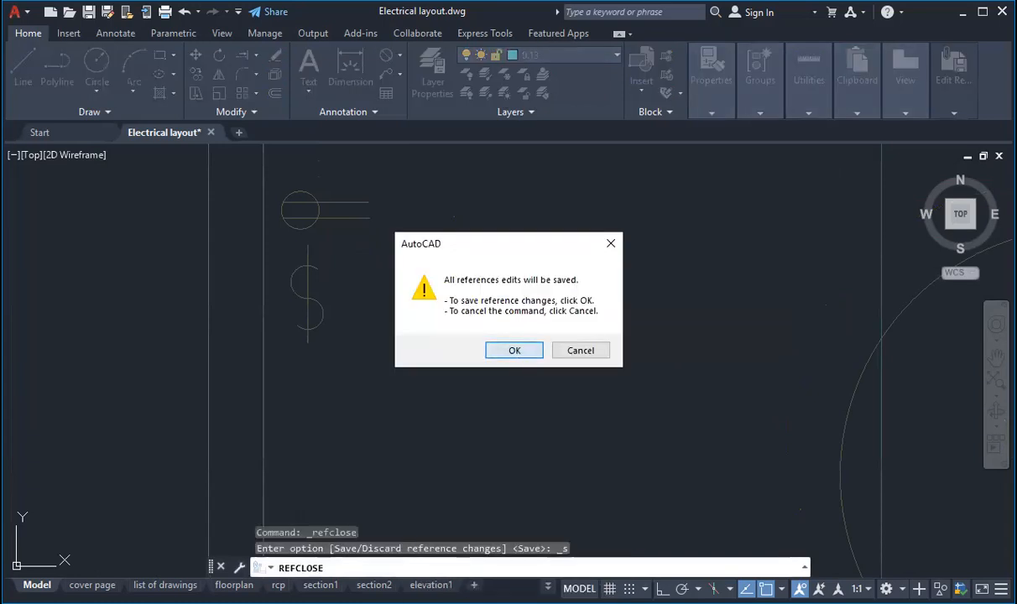
pyautogui.click(515, 351)
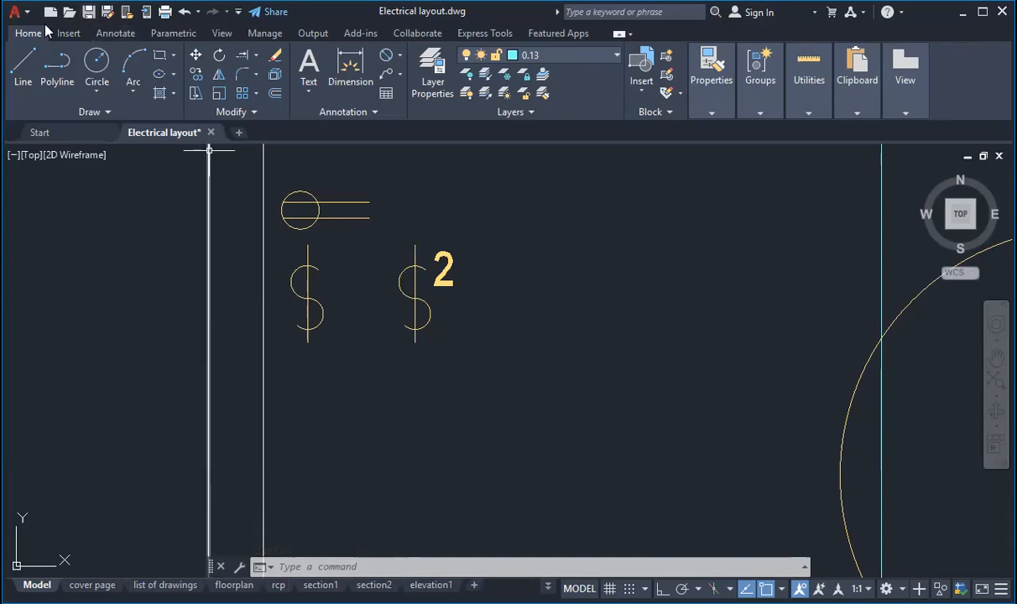
pyautogui.click(417, 298)
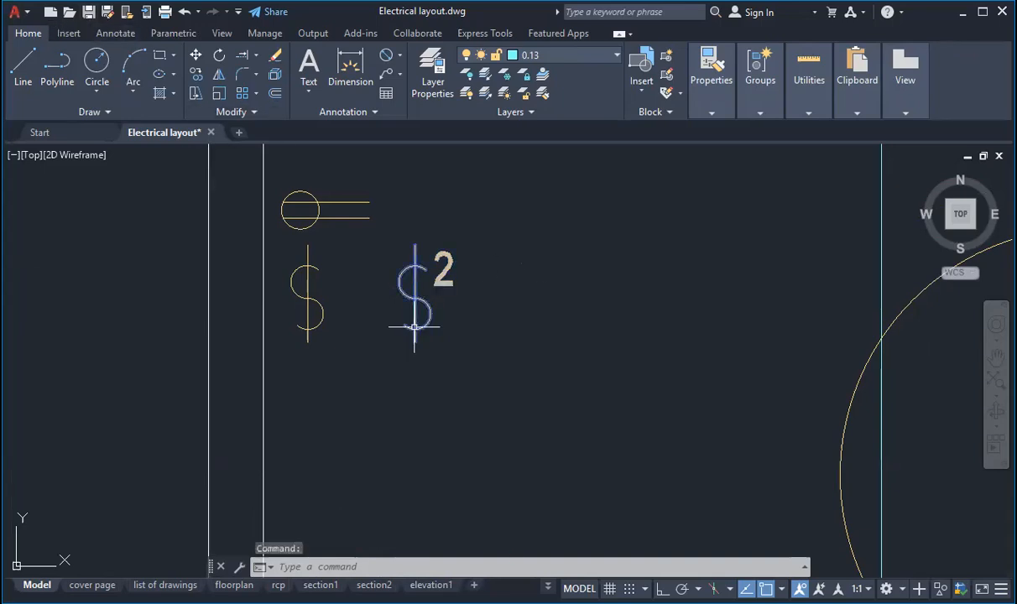
pyautogui.scroll(-5, 368, 298)
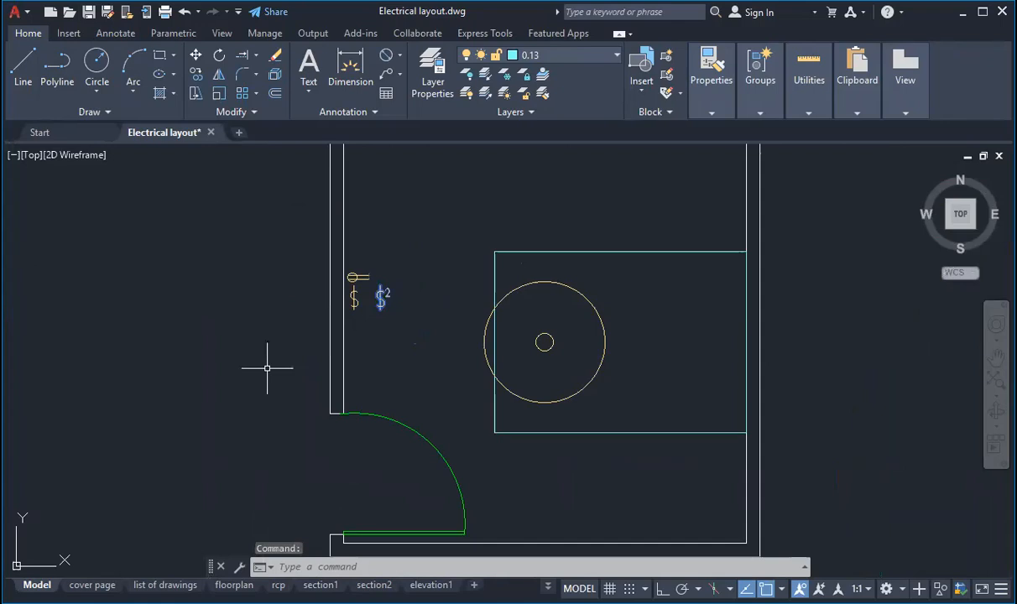
pyautogui.press('Escape')
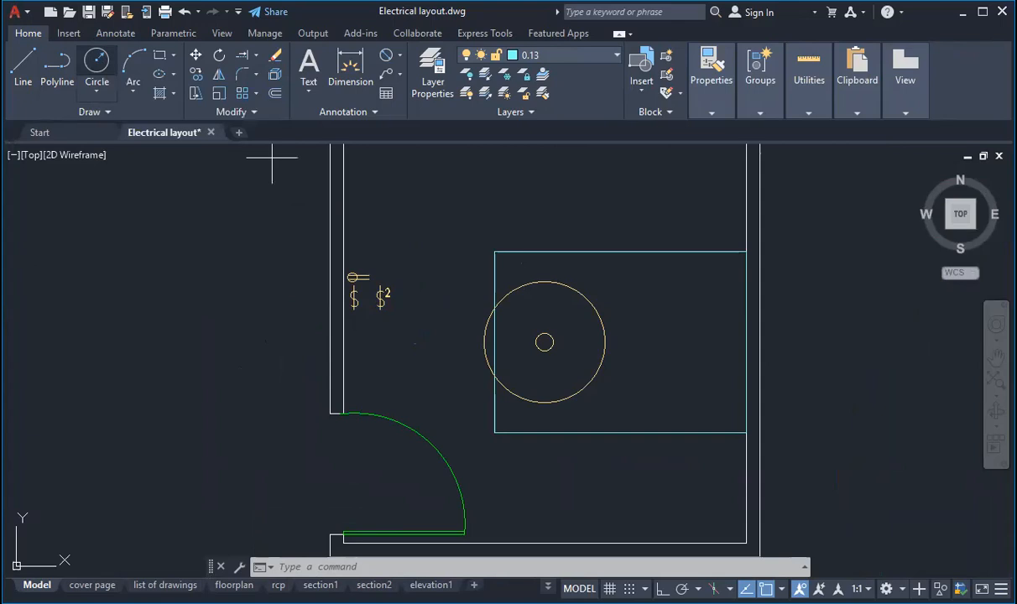
# Draw a circle with a radius of about 3 13/16" outside the room's left wall, beside the switch symbols.
pyautogui.scroll(2, 309, 323)
pyautogui.click(269, 281)
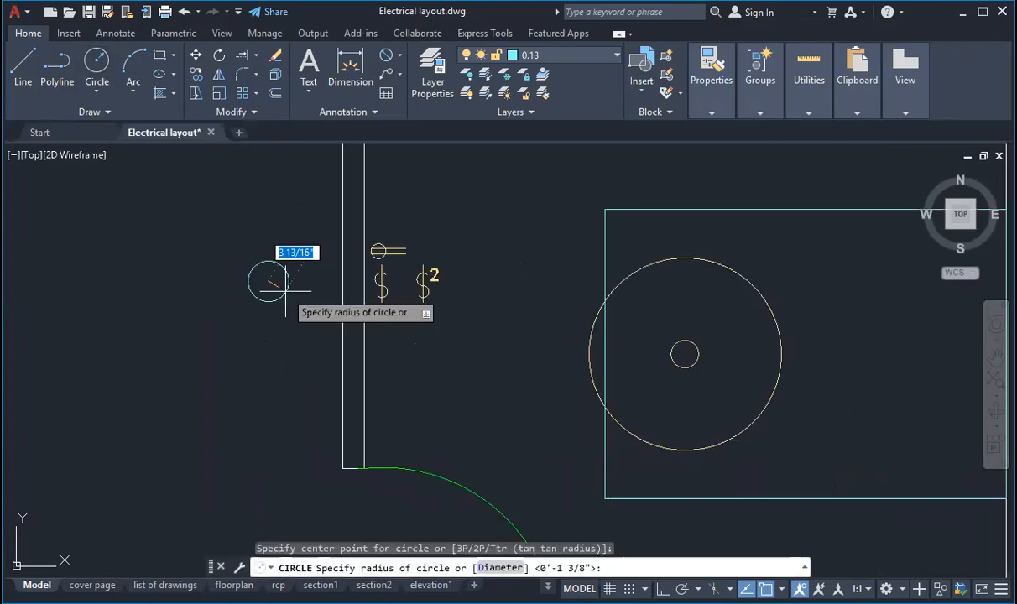
pyautogui.click(285, 291)
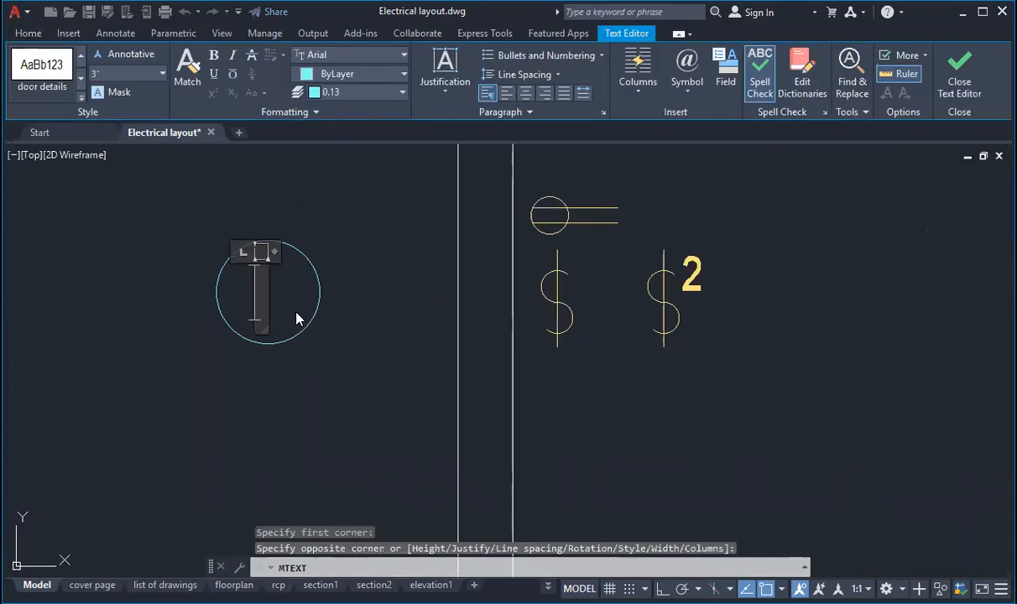
# Add the multiline text "R" inside the new circle and move it closer to the circle's centre.
pyautogui.write('R')
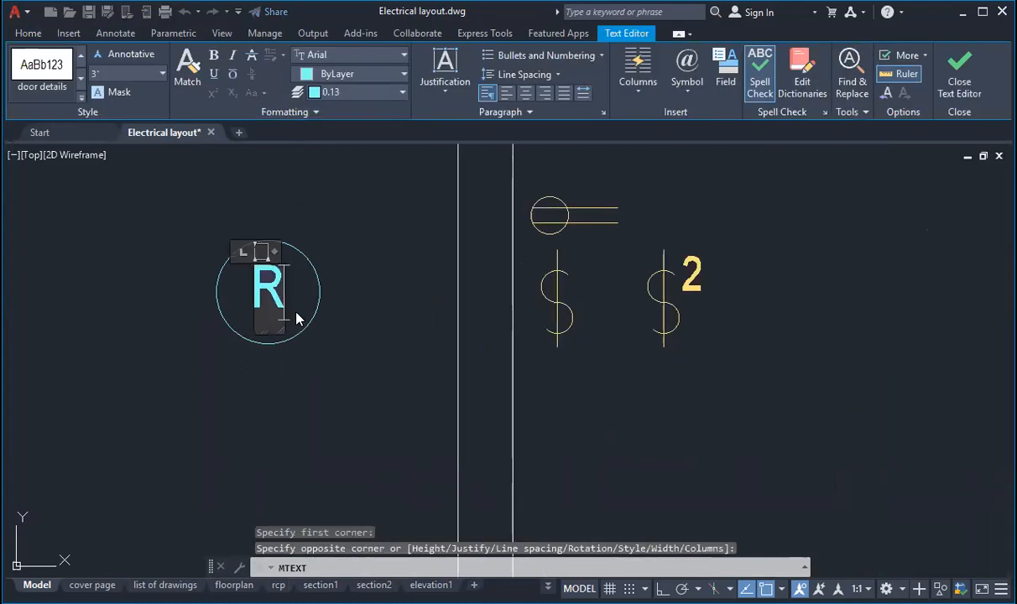
pyautogui.click(320, 249)
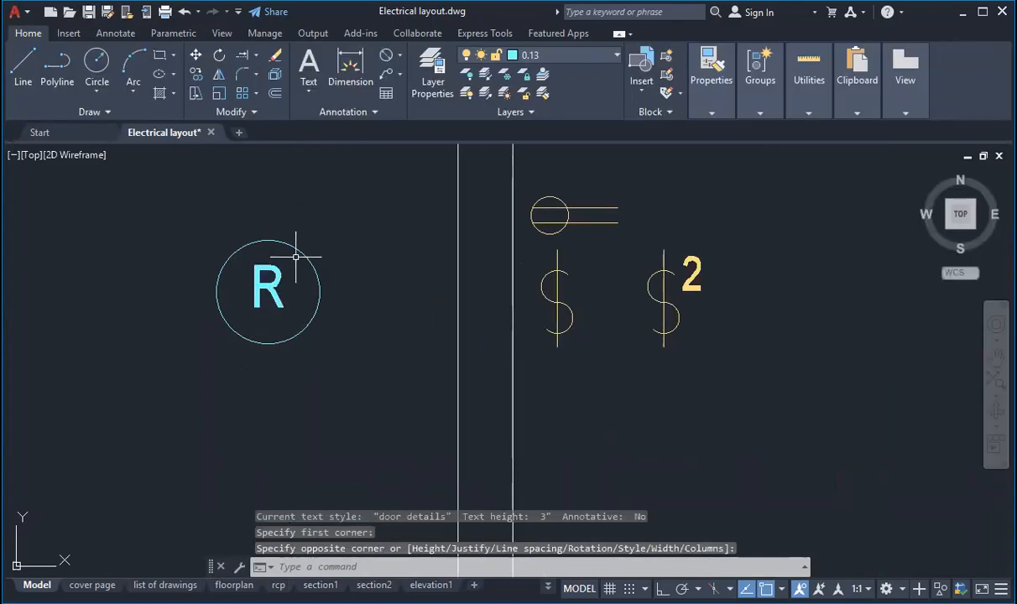
pyautogui.click(260, 285)
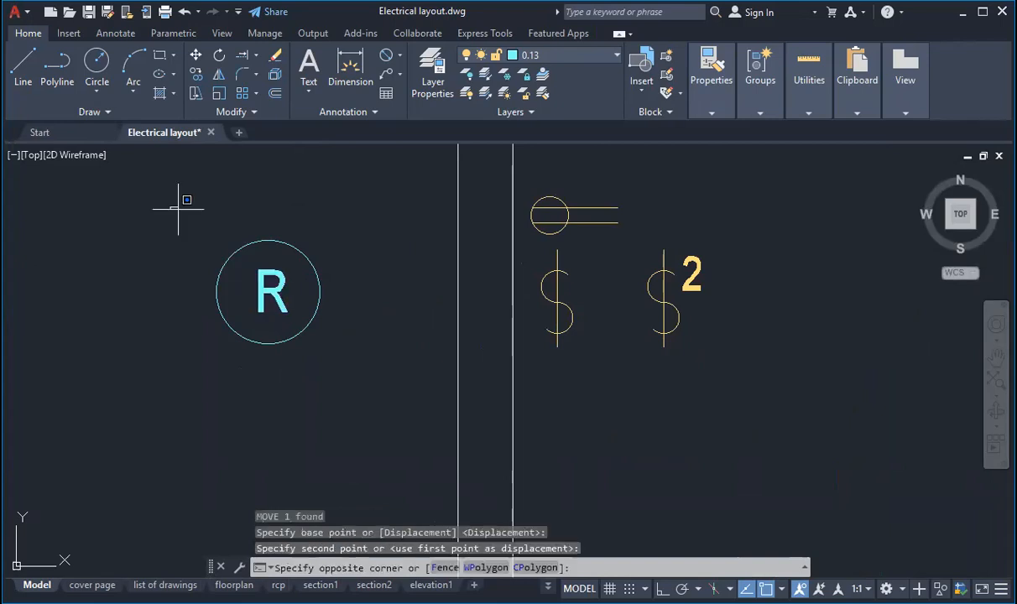
# Assign the circle and its letter R to the Electrical fixtures layer.
pyautogui.click(369, 382)
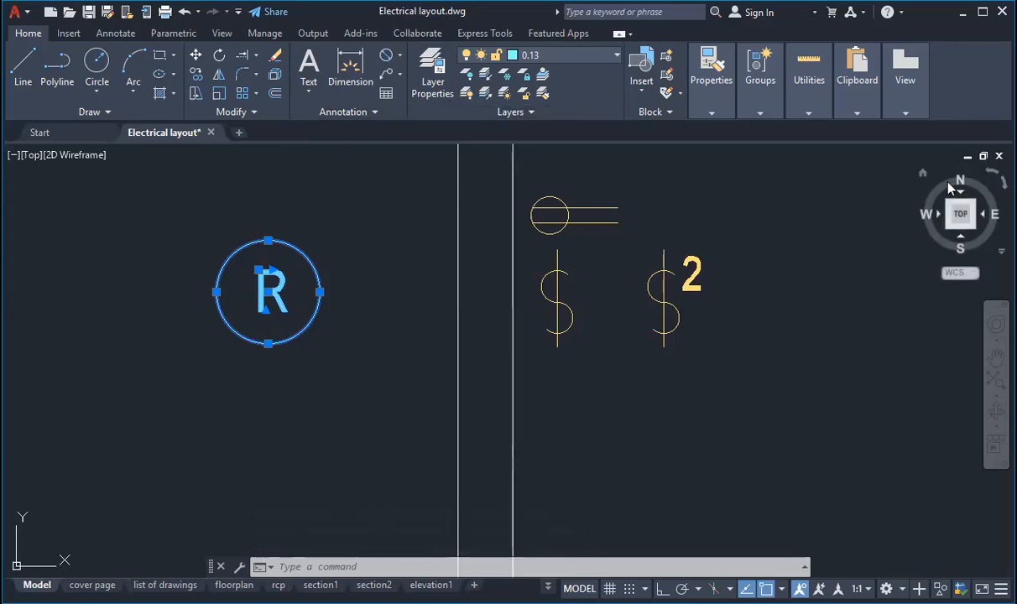
pyautogui.click(550, 54)
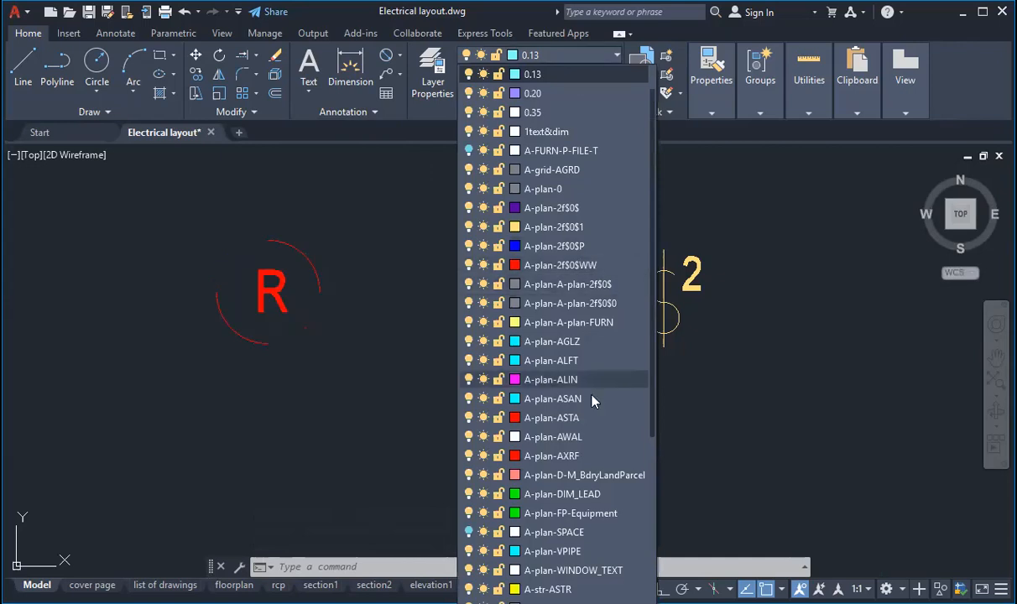
pyautogui.scroll(-3, 587, 399)
pyautogui.scroll(-2, 597, 411)
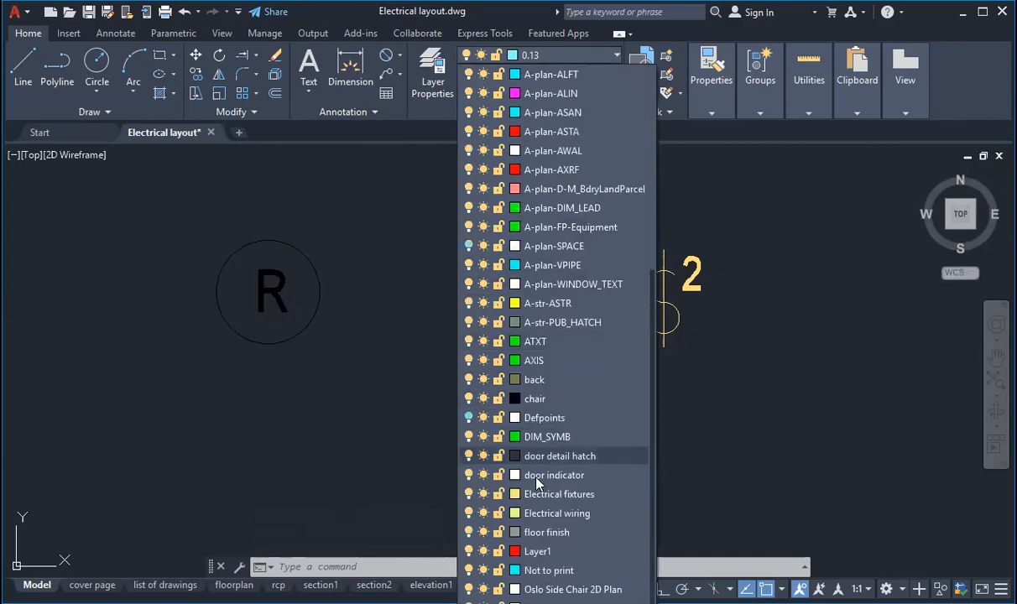
pyautogui.click(551, 496)
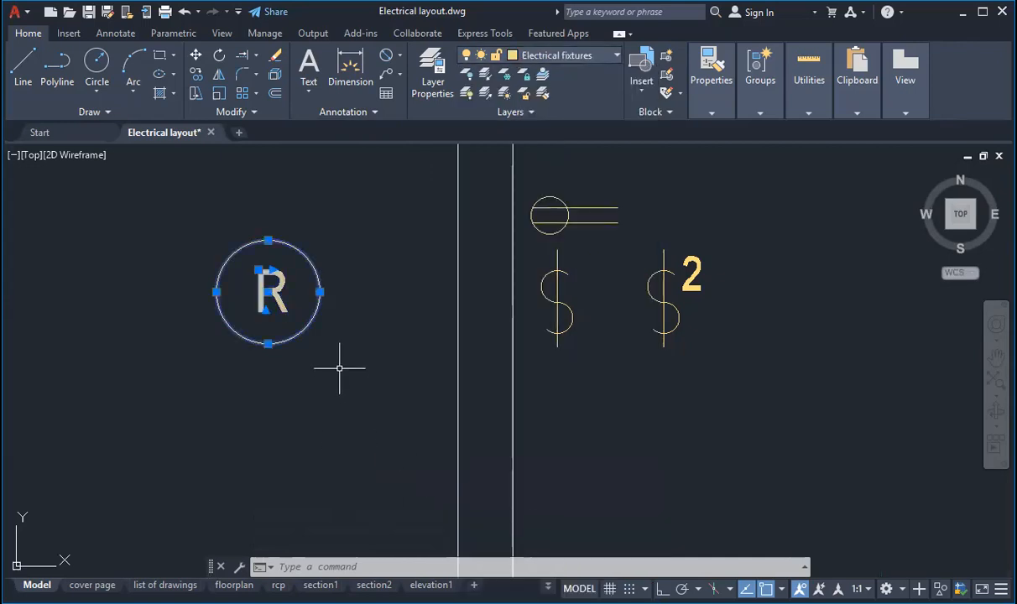
# Convert the circle and its letter R into a block named "Fan regulator".
pyautogui.rightClick(285, 298)
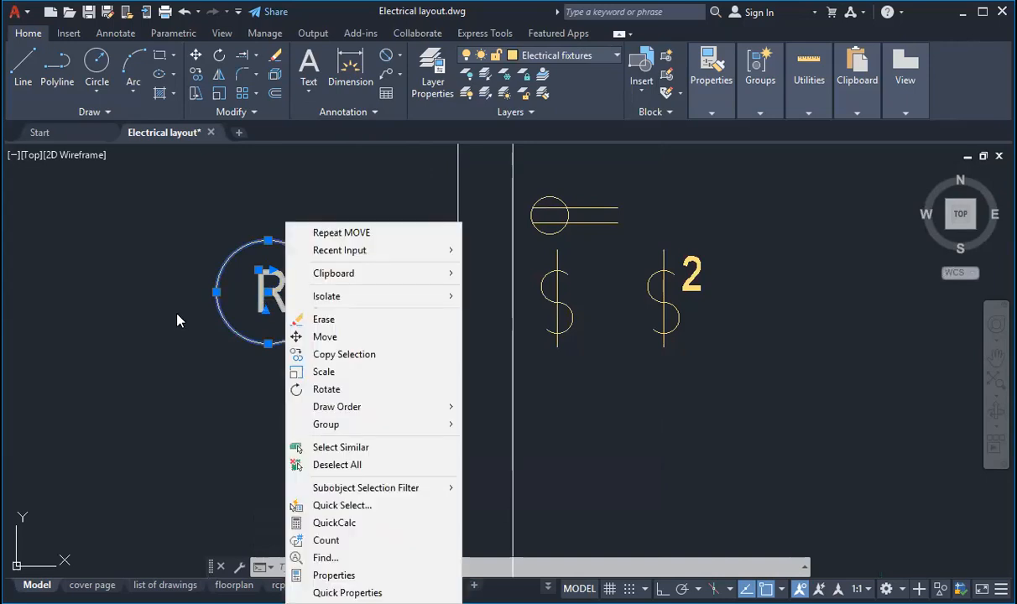
pyautogui.click(181, 310)
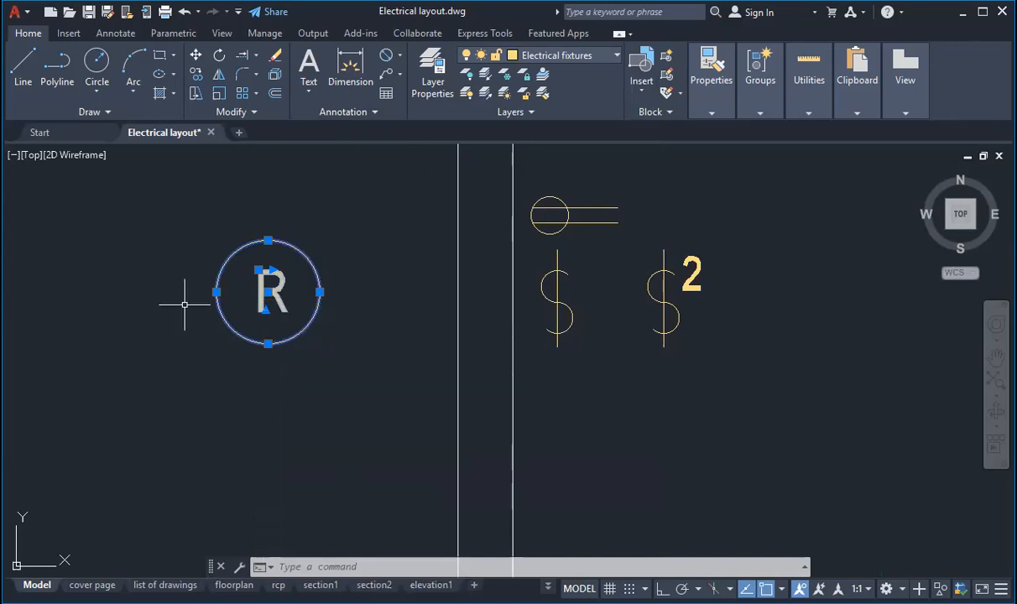
pyautogui.write('block')
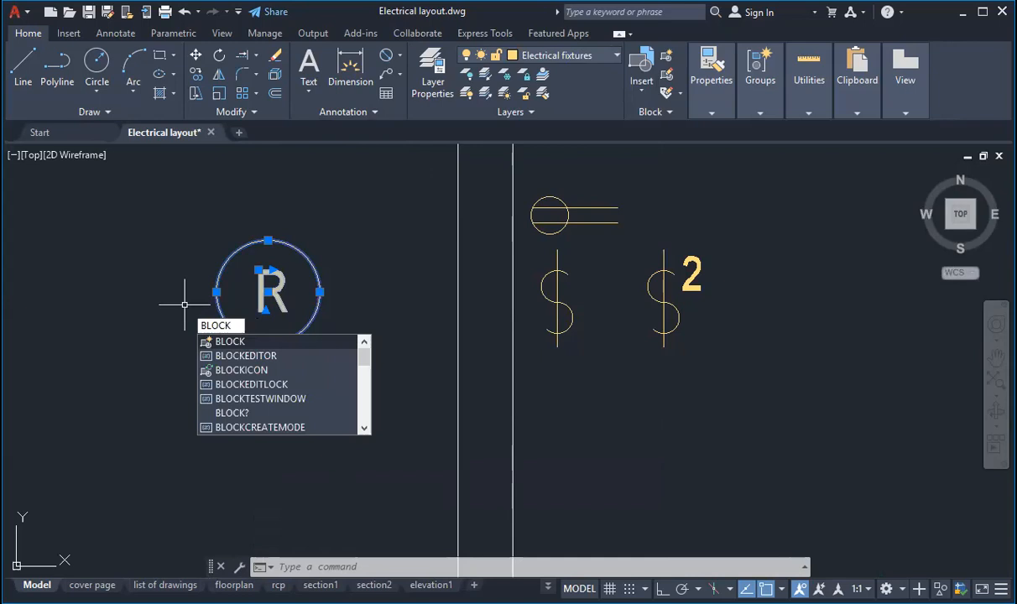
pyautogui.press('Return')
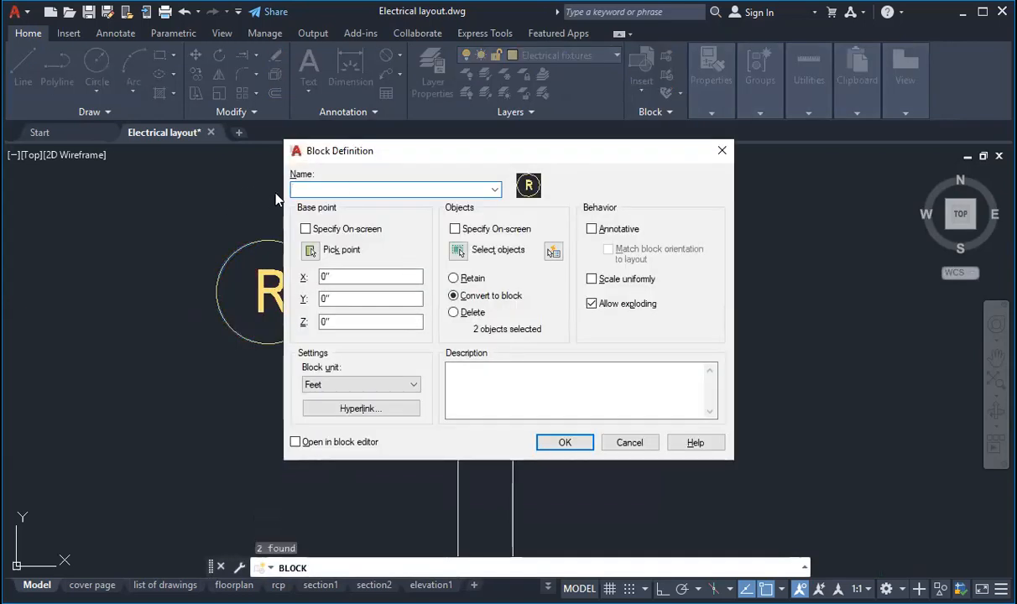
pyautogui.write('Fan regulator')
pyautogui.press('Return')
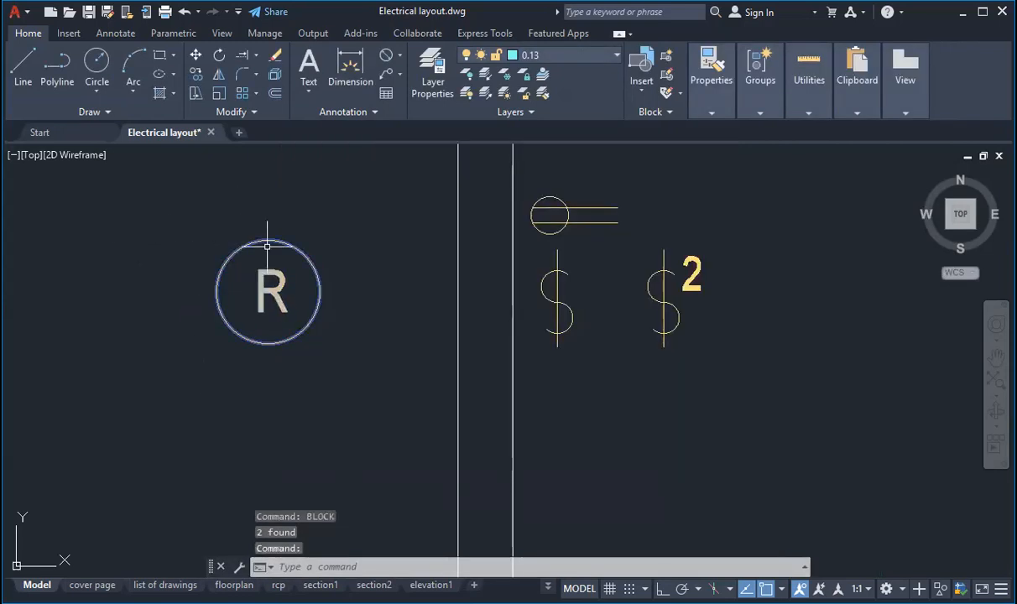
pyautogui.scroll(-4, 370, 304)
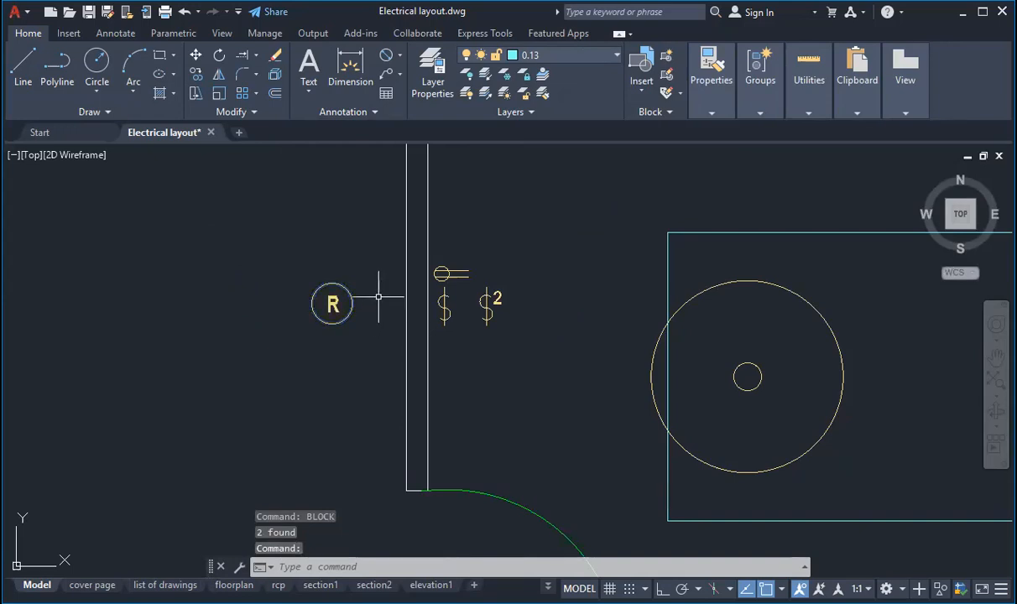
pyautogui.press('Escape')
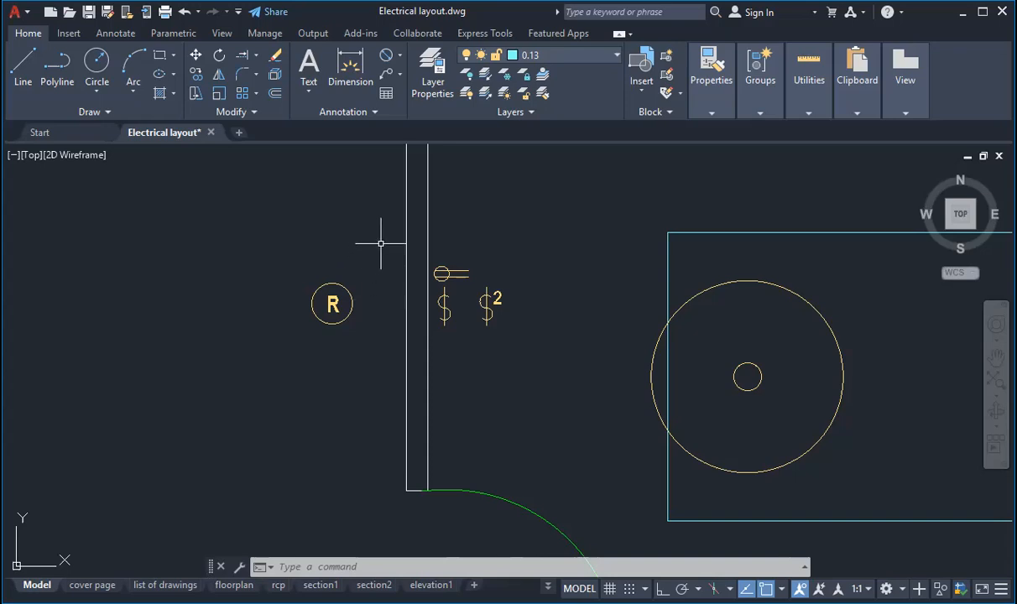
pyautogui.scroll(-2, 369, 252)
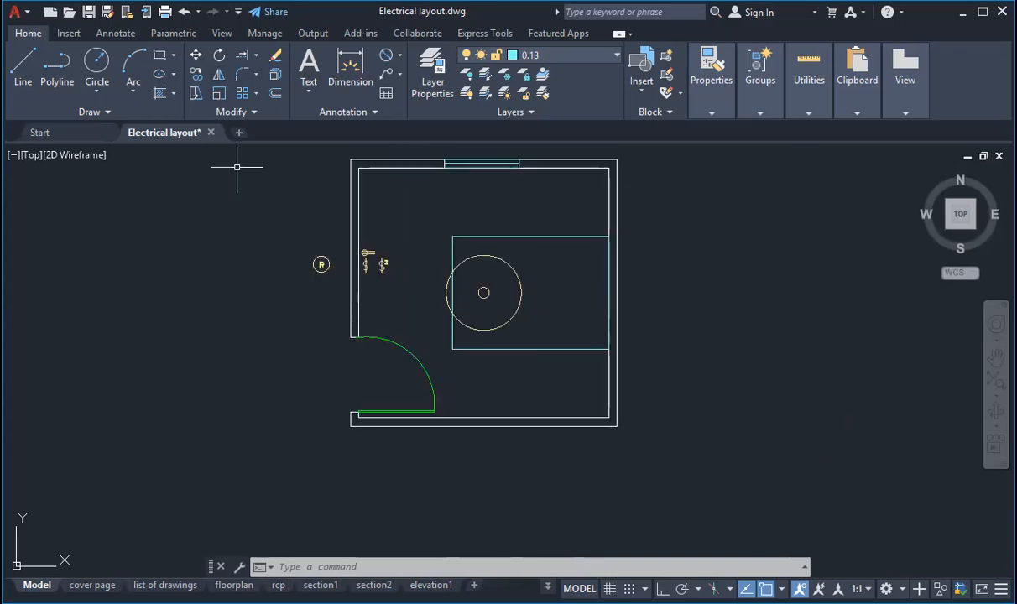
pyautogui.scroll(2, 493, 229)
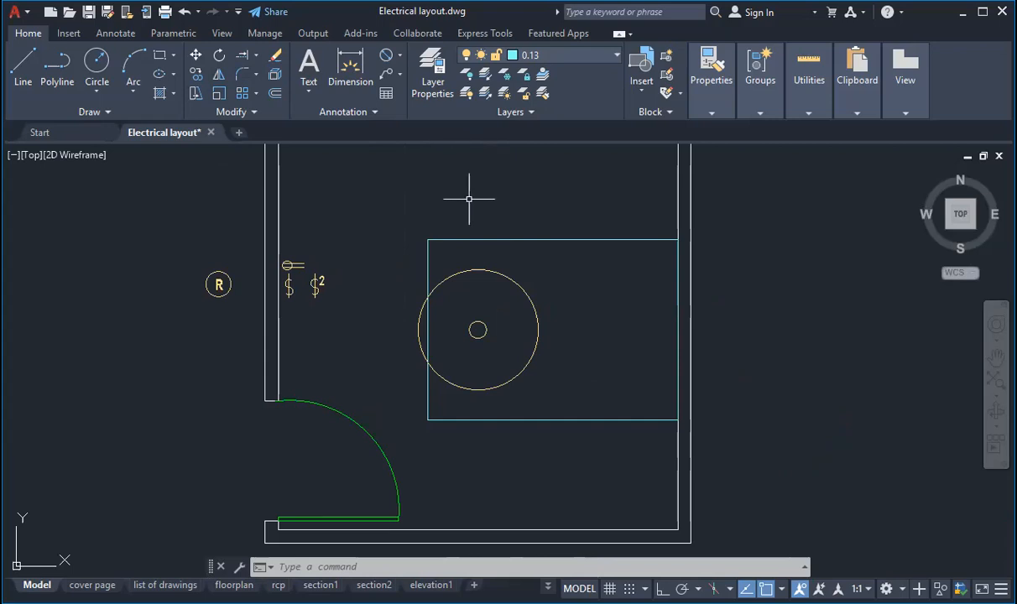
pyautogui.scroll(-3, 504, 281)
pyautogui.scroll(1, 505, 279)
pyautogui.scroll(2, 504, 278)
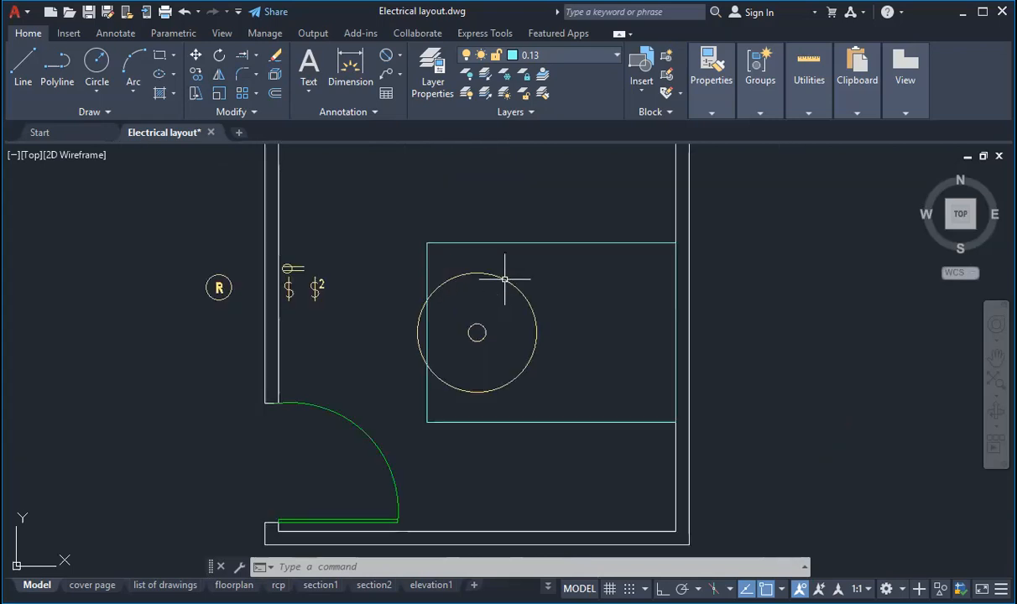
pyautogui.scroll(-2, 505, 278)
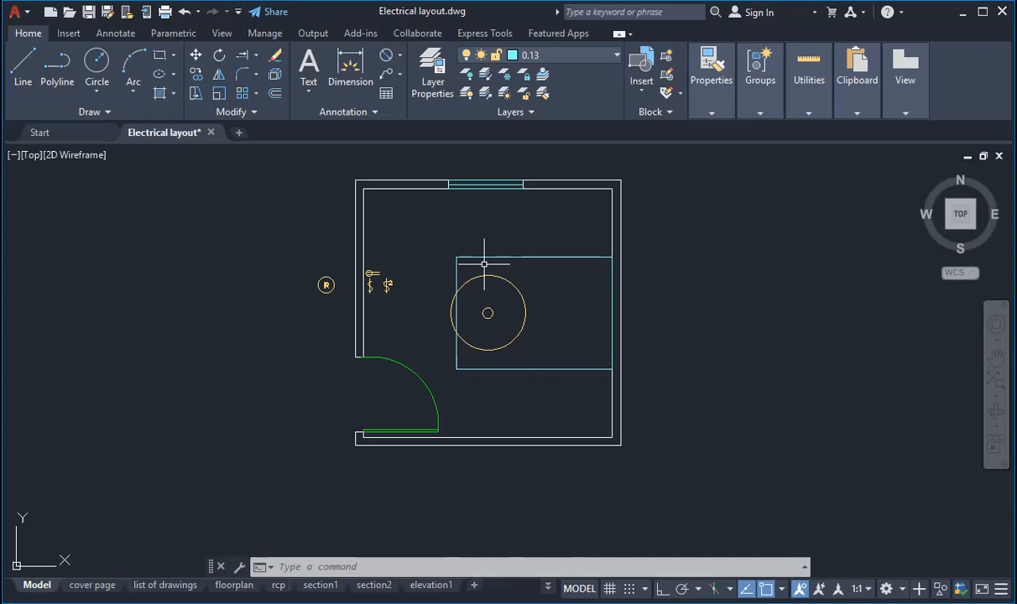
# Draw a circle with a 3" radius outside the room's left wall, above the fan regulator symbol.
pyautogui.click(97, 67)
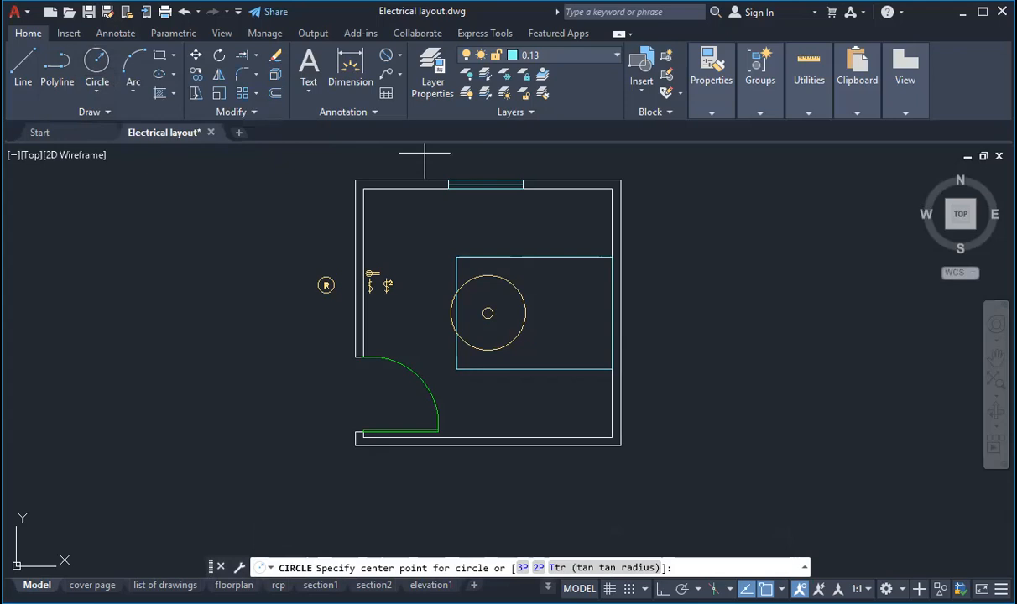
pyautogui.scroll(4, 256, 230)
pyautogui.click(365, 248)
pyautogui.write('3"')
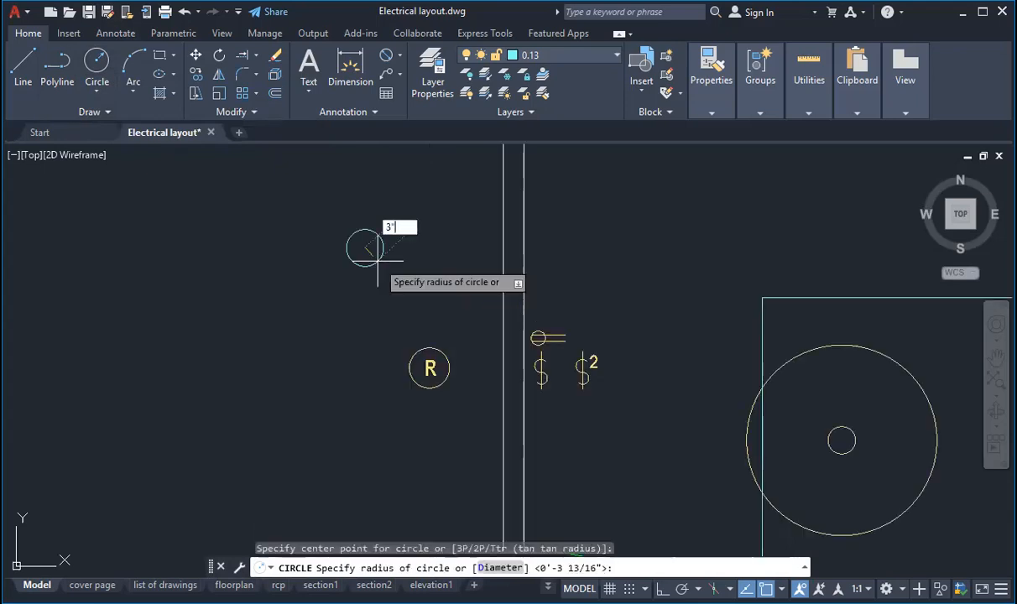
pyautogui.press('Return')
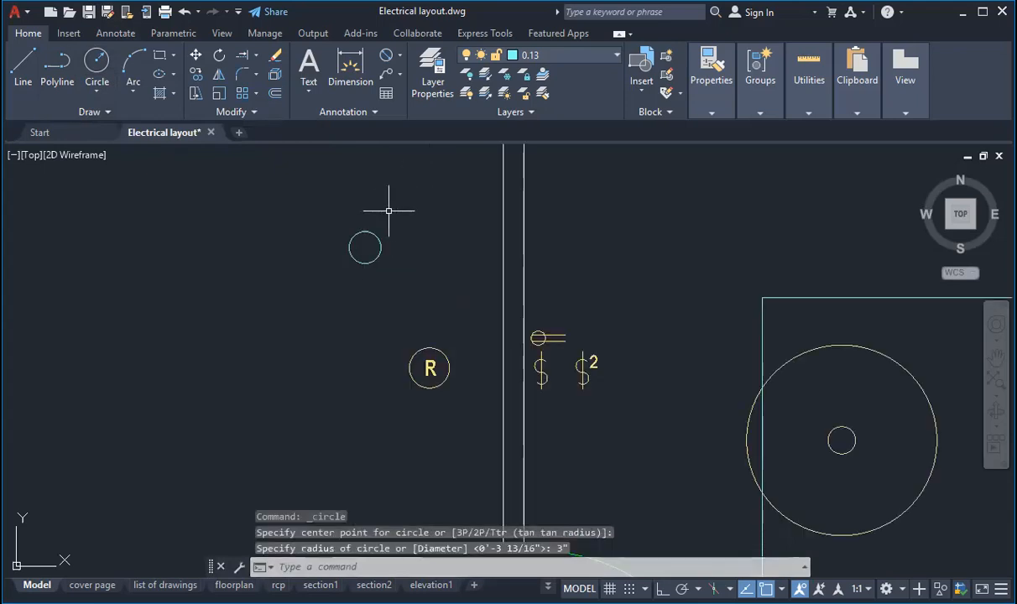
# Draw a horizontal line and a vertical line from the new circle's centre to beyond its right and upper edges.
pyautogui.scroll(4, 371, 229)
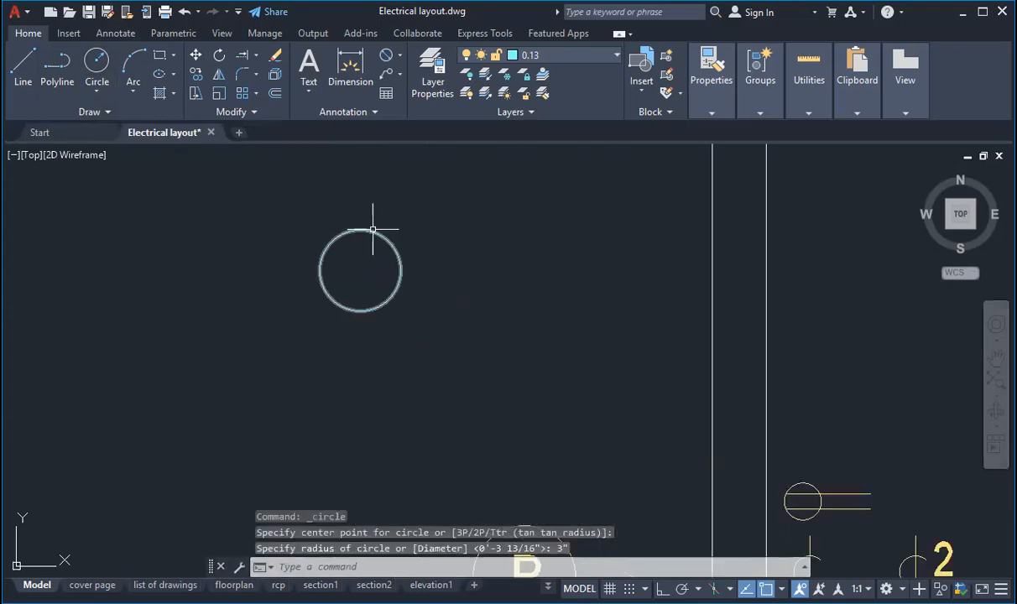
pyautogui.click(26, 69)
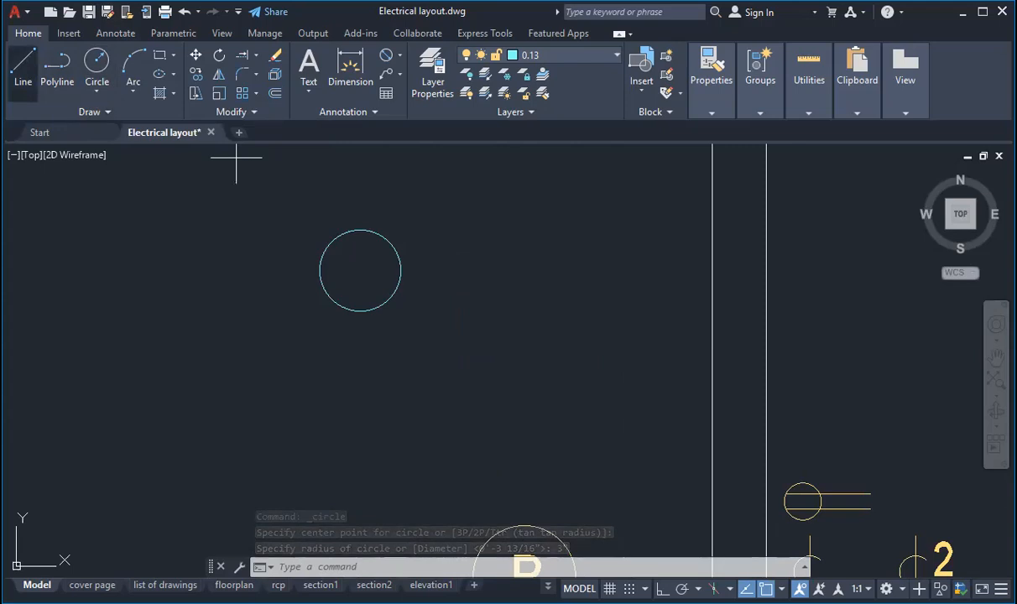
pyautogui.click(360, 270)
pyautogui.press('F8')
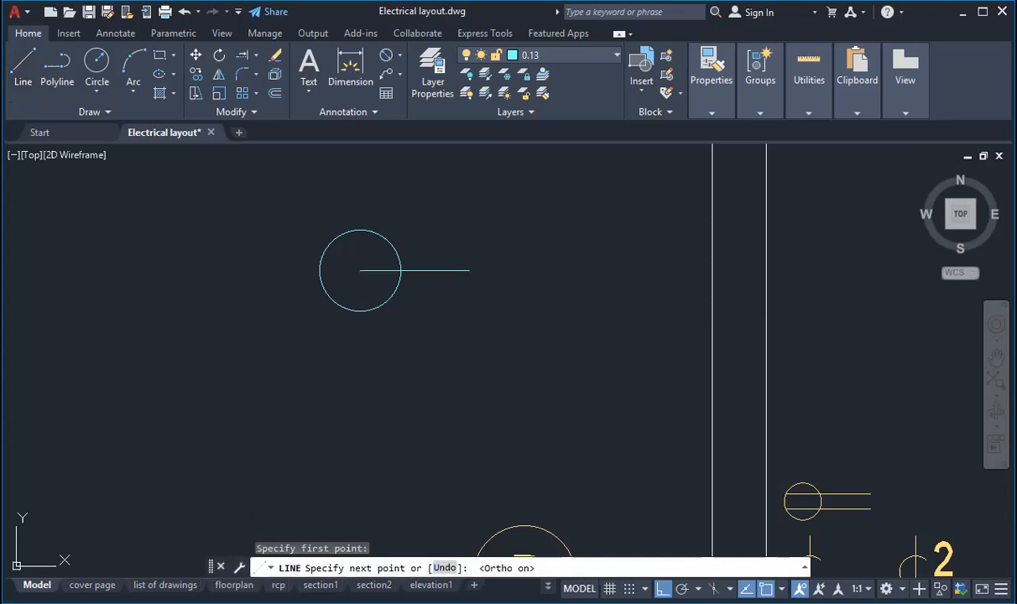
pyautogui.press('Escape')
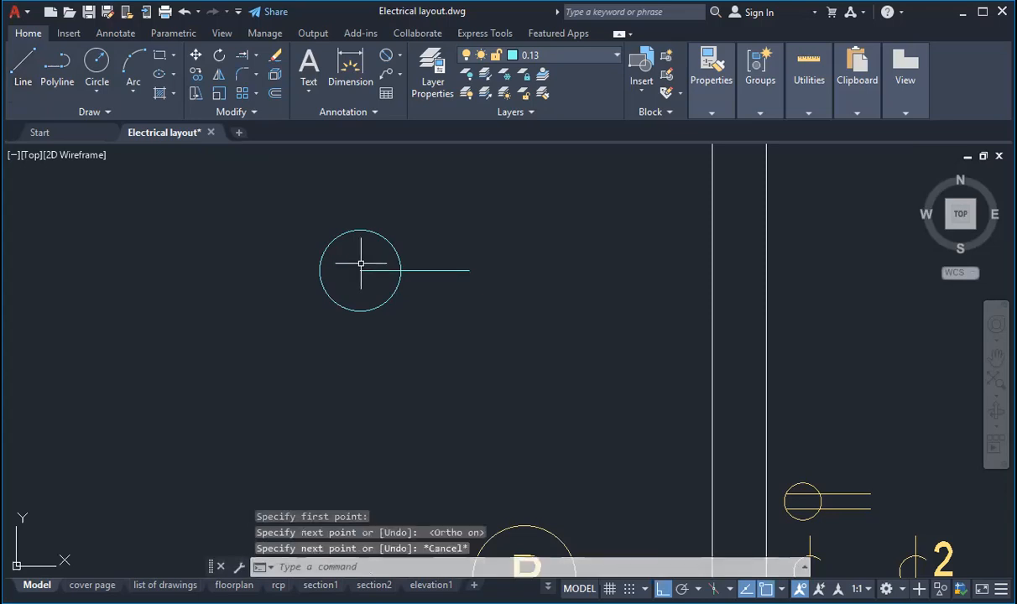
pyautogui.press('Escape')
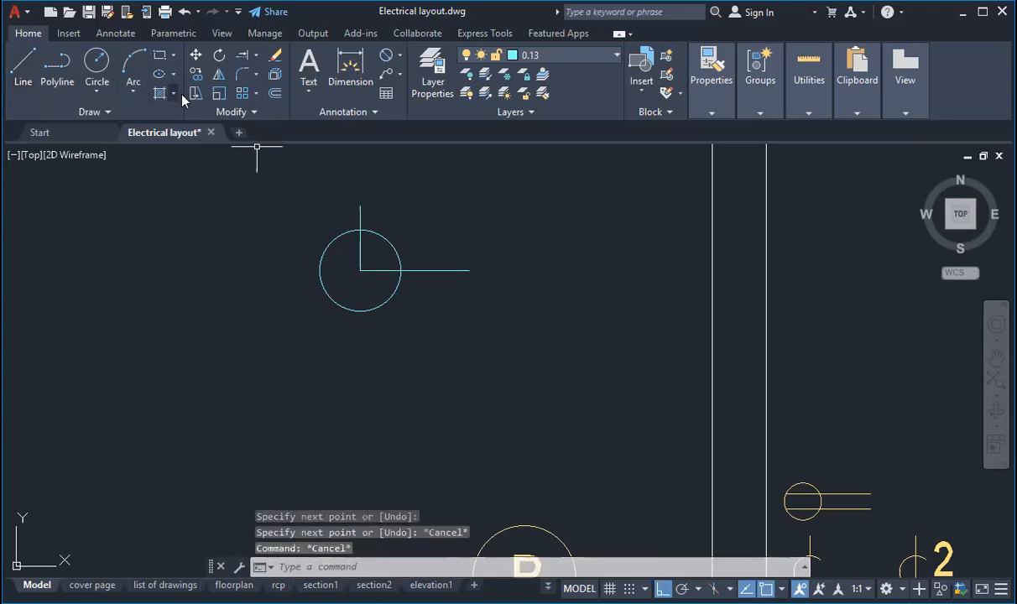
# Extend both lines to the circle's opposite edges and trim their ends outside it, leaving a cross inside the circle.
pyautogui.click(256, 55)
pyautogui.click(262, 104)
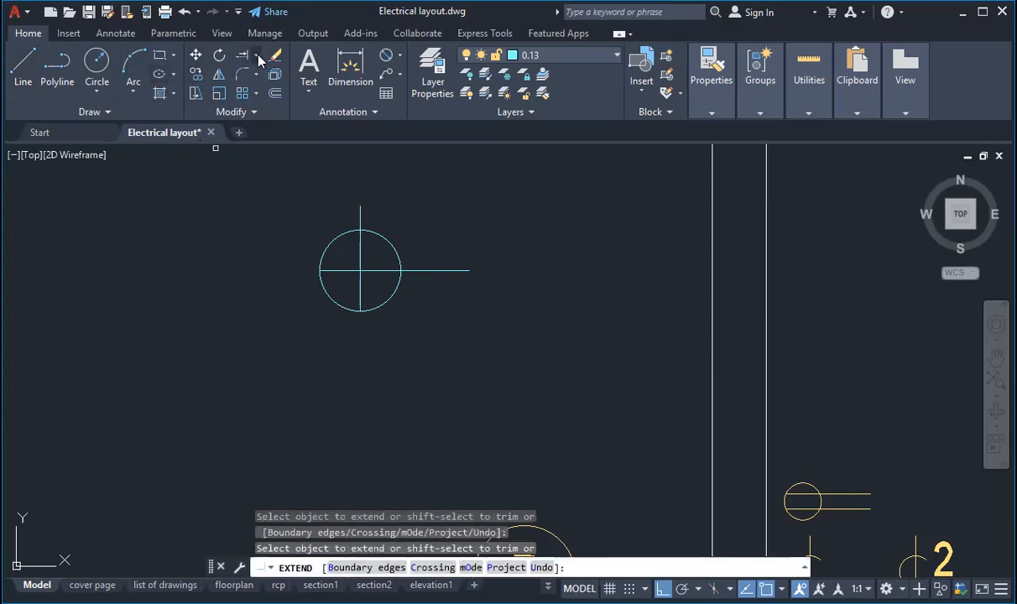
pyautogui.press('Escape')
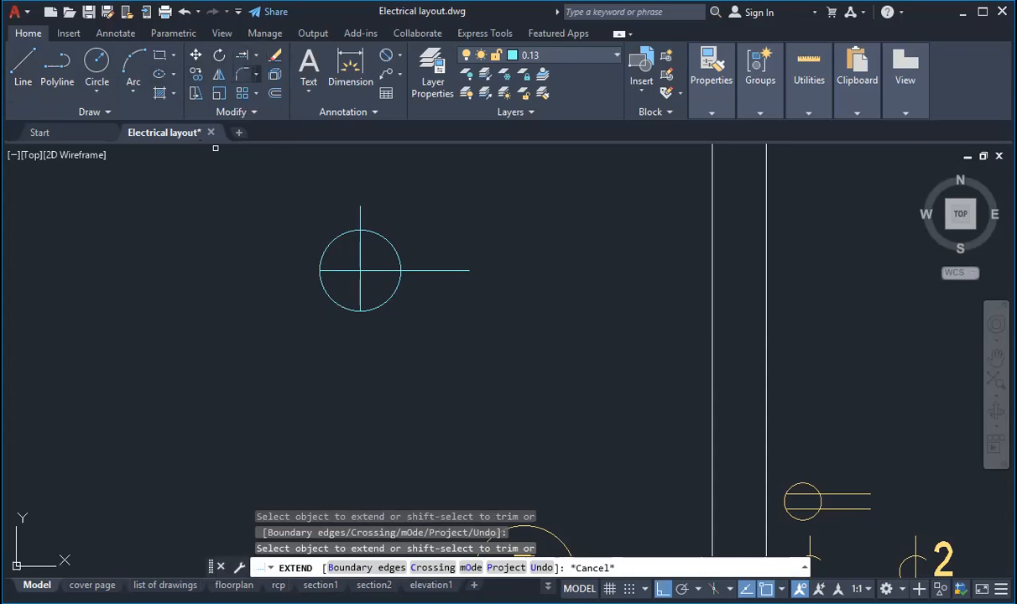
# Rotate the circle and its cross 45 degrees about the circle's centre.
pyautogui.click(290, 214)
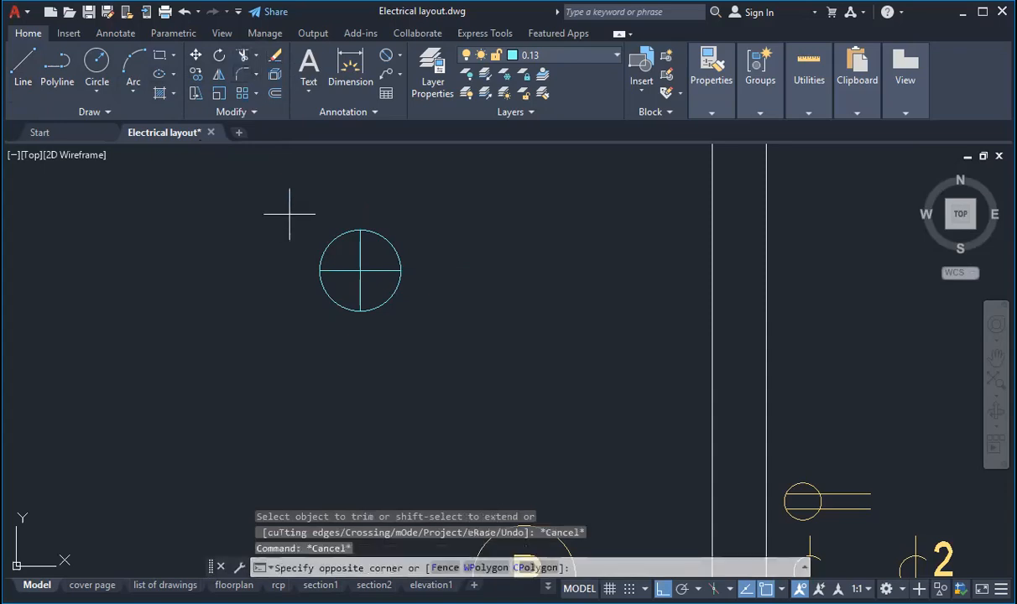
pyautogui.click(431, 336)
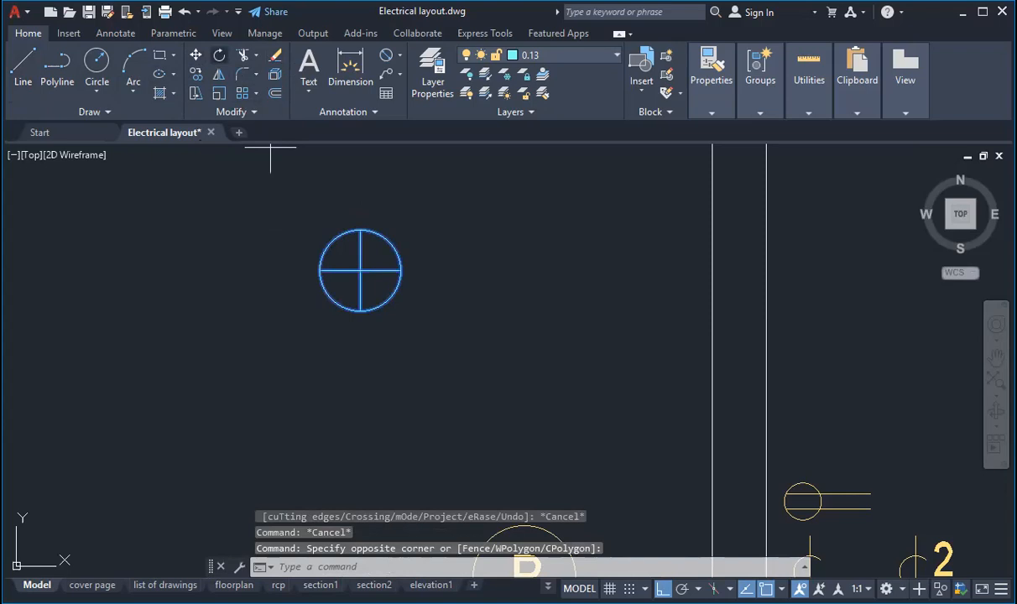
pyautogui.click(360, 270)
pyautogui.press('F8')
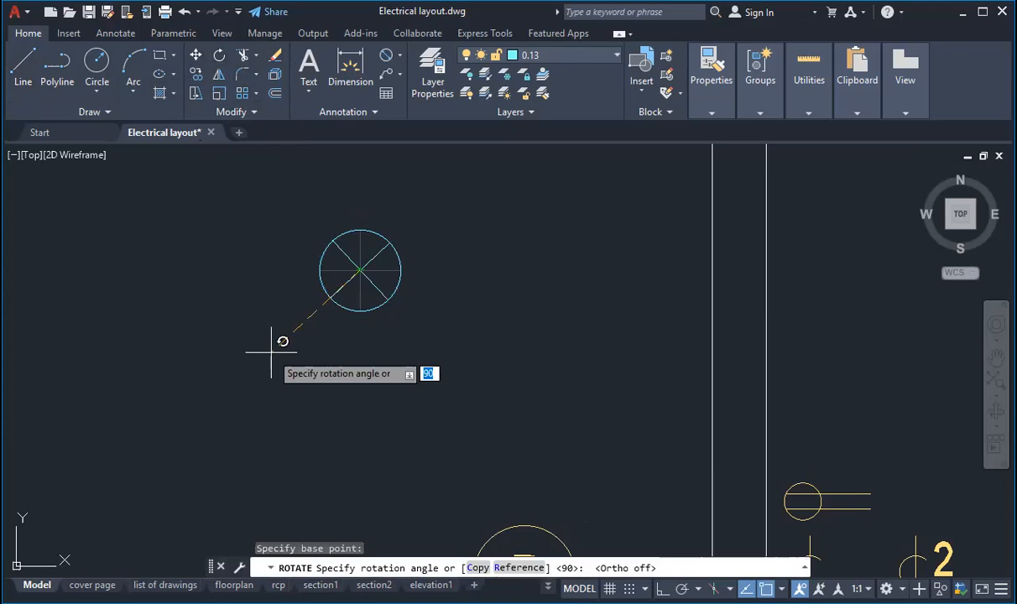
pyautogui.write('45')
pyautogui.press('Return')
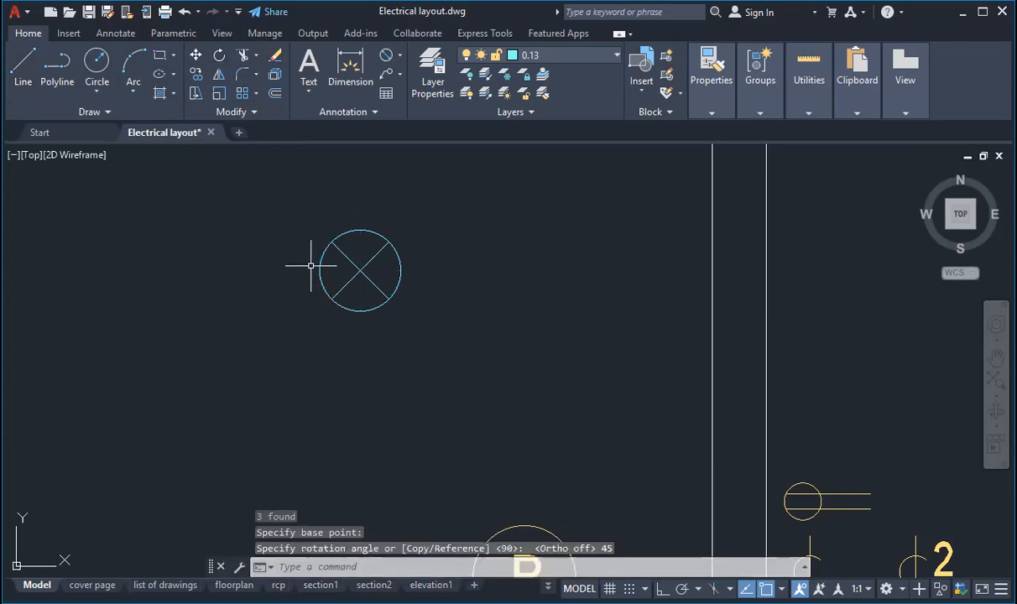
# Assign the circle and its diagonal cross lines to the Electrical fixtures layer.
pyautogui.scroll(-3, 295, 277)
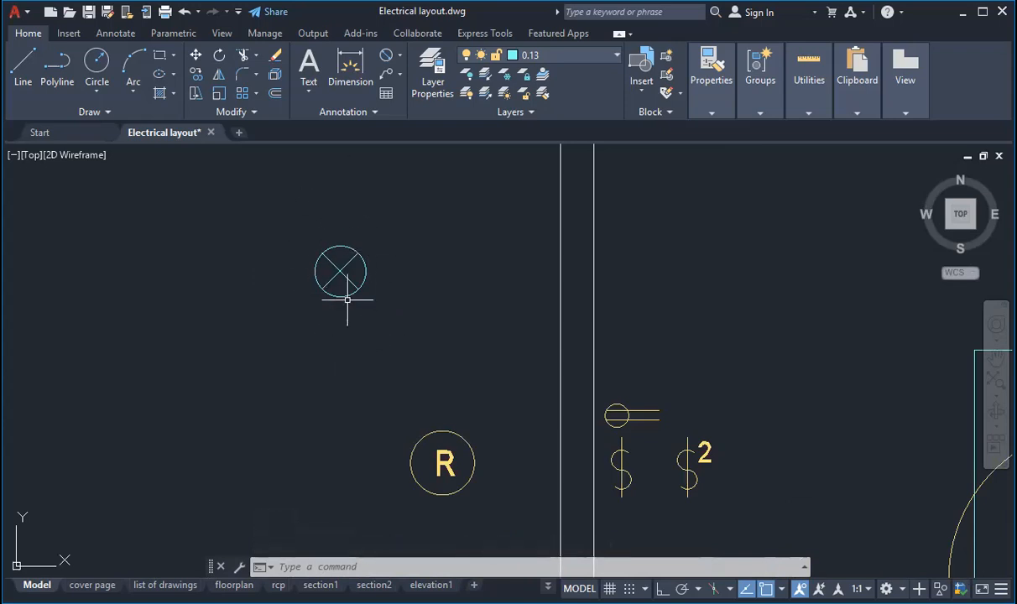
pyautogui.moveTo(338, 244)
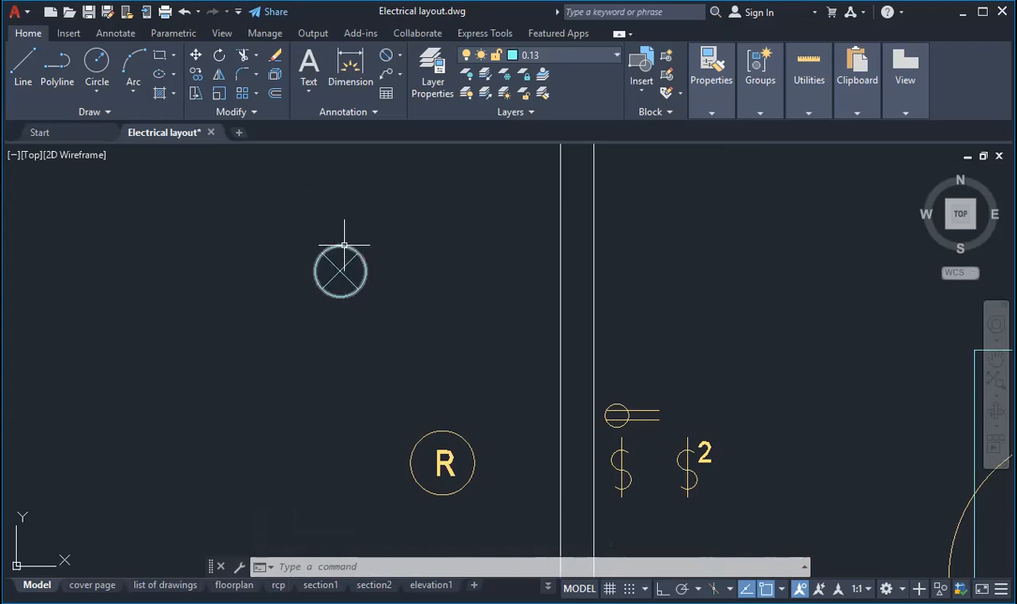
pyautogui.click(342, 248)
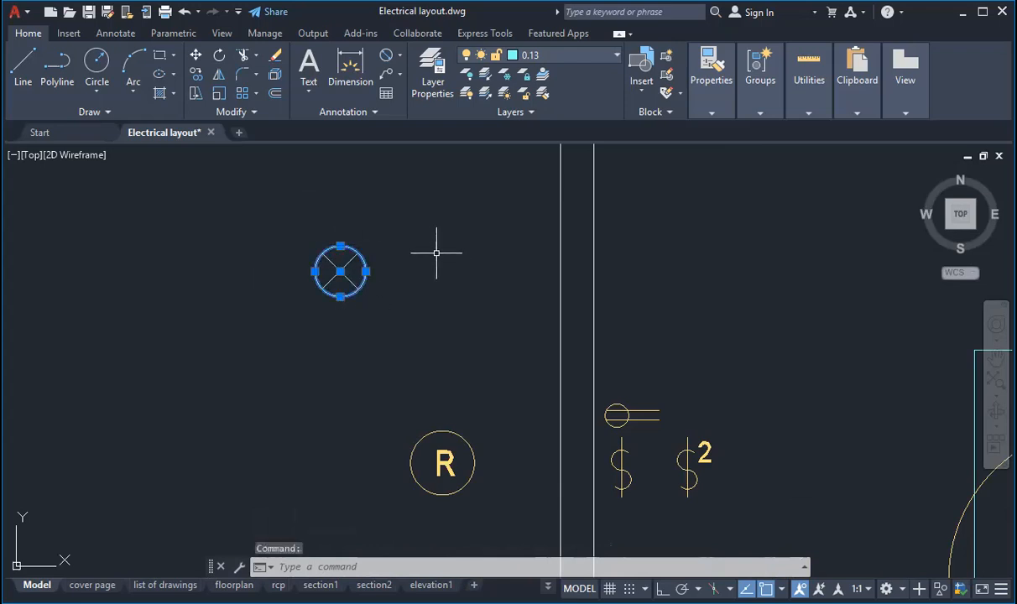
pyautogui.press('Escape')
pyautogui.press('Escape')
pyautogui.click(267, 199)
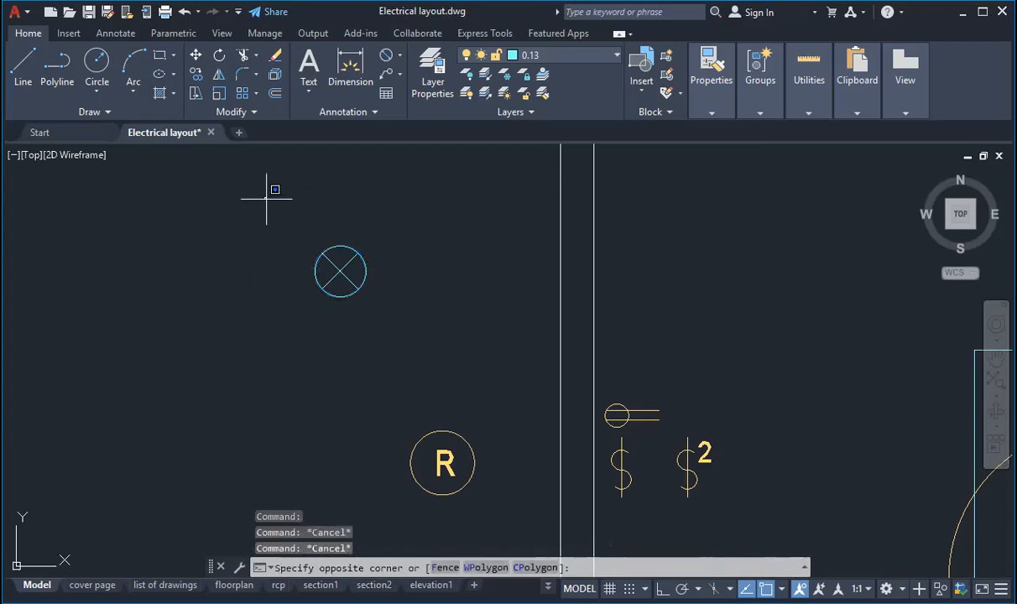
pyautogui.click(382, 309)
pyautogui.click(561, 52)
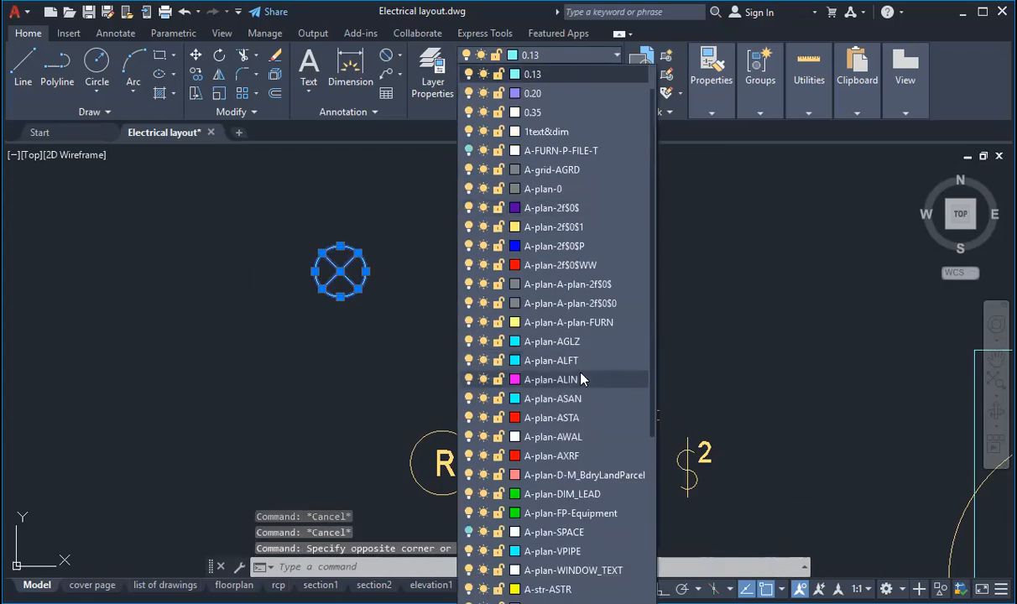
pyautogui.scroll(-3, 579, 379)
pyautogui.scroll(-3, 585, 381)
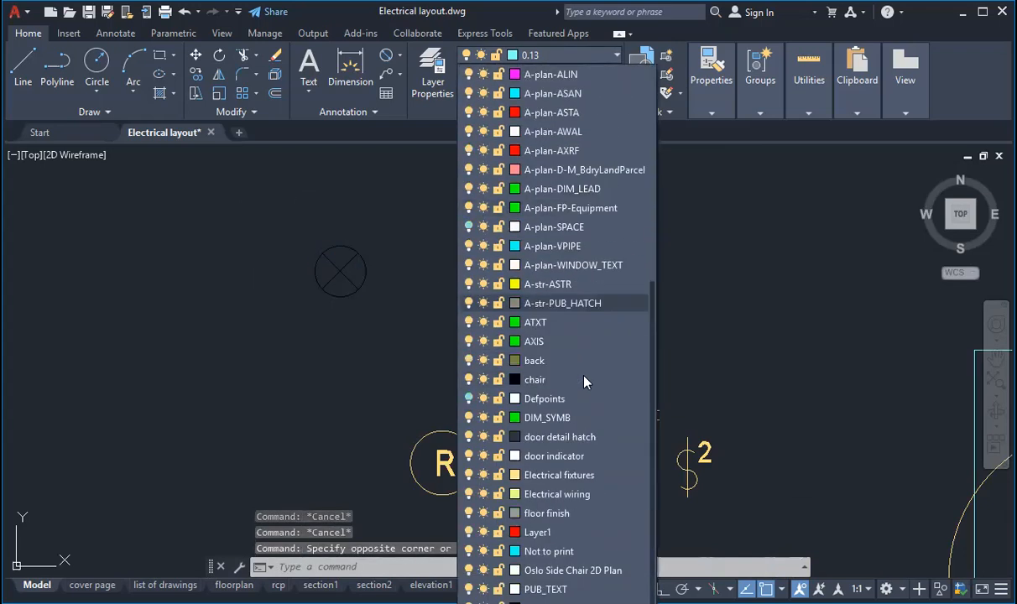
pyautogui.click(589, 477)
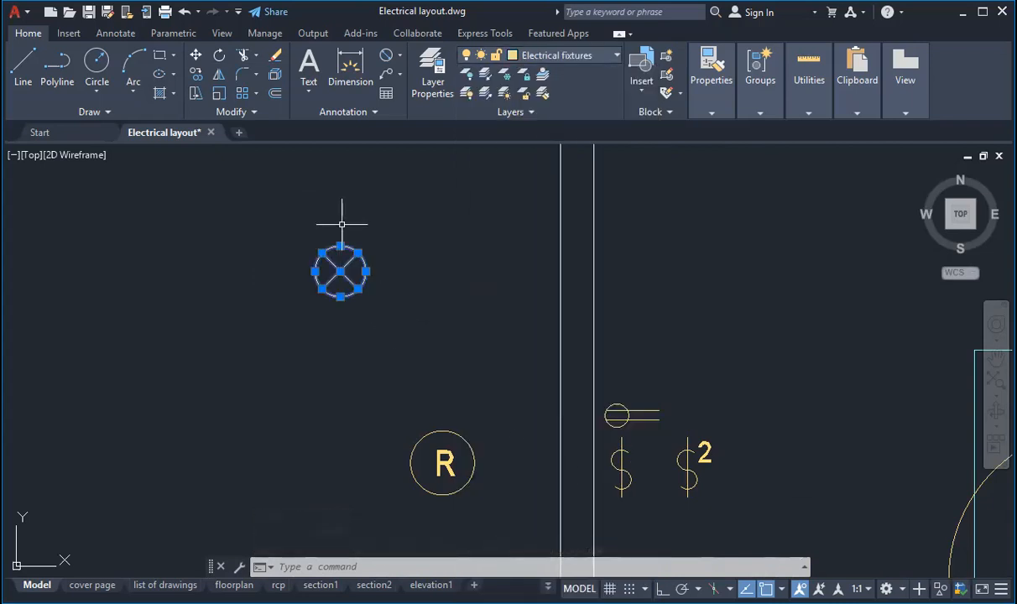
# Convert the crossed circle into a block named "Ceiling light".
pyautogui.write('block')
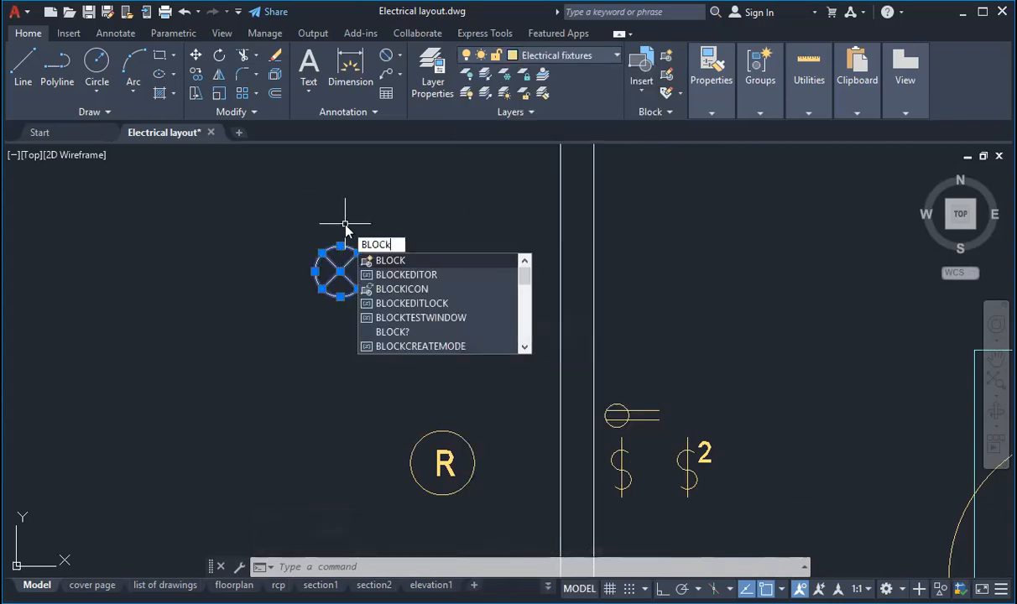
pyautogui.press('Return')
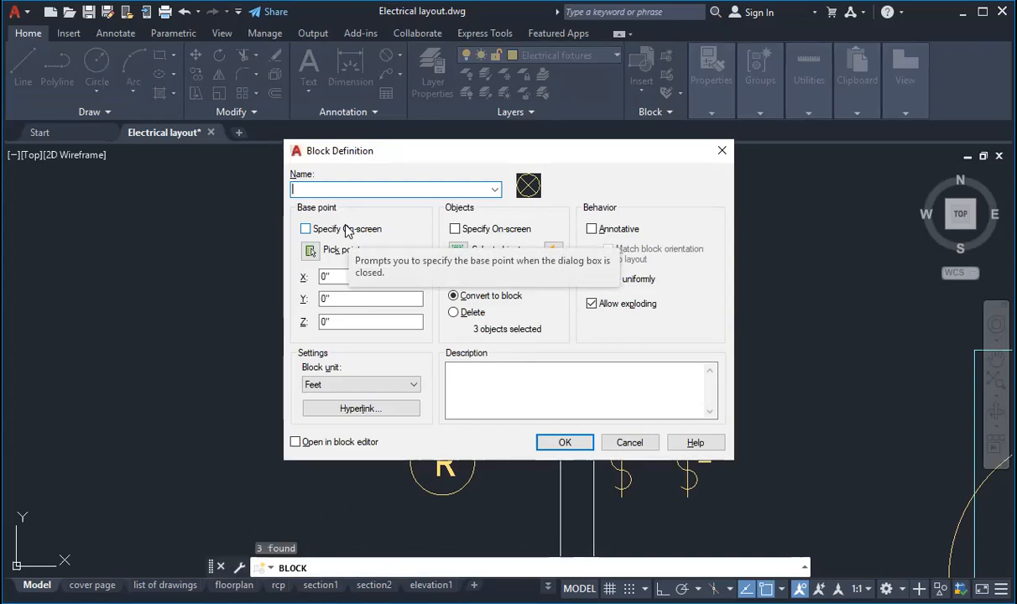
pyautogui.write('Ceiling')
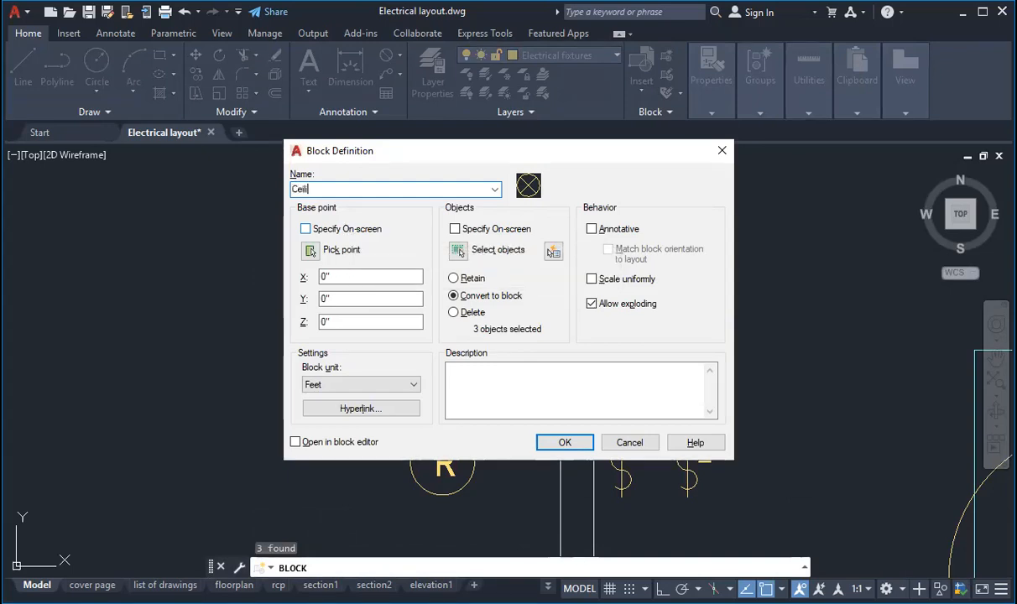
pyautogui.write(' light')
pyautogui.press('Return')
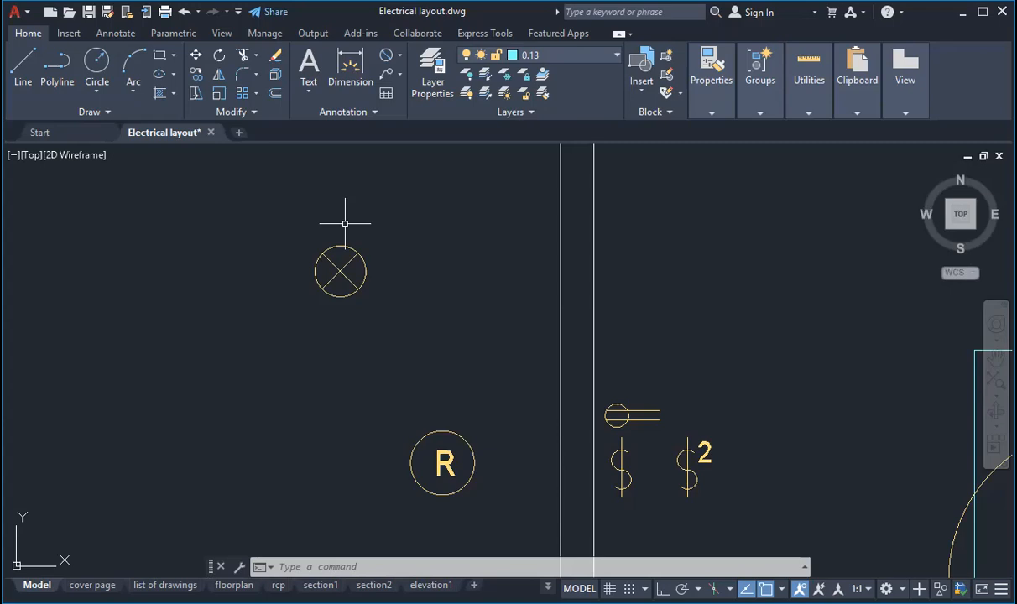
# Draw another circle with a 3" radius to the left of the ceiling light symbol.
pyautogui.click(97, 66)
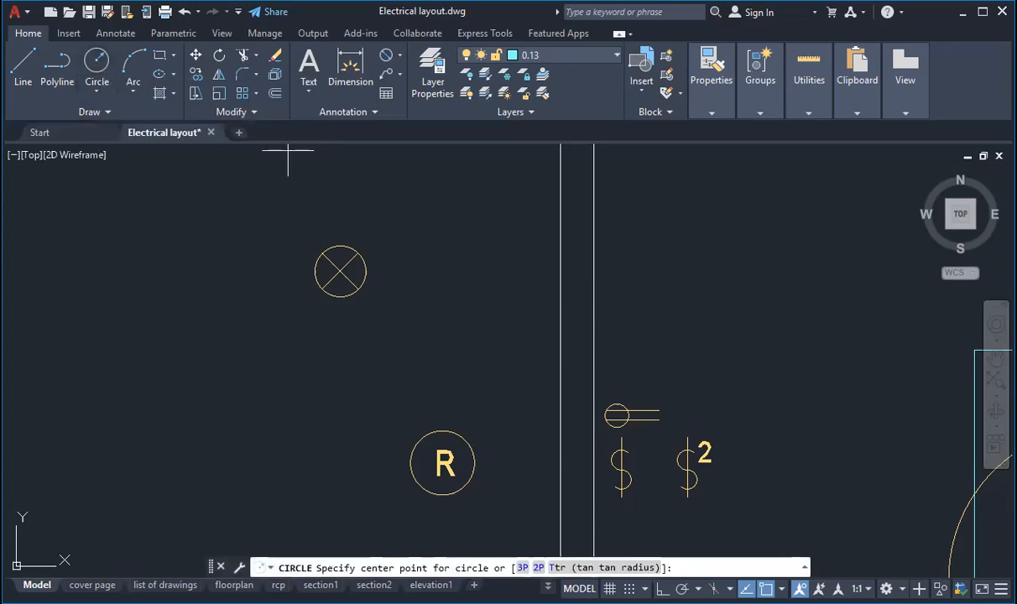
pyautogui.click(219, 294)
pyautogui.press('Escape')
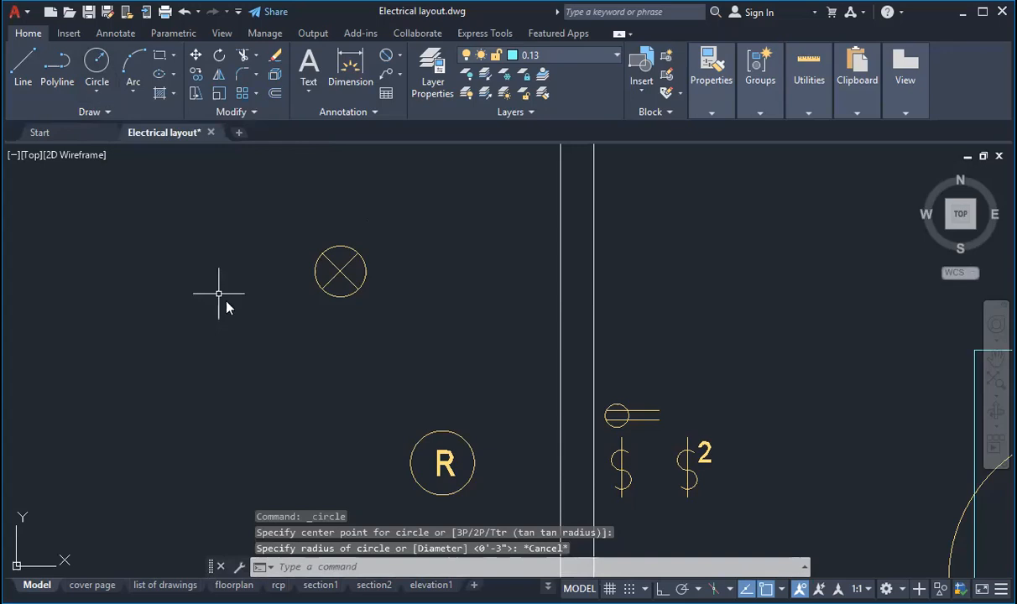
pyautogui.press('Return')
pyautogui.click(204, 305)
pyautogui.write('3"')
pyautogui.press('Return')
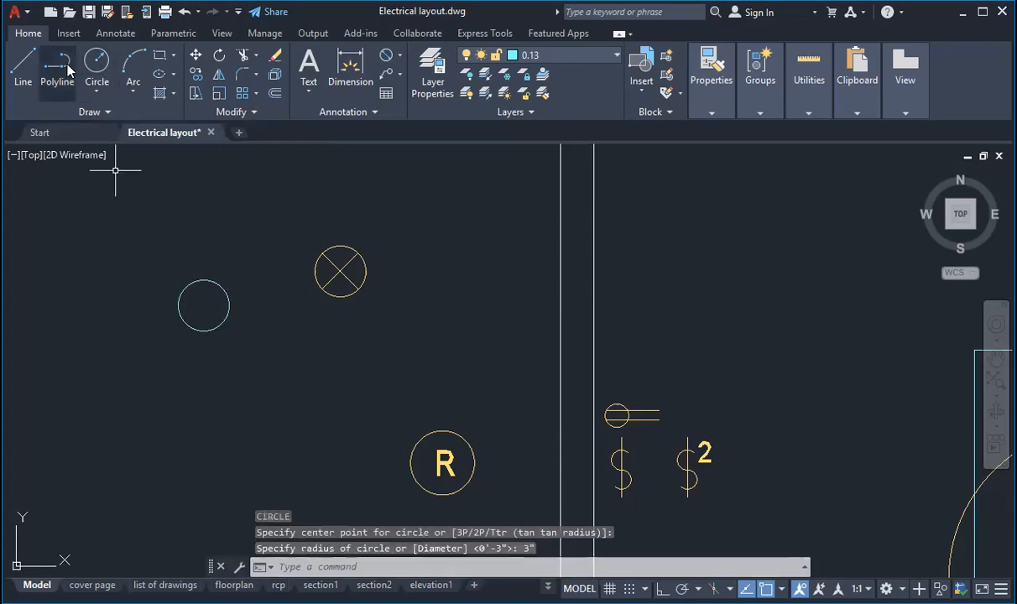
# Draw a line from the new circle's centre leftward past its edge, continuing with a short segment straight up.
pyautogui.click(62, 69)
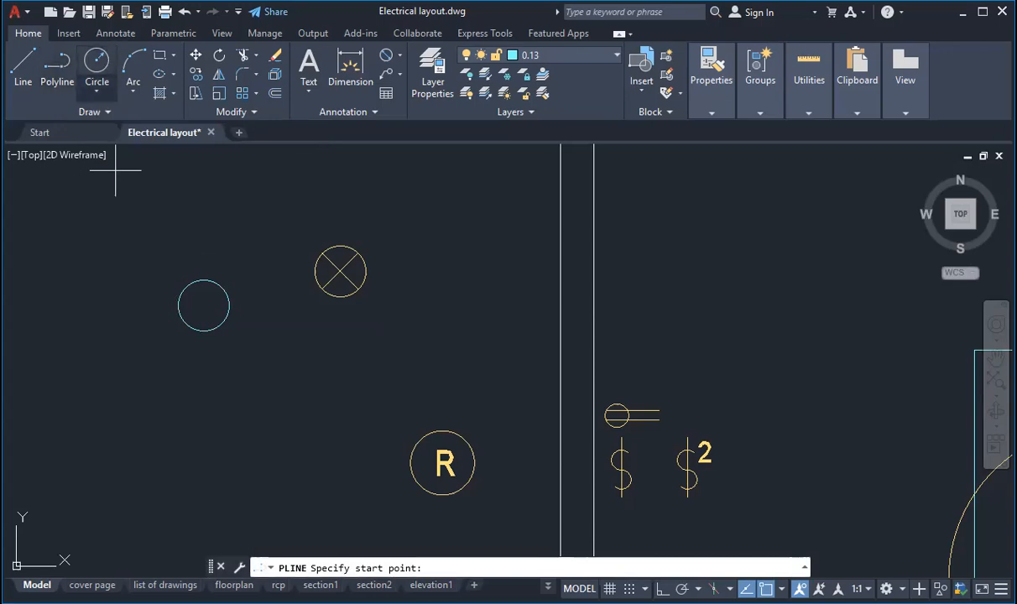
pyautogui.click(23, 67)
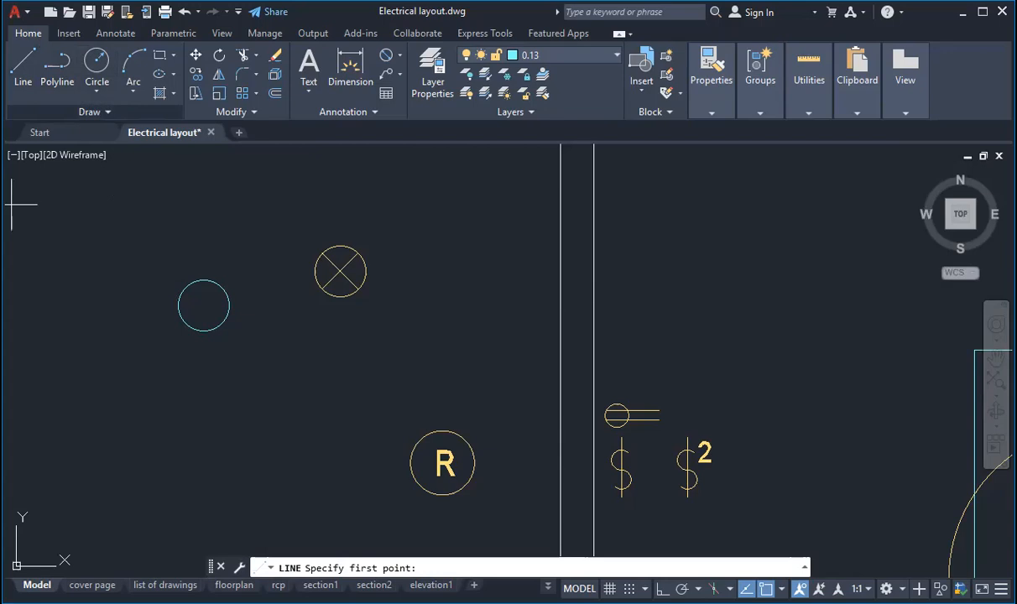
pyautogui.scroll(4, 134, 322)
pyautogui.click(307, 281)
pyautogui.press('F8')
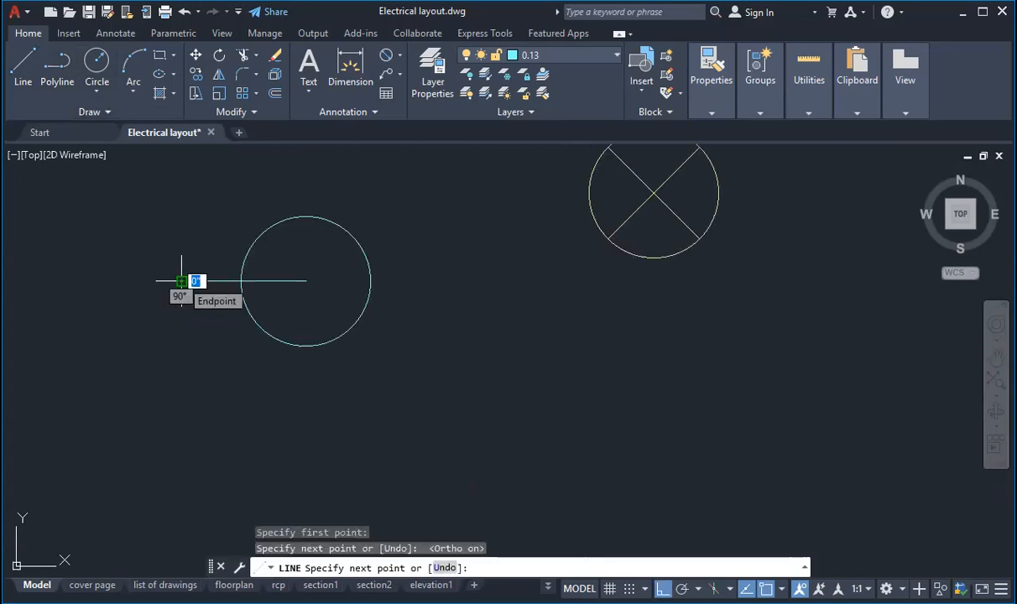
pyautogui.click(181, 281)
pyautogui.click(181, 248)
pyautogui.press('Escape')
pyautogui.press('Escape')
pyautogui.press('Escape')
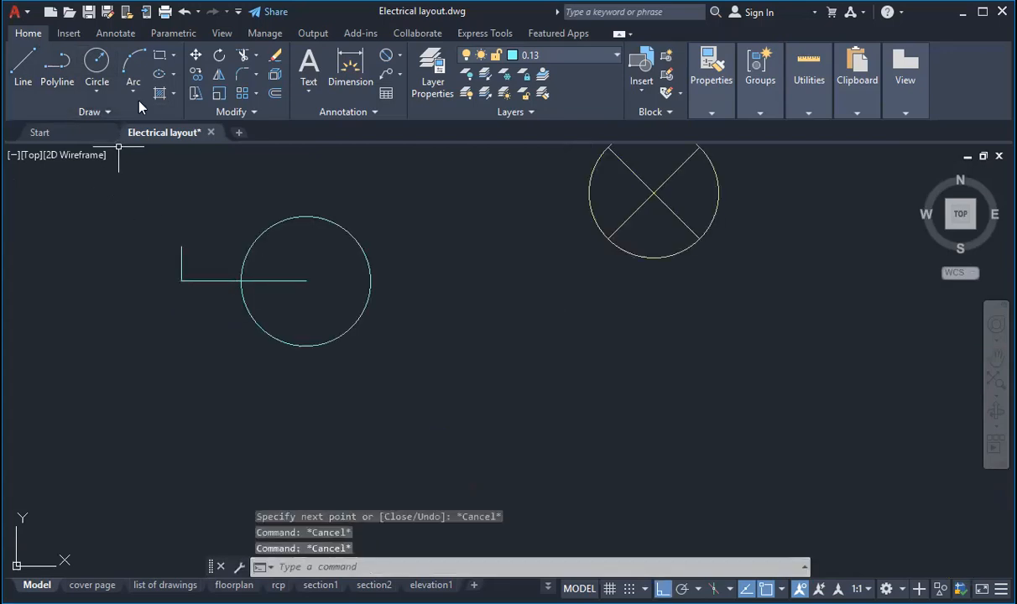
# Trim away the part of the horizontal line that lies inside the circle.
pyautogui.click(242, 55)
pyautogui.click(273, 282)
pyautogui.press('Escape')
pyautogui.press('Escape')
# Mirror the short vertical line about the horizontal line, keeping the original.
pyautogui.click(182, 256)
pyautogui.click(218, 75)
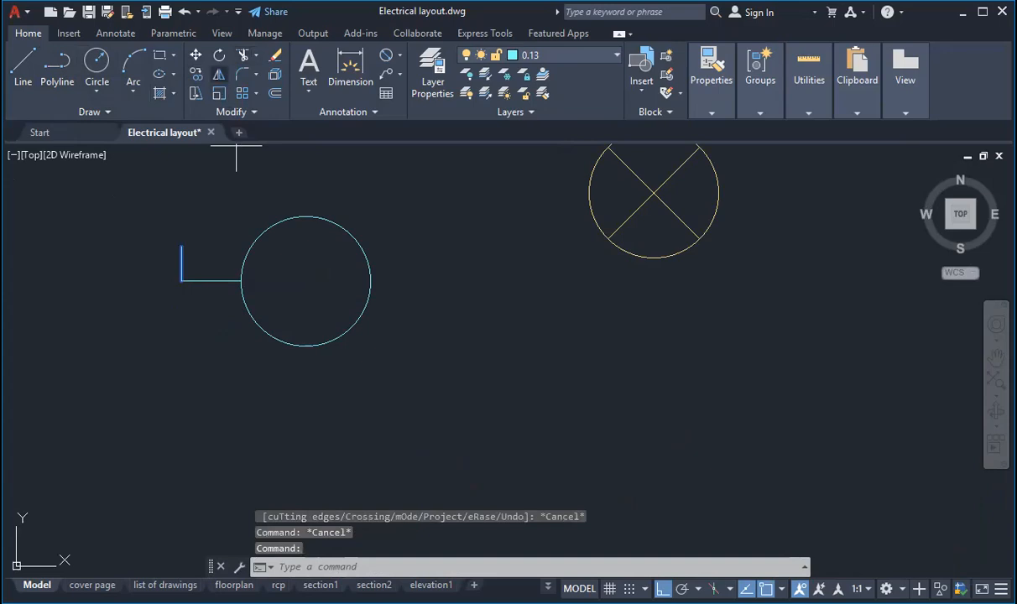
pyautogui.click(182, 281)
pyautogui.click(240, 281)
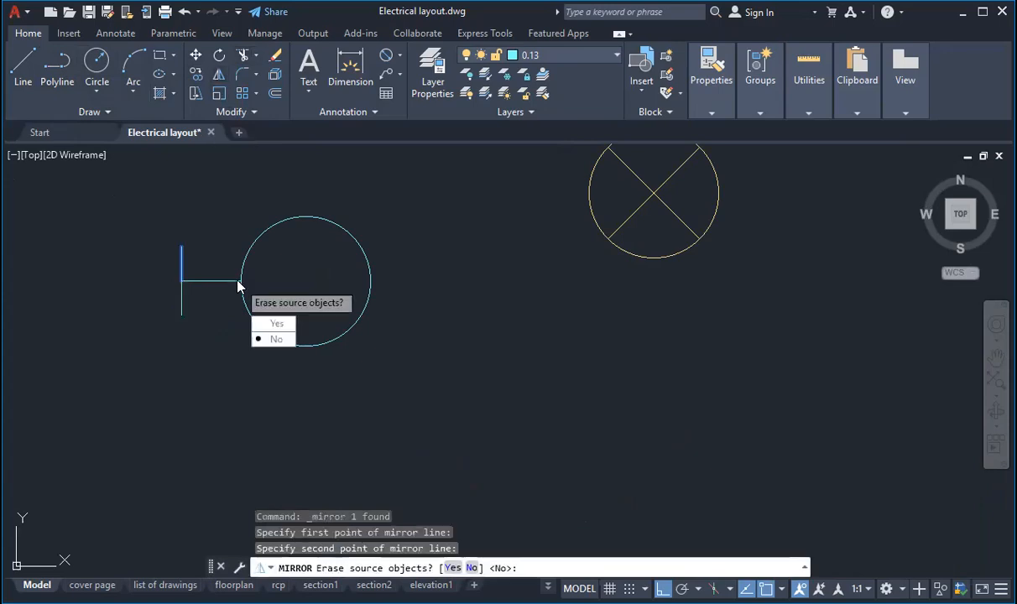
pyautogui.press('Return')
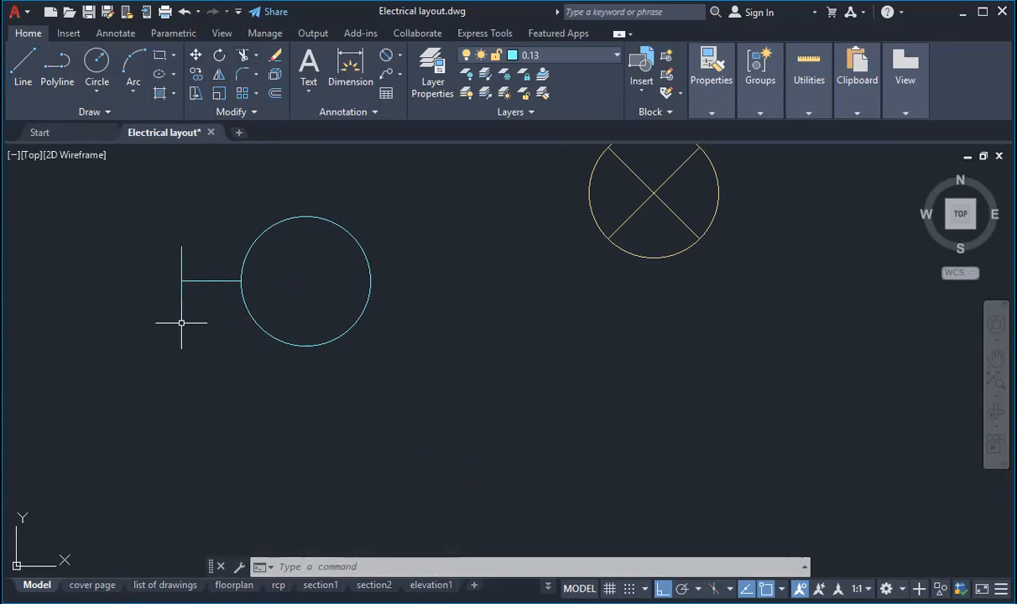
# Put the circle and its attached T-shaped lines on the Electrical fixtures layer.
pyautogui.scroll(-4, 309, 264)
pyautogui.click(219, 209)
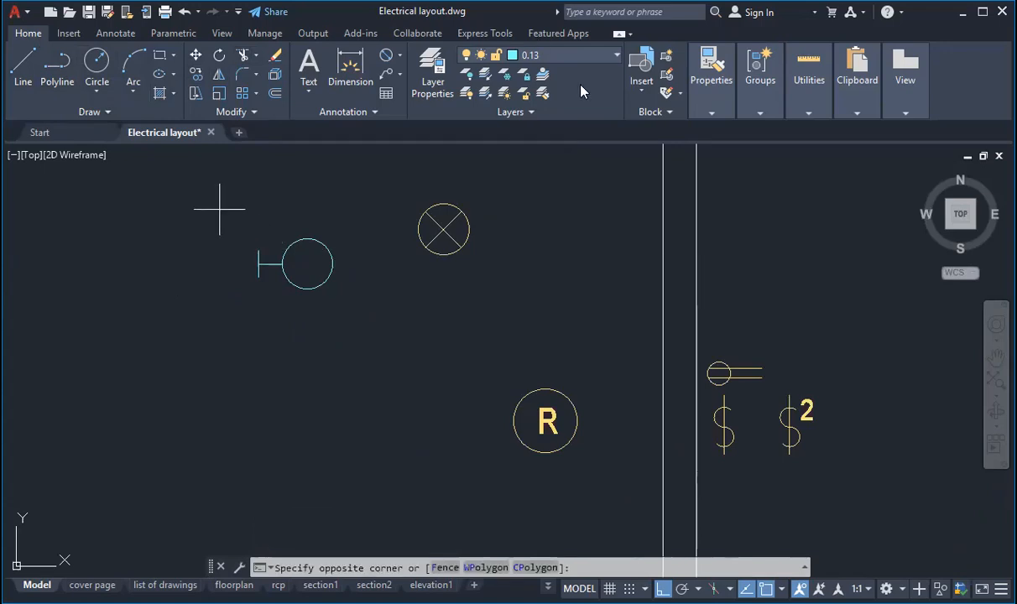
pyautogui.click(605, 58)
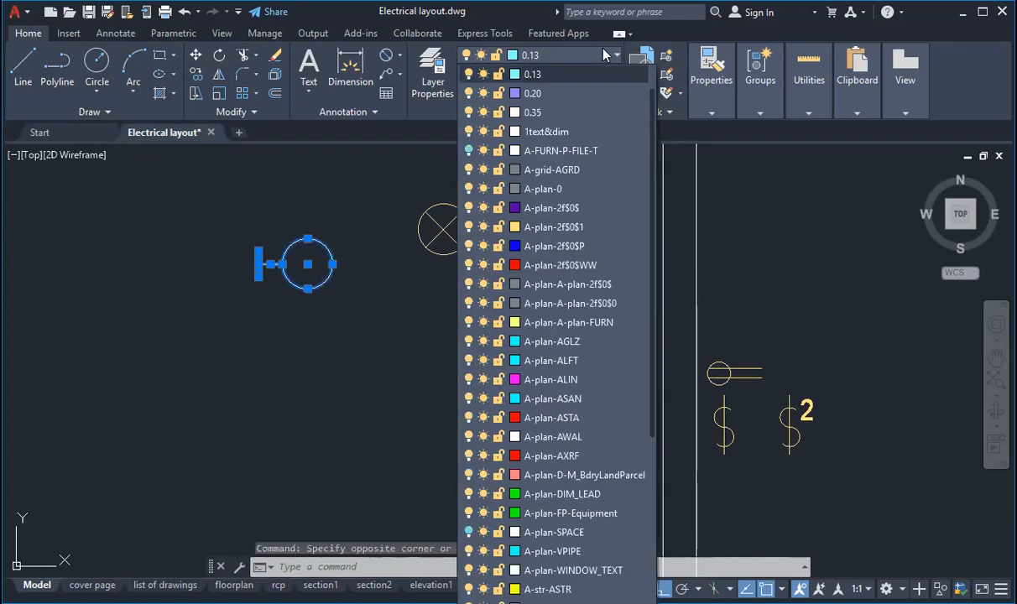
pyautogui.scroll(-5, 579, 364)
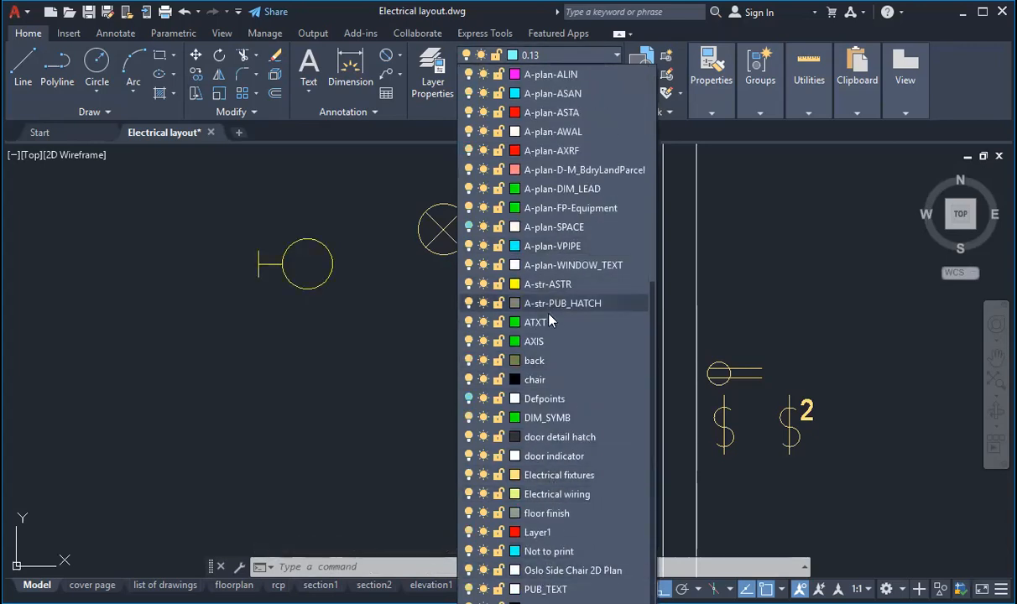
pyautogui.click(574, 476)
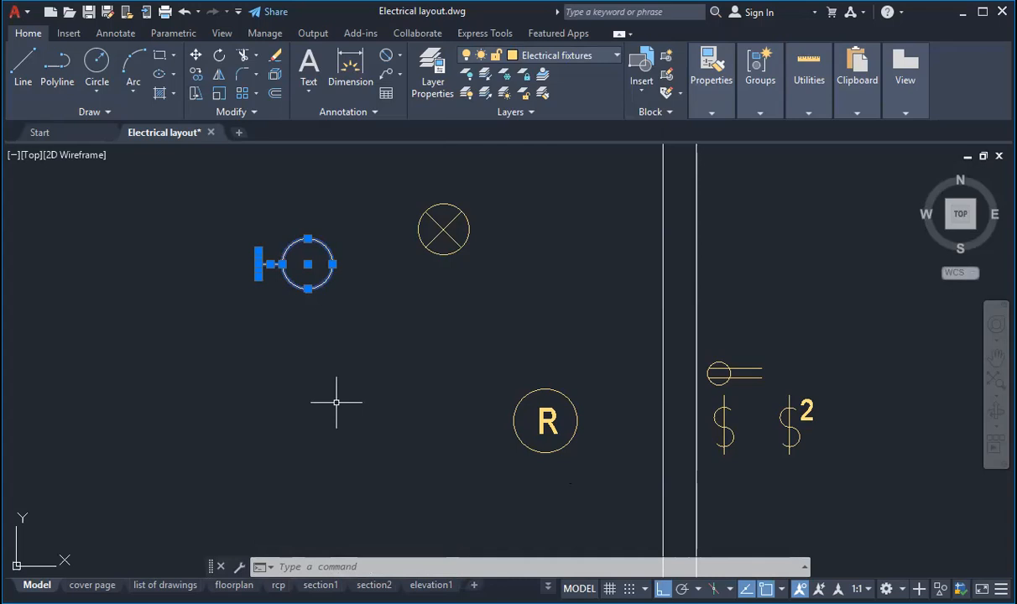
pyautogui.press('Escape')
pyautogui.press('Escape')
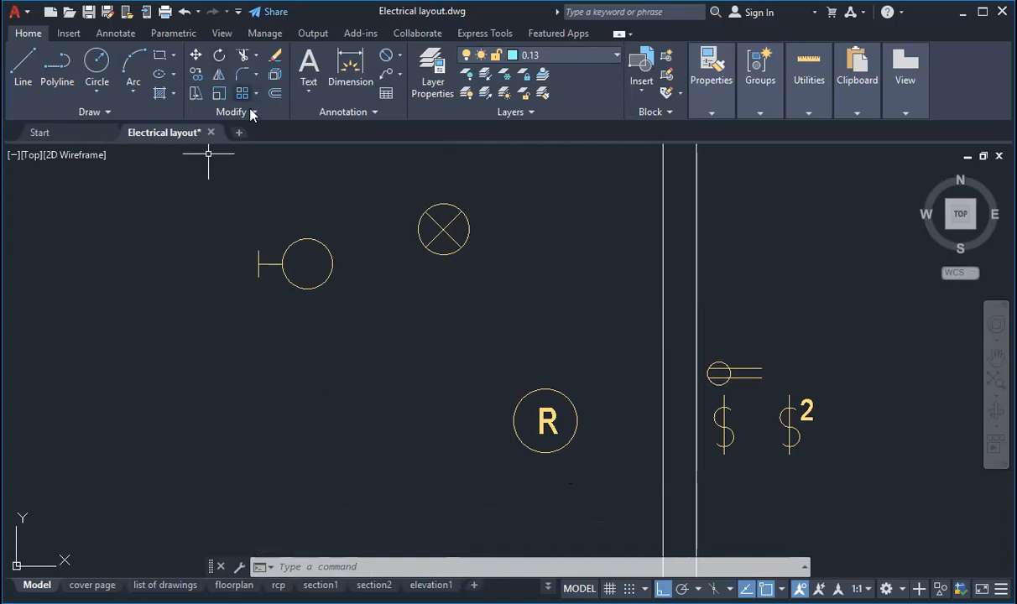
# Define the circle and its T-shaped lines as a block named "Wall lamp".
pyautogui.click(236, 223)
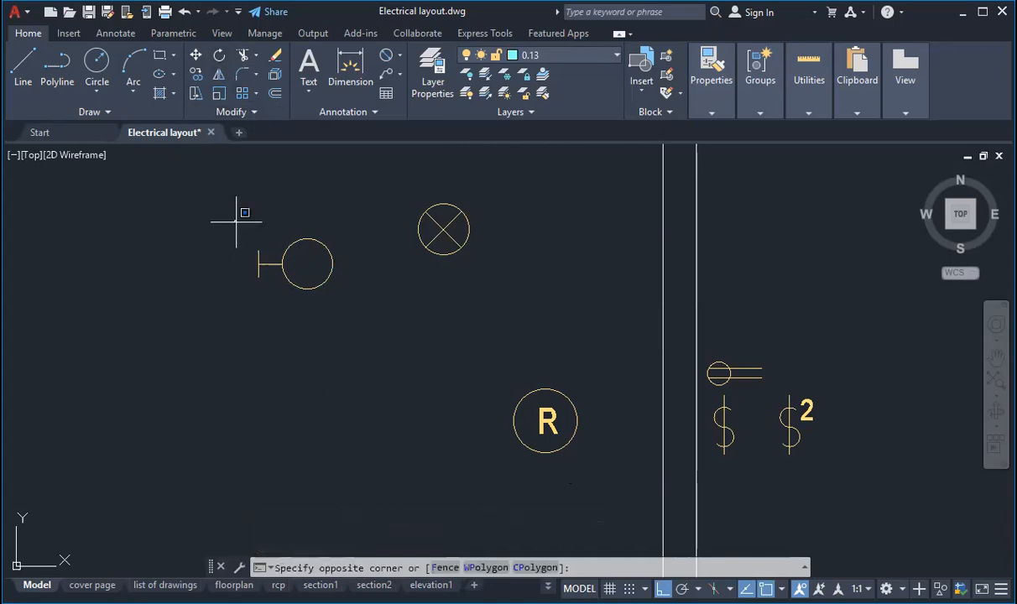
pyautogui.click(367, 331)
pyautogui.write('block')
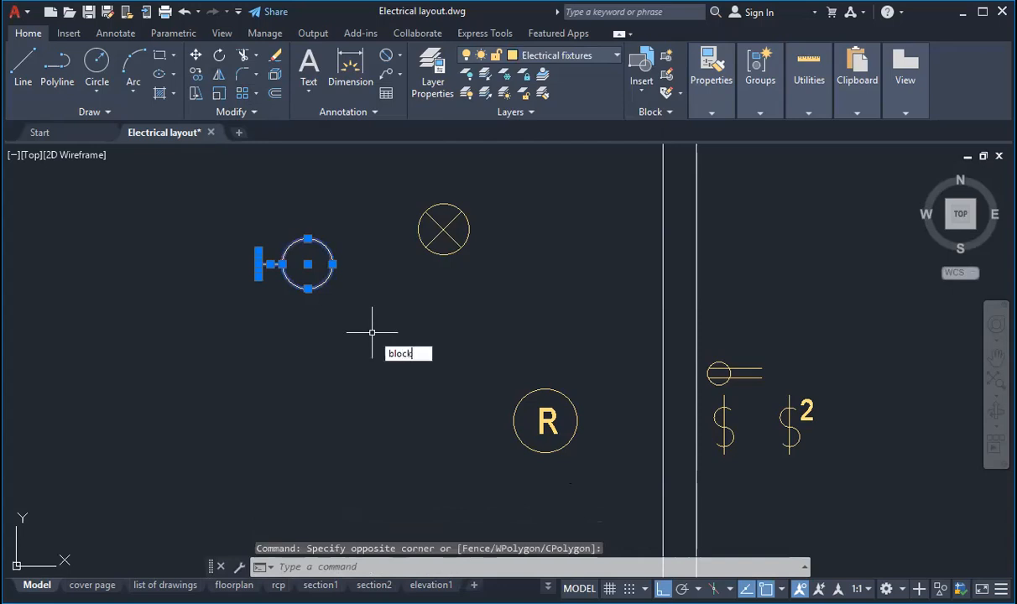
pyautogui.press('Return')
pyautogui.write('Wall')
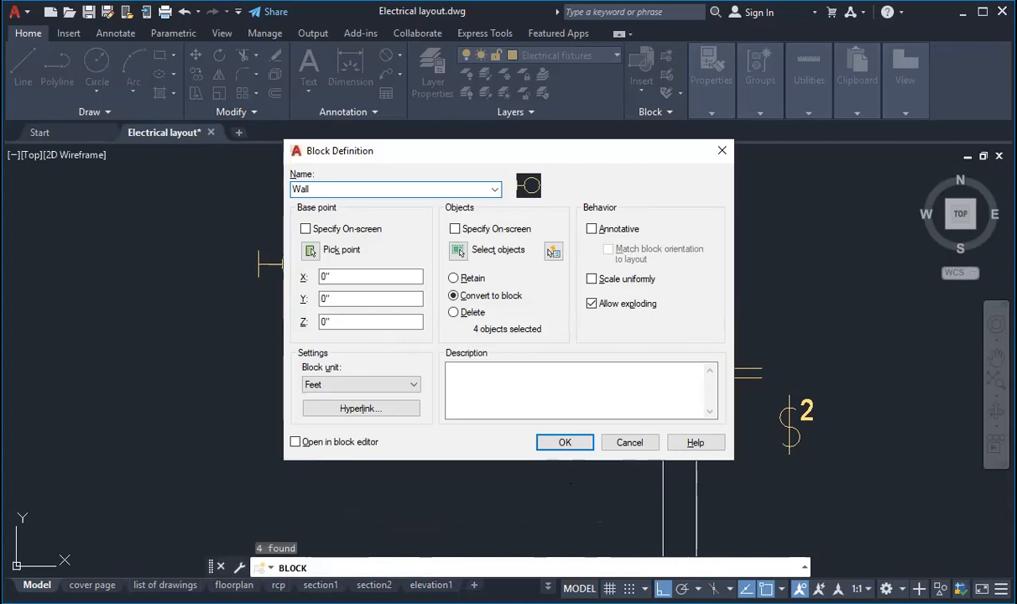
pyautogui.write(' lamp')
pyautogui.press('Return')
pyautogui.scroll(-3, 404, 363)
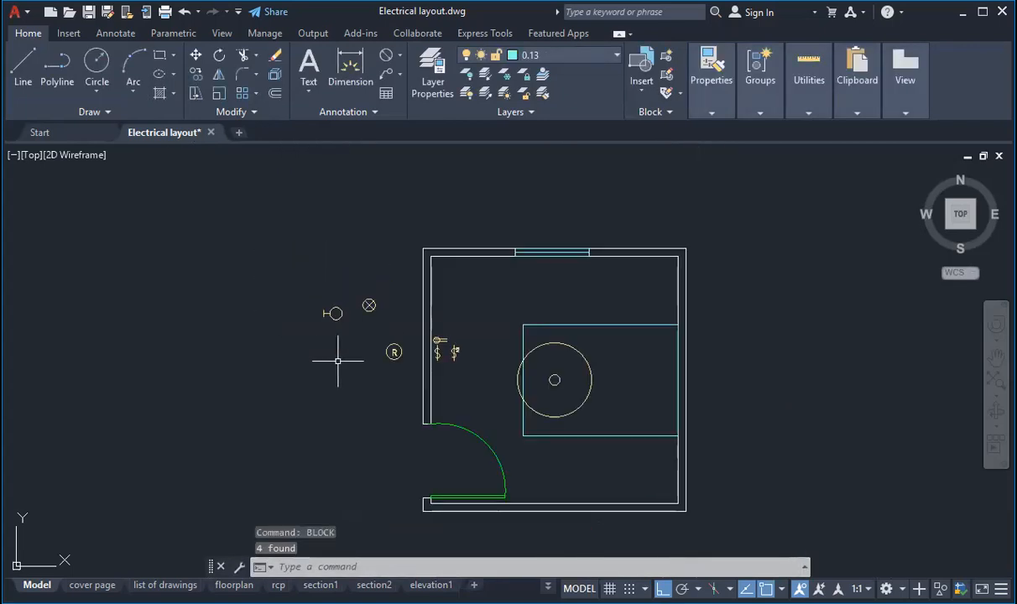
# With Ortho off, move the fan regulator symbol against the inner face of the room's right wall, just above the cyan rectangle.
pyautogui.scroll(2, 341, 355)
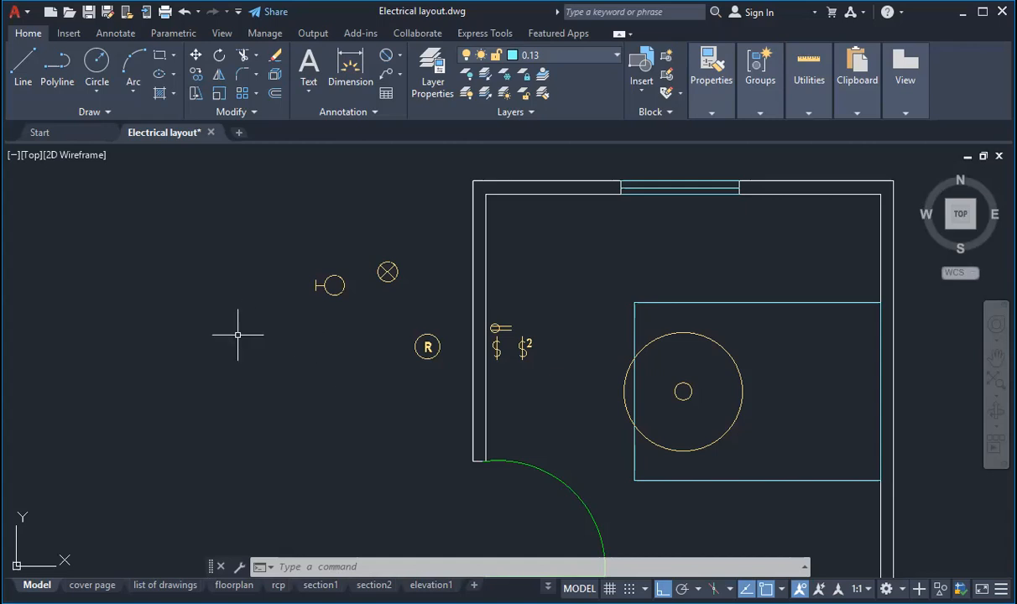
pyautogui.scroll(-5, 518, 262)
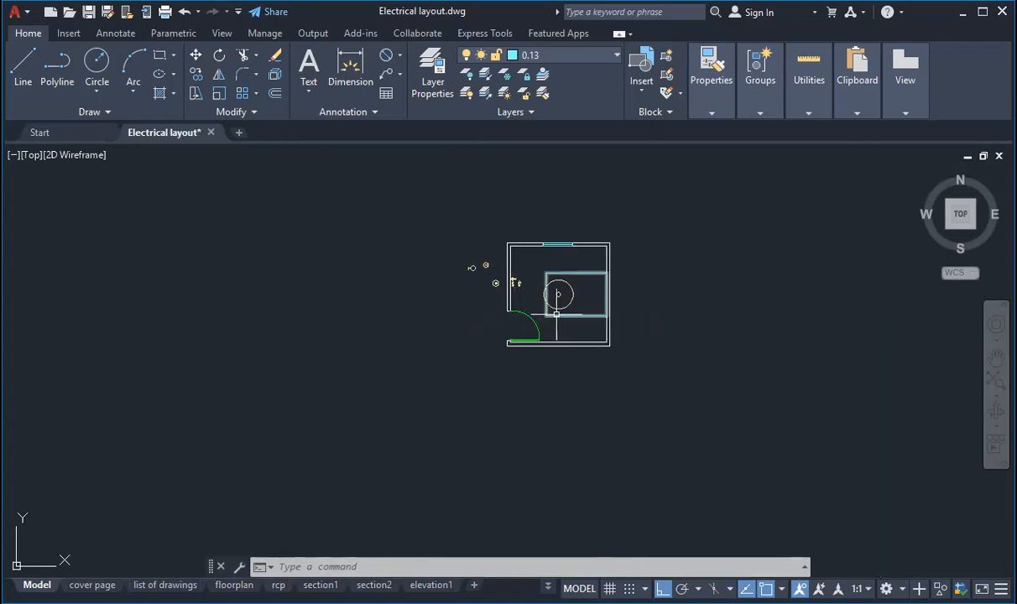
pyautogui.scroll(6, 556, 314)
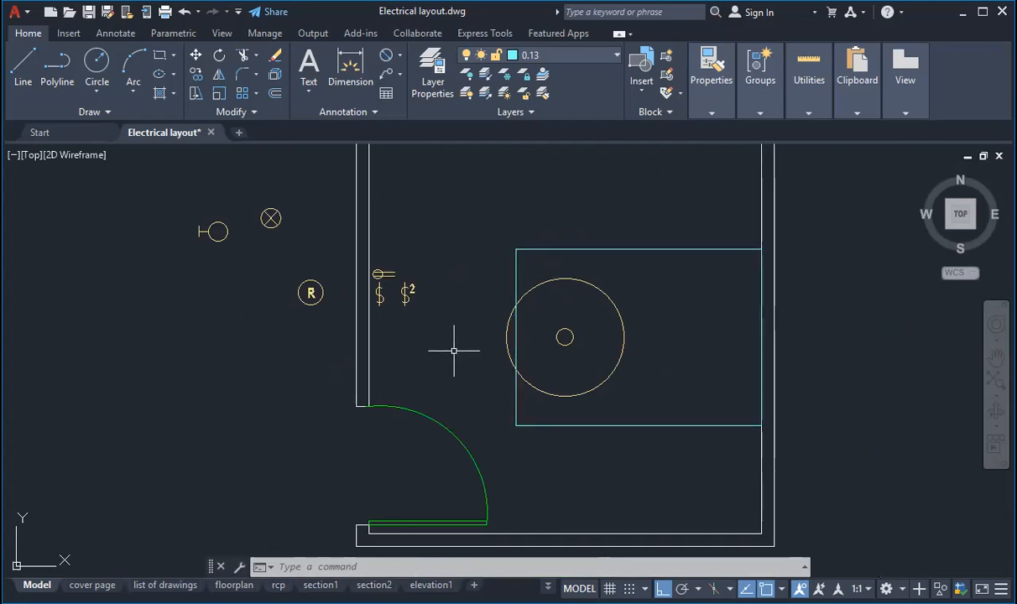
pyautogui.scroll(2, 357, 265)
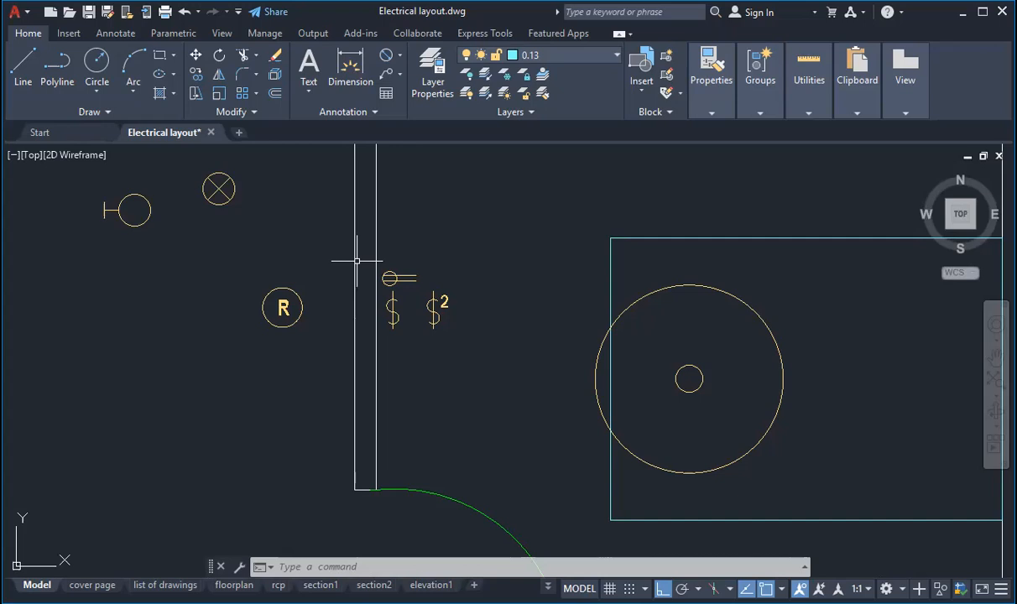
pyautogui.click(280, 299)
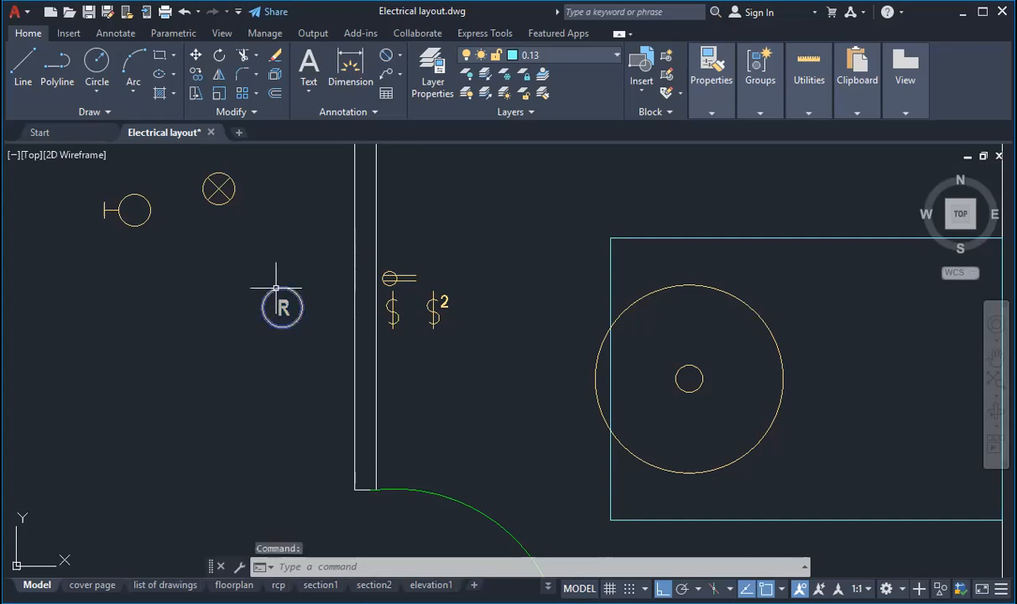
pyautogui.click(195, 59)
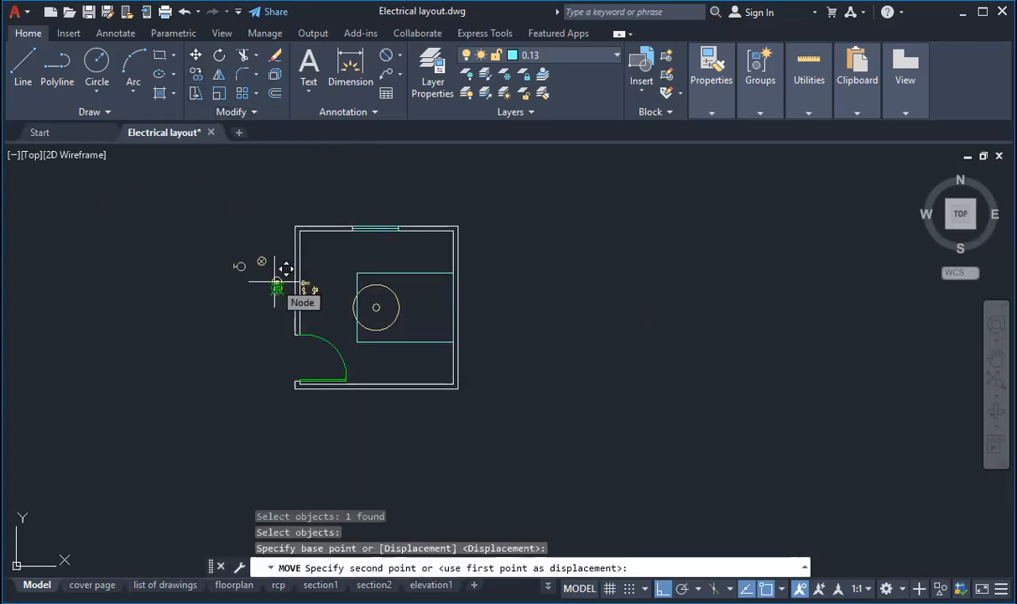
pyautogui.press('F8')
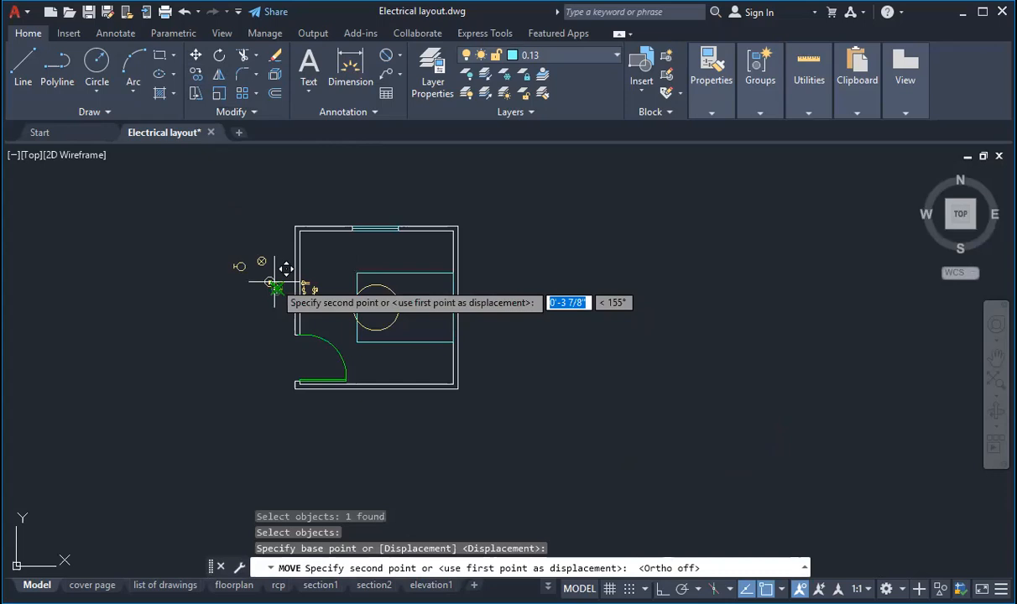
pyautogui.scroll(5, 397, 279)
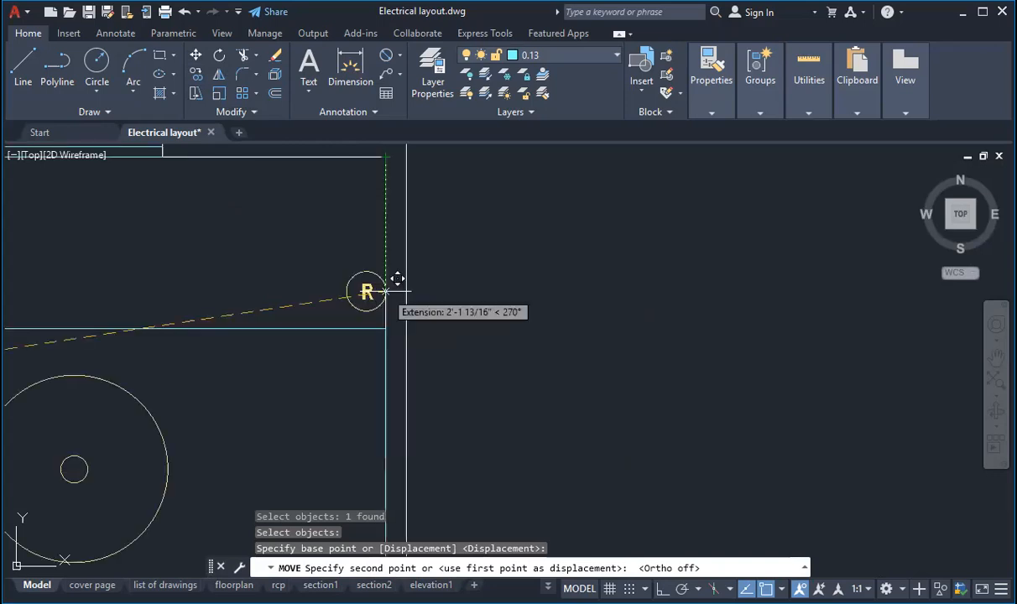
pyautogui.click(397, 278)
pyautogui.scroll(-5, 638, 279)
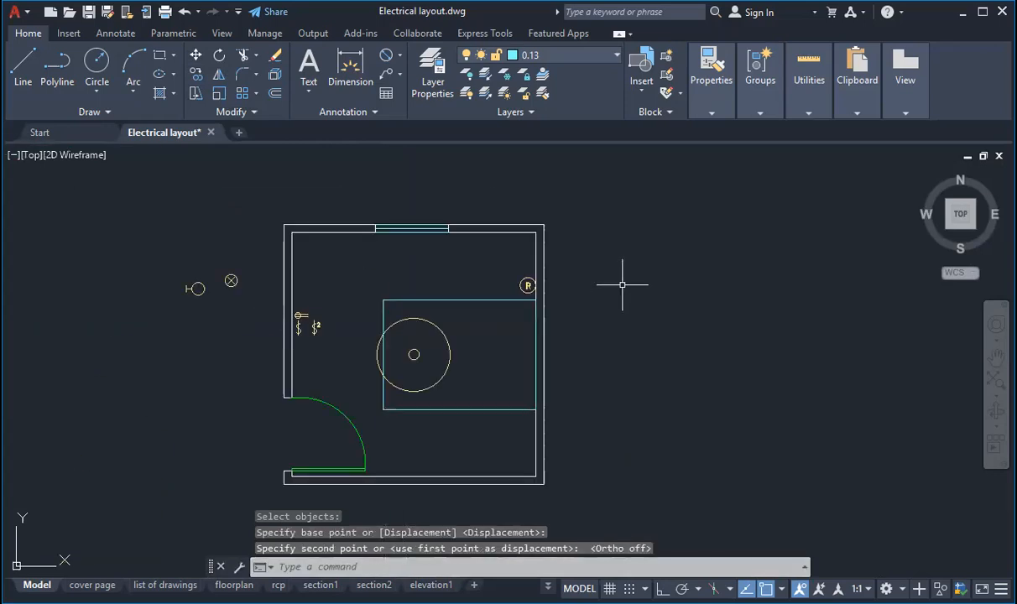
pyautogui.scroll(5, 502, 316)
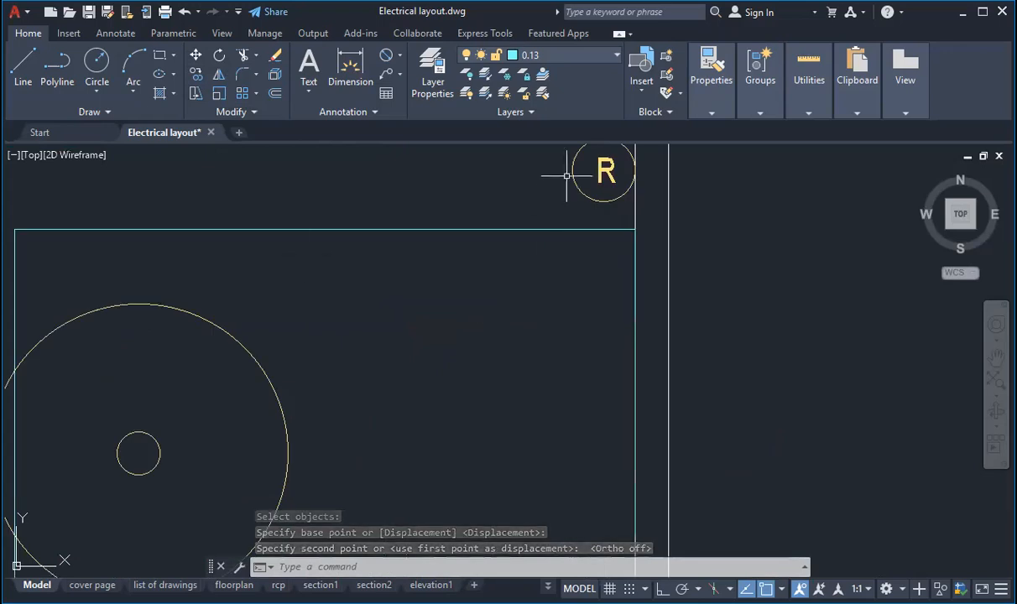
pyautogui.scroll(-4, 304, 435)
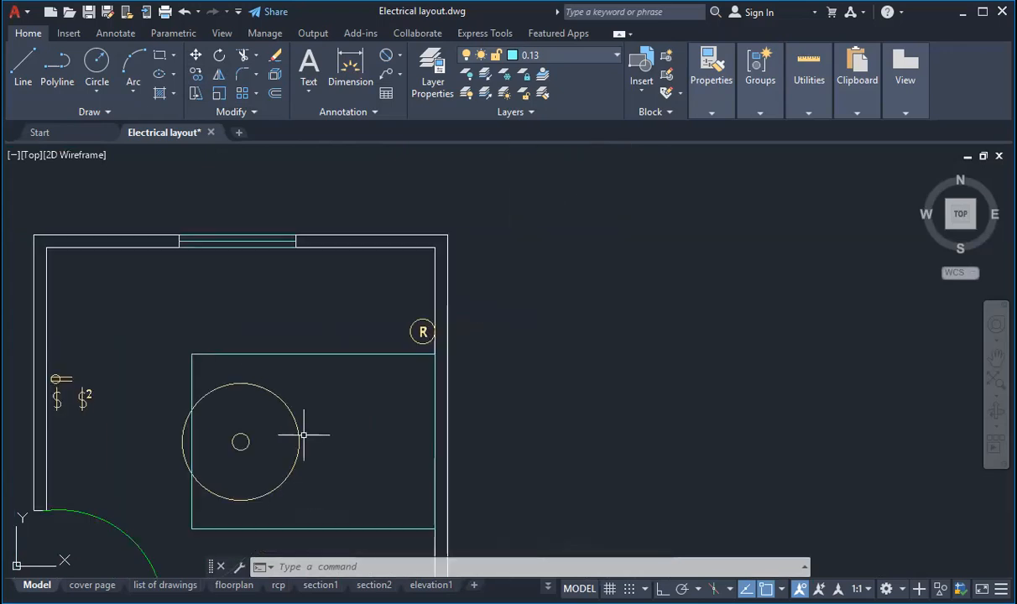
# Make Electrical wiring the current layer and draw a three-point arc connecting the fan's centre with the centre of the regulator symbol.
pyautogui.click(554, 55)
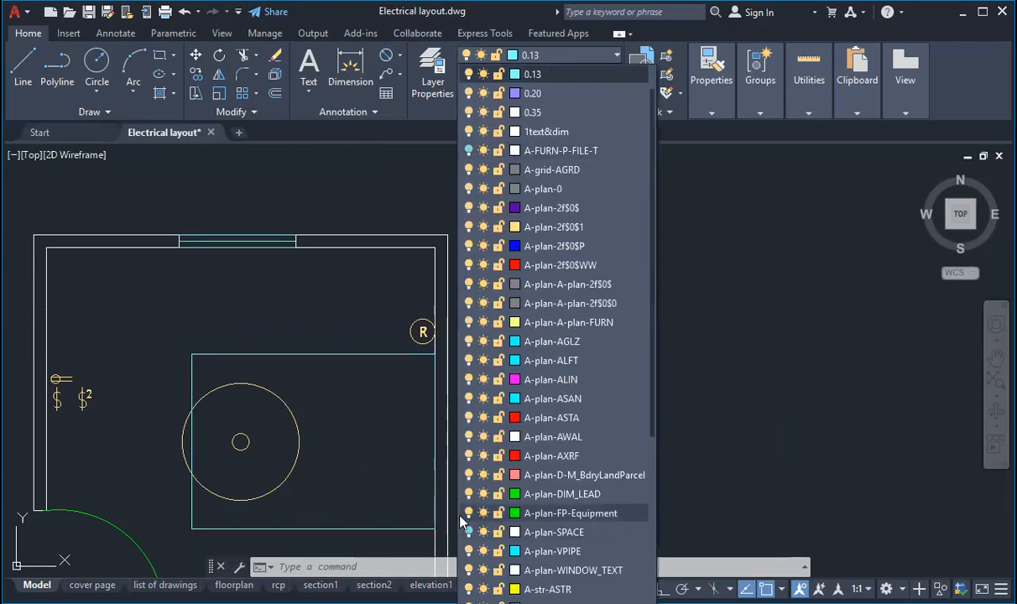
pyautogui.scroll(-3, 627, 495)
pyautogui.scroll(-3, 628, 495)
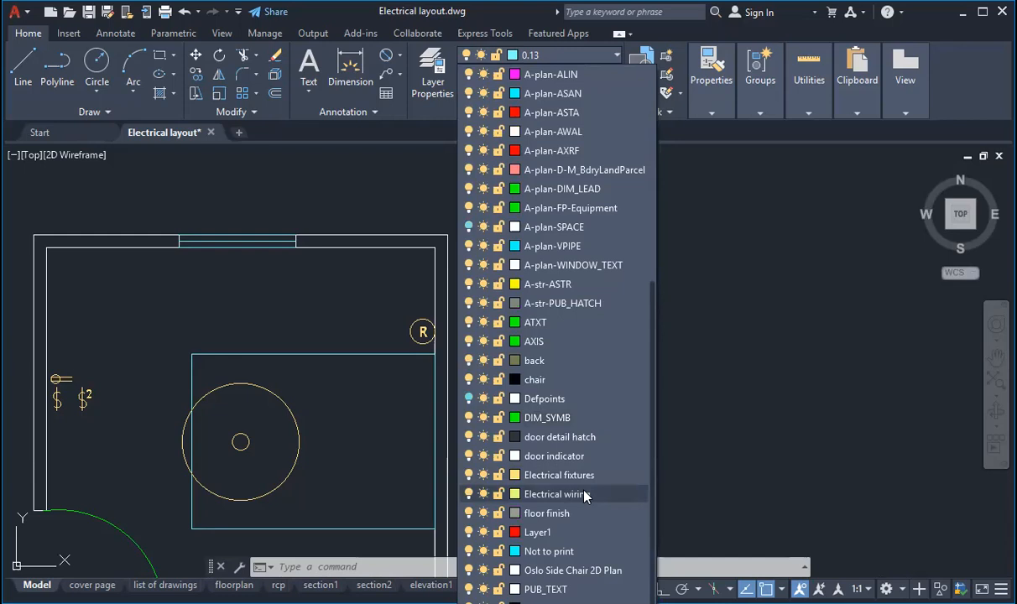
pyautogui.click(585, 496)
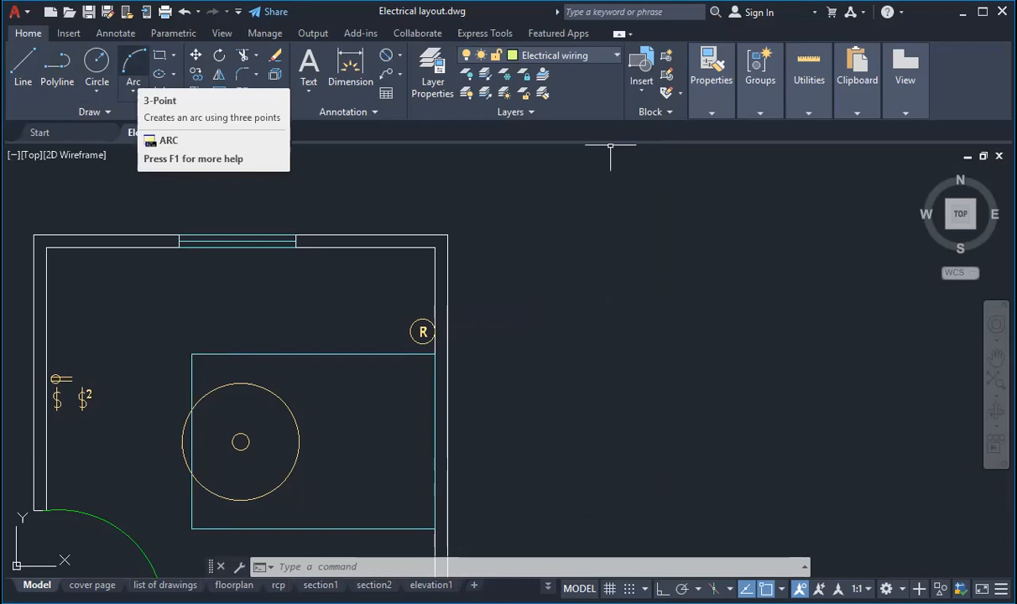
pyautogui.click(133, 67)
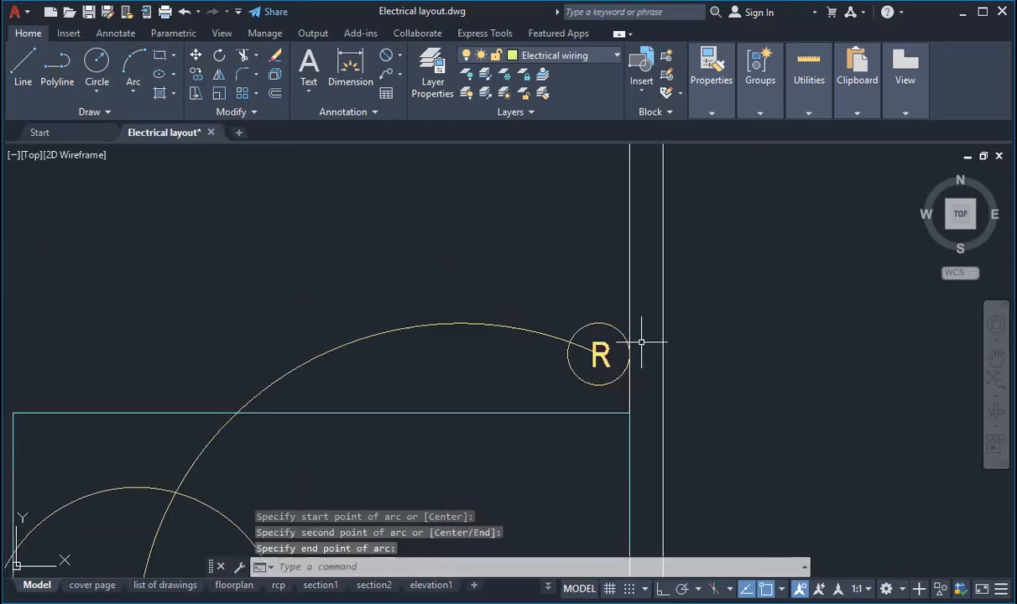
pyautogui.scroll(-4, 641, 341)
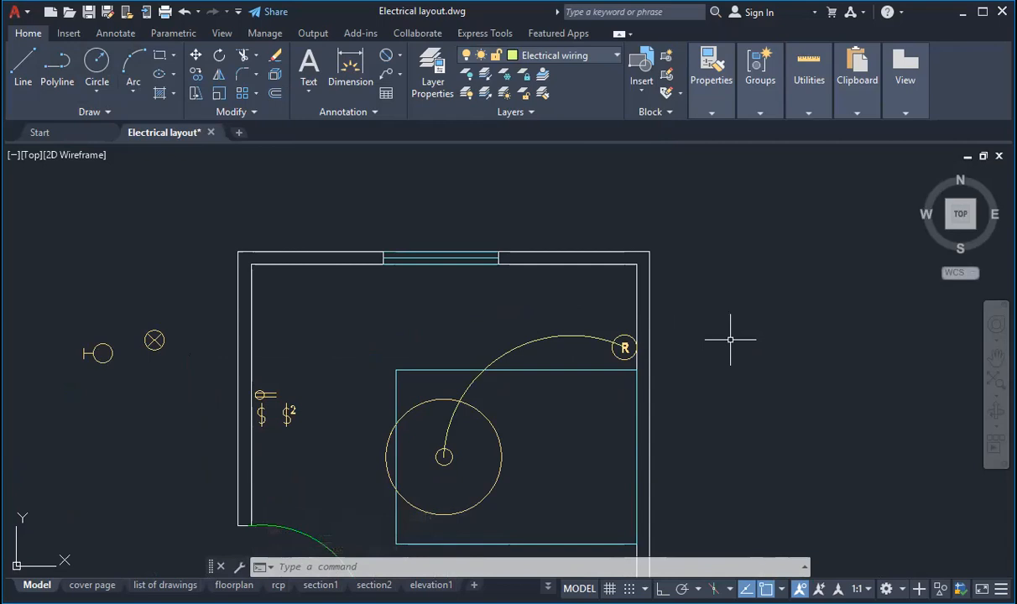
# Open the wiring arc's properties and set its linetype scale to 100.
pyautogui.click(582, 337)
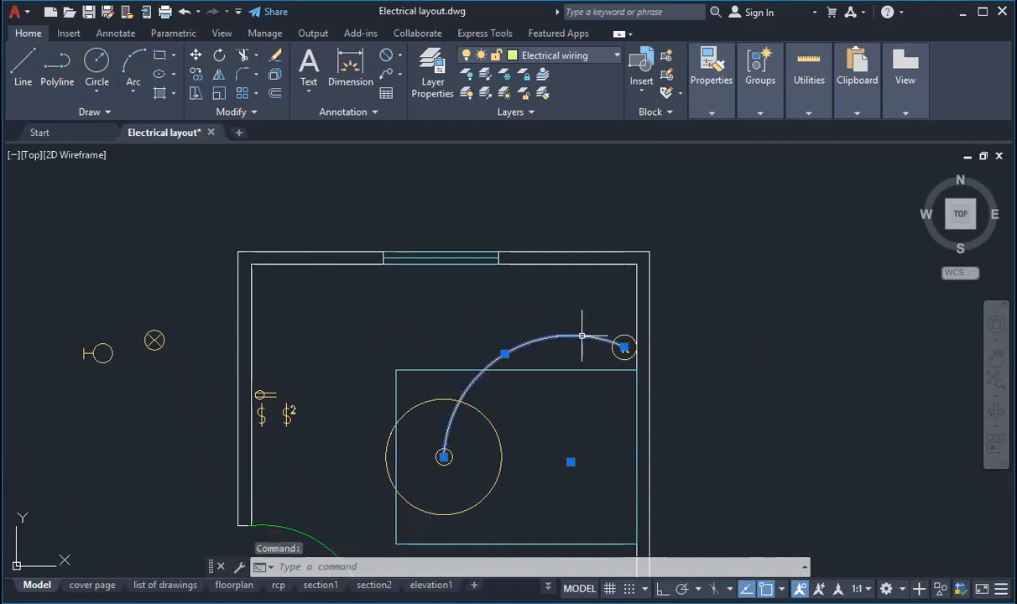
pyautogui.rightClick(583, 337)
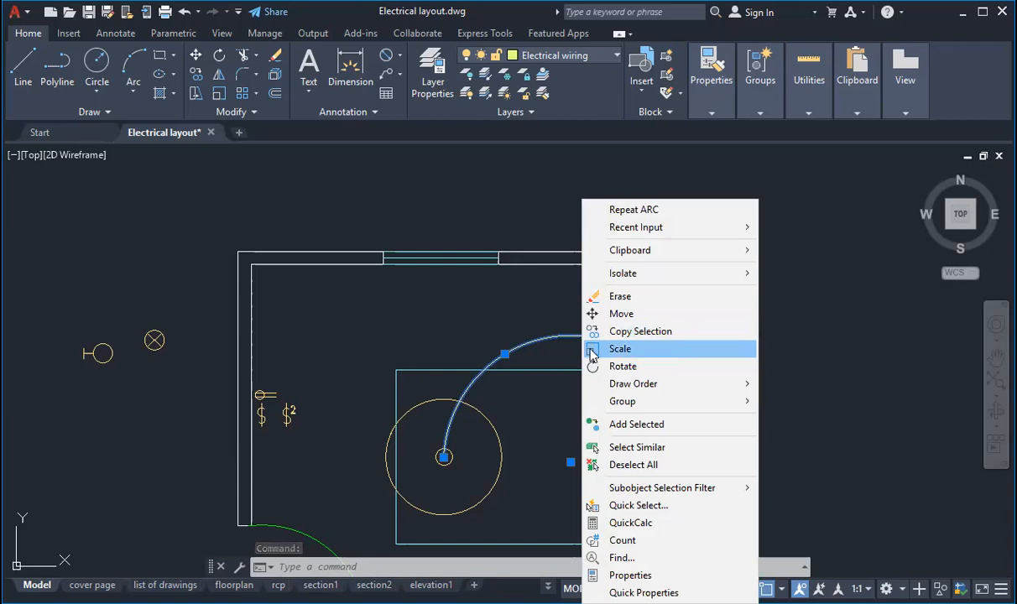
pyautogui.click(635, 576)
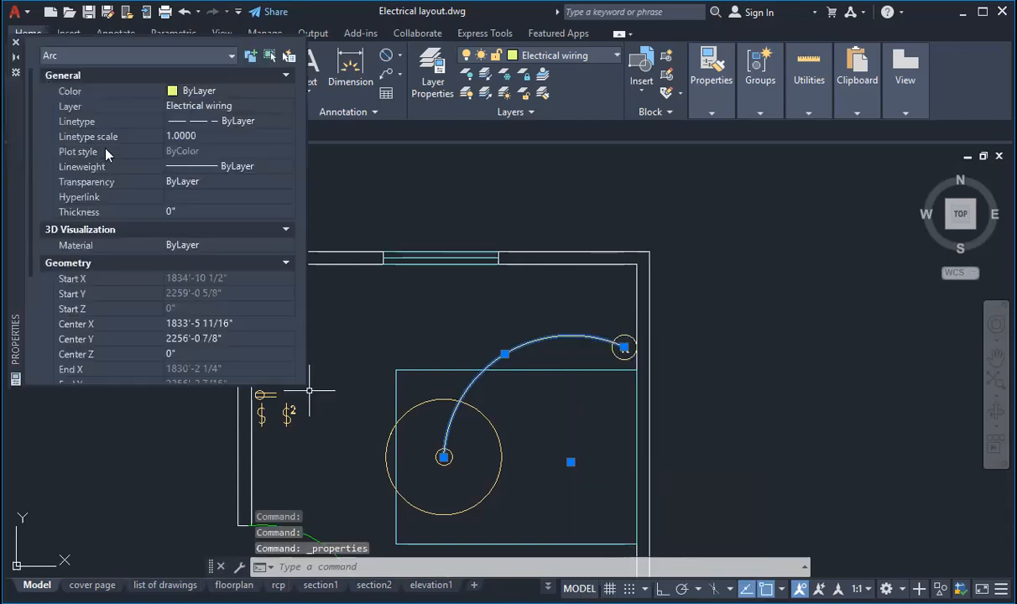
pyautogui.click(216, 138)
pyautogui.write('100')
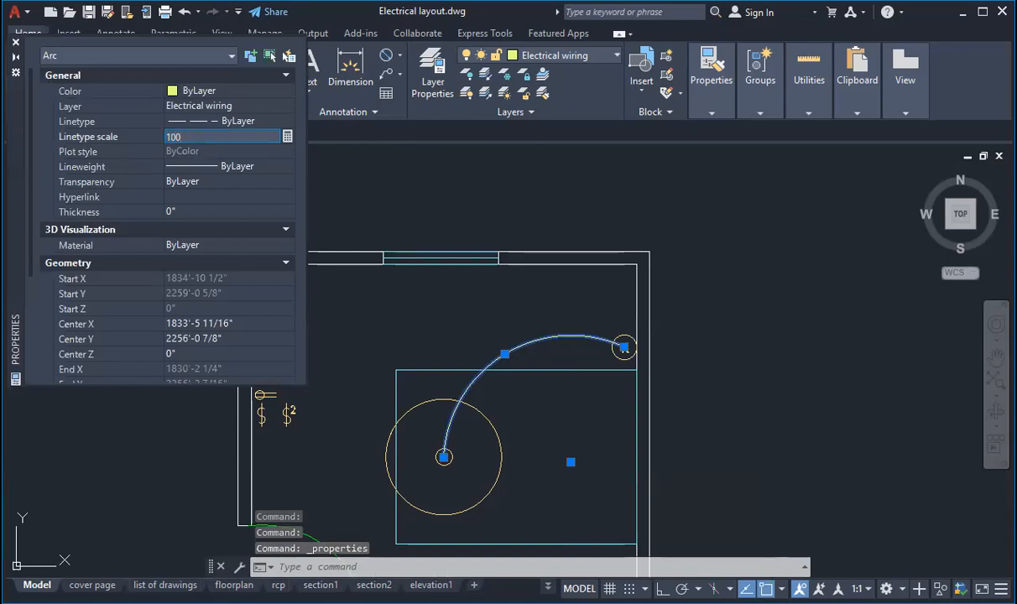
pyautogui.press('Return')
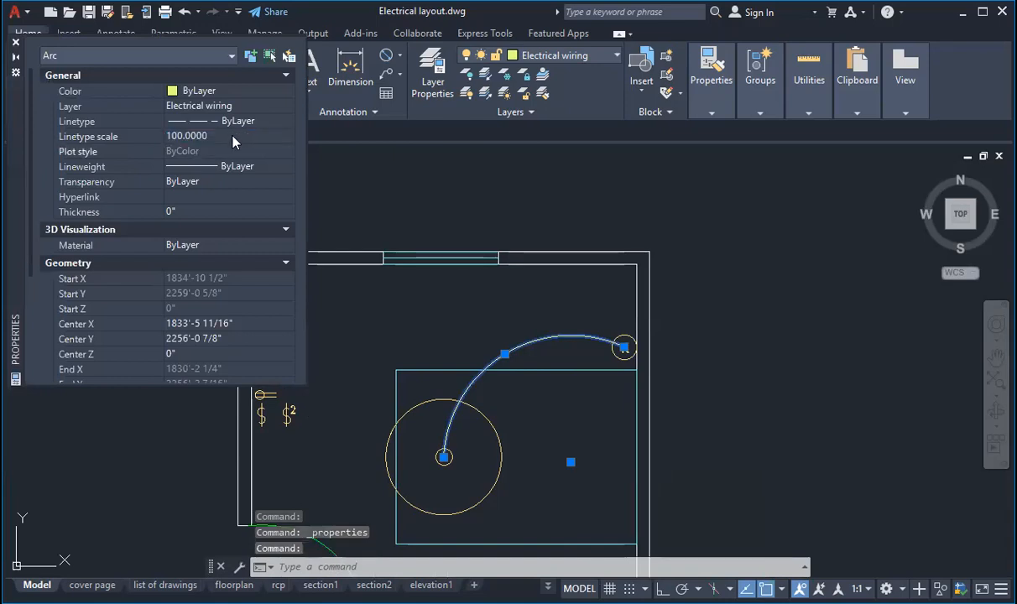
# Try linetype scales of 0.001 and 1 on the wiring arc.
pyautogui.click(233, 138)
pyautogui.write('.001')
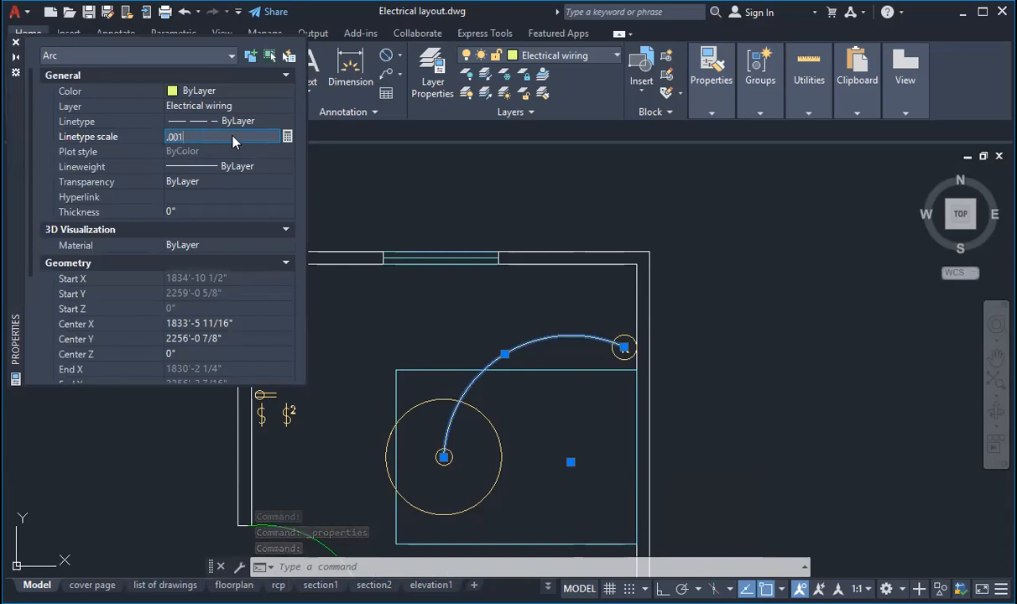
pyautogui.press('Return')
pyautogui.scroll(5, 516, 370)
pyautogui.scroll(-8, 528, 290)
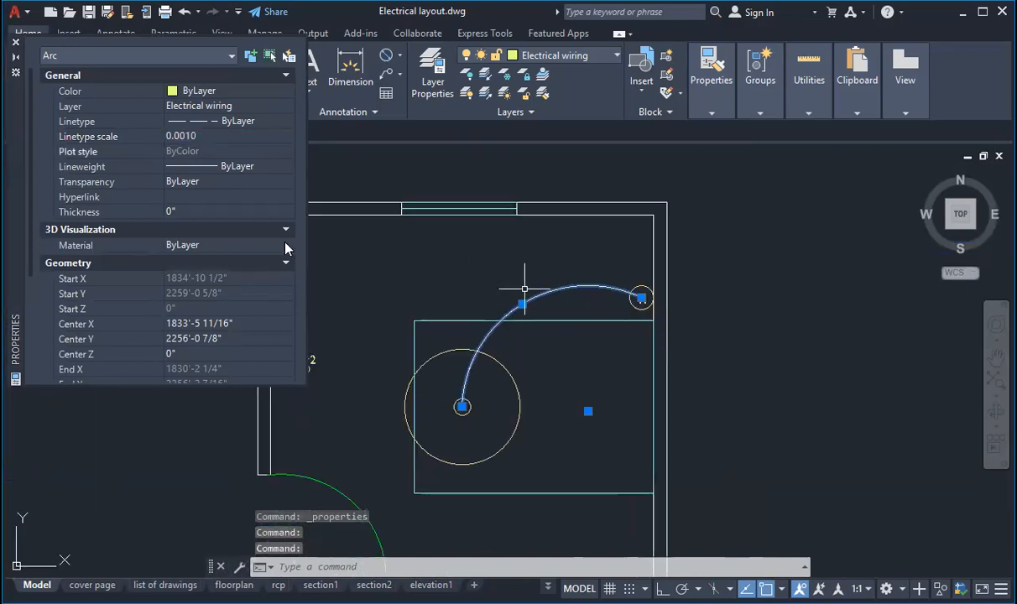
pyautogui.click(212, 137)
pyautogui.write('1')
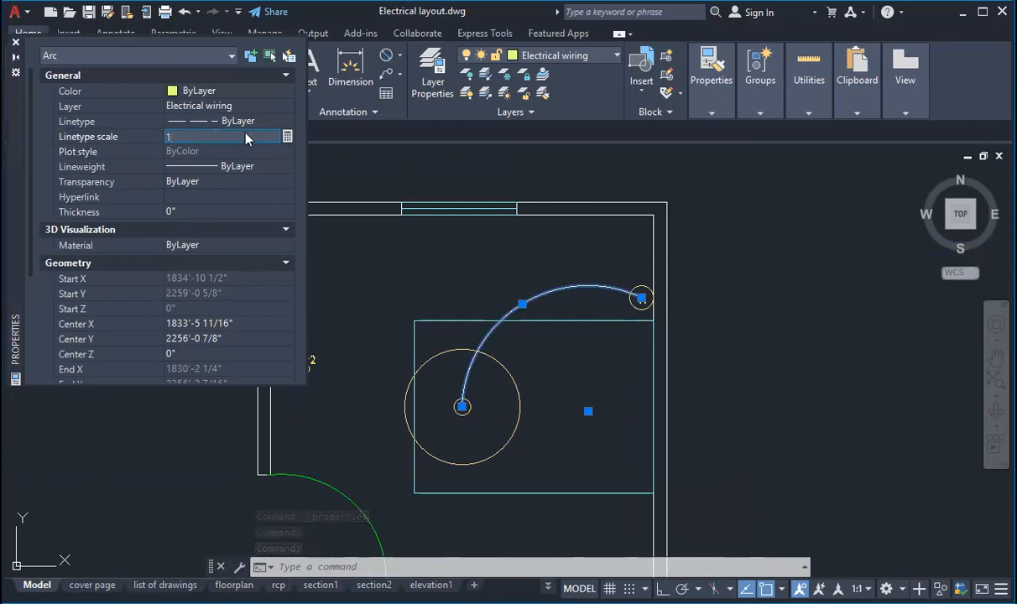
pyautogui.press('Return')
# Set the wiring arc's linetype scale to 1000.
pyautogui.click(206, 137)
pyautogui.write('1000')
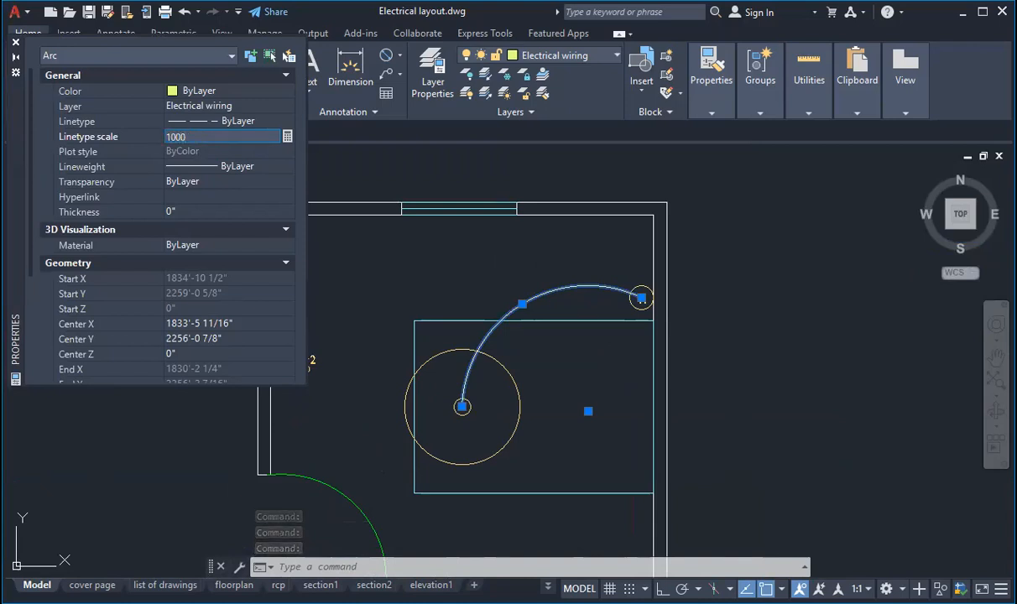
pyautogui.press('Return')
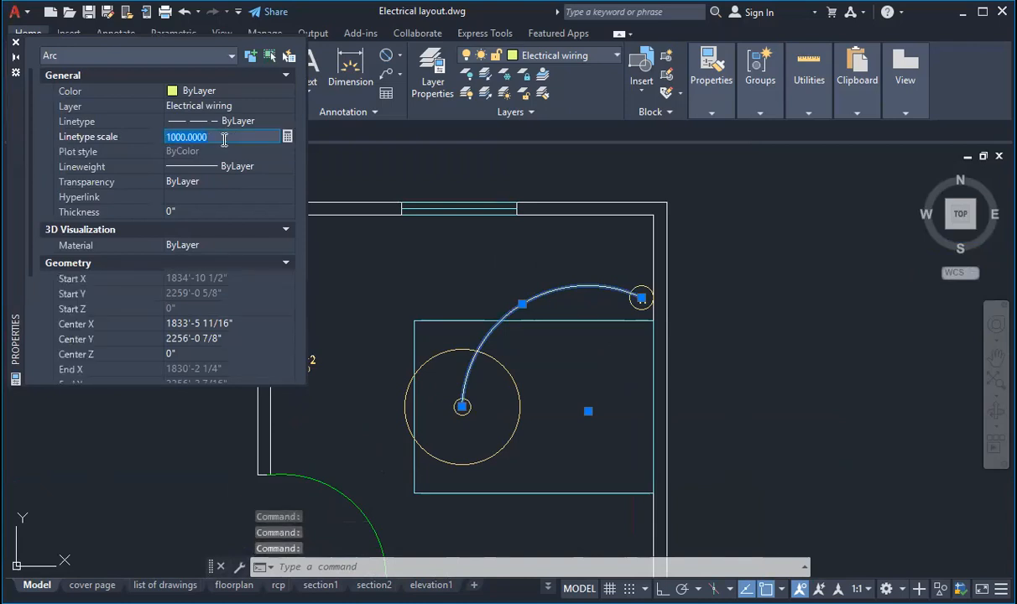
# Set the wiring arc's linetype scale to 1.
pyautogui.write('1')
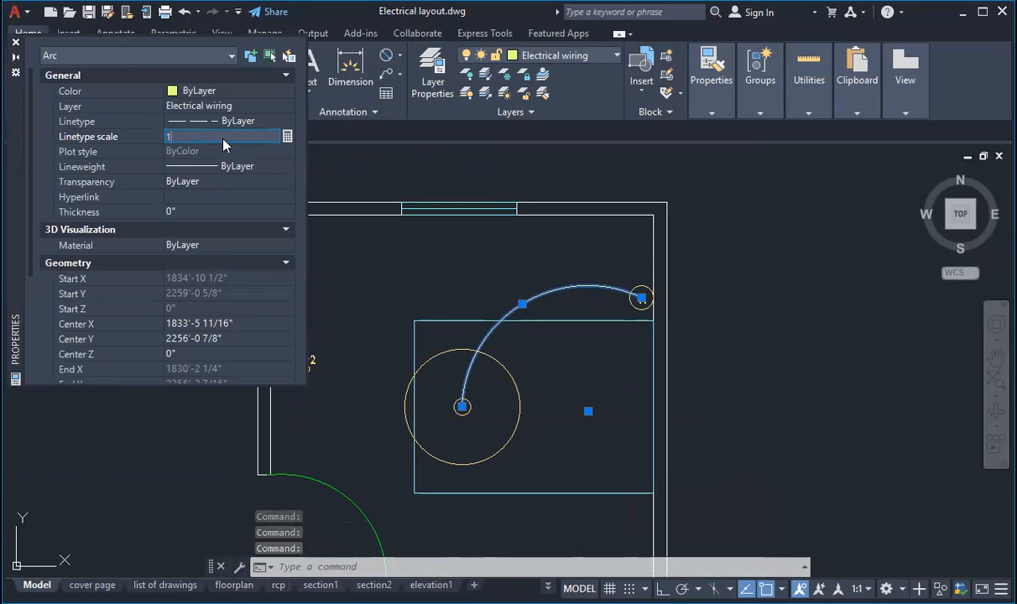
pyautogui.press('Return')
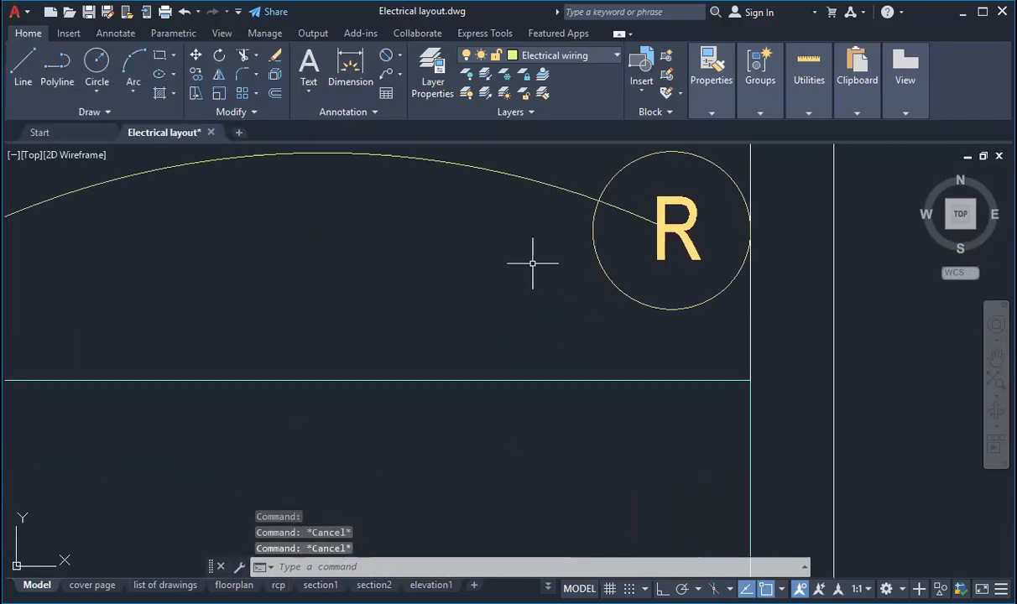
pyautogui.scroll(-4, 638, 337)
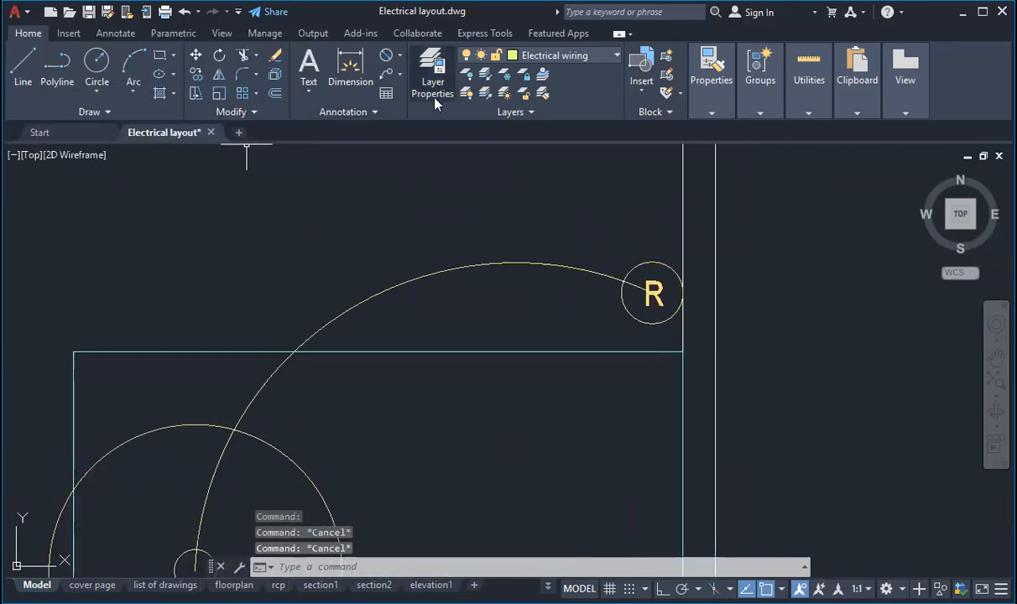
# Change the Electrical wiring layer's linetype to ACAD_ISO03W100 and close the layer manager.
pyautogui.click(436, 67)
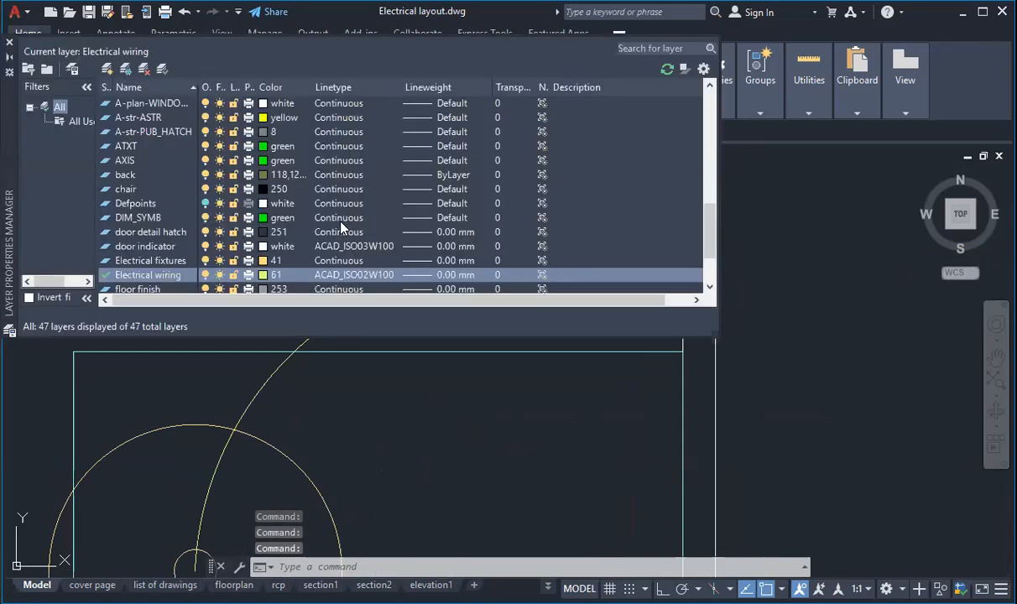
pyautogui.scroll(2, 180, 158)
pyautogui.scroll(-3, 184, 168)
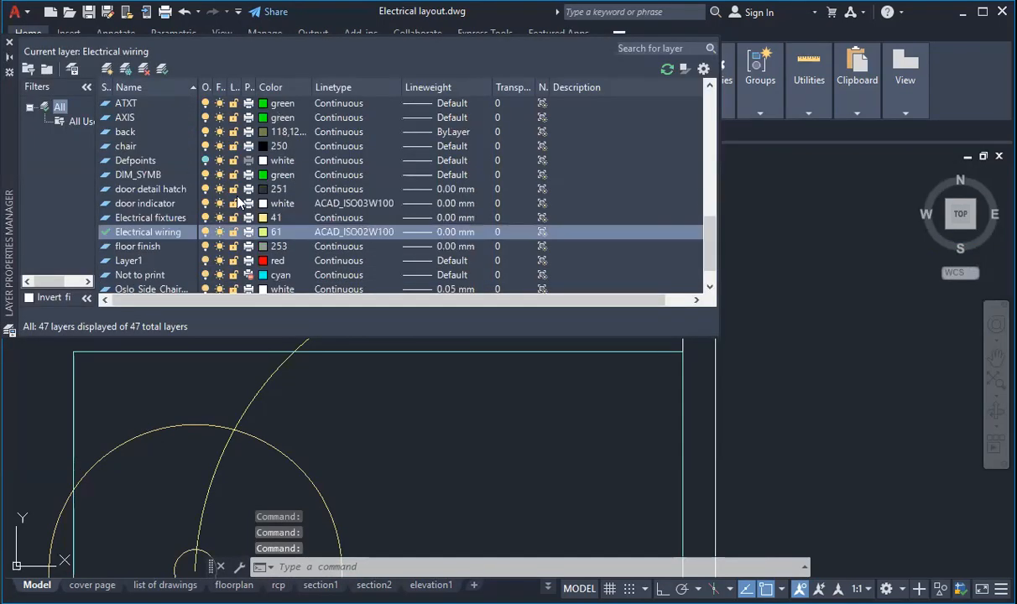
pyautogui.click(357, 232)
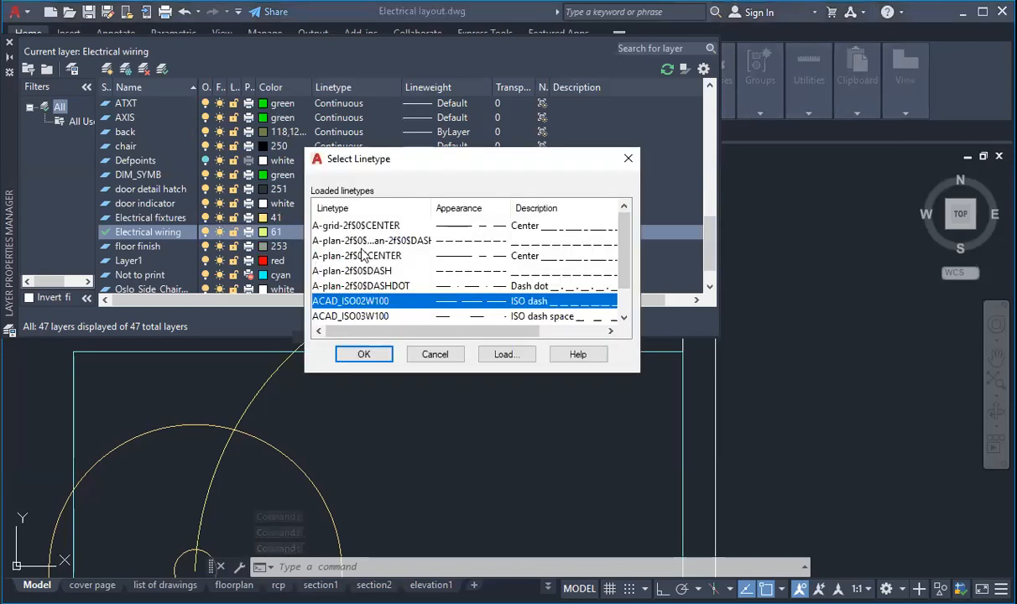
pyautogui.click(465, 318)
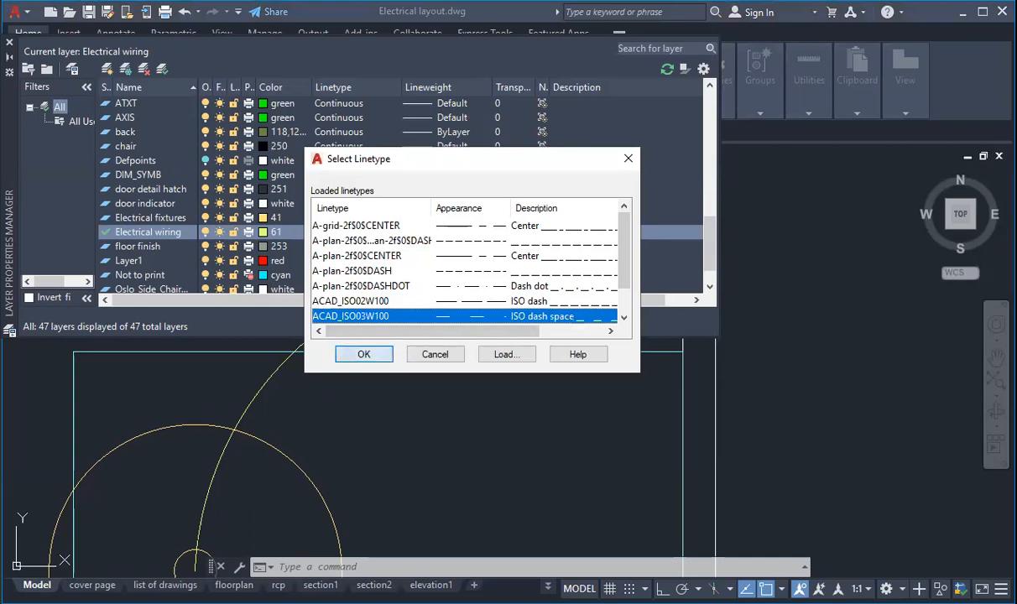
pyautogui.click(363, 354)
pyautogui.scroll(-3, 415, 370)
pyautogui.scroll(1, 433, 455)
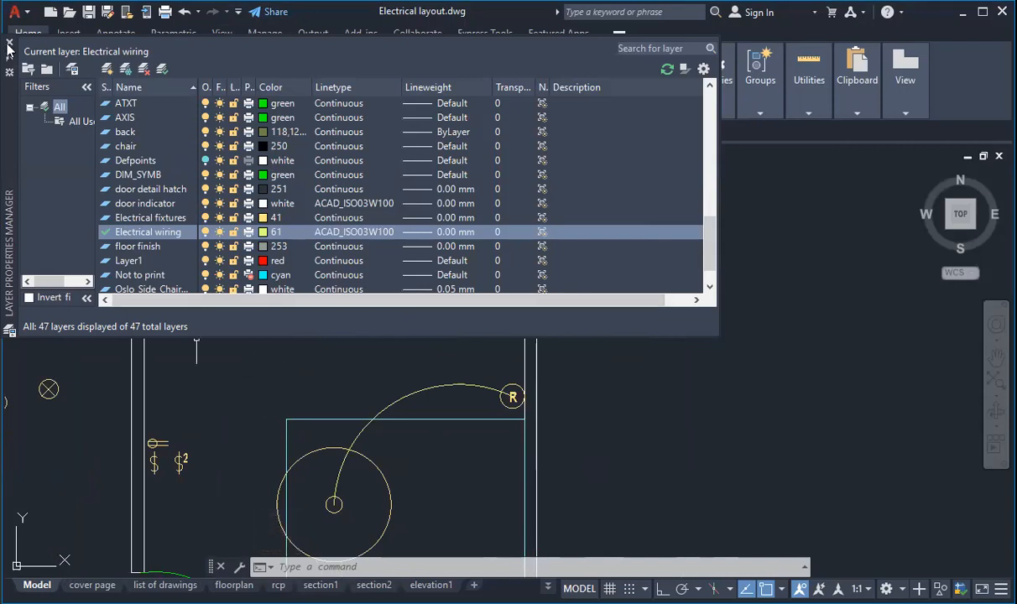
pyautogui.click(9, 43)
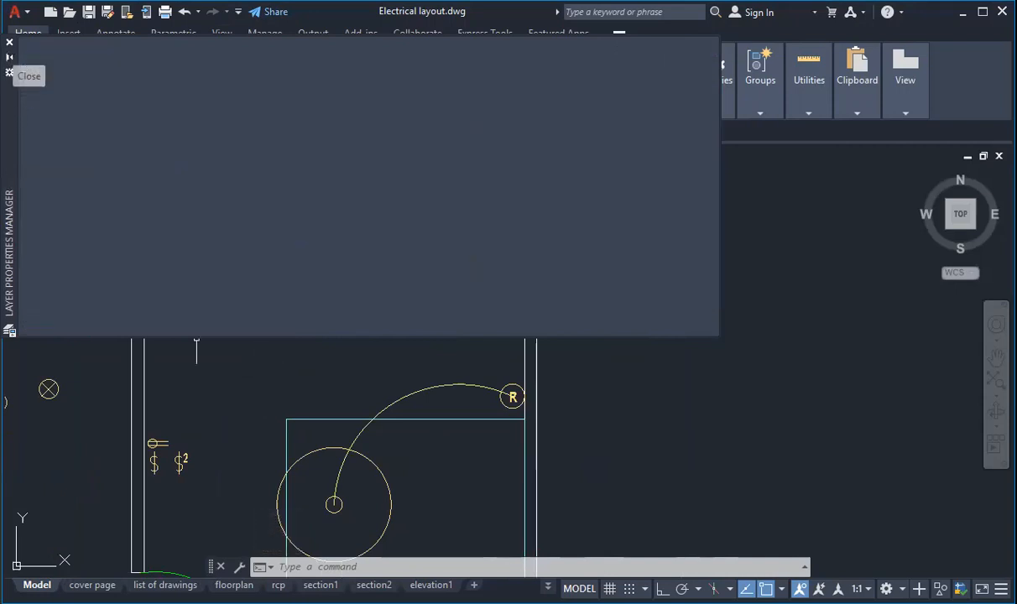
# Examine how the linetype of the wiring arc between the fan and the regulator displays within the room.
pyautogui.scroll(-2, 487, 387)
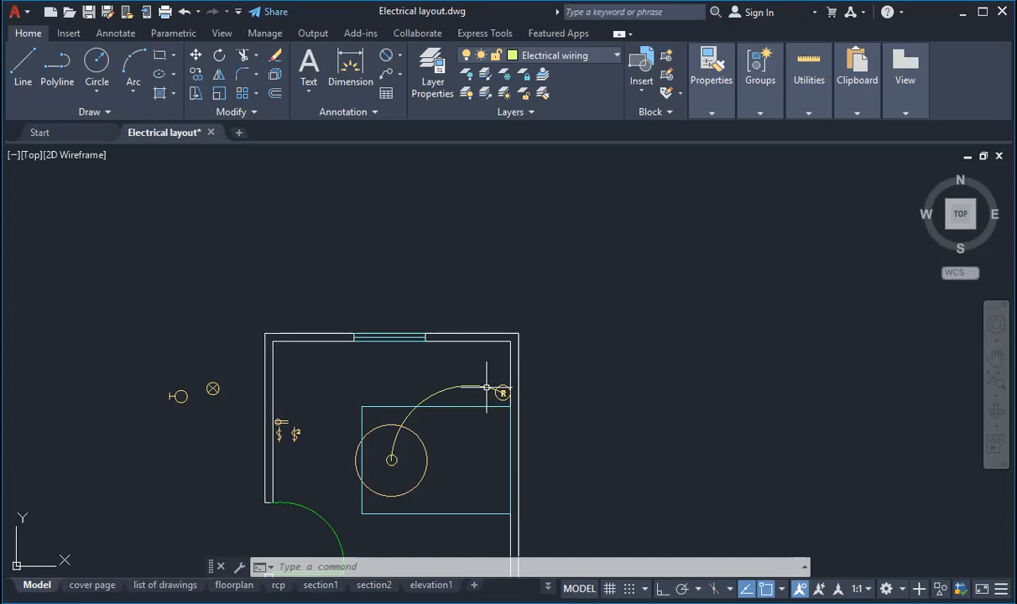
pyautogui.press('Escape')
pyautogui.scroll(-3, 397, 266)
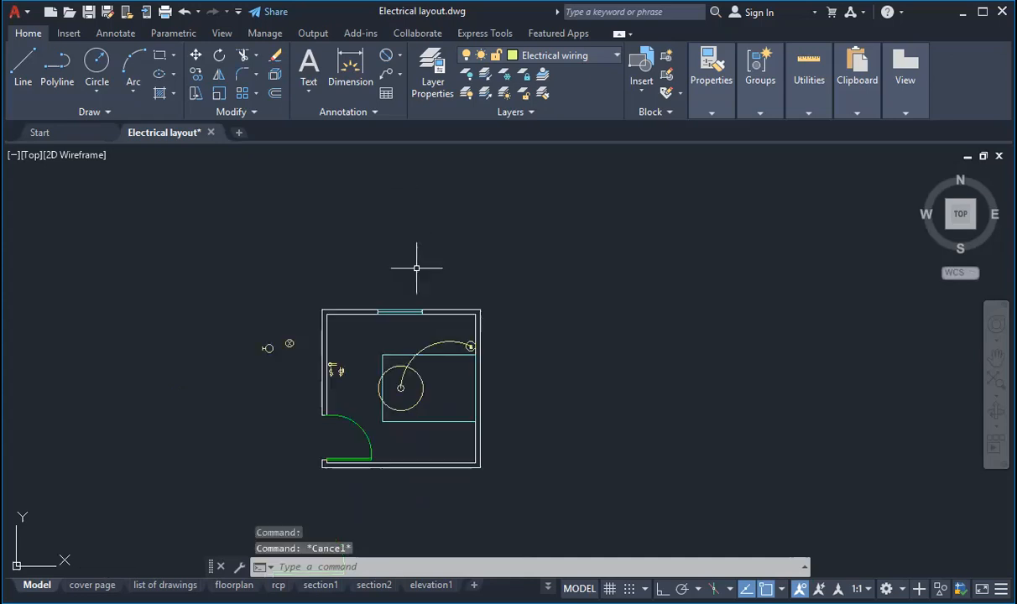
pyautogui.scroll(7, 431, 222)
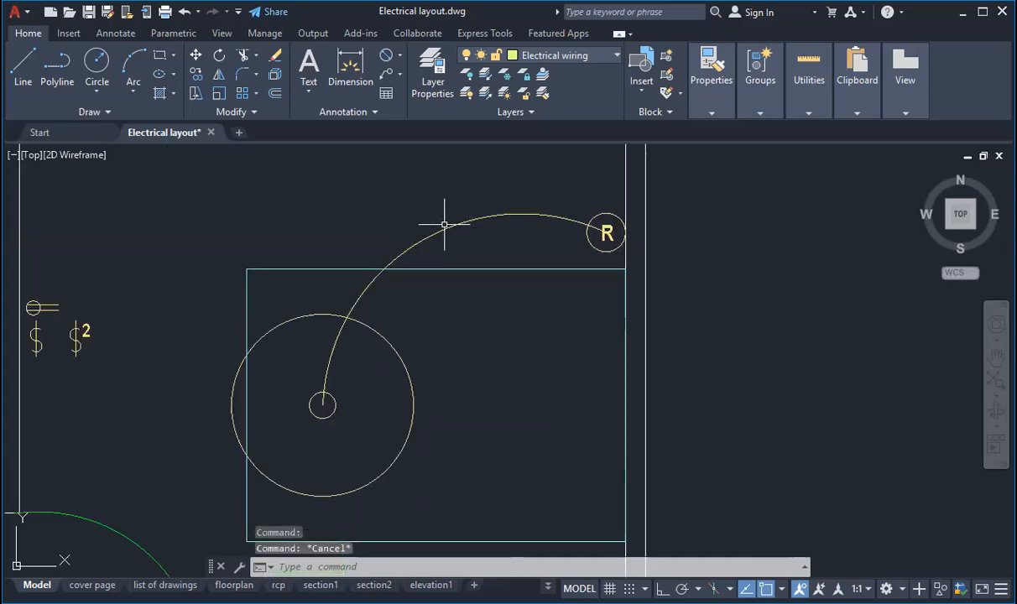
pyautogui.scroll(-2, 599, 233)
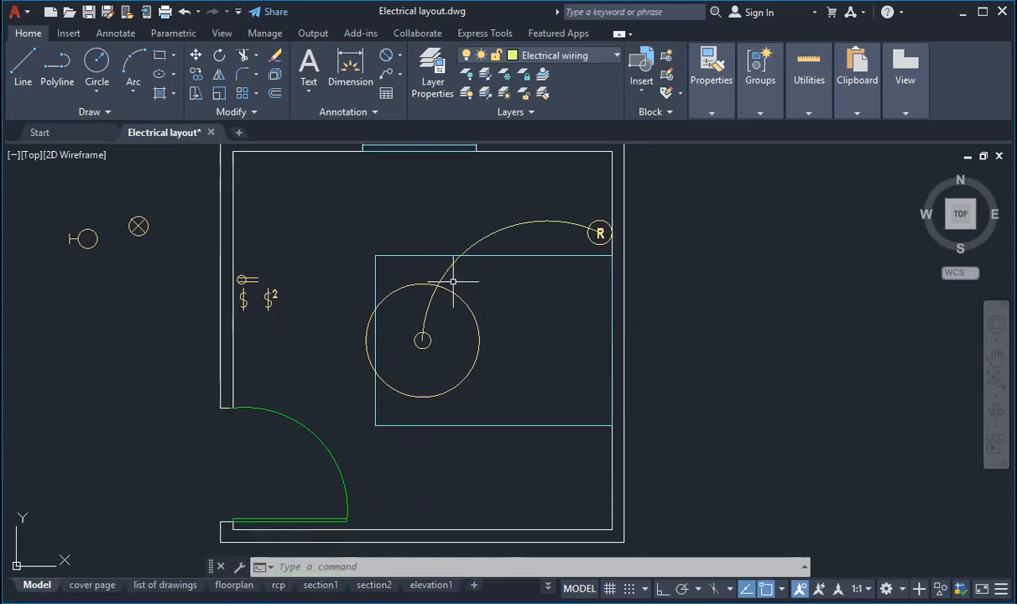
pyautogui.scroll(-2, 461, 292)
pyautogui.scroll(2, 461, 292)
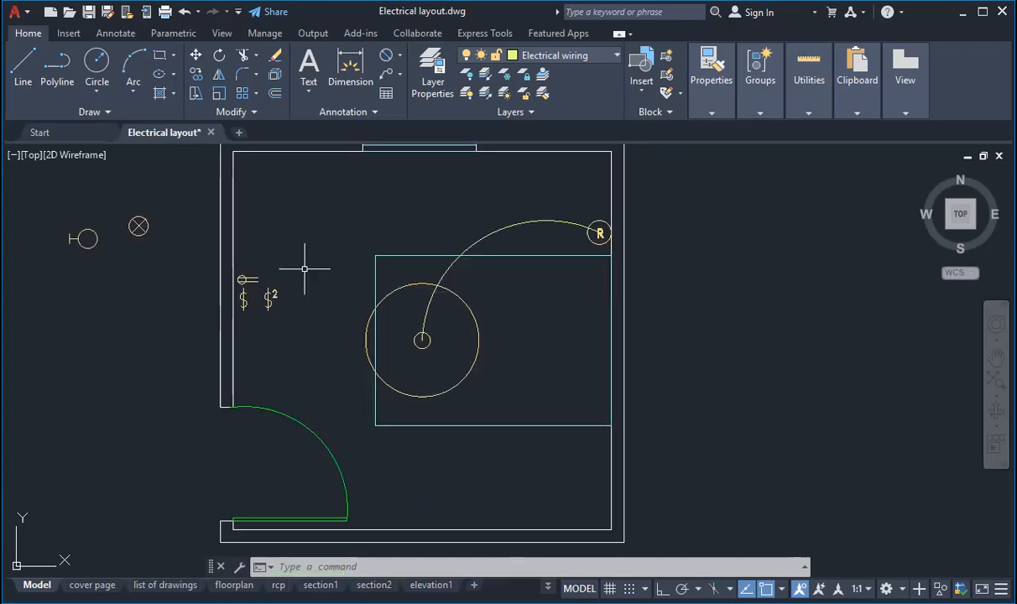
pyautogui.scroll(-2, 355, 273)
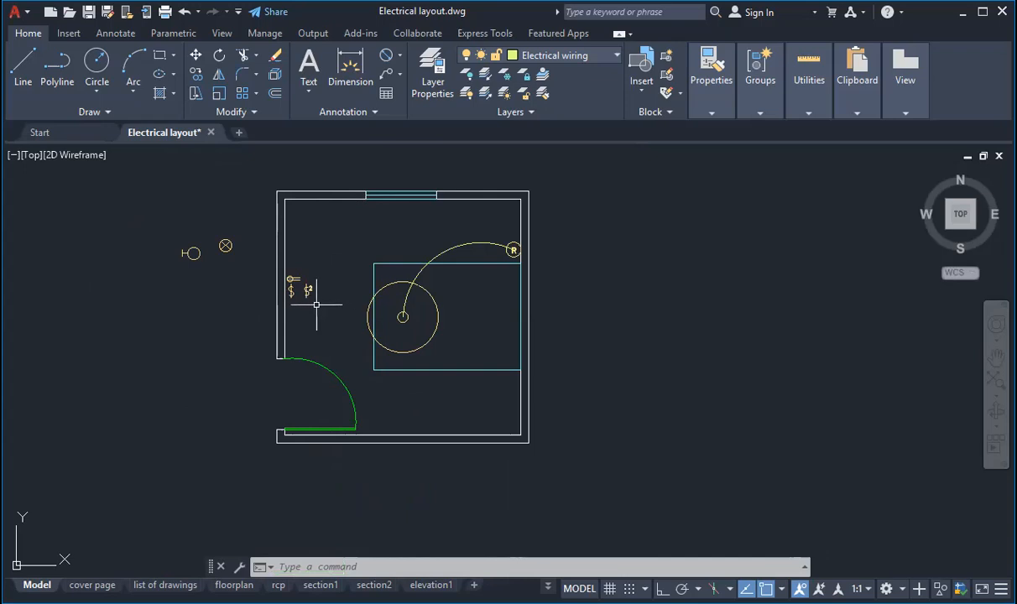
# Draw a vertical construction line through the fan circle's left edge, extending past both the upper and lower walls.
pyautogui.click(32, 67)
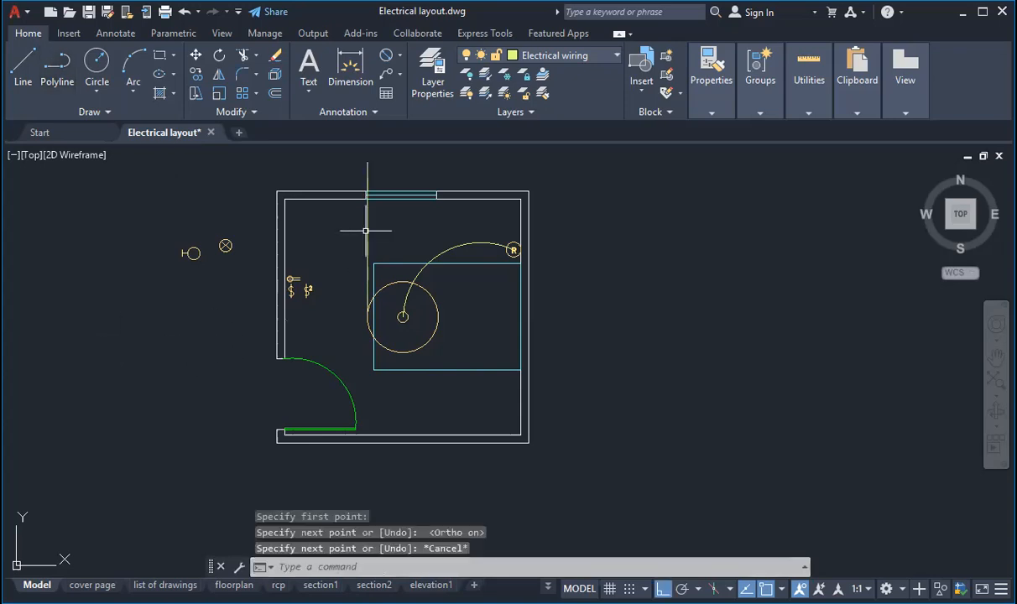
pyautogui.click(368, 239)
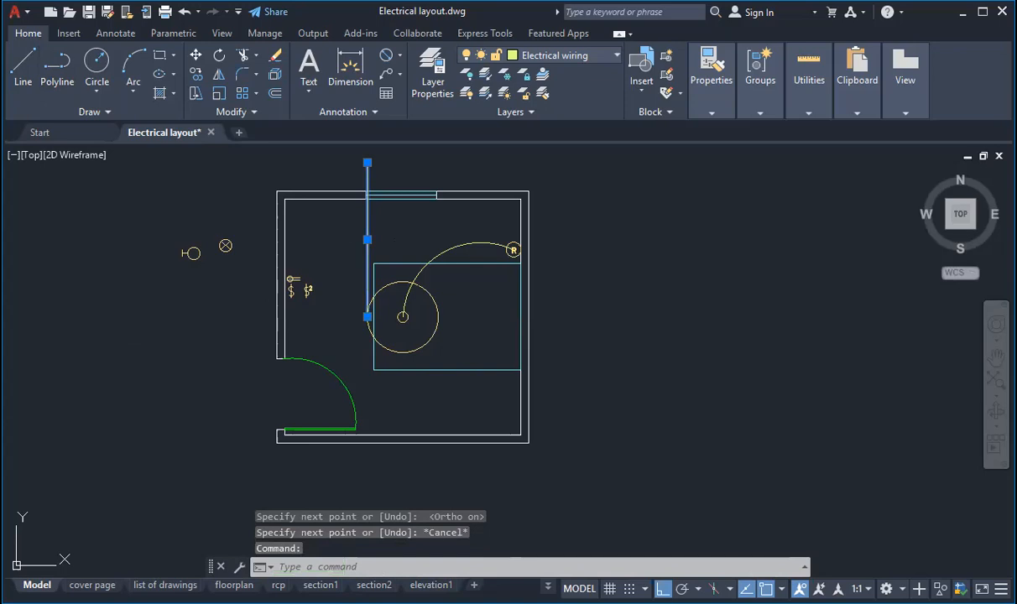
pyautogui.click(368, 317)
pyautogui.click(365, 468)
pyautogui.press('Escape')
pyautogui.press('Escape')
# Draw two crossing diagonals between the corners of the floor strip bounded by the left wall and the vertical construction line.
pyautogui.scroll(-2, 436, 216)
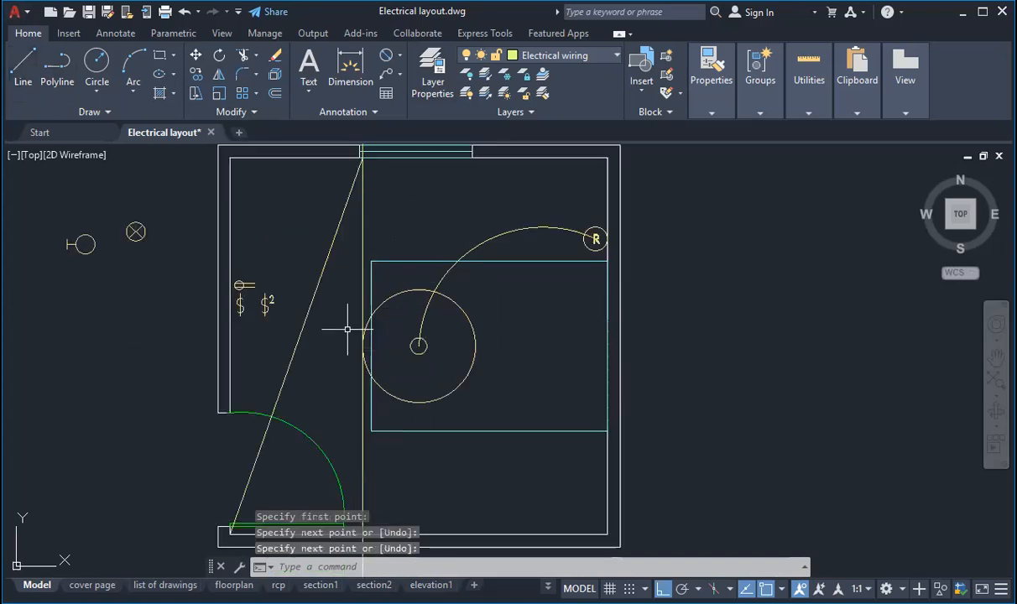
pyautogui.scroll(-5, 348, 332)
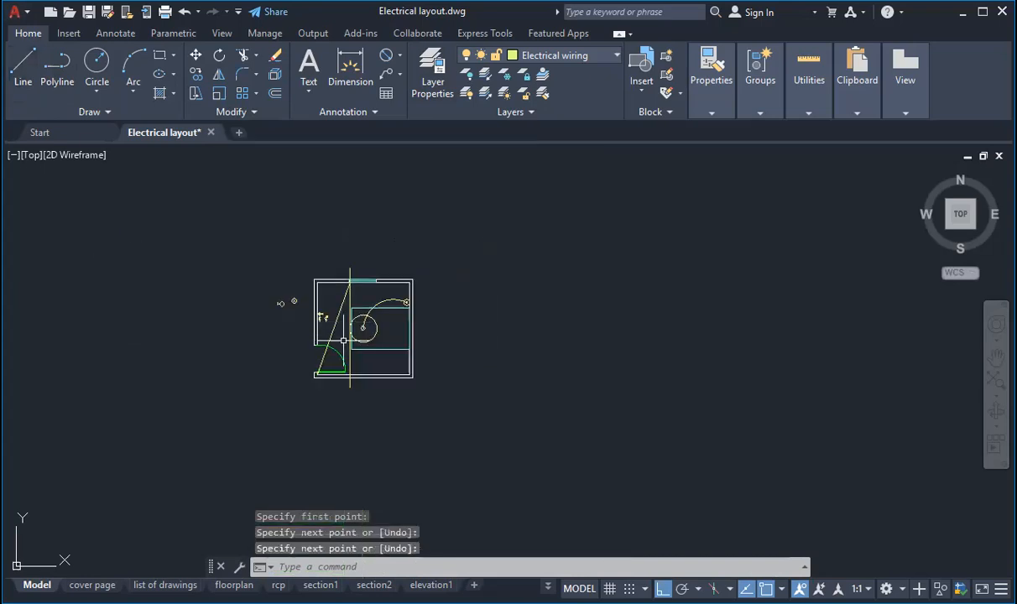
pyautogui.scroll(5, 345, 340)
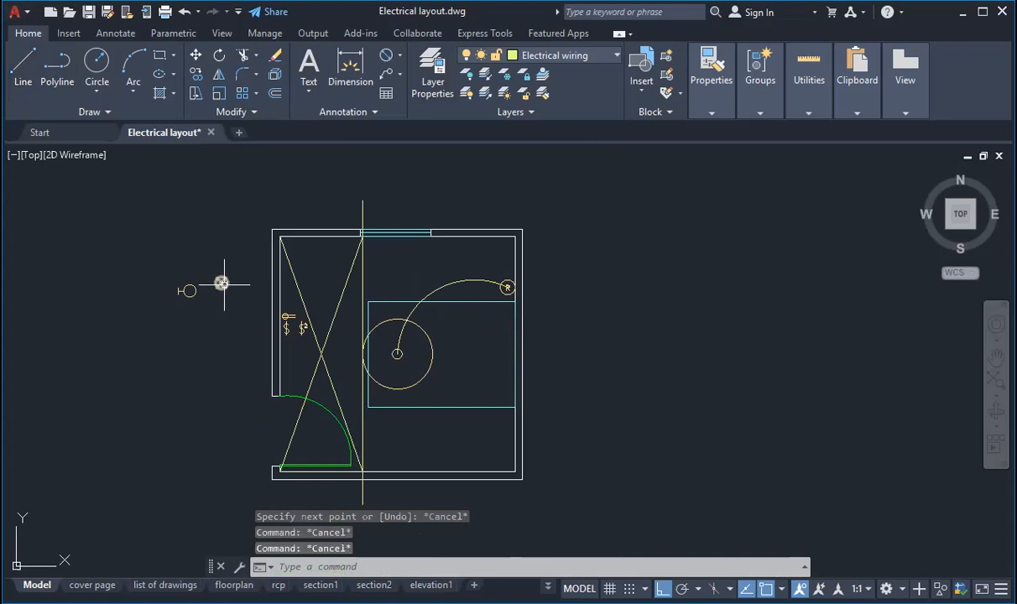
# Copy the crossed-circle light symbol to the intersection of the diagonals and delete the construction lines.
pyautogui.click(222, 284)
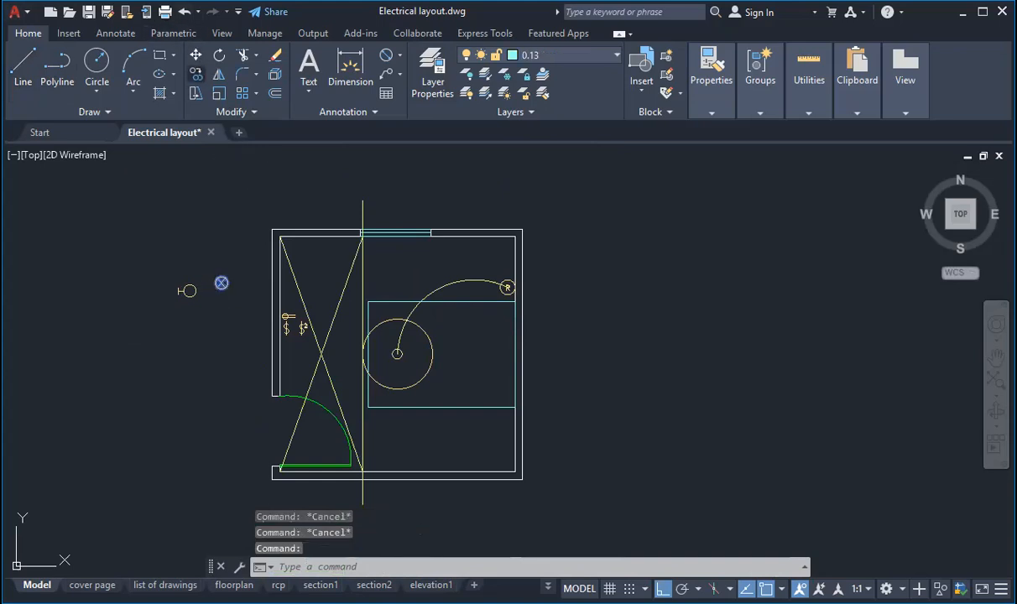
pyautogui.click(344, 287)
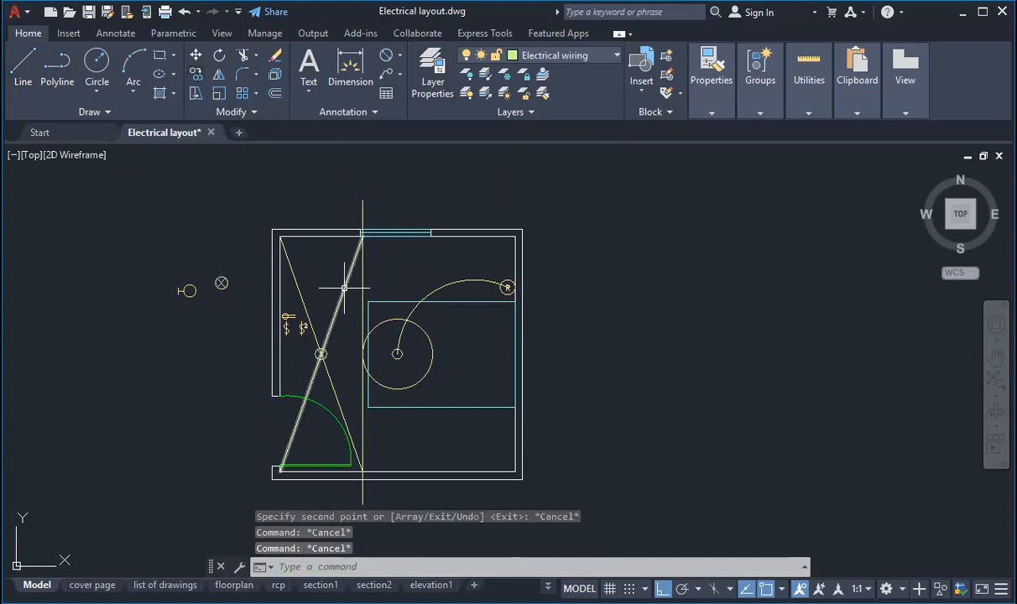
pyautogui.press('Delete')
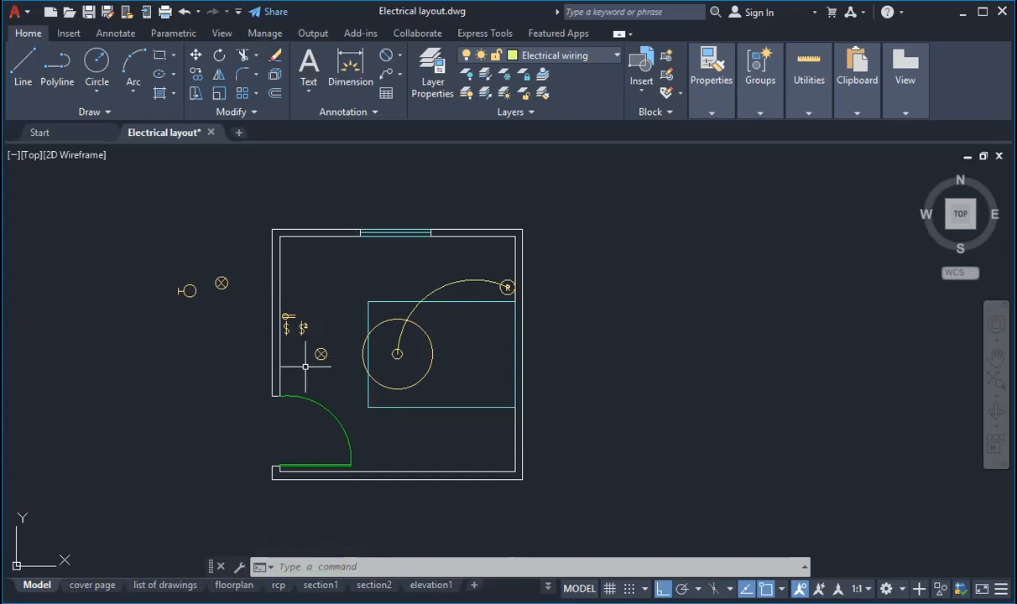
# Move the $2 switch symbol onto the inner face of the left wall at the door opening.
pyautogui.scroll(2, 301, 393)
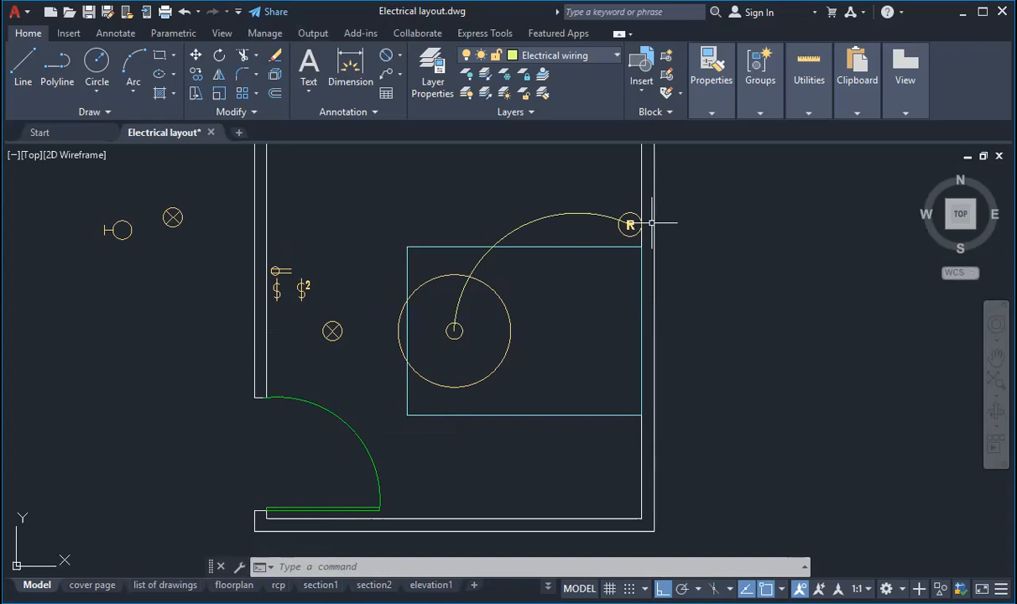
pyautogui.click(302, 289)
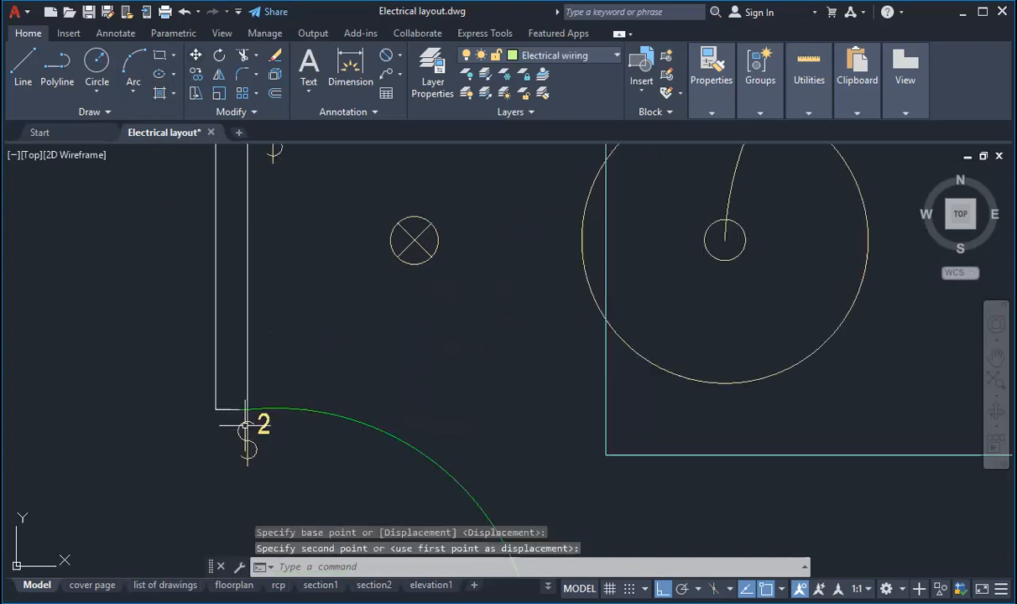
pyautogui.click(247, 411)
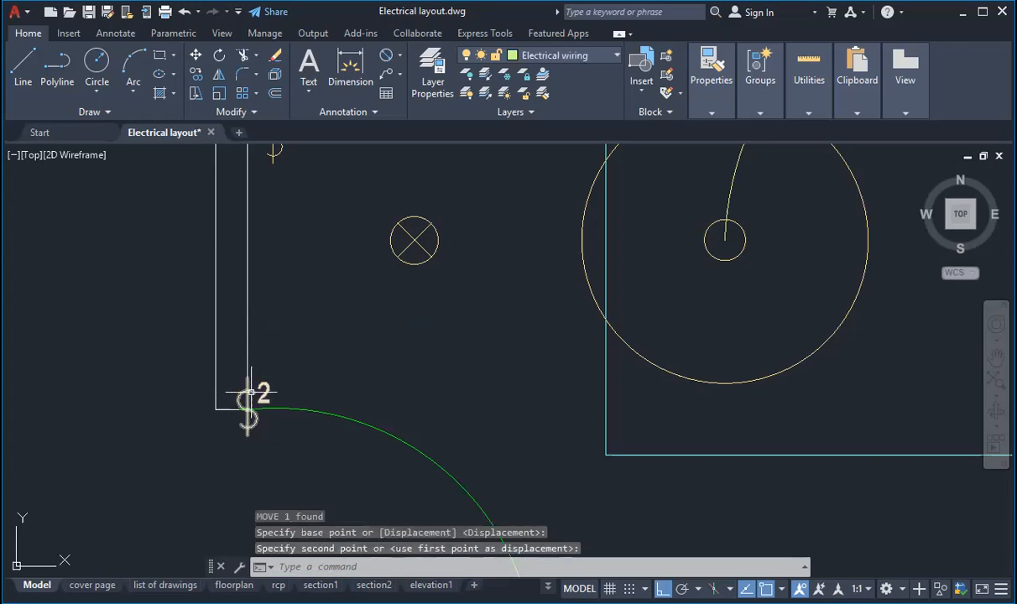
# Rotate the $2 switch symbol a quarter turn counterclockwise about its upper end so it projects from the left wall into the room.
pyautogui.click(251, 392)
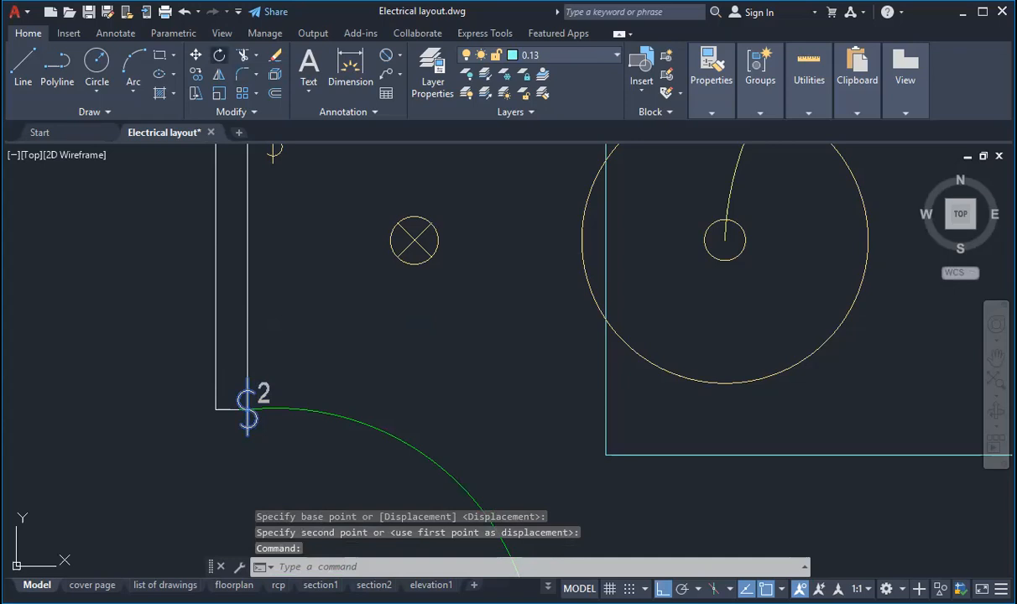
pyautogui.click(220, 54)
pyautogui.click(247, 379)
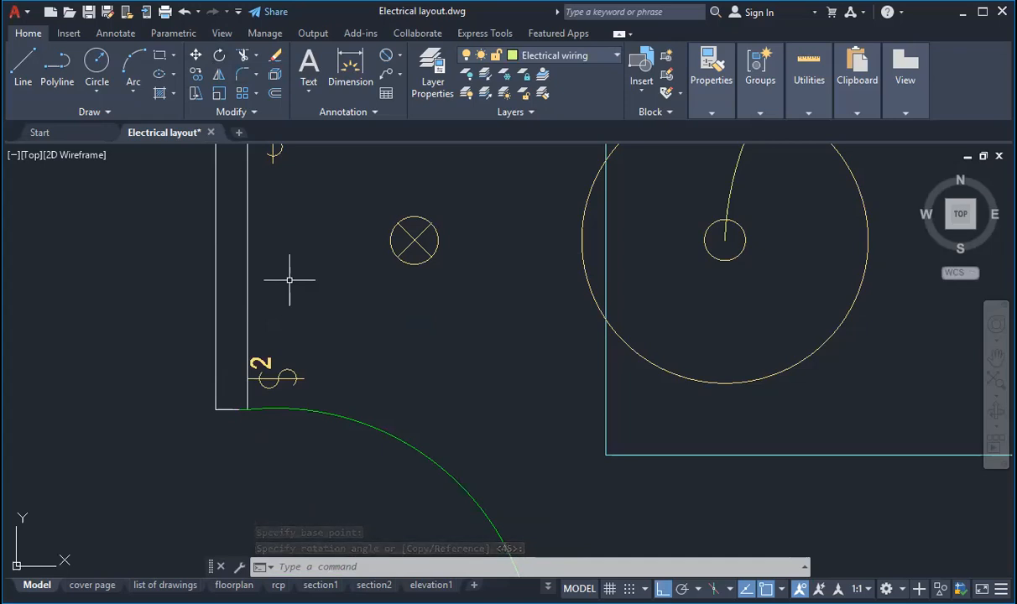
# Copy the rotated $2 switch to the right wall above the regulator and mirror that copy across the wall's inner face, erasing the source.
pyautogui.click(288, 378)
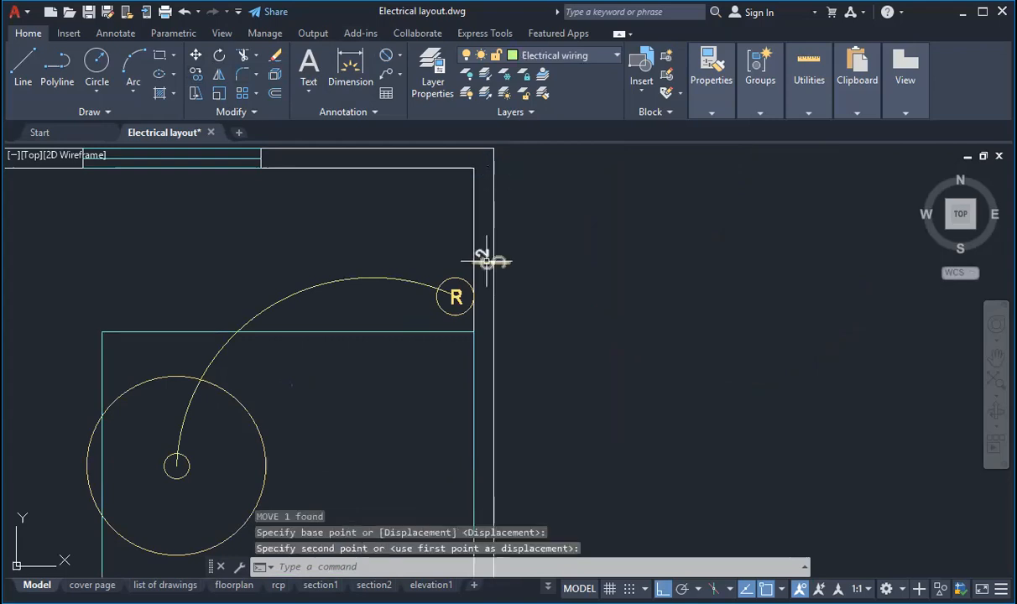
pyautogui.click(491, 262)
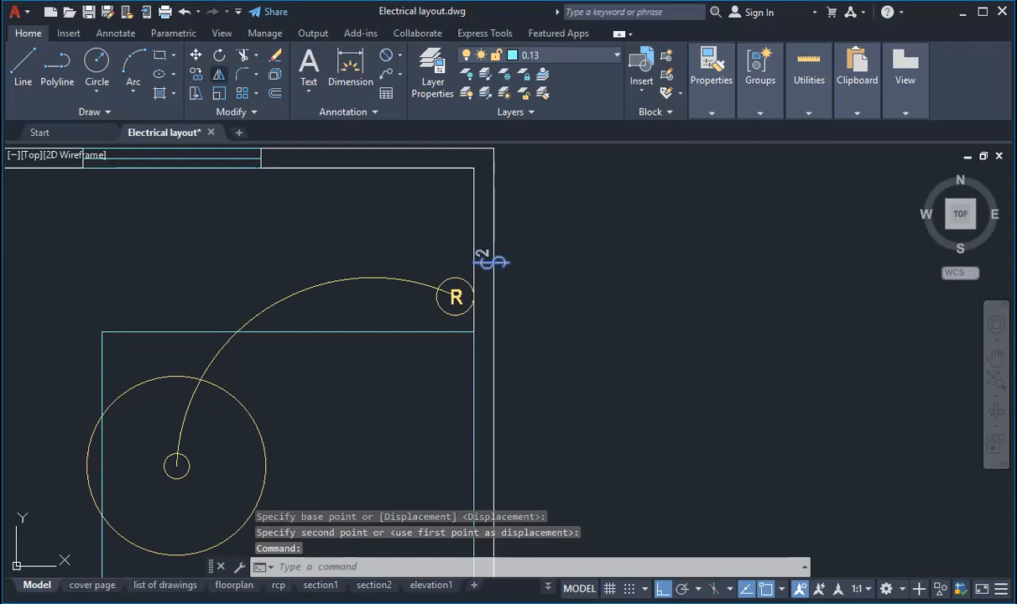
pyautogui.click(219, 74)
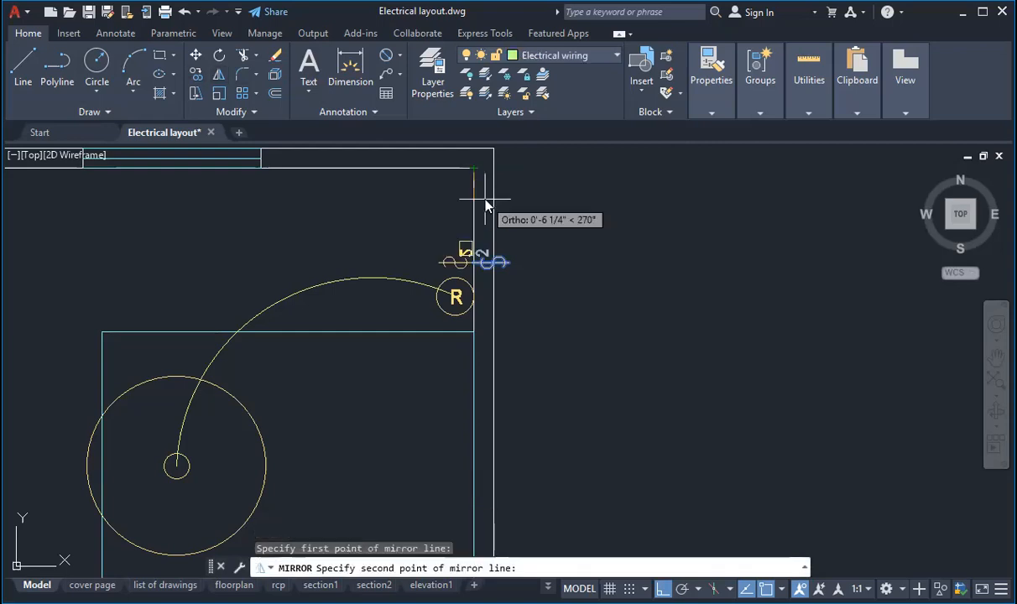
pyautogui.click(484, 199)
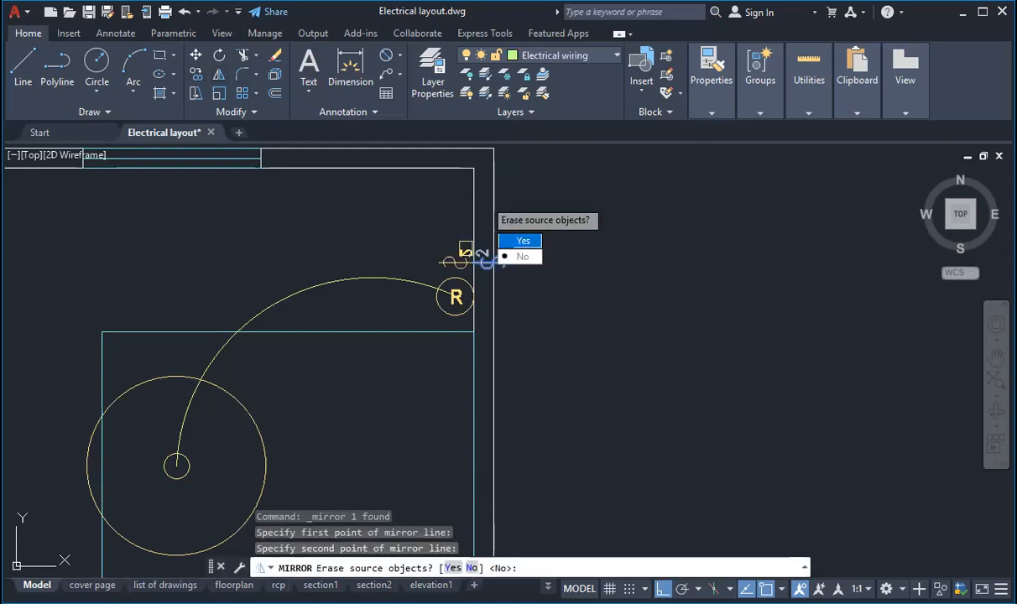
pyautogui.press('Return')
# Mirror the right wall's $2 switch about its horizontal axis, erasing the source, and move it up clear of the regulator.
pyautogui.scroll(5, 539, 217)
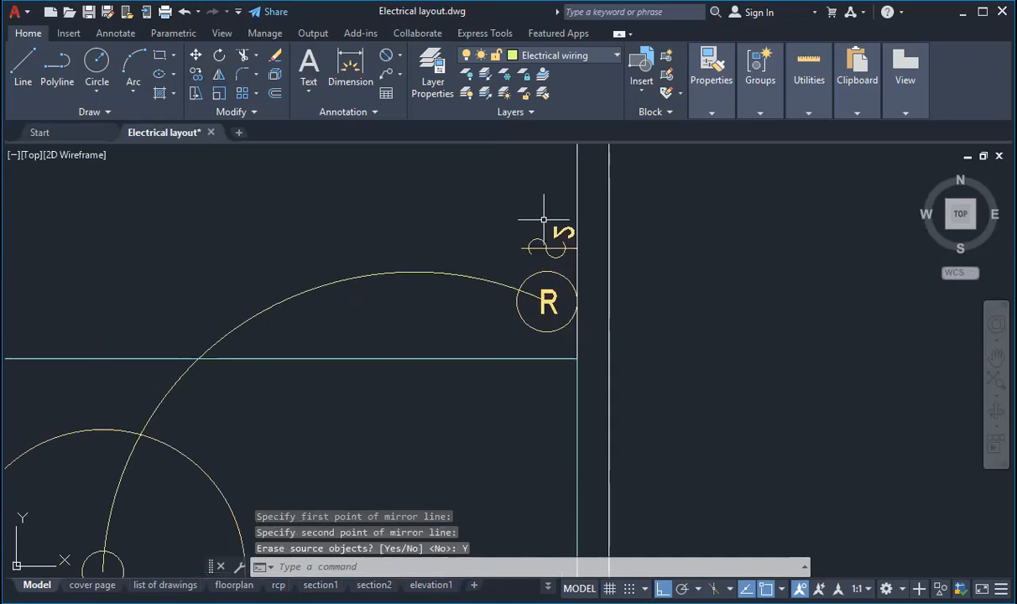
pyautogui.click(546, 243)
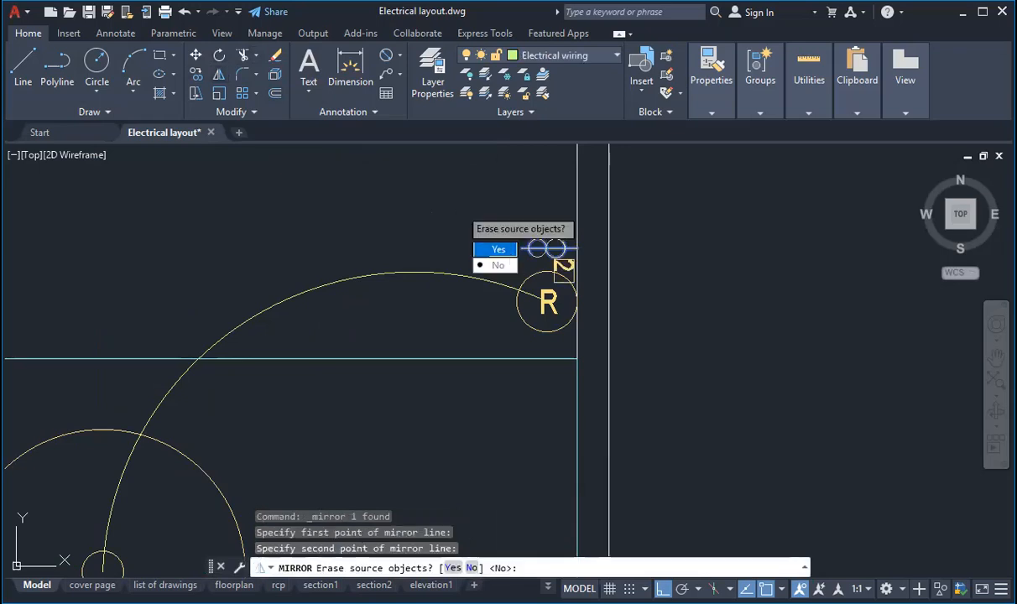
pyautogui.click(511, 253)
pyautogui.click(534, 247)
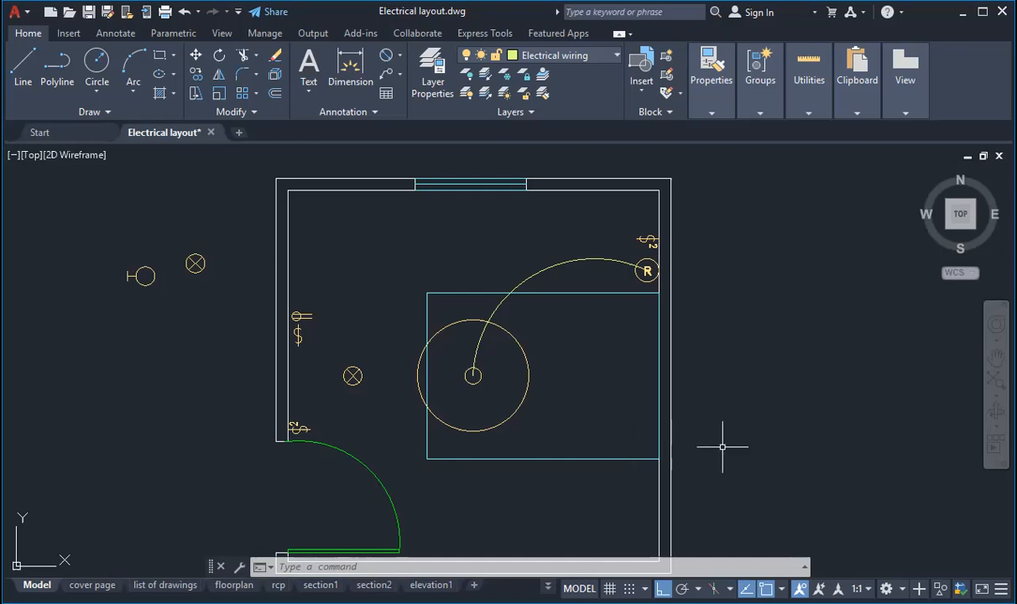
# Add a multileader from the right wall's $2 switch reading "This 2 way switch should be at 2'6" from the finish floor level".
pyautogui.scroll(-4, 437, 196)
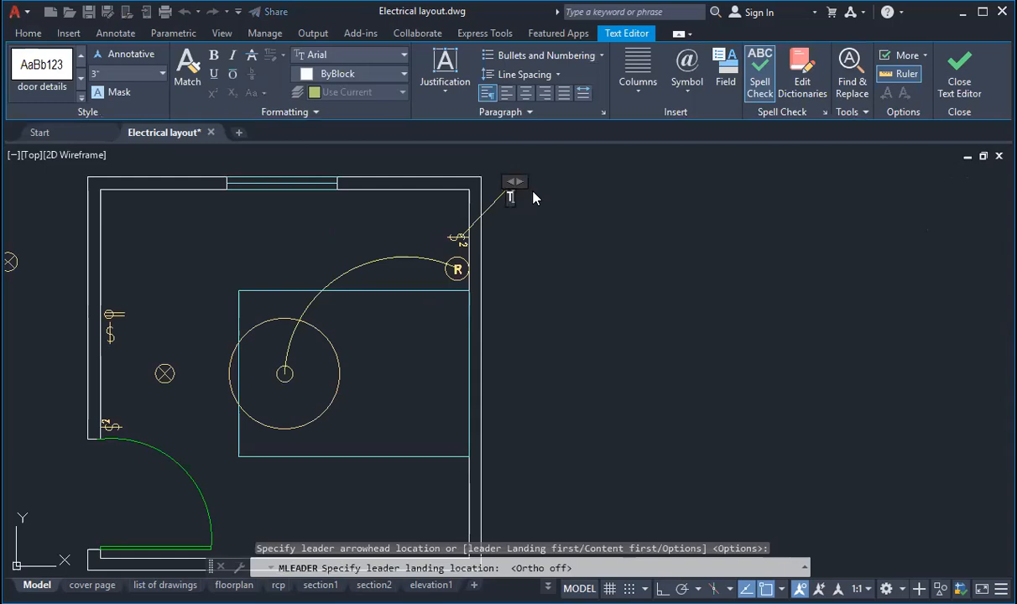
pyautogui.write('his i')
pyautogui.write('-way switch should be at 2')
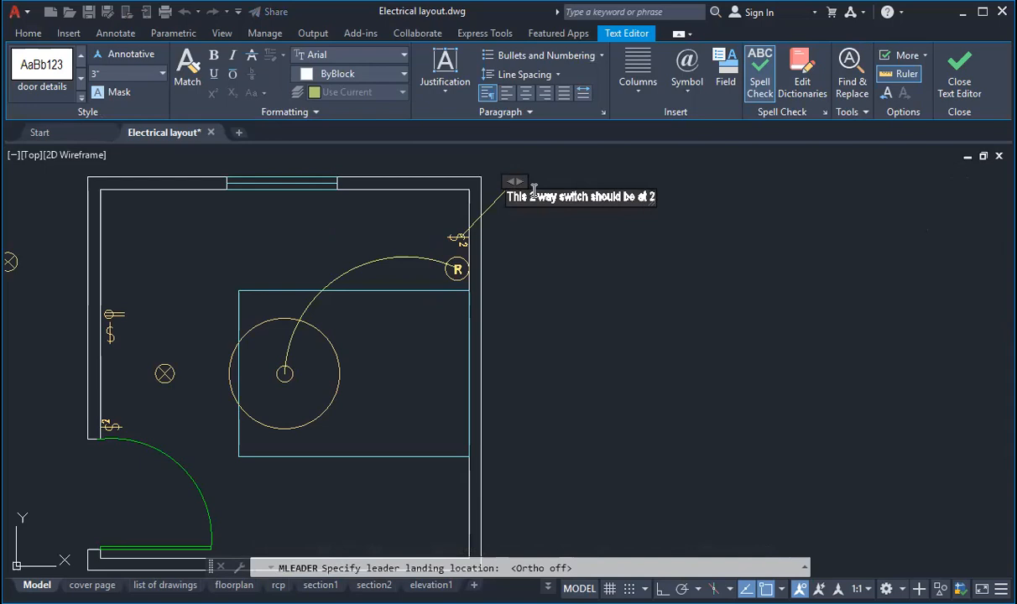
pyautogui.write('\'6" fr')
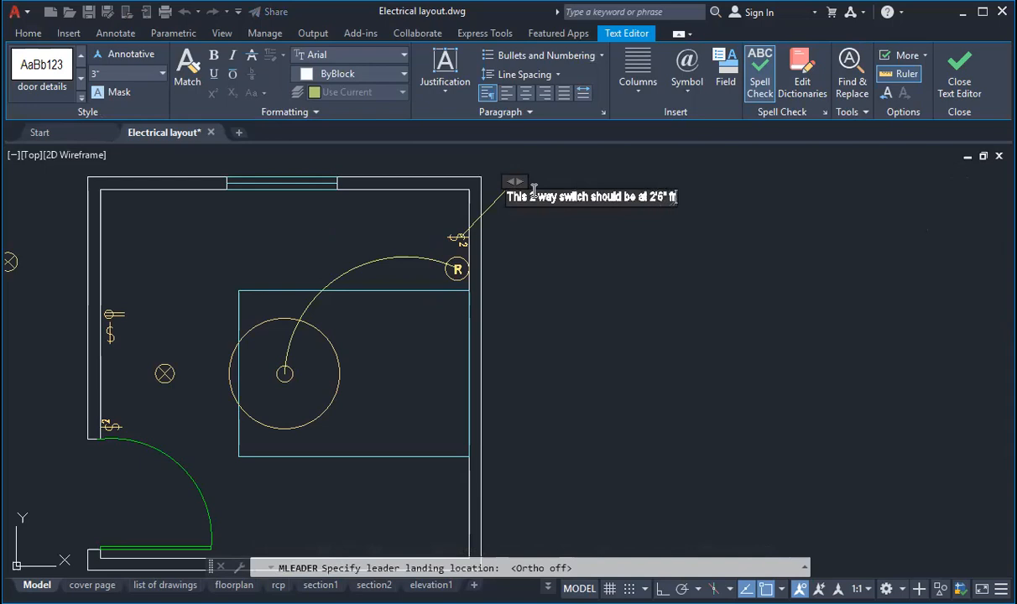
pyautogui.write('om the f')
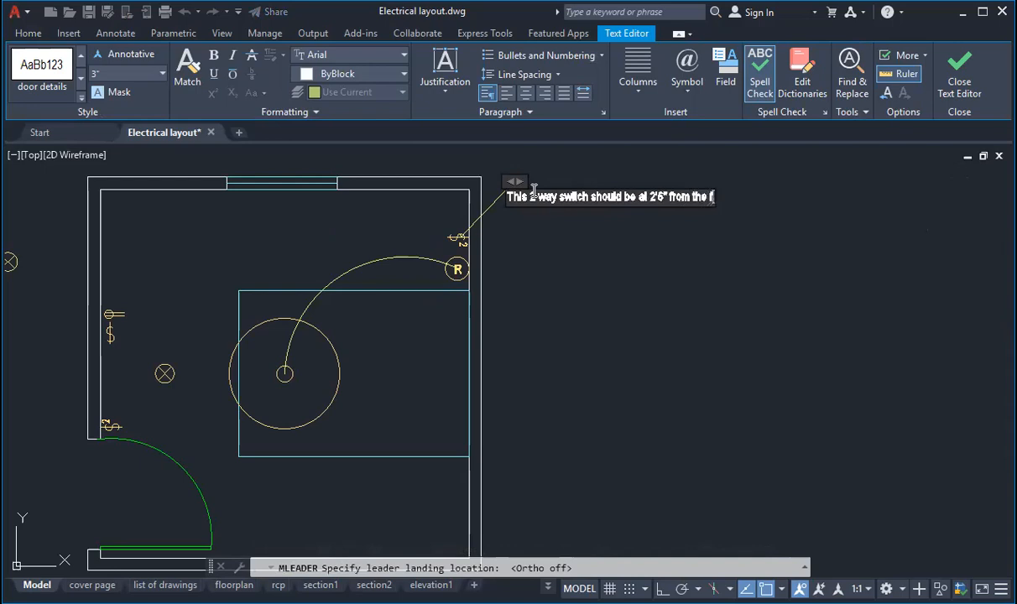
pyautogui.write('inish f')
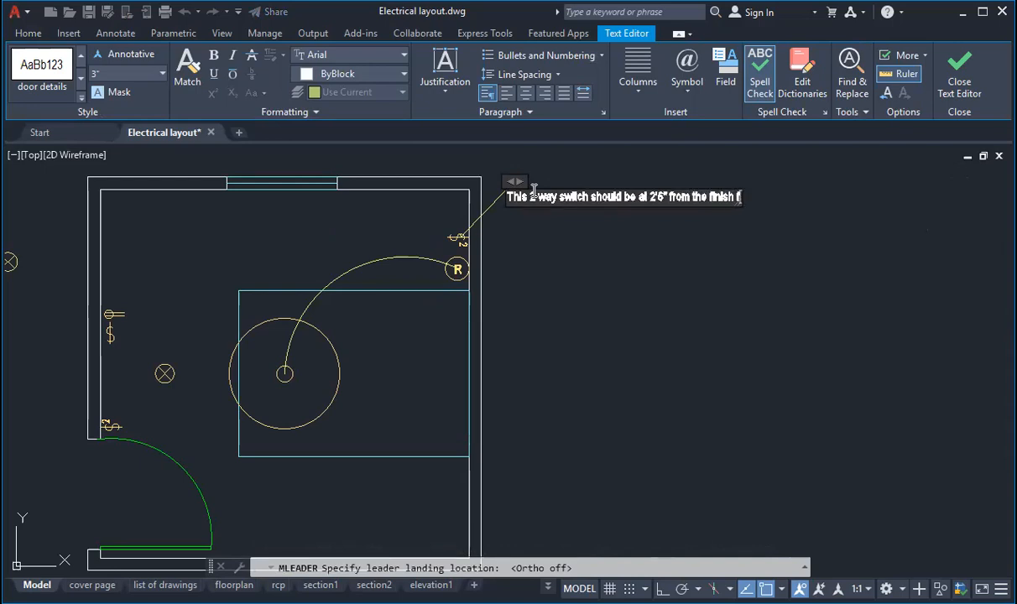
pyautogui.write('loor level')
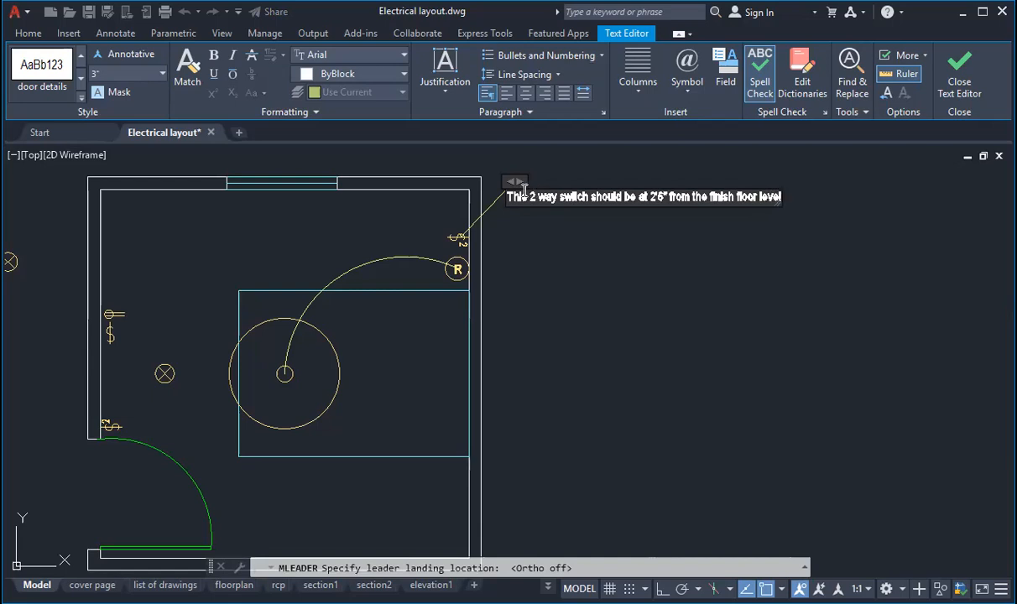
pyautogui.click(537, 222)
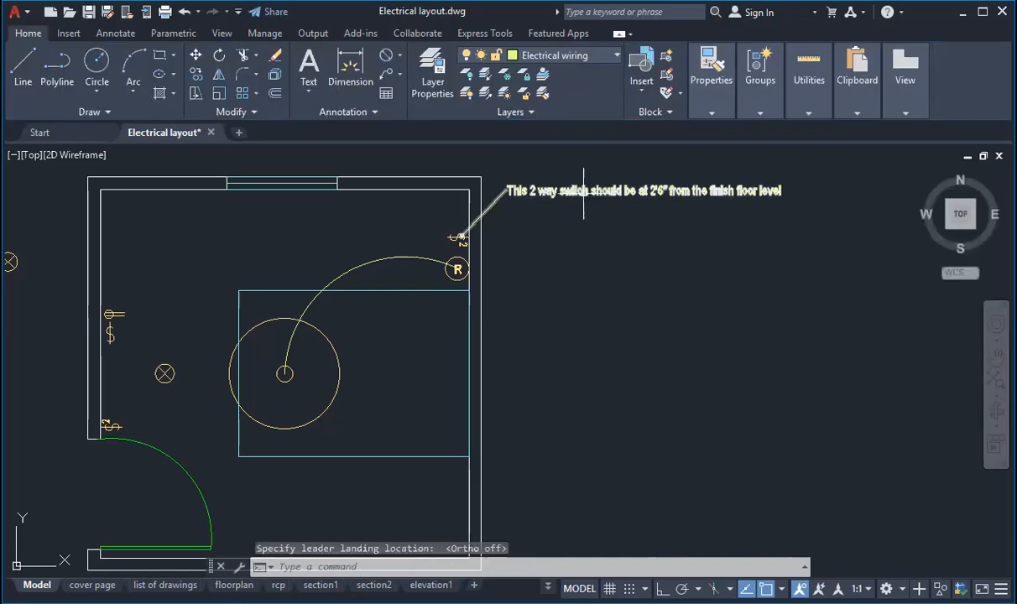
# Narrow the text width of the switch height note so its text wraps onto two lines.
pyautogui.click(588, 192)
pyautogui.doubleClick(587, 191)
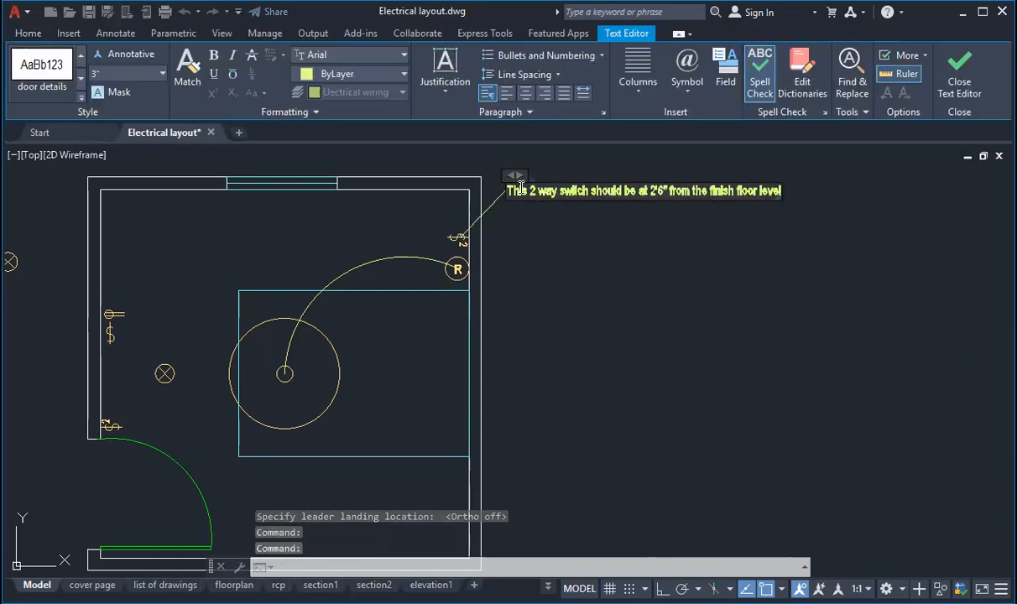
pyautogui.moveTo(521, 174); pyautogui.dragTo(671, 170)
pyautogui.click(672, 186)
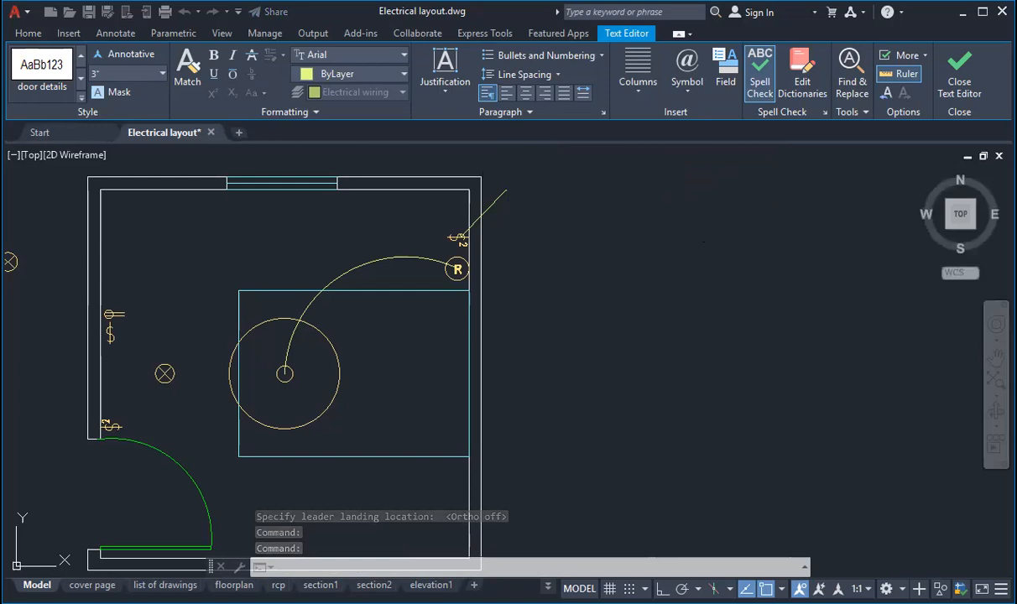
# Lengthen the note's leader landing horizontally so the text sits farther from the right wall.
pyautogui.scroll(2, 462, 178)
pyautogui.scroll(2, 466, 210)
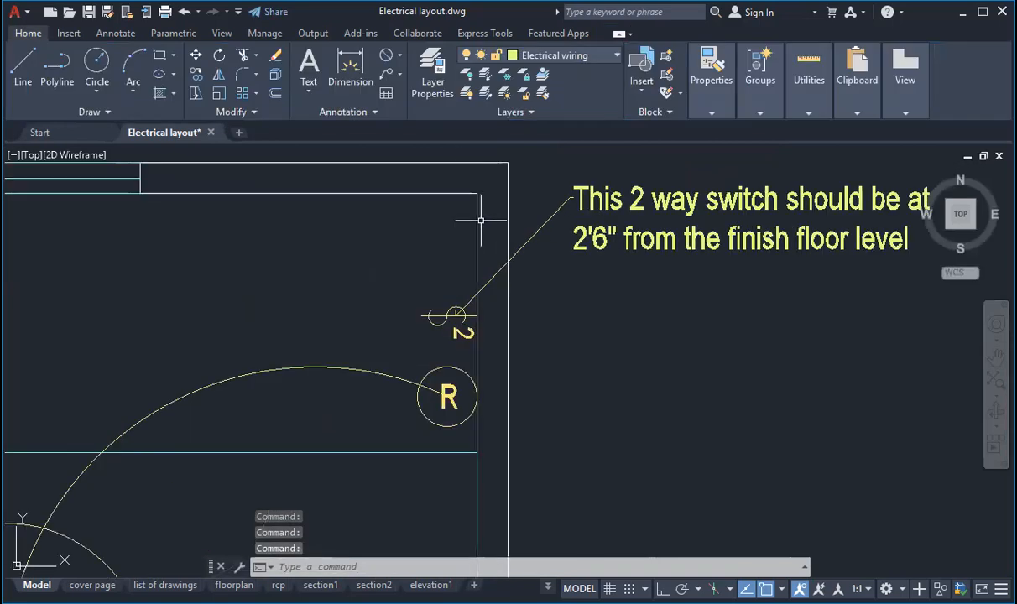
pyautogui.click(497, 271)
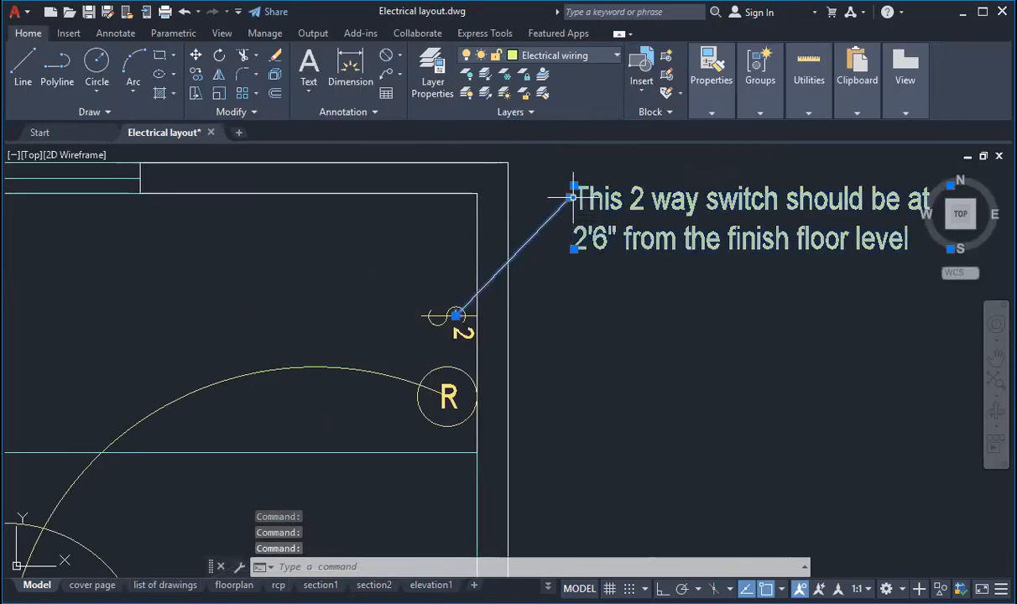
pyautogui.click(572, 197)
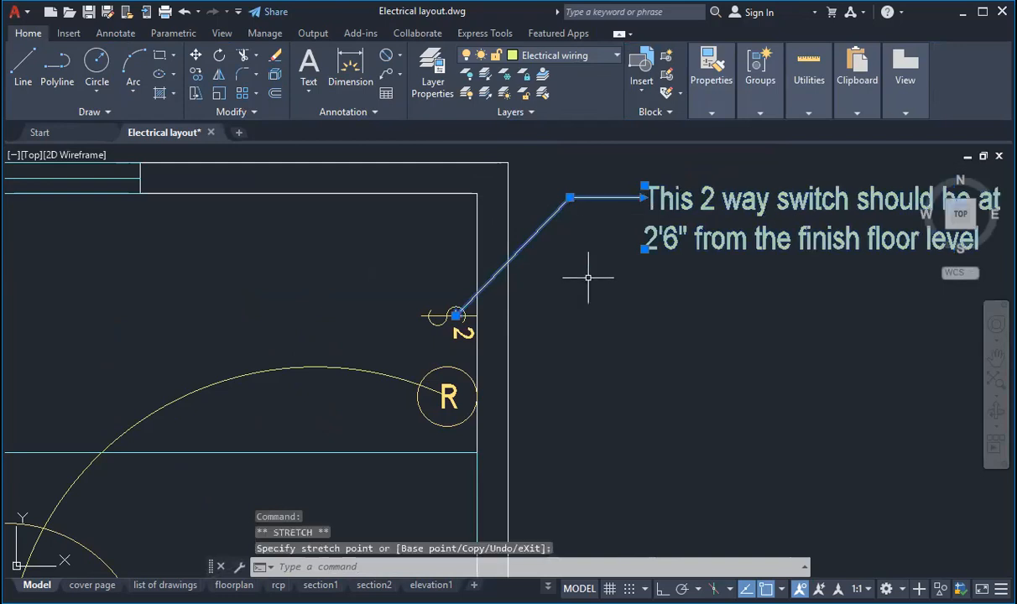
pyautogui.scroll(-3, 588, 284)
pyautogui.press('Escape')
# Move the leader's arrowhead off the $2 symbol's centre line to just above the symbol's curve.
pyautogui.scroll(2, 557, 294)
pyautogui.scroll(4, 556, 294)
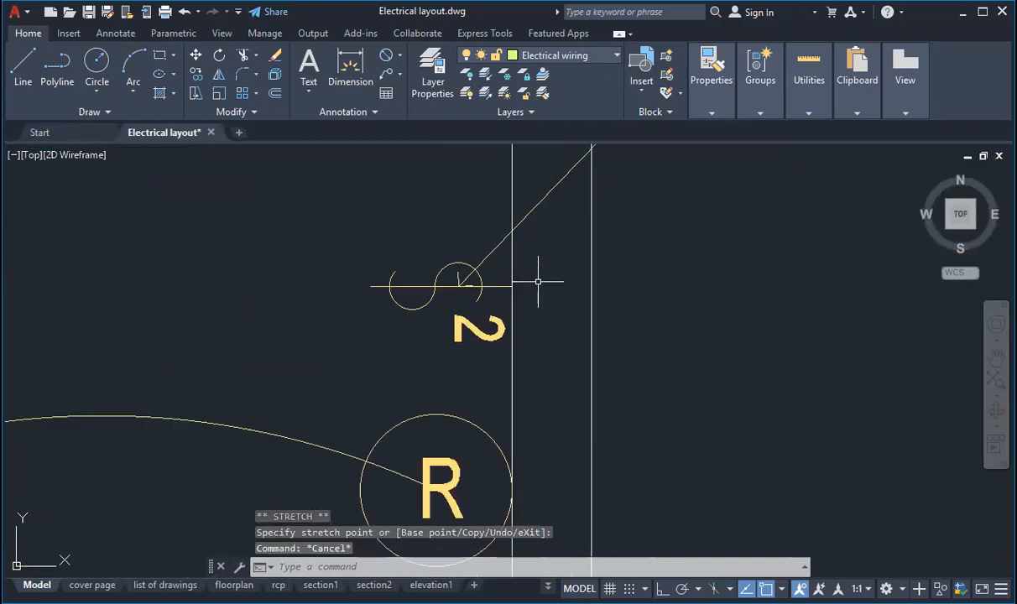
pyautogui.click(449, 283)
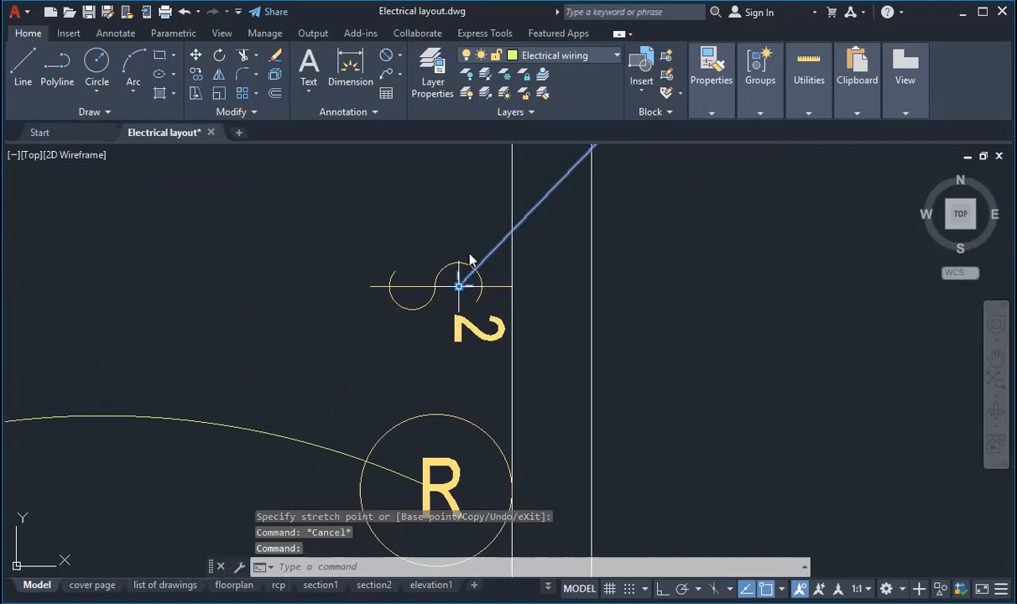
pyautogui.scroll(-4, 459, 287)
pyautogui.press('Escape')
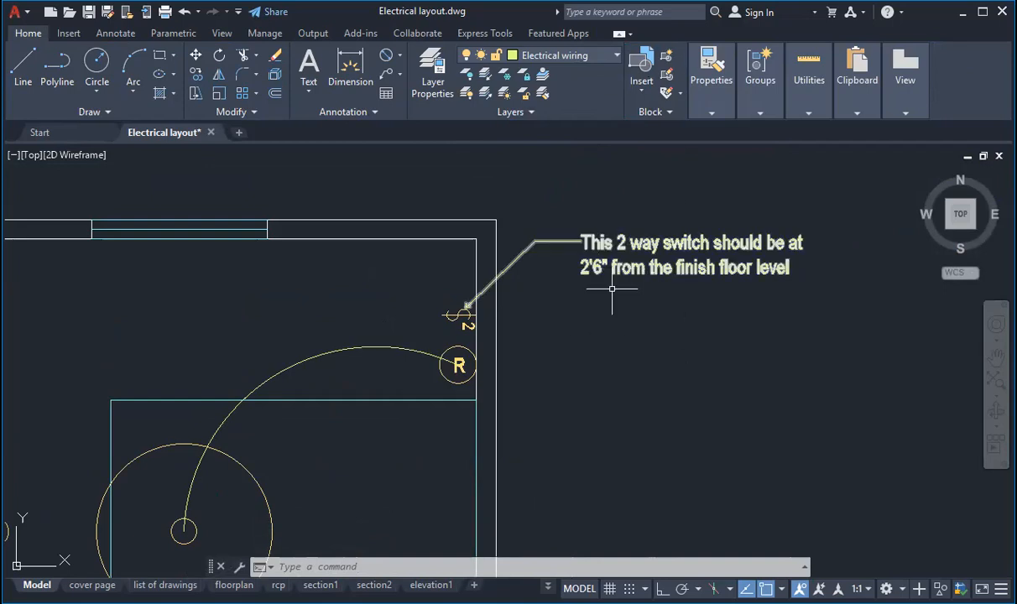
# Insert the word "height" after 2'6" in the two-way switch note.
pyautogui.click(599, 267)
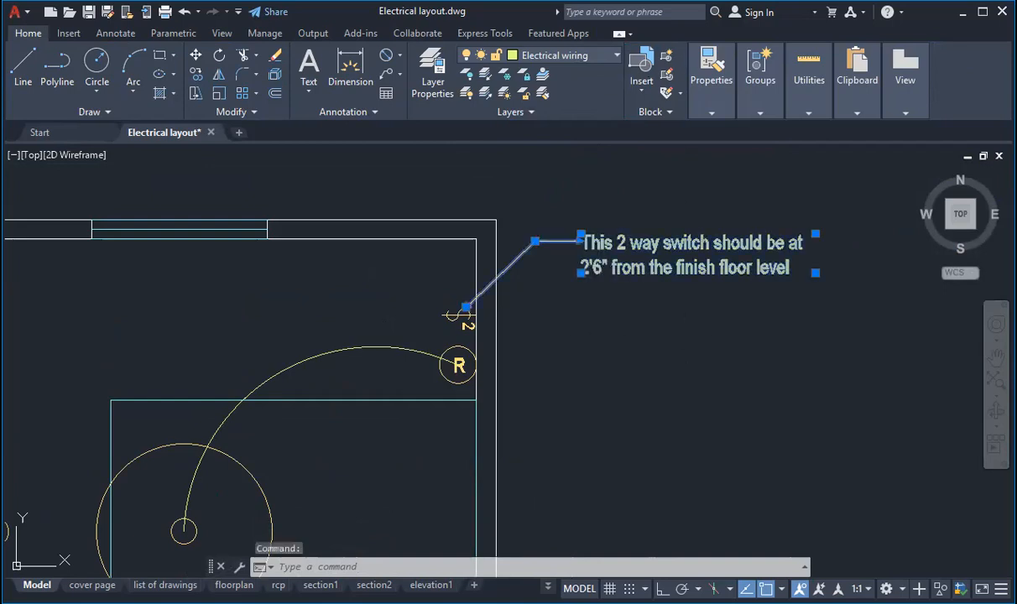
pyautogui.doubleClick(599, 267)
pyautogui.click(614, 267)
pyautogui.write('height')
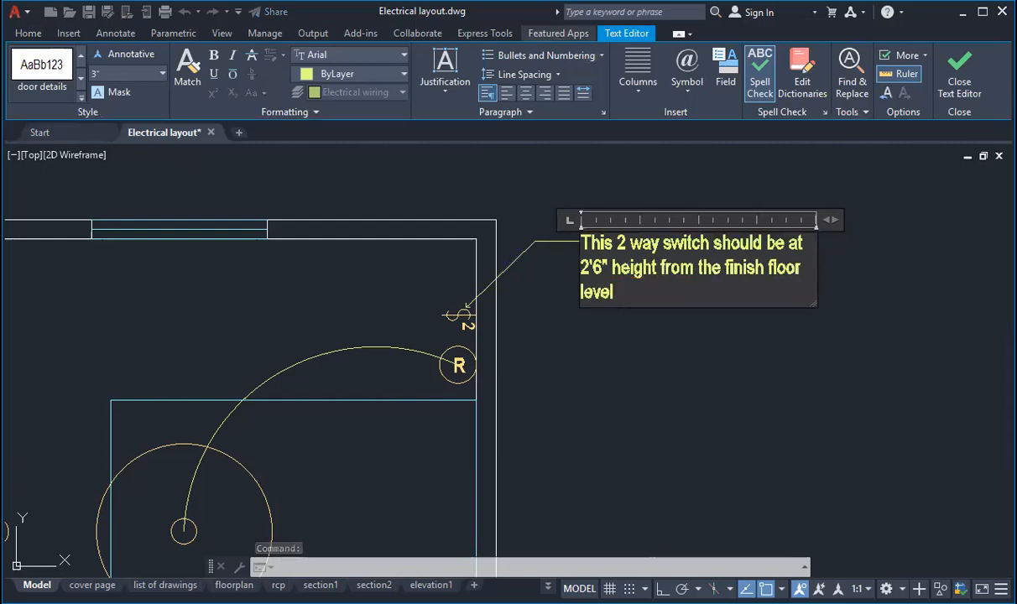
pyautogui.click(557, 309)
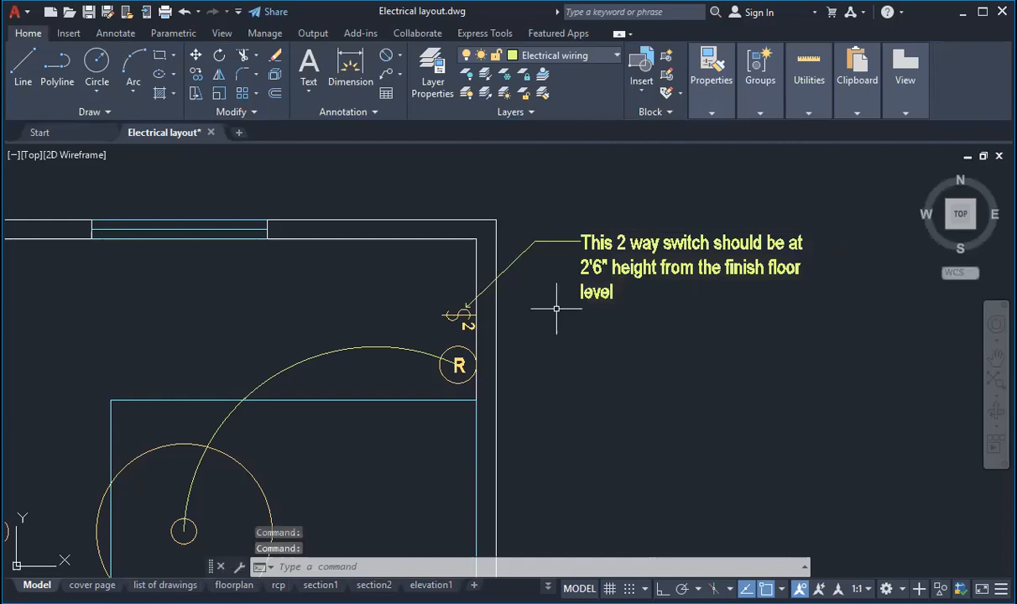
# Delete the word "at" before 2'6" in the two-way switch note.
pyautogui.doubleClick(657, 300)
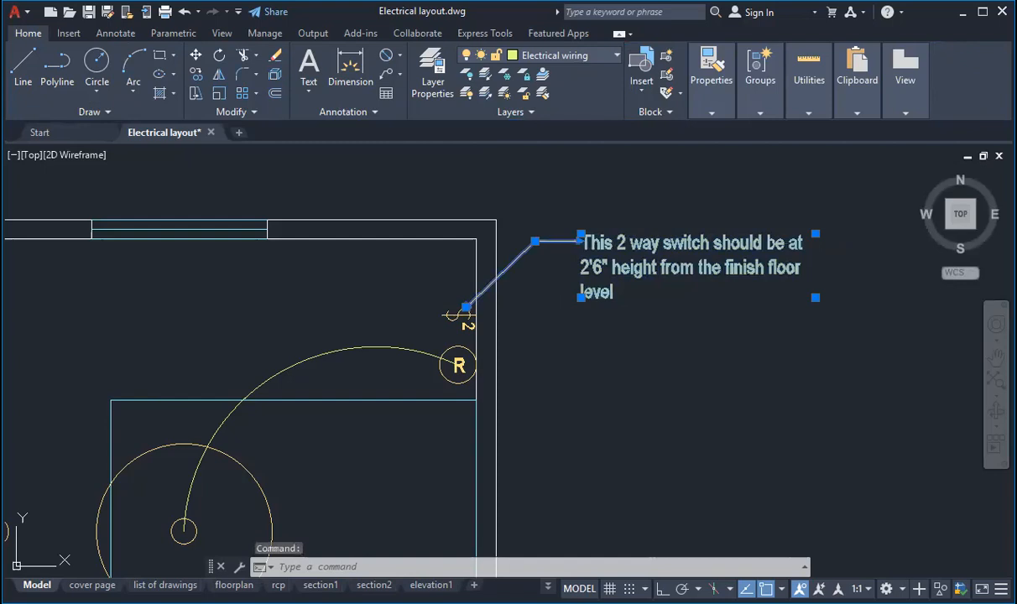
pyautogui.press('BackSpace')
pyautogui.press('BackSpace')
pyautogui.press('BackSpace')
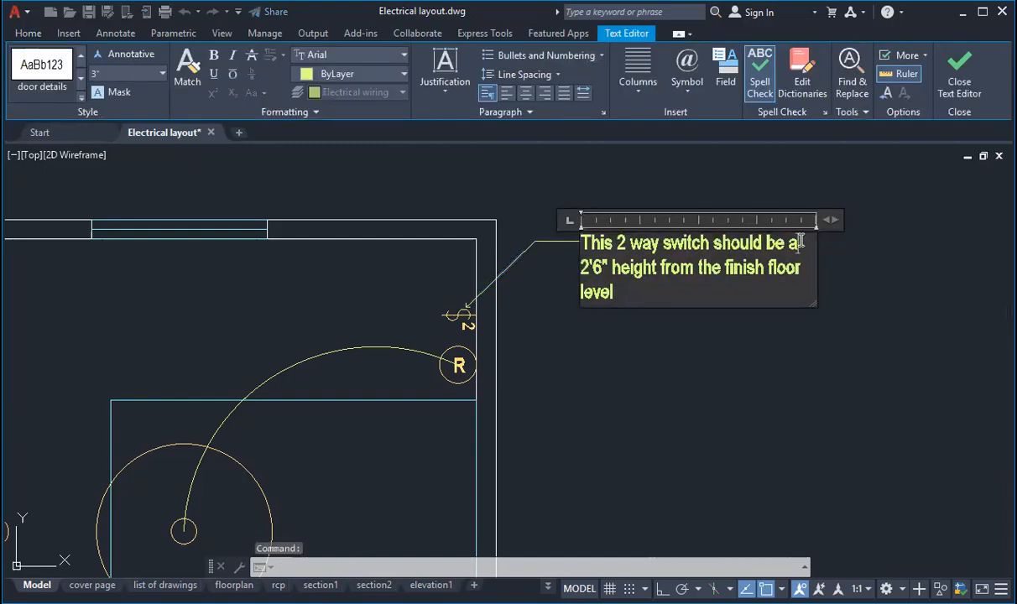
pyautogui.click(731, 319)
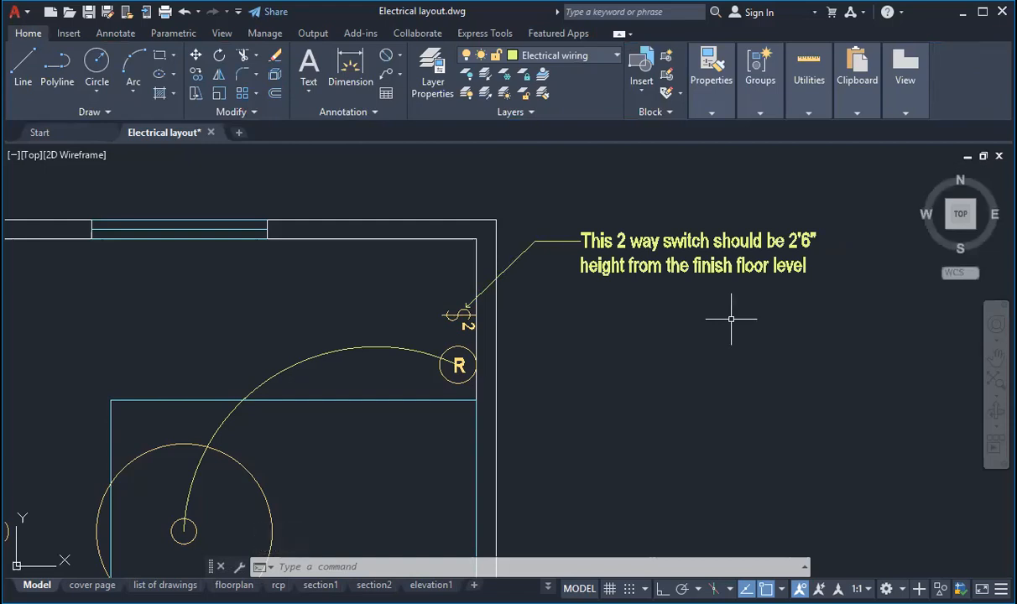
# Assign the two-way switch note and its leader to the 1text&dim layer.
pyautogui.scroll(-4, 719, 311)
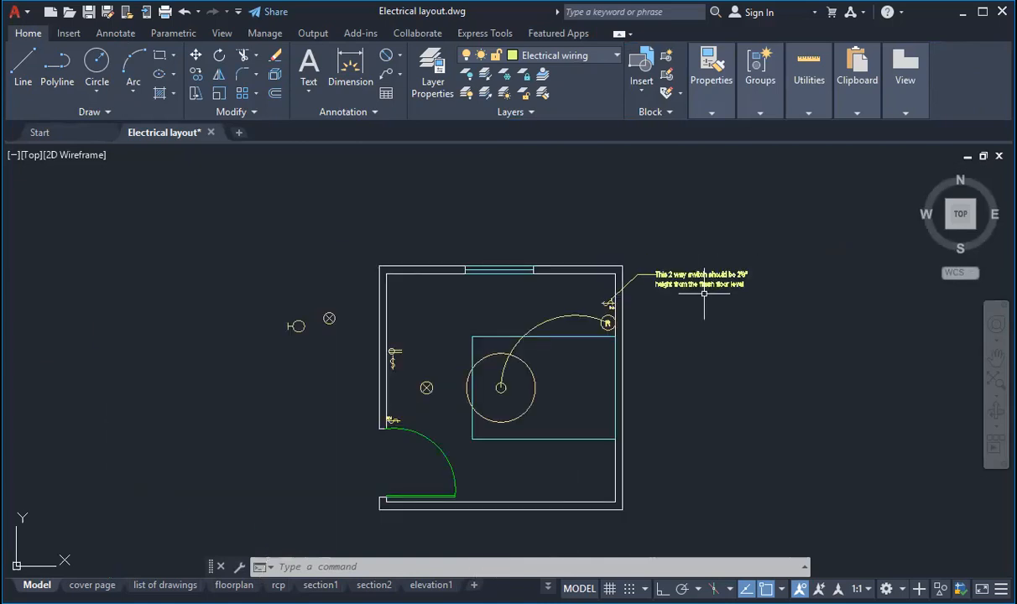
pyautogui.scroll(2, 609, 323)
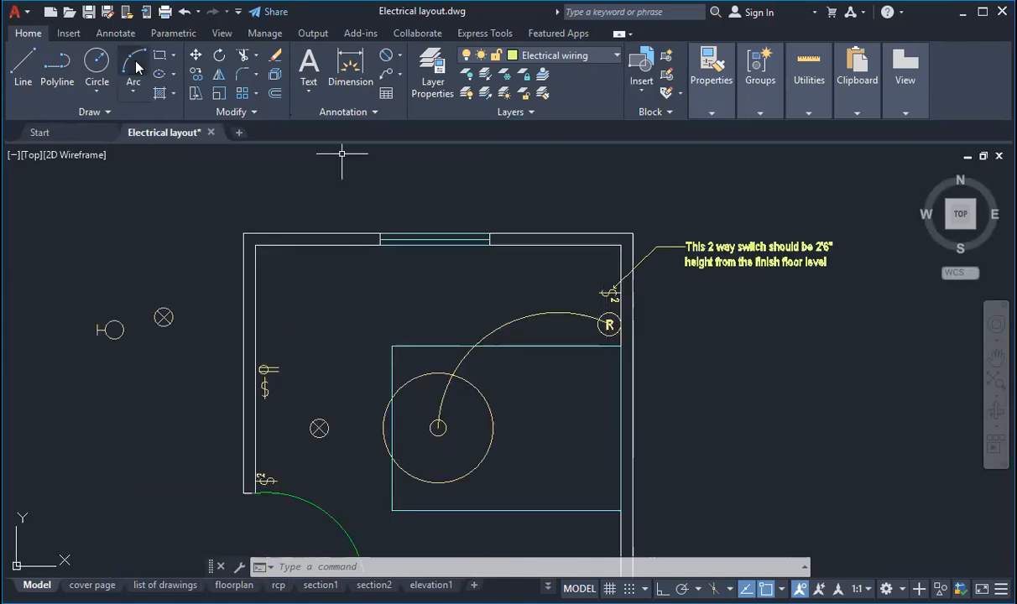
pyautogui.click(856, 311)
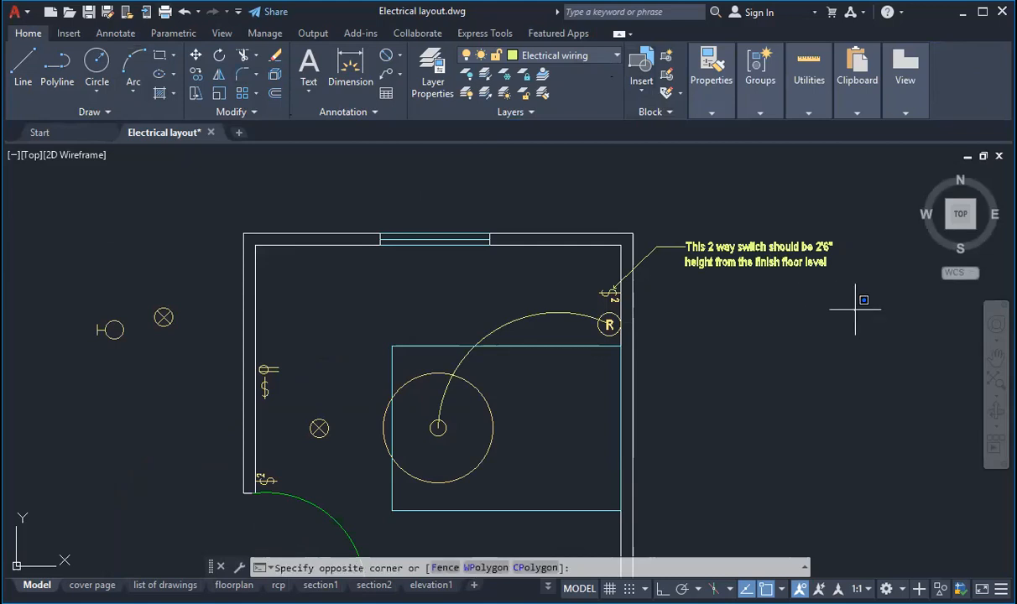
pyautogui.click(664, 237)
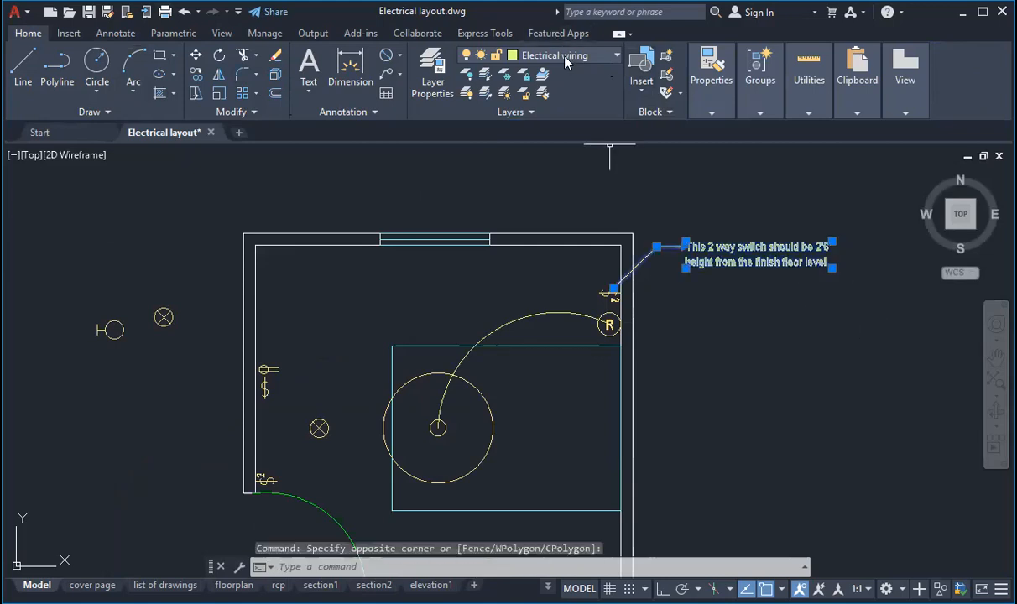
pyautogui.click(554, 55)
pyautogui.scroll(3, 570, 152)
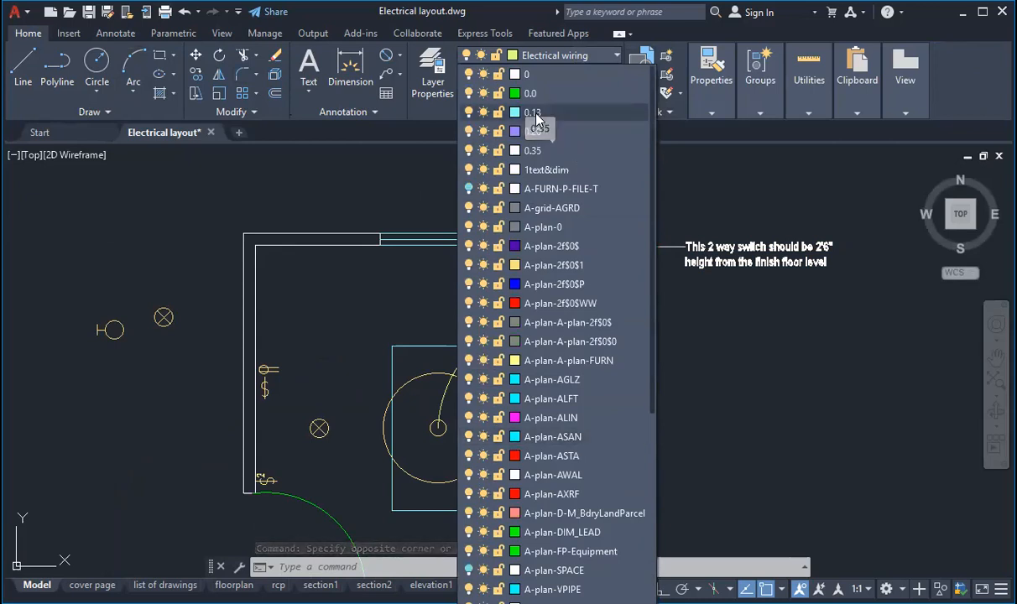
pyautogui.click(579, 169)
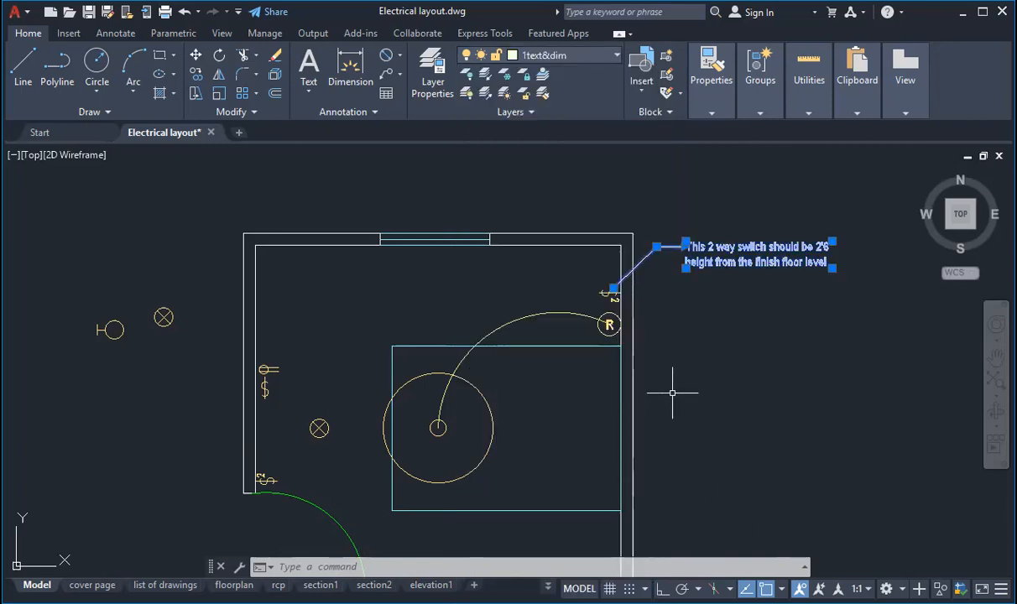
pyautogui.click(643, 400)
pyautogui.press('Escape')
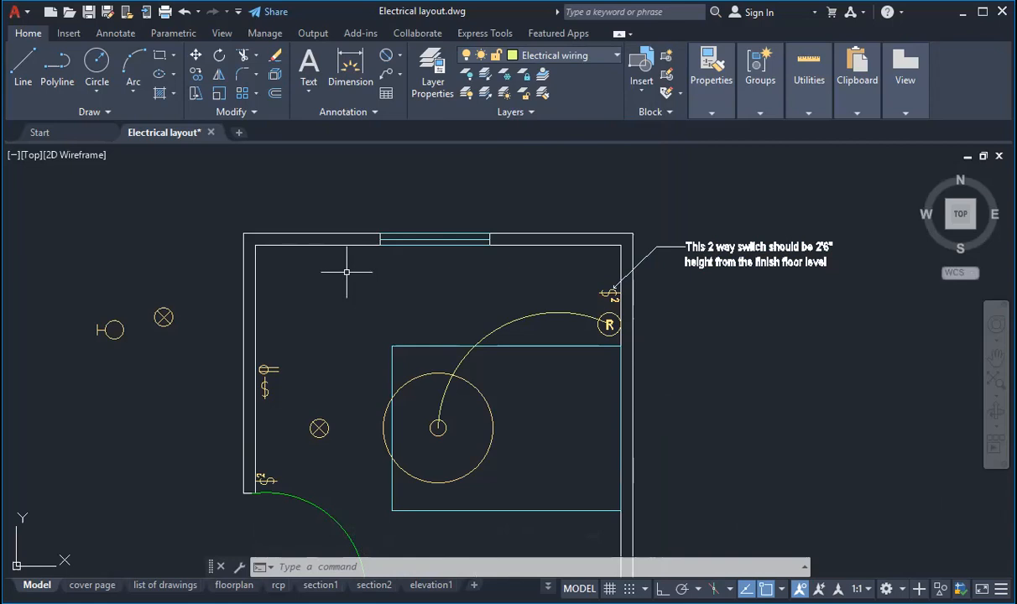
# Draw wiring arcs linking the crossed-circle light inside the room to the $2 switch by the door and the $2 switch on the right wall.
pyautogui.scroll(2, 795, 313)
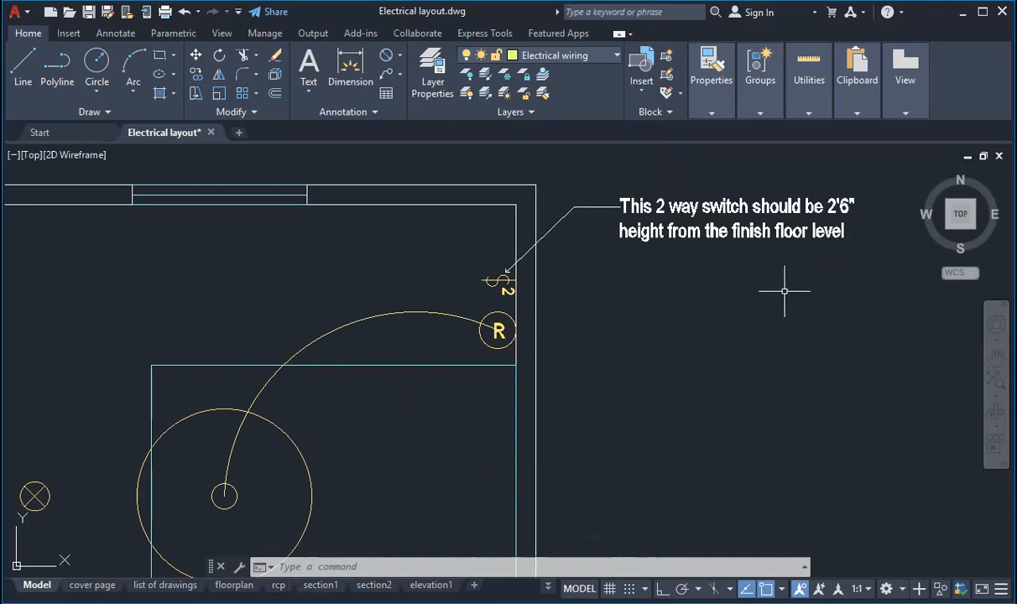
pyautogui.scroll(-2, 785, 291)
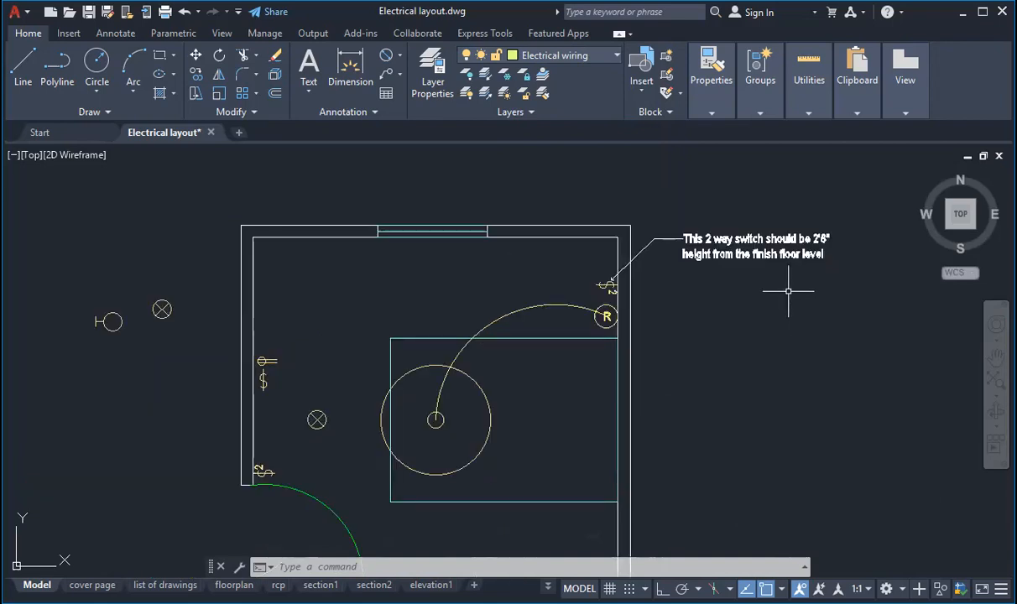
pyautogui.click(132, 63)
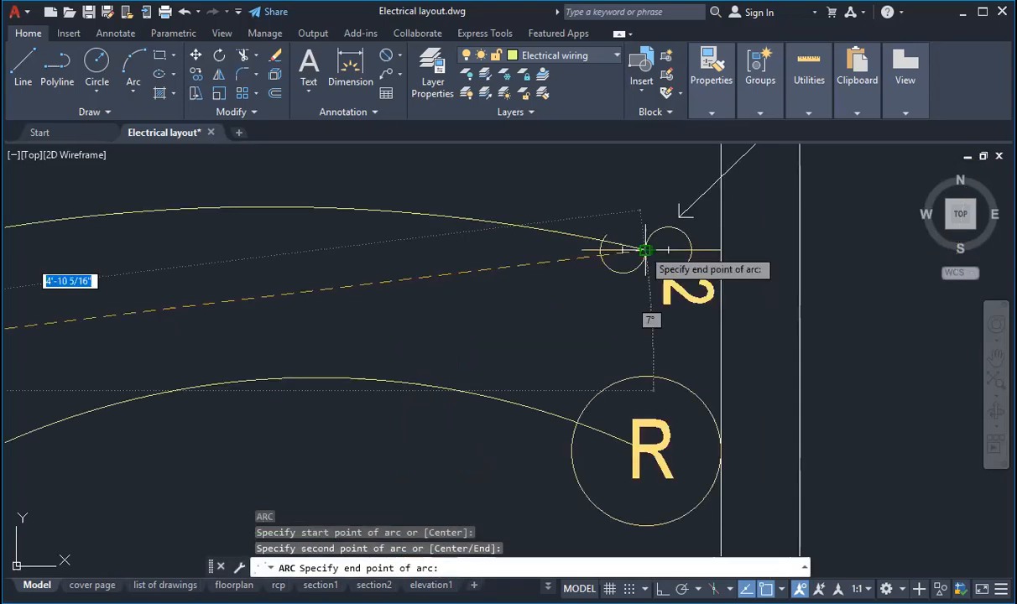
pyautogui.click(646, 251)
pyautogui.scroll(-8, 853, 219)
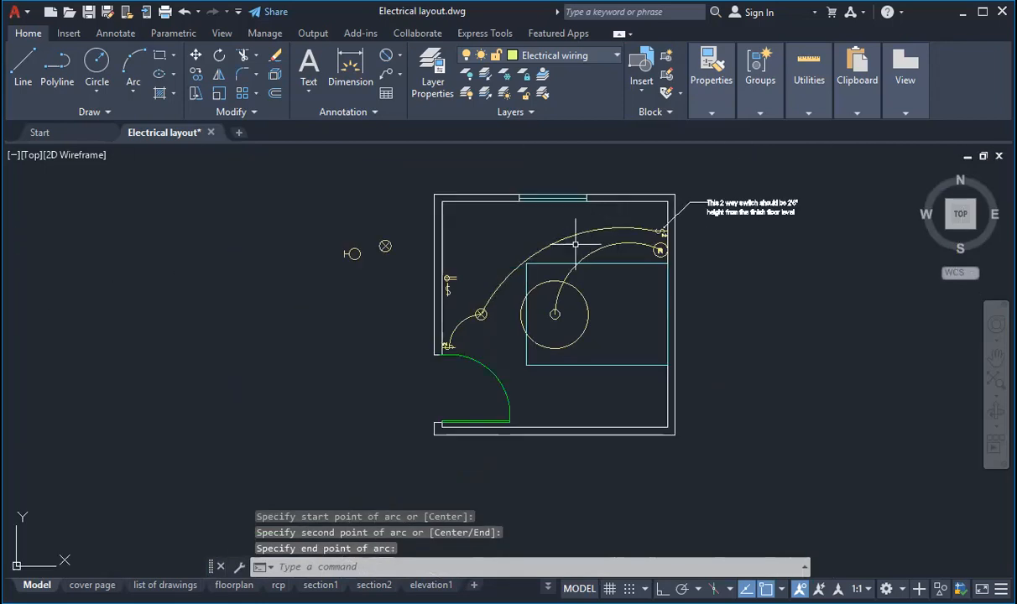
# Stretch the short wiring arc's switch end to the free outer end of the $2 switch symbol by the door.
pyautogui.scroll(-2, 528, 216)
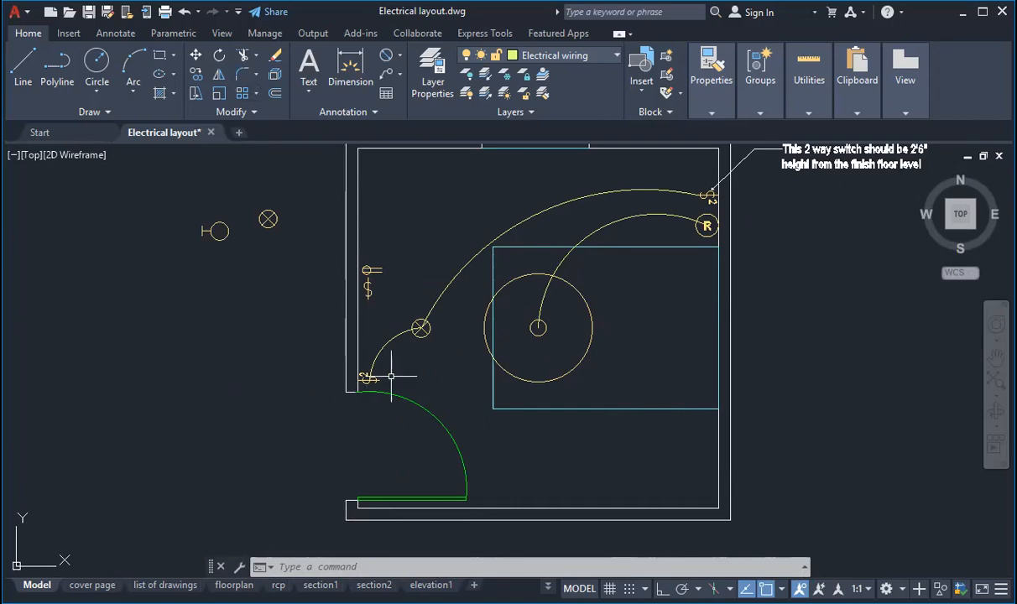
pyautogui.scroll(4, 388, 370)
pyautogui.click(356, 317)
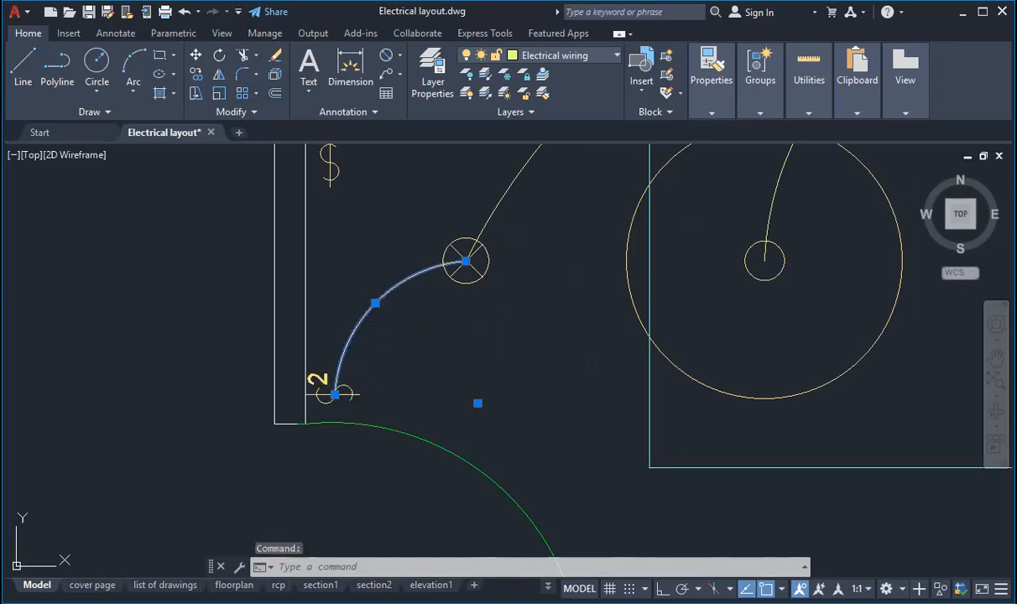
pyautogui.click(335, 395)
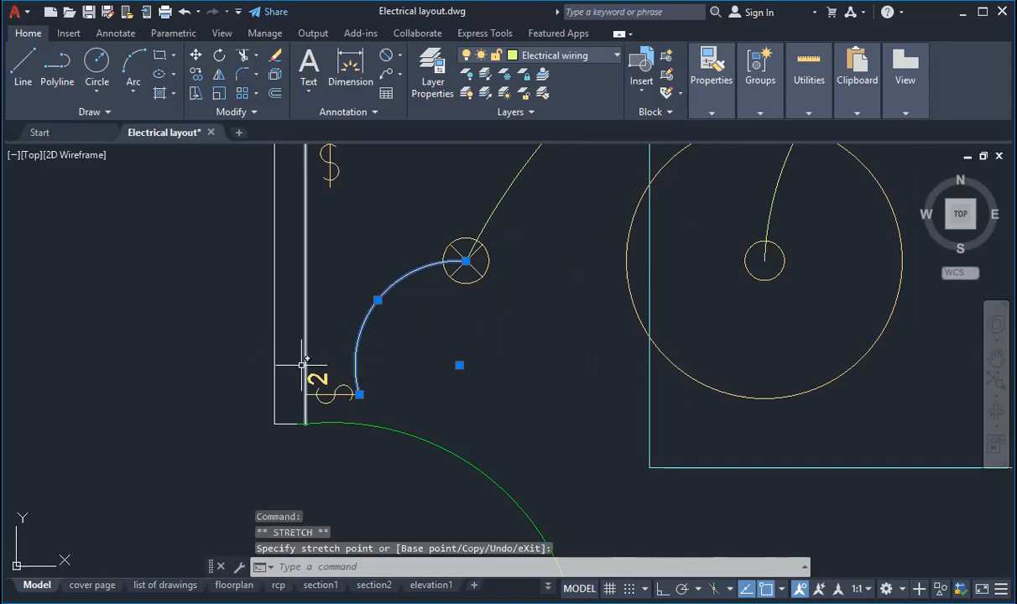
# Reshape the short wiring arc between the crossed-circle light and the $2 switch by the door so it bulges away from the wall.
pyautogui.click(378, 300)
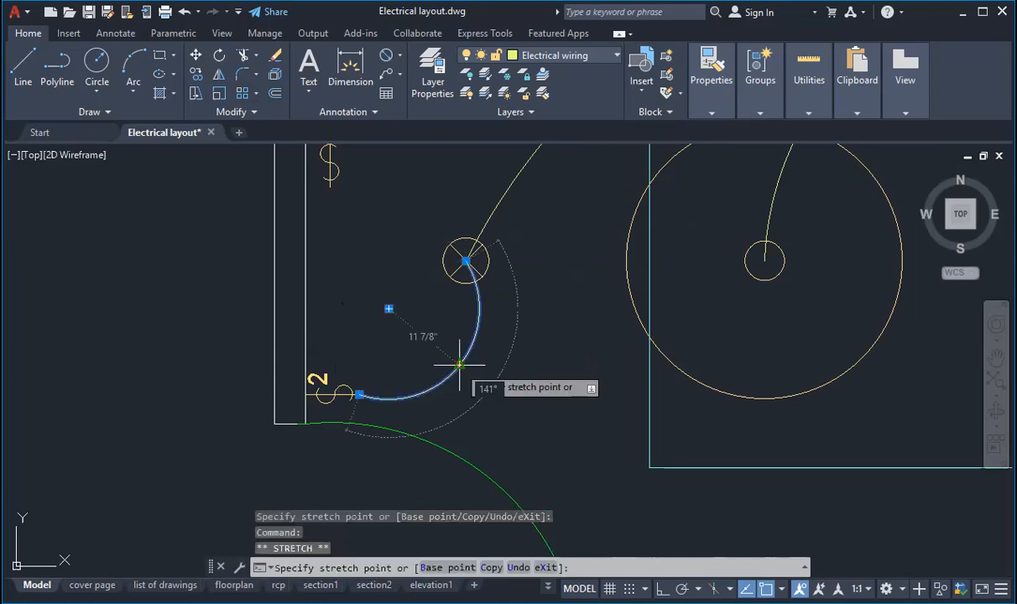
pyautogui.press('Escape')
pyautogui.press('Escape')
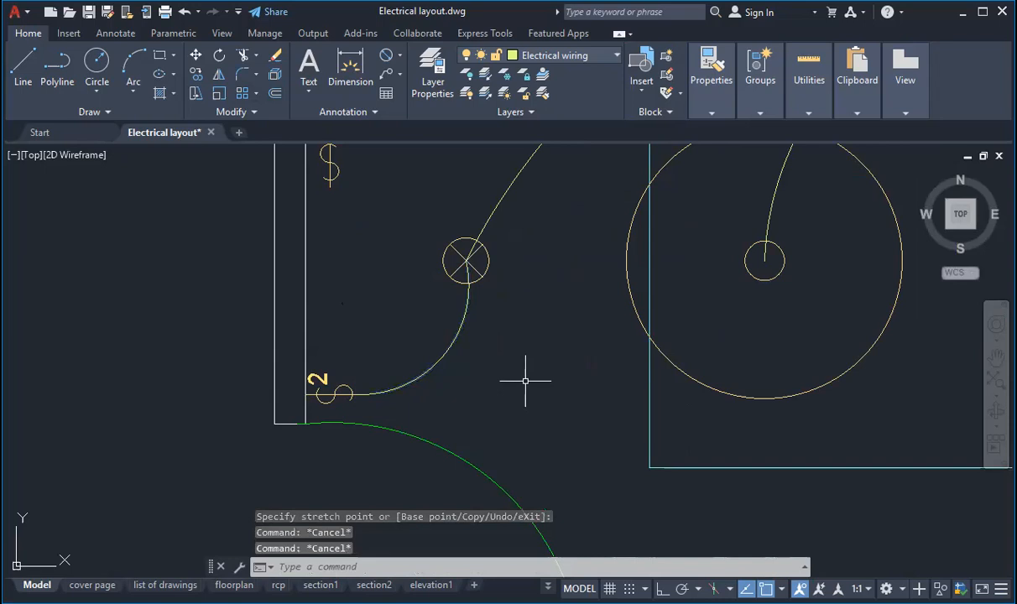
pyautogui.scroll(-1, 526, 381)
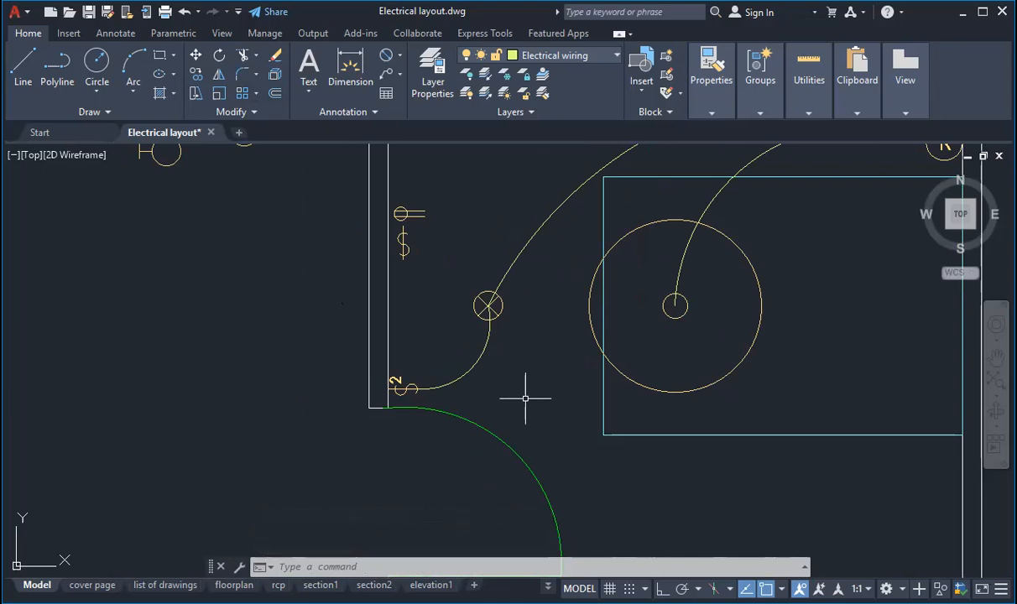
pyautogui.scroll(-2, 327, 454)
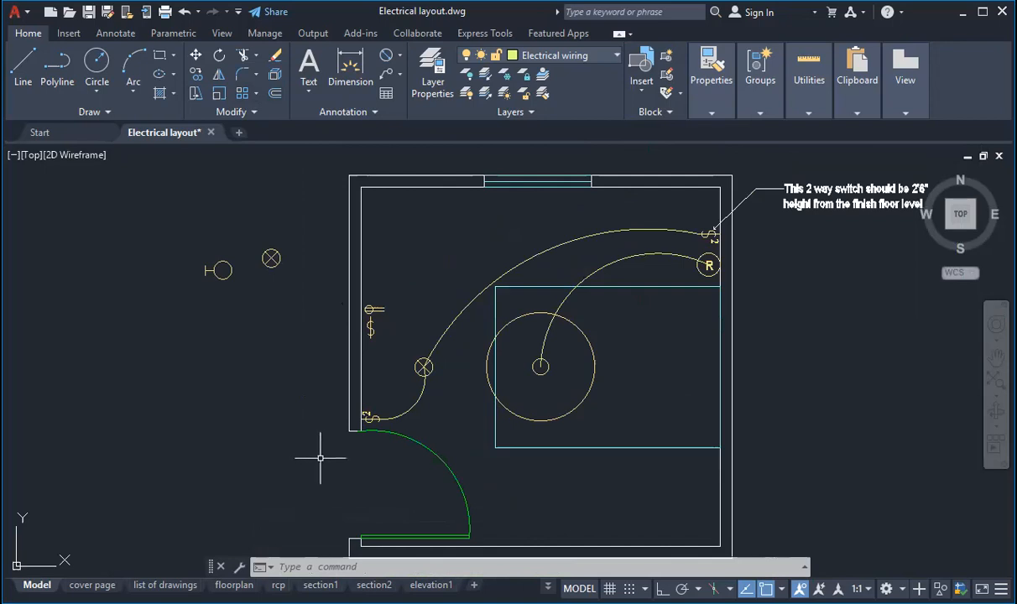
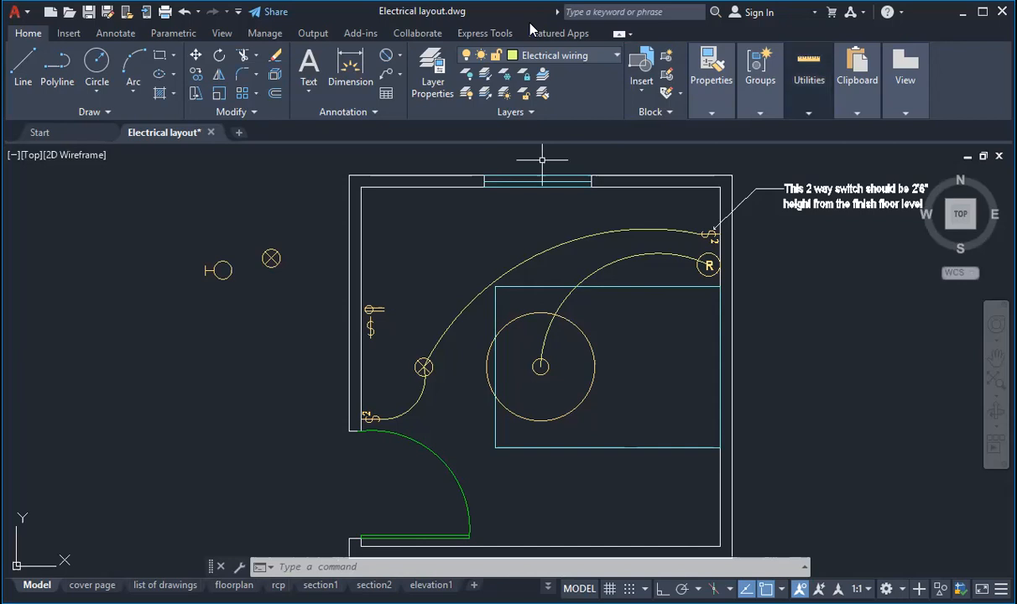
pyautogui.moveTo(788, 53)
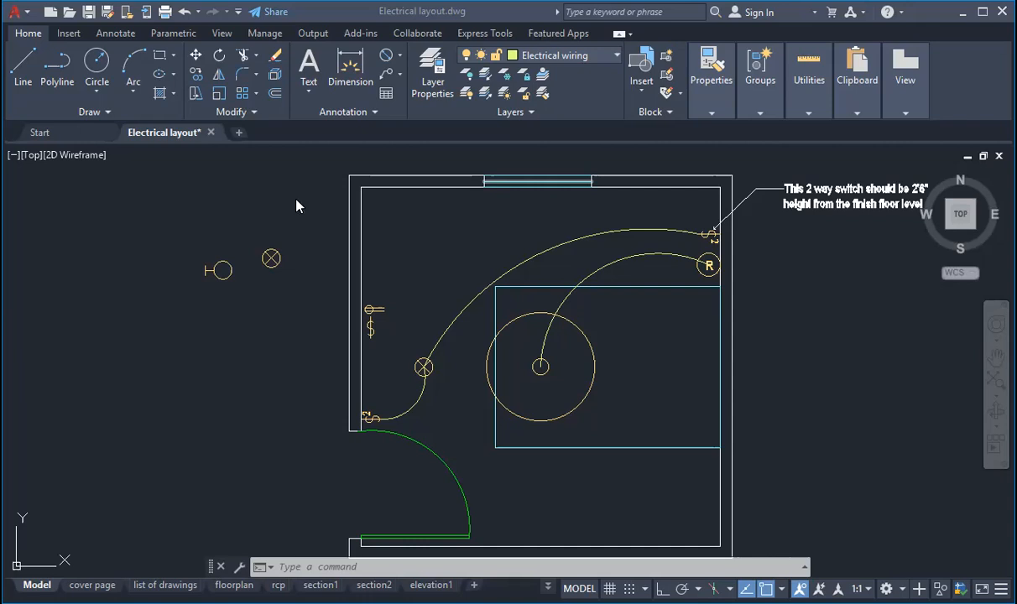
# Move the wall light symbol from outside the room onto the inner face of the right wall, beside the bed's lower corner.
pyautogui.click(257, 227)
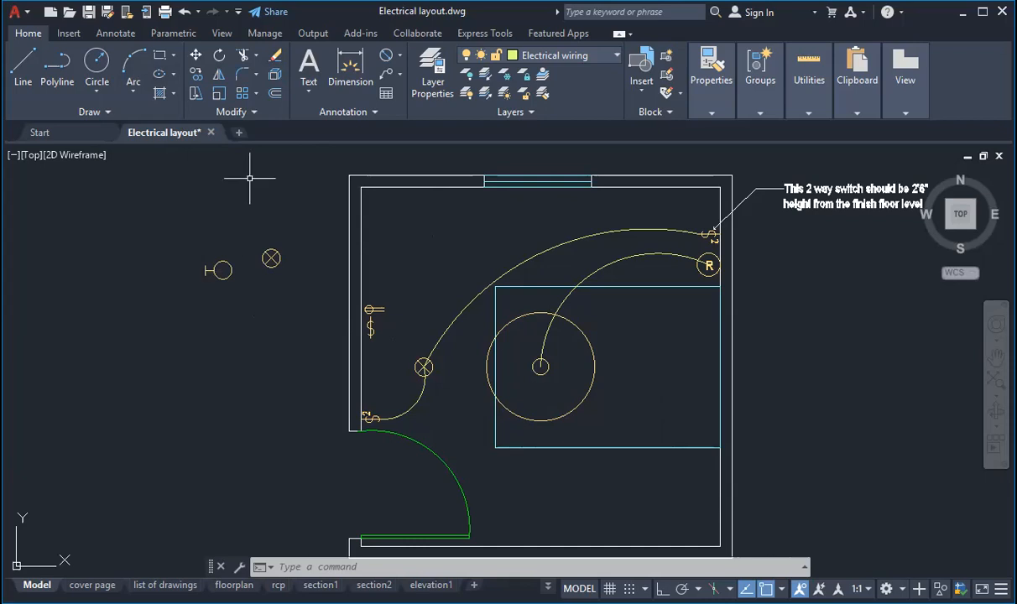
pyautogui.click(218, 260)
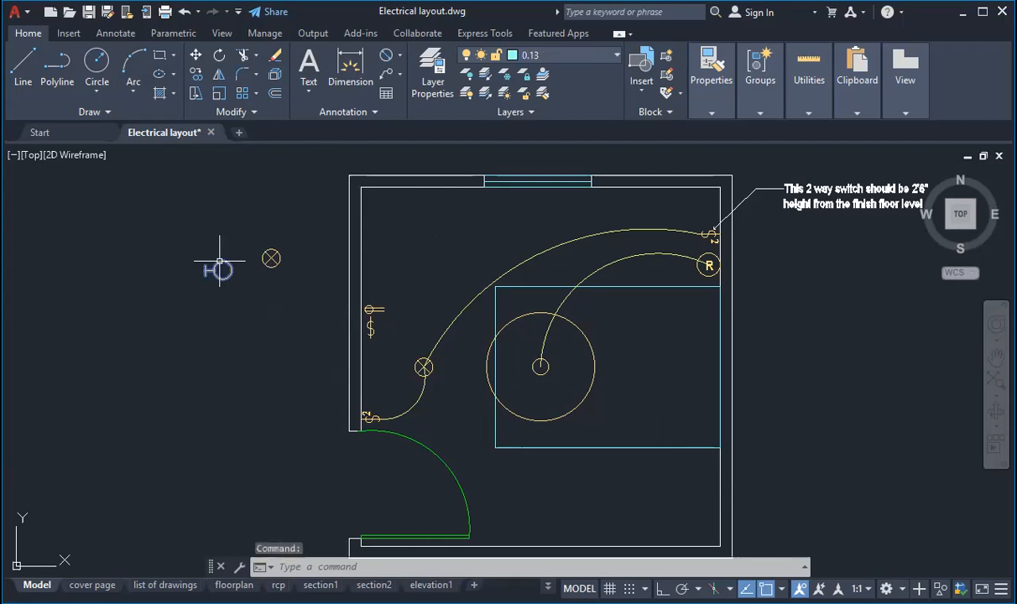
pyautogui.click(196, 56)
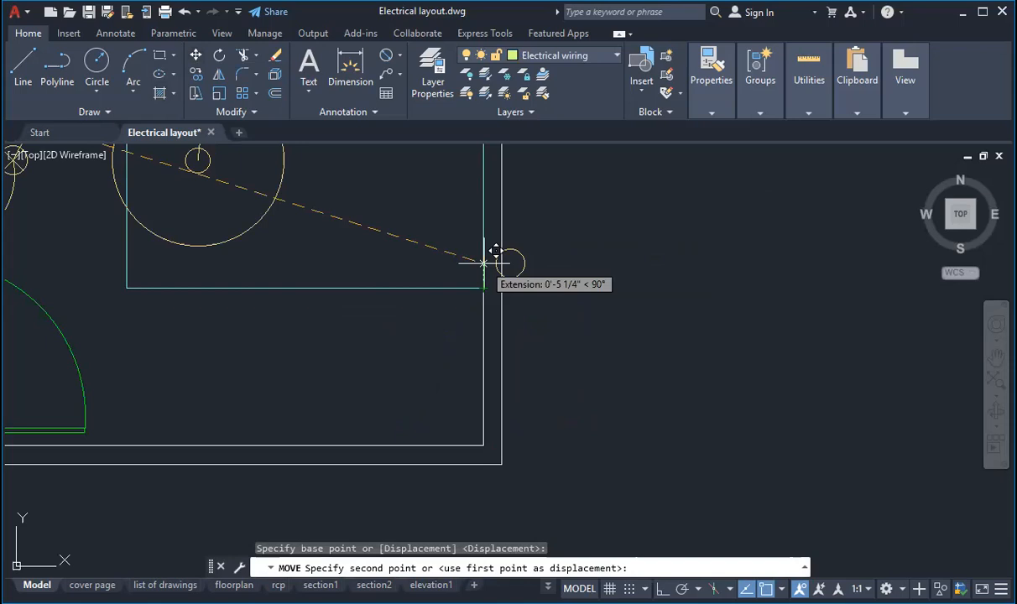
pyautogui.click(484, 256)
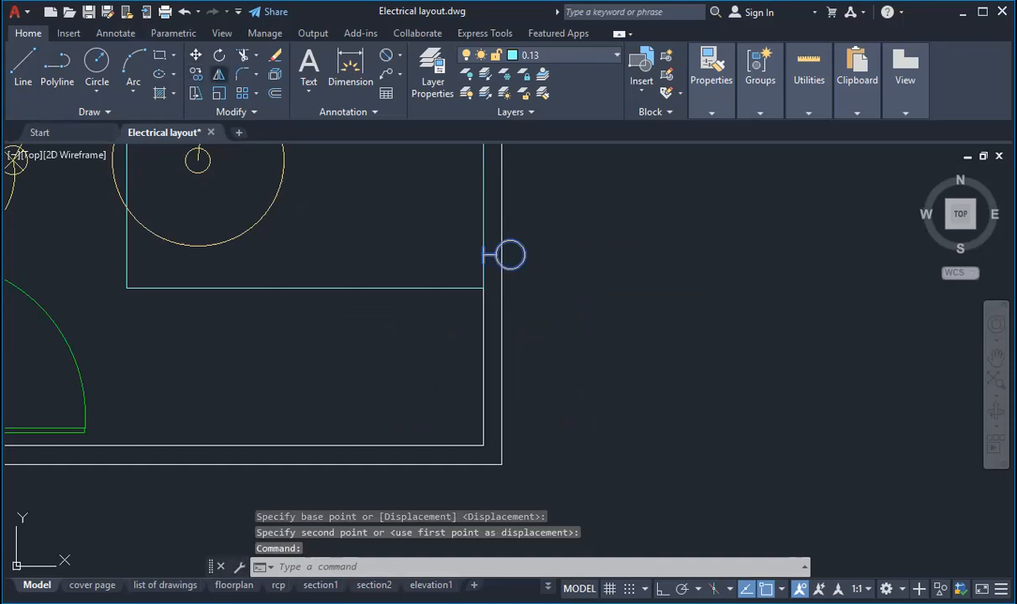
# Mirror the wall light about the right wall's inner face so it points into the room, erasing the source.
pyautogui.click(484, 162)
pyautogui.click(484, 166)
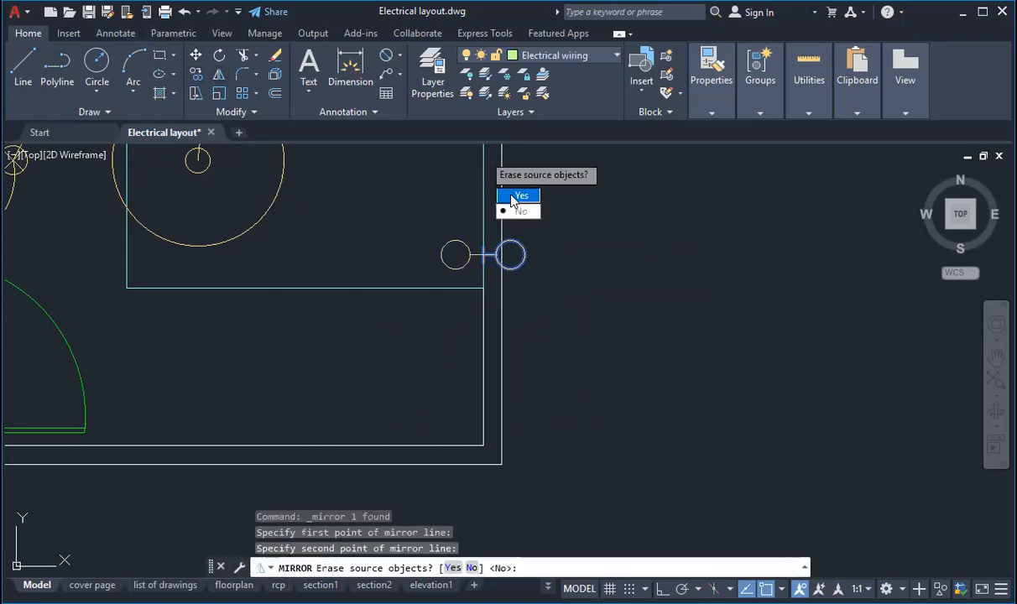
pyautogui.click(518, 197)
pyautogui.moveTo(499, 194); pyautogui.dragTo(527, 318, button='middle')
pyautogui.click(431, 326)
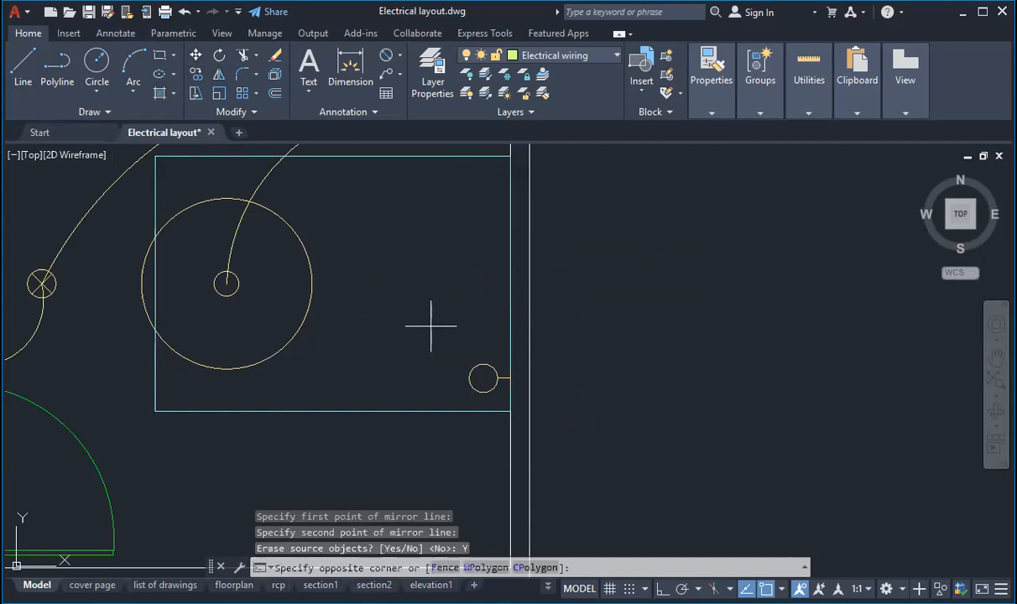
pyautogui.click(541, 420)
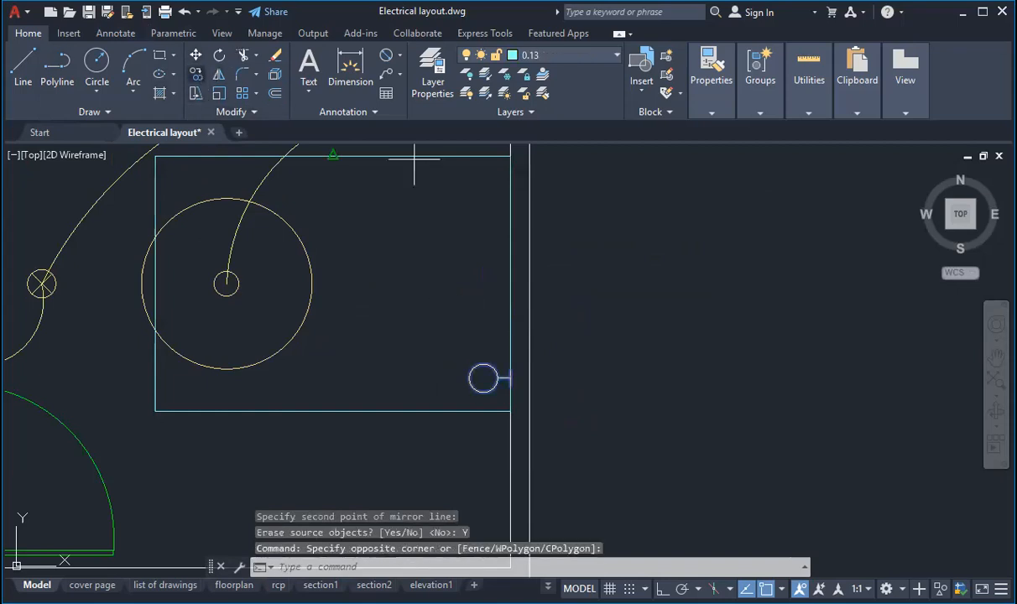
pyautogui.click(194, 74)
pyautogui.click(219, 74)
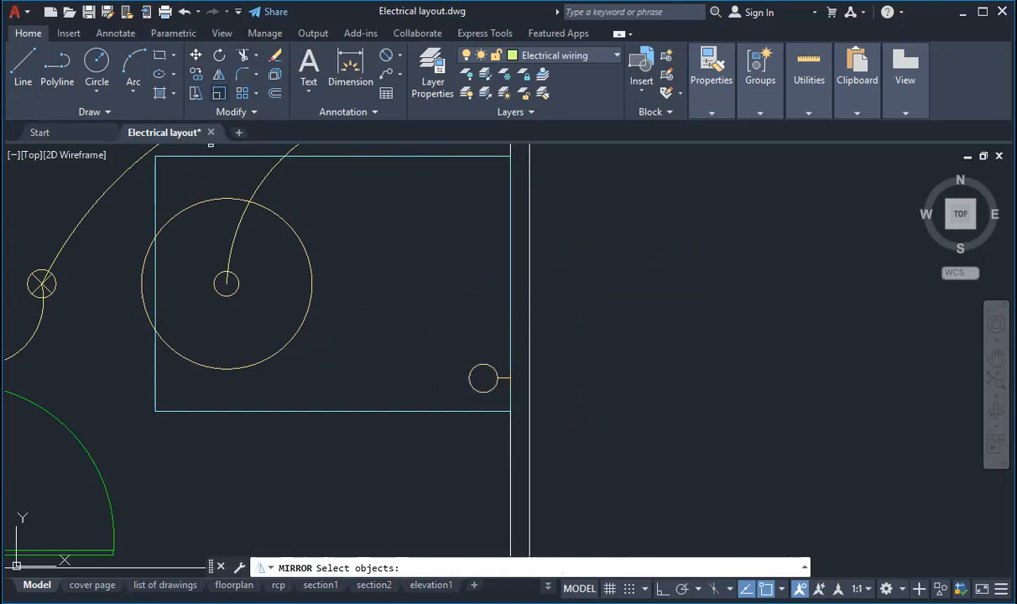
pyautogui.click(443, 290)
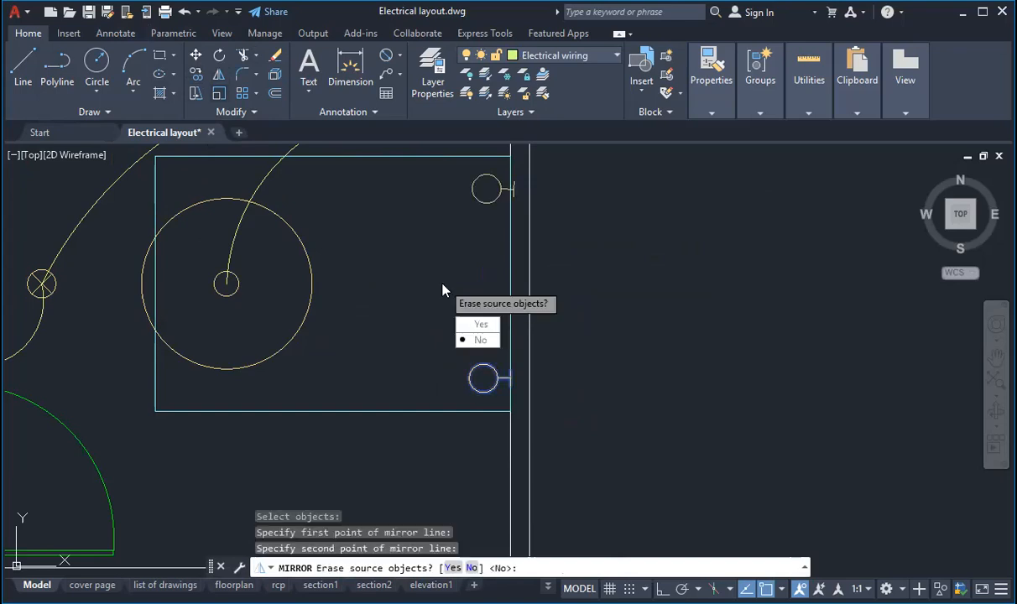
pyautogui.press('Escape')
# Mirror the wall light about the bed's horizontal centerline, keeping the original.
pyautogui.click(451, 342)
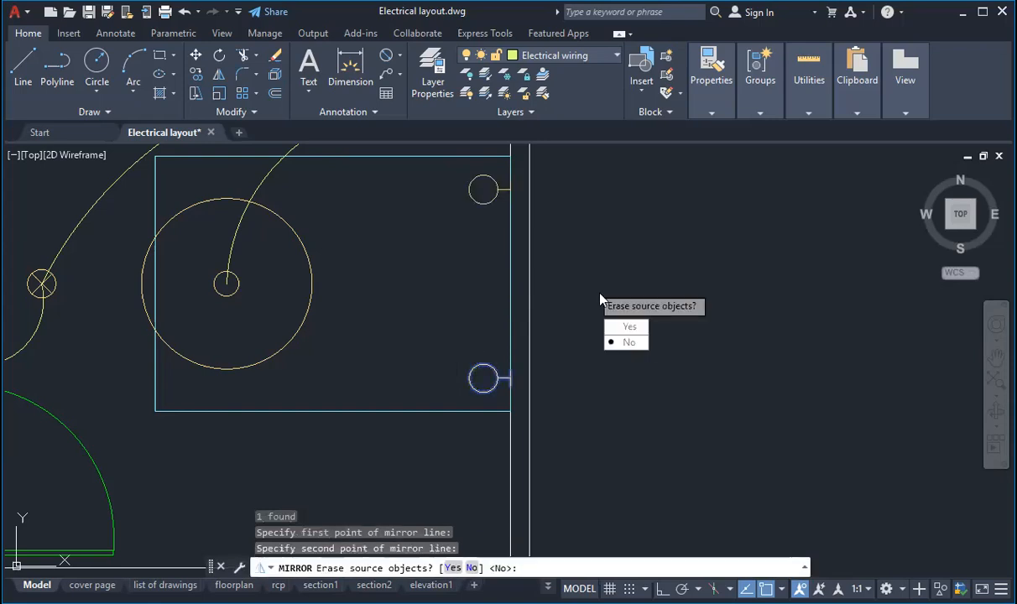
pyautogui.press('Return')
pyautogui.scroll(-4, 601, 299)
pyautogui.scroll(5, 580, 306)
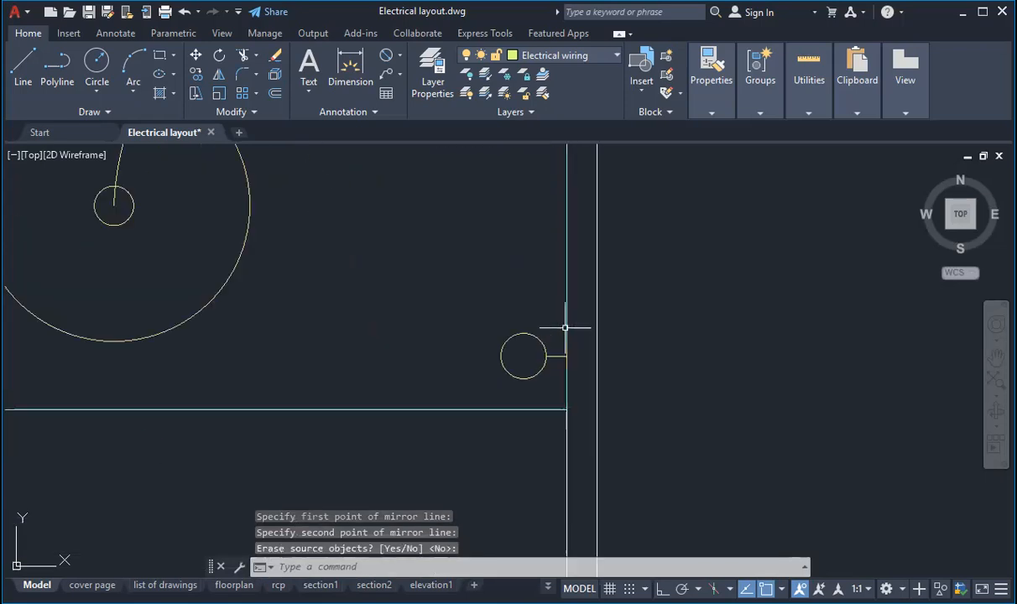
pyautogui.scroll(-5, 472, 306)
# Move the lower wall light straight down the right wall with Ortho on, placing it just below the bed.
pyautogui.click(485, 292)
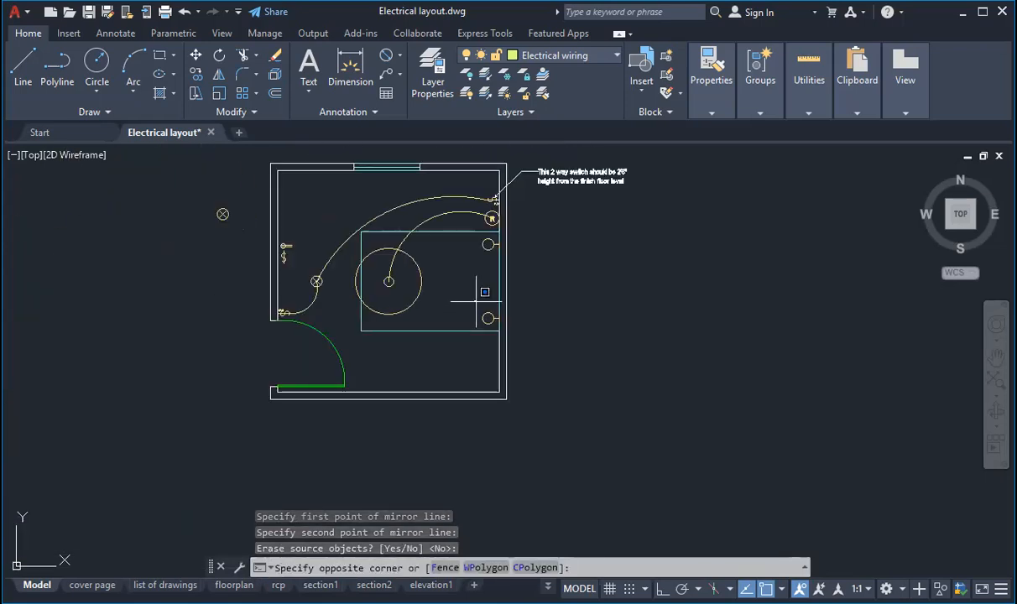
pyautogui.click(501, 329)
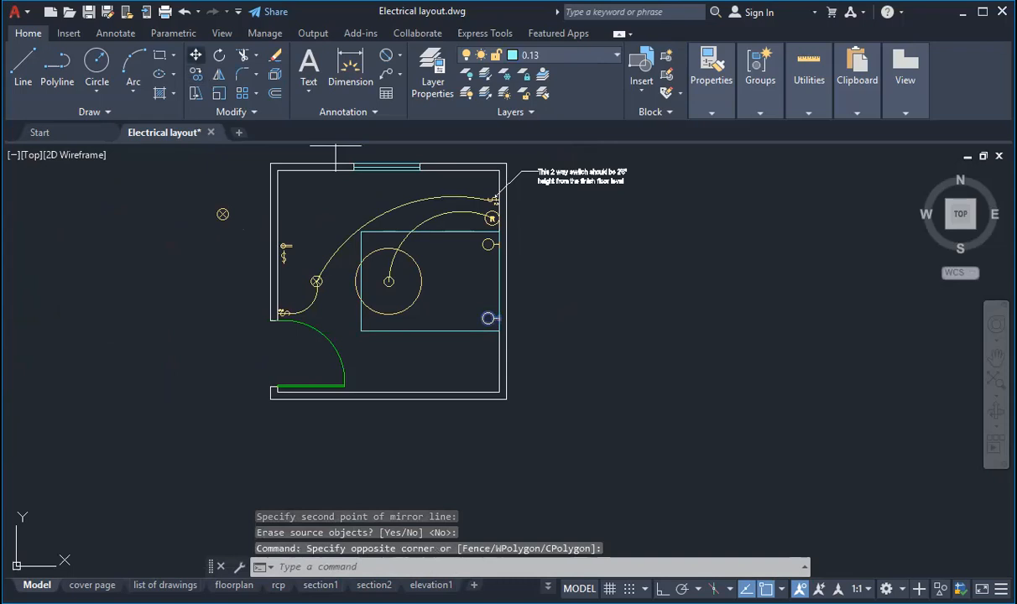
pyautogui.click(195, 54)
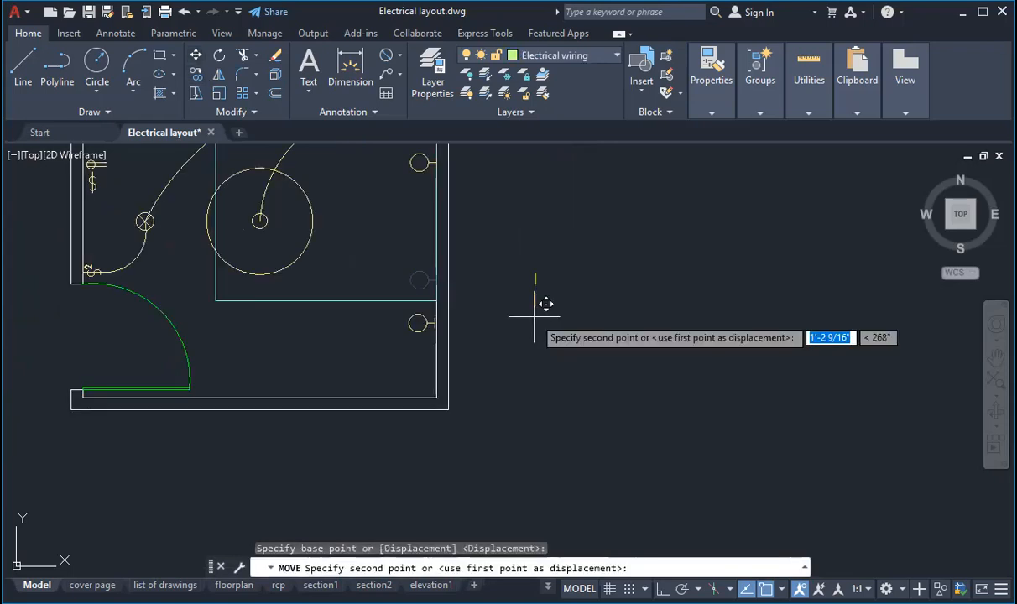
pyautogui.press('F8')
pyautogui.scroll(-4, 533, 302)
pyautogui.scroll(4, 468, 246)
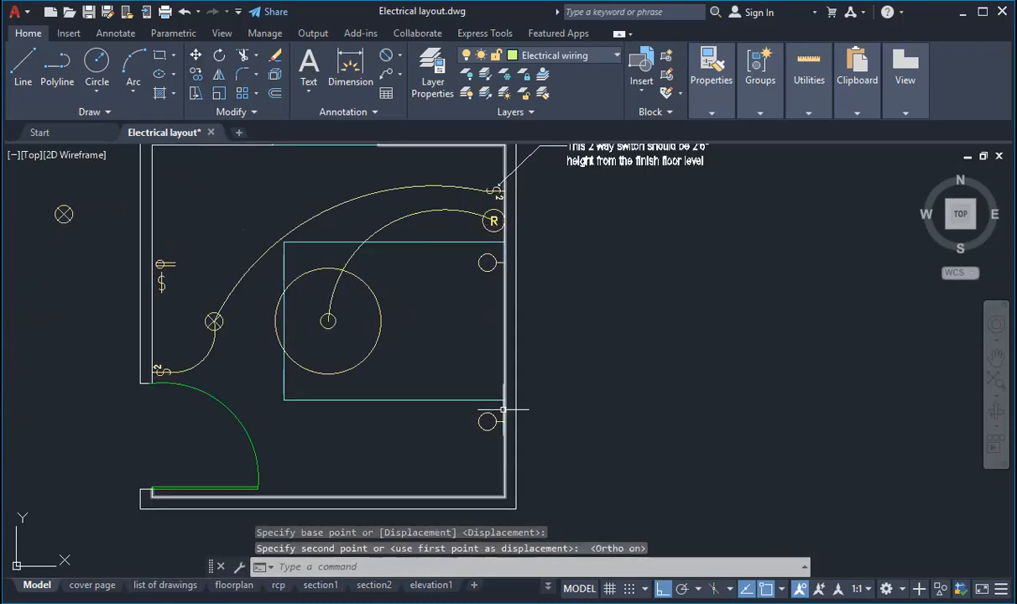
# Delete the upper wall light inside the bed outline.
pyautogui.click(467, 247)
pyautogui.click(519, 279)
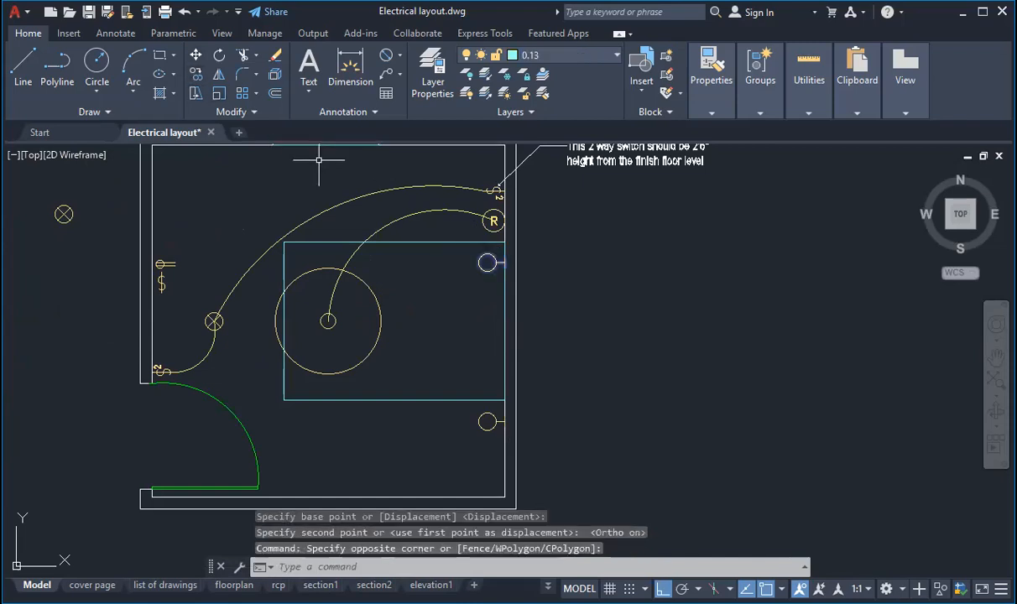
pyautogui.press('Delete')
pyautogui.scroll(-4, 585, 297)
pyautogui.scroll(4, 556, 282)
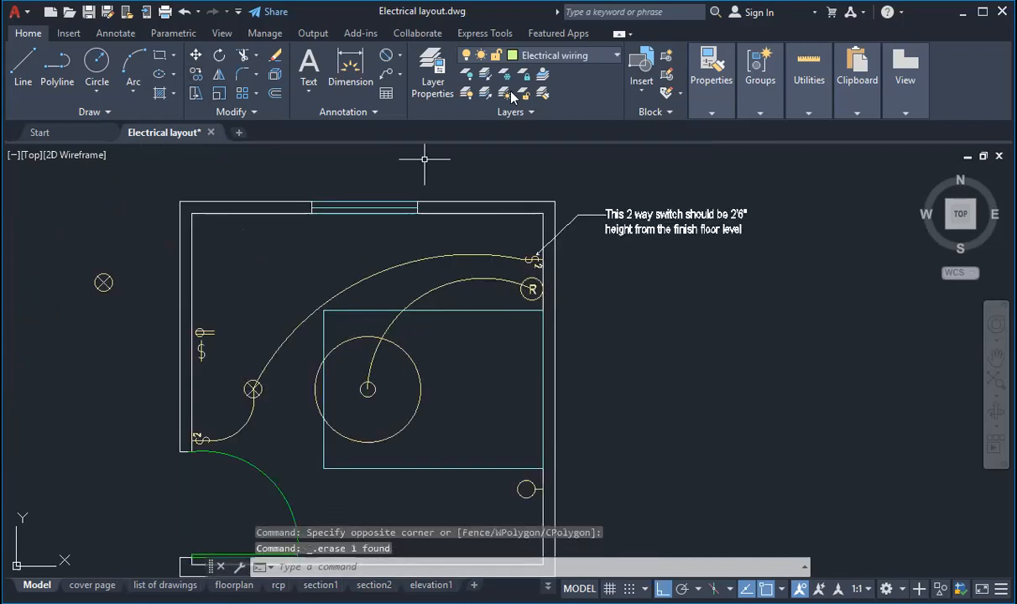
# Move the right wall's $2 switch, its note and the R symbol upward, and stretch both wiring arcs' ends back onto the symbols.
pyautogui.click(504, 184)
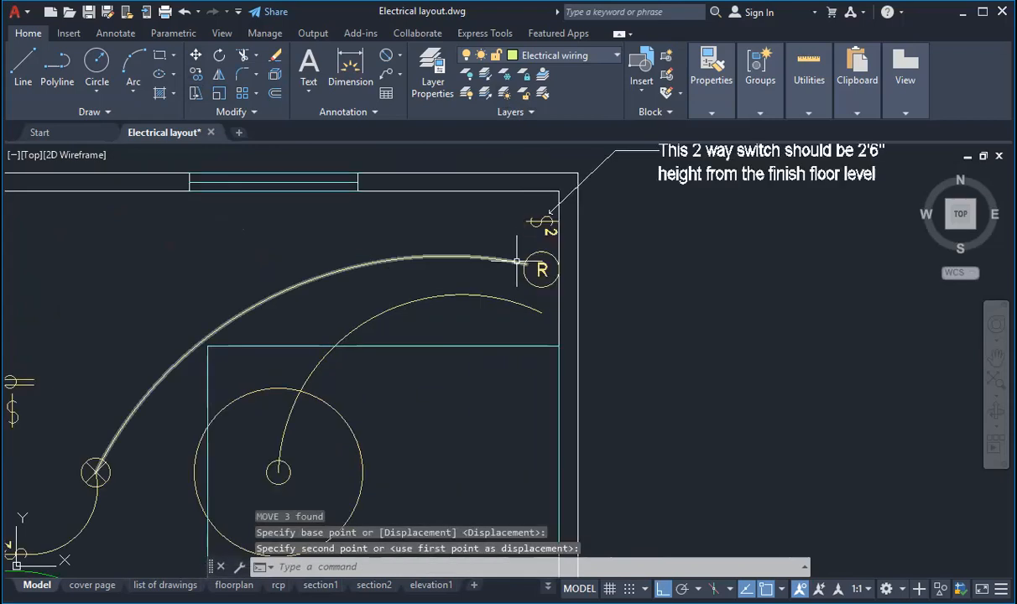
pyautogui.click(526, 265)
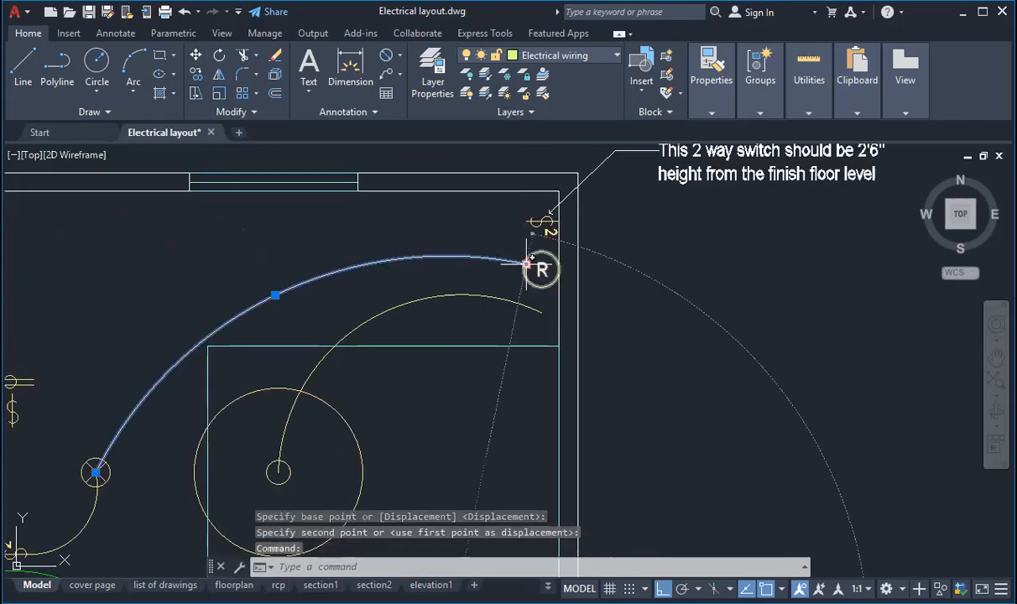
pyautogui.click(526, 265)
pyautogui.click(527, 221)
pyautogui.click(536, 309)
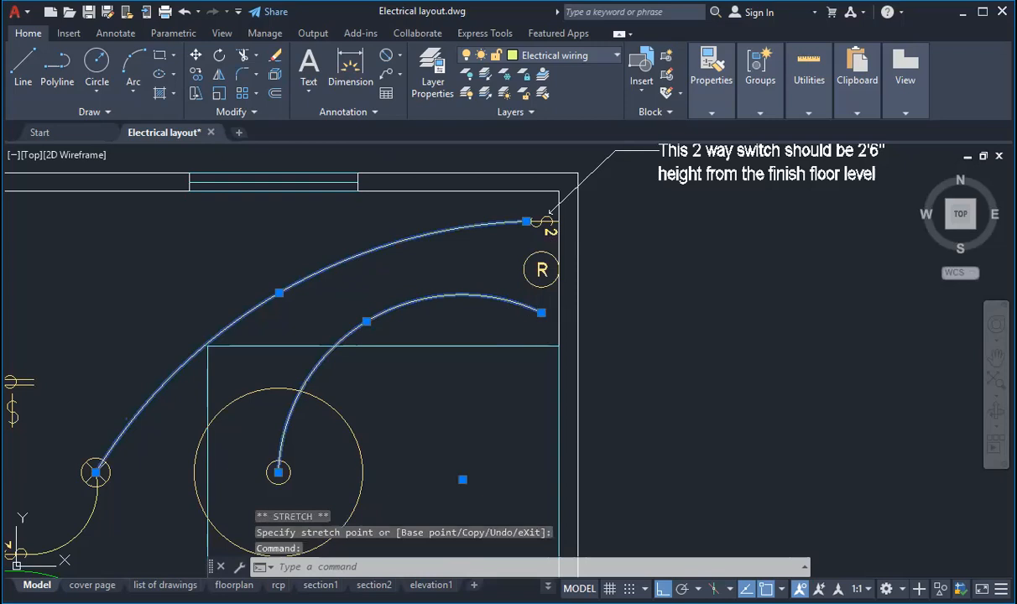
pyautogui.press('Escape')
pyautogui.press('Escape')
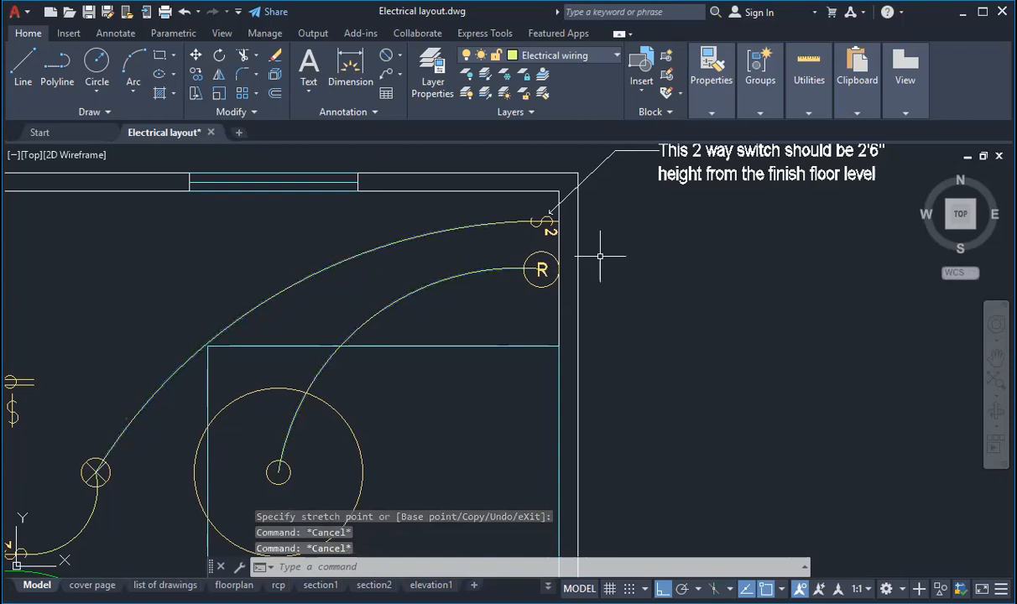
pyautogui.scroll(-5, 600, 251)
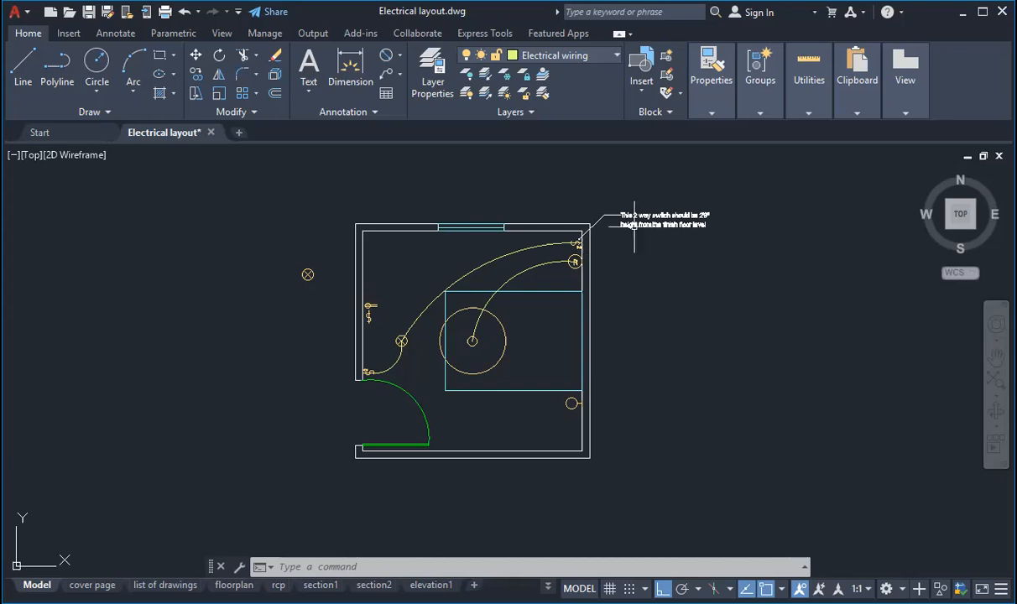
# Mirror the wall light below the bed about the bed's horizontal centerline to its upper side, keeping the original.
pyautogui.click(554, 376)
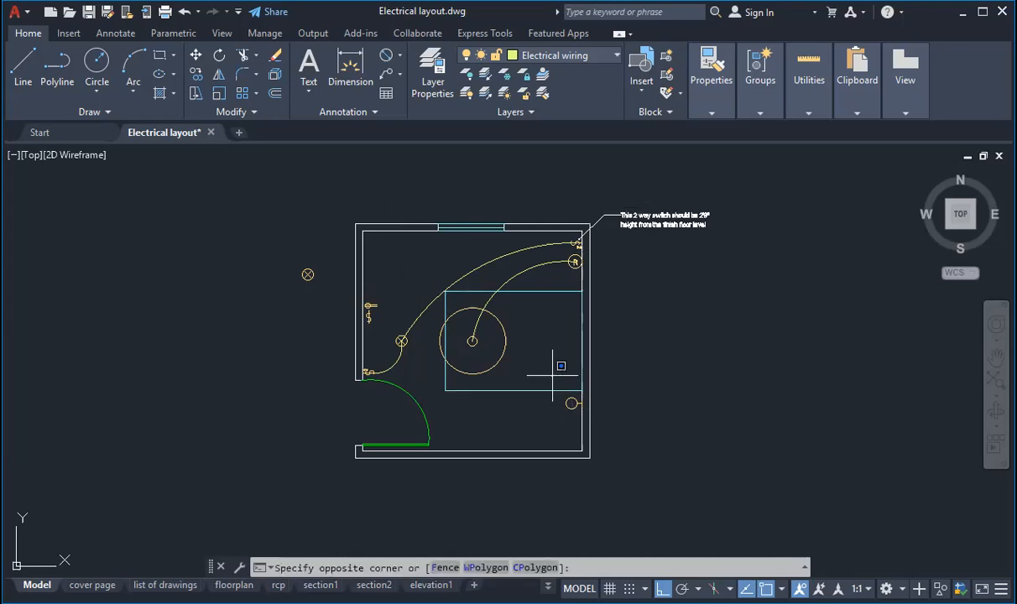
pyautogui.click(587, 415)
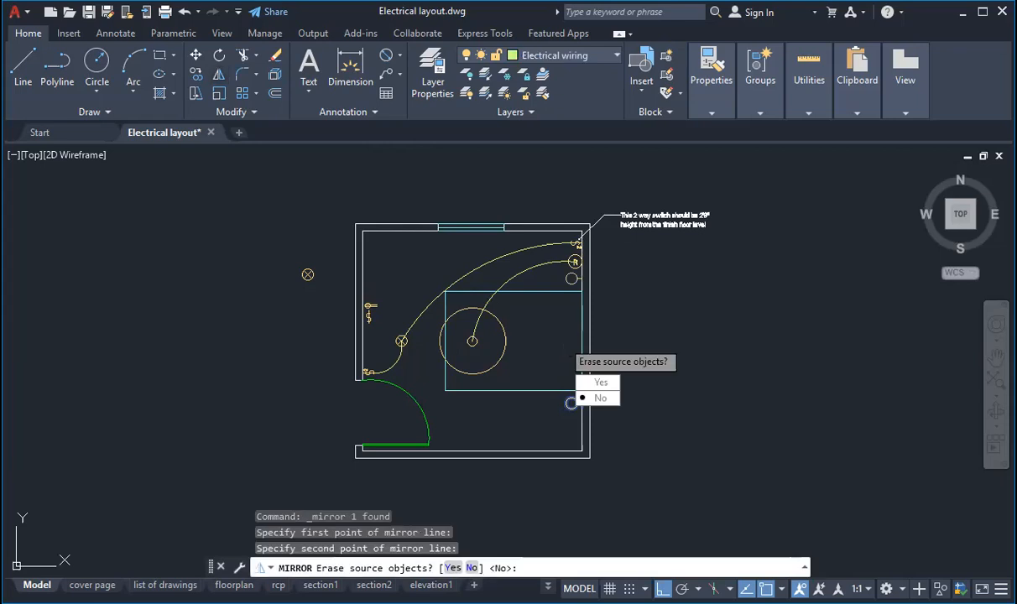
pyautogui.press('Return')
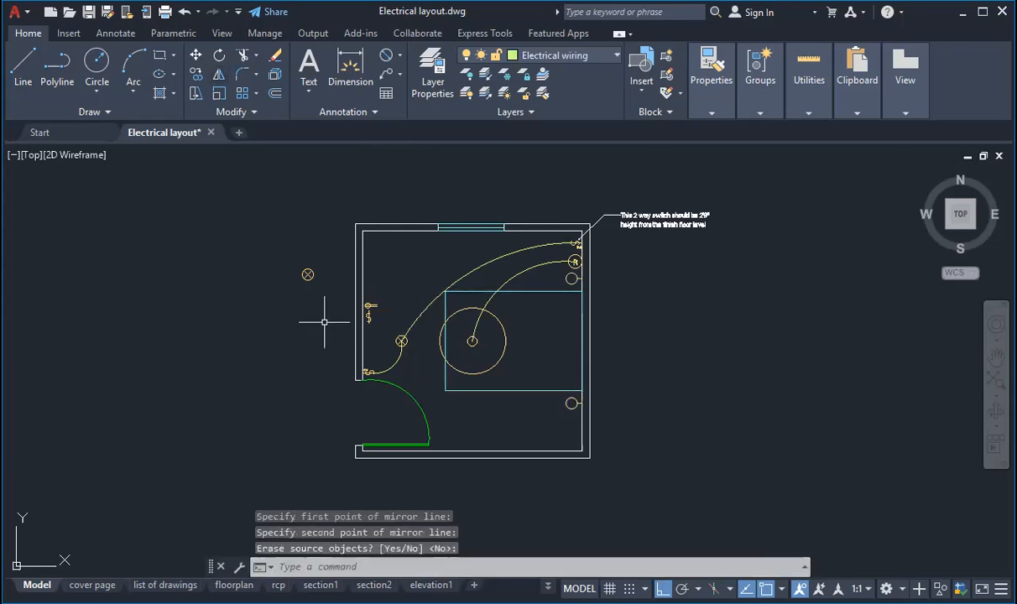
# Copy the $ switch from the left wall to the right wall, turned horizontal and placed within the bed outline below the upper wall light.
pyautogui.scroll(4, 377, 319)
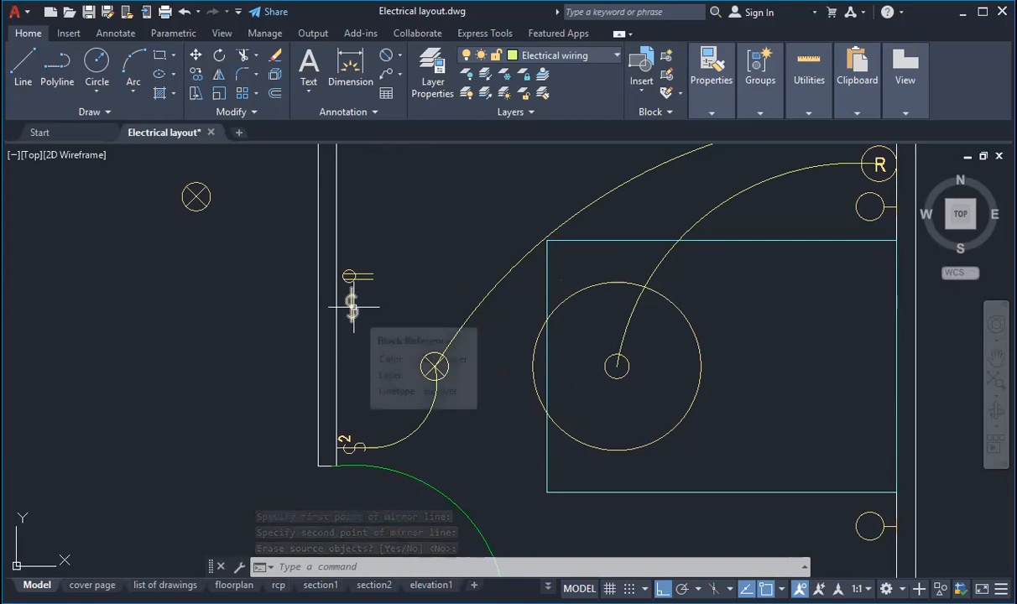
pyautogui.click(356, 305)
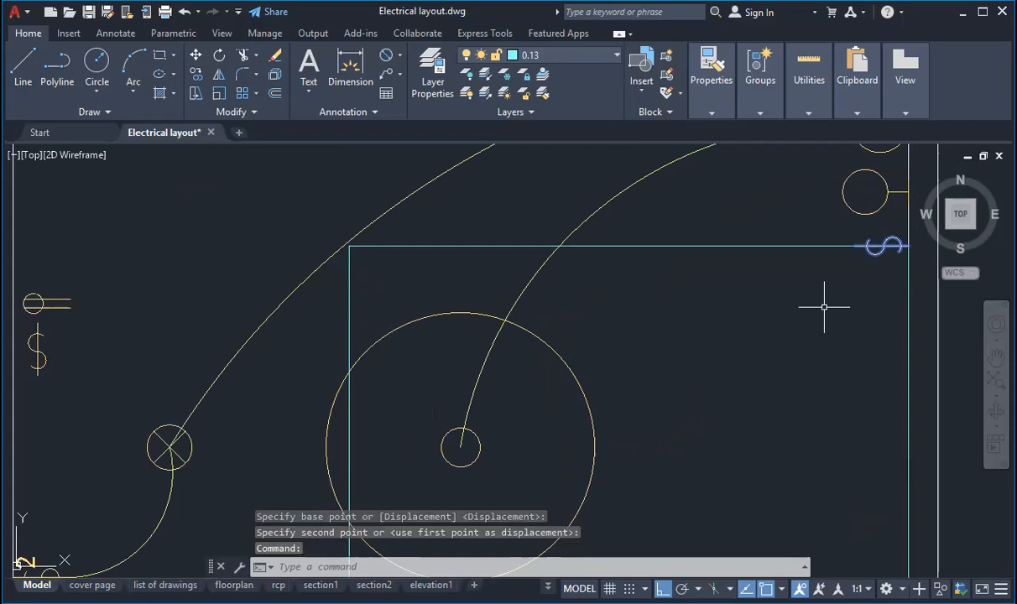
pyautogui.scroll(-5, 824, 307)
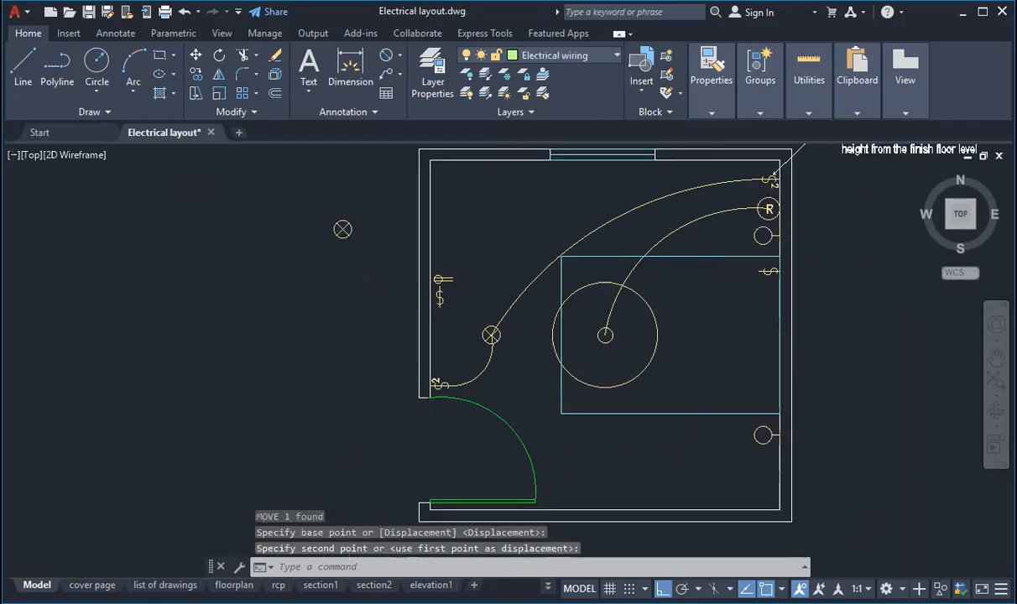
pyautogui.scroll(2, 796, 270)
pyautogui.scroll(2, 796, 270)
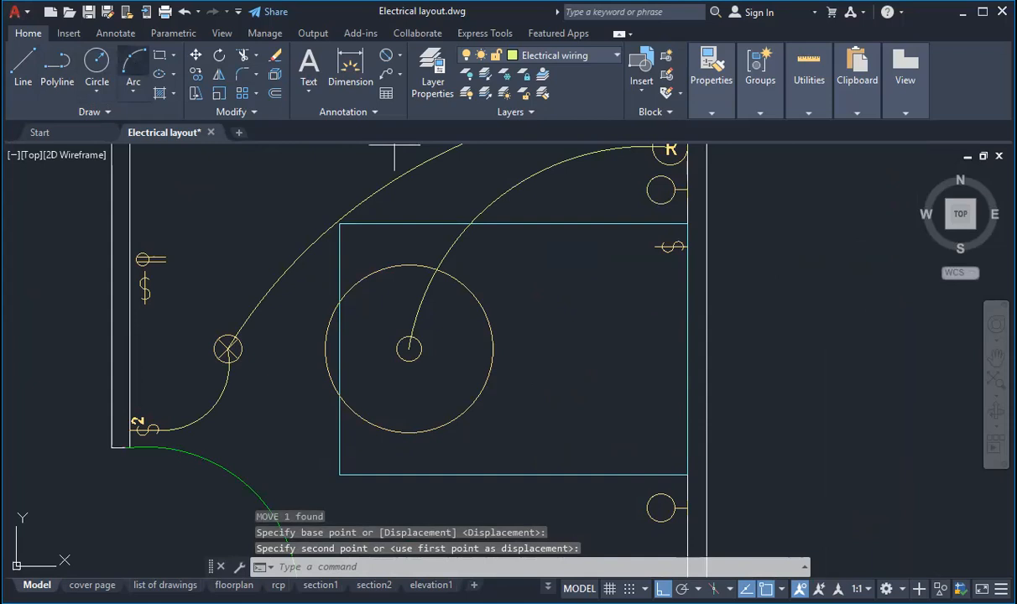
# Draw a wiring arc linking the upper and lower bedside wall lights, curving through the bed outline.
pyautogui.click(132, 65)
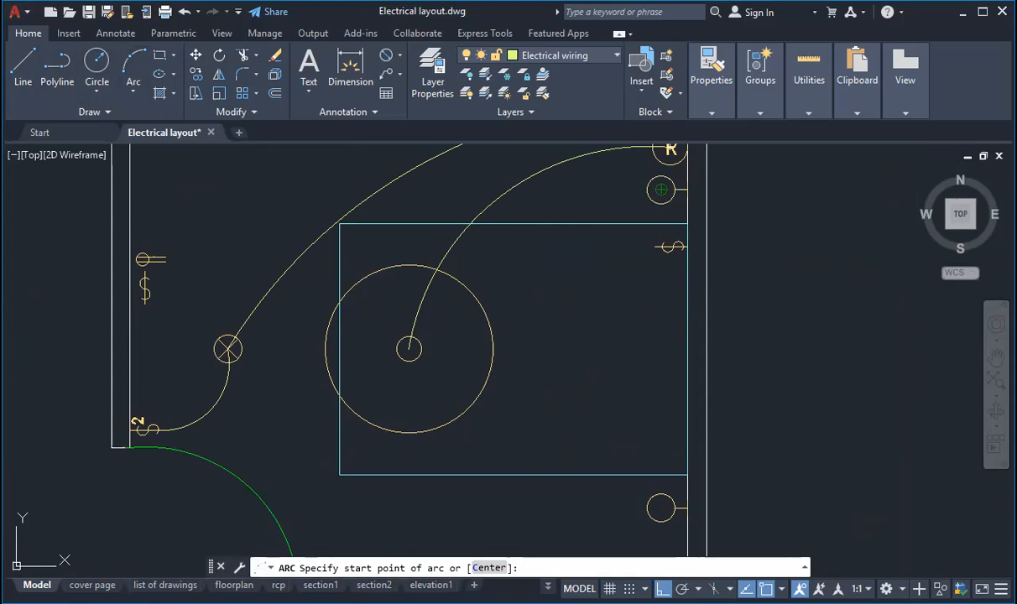
pyautogui.scroll(-2, 661, 190)
pyautogui.click(661, 189)
pyautogui.press('F8')
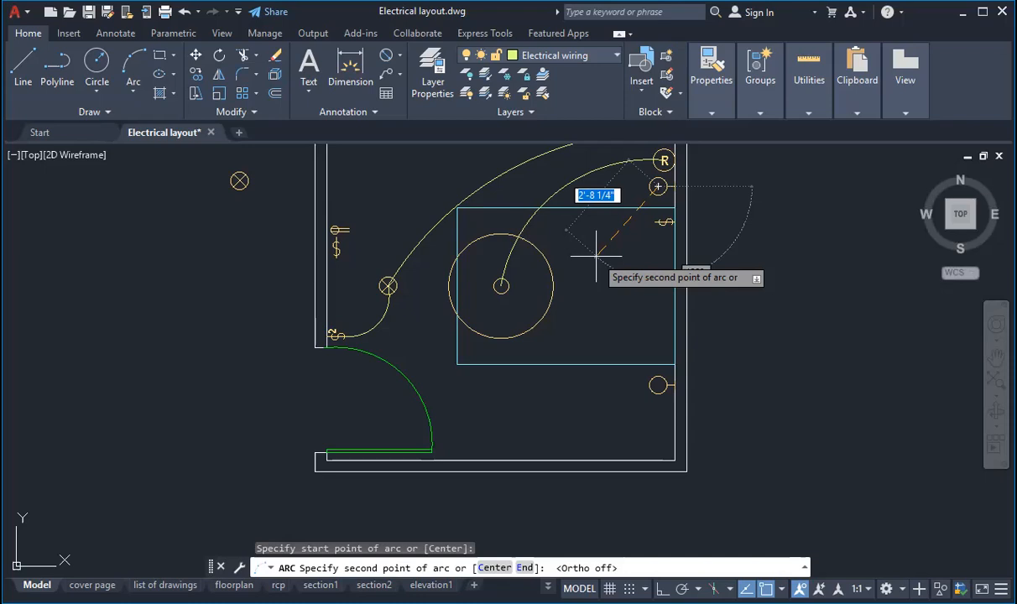
pyautogui.press('Escape')
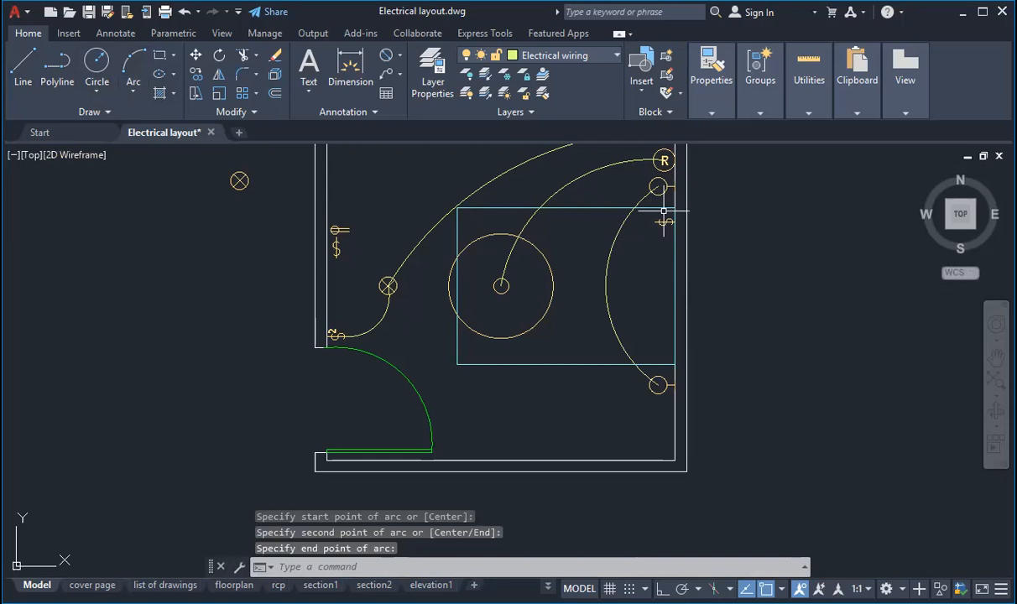
# Connect the upper bedside wall light to the $ switch below it with a wiring arc and flatten the arc's curve.
pyautogui.scroll(2, 664, 221)
pyautogui.scroll(2, 600, 270)
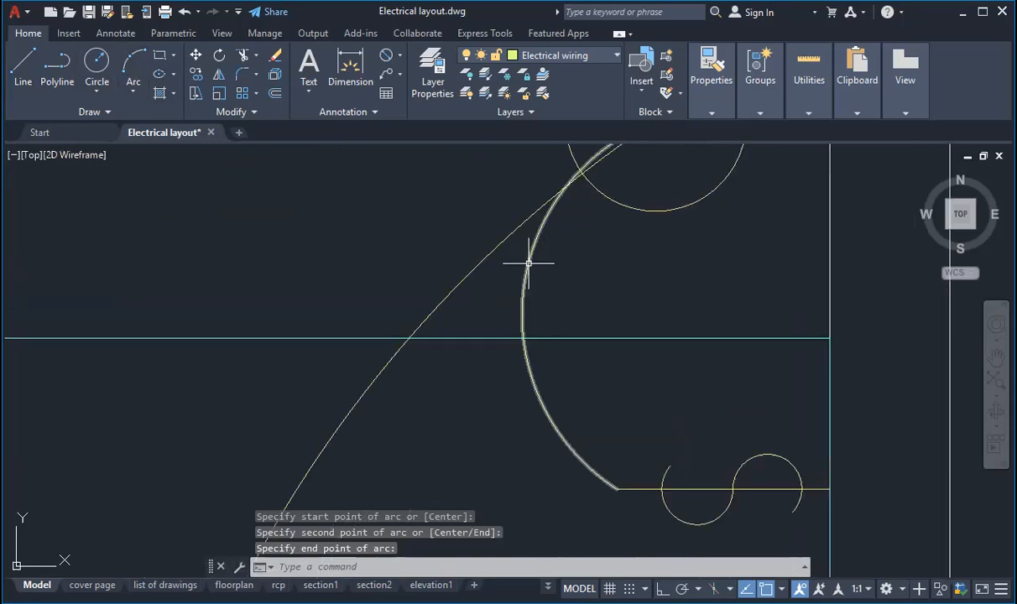
pyautogui.click(529, 263)
pyautogui.scroll(-3, 541, 272)
pyautogui.scroll(3, 538, 273)
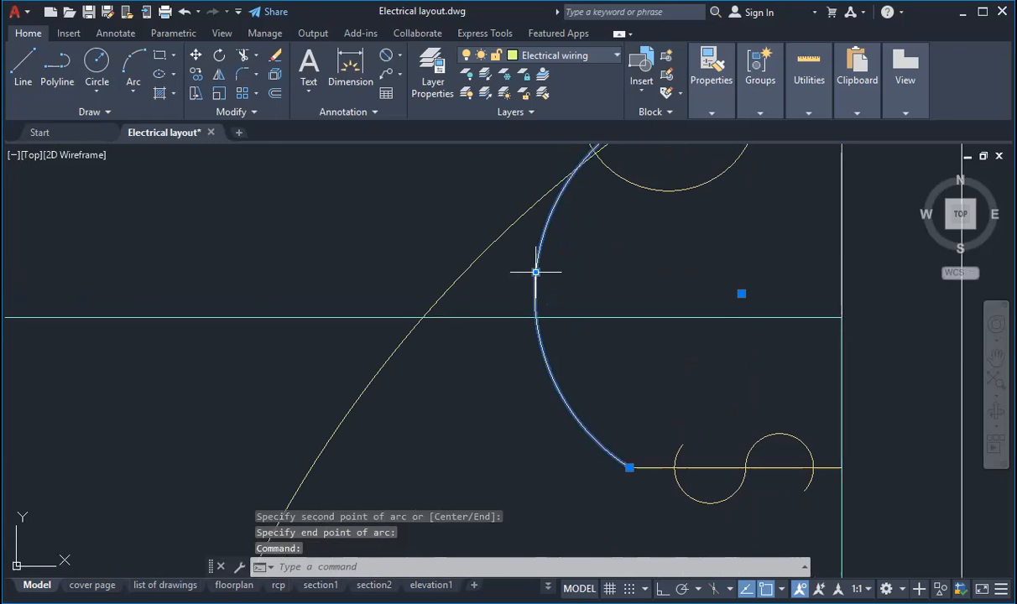
pyautogui.click(535, 271)
pyautogui.press('Escape')
pyautogui.scroll(-2, 770, 289)
pyautogui.press('Escape')
pyautogui.scroll(-4, 749, 286)
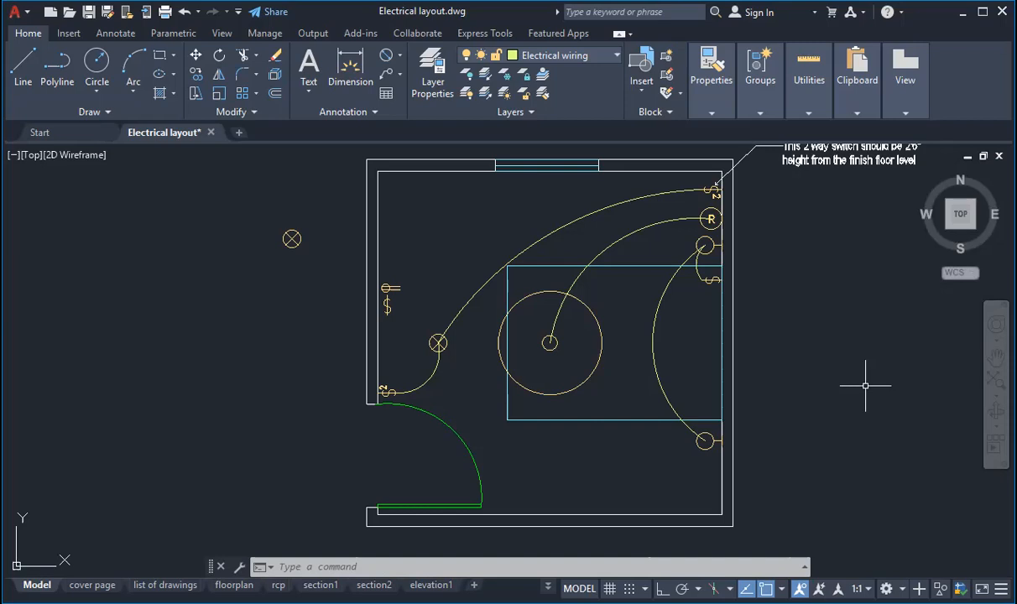
# Try replacing the arc between the two wall lights with one from the $ switch to the lower wall light, and undo it.
pyautogui.scroll(2, 831, 257)
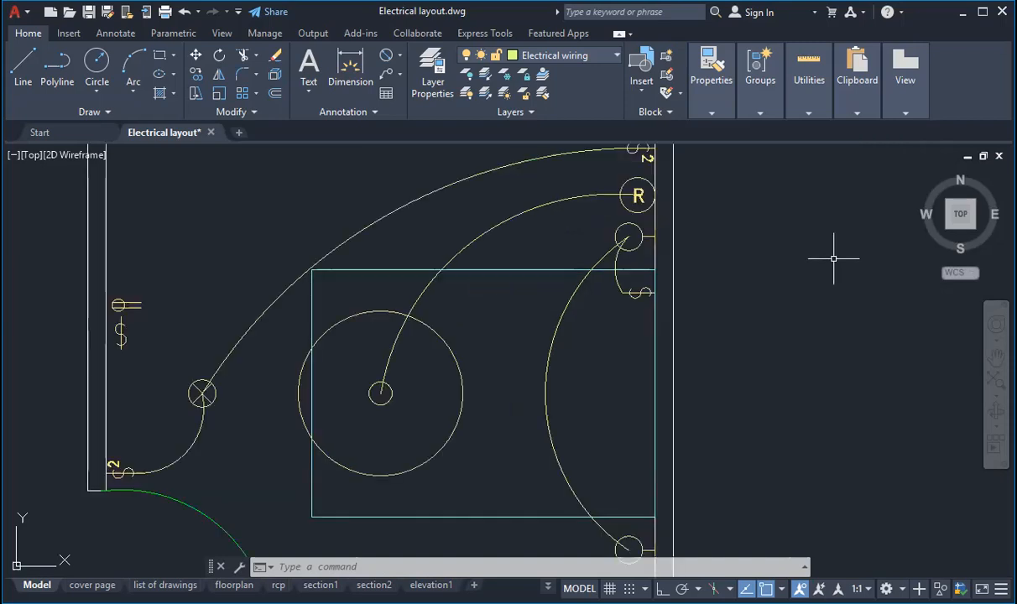
pyautogui.scroll(2, 785, 257)
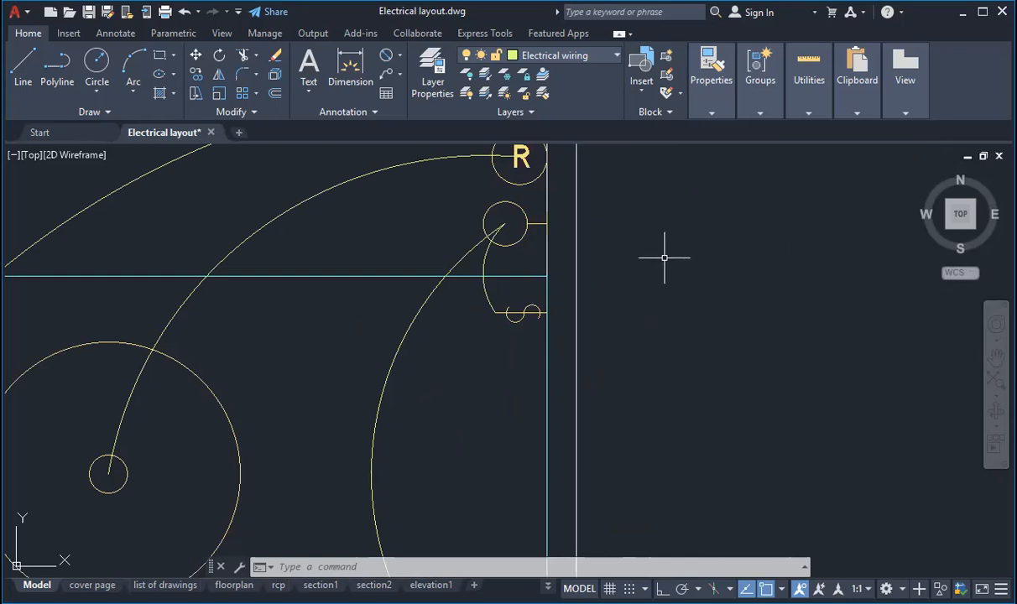
pyautogui.scroll(-3, 655, 257)
pyautogui.scroll(-1, 650, 256)
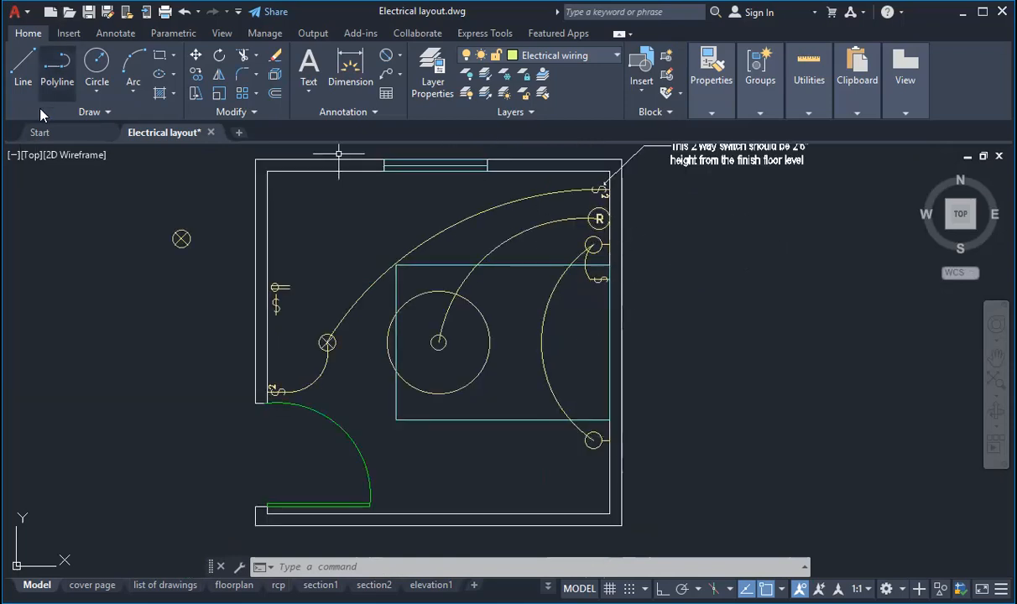
pyautogui.click(553, 291)
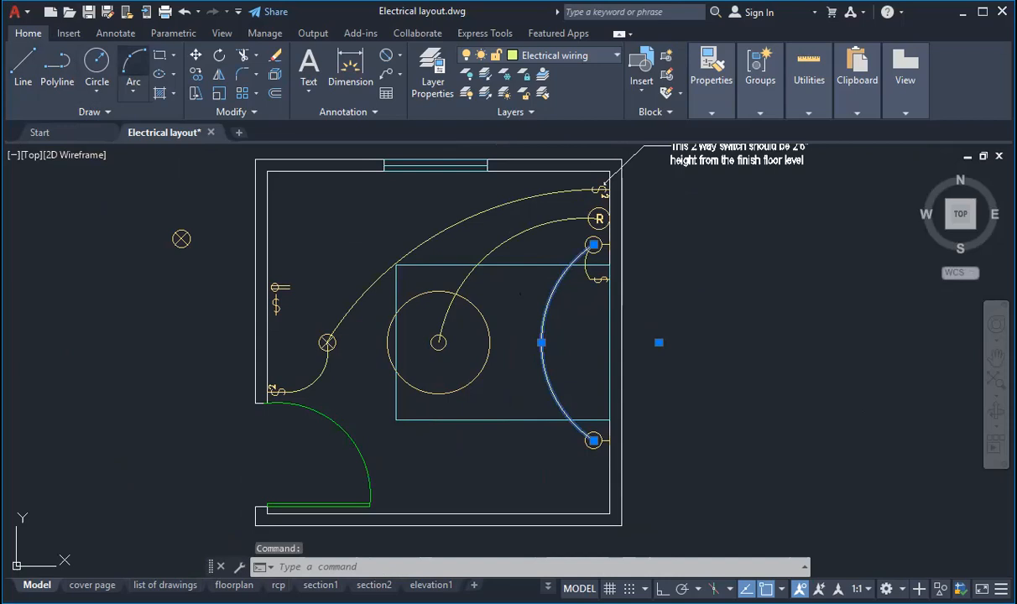
pyautogui.click(133, 65)
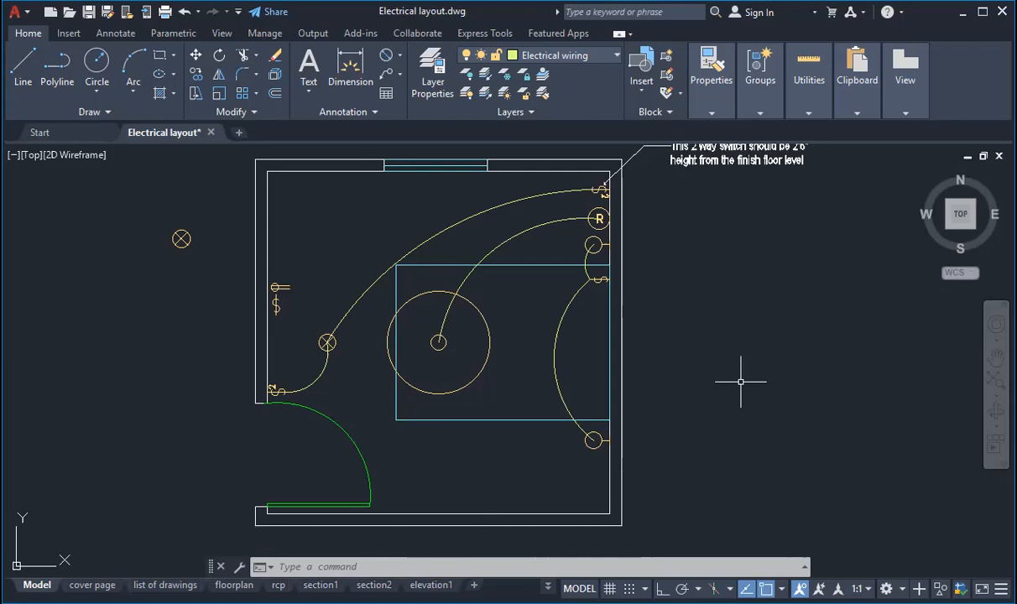
pyautogui.hotkey('ctrl', 'z')
pyautogui.hotkey('ctrl', 'z')
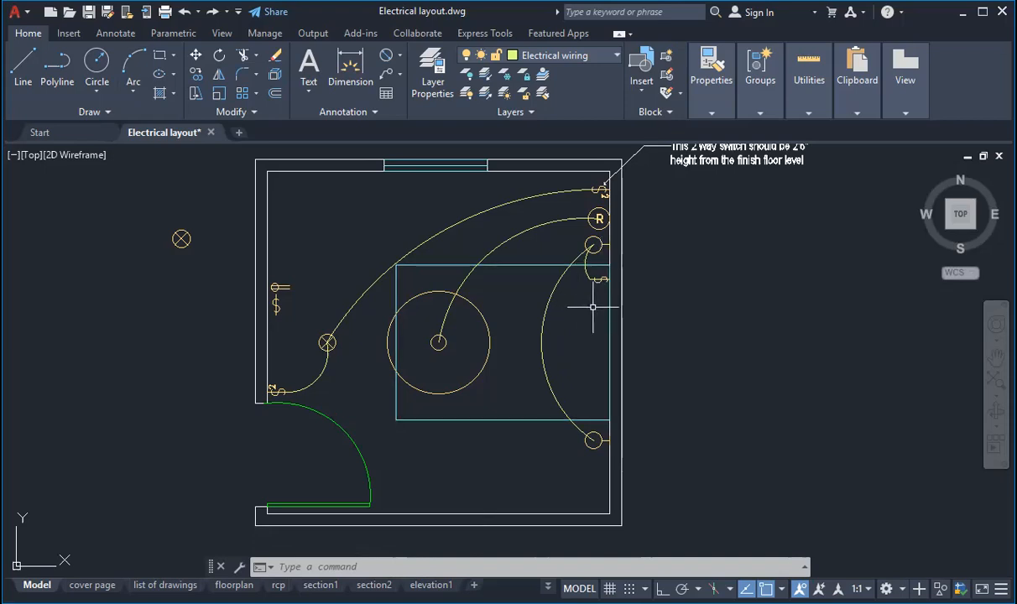
pyautogui.scroll(-4, 648, 286)
pyautogui.scroll(4, 645, 292)
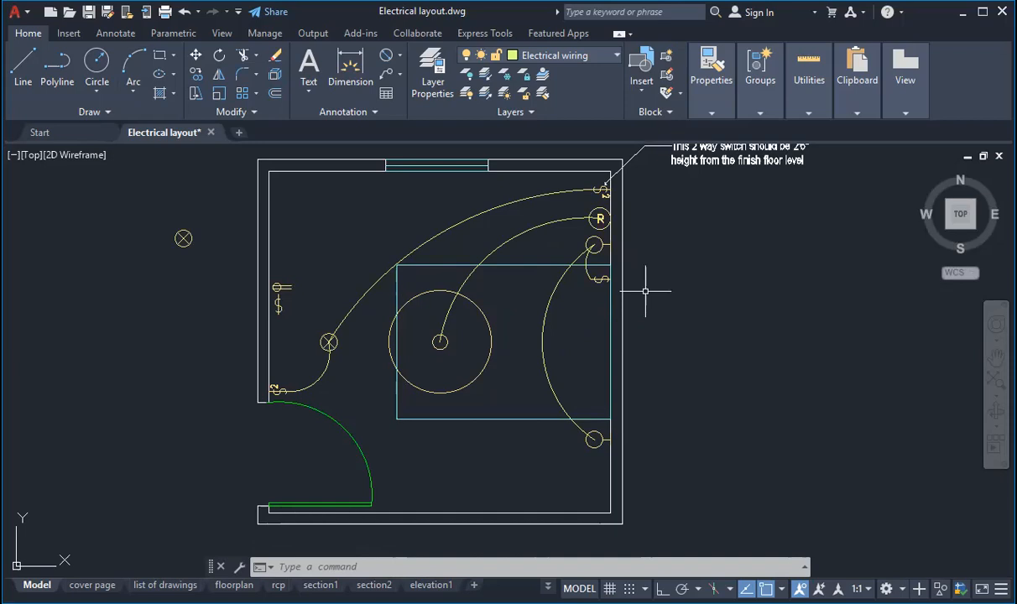
# Move the left wall's $ switch outside the room and draw a horizontal guide polyline above the door and a vertical one up to the top wall.
pyautogui.click(278, 307)
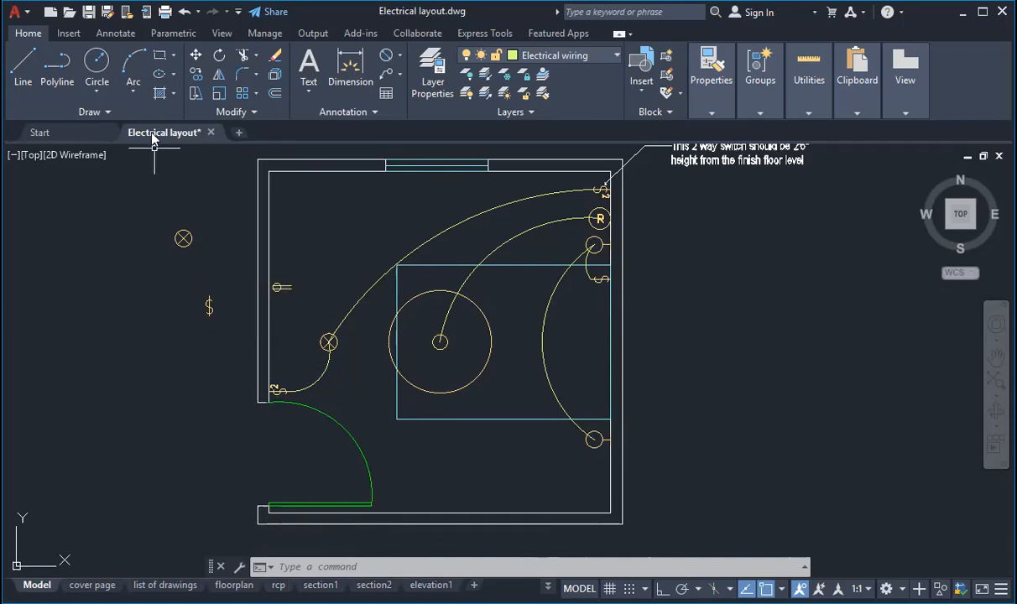
pyautogui.click(55, 67)
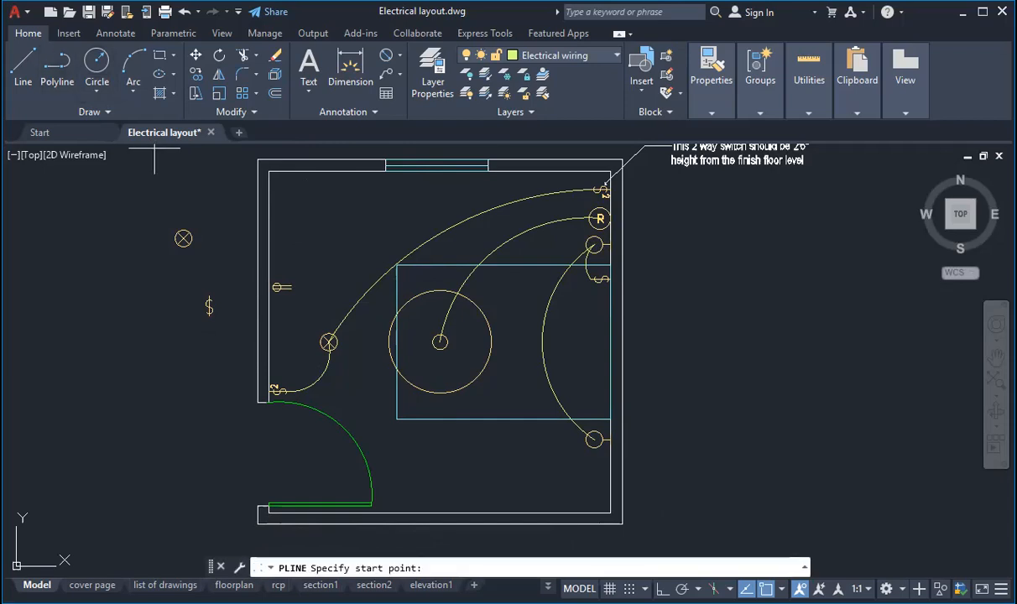
pyautogui.click(258, 403)
pyautogui.click(368, 402)
pyautogui.press('Escape')
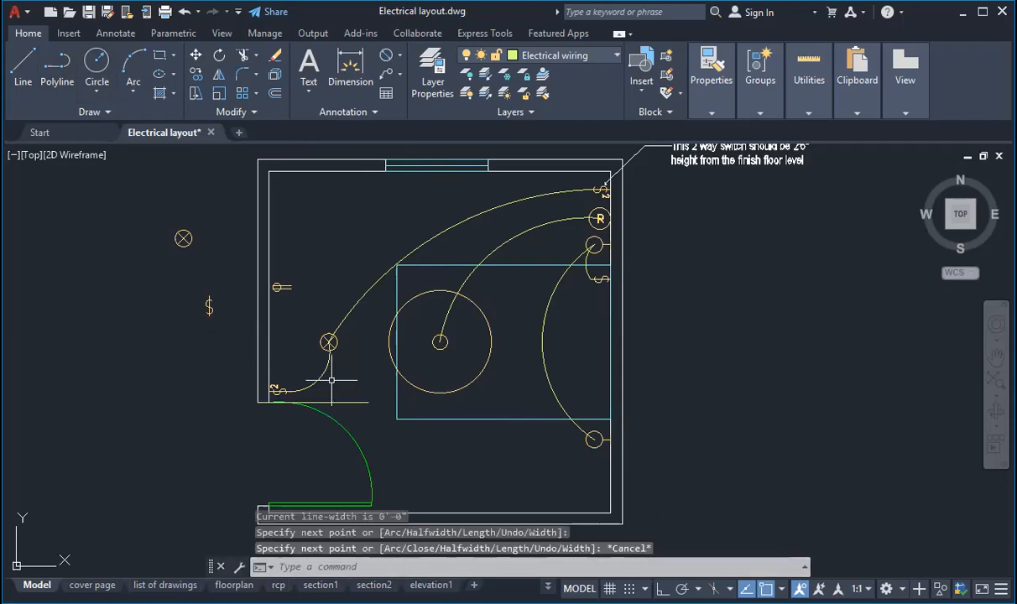
pyautogui.press('space')
pyautogui.click(313, 403)
pyautogui.click(313, 172)
pyautogui.press('Escape')
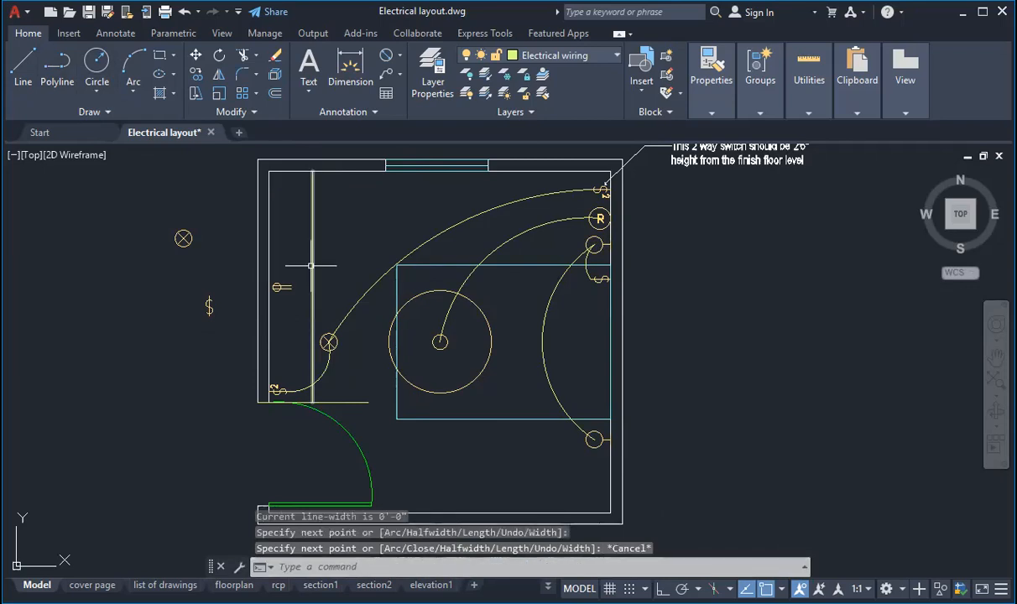
# Draw a horizontal guide leftward from the vertical guide's midpoint and move the circle-and-two-lines outlet symbol along it against the left wall.
pyautogui.scroll(5, 311, 265)
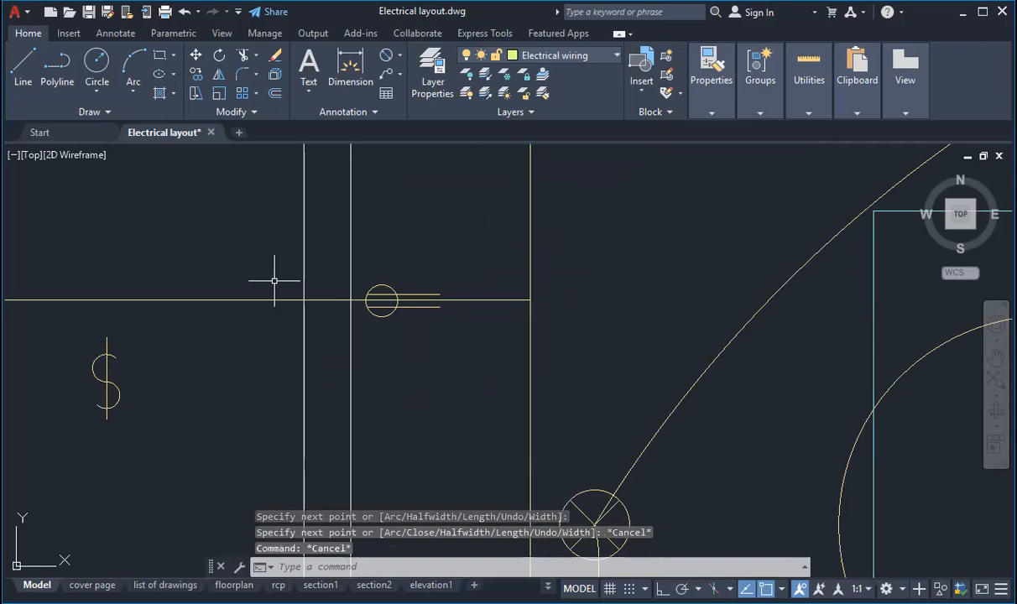
pyautogui.click(322, 267)
pyautogui.click(462, 326)
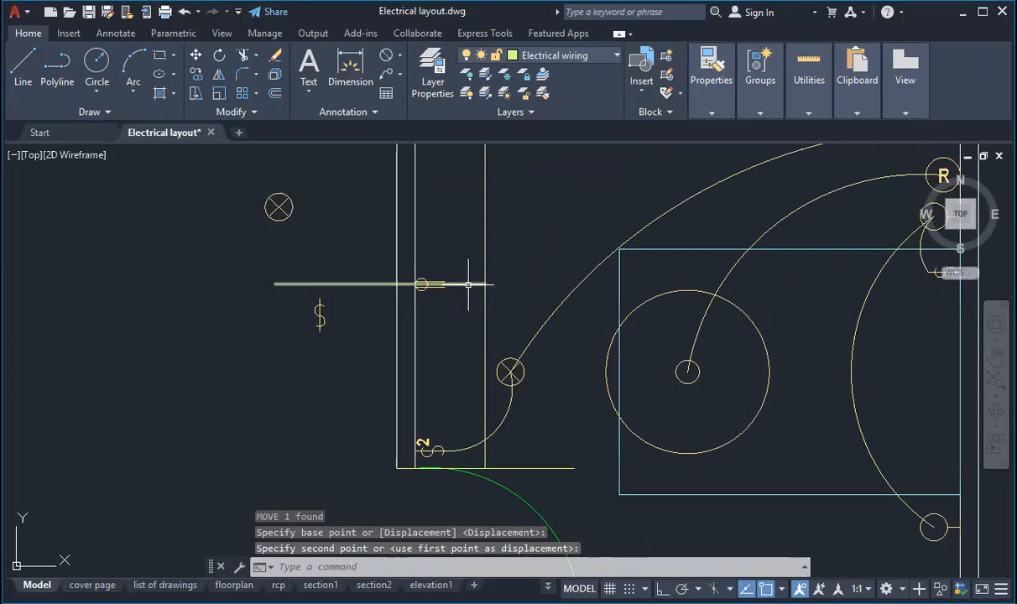
# Delete the three guide lines around the left wall's outlet symbol.
pyautogui.click(466, 282)
pyautogui.press('Delete')
pyautogui.click(495, 279)
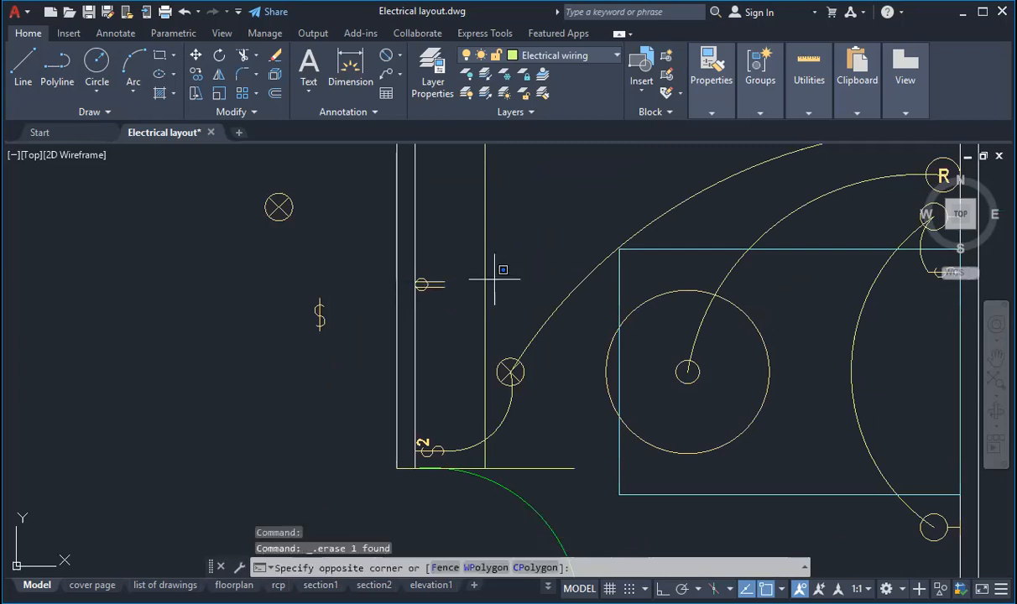
pyautogui.click(515, 468)
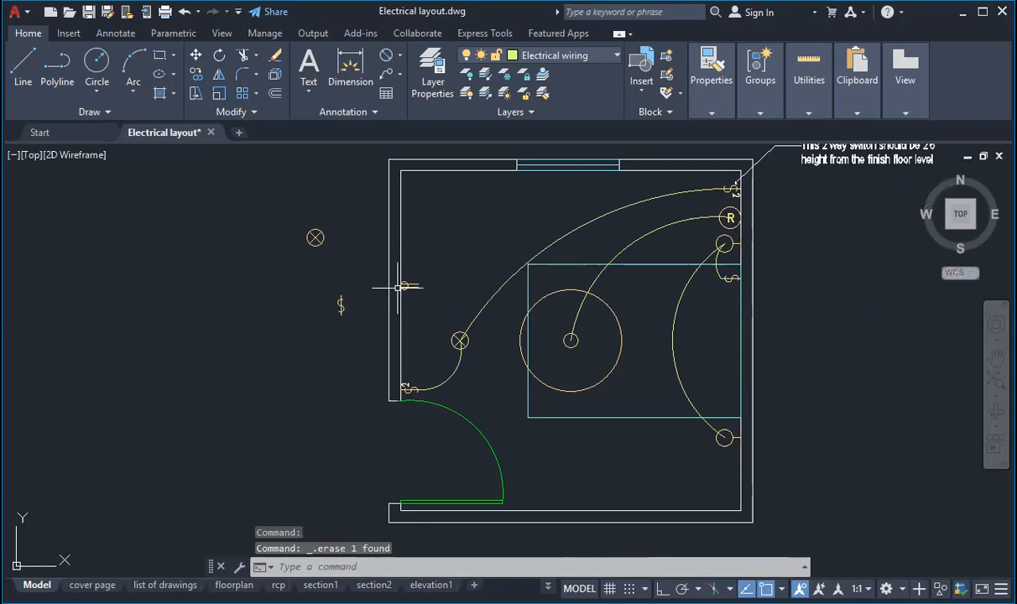
# Copy the left wall's outlet symbol to the right wall above the $ switch and mirror it into the room, erasing the source.
pyautogui.click(379, 269)
pyautogui.click(430, 300)
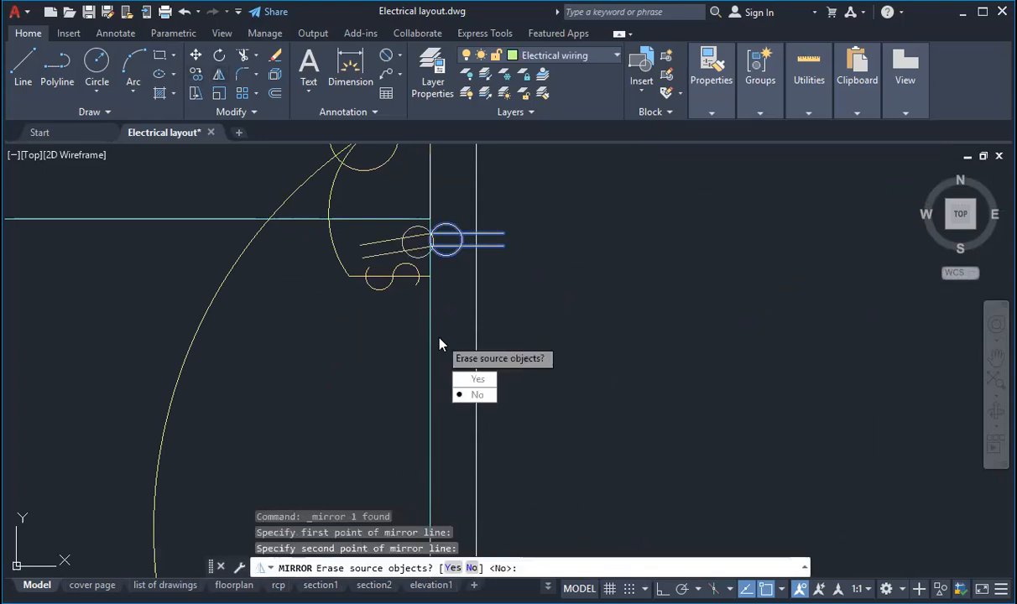
pyautogui.hotkey('ctrl', 'z')
pyautogui.press('Escape')
pyautogui.press('Escape')
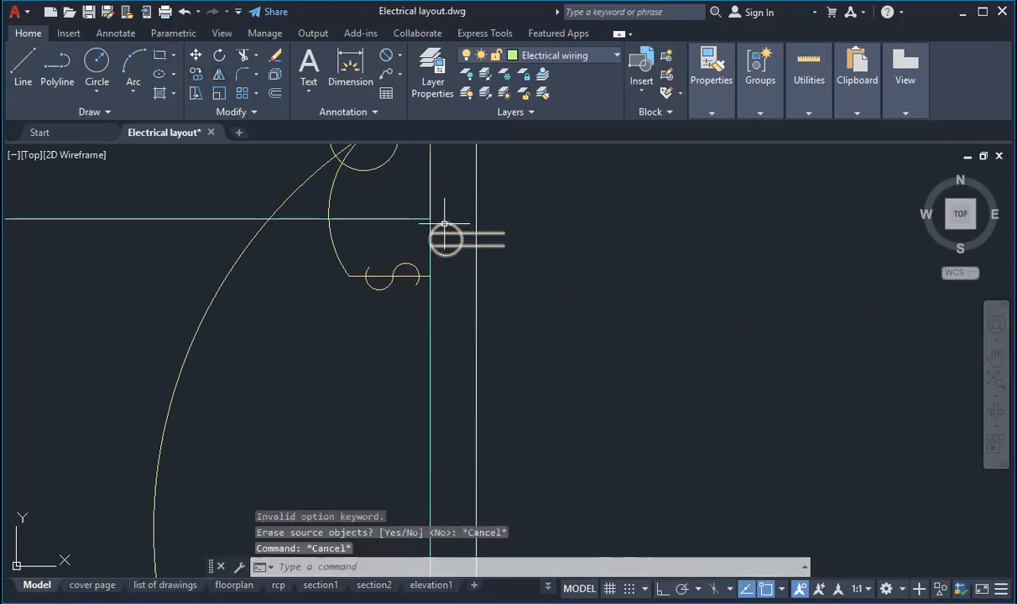
pyautogui.click(214, 76)
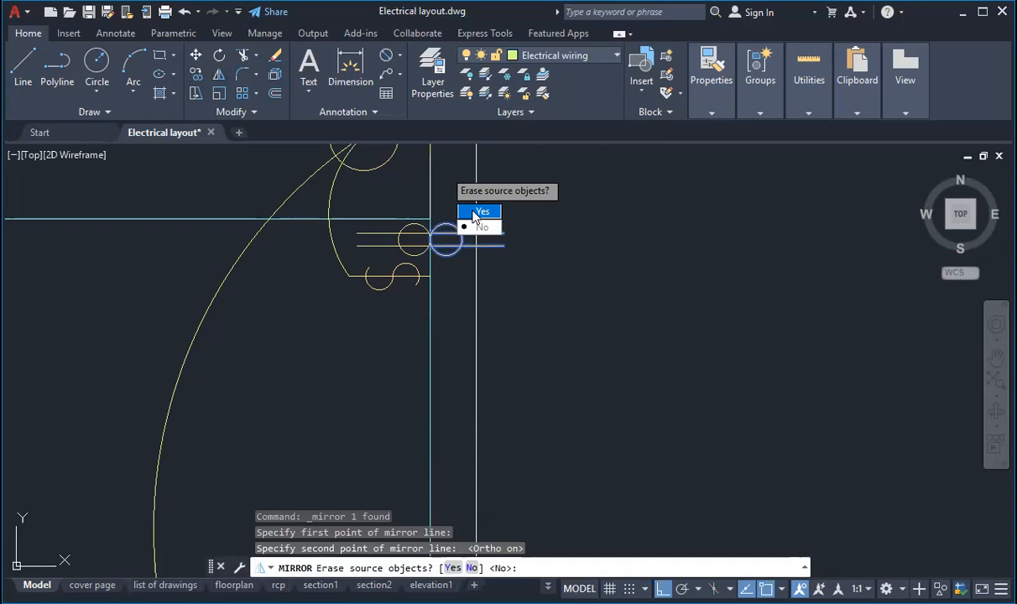
pyautogui.click(476, 210)
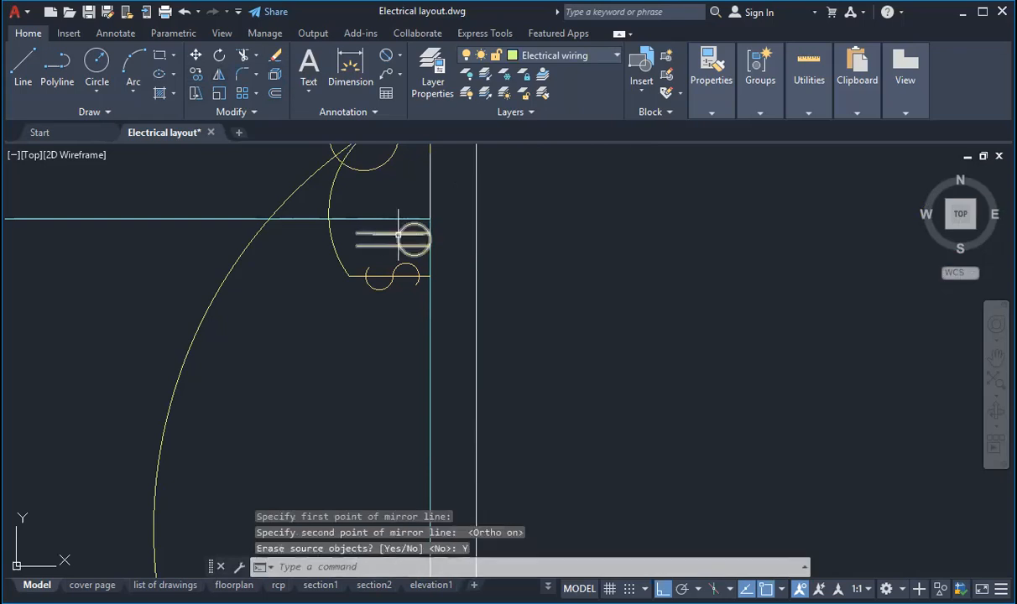
# Mirror the right wall's outlet symbol about the bed's horizontal centerline to its lower side, keeping the original.
pyautogui.scroll(-4, 554, 196)
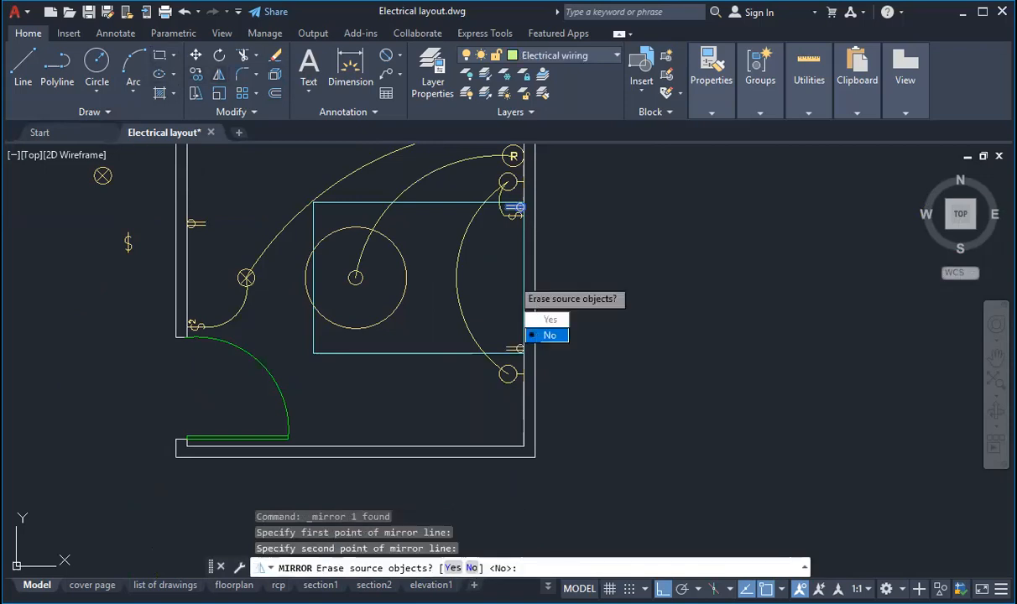
pyautogui.click(541, 334)
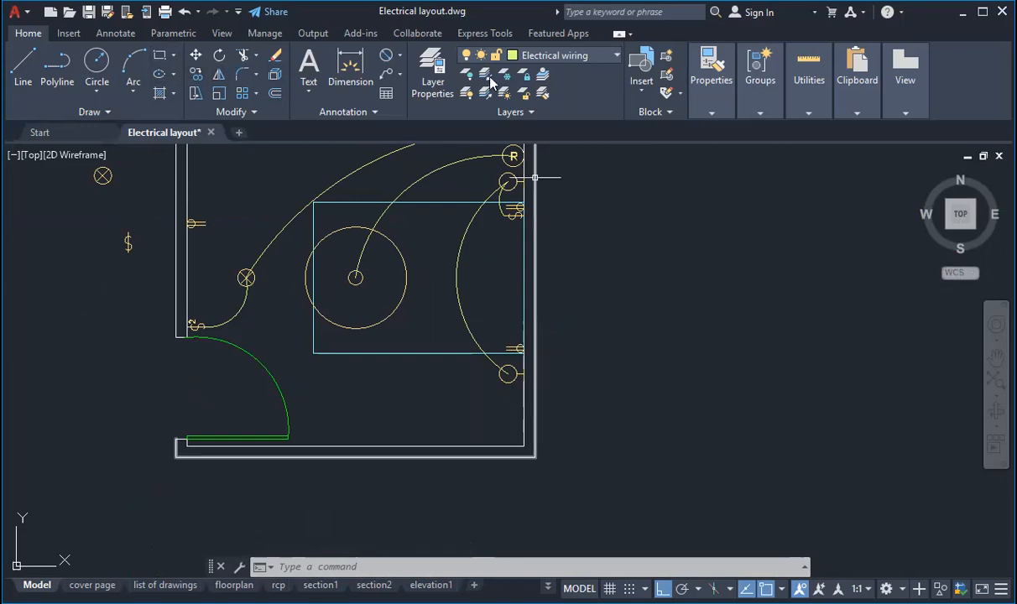
pyautogui.scroll(2, 534, 178)
pyautogui.moveTo(386, 266); pyautogui.dragTo(454, 290, button='middle')
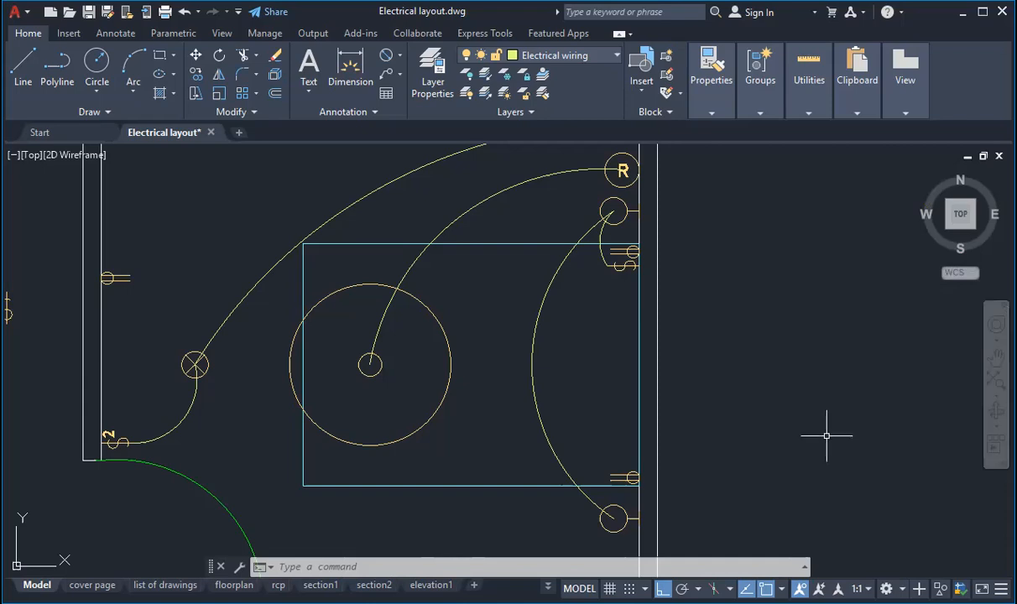
# Copy the large concentric-circle fixture symbol from the bed to the empty area outside the right wall and select the copy.
pyautogui.scroll(-3, 458, 346)
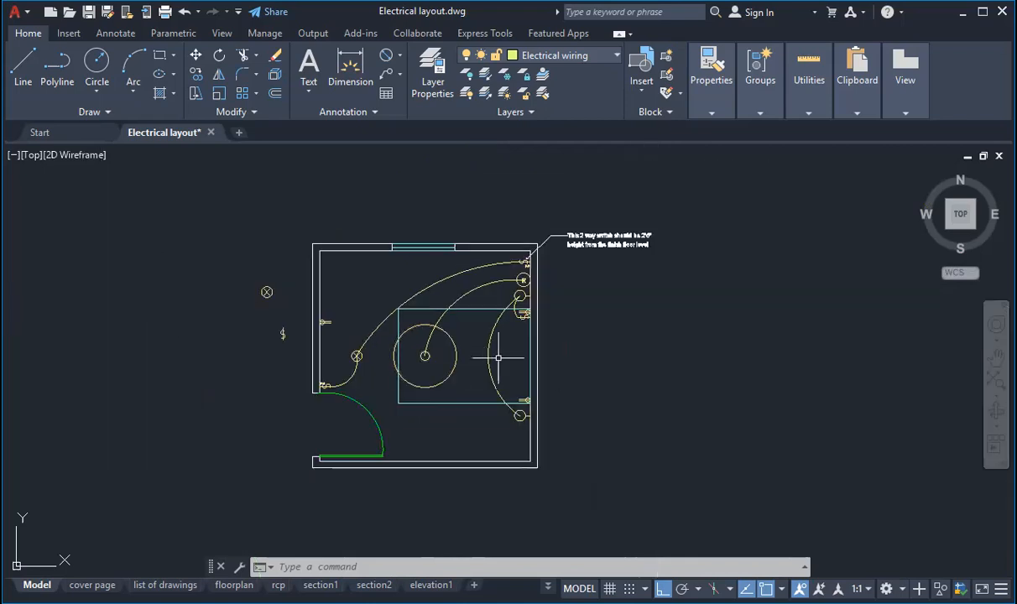
pyautogui.scroll(2, 546, 342)
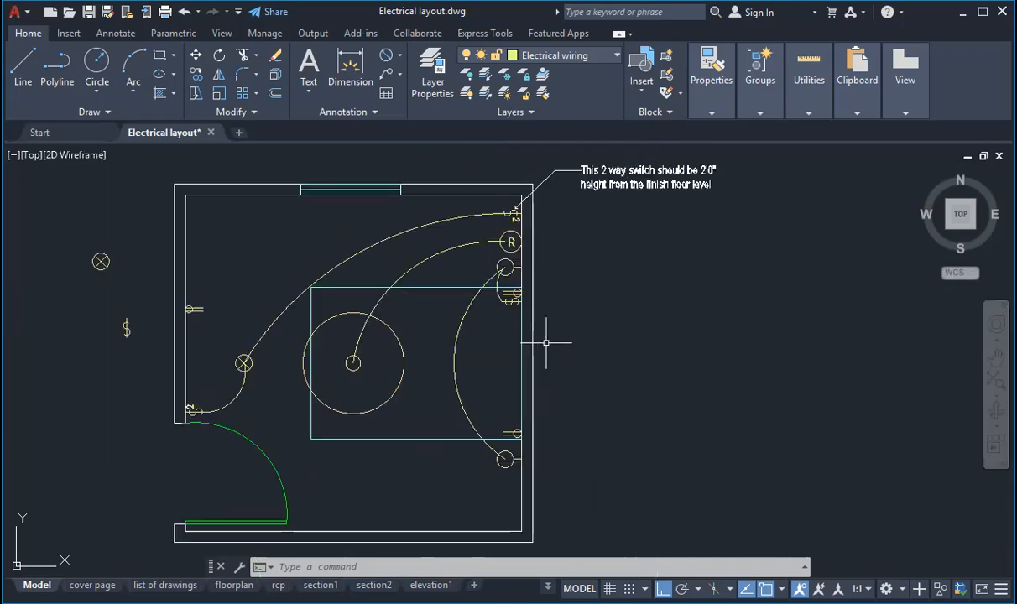
pyautogui.click(352, 363)
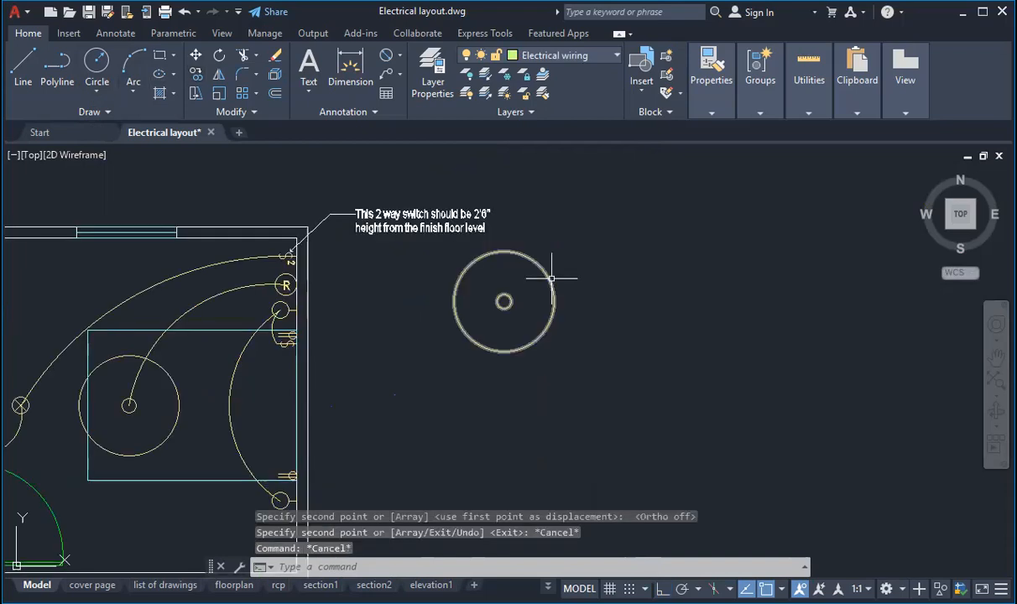
pyautogui.click(554, 296)
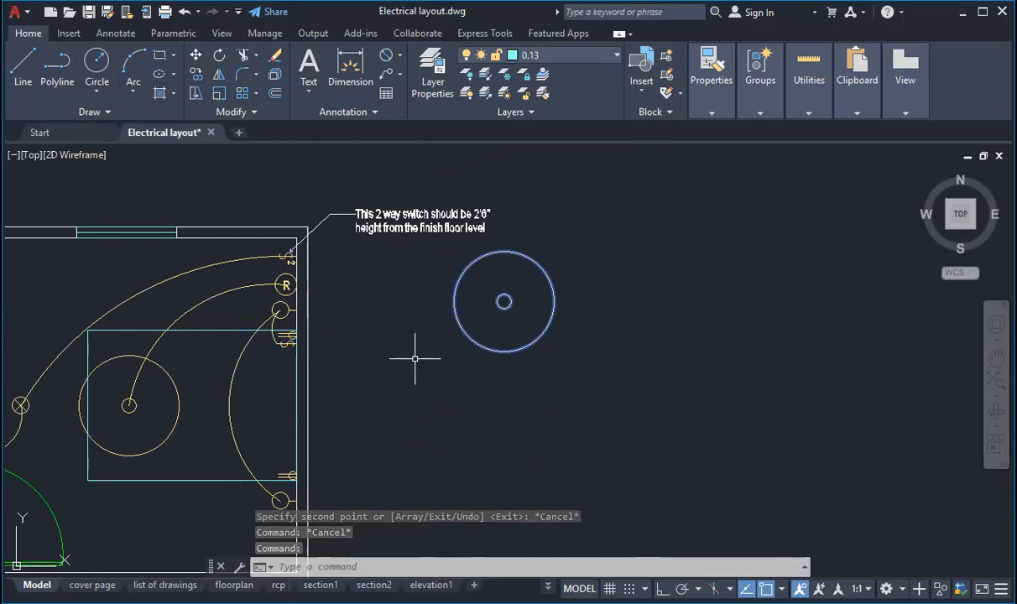
pyautogui.scroll(-2, 553, 329)
pyautogui.moveTo(509, 346); pyautogui.dragTo(527, 341, button='middle')
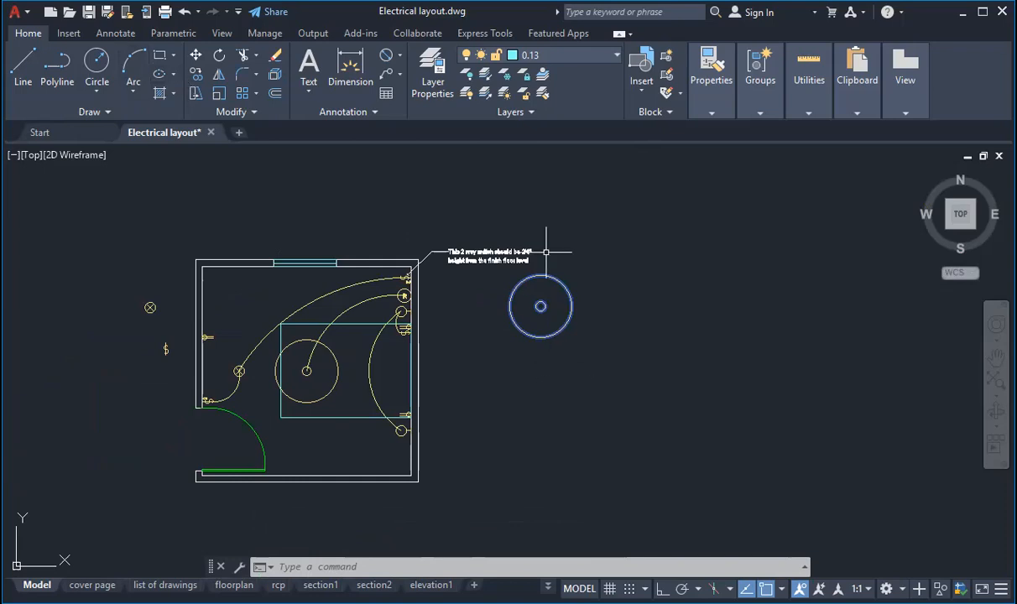
pyautogui.scroll(-3, 542, 255)
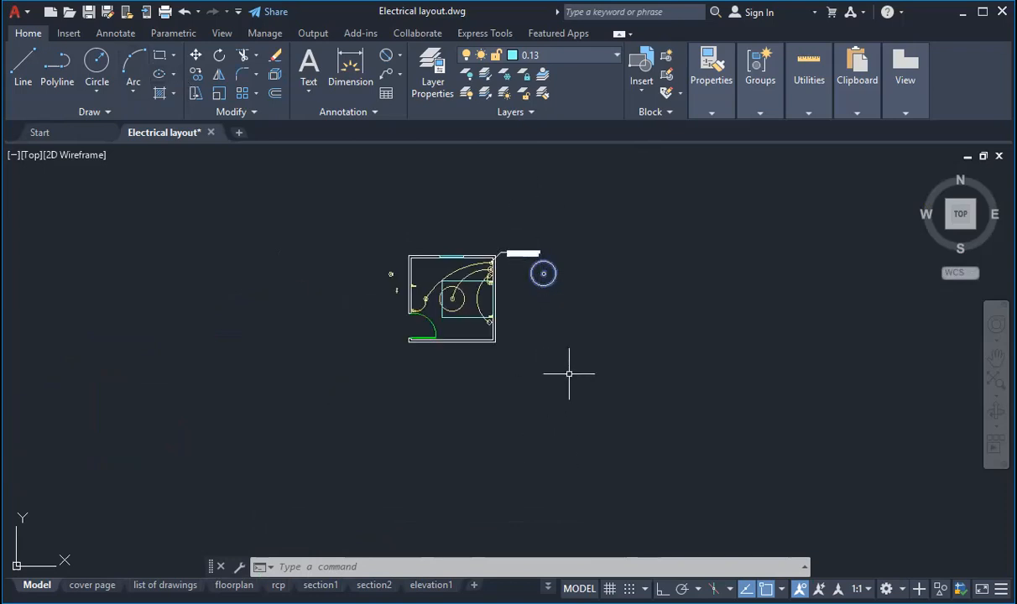
pyautogui.scroll(4, 527, 276)
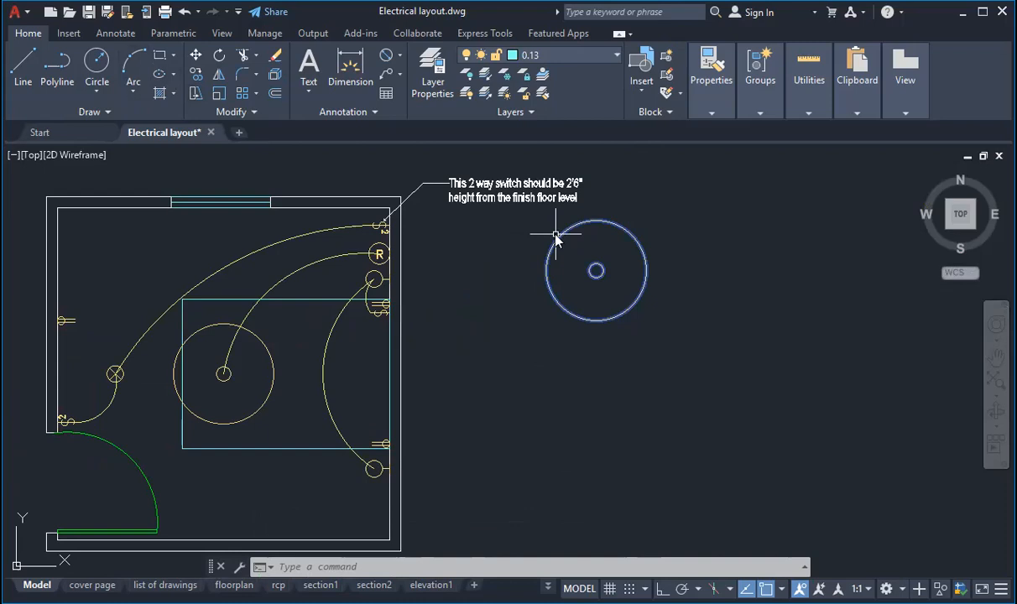
# Explode the copied concentric-circle fixture symbol outside the right wall and scale both circles down about their center.
pyautogui.write('x')
pyautogui.press('Return')
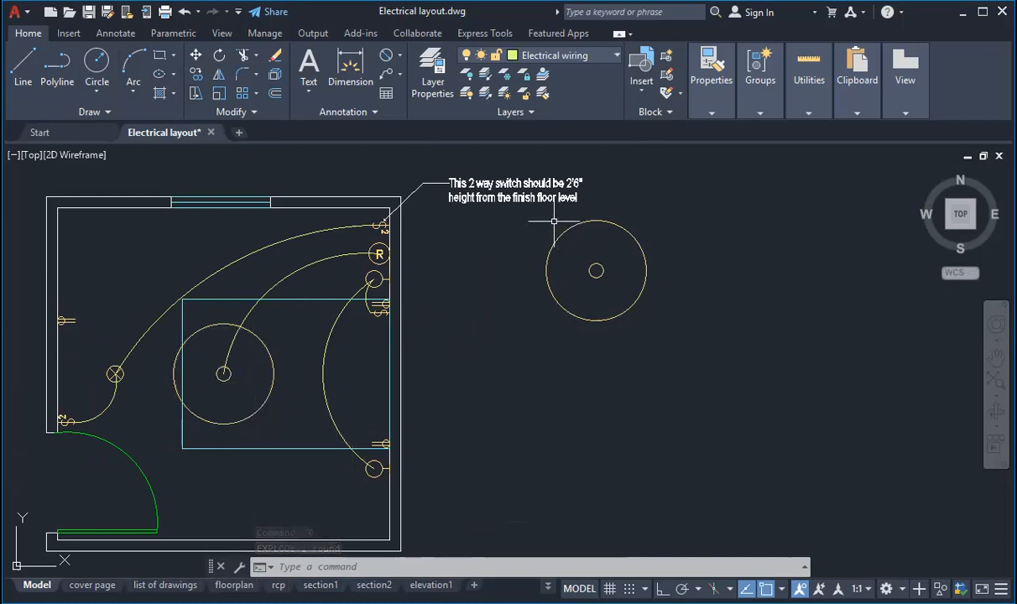
pyautogui.click(527, 215)
pyautogui.click(656, 329)
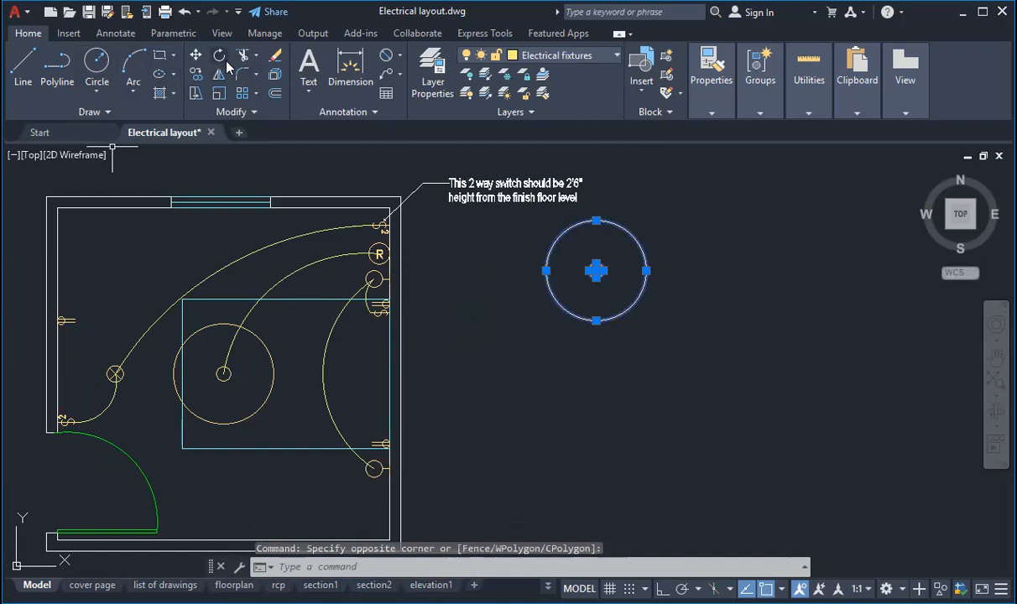
pyautogui.click(218, 94)
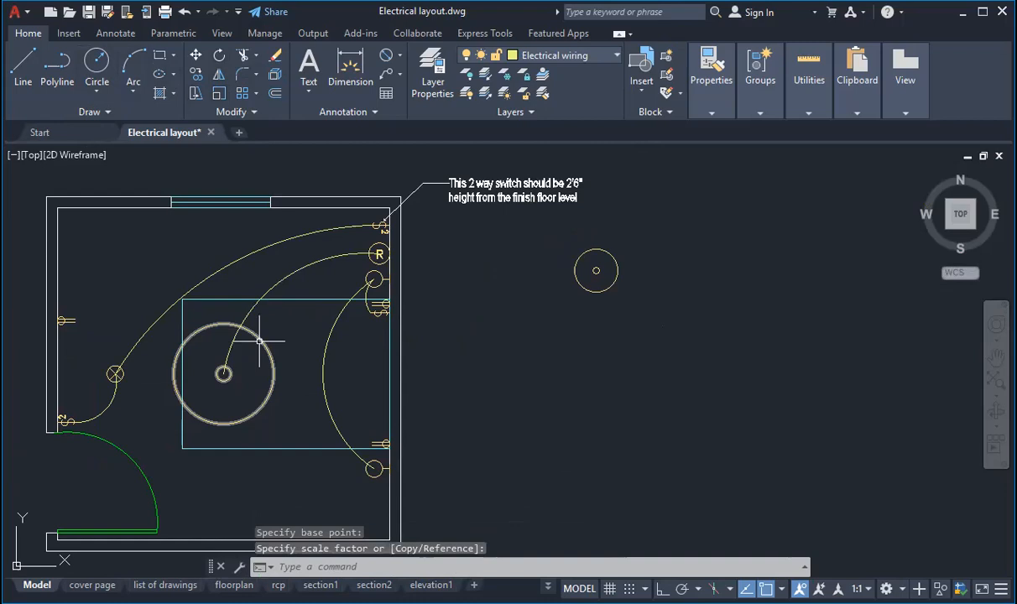
pyautogui.press('Escape')
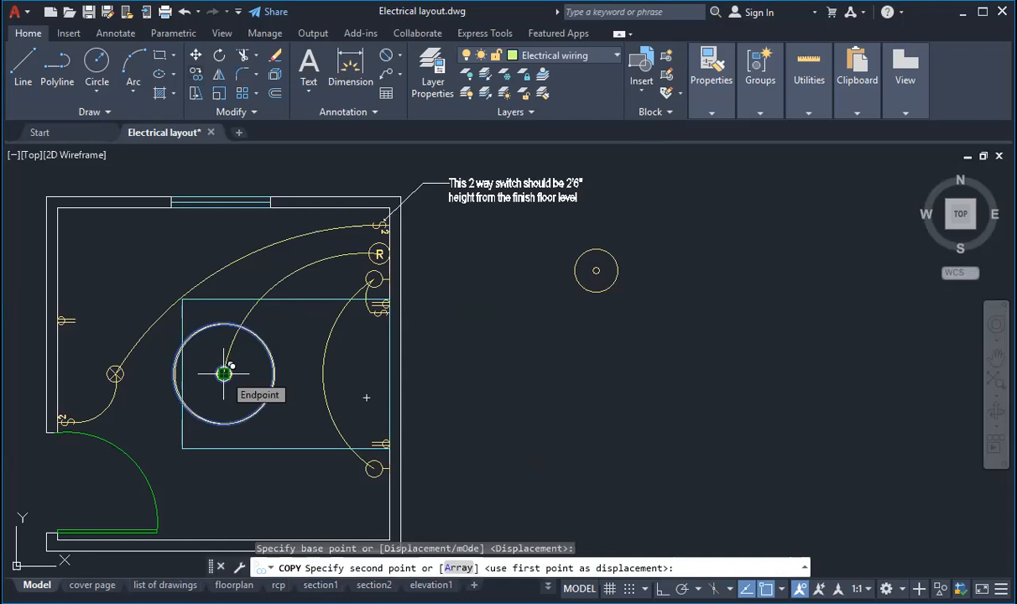
# Try a second full-size copy of the bed's concentric-circle fixture symbol outside the right wall and erase it.
pyautogui.click(502, 373)
pyautogui.press('Escape')
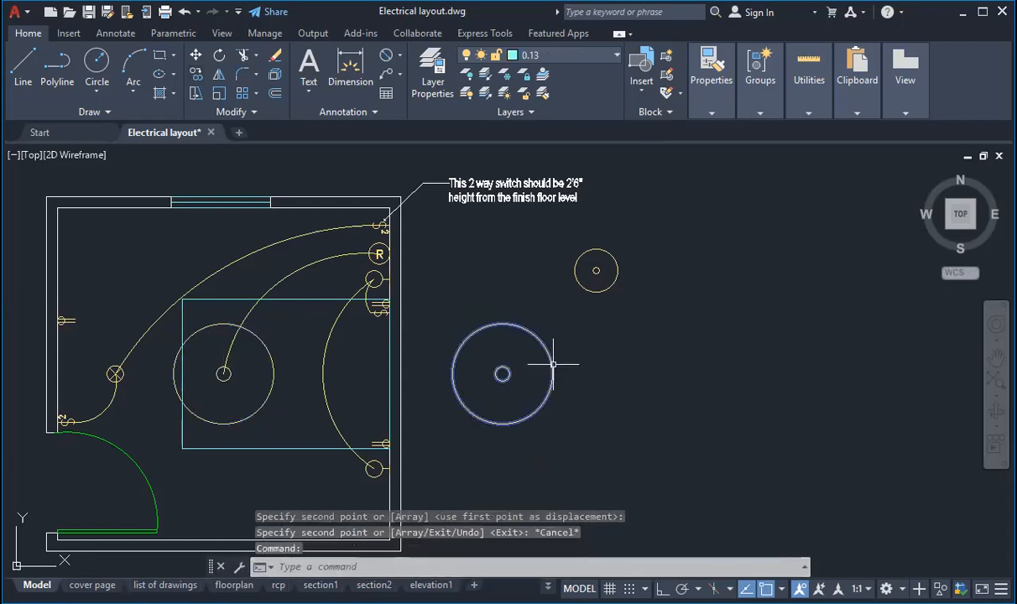
pyautogui.write('x')
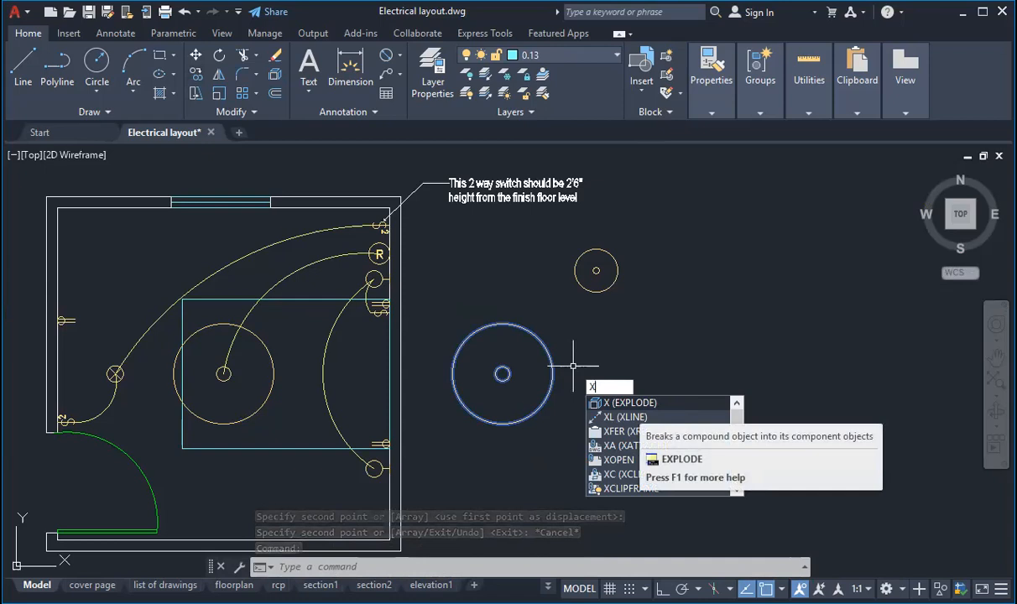
pyautogui.press('BackSpace')
pyautogui.press('Delete')
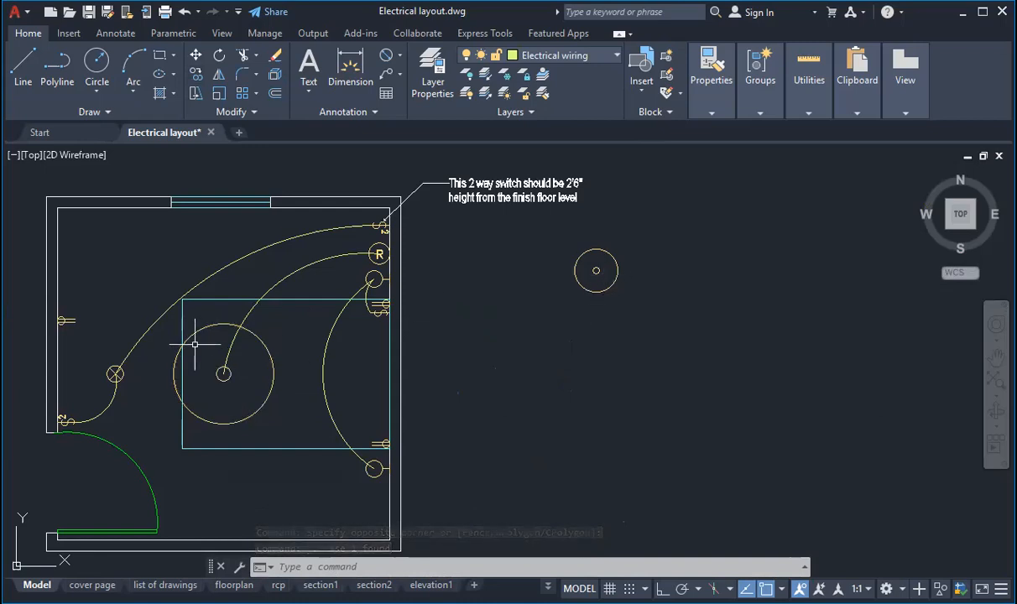
# Copy the crossed-circle light and the upper wall lamp symbol from the room into a column below the reduced fixture symbol.
pyautogui.click(112, 372)
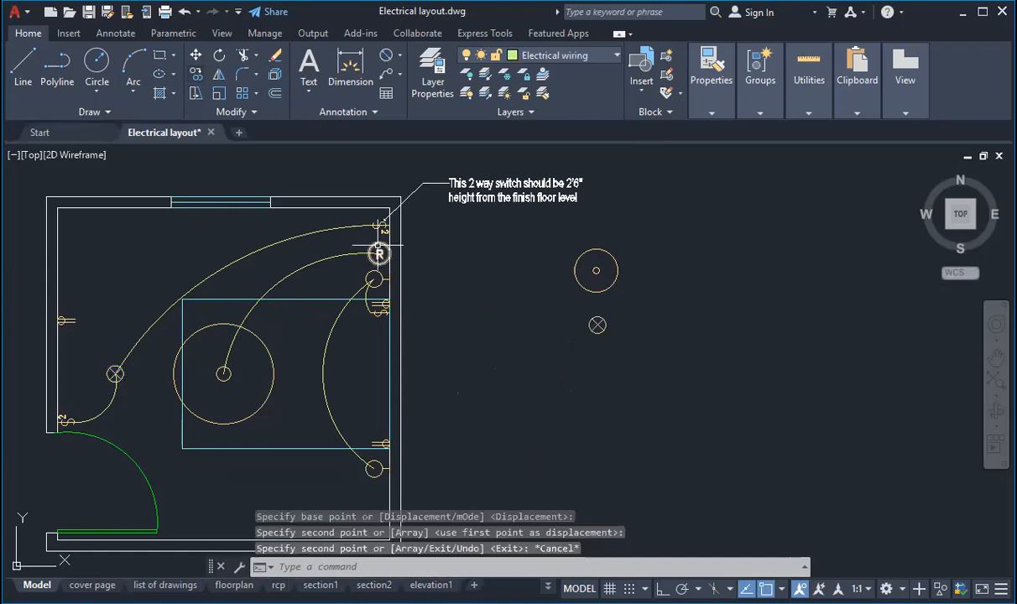
pyautogui.scroll(4, 383, 252)
pyautogui.scroll(-2, 383, 289)
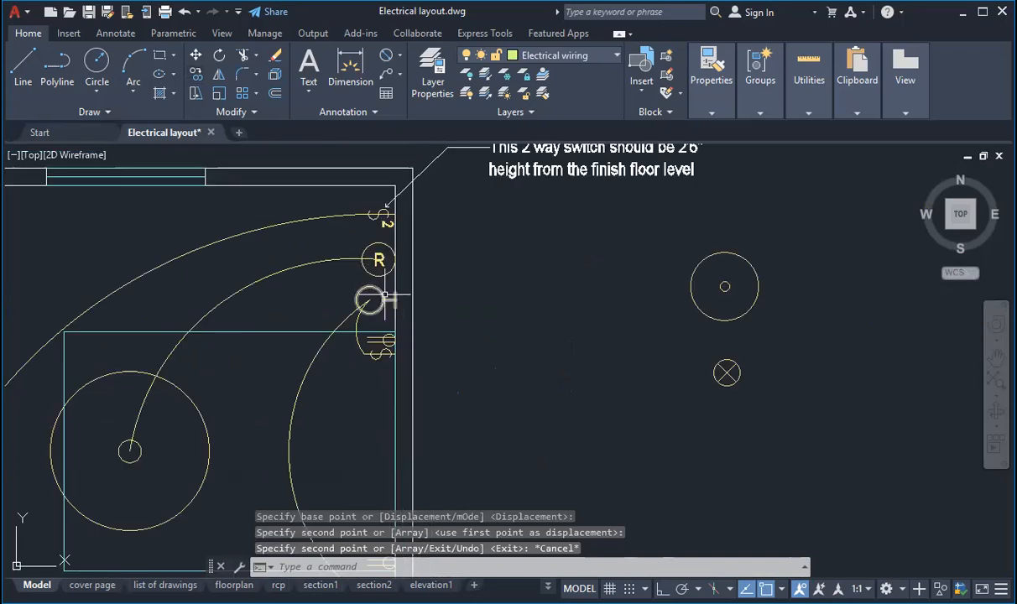
pyautogui.scroll(-2, 555, 271)
pyautogui.click(450, 294)
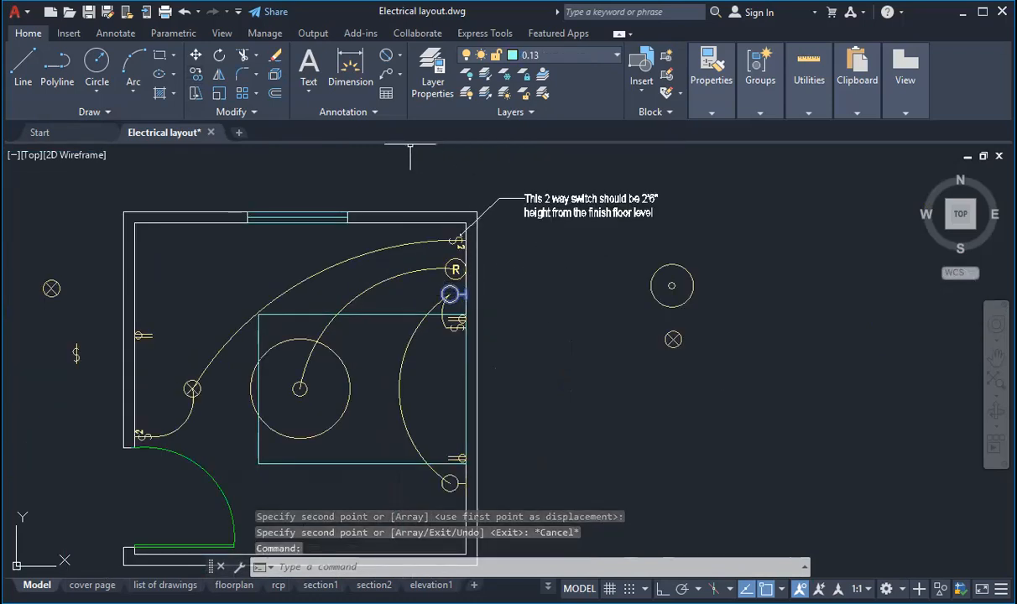
pyautogui.click(195, 74)
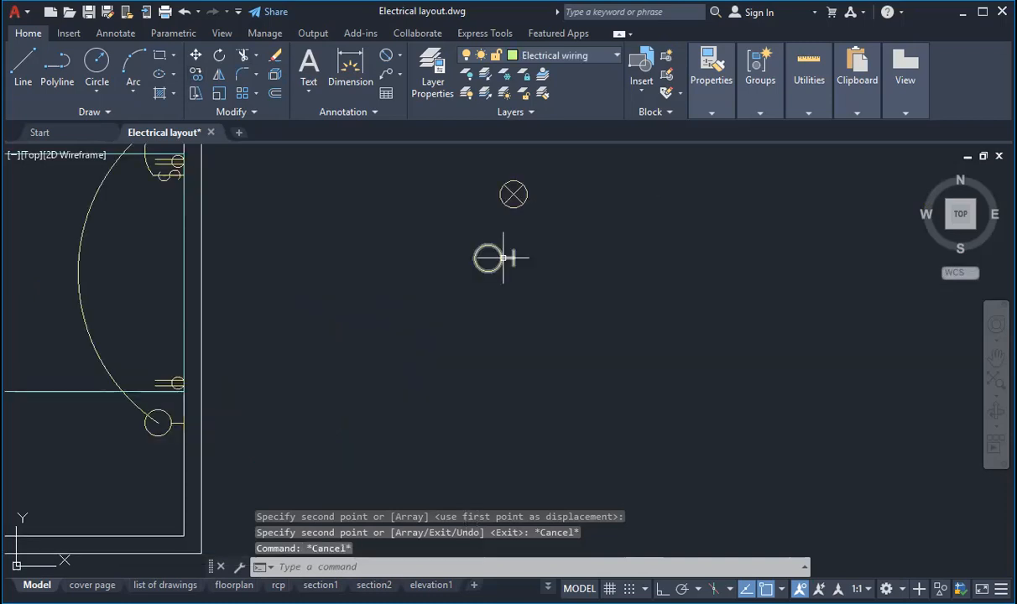
# Rotate the wall lamp copy upright with its circle on top and move it below the crossed-circle symbol.
pyautogui.click(504, 258)
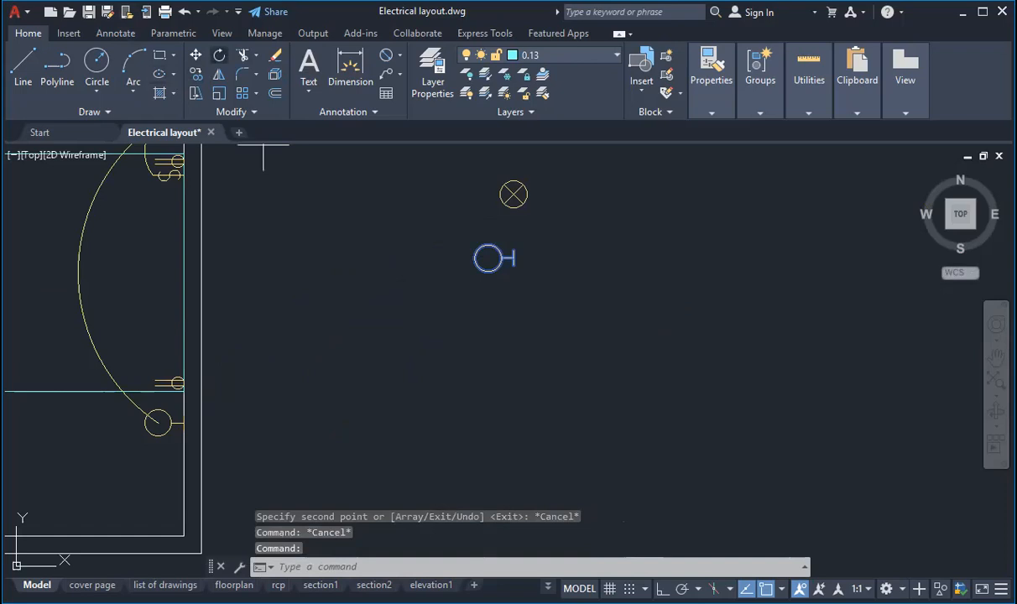
pyautogui.click(513, 257)
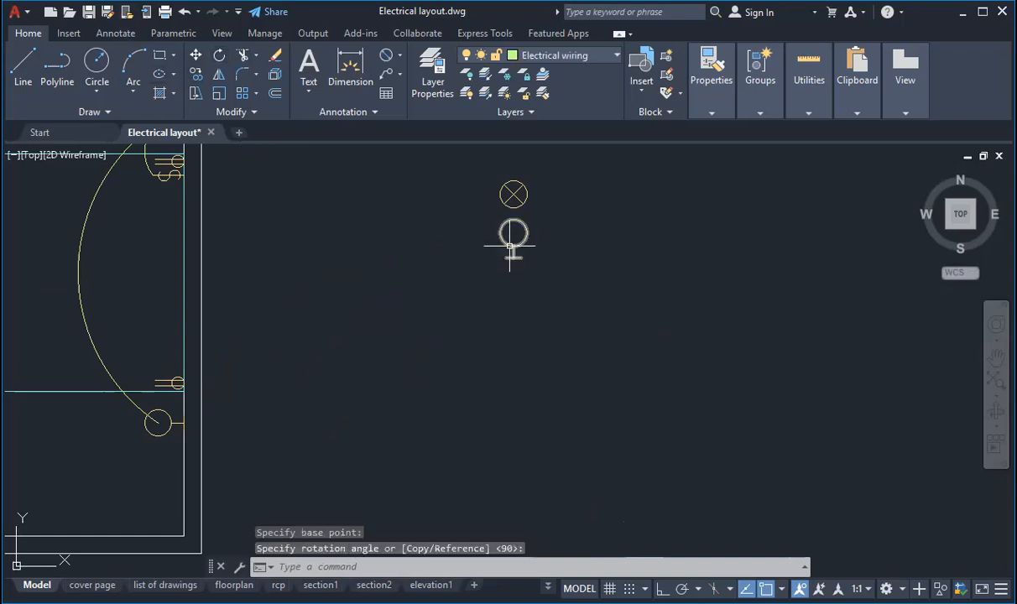
pyautogui.click(510, 248)
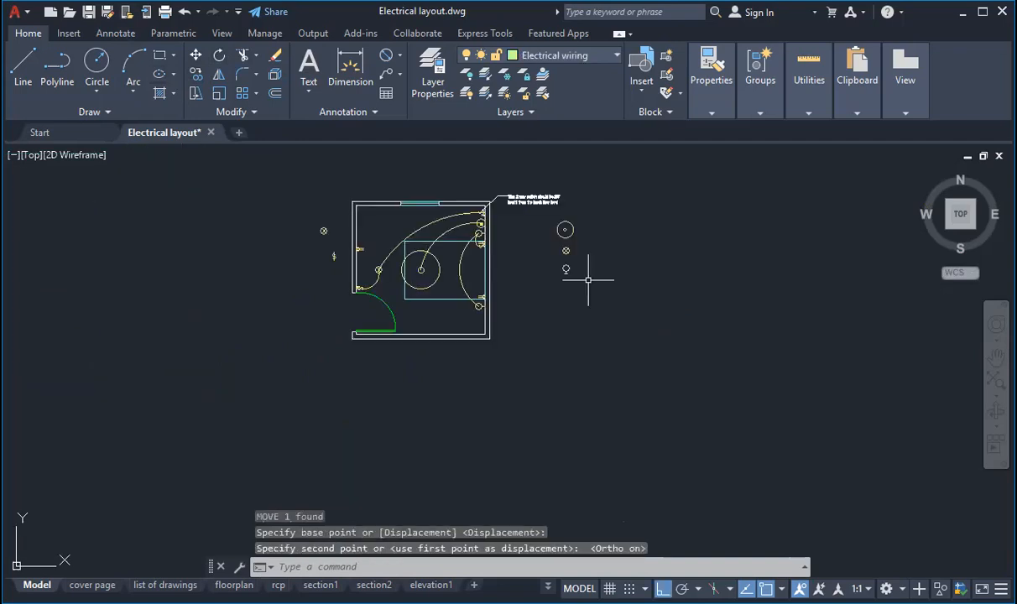
# Move the spare $ switch symbol from outside the left wall to the symbol column below the wall lamp.
pyautogui.scroll(2, 593, 278)
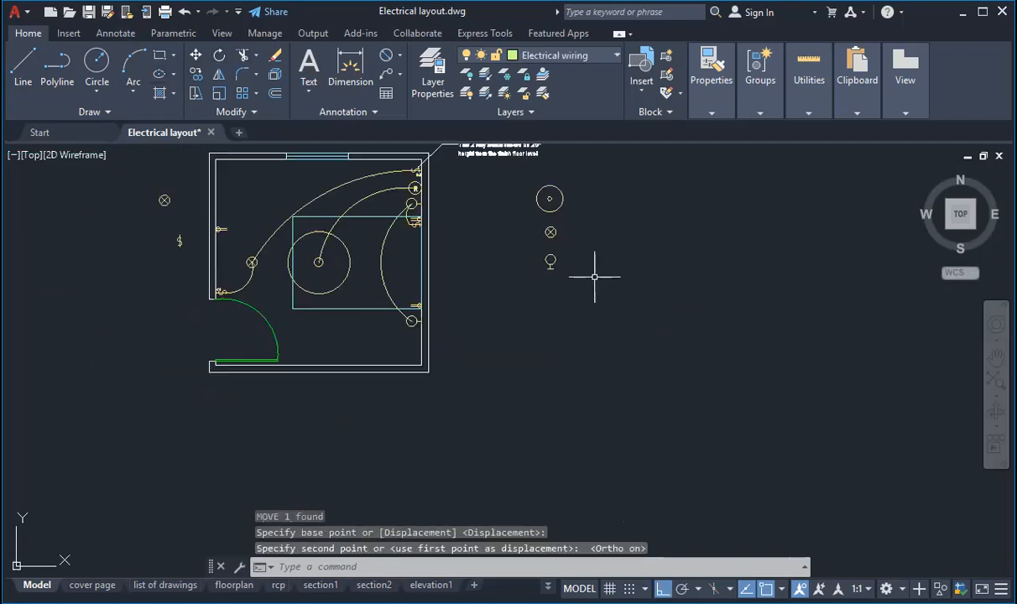
pyautogui.click(527, 217)
pyautogui.press('Escape')
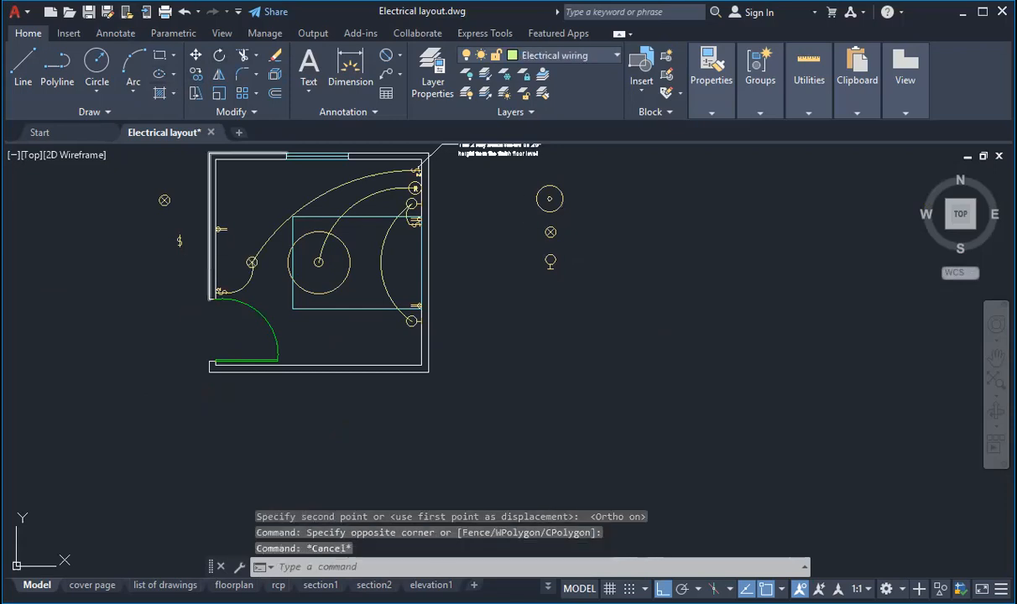
pyautogui.press('Escape')
pyautogui.click(177, 229)
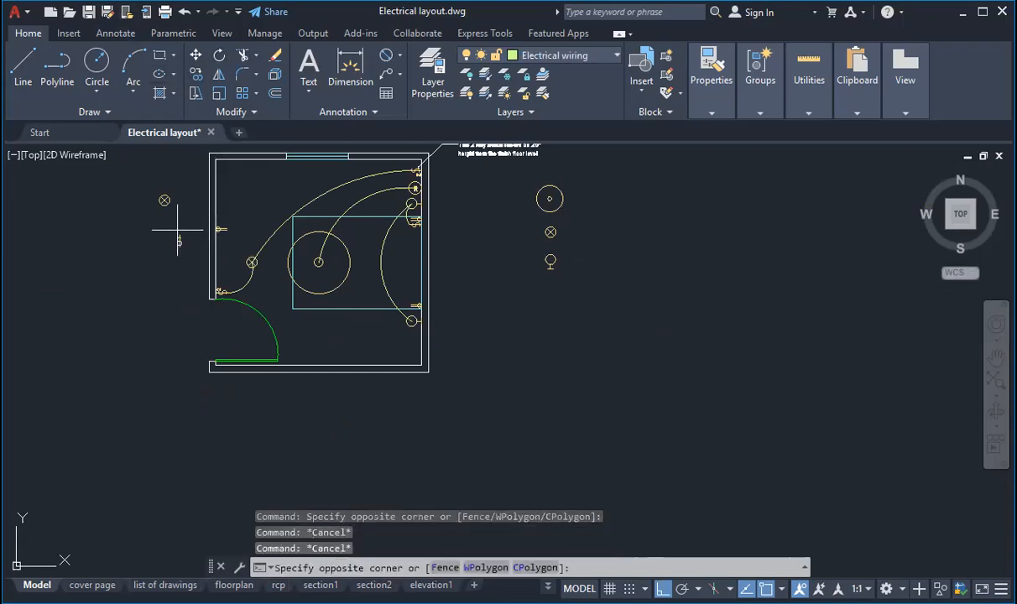
pyautogui.click(111, 158)
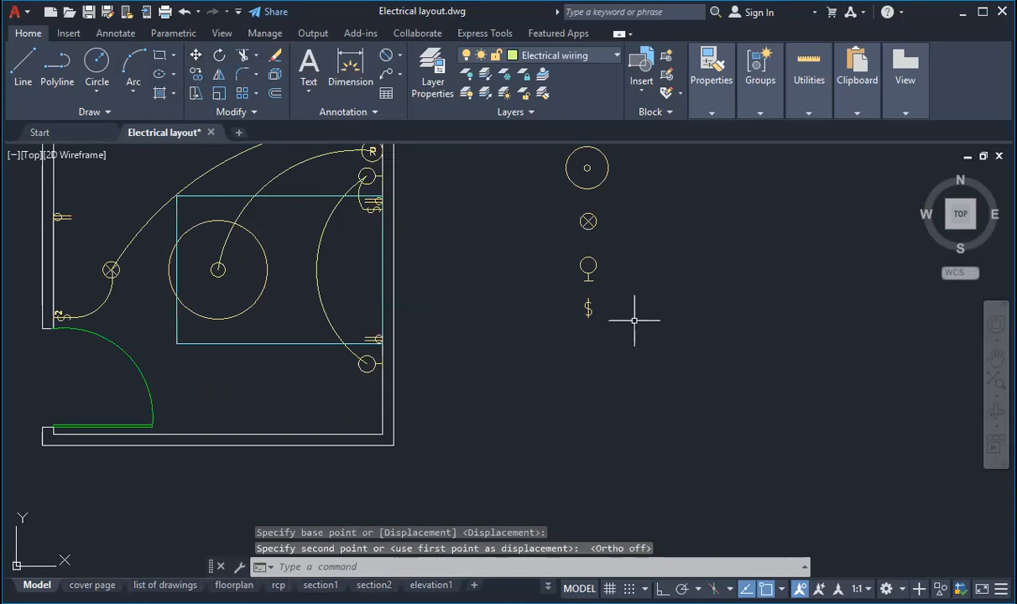
# Delete the leftover crossed-circle light symbol outside the left wall.
pyautogui.scroll(-4, 616, 316)
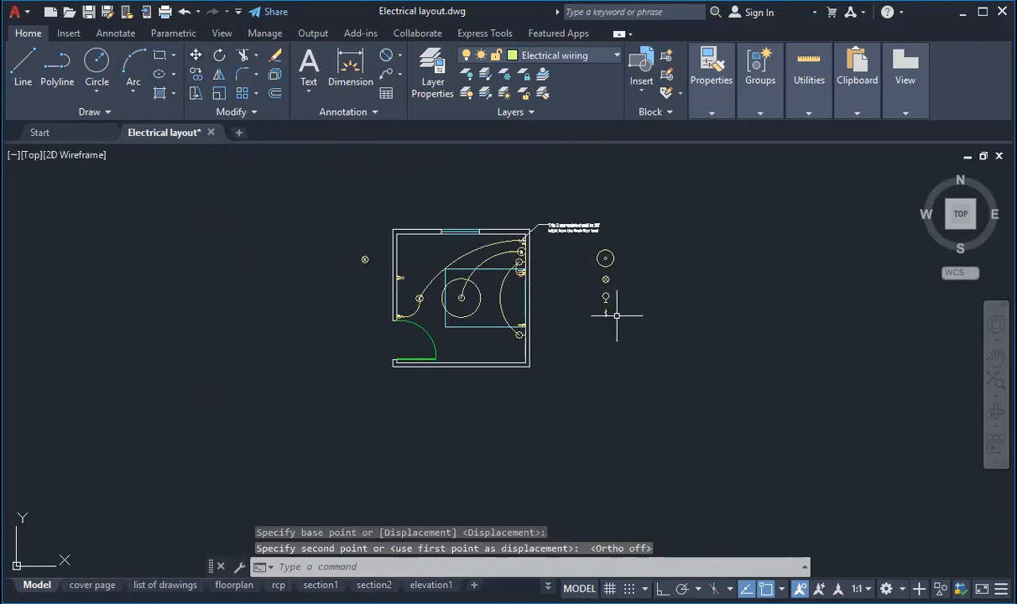
pyautogui.click(380, 256)
pyautogui.click(323, 244)
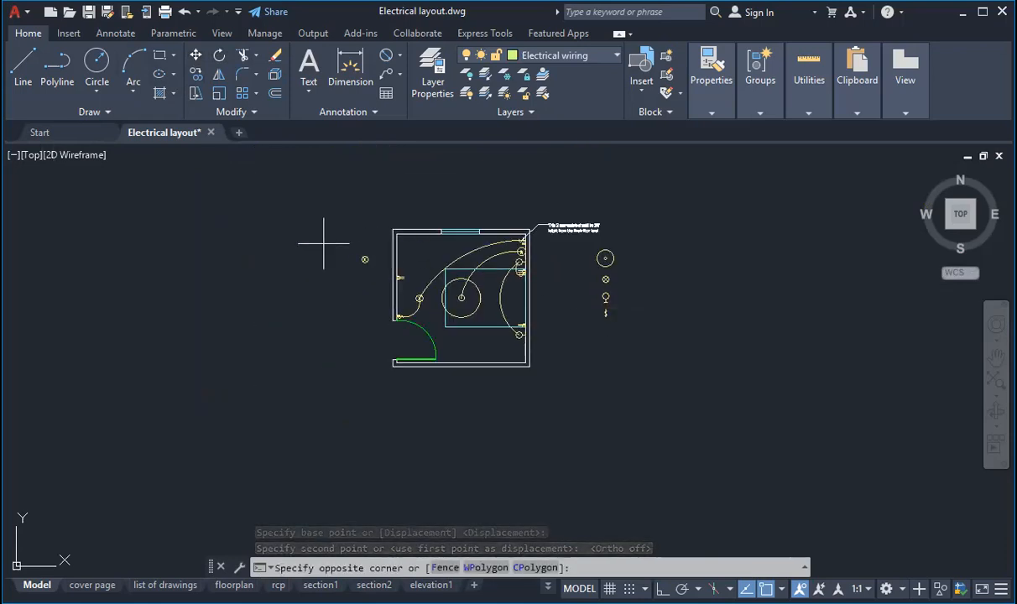
pyautogui.click(368, 275)
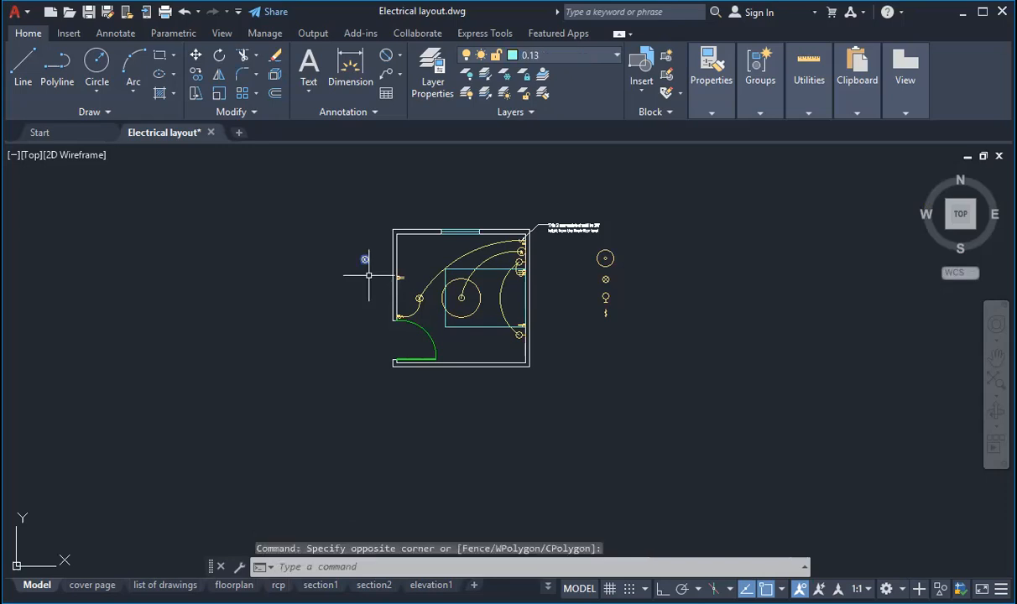
pyautogui.press('Delete')
# Copy the right wall's 2-way switch symbol to the column below the $ symbol and rotate it upright.
pyautogui.scroll(5, 547, 222)
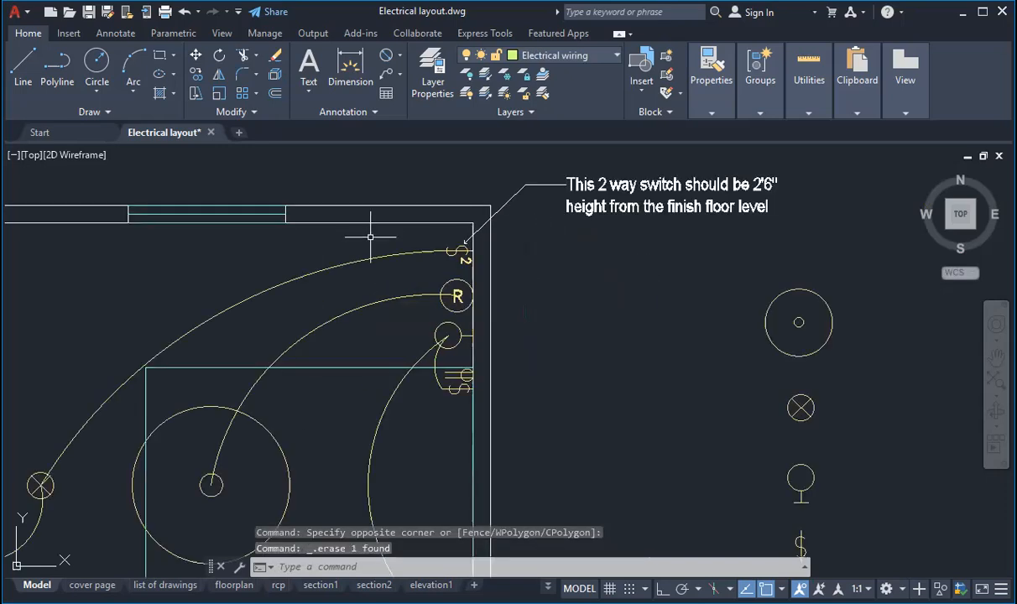
pyautogui.click(460, 250)
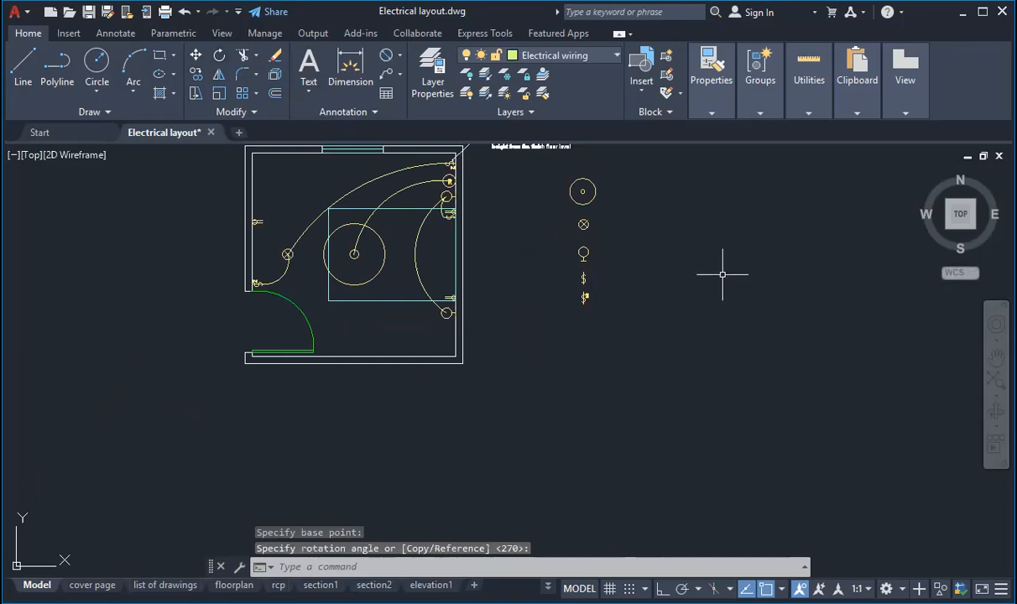
pyautogui.scroll(2, 655, 285)
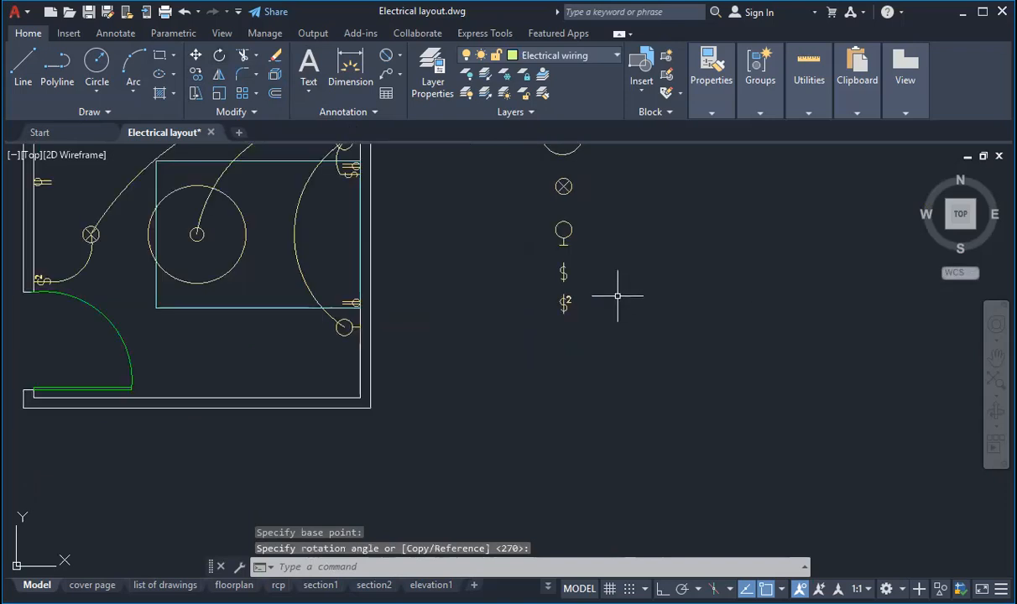
pyautogui.scroll(-2, 486, 291)
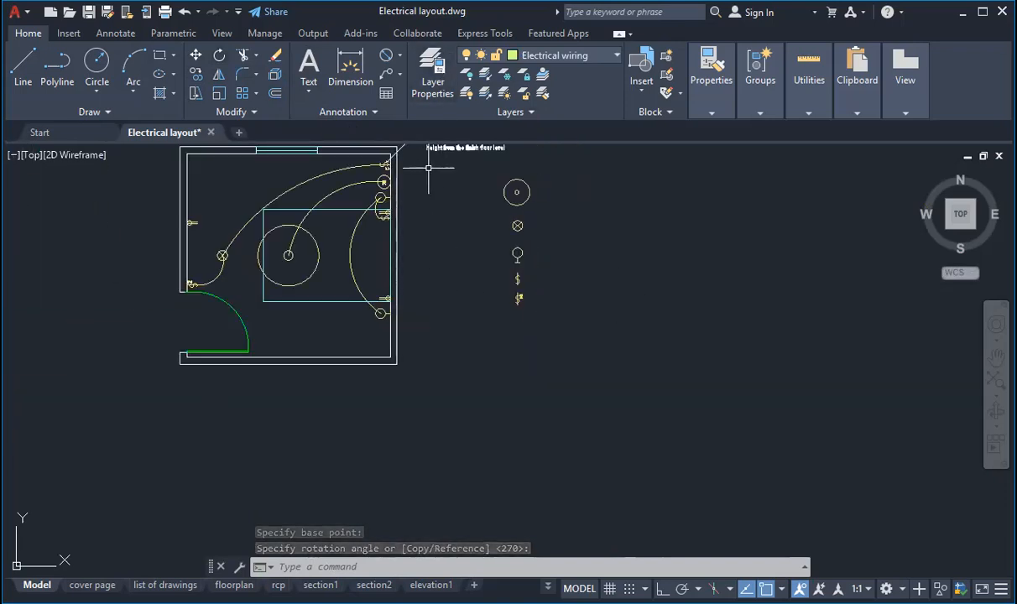
# Select the circled R symbol beside the two-way switch in the room's upper right corner.
pyautogui.scroll(3, 380, 282)
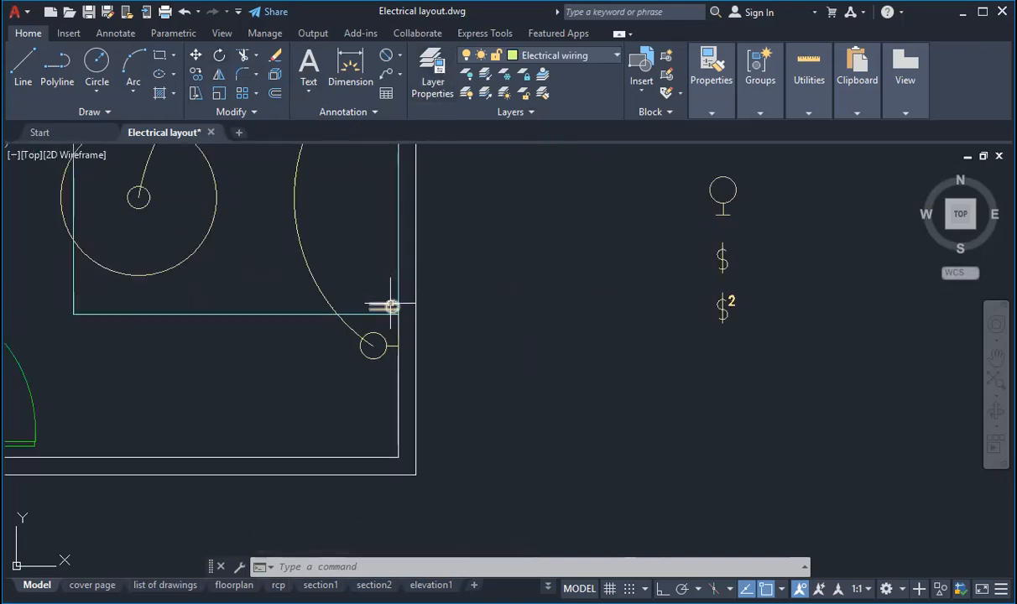
pyautogui.click(388, 302)
pyautogui.scroll(-3, 374, 345)
pyautogui.scroll(2, 397, 270)
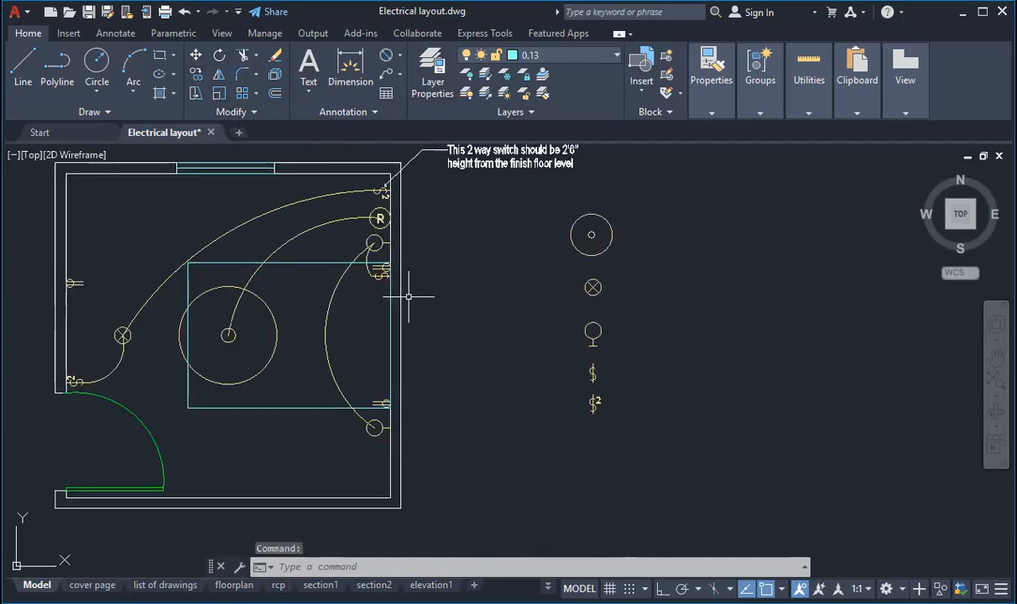
pyautogui.press('Escape')
pyautogui.click(387, 216)
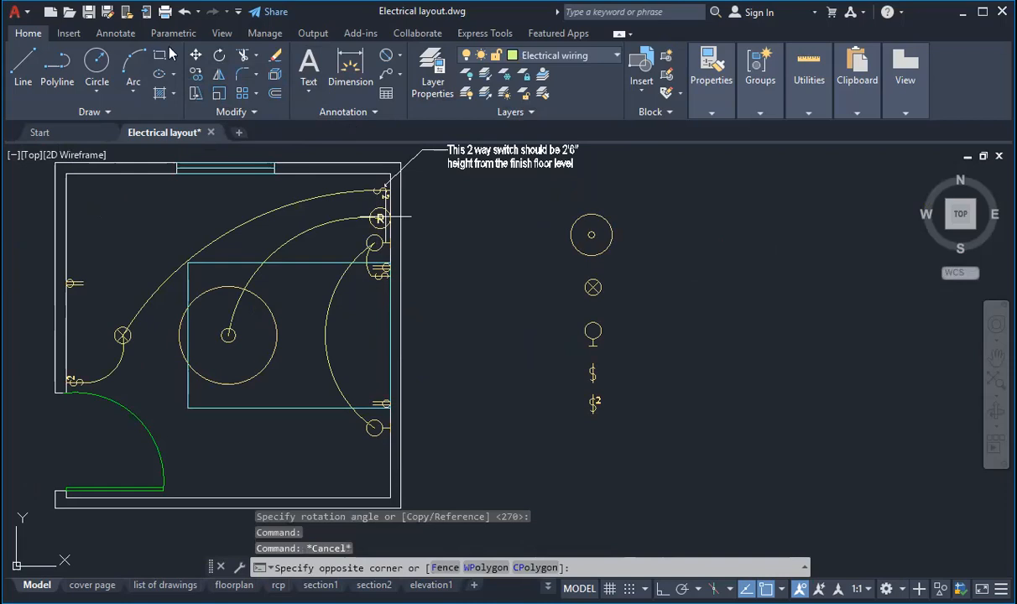
pyautogui.click(380, 218)
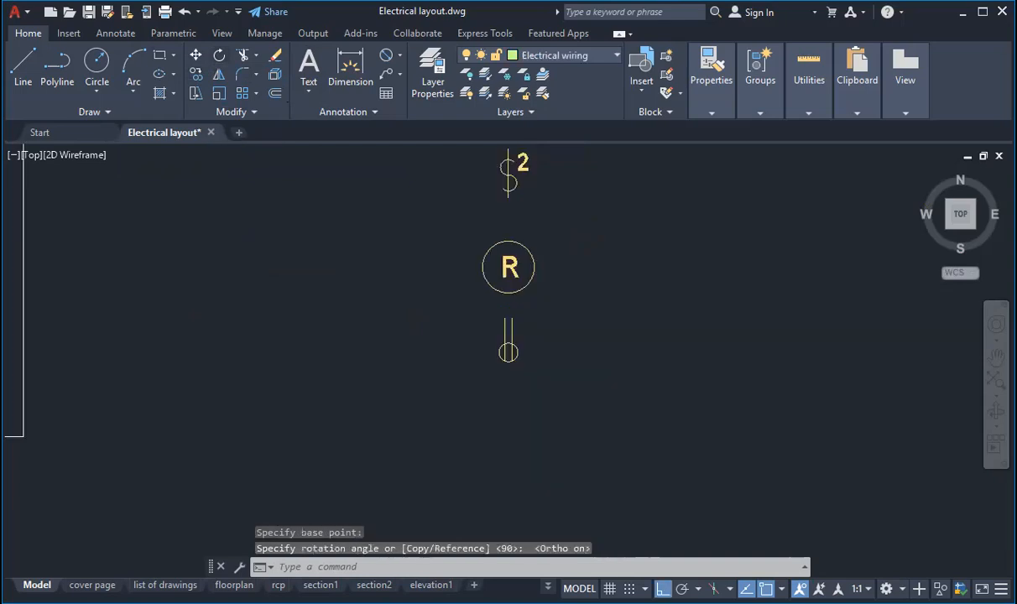
# Move the column of electrical symbols slightly farther from the room and tighten the gaps between its upper symbols.
pyautogui.scroll(-5, 505, 398)
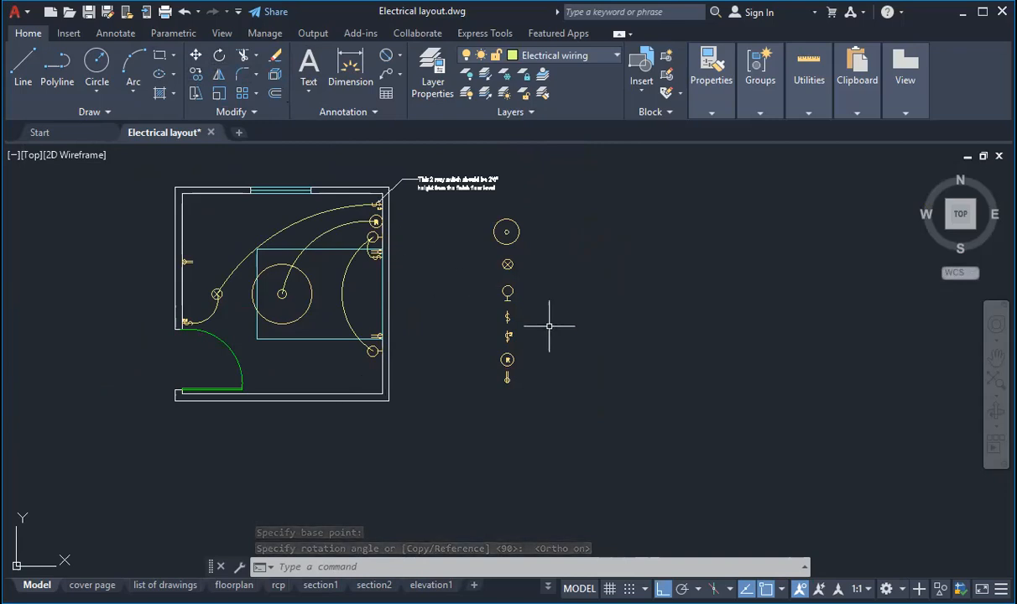
pyautogui.click(468, 210)
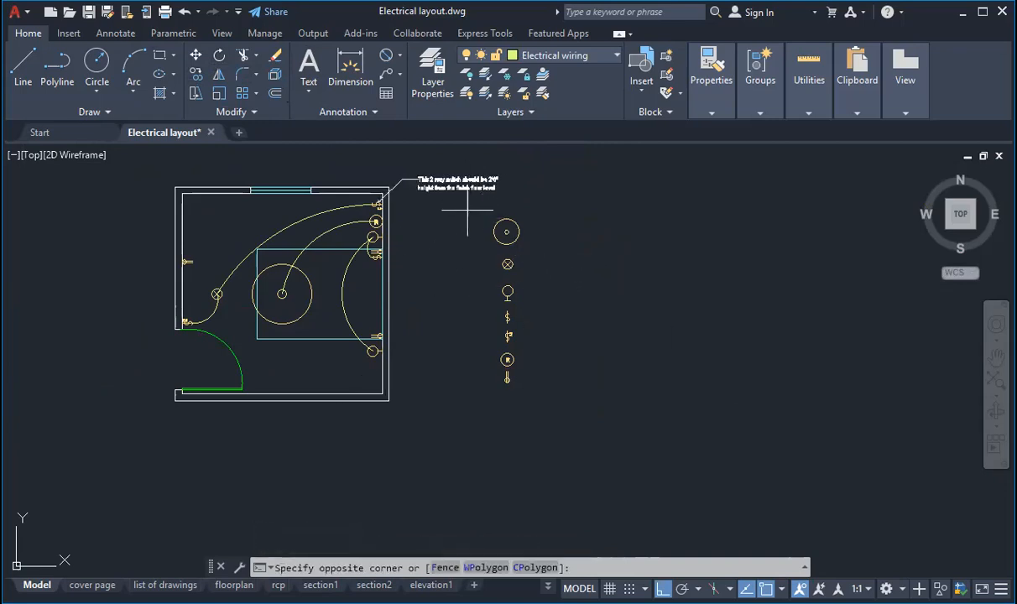
pyautogui.click(581, 438)
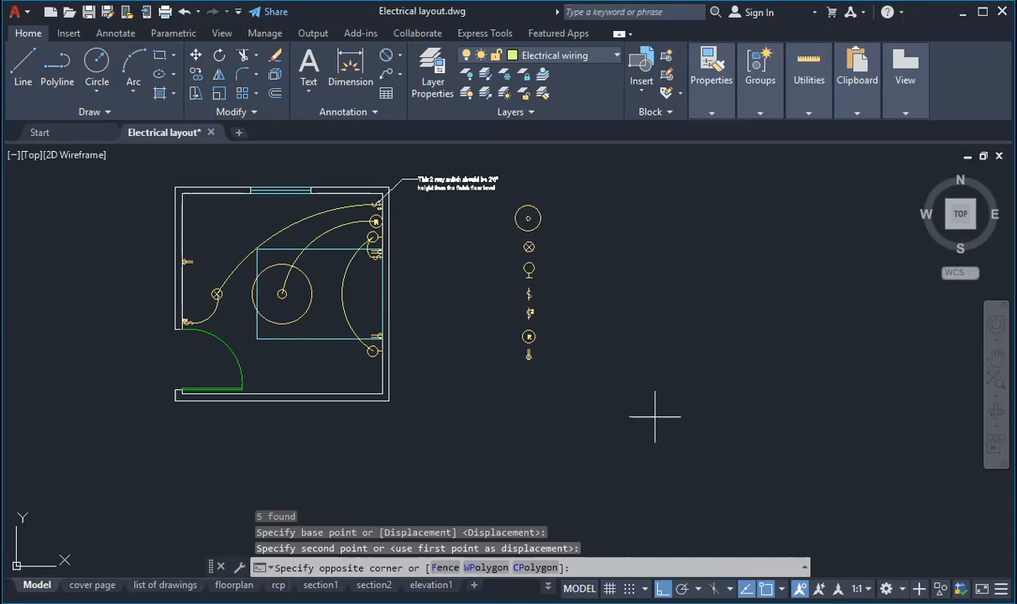
pyautogui.click(626, 397)
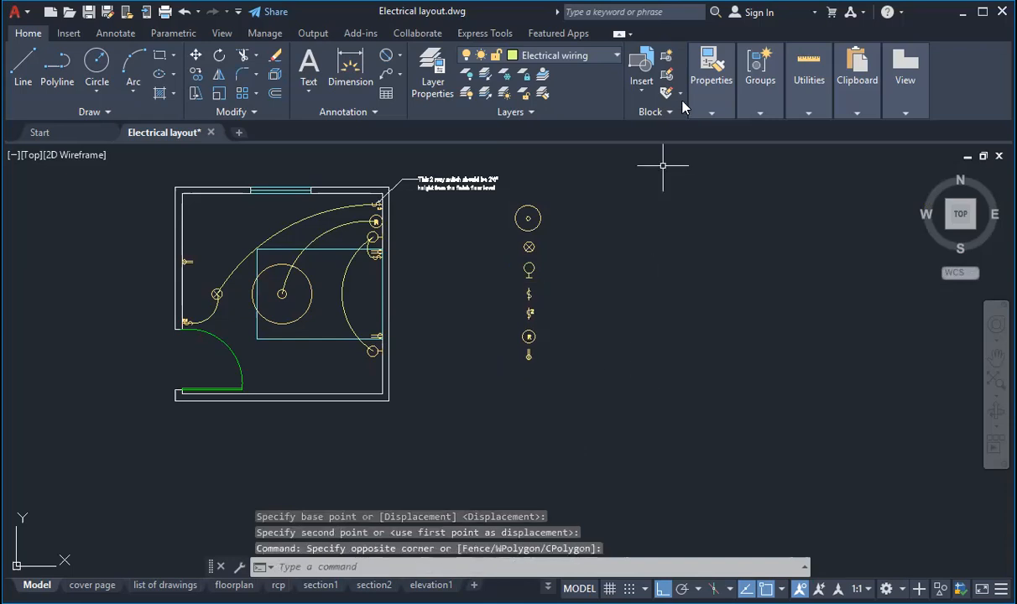
# Inspect the text and leader properties of the two-way switch note, leaving its contents as they are.
pyautogui.click(467, 186)
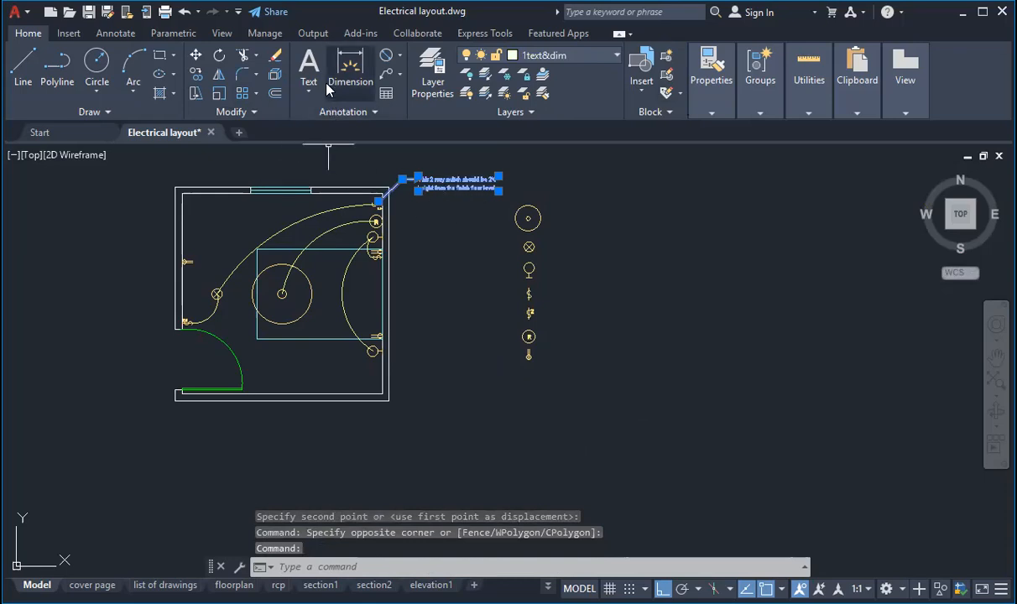
pyautogui.rightClick(492, 190)
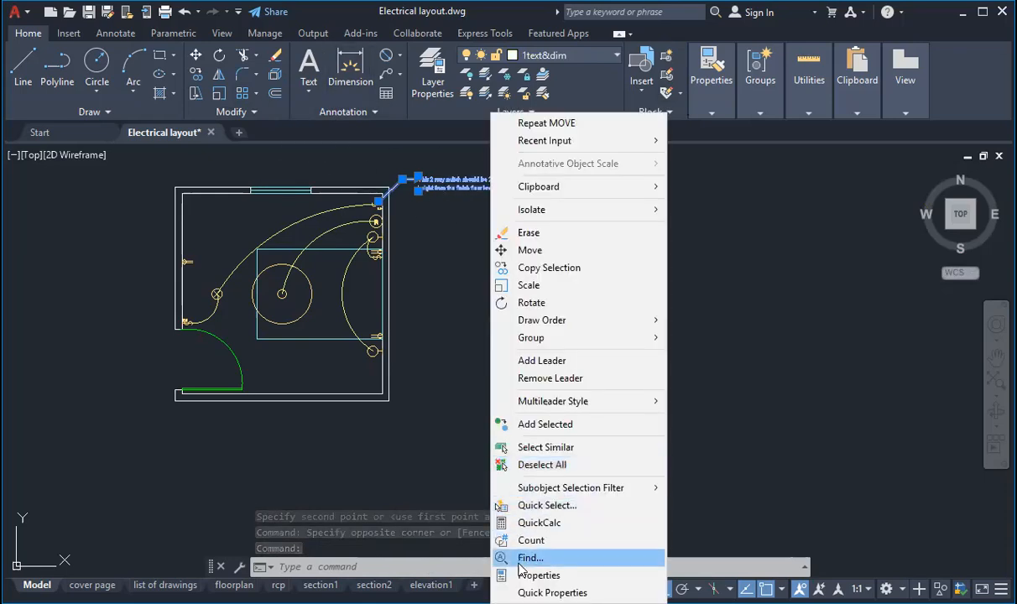
pyautogui.click(537, 575)
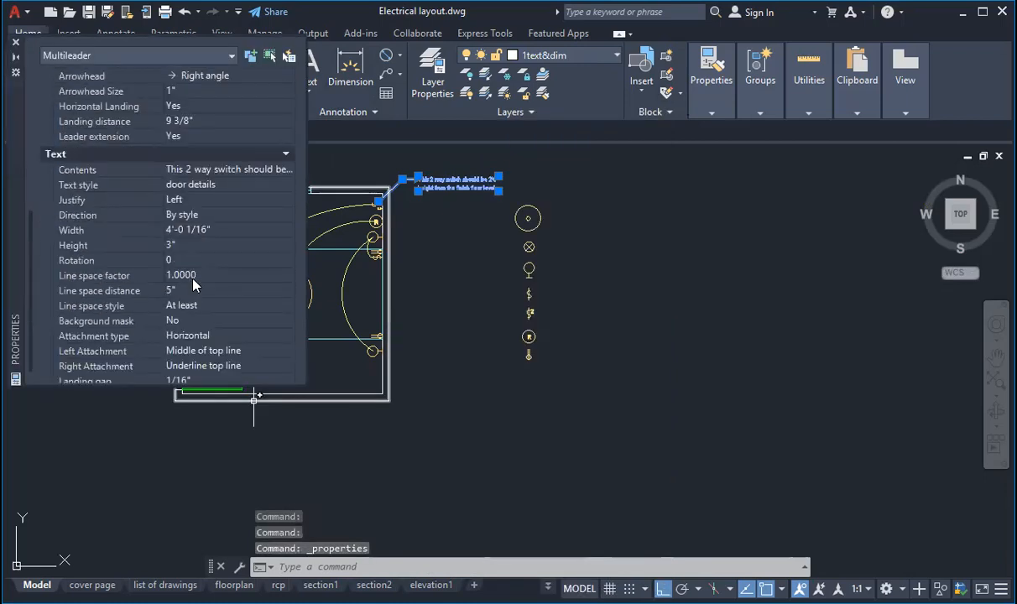
pyautogui.doubleClick(463, 179)
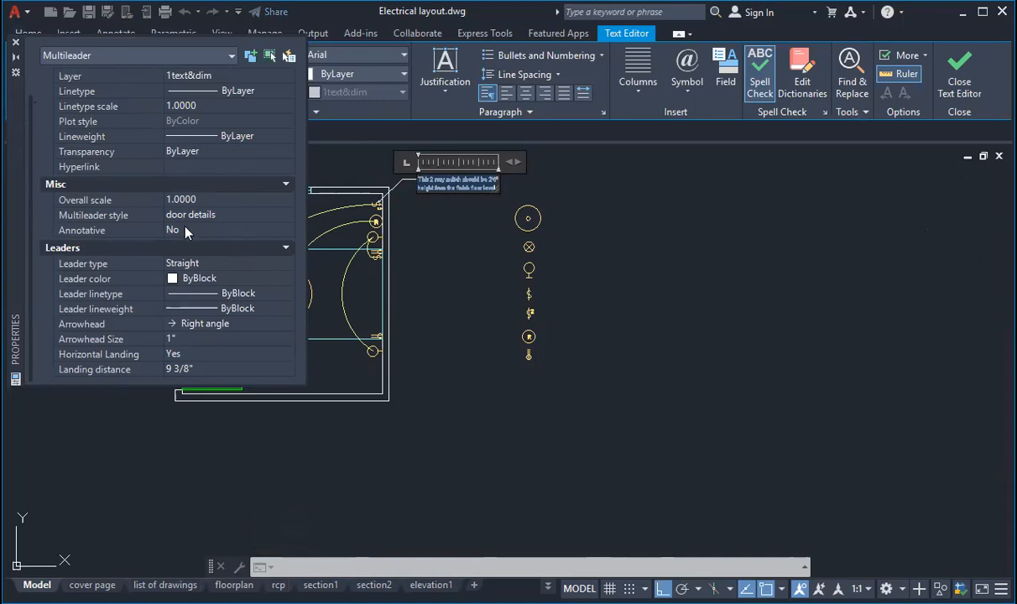
pyautogui.click(493, 188)
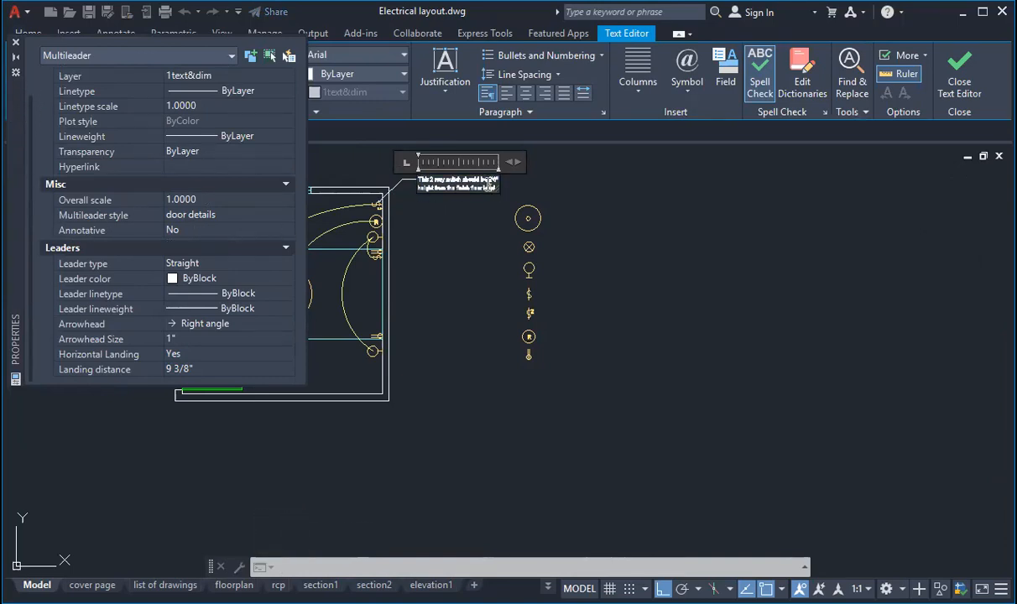
pyautogui.click(361, 162)
pyautogui.press('Escape')
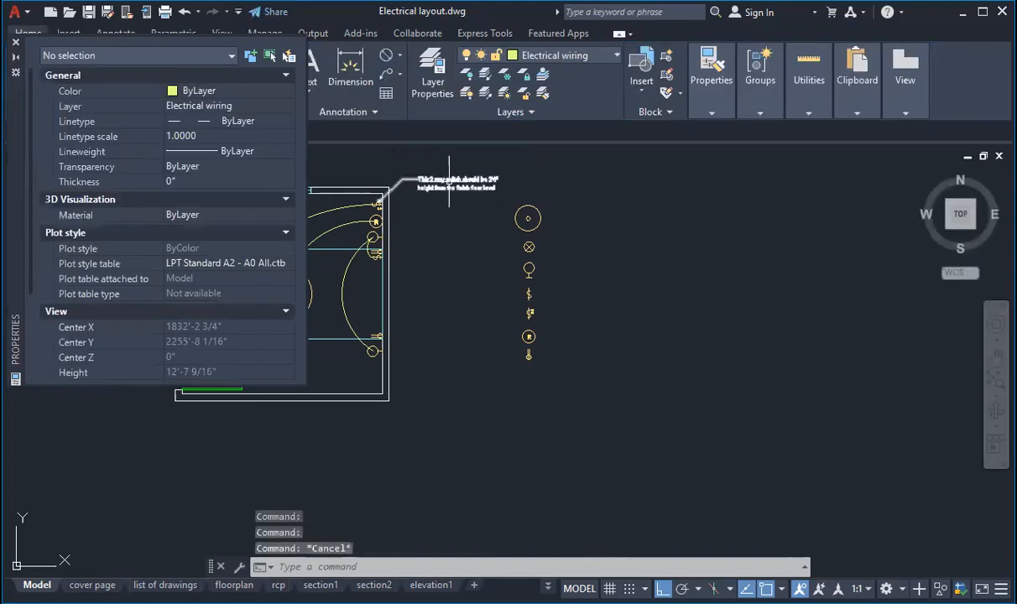
# Check the two-way switch note's wording, text style and text height once more, then clear the selection.
pyautogui.click(448, 180)
pyautogui.doubleClick(447, 182)
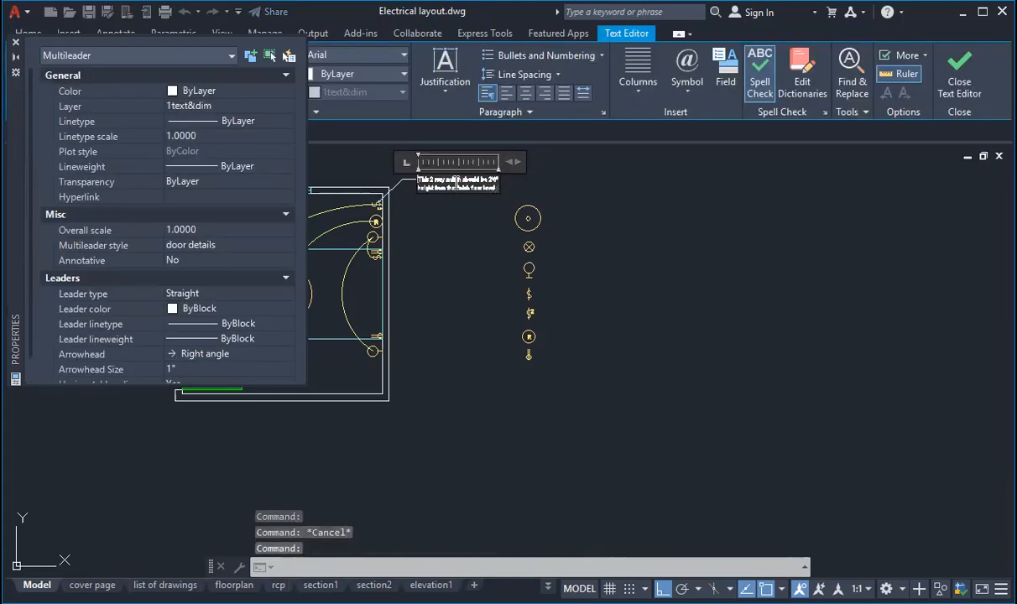
pyautogui.scroll(-2, 84, 390)
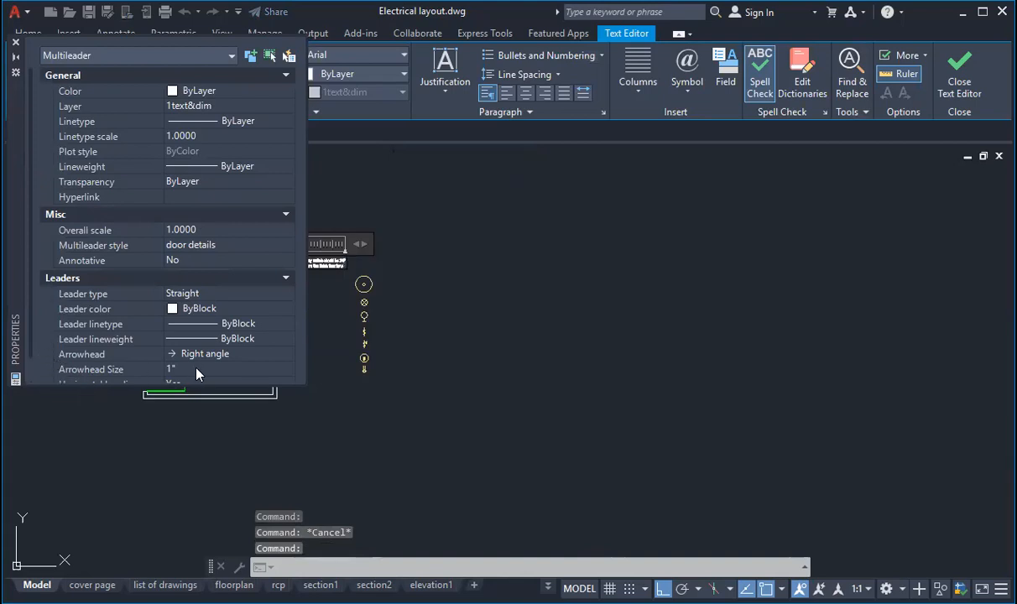
pyautogui.scroll(6, 332, 284)
pyautogui.scroll(-5, 579, 256)
pyautogui.scroll(5, 504, 252)
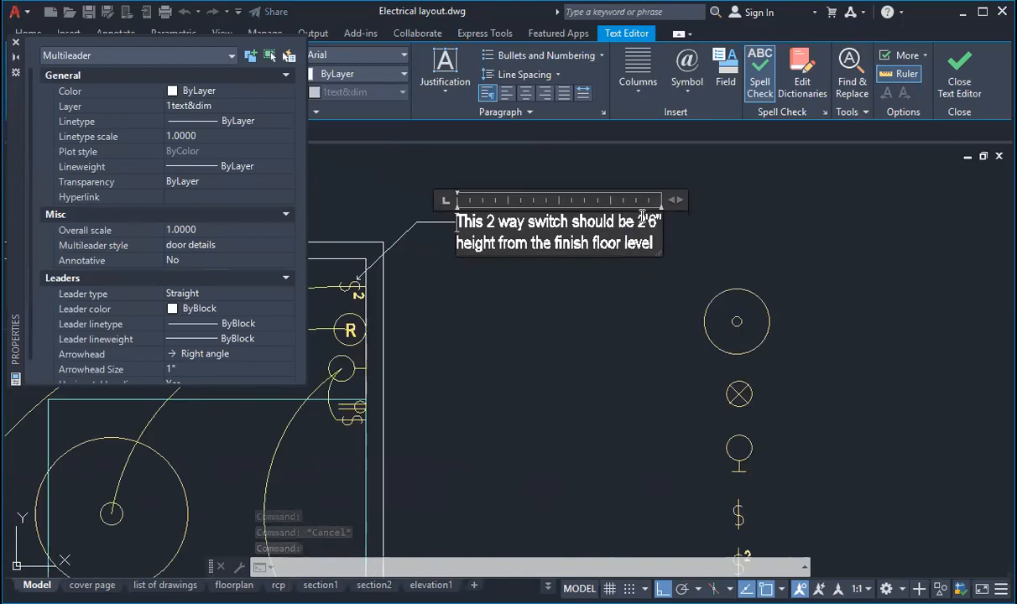
pyautogui.click(505, 253)
pyautogui.scroll(-3, 128, 280)
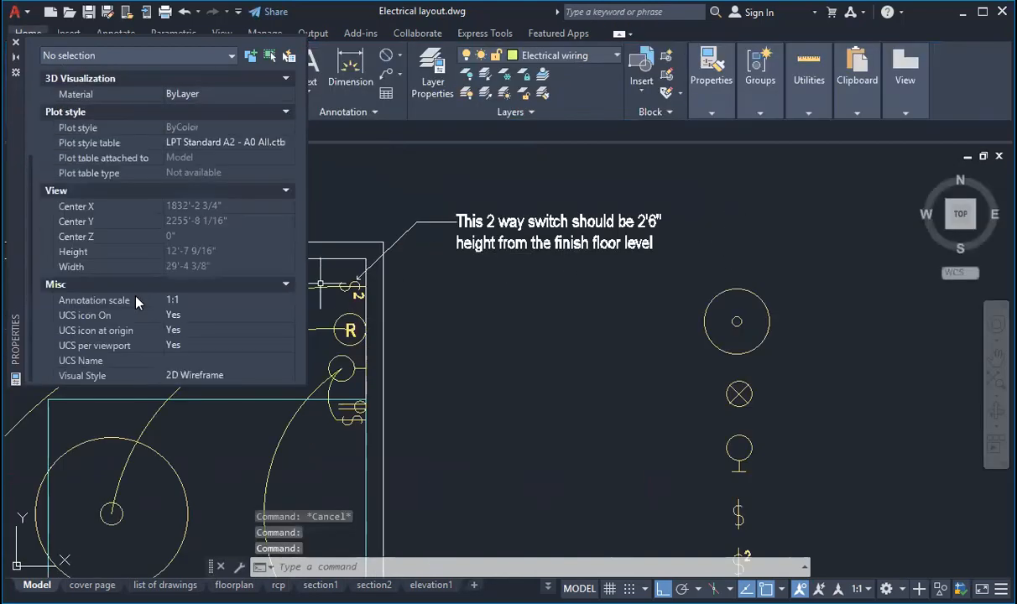
pyautogui.click(526, 221)
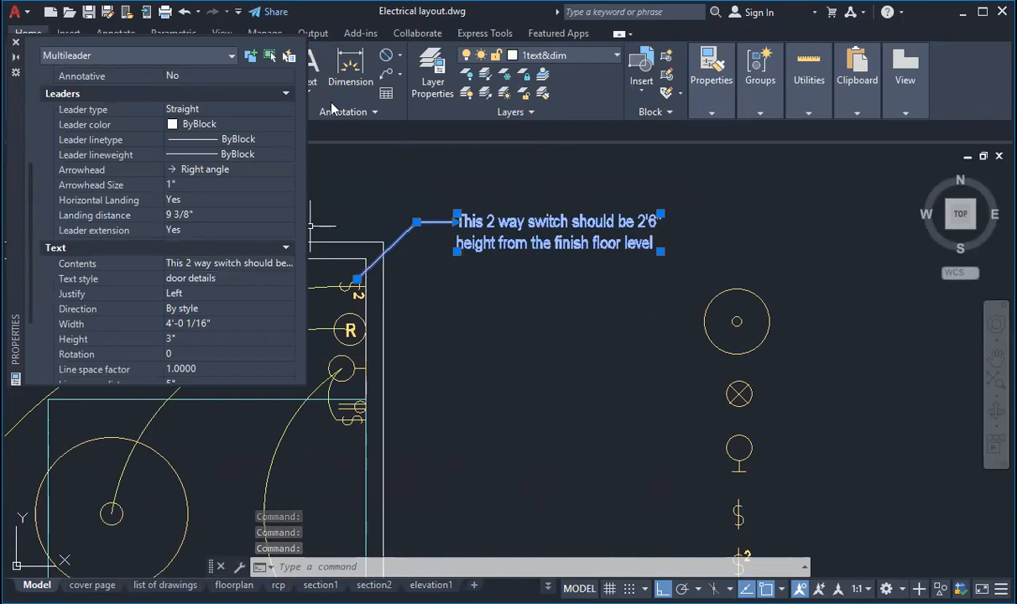
pyautogui.press('Escape')
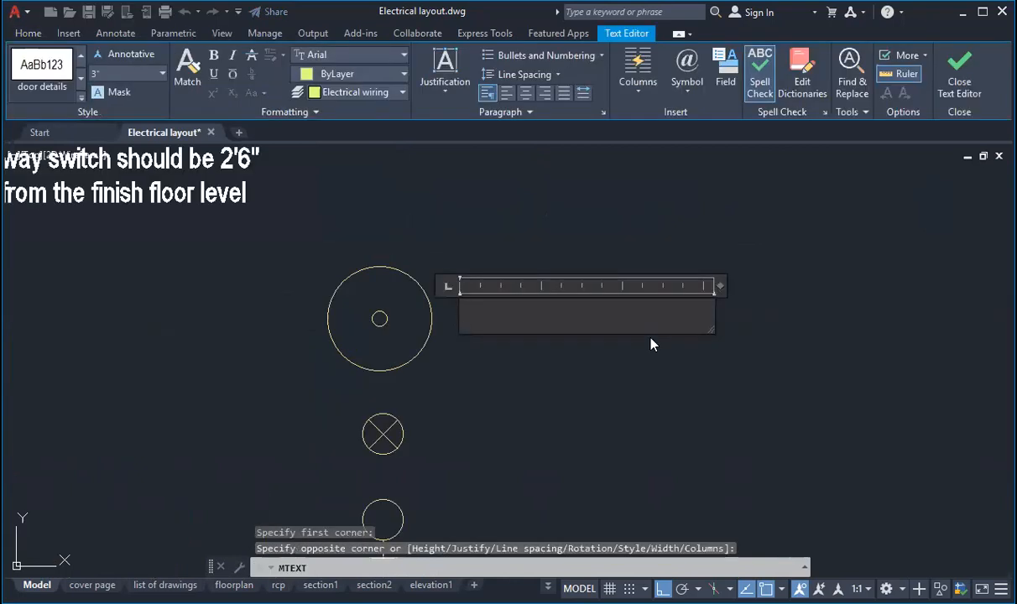
# Label the large fan circle in the symbol column with the multiline text 3'0" dia. Ceiling fan.
pyautogui.write('Ceilin')
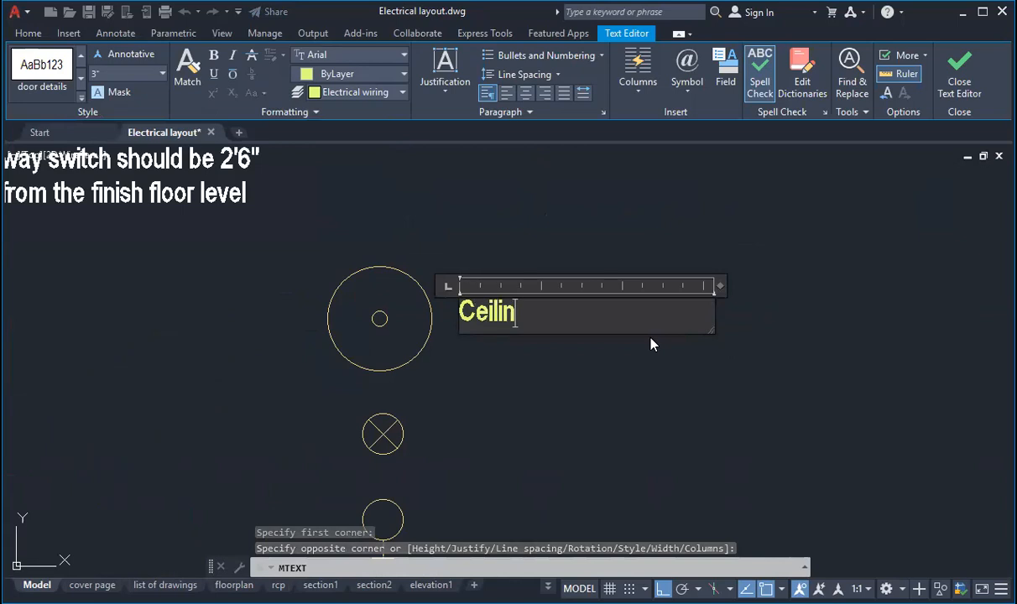
pyautogui.write('g fan')
pyautogui.press('Left')
pyautogui.press('Left')
pyautogui.press('Left')
pyautogui.press('Left')
pyautogui.press('Left')
pyautogui.press('Left')
pyautogui.press('Left')
pyautogui.press('Left')
pyautogui.press('Left')
pyautogui.press('Left')
pyautogui.press('Left')
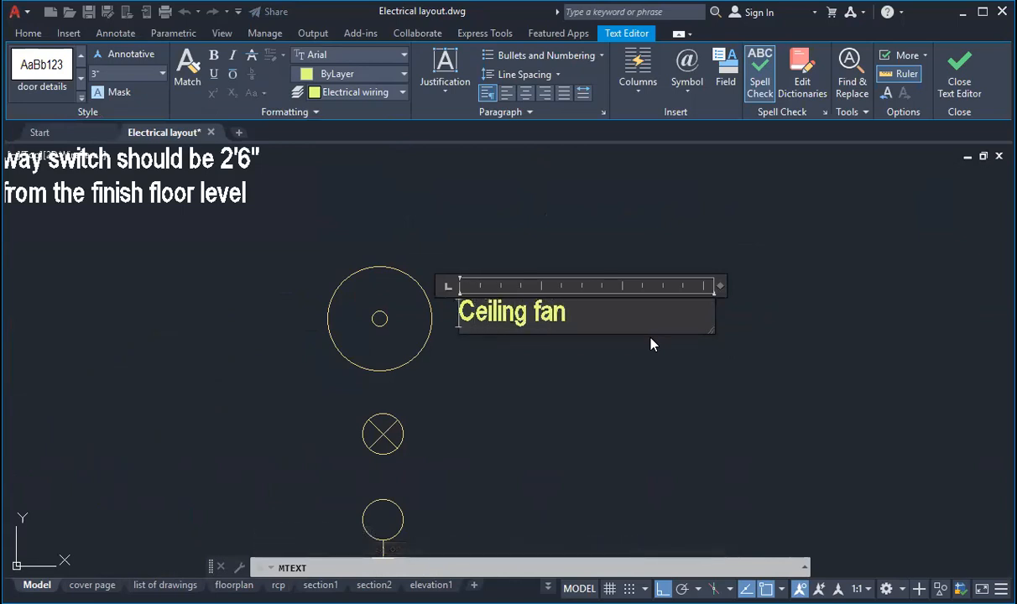
pyautogui.write("3'")
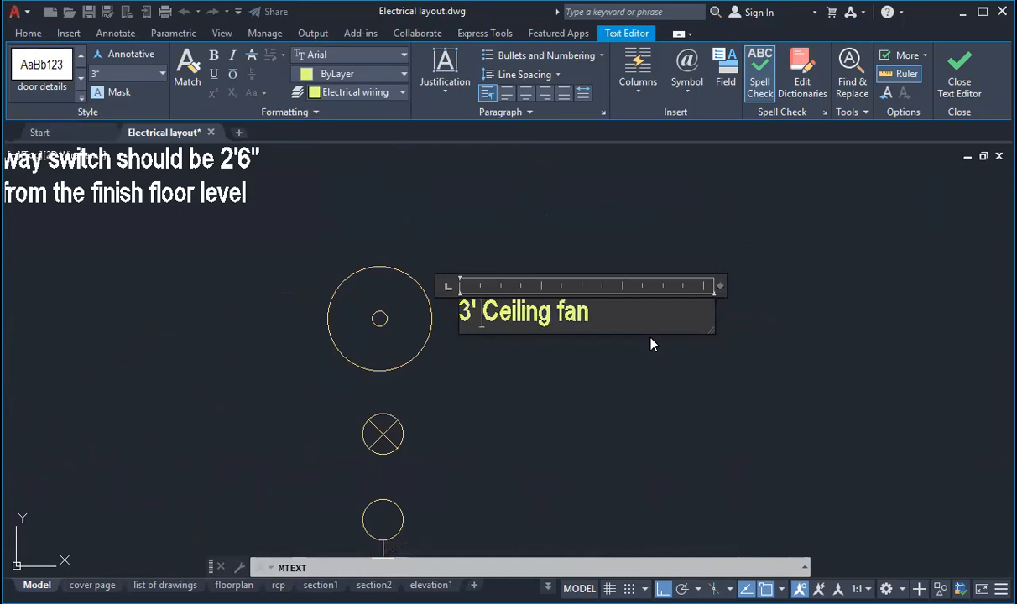
pyautogui.press('BackSpace')
pyautogui.write('0"')
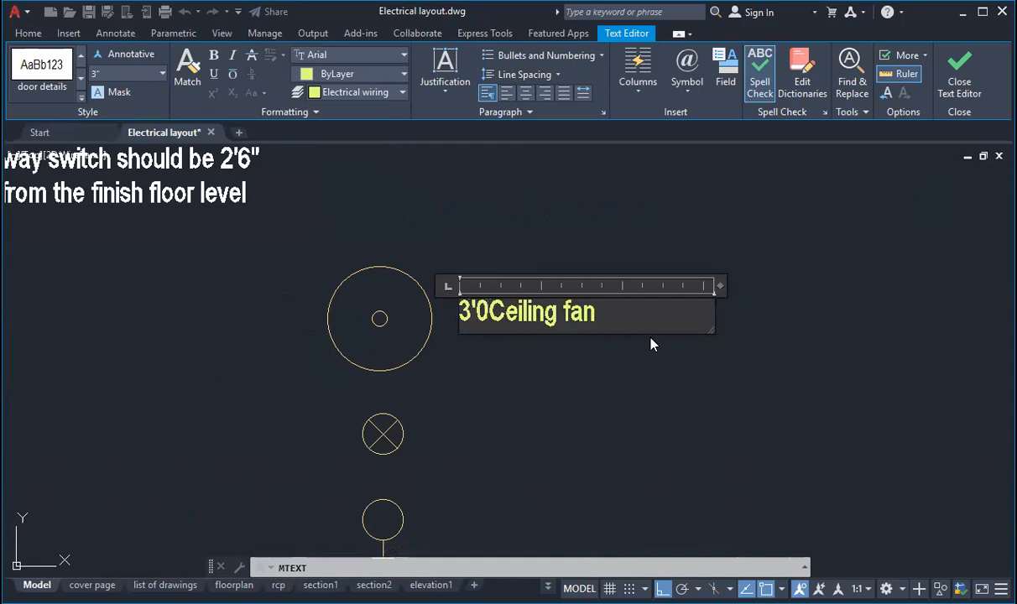
pyautogui.write(' dia.')
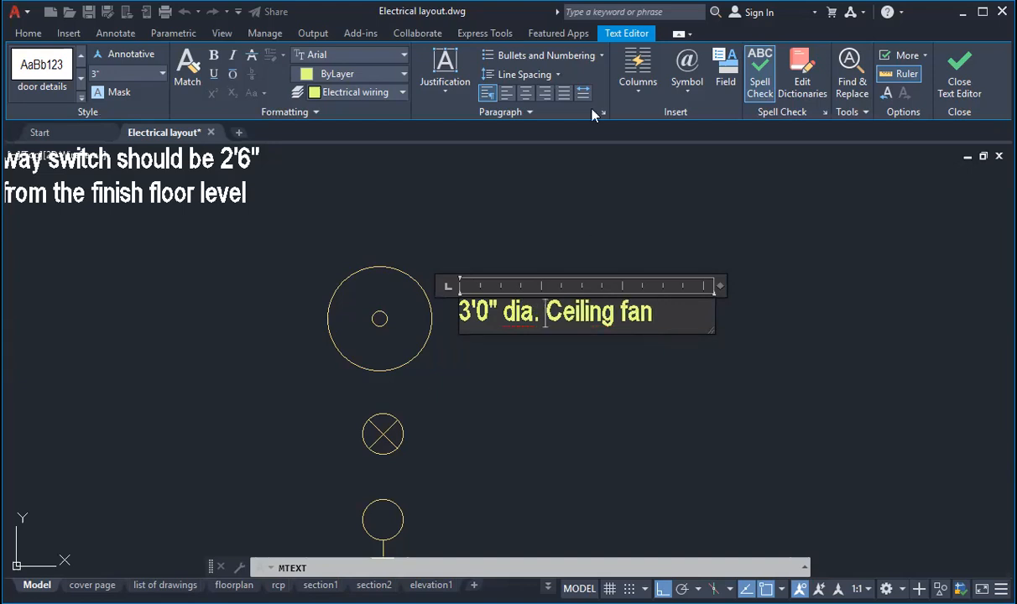
pyautogui.click(597, 216)
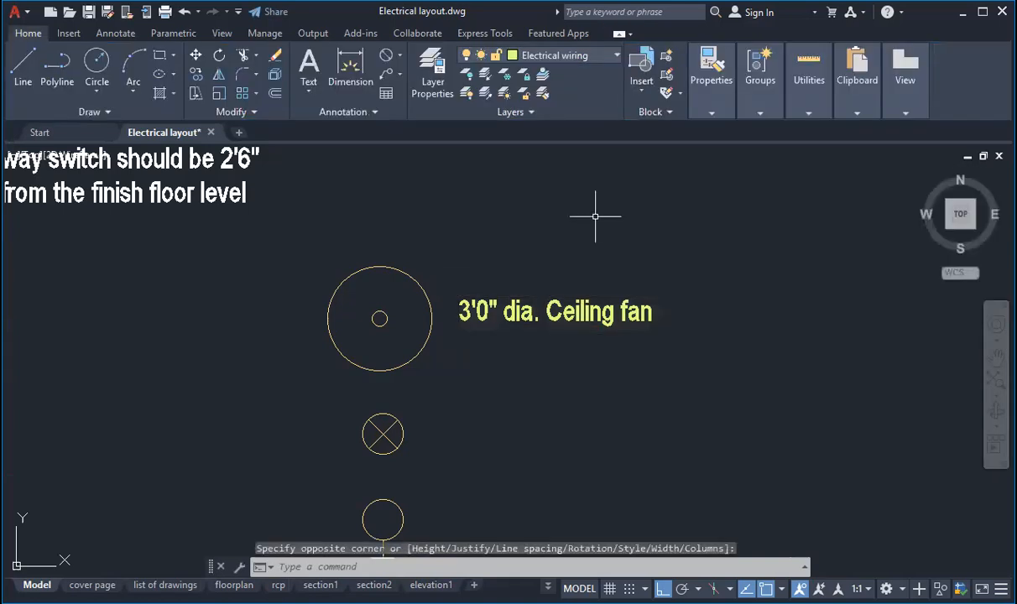
# Put the ceiling fan label on the 1text&dim layer.
pyautogui.scroll(-2, 644, 311)
pyautogui.click(643, 312)
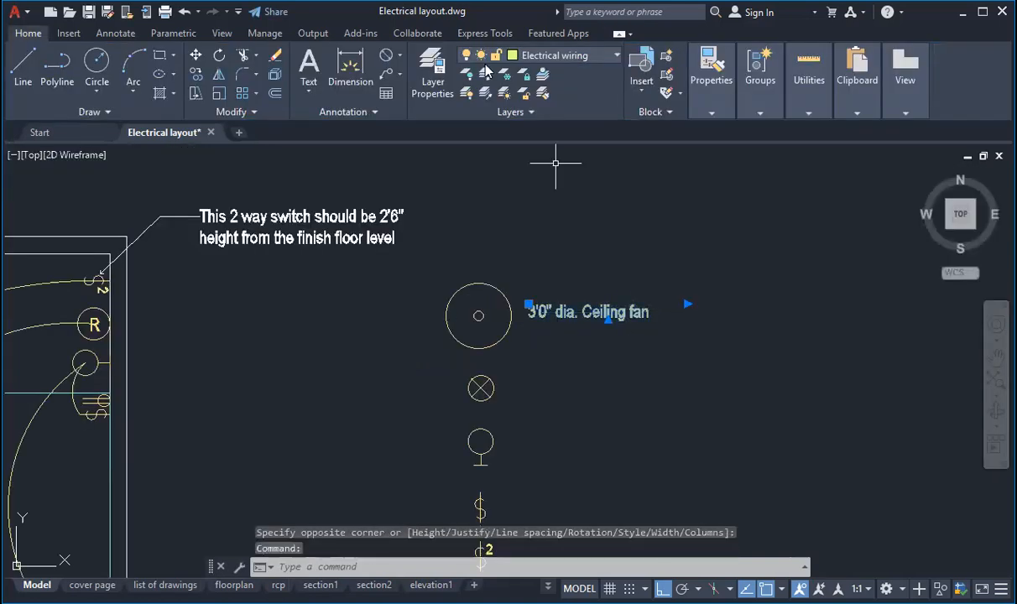
pyautogui.click(605, 59)
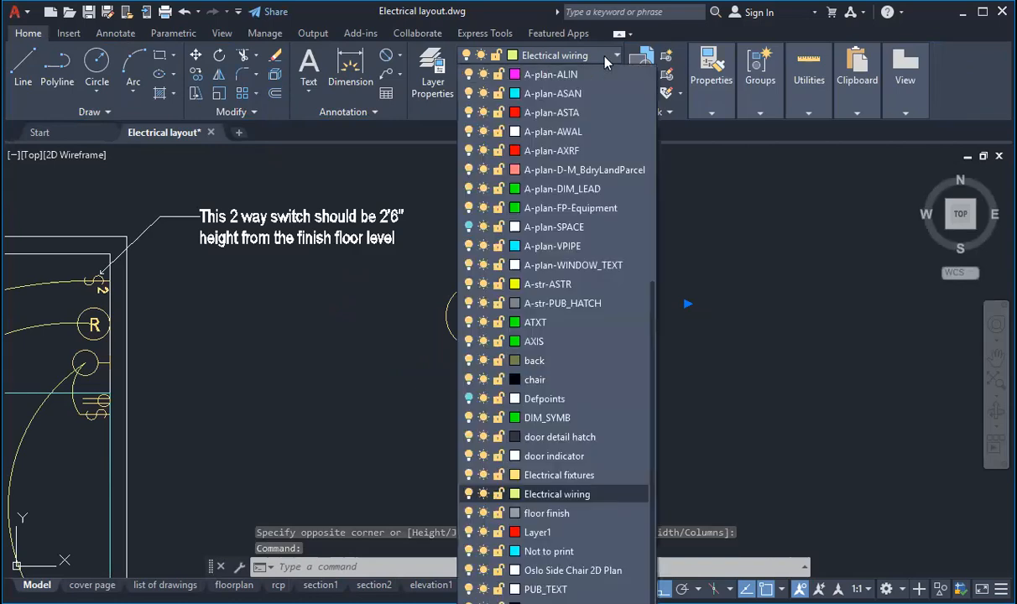
pyautogui.scroll(1, 554, 197)
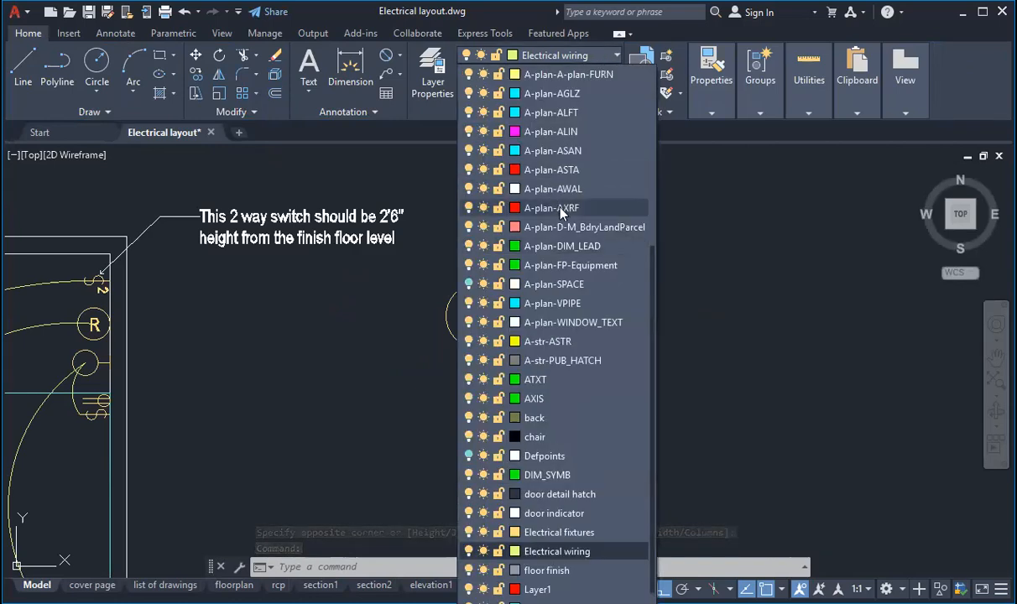
pyautogui.scroll(4, 558, 202)
pyautogui.click(557, 118)
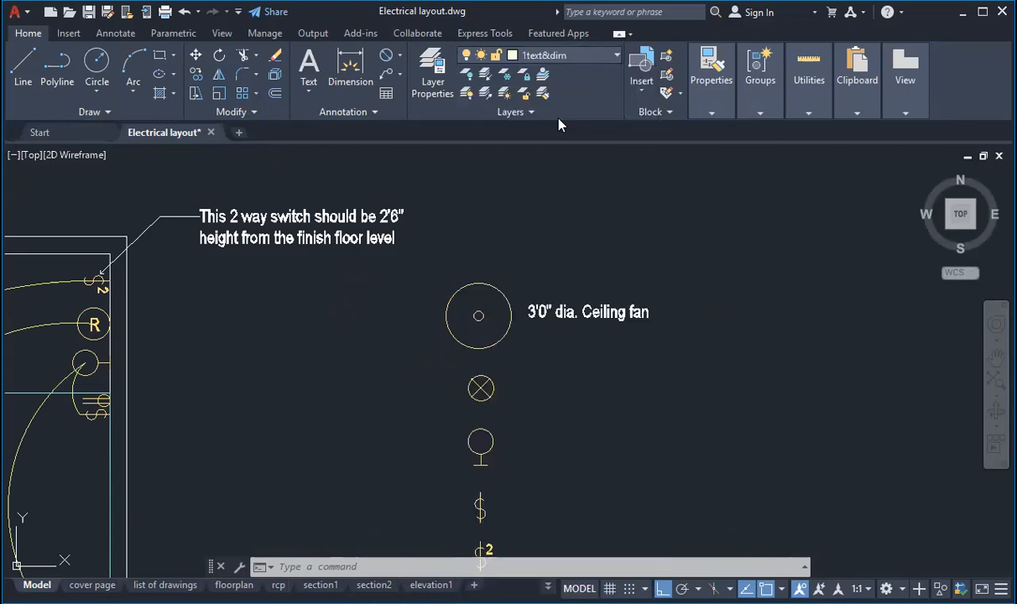
pyautogui.scroll(-3, 598, 203)
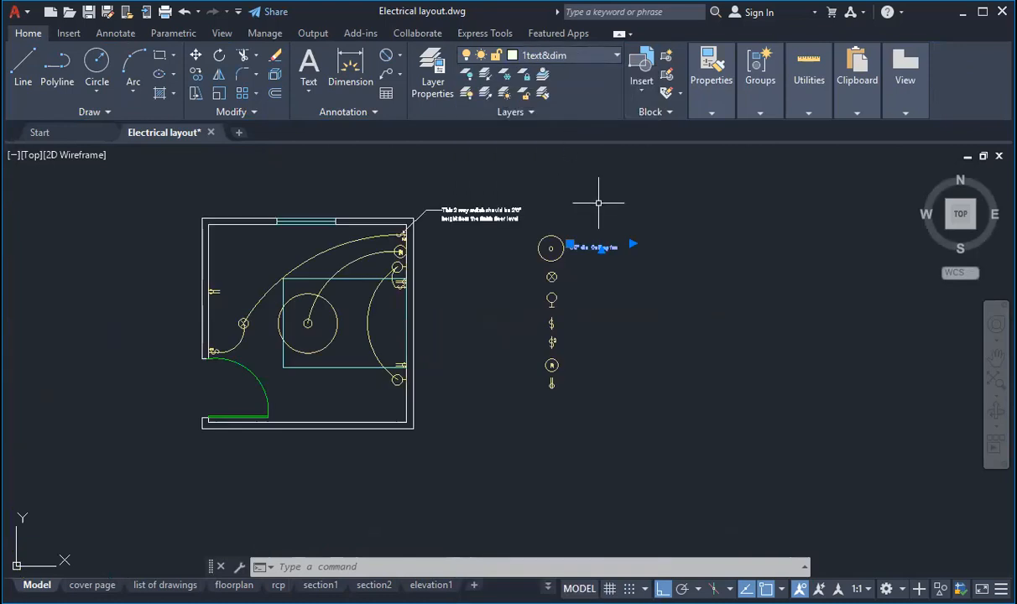
pyautogui.press('Escape')
# Put the whole column of legend symbols on the Electrical fixtures layer and clear the selection.
pyautogui.click(529, 228)
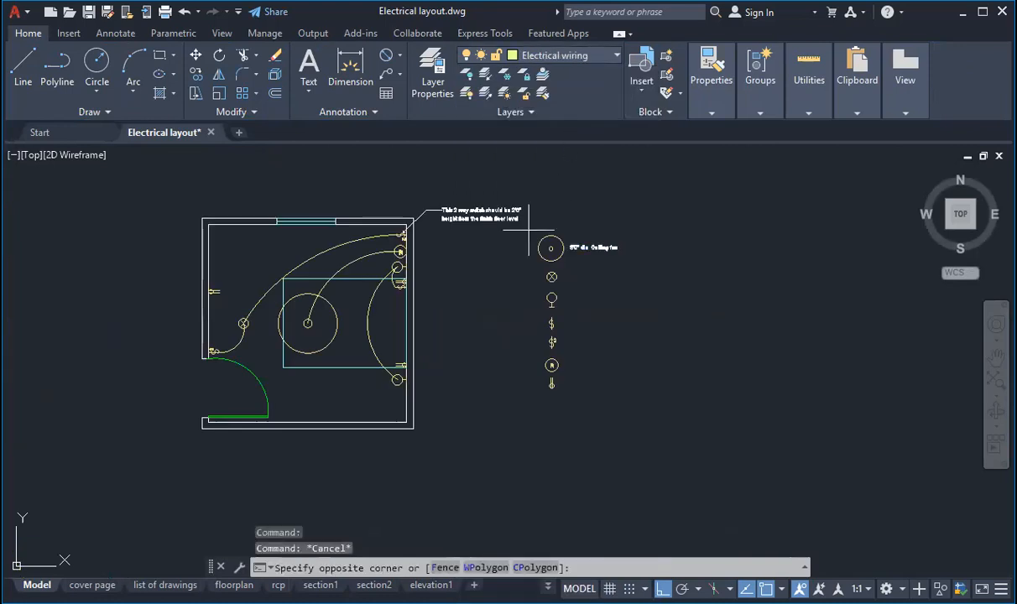
pyautogui.click(586, 406)
pyautogui.click(552, 57)
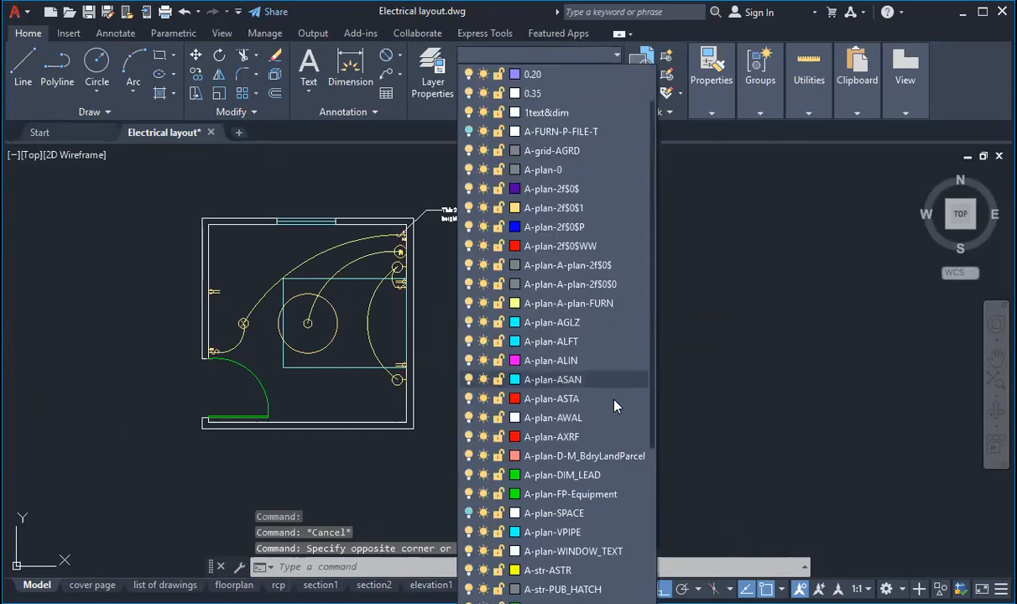
pyautogui.scroll(-3, 613, 407)
pyautogui.scroll(-2, 613, 415)
pyautogui.scroll(6, 613, 415)
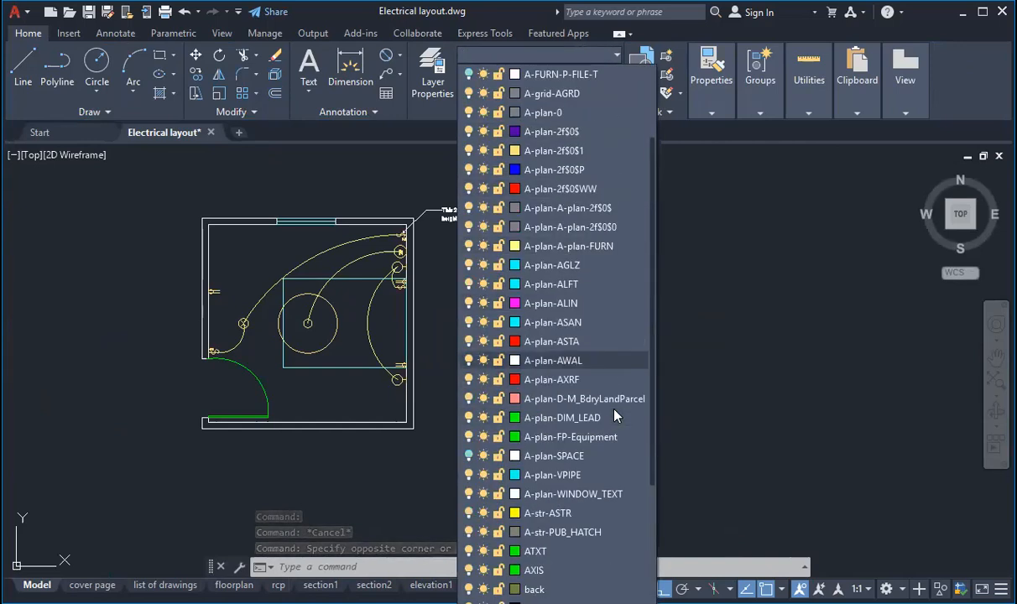
pyautogui.scroll(-4, 615, 416)
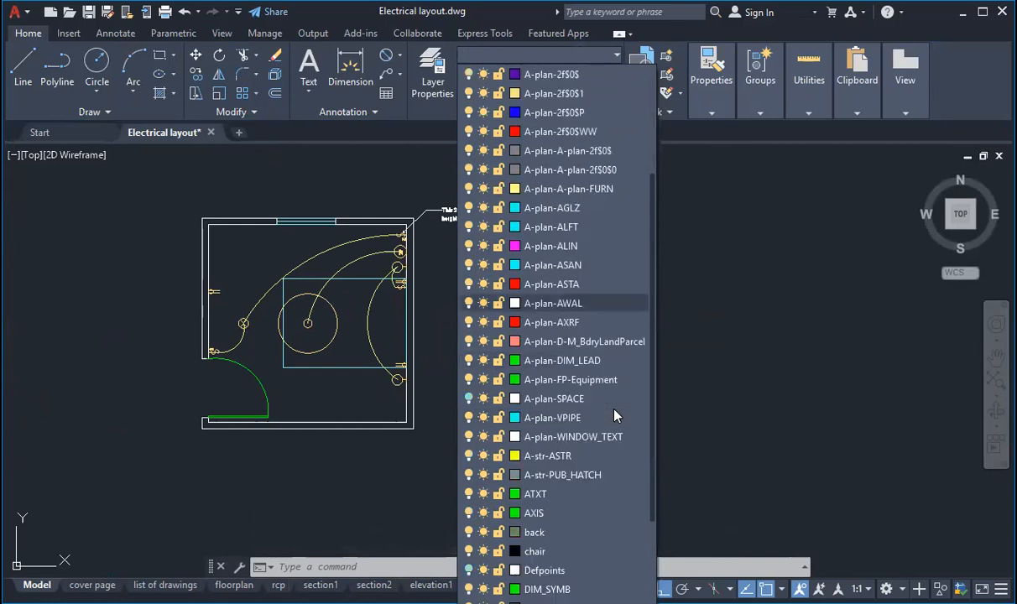
pyautogui.click(579, 589)
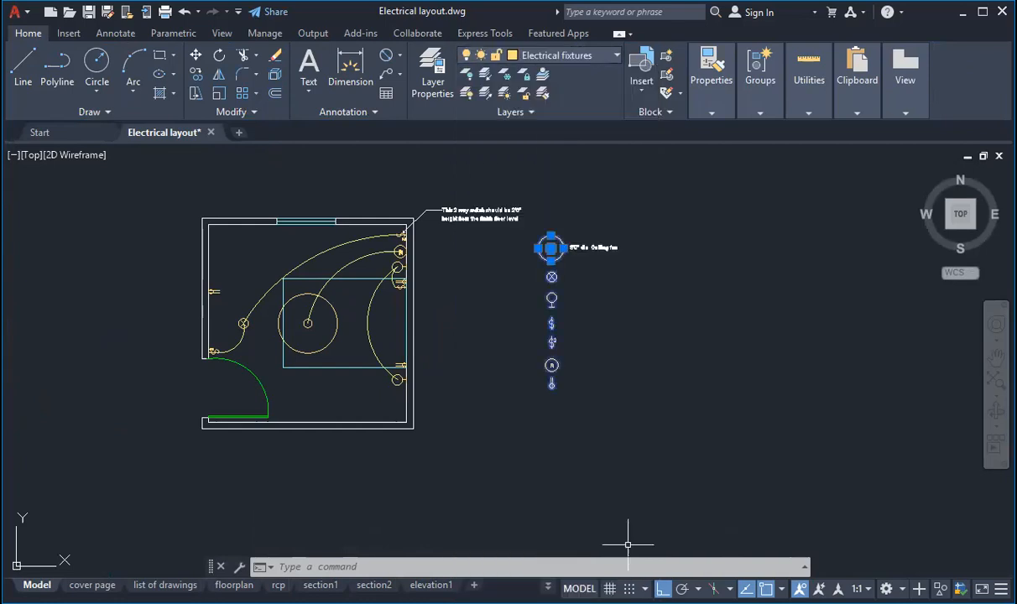
pyautogui.press('Escape')
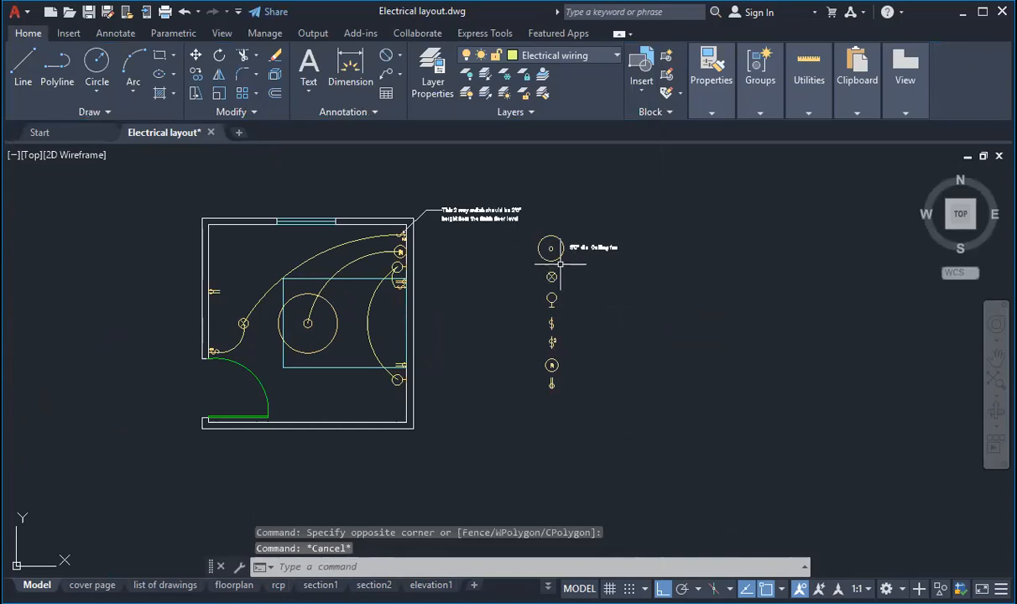
pyautogui.scroll(4, 612, 247)
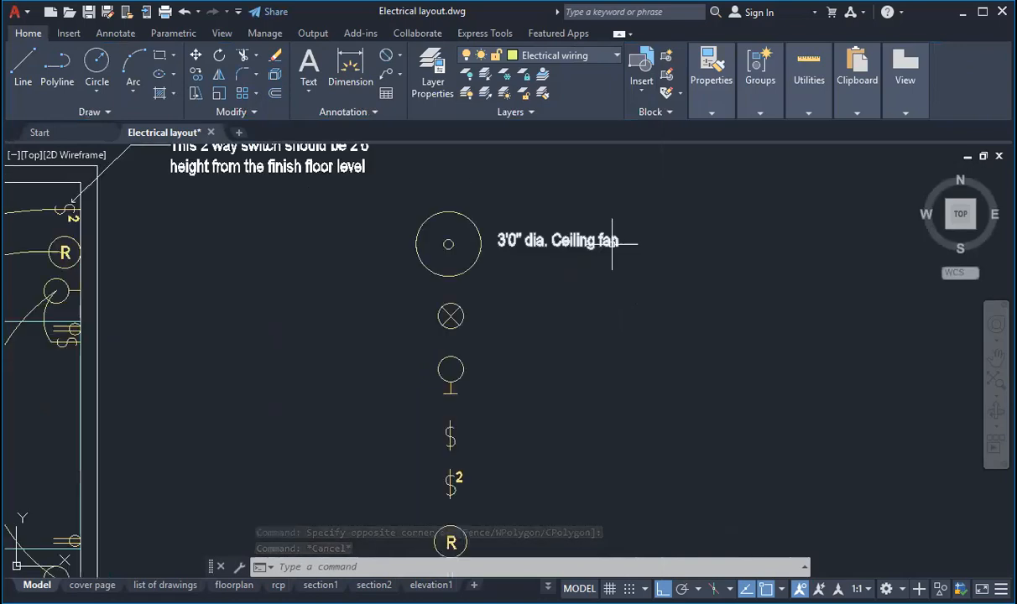
pyautogui.scroll(-4, 610, 219)
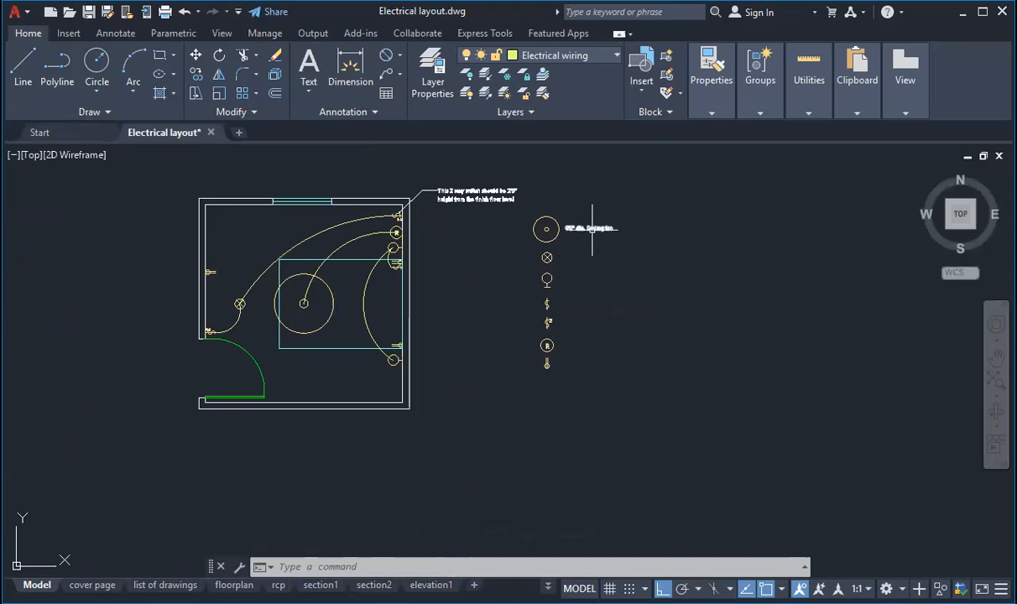
pyautogui.click(596, 227)
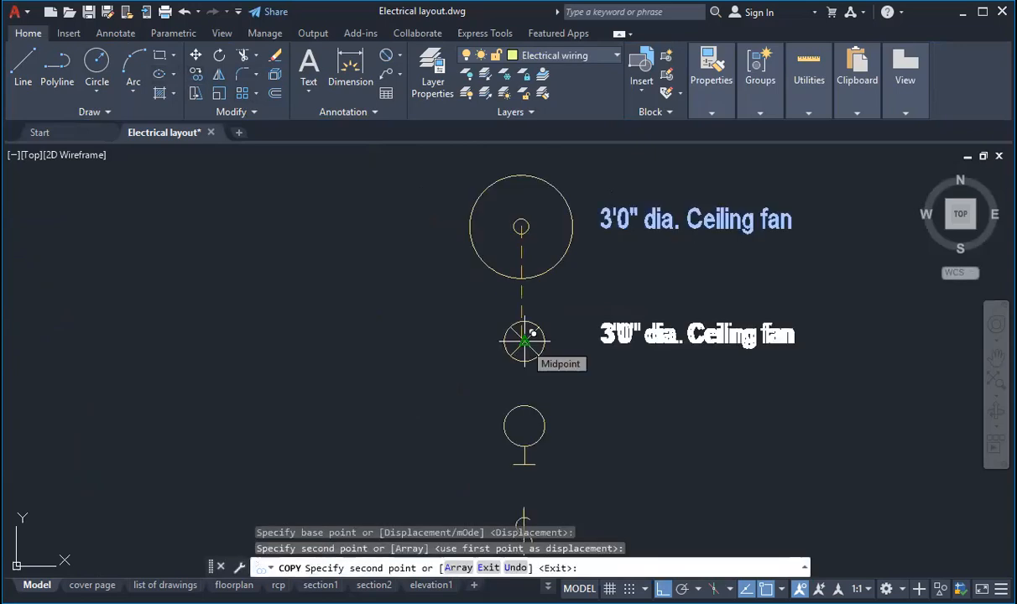
pyautogui.press('Escape')
pyautogui.press('Escape')
pyautogui.press('Escape')
pyautogui.click(614, 335)
pyautogui.press('Delete')
# Move the ceiling fan label level with the fan symbol's centre and slightly farther away from its circle.
pyautogui.click(614, 223)
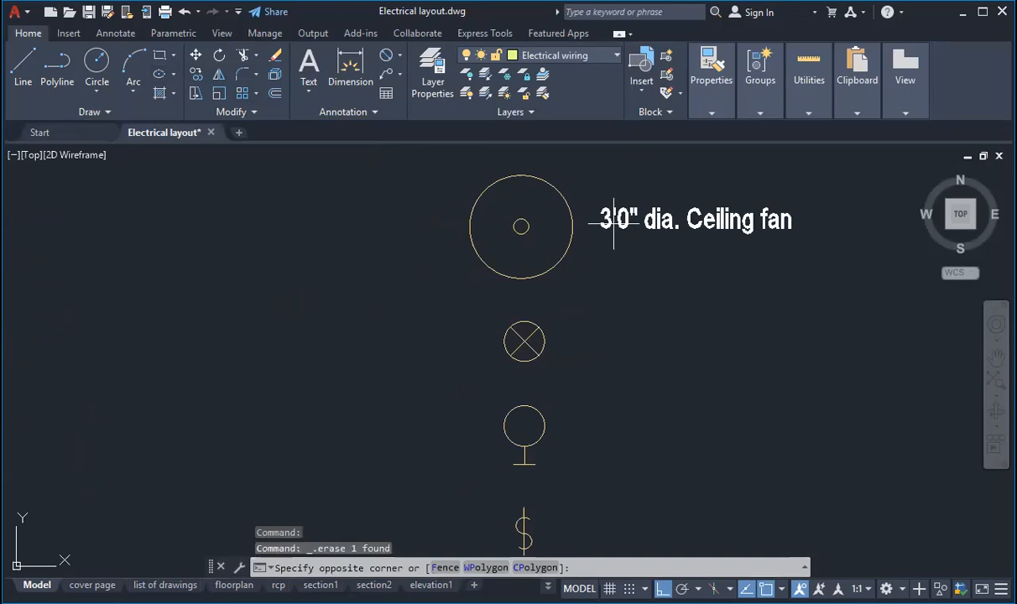
pyautogui.click(601, 249)
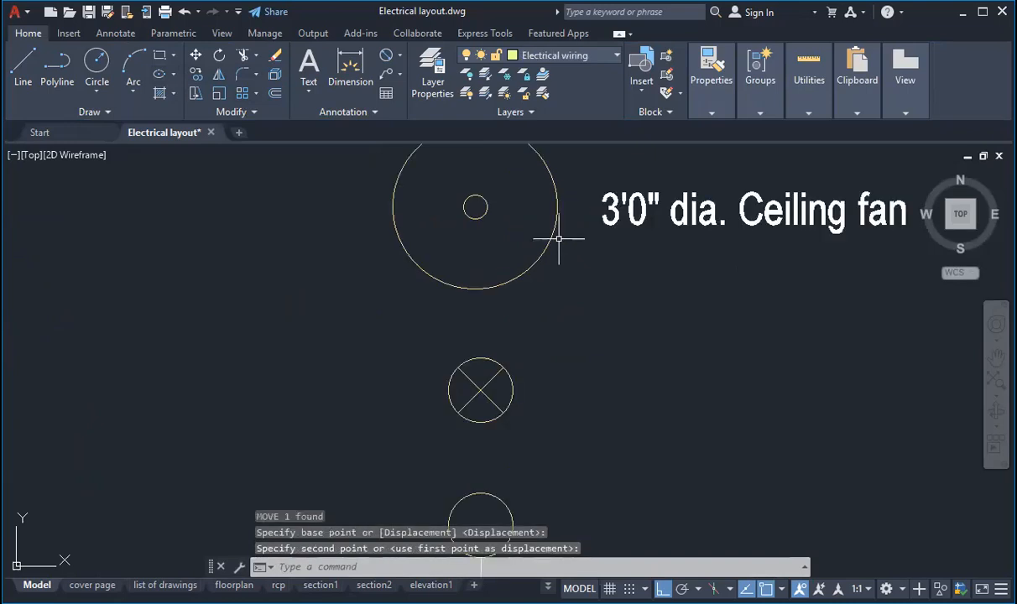
pyautogui.scroll(-2, 559, 237)
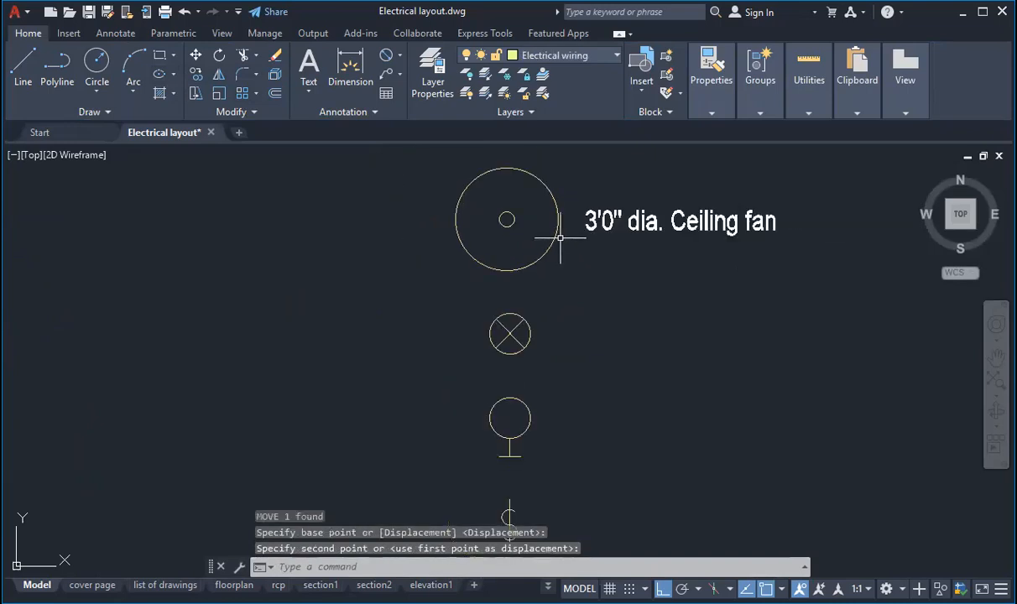
pyautogui.click(596, 204)
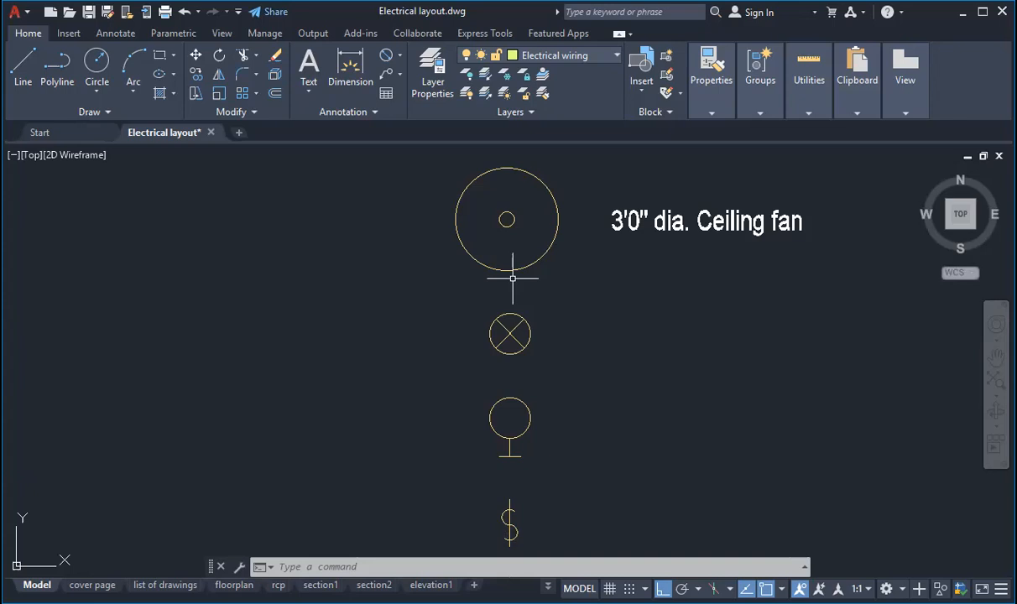
# Copy the ceiling fan label beside each of the six symbols below, using the fan's centre as base point.
pyautogui.click(608, 216)
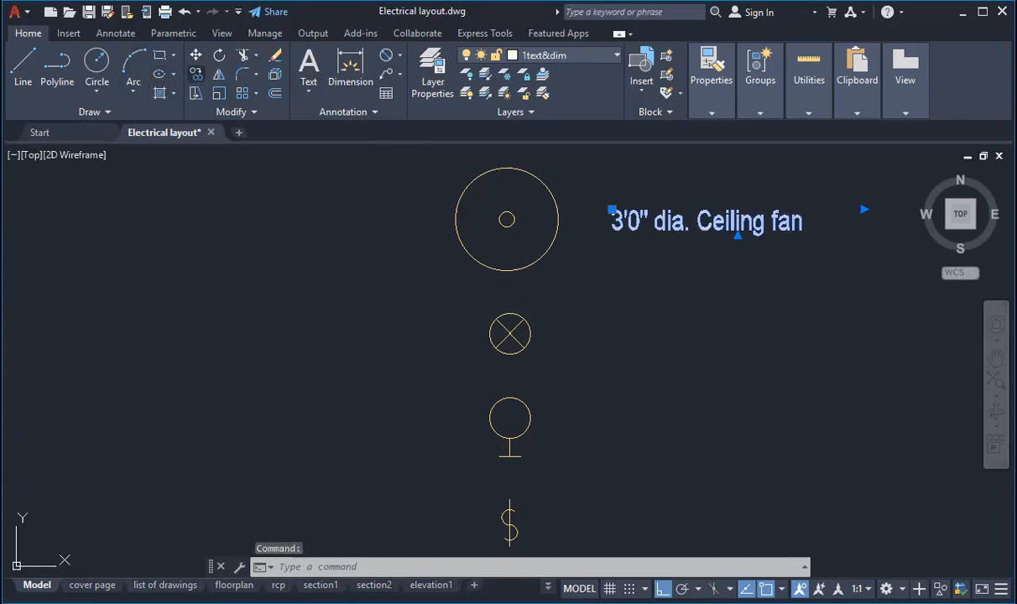
pyautogui.click(195, 74)
pyautogui.click(506, 219)
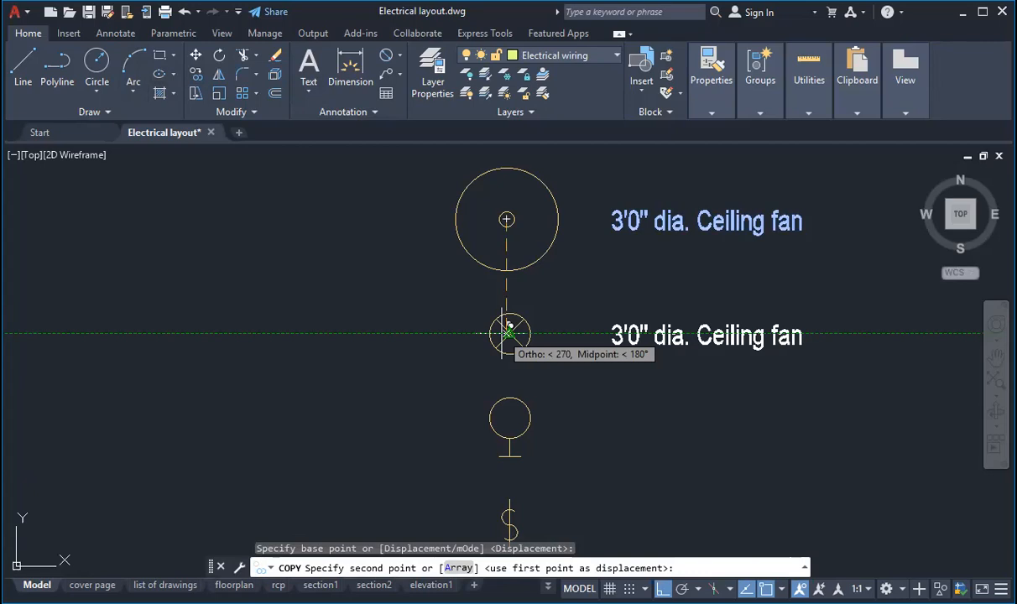
pyautogui.press('Escape')
pyautogui.press('Escape')
# Change the label copy beside the crossed-circle symbol to 6" dia. soffit mounted light.
pyautogui.scroll(-5, 627, 173)
pyautogui.scroll(7, 640, 225)
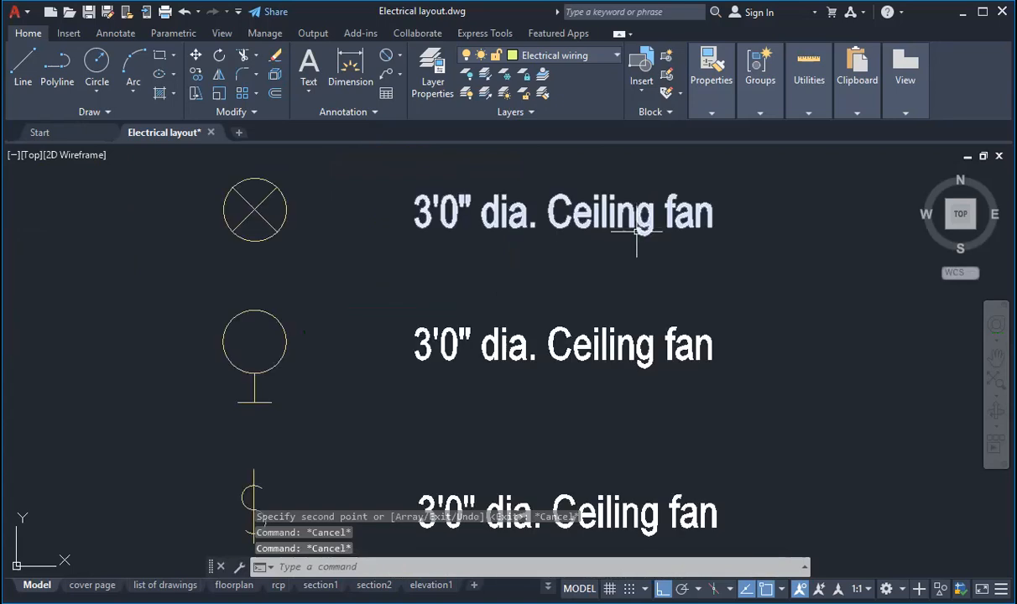
pyautogui.scroll(-2, 637, 232)
pyautogui.click(527, 249)
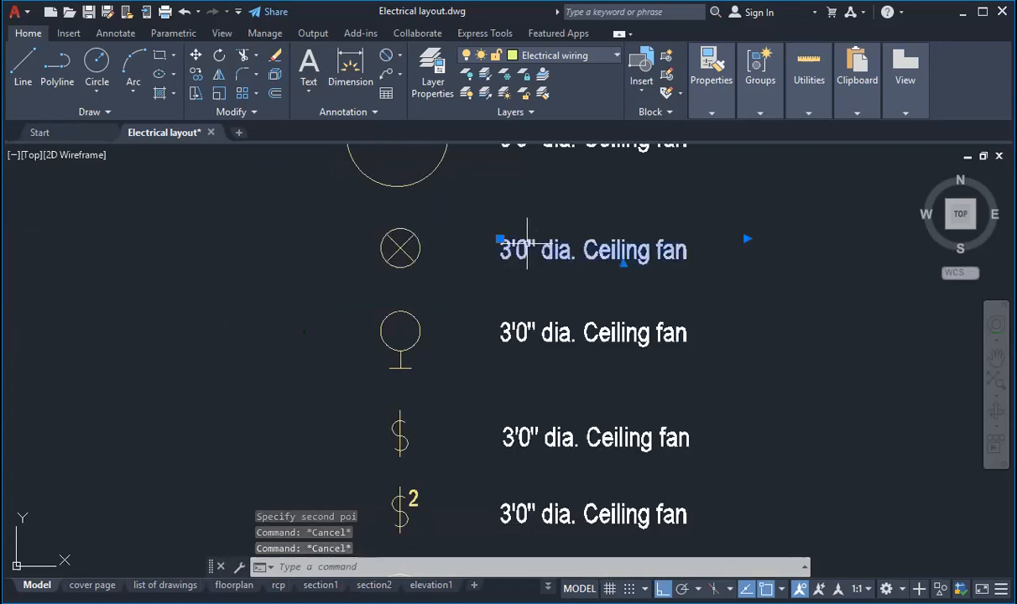
pyautogui.doubleClick(527, 249)
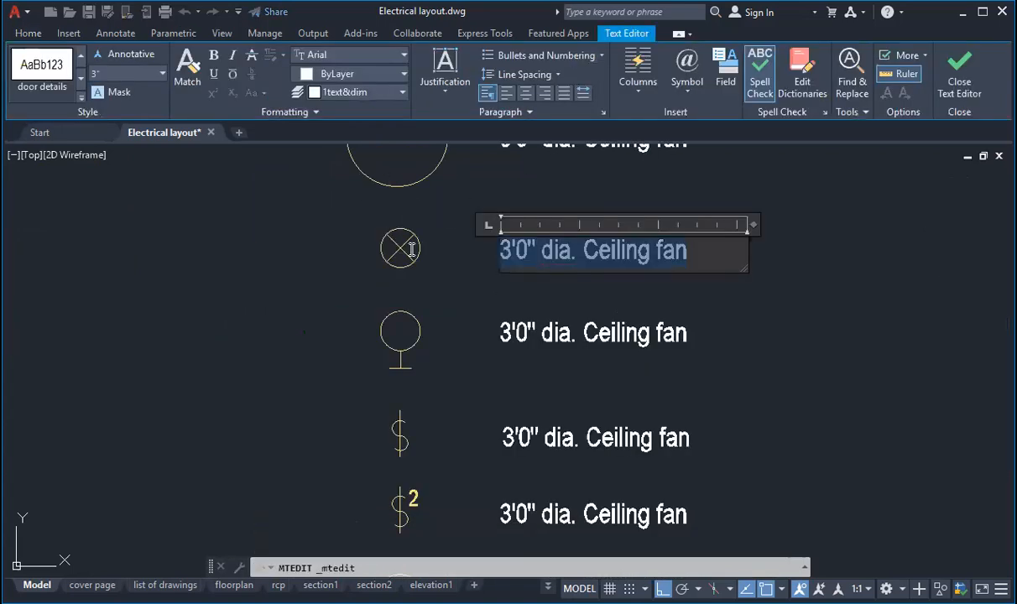
pyautogui.write('6"')
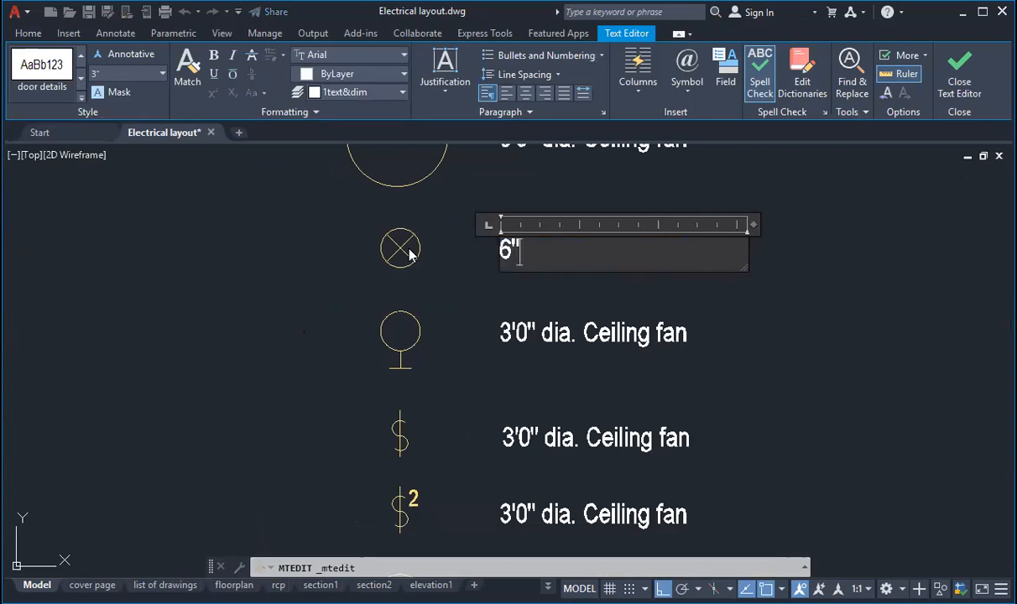
pyautogui.write(' dia.')
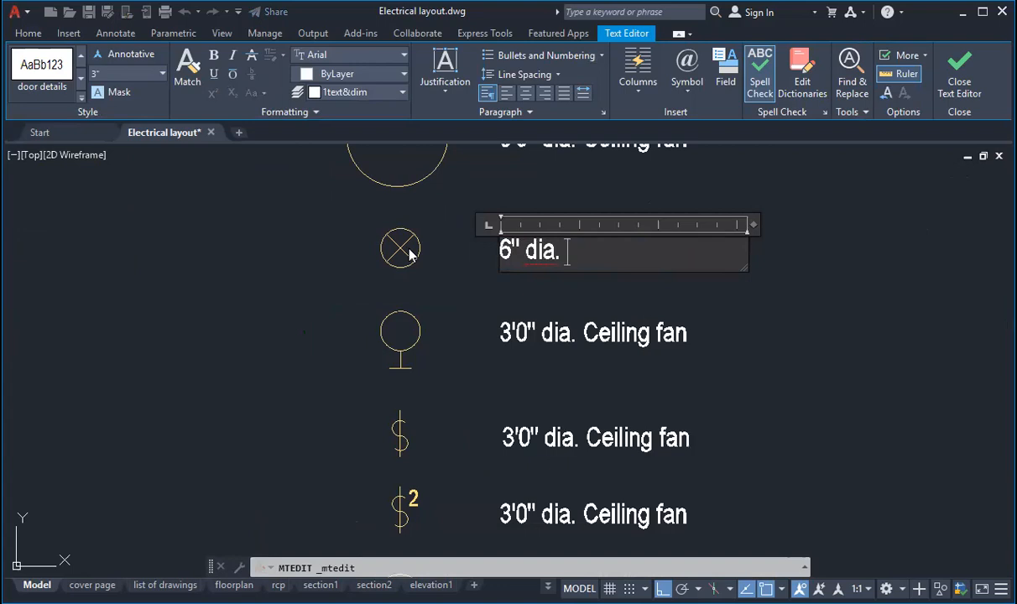
pyautogui.write('Ce')
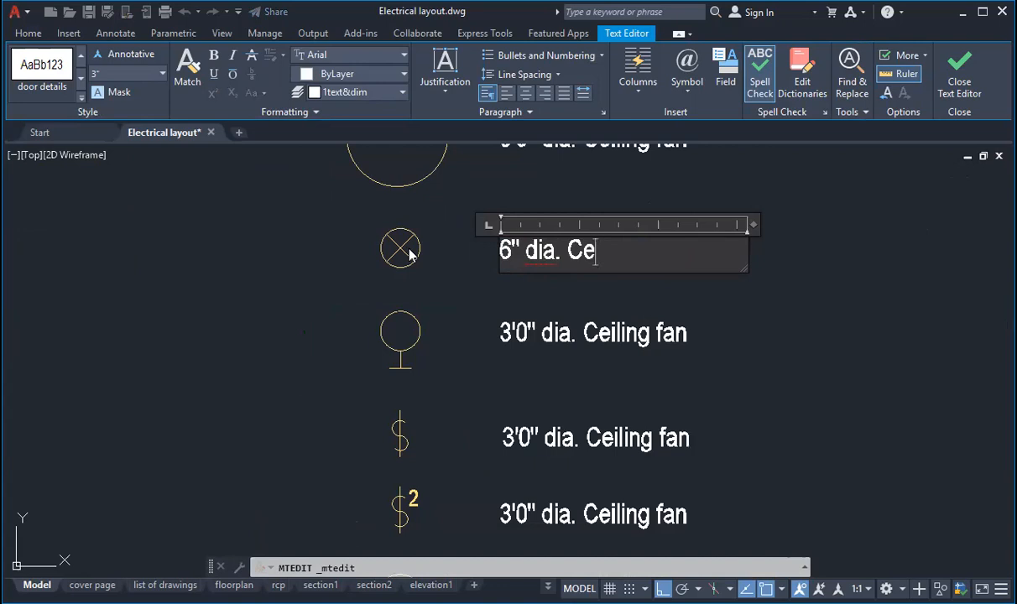
pyautogui.press('BackSpace')
pyautogui.press('BackSpace')
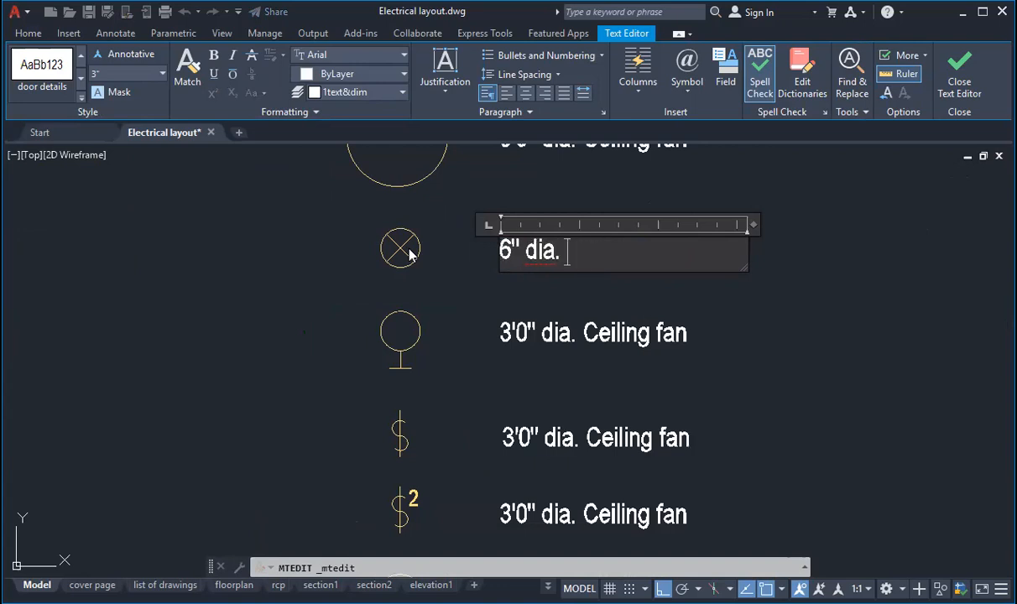
pyautogui.write('soffit mou')
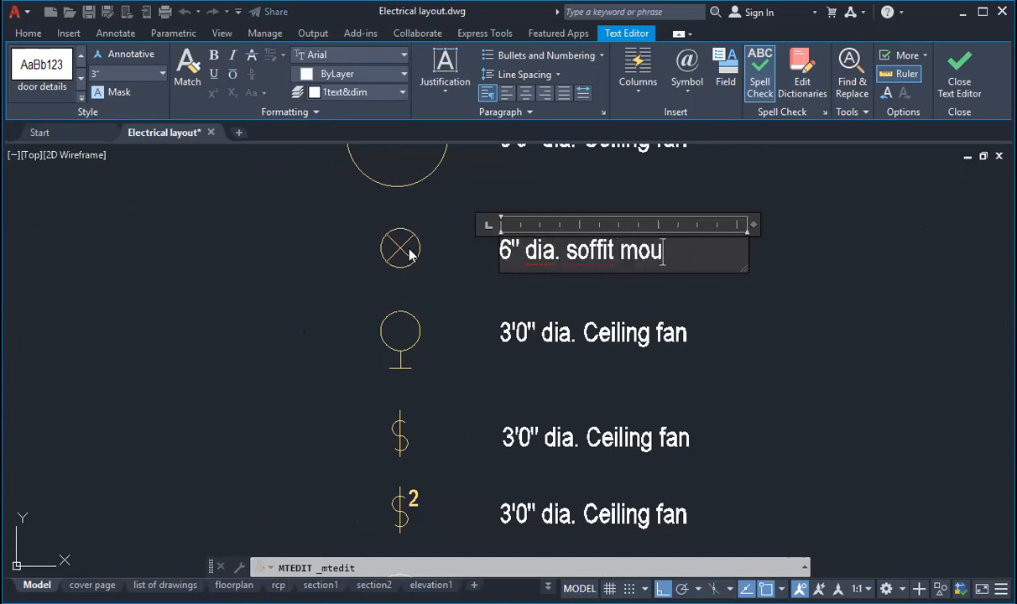
pyautogui.write('nted light')
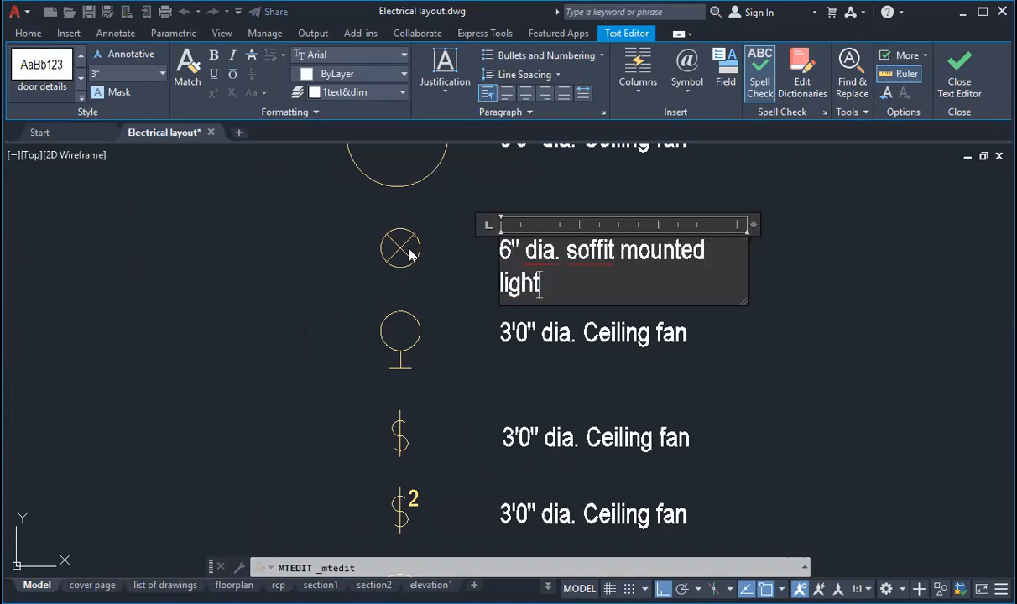
# Widen the soffit light label's text frame so the wording fits on one line, and finish editing it.
pyautogui.moveTo(753, 224); pyautogui.dragTo(835, 224)
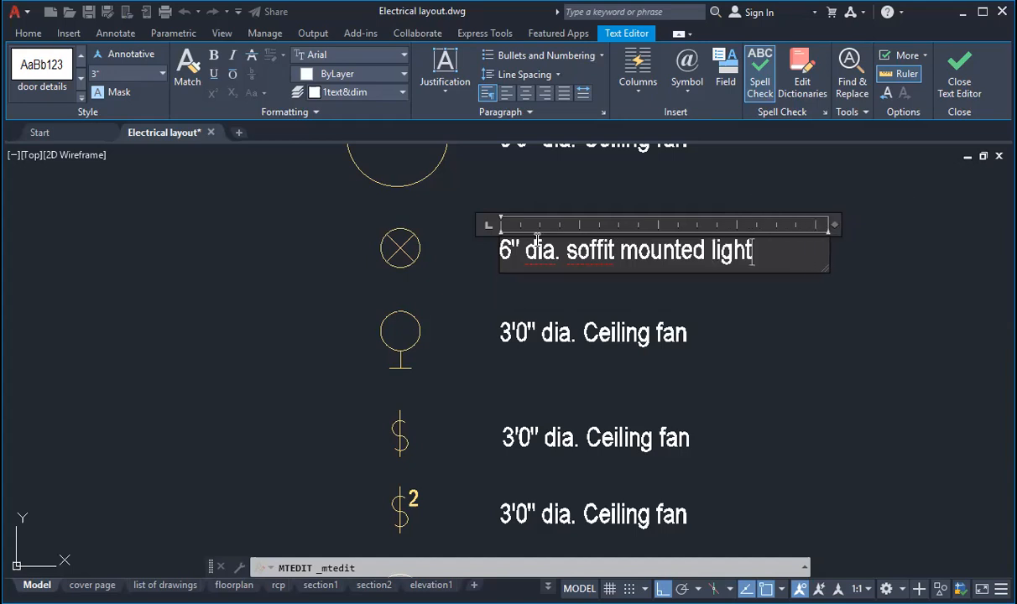
pyautogui.rightClick(591, 260)
pyautogui.click(946, 258)
pyautogui.click(945, 258)
# Replace the 3'0" dia. wording in the label beside the circle-on-stem symbol with 6" dia. Wall mounted light.
pyautogui.scroll(-2, 641, 293)
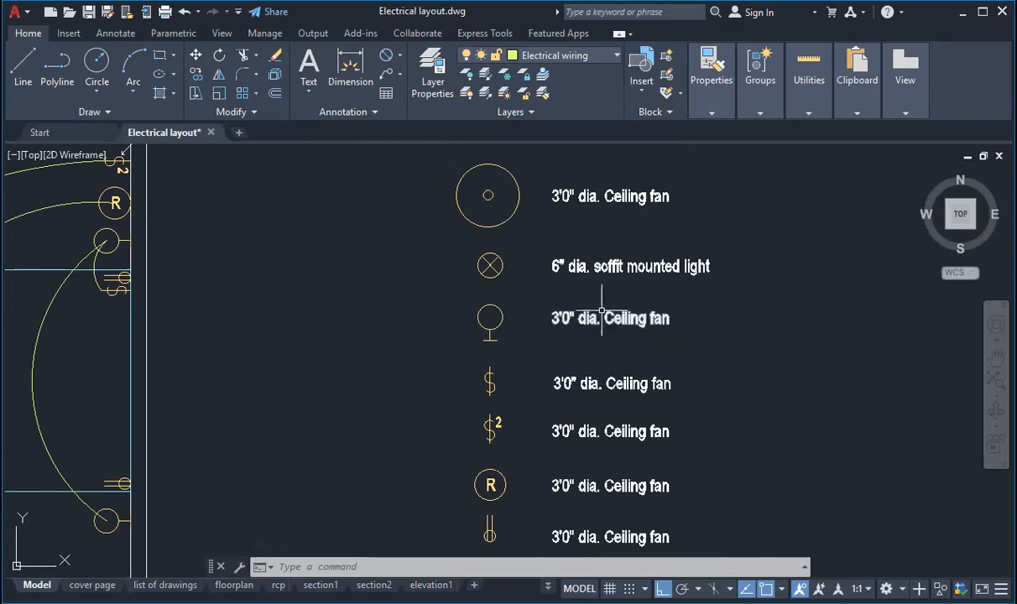
pyautogui.click(624, 318)
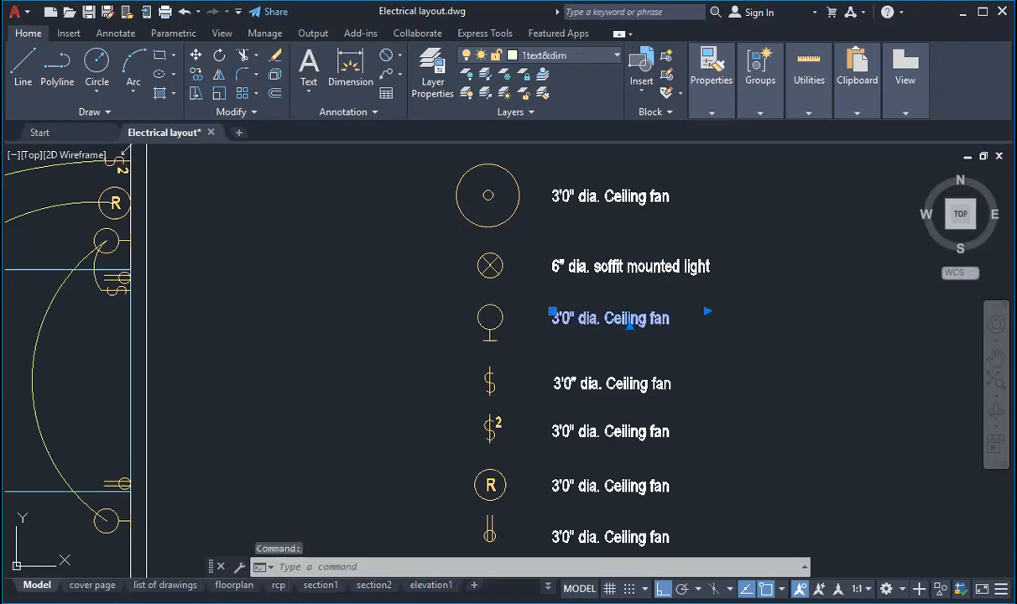
pyautogui.doubleClick(624, 318)
pyautogui.moveTo(575, 319); pyautogui.dragTo(538, 323)
pyautogui.write('6" dia. ')
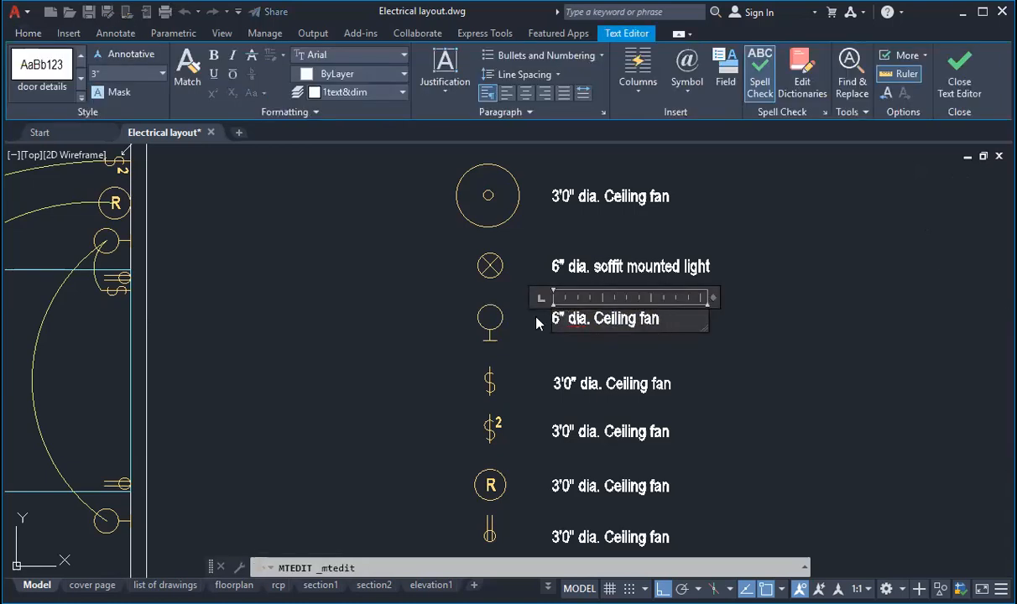
pyautogui.write('Wall ')
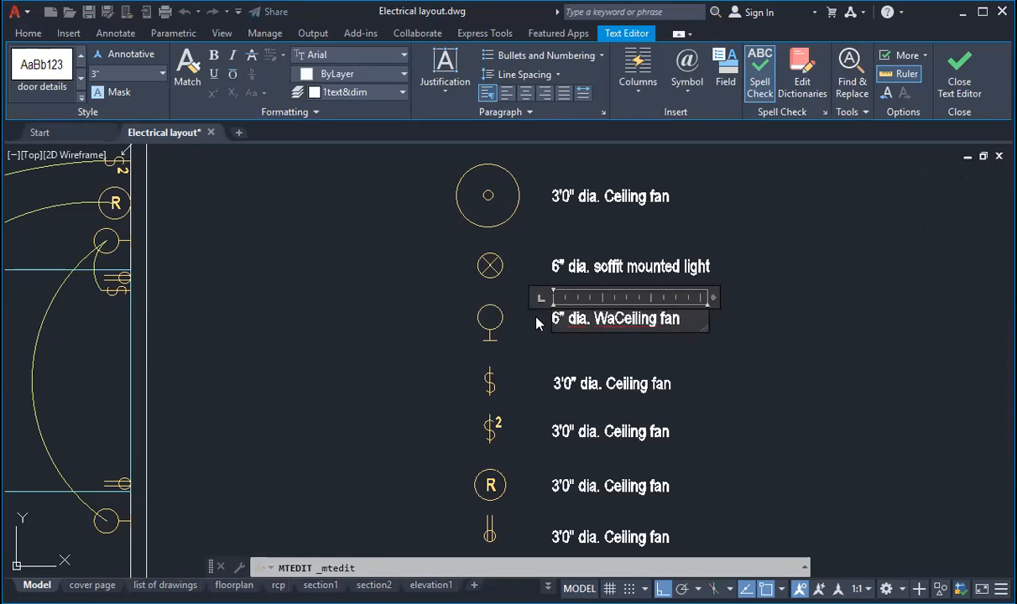
pyautogui.write('moun')
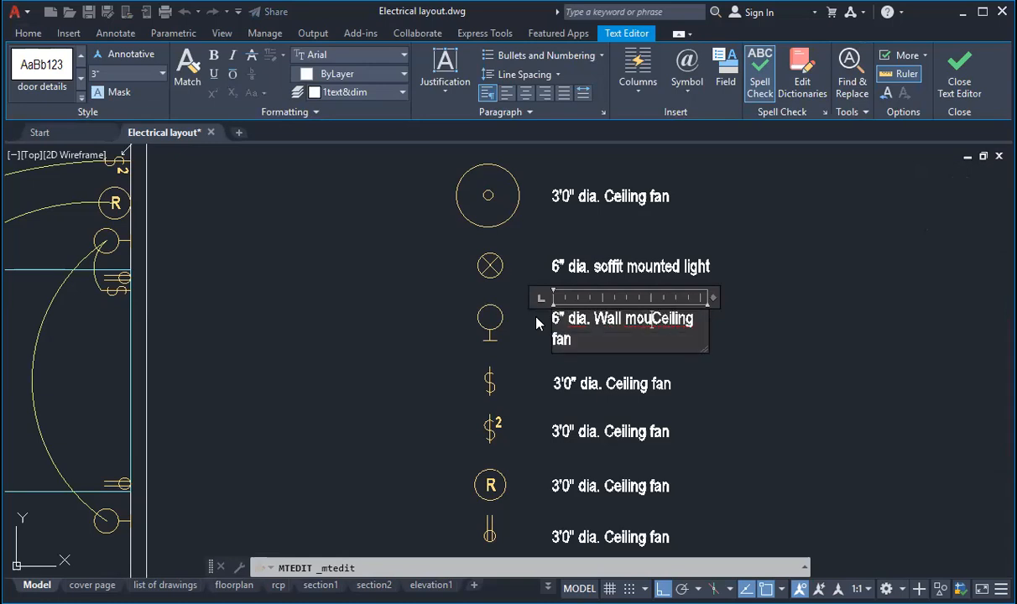
pyautogui.write('ted')
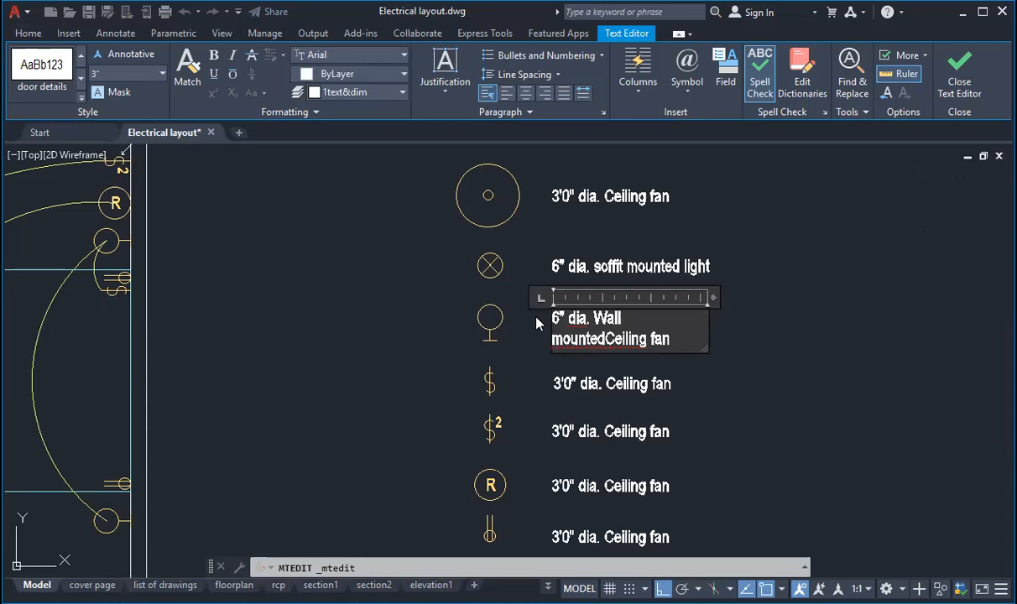
pyautogui.write(' l')
pyautogui.write('ight')
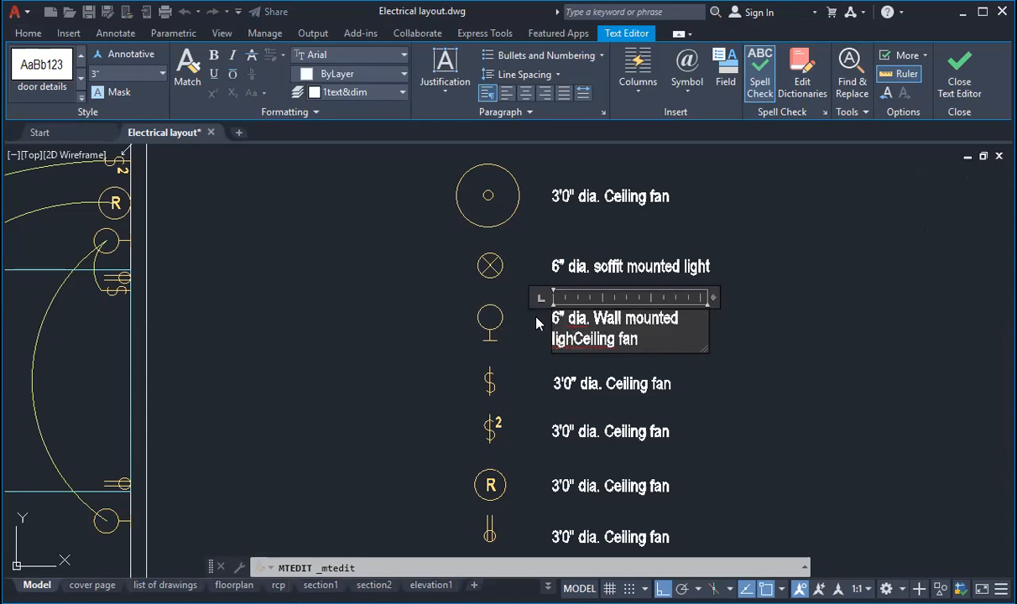
# Remove the leftover Ceiling fan wording from the wall light label and widen its text frame to fit one line.
pyautogui.press('Delete')
pyautogui.press('Delete')
pyautogui.press('Delete')
pyautogui.press('Delete')
pyautogui.press('Delete')
pyautogui.press('Delete')
pyautogui.press('Delete')
pyautogui.press('Delete')
pyautogui.press('Delete')
pyautogui.press('Delete')
pyautogui.press('Delete')
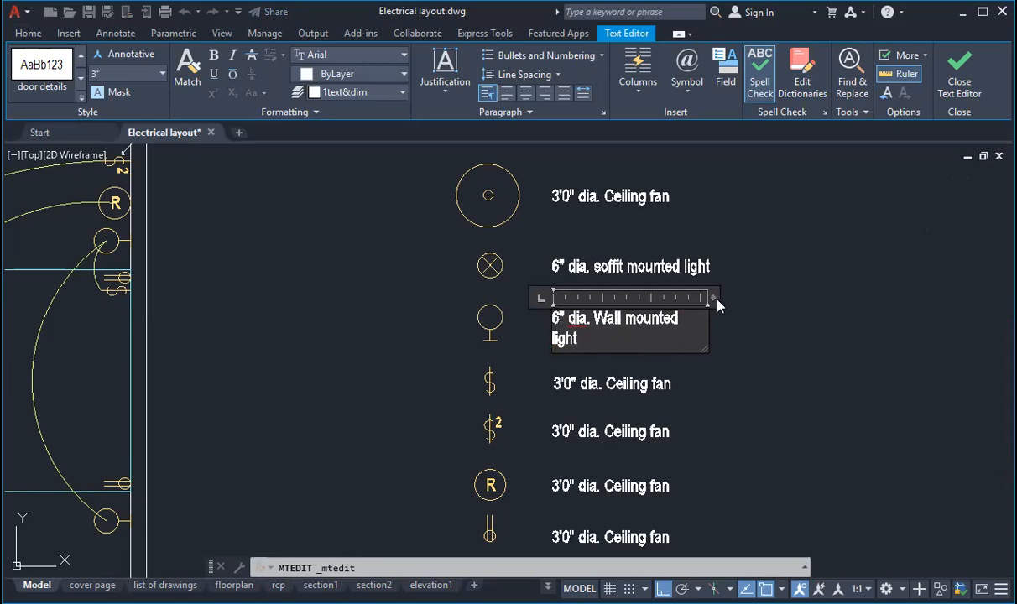
pyautogui.moveTo(713, 297); pyautogui.dragTo(730, 298)
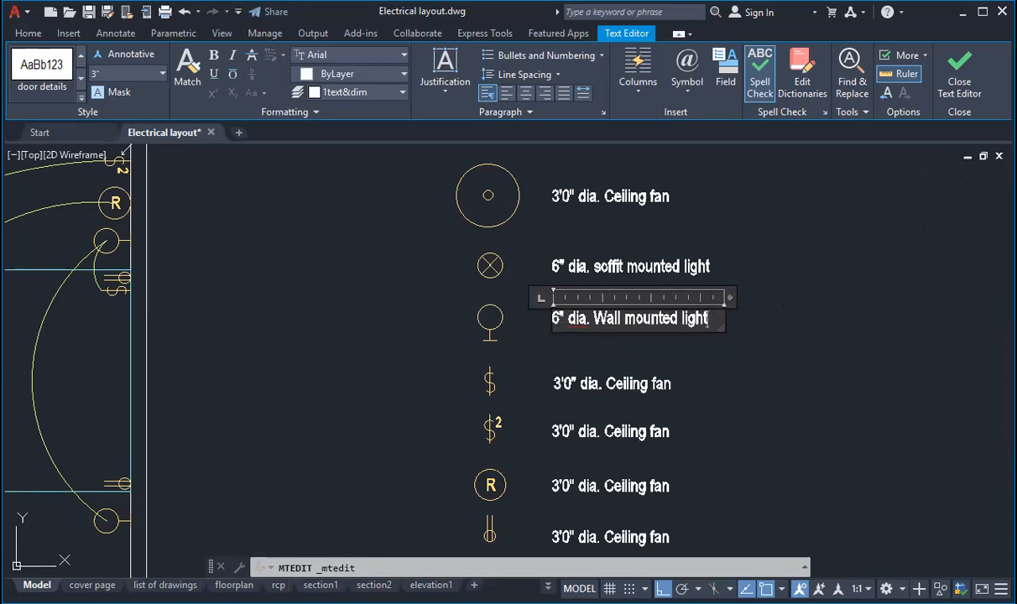
pyautogui.click(776, 299)
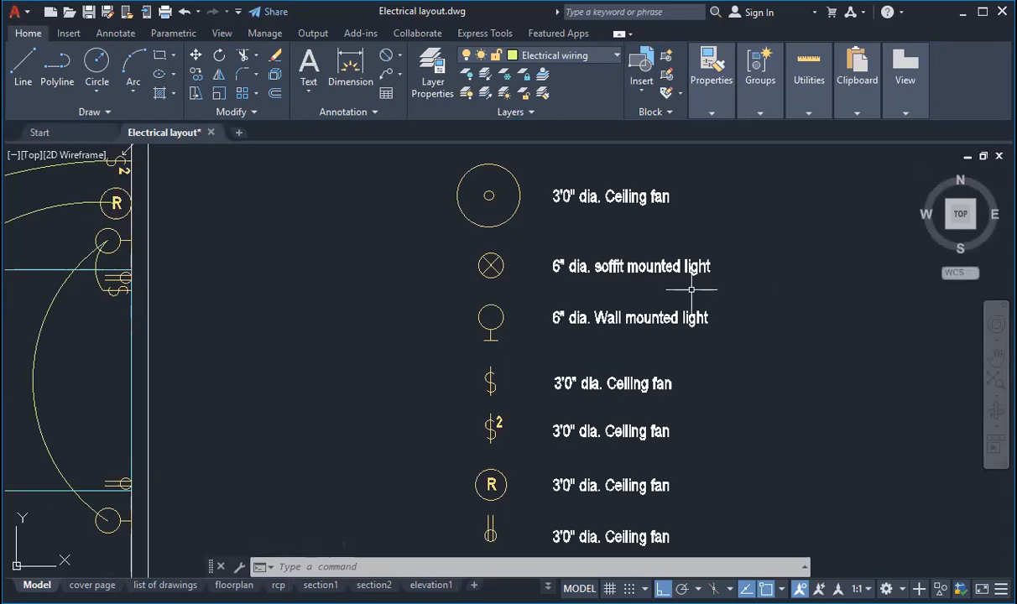
# Replace the label beside the plain $ symbol with One way switch and finish editing it.
pyautogui.moveTo(714, 390)
pyautogui.mouseDown(button='middle')
pyautogui.moveTo(711, 339)
pyautogui.moveTo(705, 363)
pyautogui.mouseUp(button='middle')
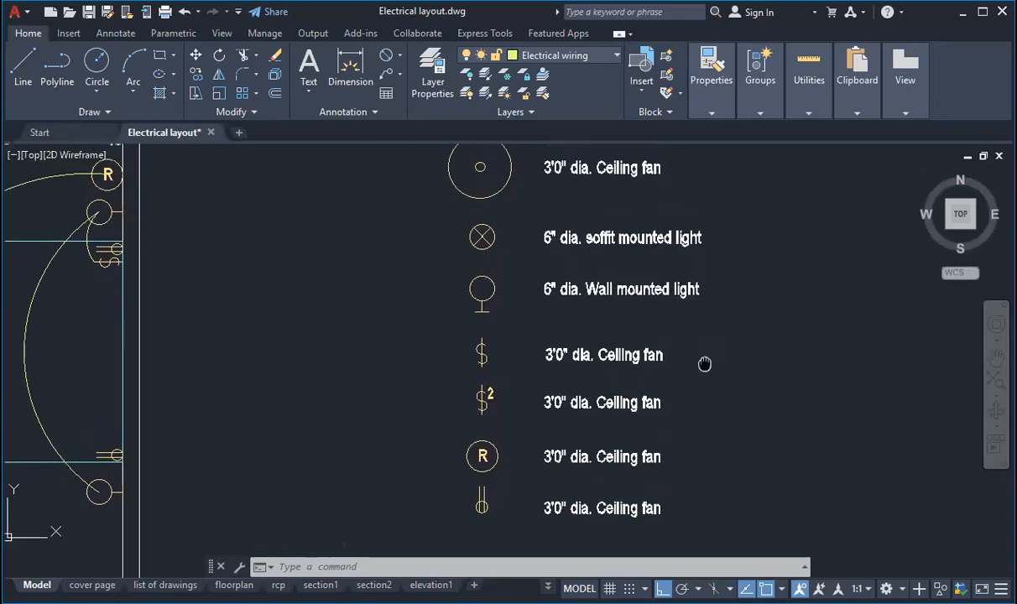
pyautogui.click(578, 353)
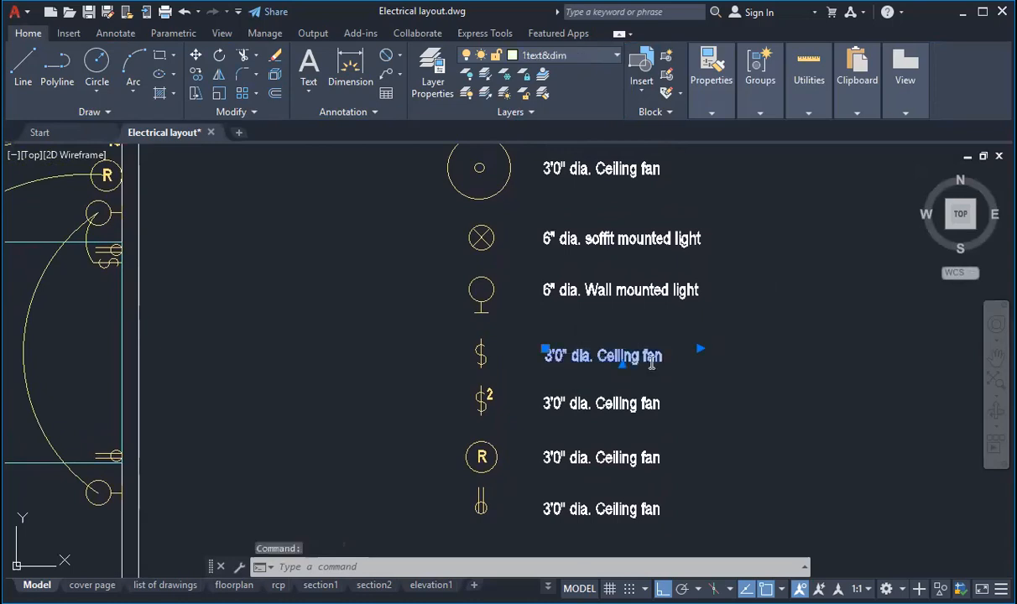
pyautogui.doubleClick(622, 356)
pyautogui.write('O')
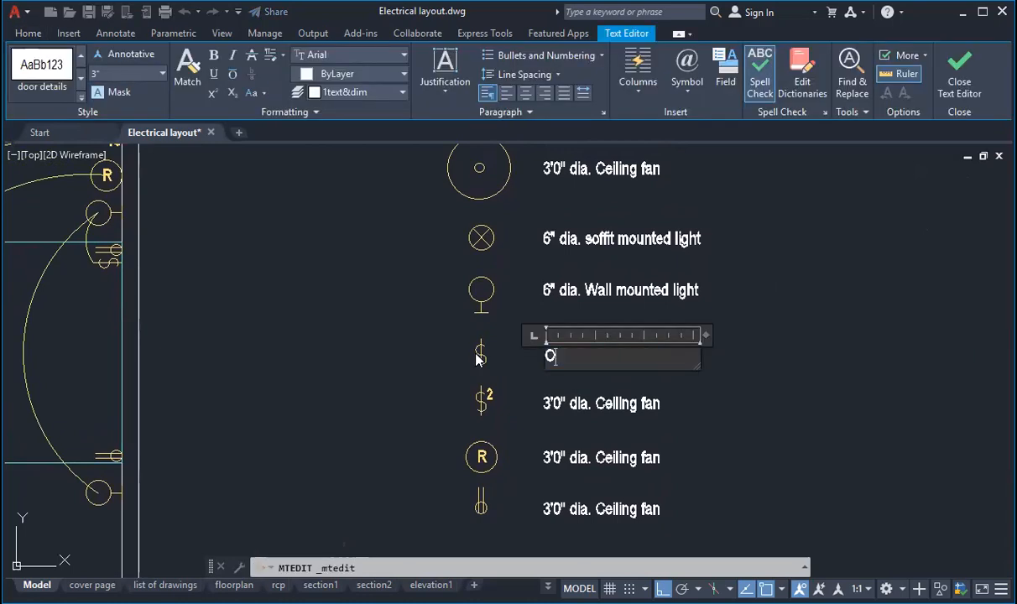
pyautogui.write('ne way switch')
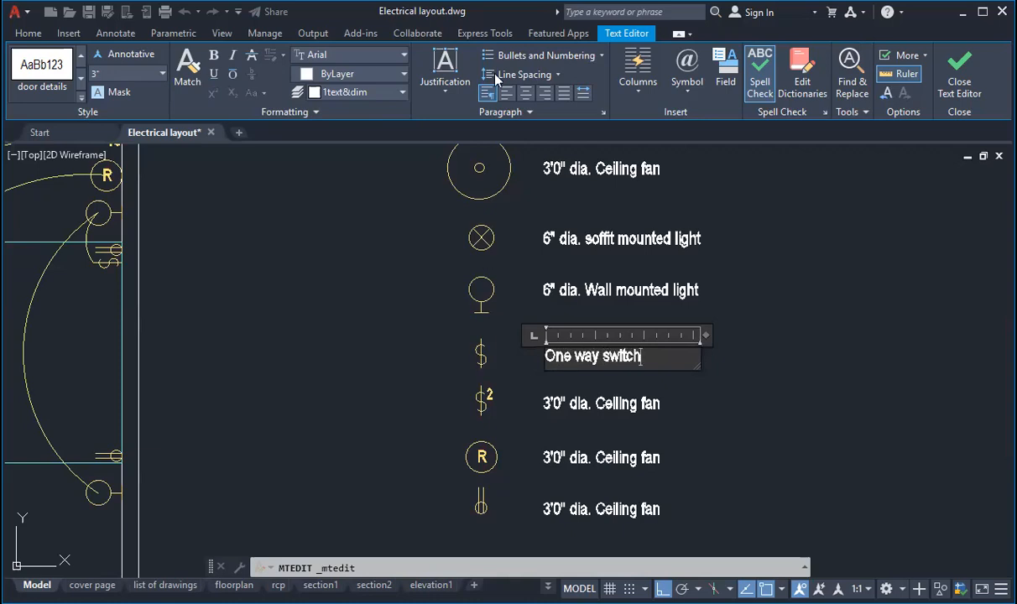
pyautogui.click(635, 401)
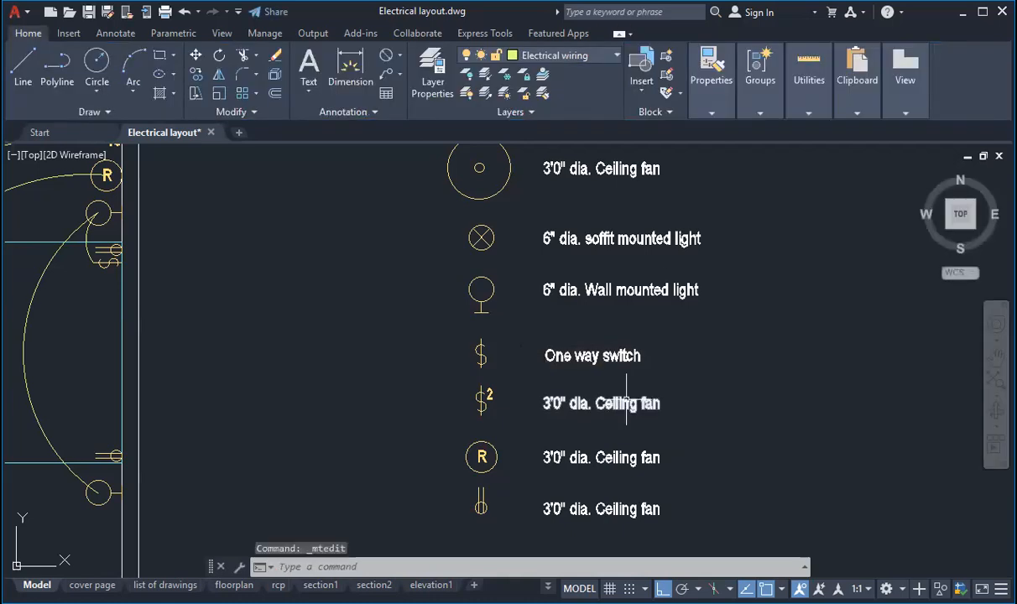
# Replace the label beside the $ symbol with a superscript 2 with Two way switch, keeping it to one line.
pyautogui.doubleClick(627, 403)
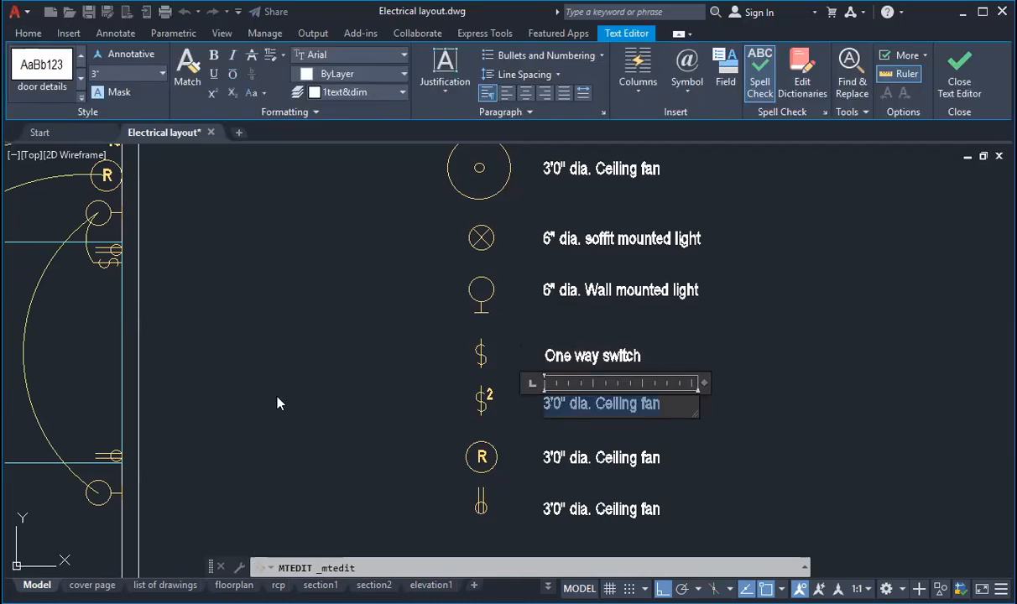
pyautogui.write('Two wa')
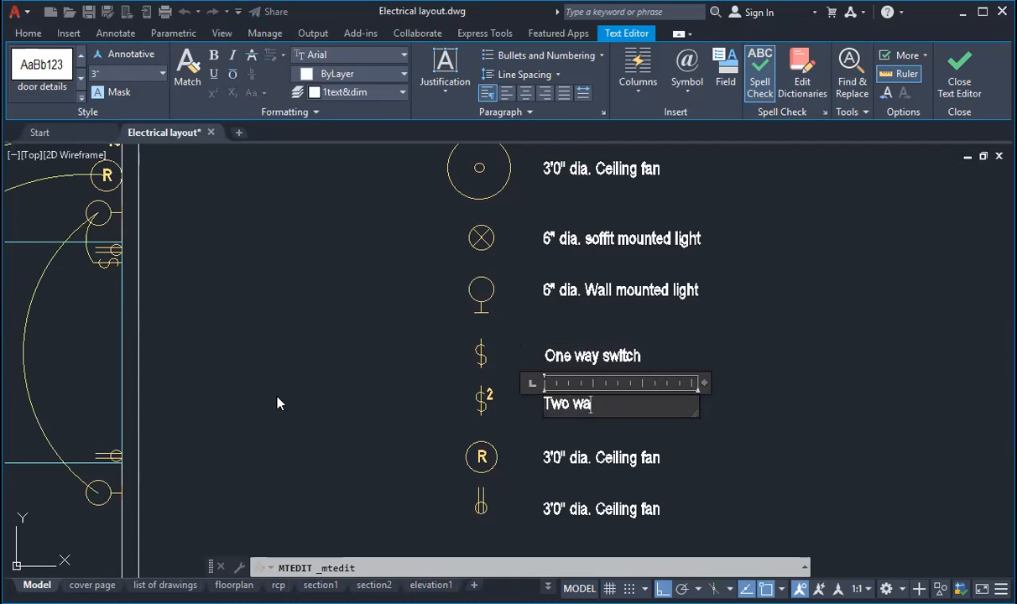
pyautogui.write('y switch')
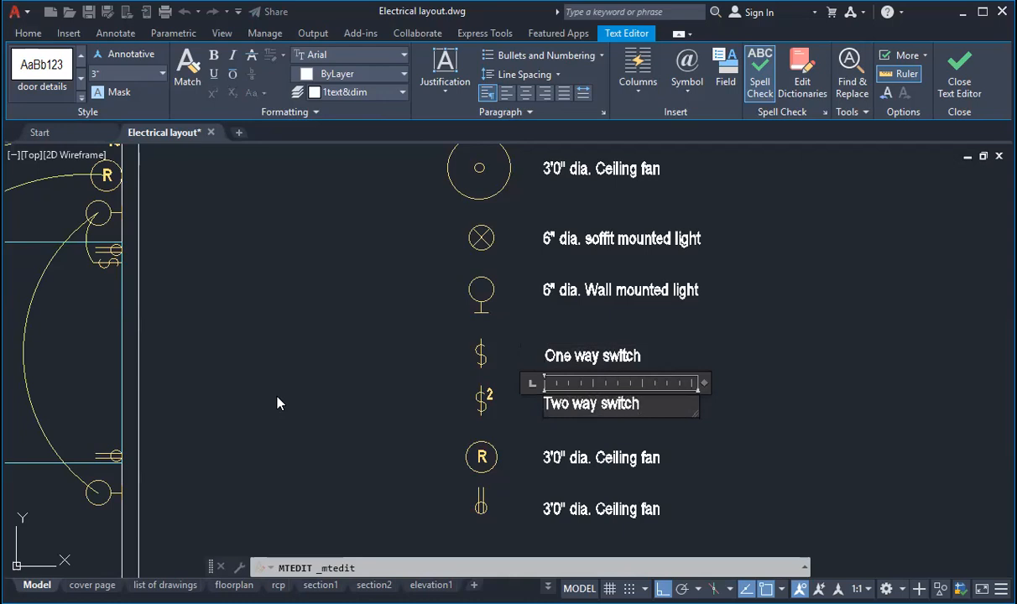
pyautogui.press('Return')
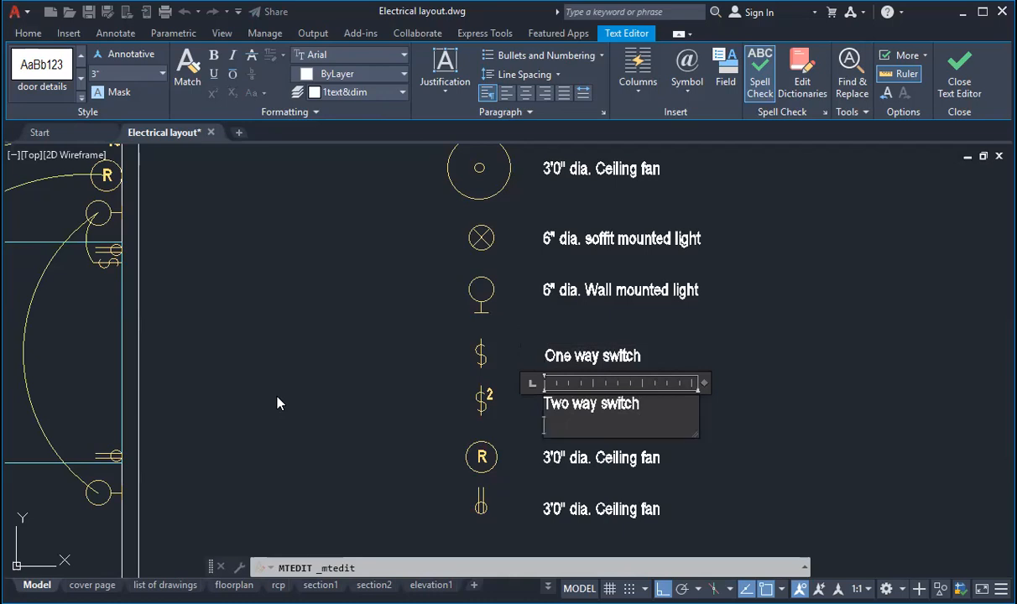
pyautogui.press('BackSpace')
pyautogui.click(685, 298)
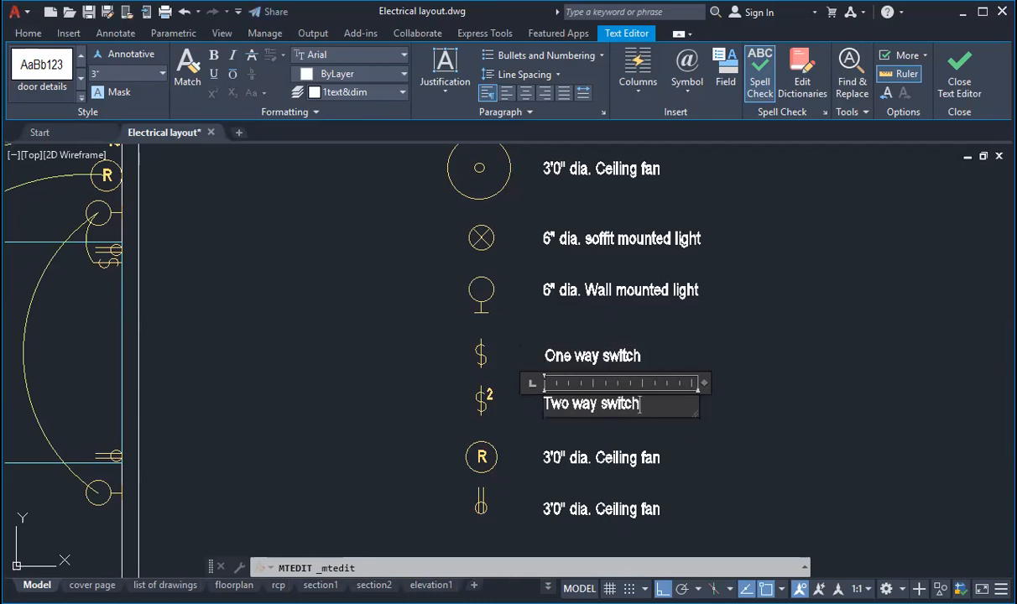
# Replace the label beside the circled R symbol with Fan regulator and finish editing it.
pyautogui.scroll(-2, 685, 299)
pyautogui.scroll(2, 663, 364)
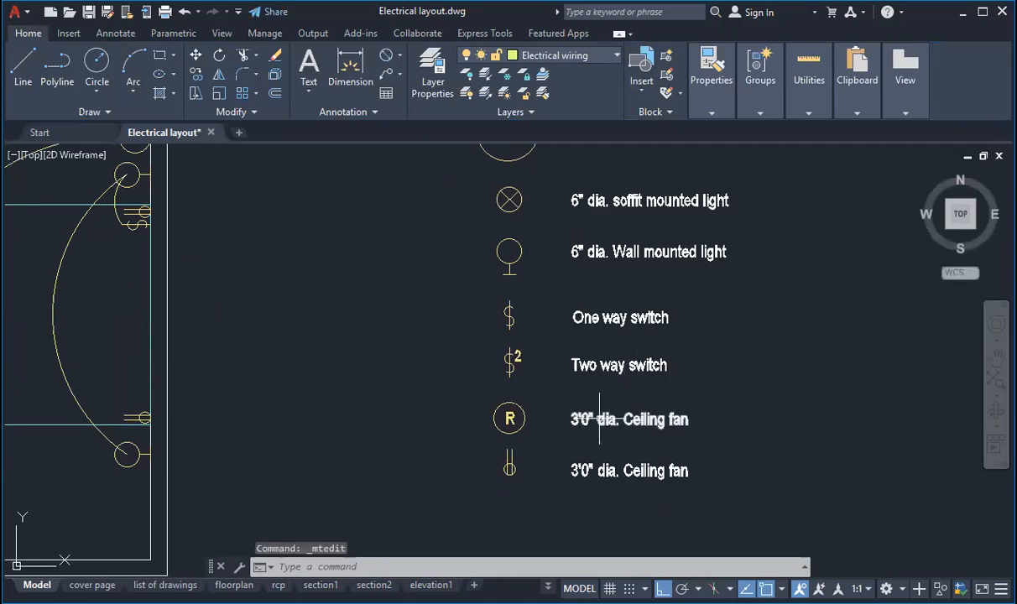
pyautogui.doubleClick(629, 420)
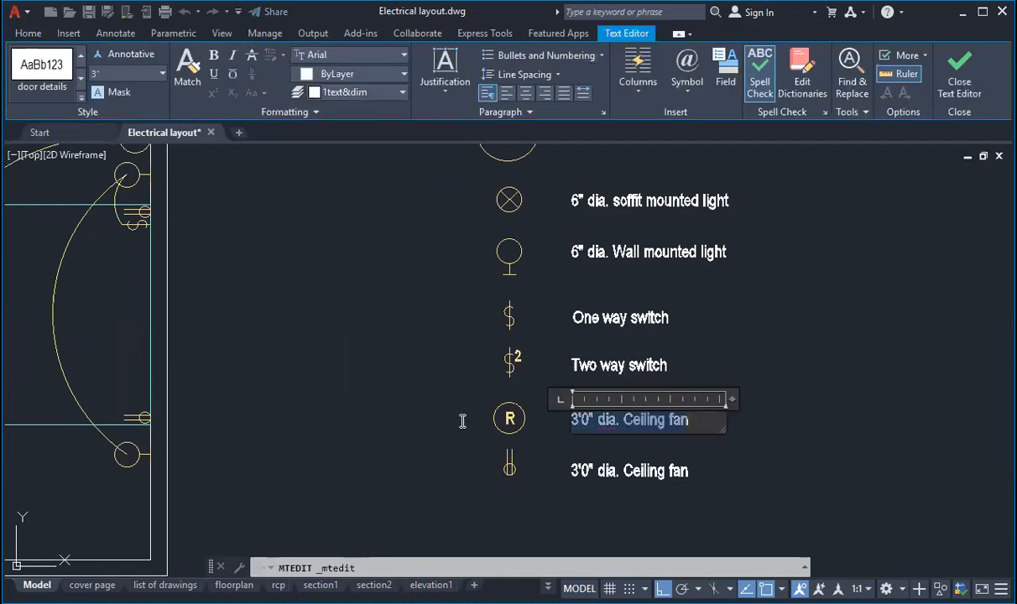
pyautogui.write('Fan')
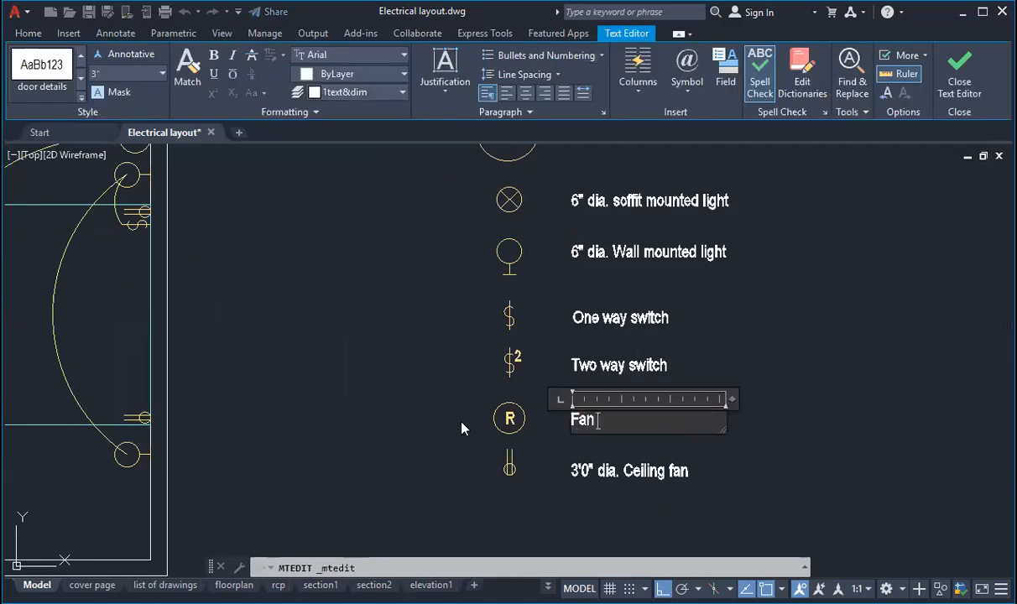
pyautogui.write(' regulator')
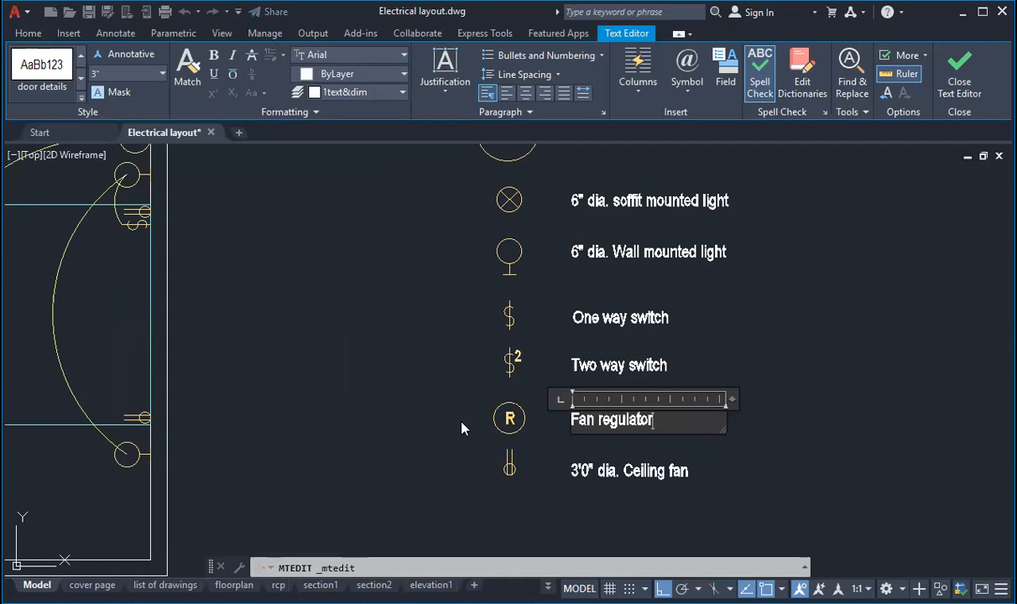
pyautogui.click(739, 424)
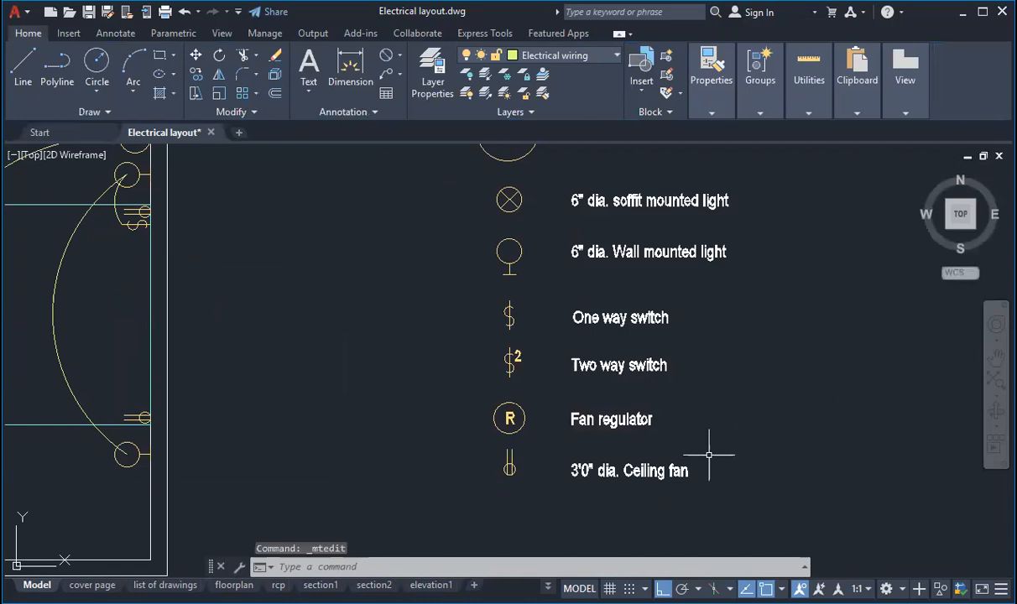
# Replace the label beside the circle with two parallel lines with Power socket outlet and finish editing it.
pyautogui.doubleClick(574, 470)
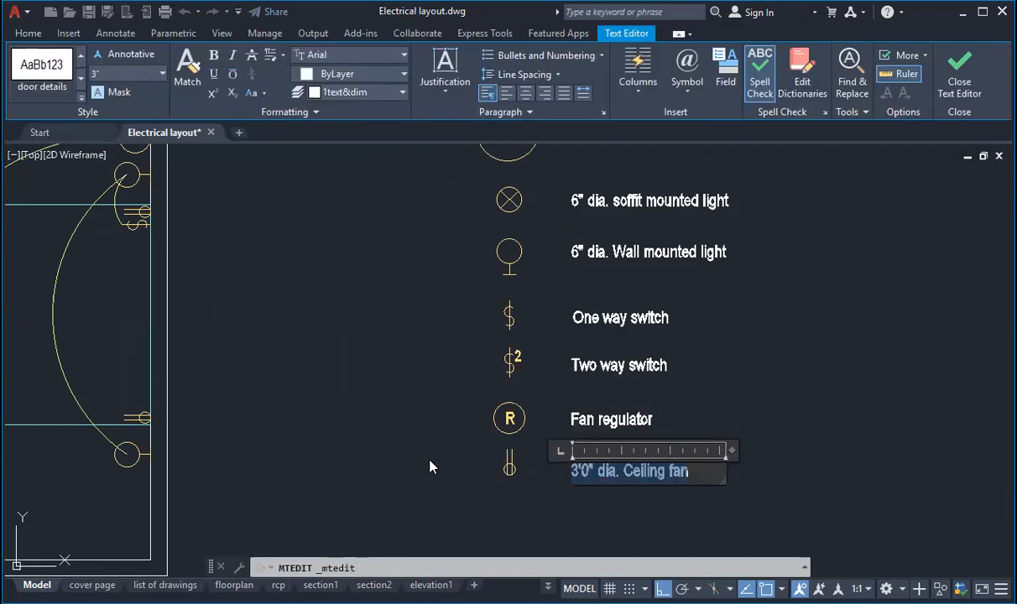
pyautogui.write('Pow')
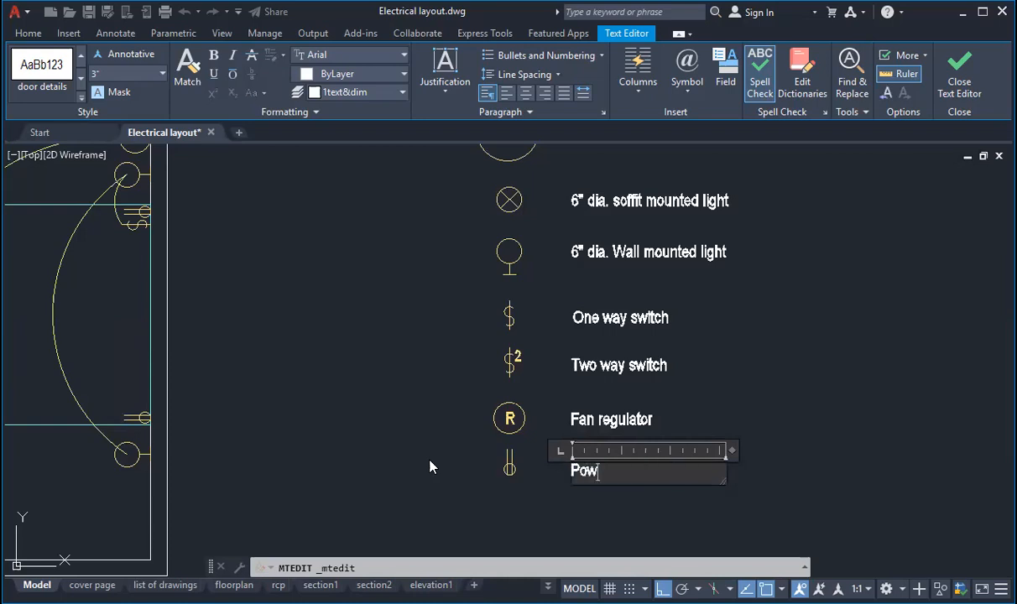
pyautogui.write('er socket outlet')
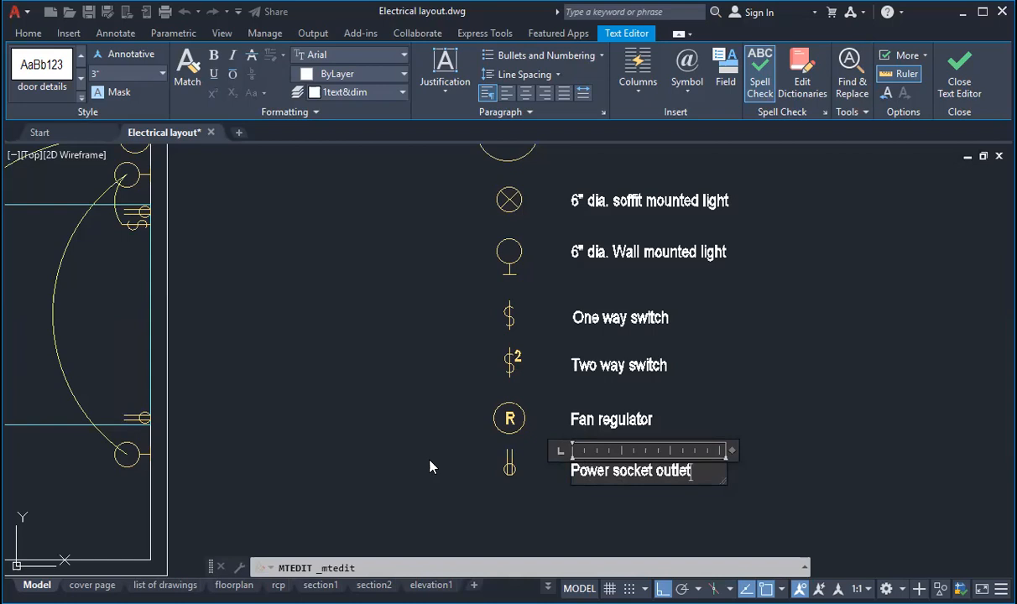
pyautogui.click(860, 479)
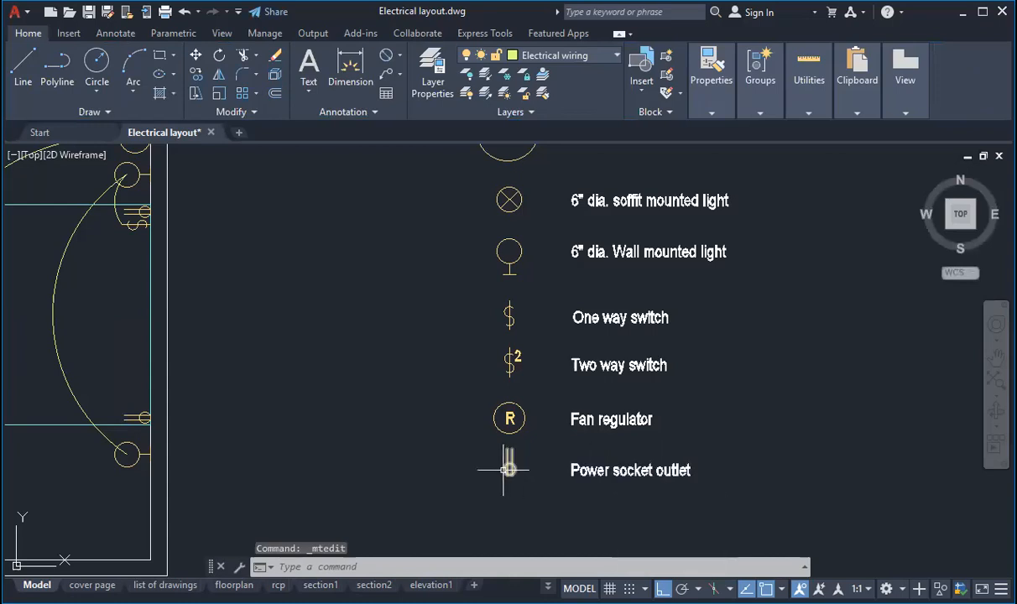
# Move the power socket symbol in the legend to adjust its alignment, and save the drawing.
pyautogui.scroll(4, 509, 469)
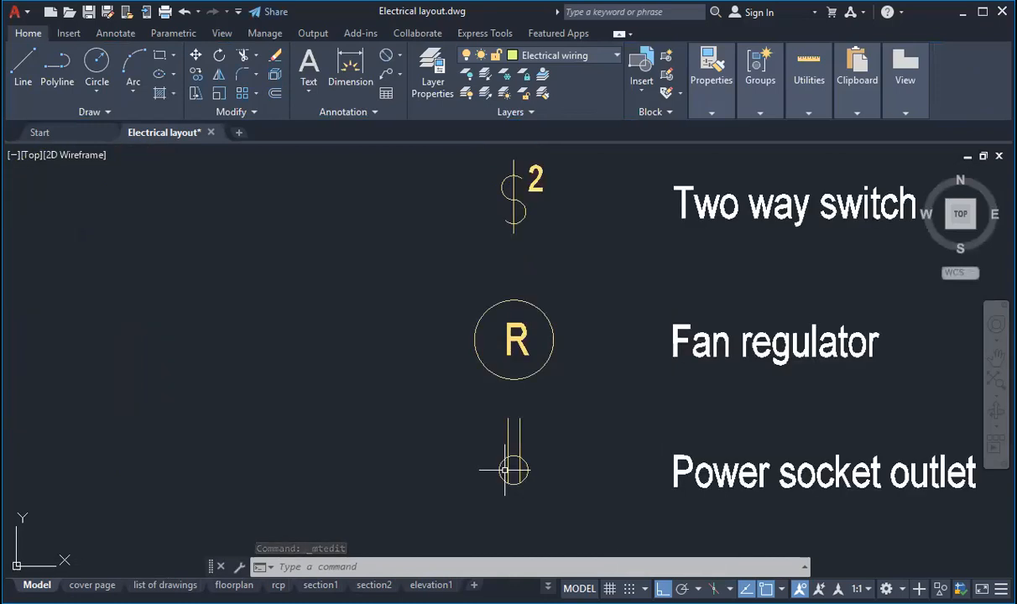
pyautogui.click(502, 466)
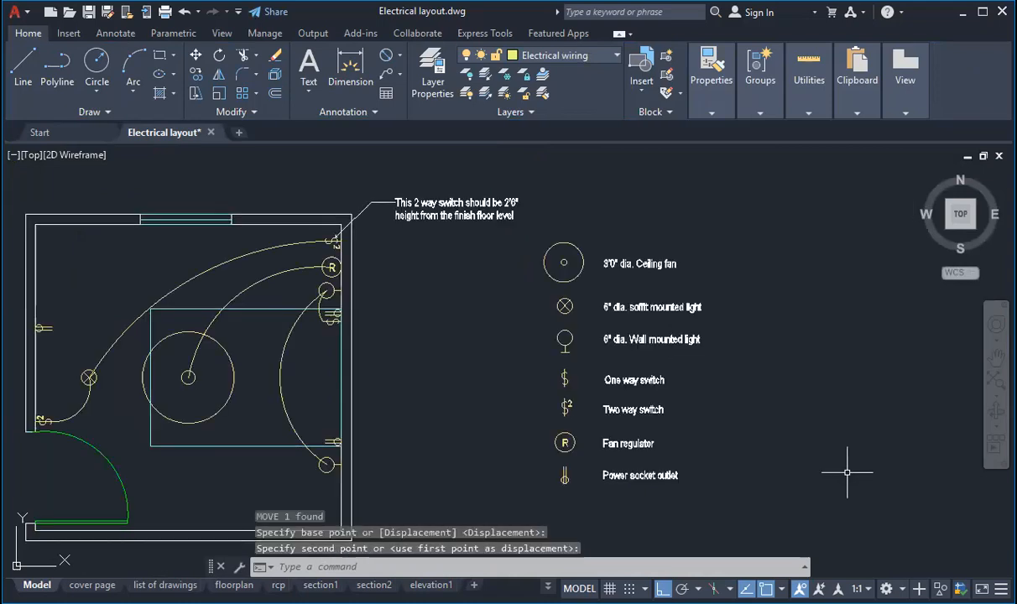
pyautogui.click(90, 13)
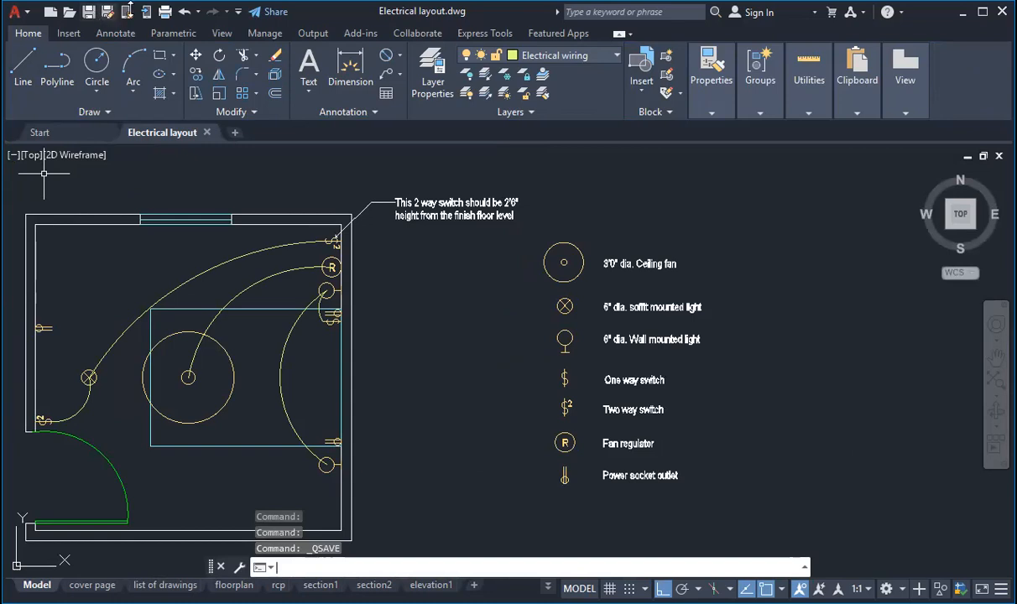
# Copy the ceiling fan label to above the legend's symbols and change the copy's wording to Key.
pyautogui.click(645, 263)
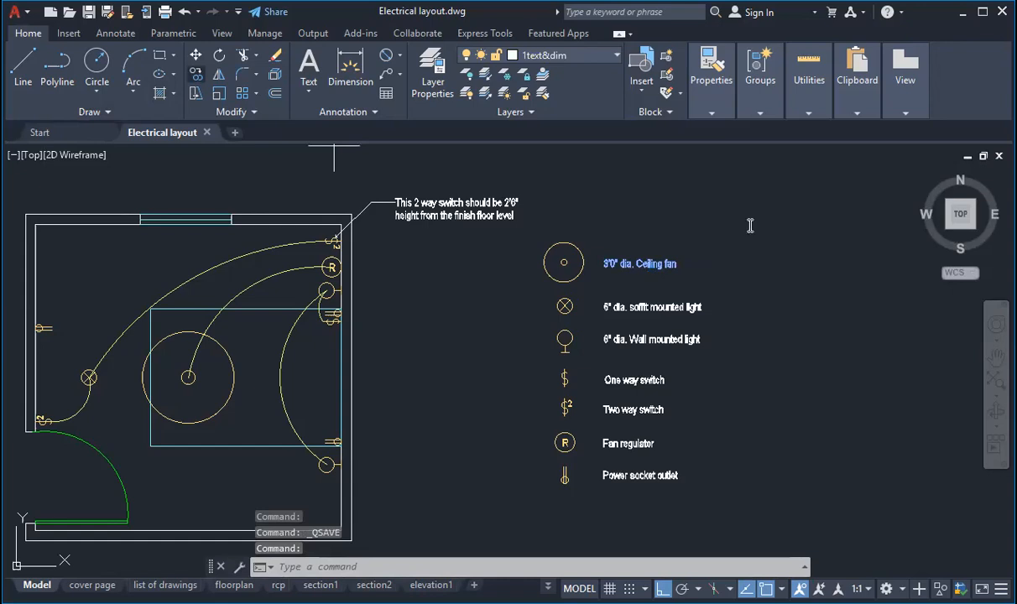
pyautogui.moveTo(749, 225); pyautogui.dragTo(123, 224)
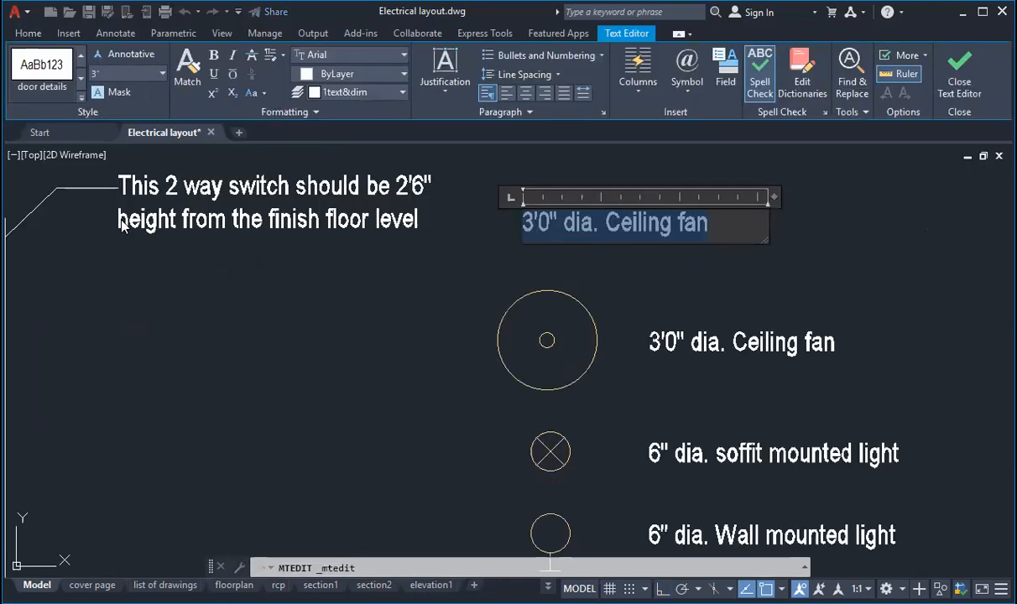
pyautogui.write('Key')
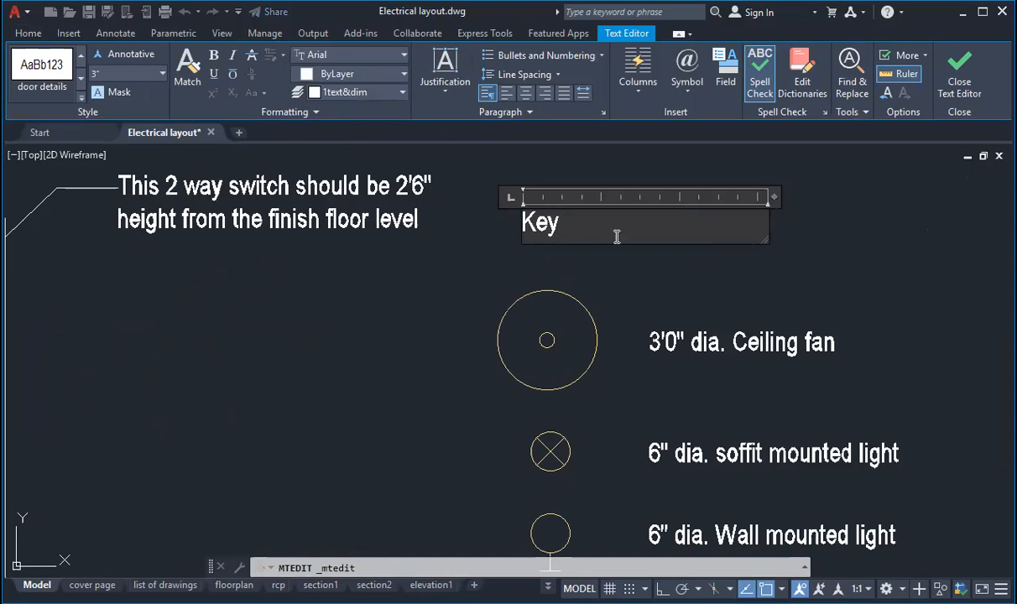
# Underline the Key title and move it so it sits centred above the ceiling fan symbol.
pyautogui.moveTo(616, 236); pyautogui.dragTo(168, 205)
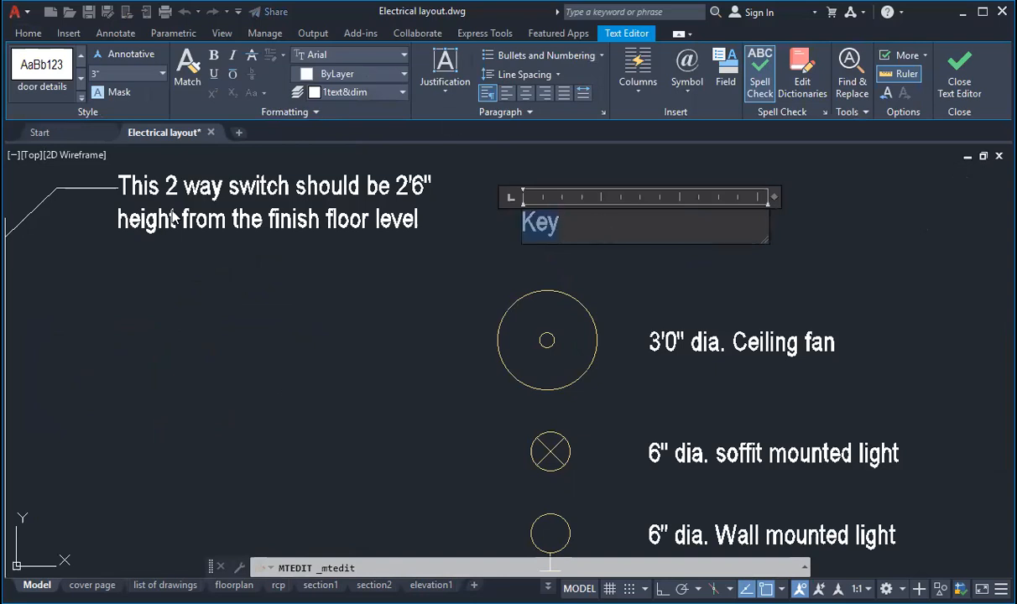
pyautogui.click(214, 74)
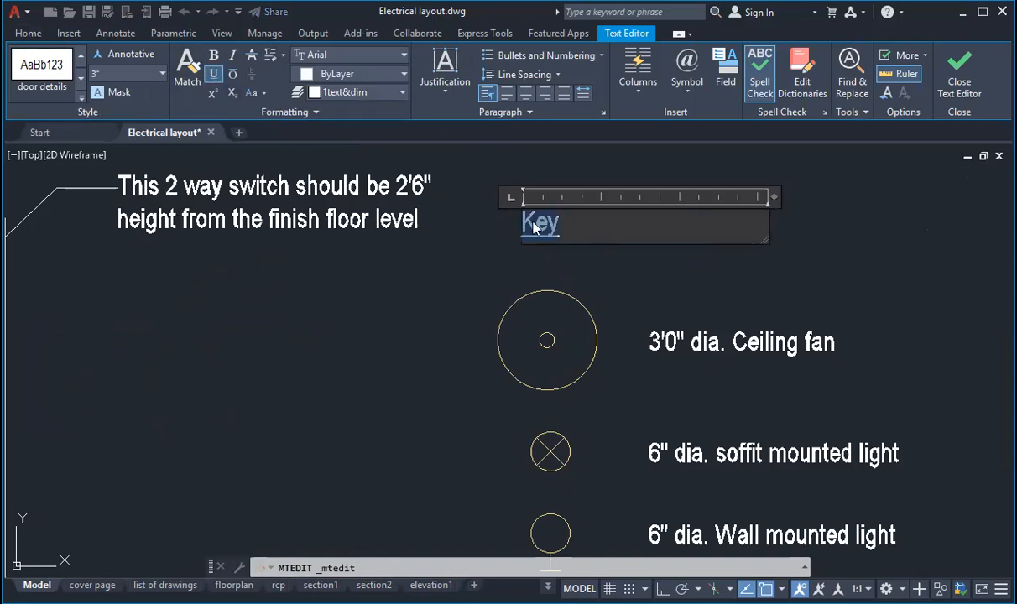
pyautogui.click(487, 254)
pyautogui.click(550, 235)
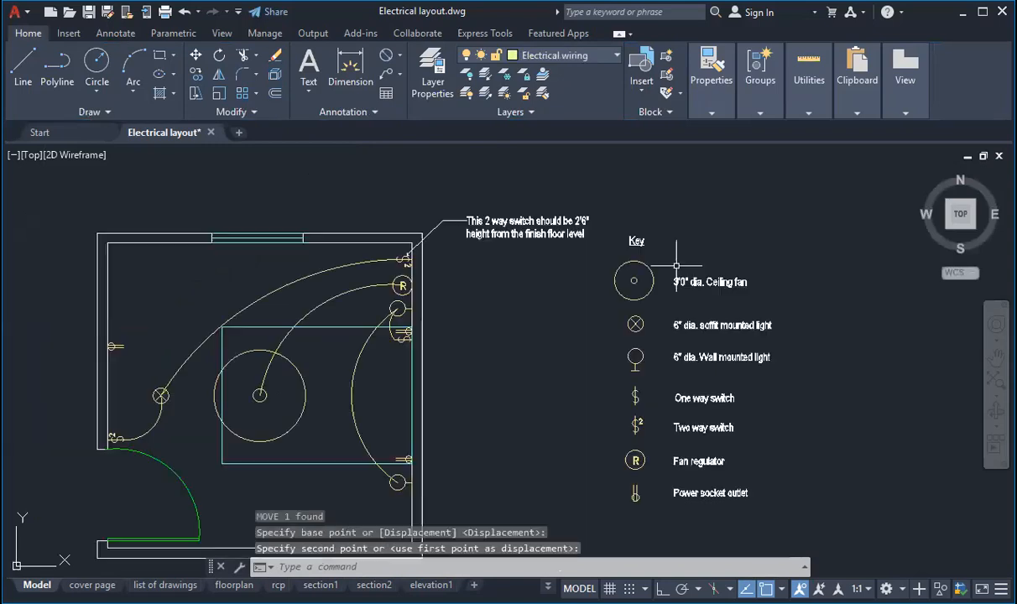
# Review the titled legend beside the room layout and save the drawing.
pyautogui.scroll(-2, 876, 359)
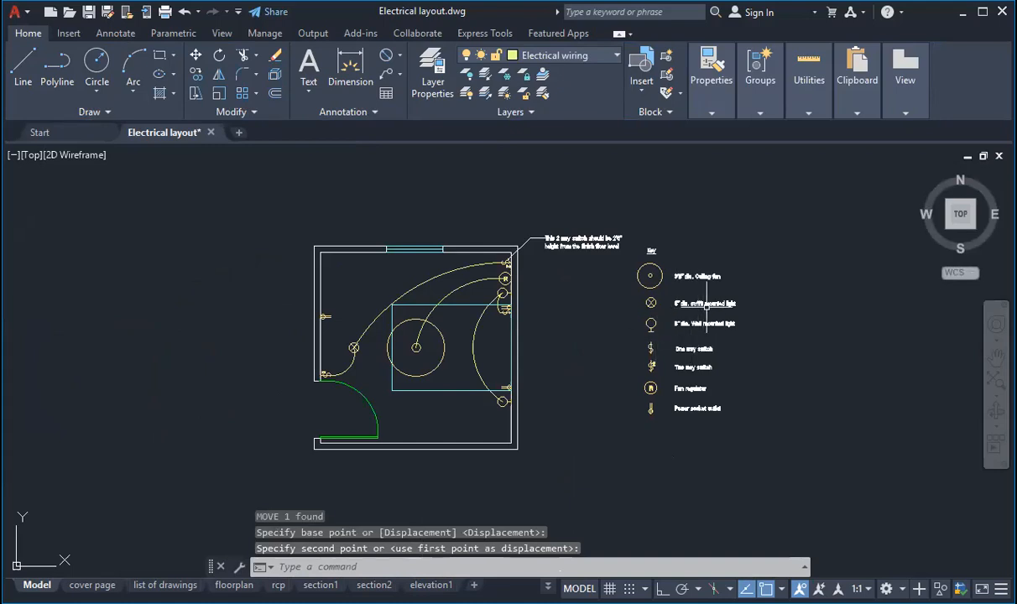
pyautogui.scroll(2, 875, 359)
pyautogui.scroll(2, 853, 360)
pyautogui.scroll(-2, 774, 358)
pyautogui.scroll(2, 772, 360)
pyautogui.moveTo(771, 360)
pyautogui.mouseDown(button='middle')
pyautogui.moveTo(765, 396)
pyautogui.moveTo(765, 386)
pyautogui.mouseUp(button='middle')
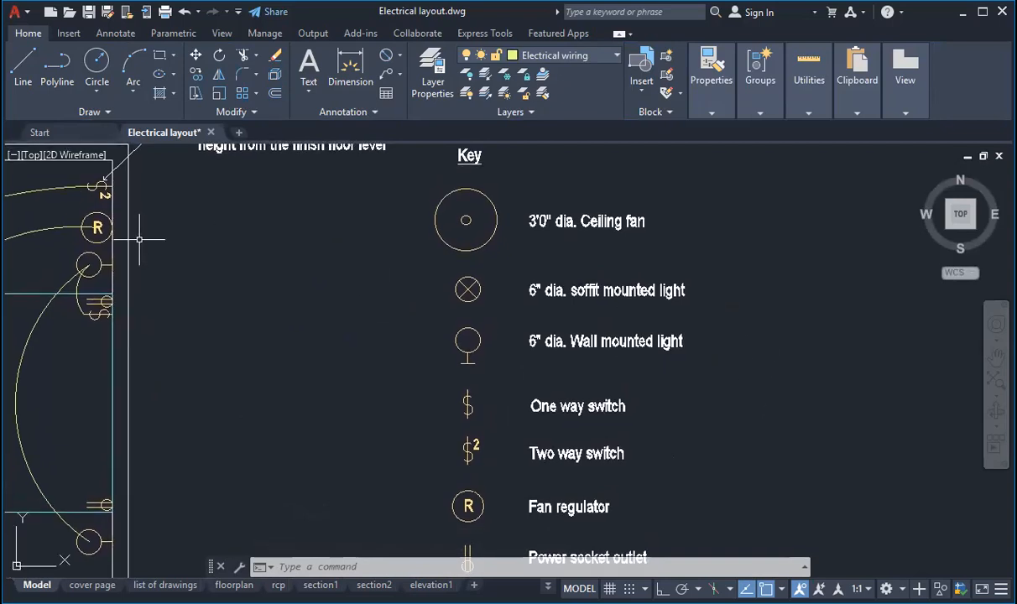
pyautogui.click(88, 11)
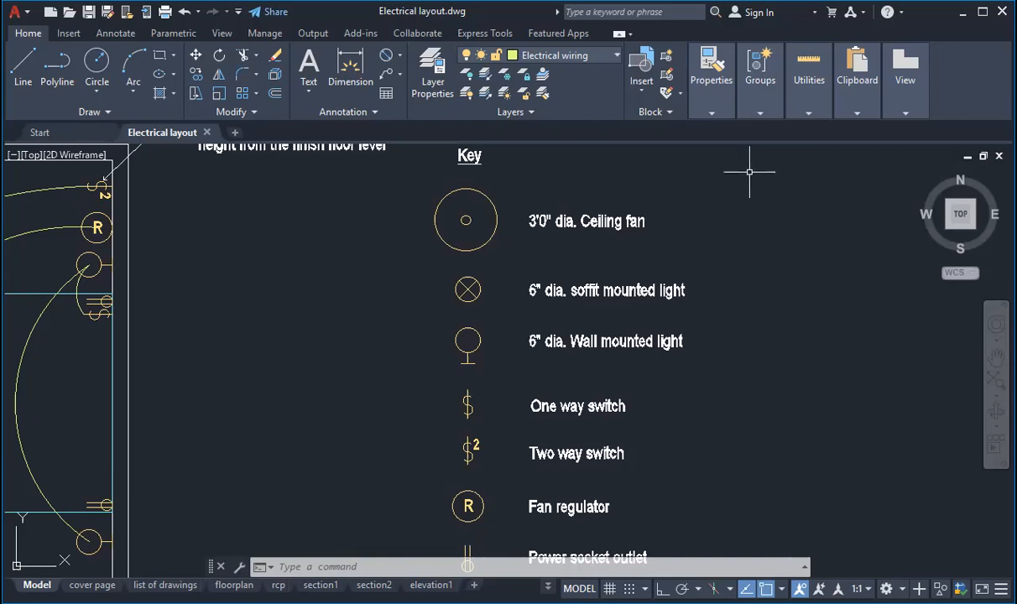
# Switch from model space to the list of drawings layout sheet.
pyautogui.scroll(-3, 524, 226)
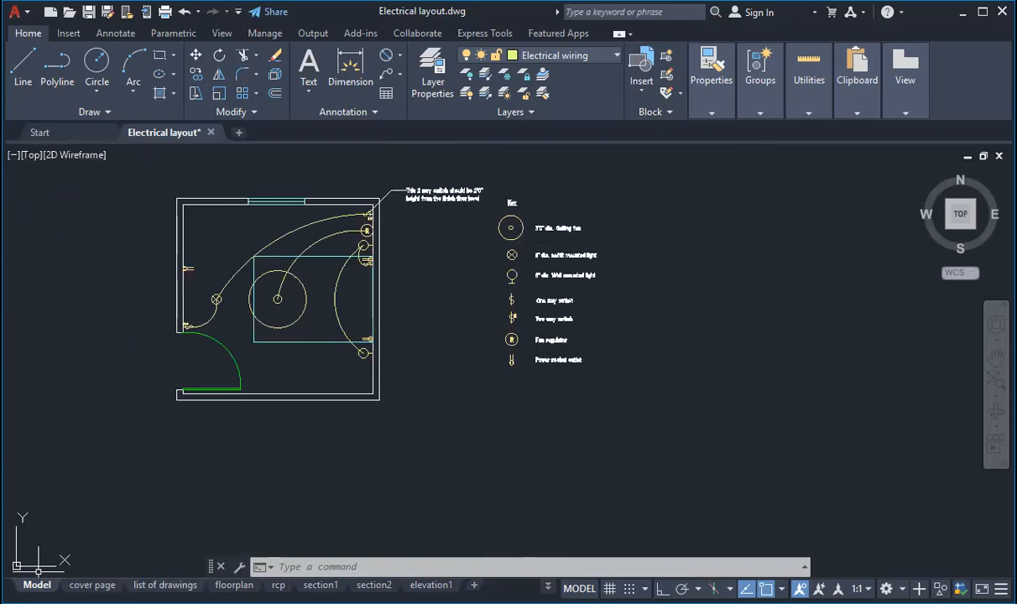
pyautogui.moveTo(90, 585)
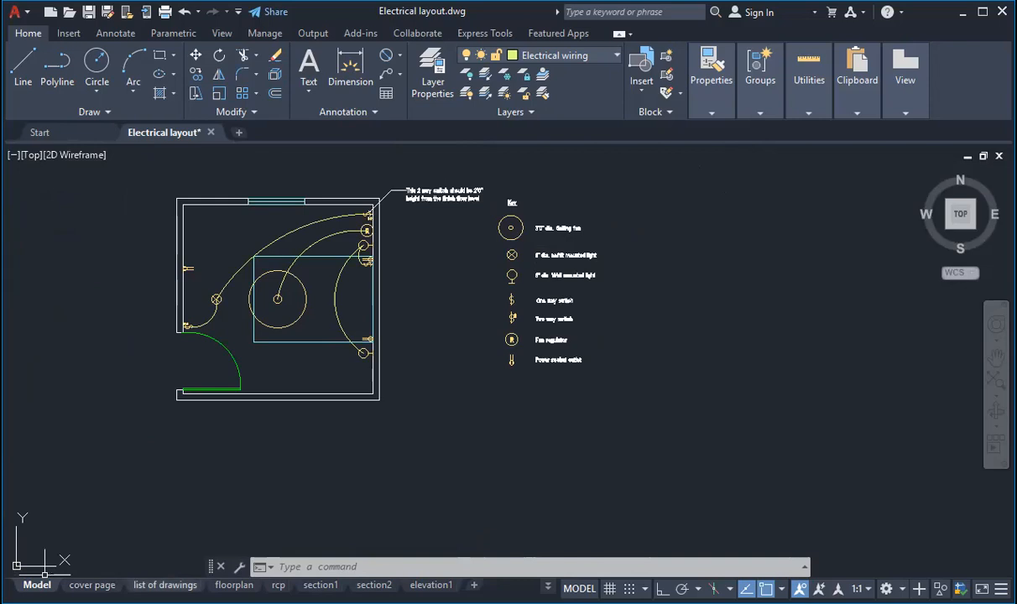
pyautogui.moveTo(163, 583)
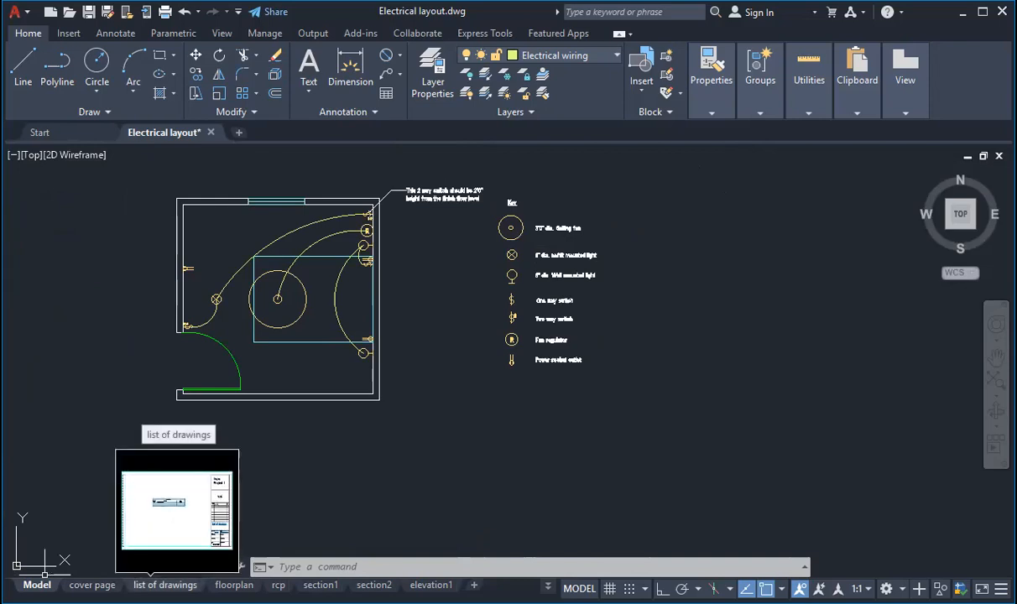
pyautogui.click(165, 585)
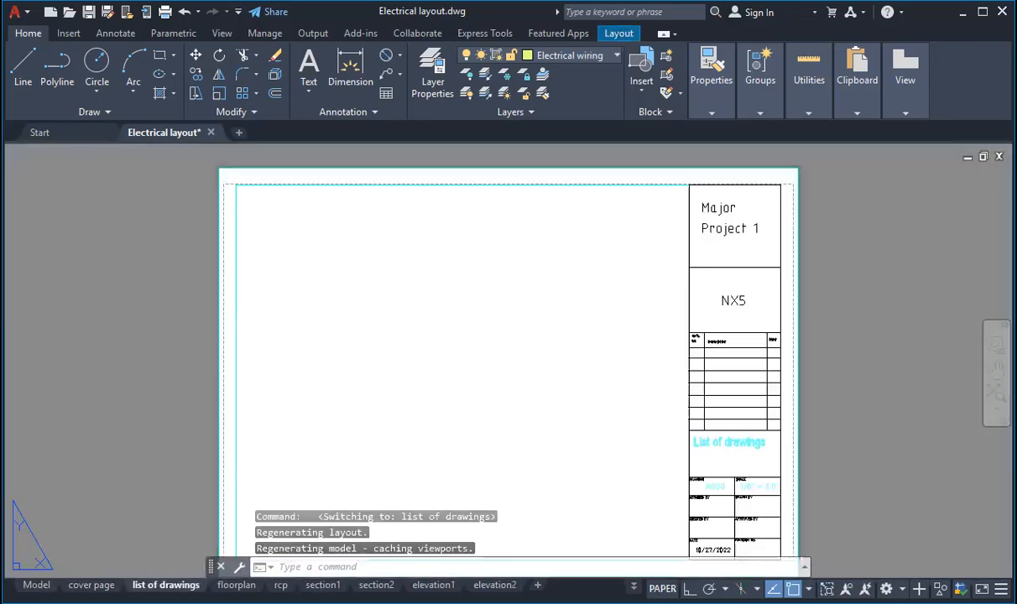
# Erase the existing empty viewport from the list of drawings sheet after checking its contents.
pyautogui.scroll(-2, 382, 325)
pyautogui.scroll(1, 397, 452)
pyautogui.scroll(-1, 396, 456)
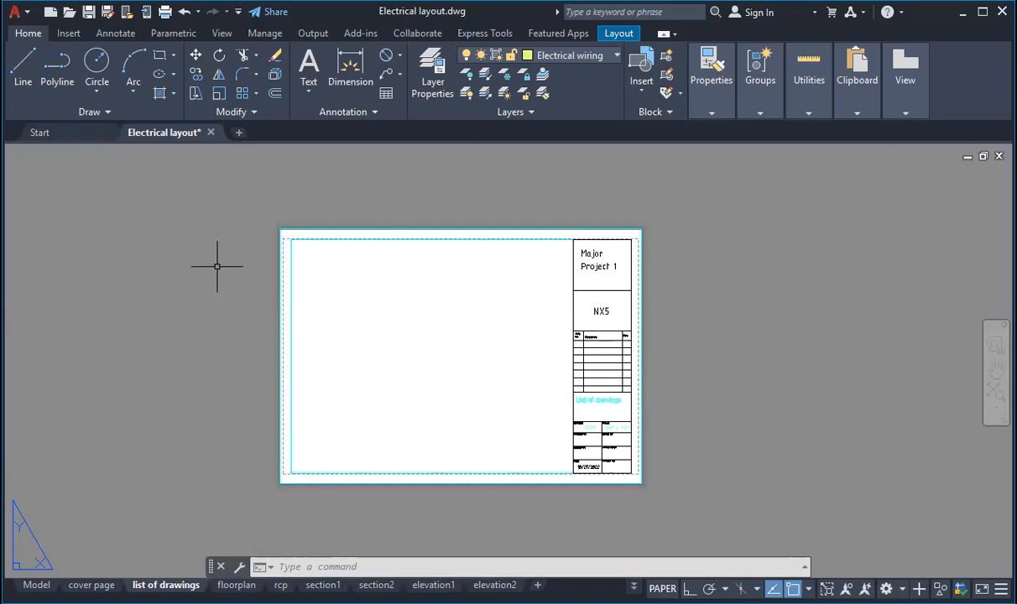
pyautogui.click(291, 252)
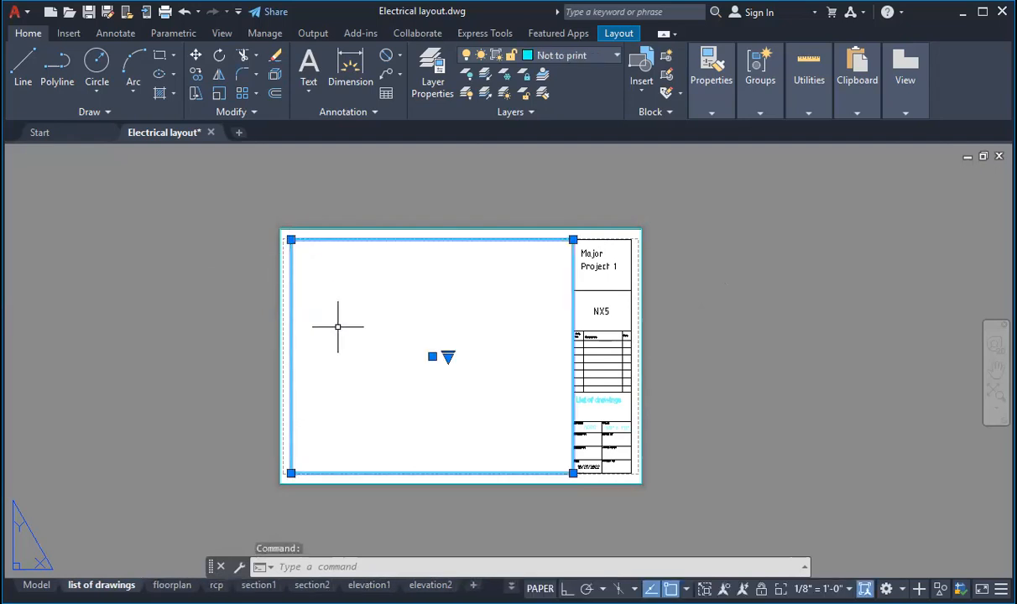
pyautogui.click(475, 342)
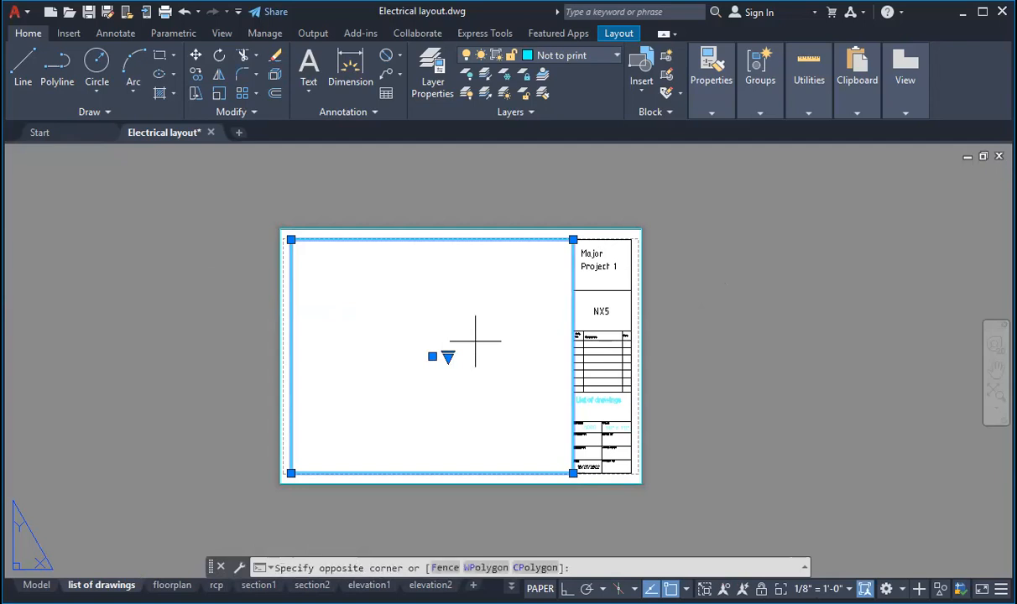
pyautogui.doubleClick(476, 342)
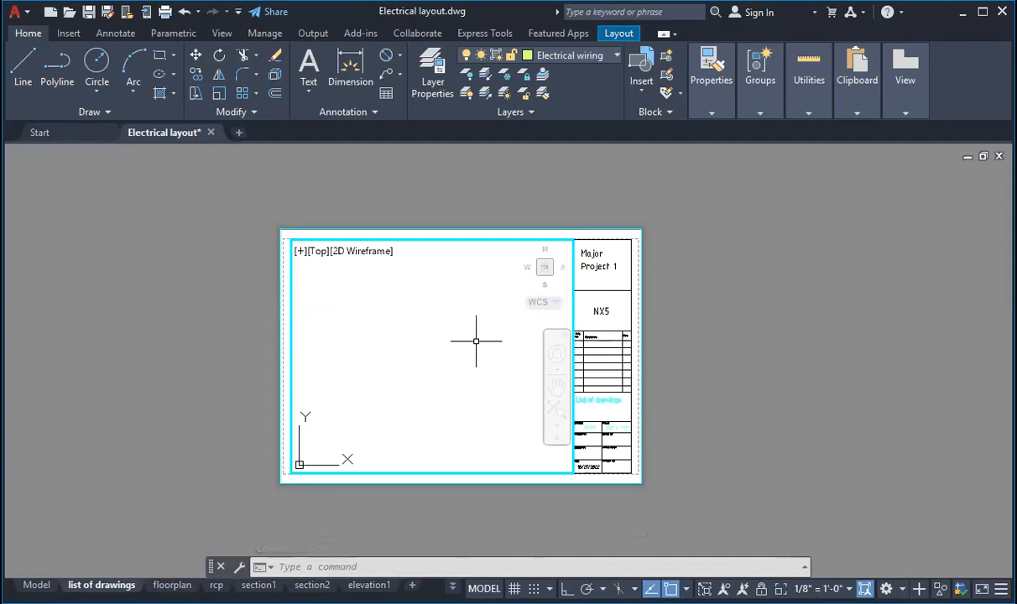
pyautogui.doubleClick(421, 189)
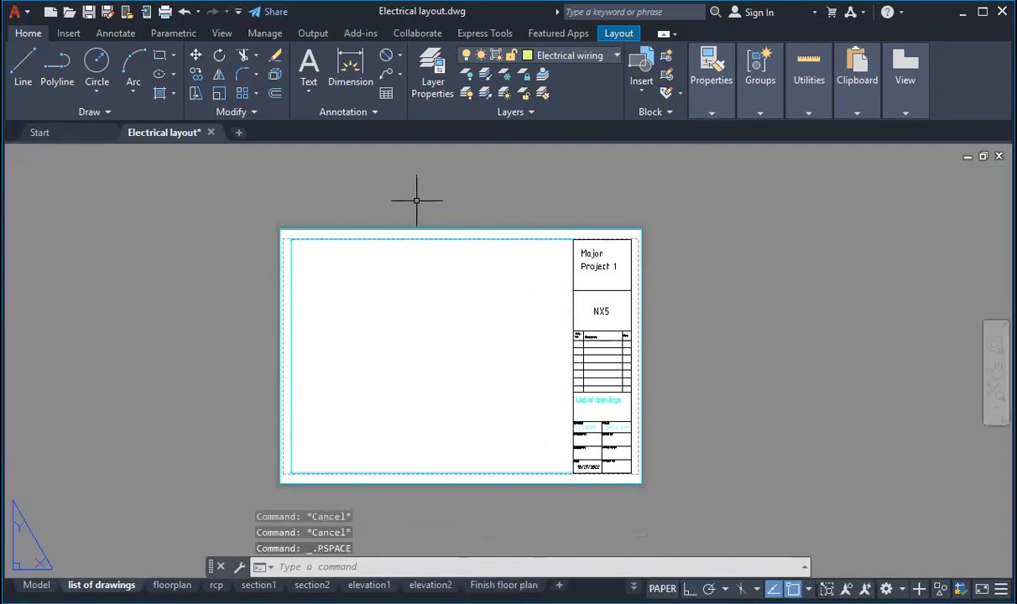
pyautogui.click(289, 250)
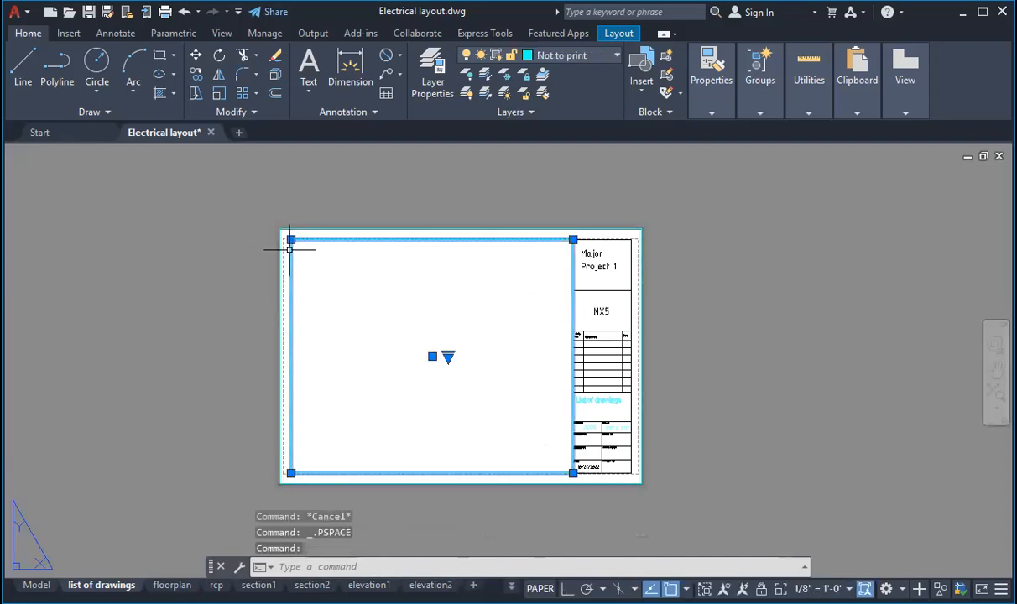
pyautogui.press('Delete')
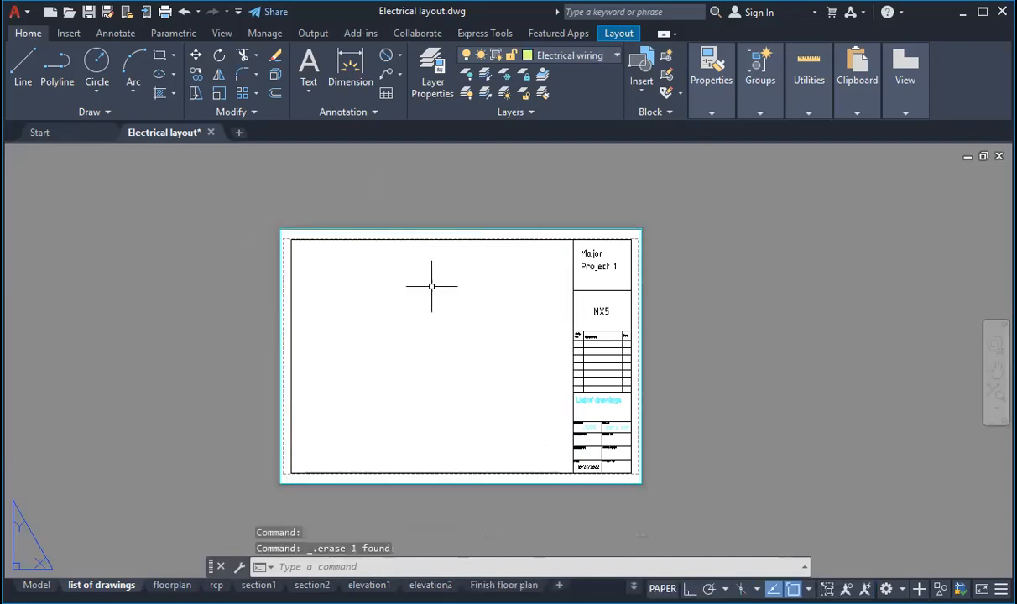
pyautogui.write('V')
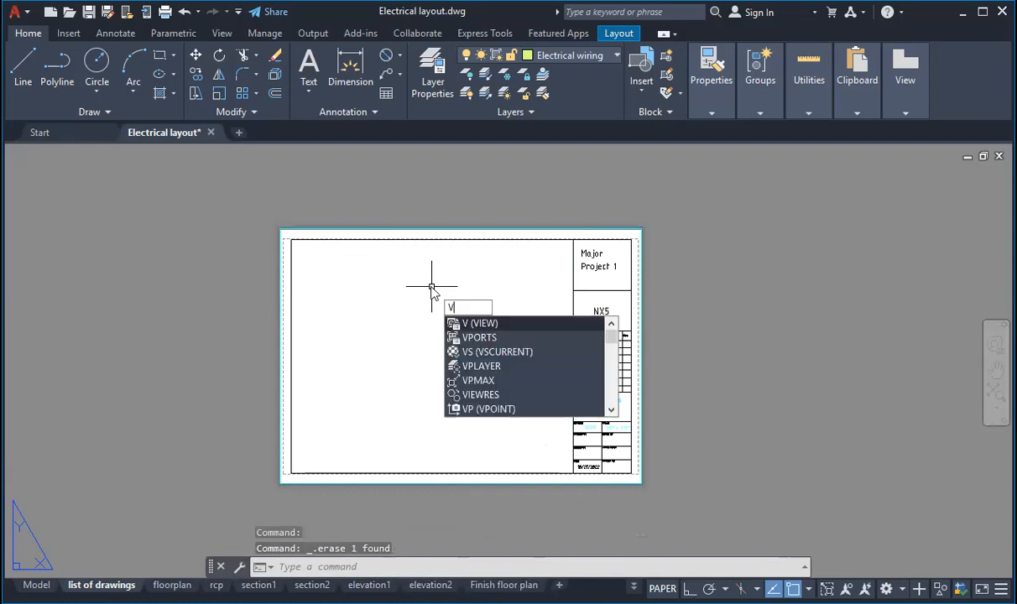
pyautogui.click(468, 327)
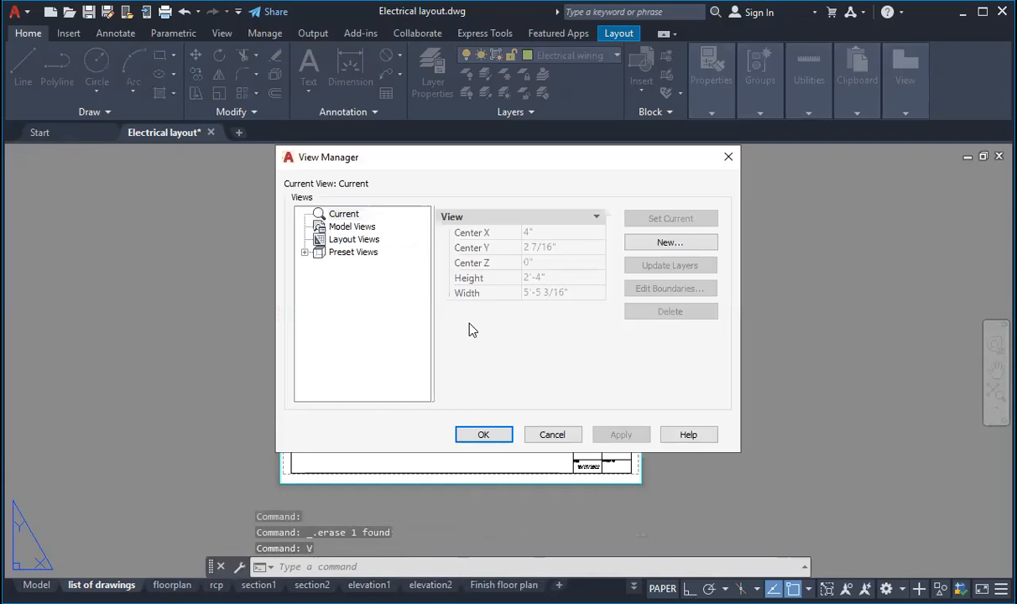
pyautogui.press('Escape')
pyautogui.write('V')
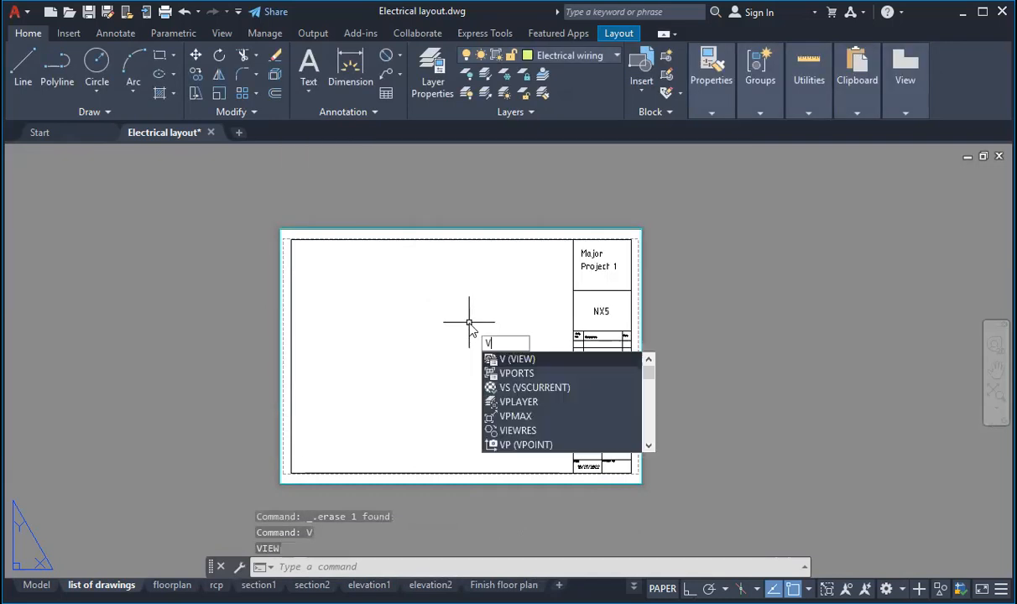
pyautogui.click(507, 373)
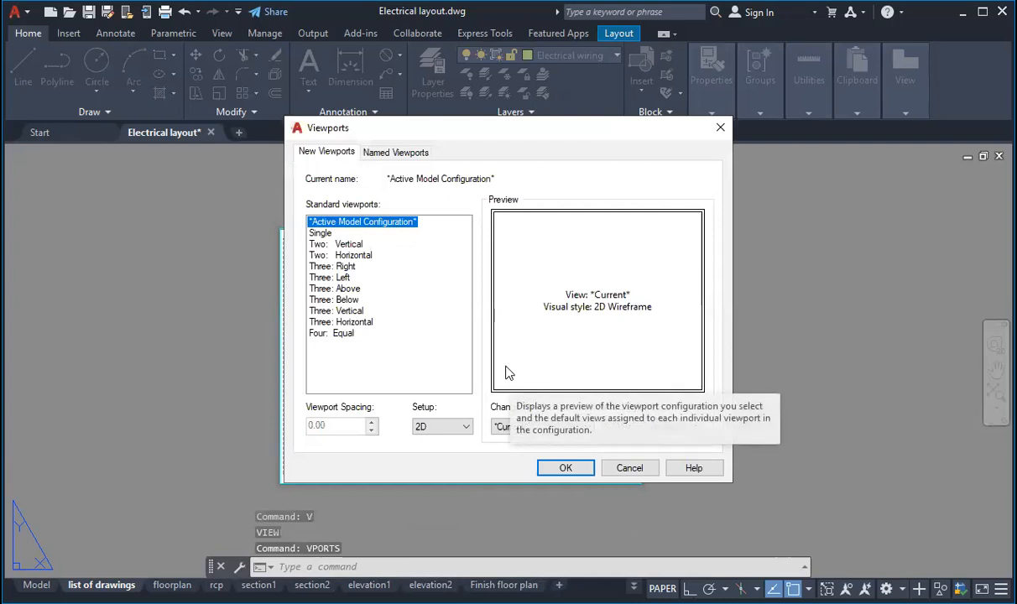
pyautogui.press('Escape')
# Create a single viewport filling the blank drawing frame beside the title block.
pyautogui.write('V')
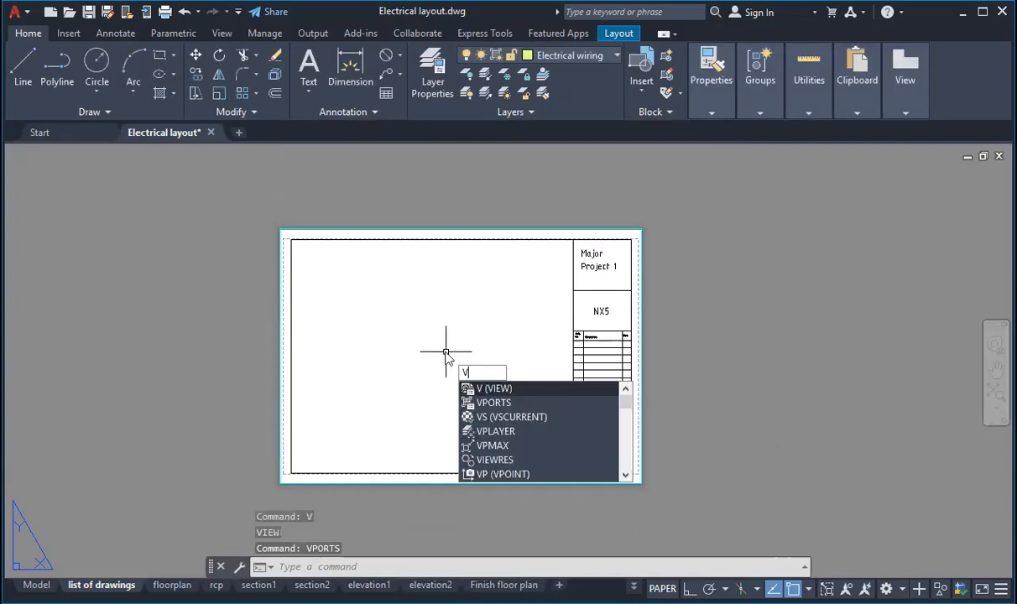
pyautogui.click(495, 403)
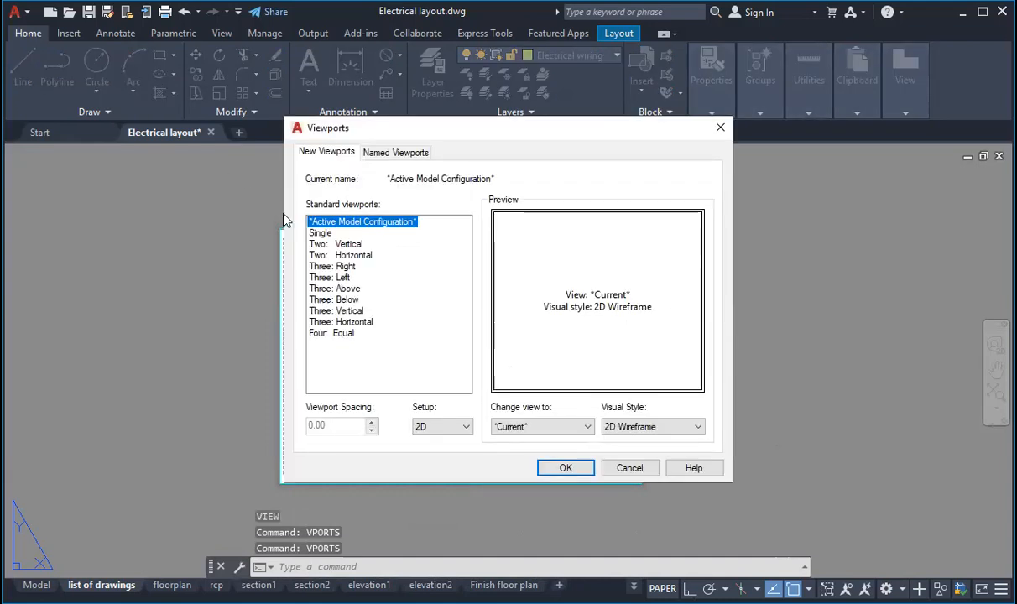
pyautogui.click(321, 234)
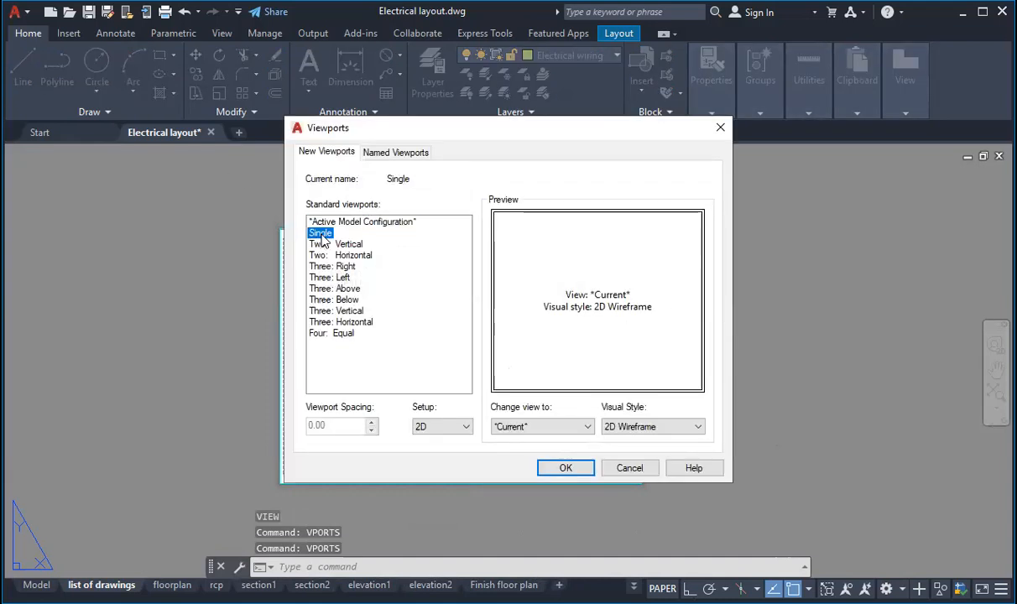
pyautogui.click(567, 469)
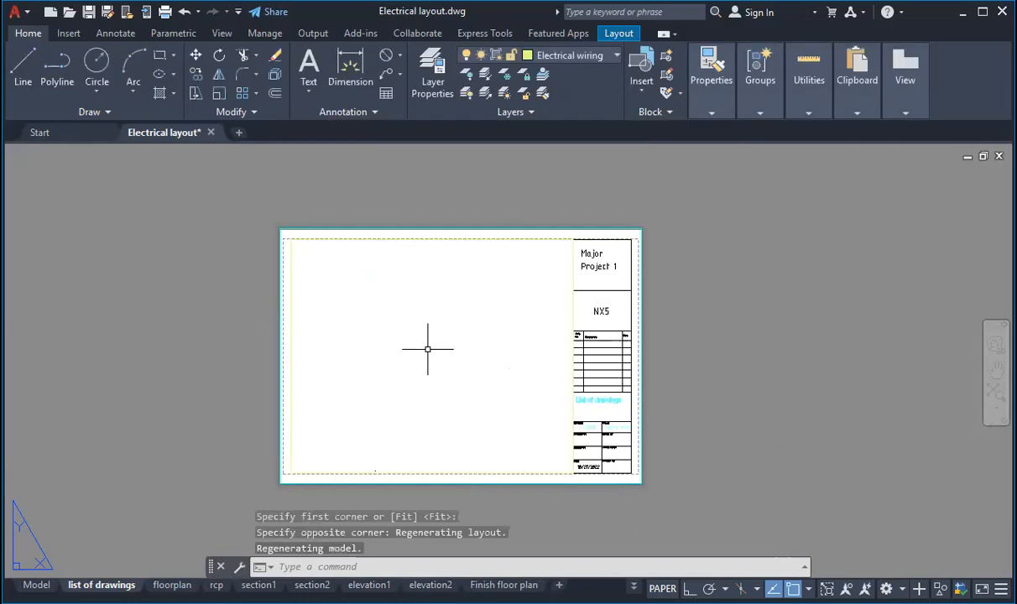
# Activate model space inside the new viewport and zoom it to the drawing's extents.
pyautogui.click(432, 346)
pyautogui.click(432, 346)
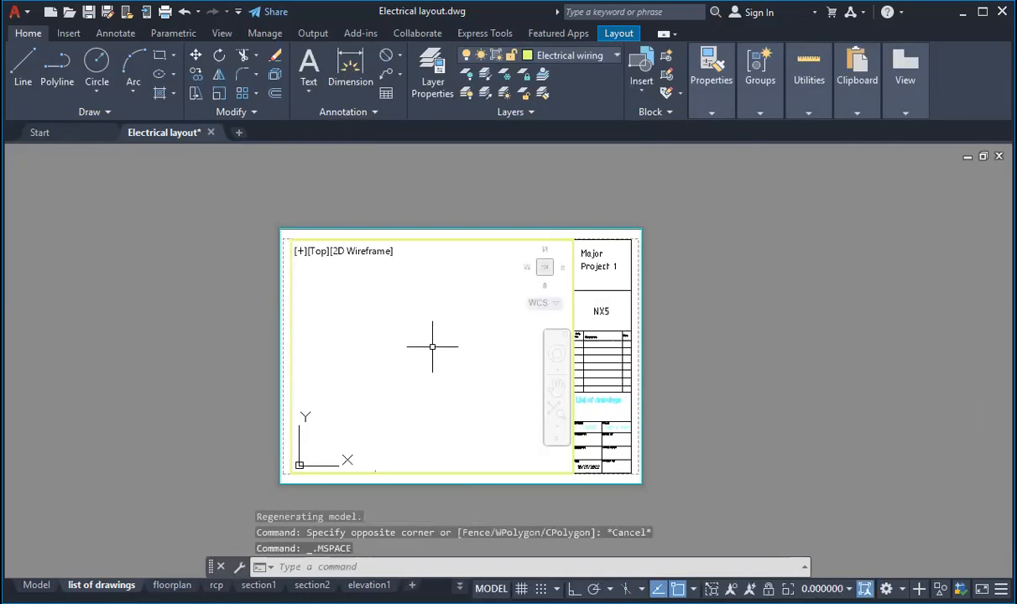
pyautogui.write('Z')
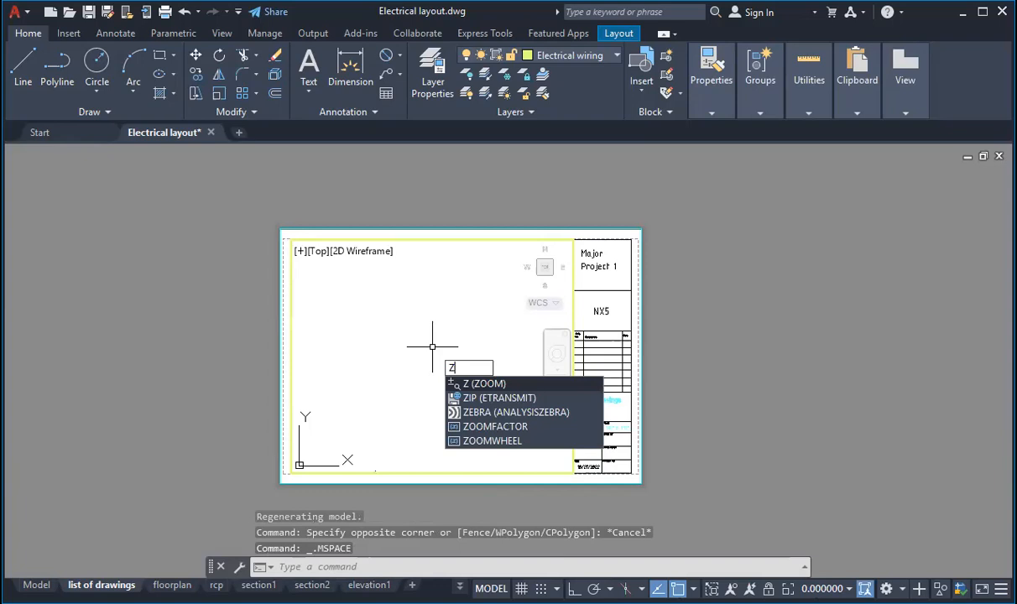
pyautogui.press('Return')
pyautogui.write('e')
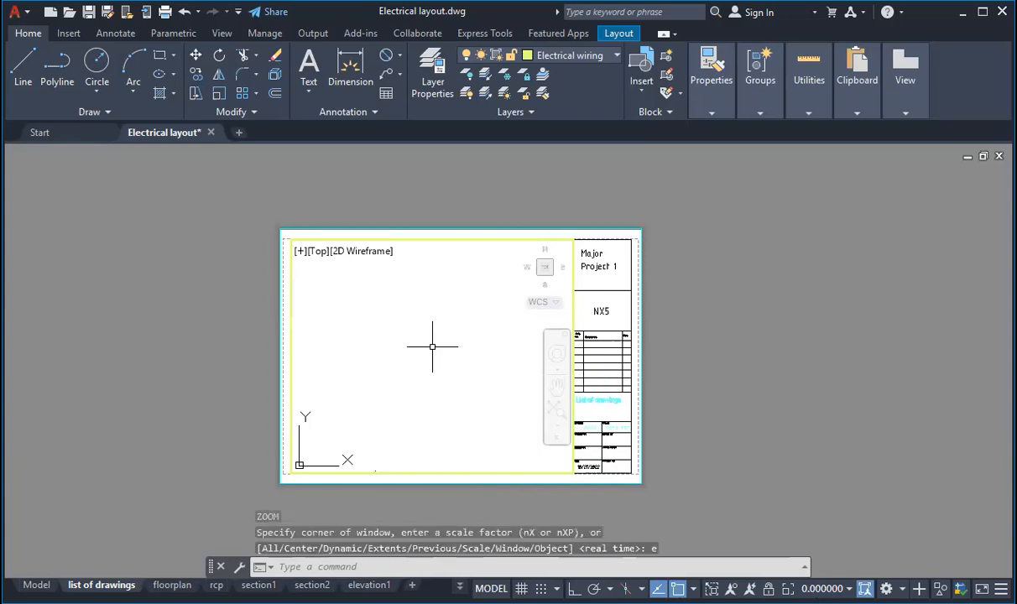
pyautogui.press('Return')
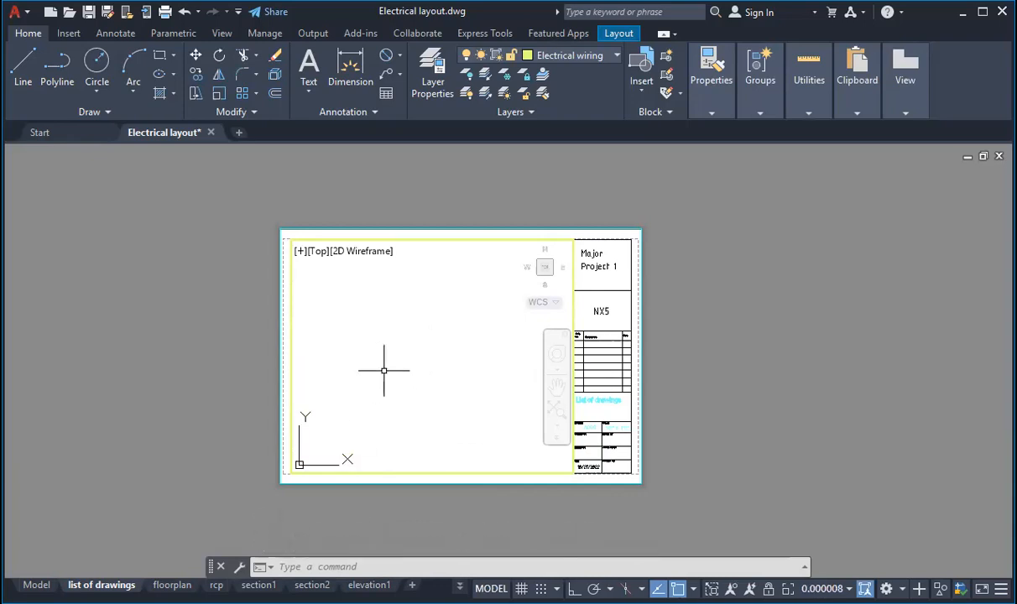
pyautogui.write('z')
pyautogui.press('Return')
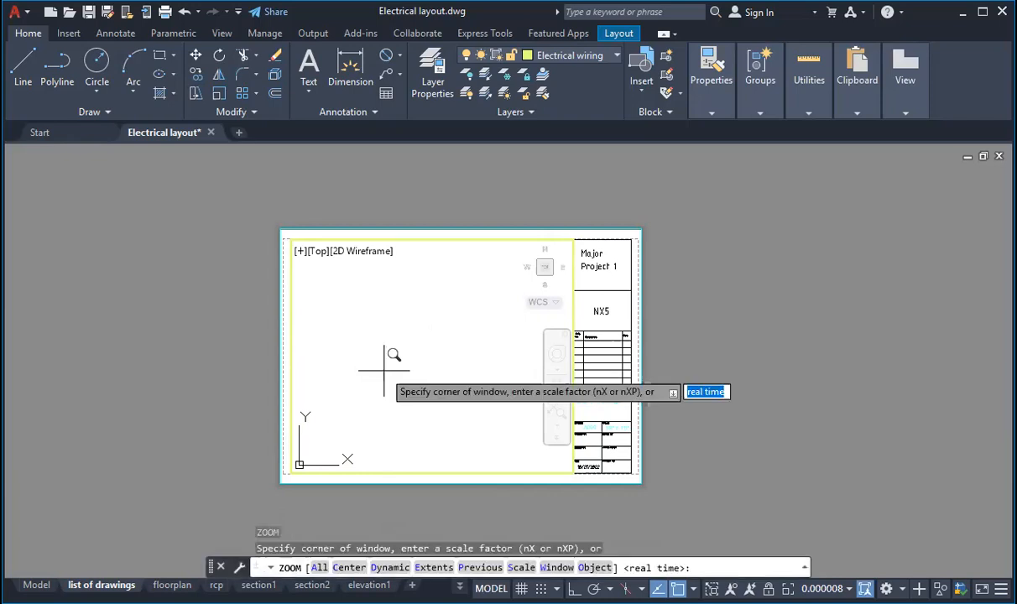
pyautogui.write('e')
pyautogui.press('Return')
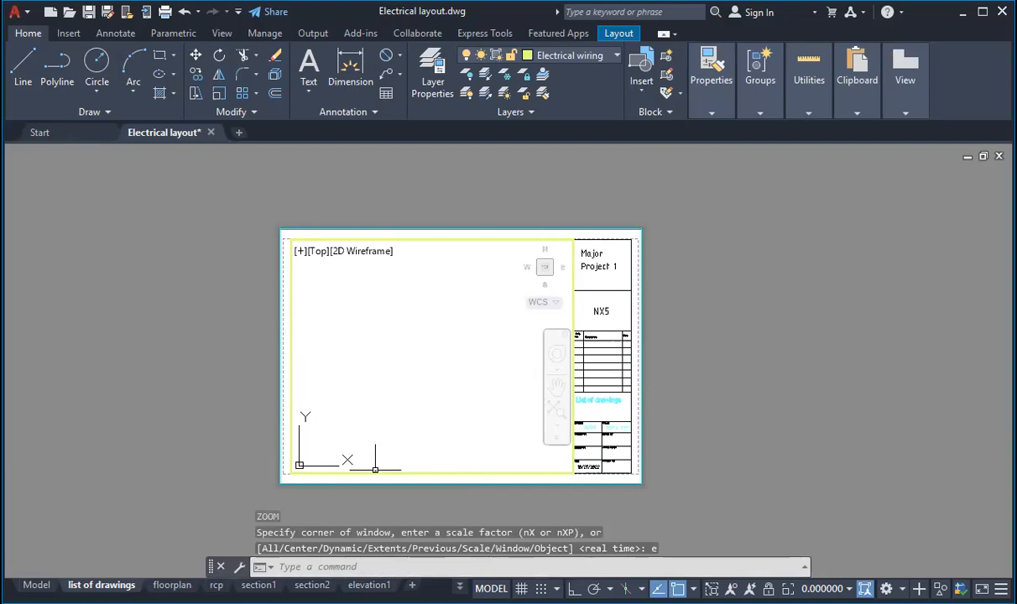
# Frame the room's electrical layout and its symbol key within the viewport.
pyautogui.moveTo(375, 468); pyautogui.dragTo(393, 373, button='middle')
pyautogui.scroll(-10, 393, 371)
pyautogui.scroll(20, 392, 375)
pyautogui.scroll(15, 391, 352)
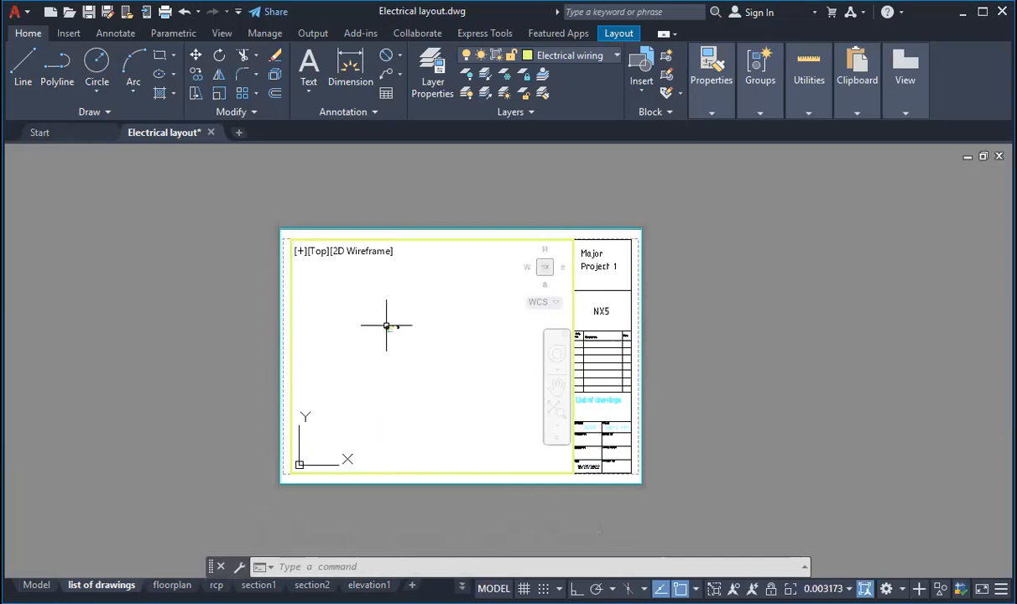
pyautogui.scroll(10, 386, 325)
pyautogui.moveTo(372, 345); pyautogui.dragTo(381, 375, button='middle')
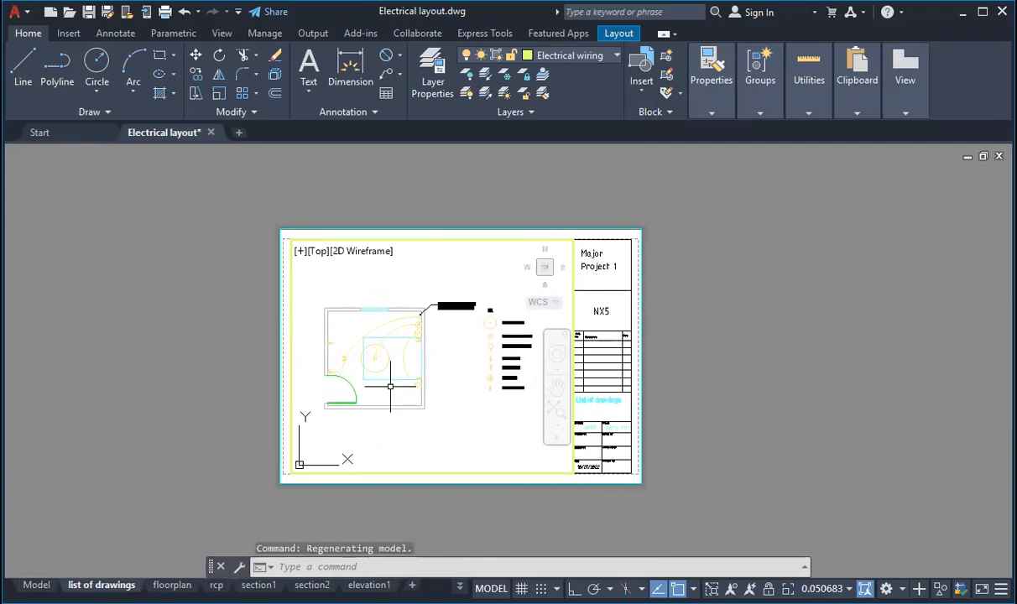
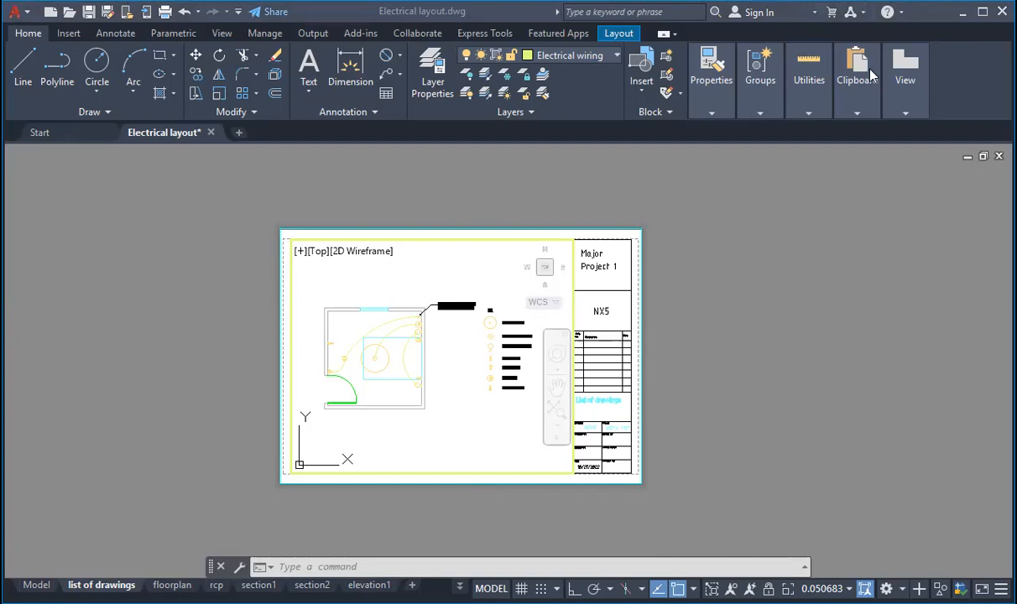
# Return to paper space and set the viewport's standard scale to 3/4" = 1'-0".
pyautogui.click(871, 76)
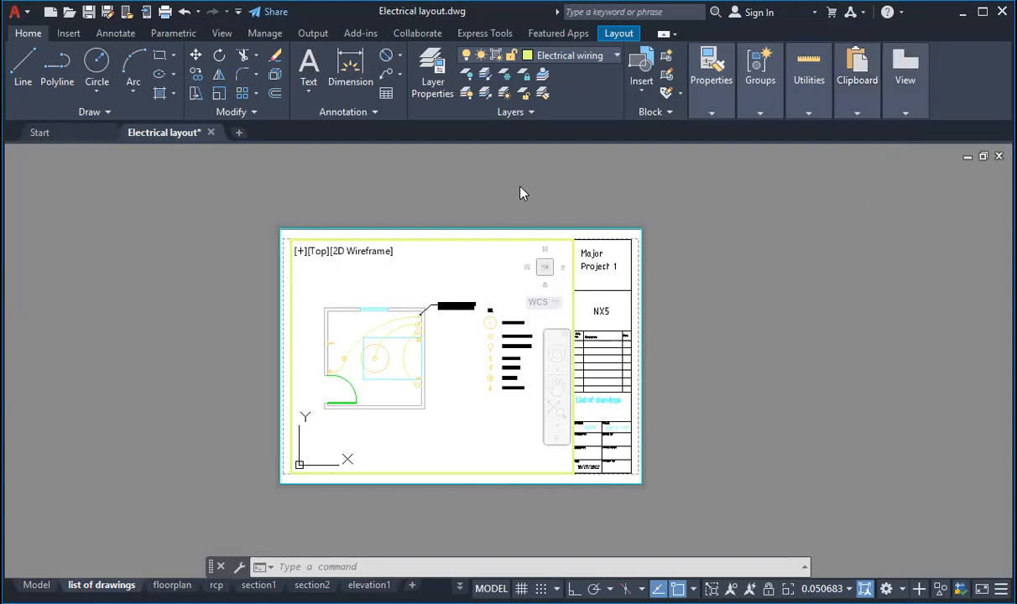
pyautogui.doubleClick(482, 207)
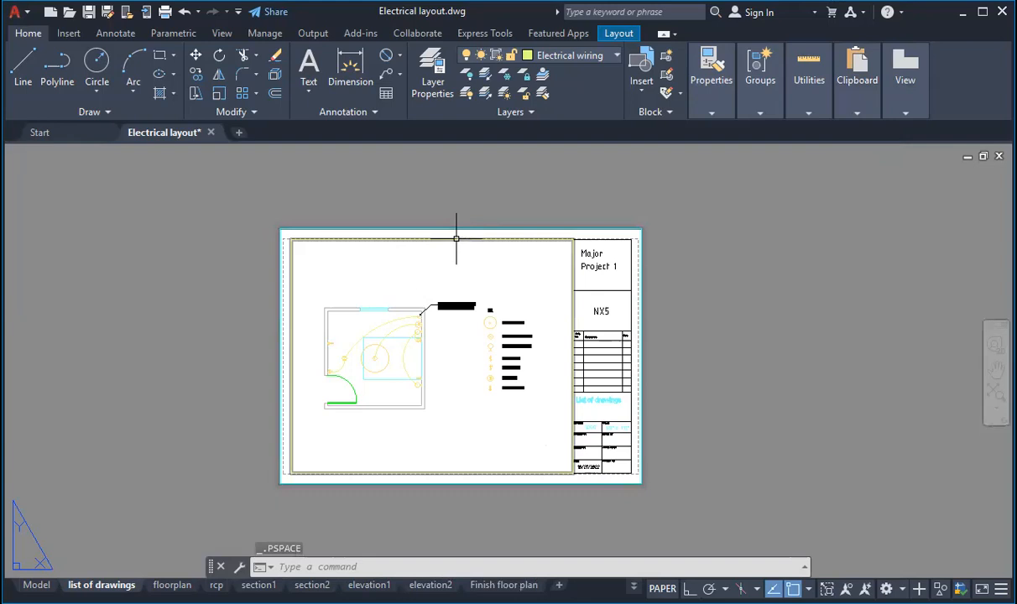
pyautogui.click(457, 239)
pyautogui.rightClick(456, 242)
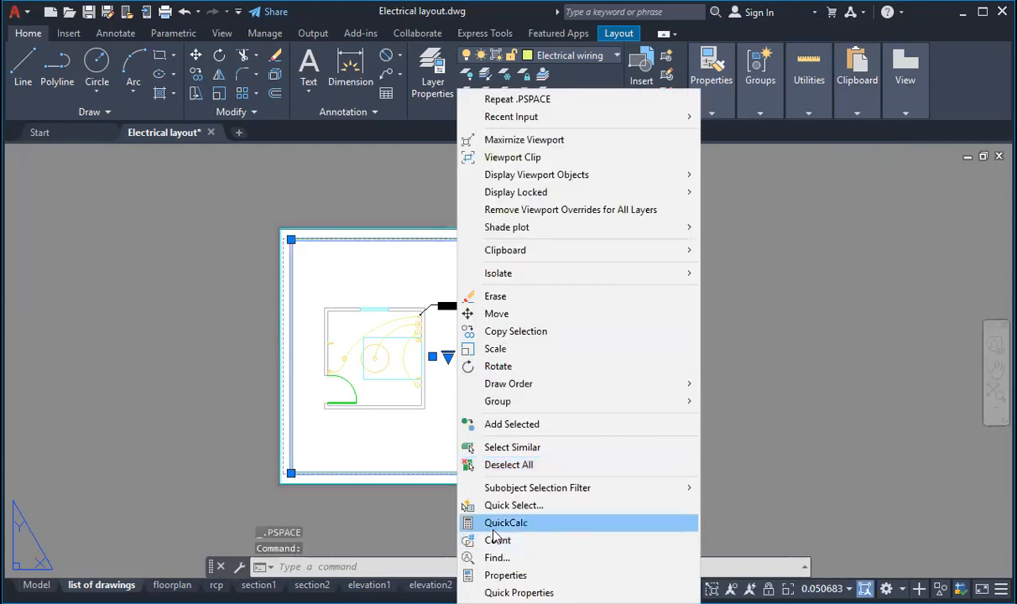
pyautogui.click(506, 575)
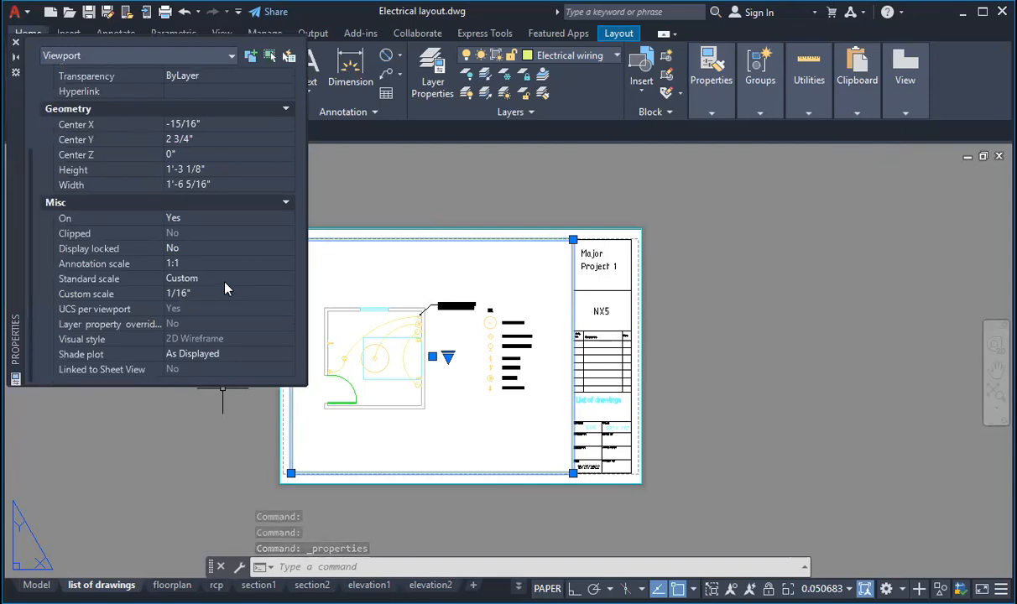
pyautogui.click(225, 283)
pyautogui.click(288, 281)
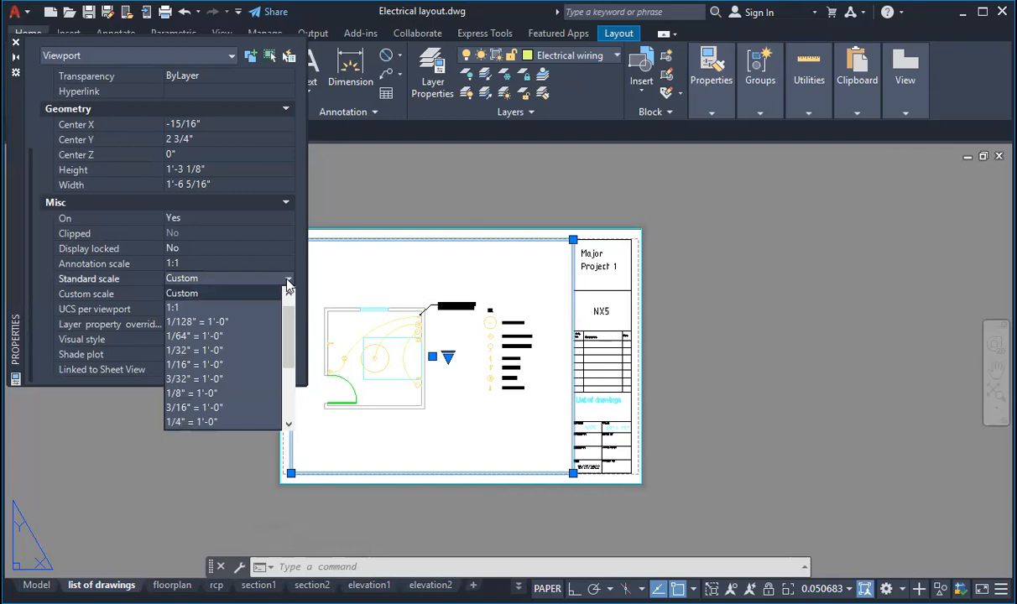
pyautogui.scroll(-1, 247, 344)
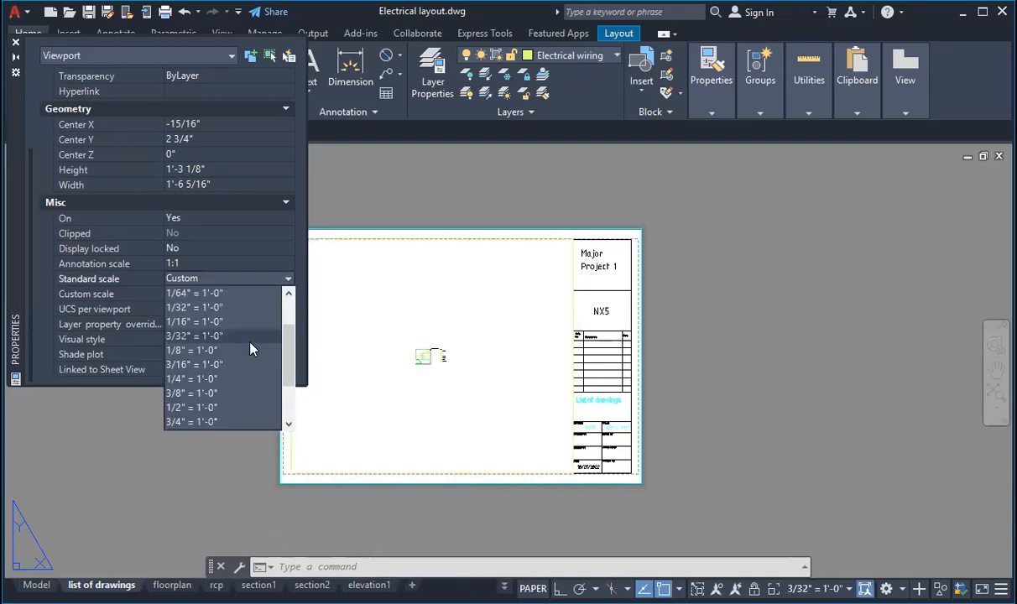
pyautogui.scroll(-1, 250, 349)
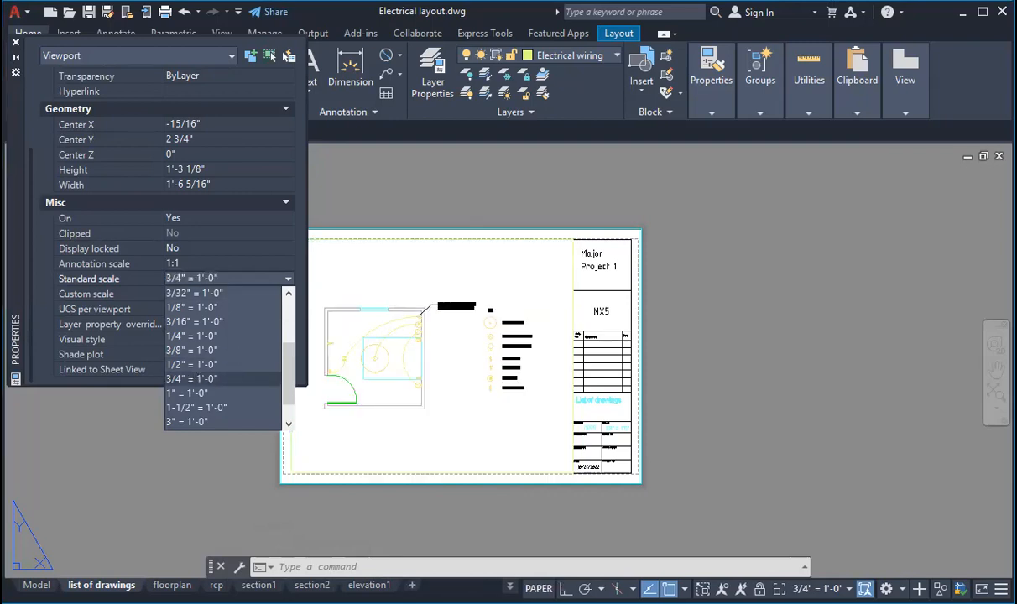
pyautogui.click(202, 378)
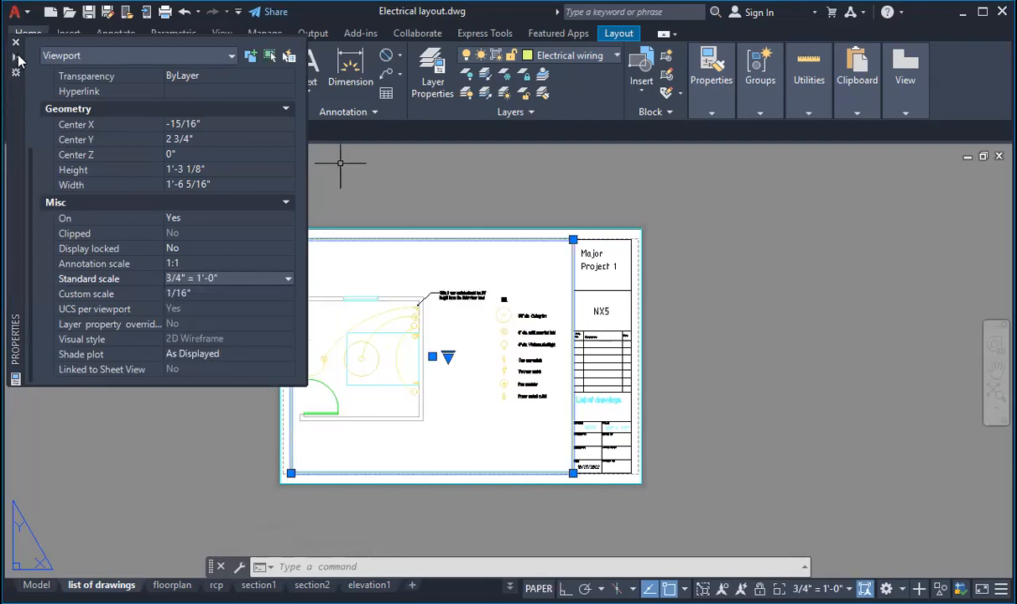
pyautogui.click(15, 42)
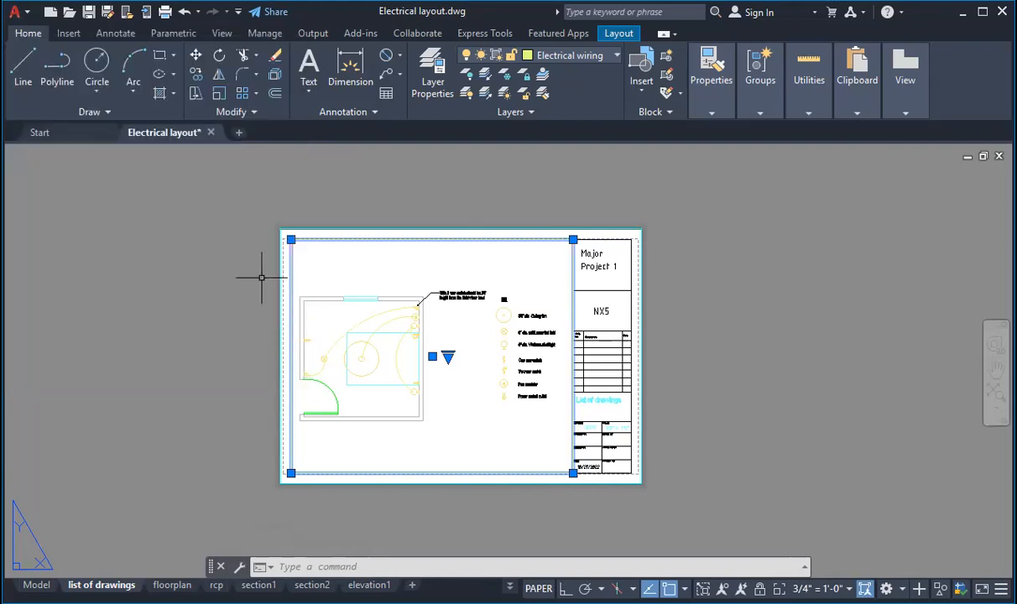
pyautogui.click(198, 215)
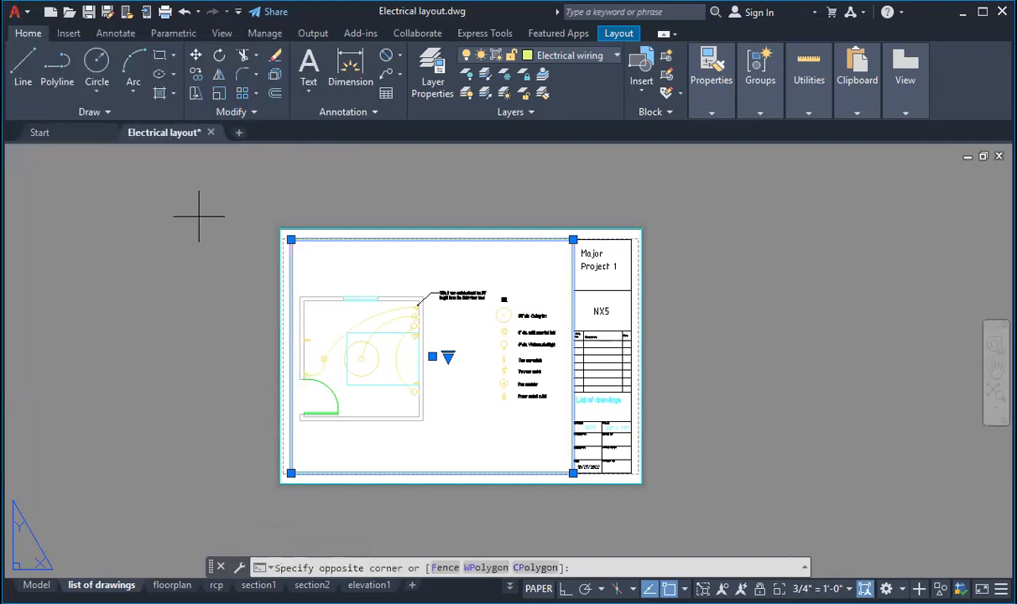
pyautogui.press('Escape')
pyautogui.scroll(5, 361, 351)
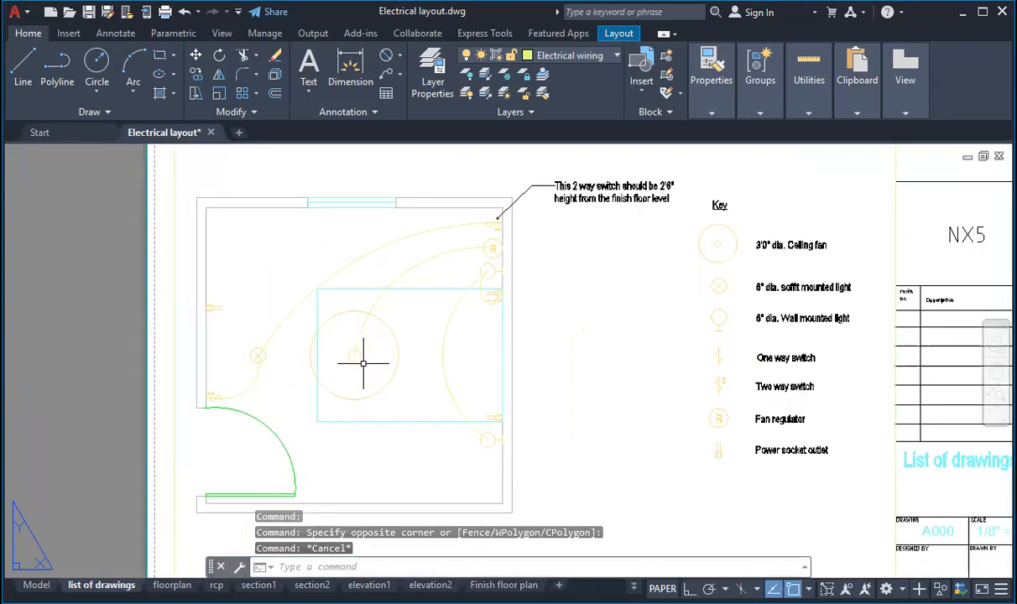
pyautogui.scroll(-2, 426, 324)
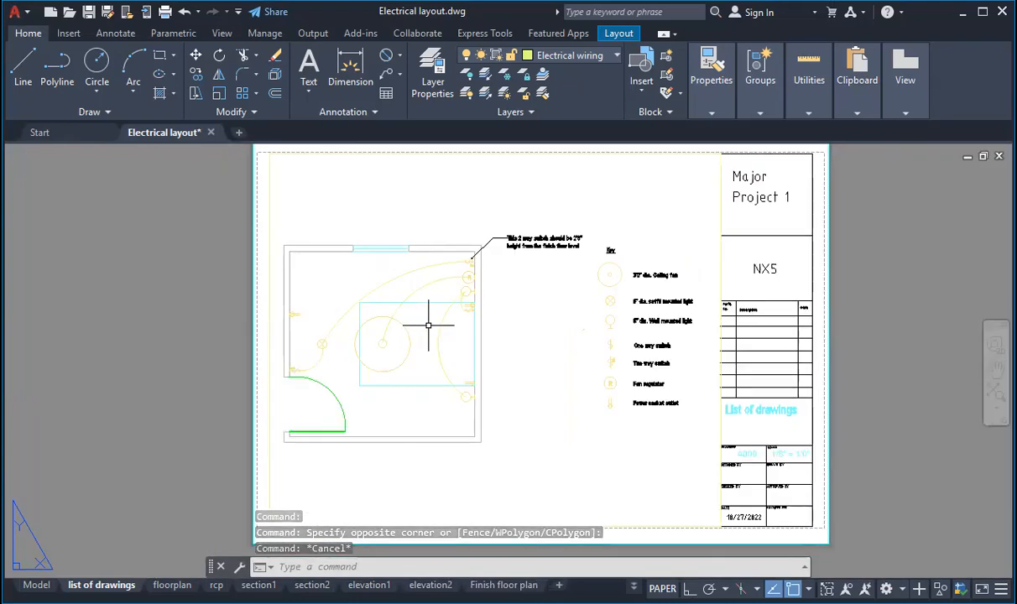
pyautogui.scroll(3, 846, 182)
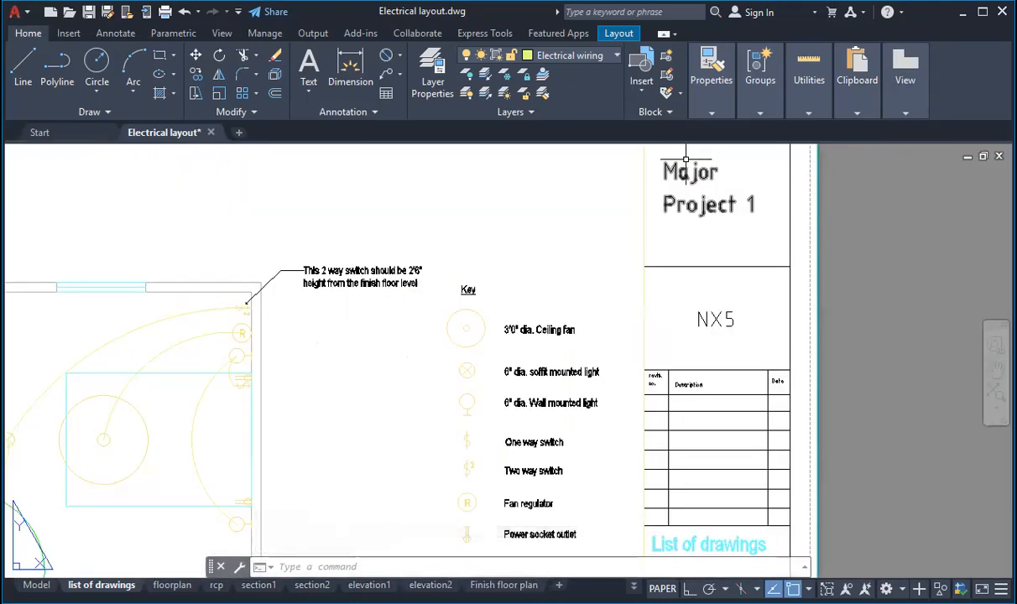
pyautogui.scroll(-3, 676, 164)
pyautogui.scroll(-2, 643, 325)
pyautogui.scroll(4, 718, 273)
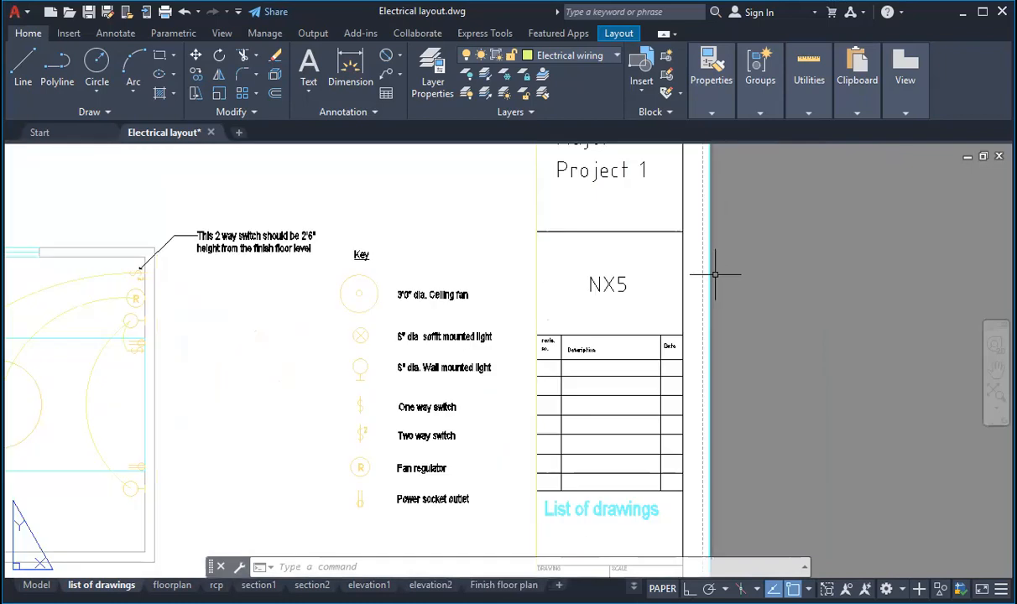
pyautogui.scroll(-3, 709, 279)
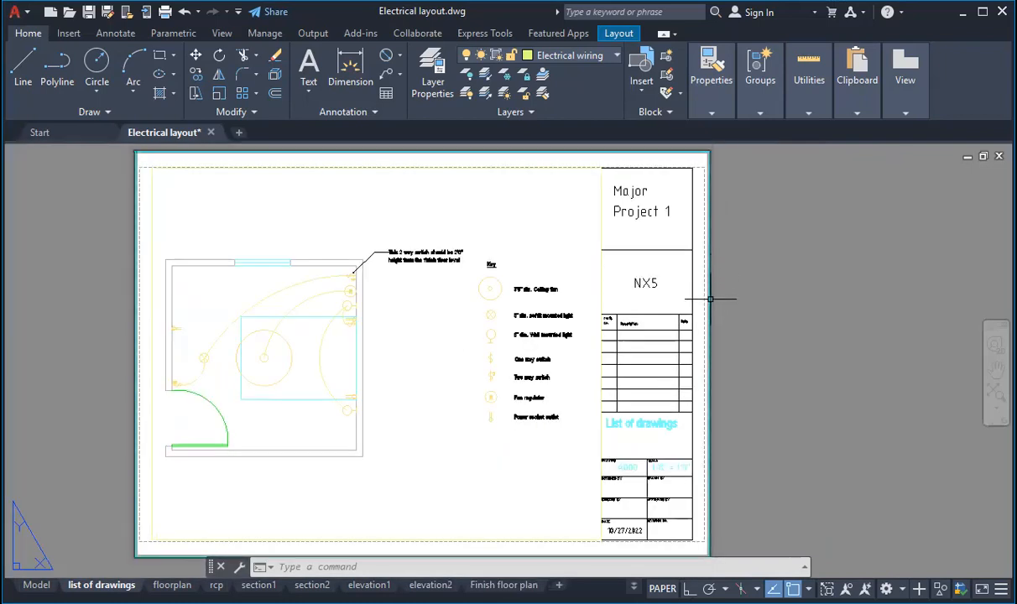
# Change the sheet title in the title block to "Electrical Layout".
pyautogui.scroll(4, 619, 424)
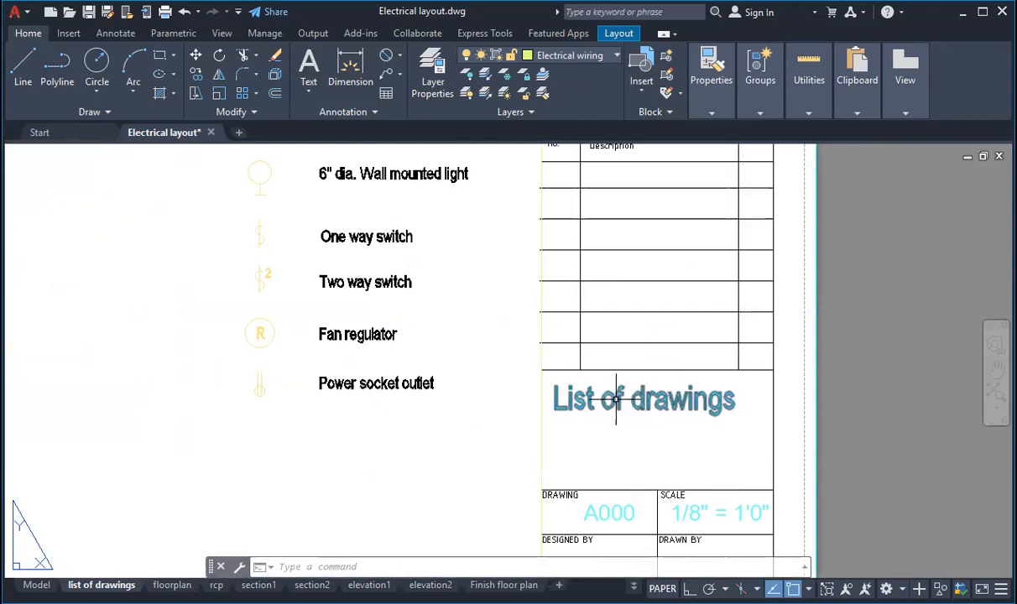
pyautogui.click(617, 400)
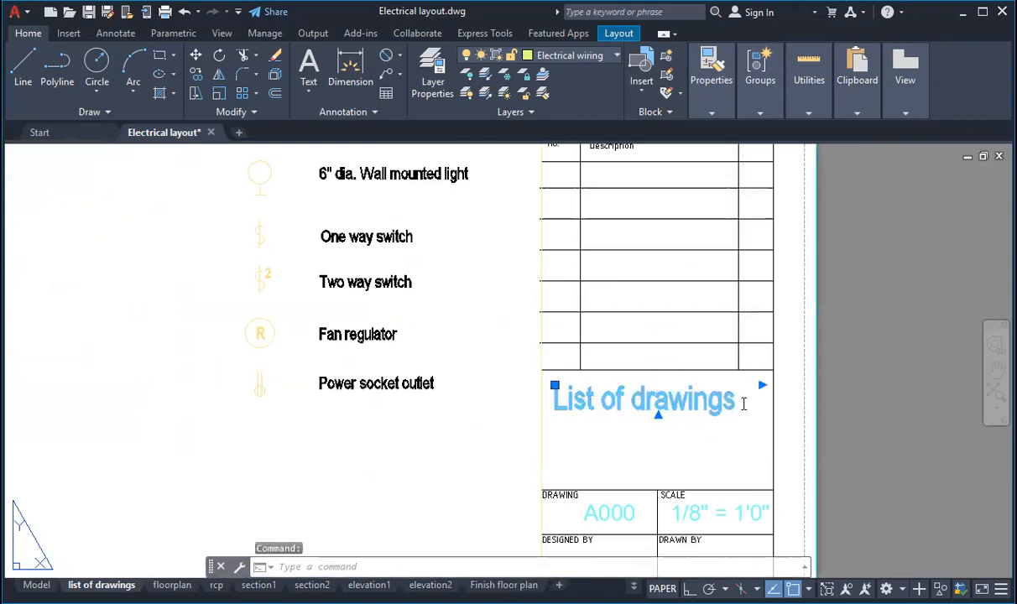
pyautogui.doubleClick(744, 404)
pyautogui.moveTo(738, 404); pyautogui.dragTo(554, 405)
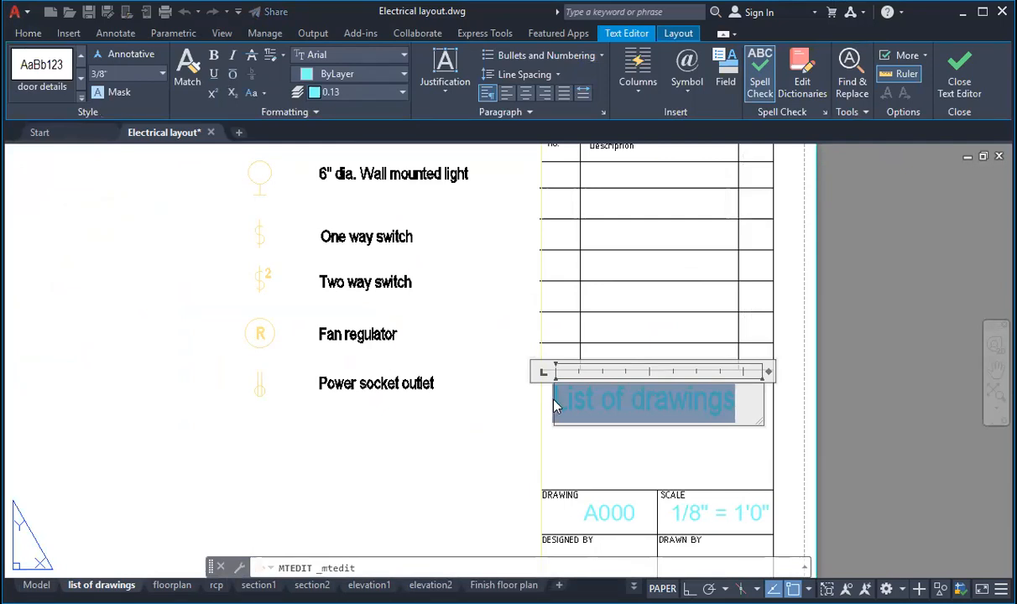
pyautogui.write('Elec')
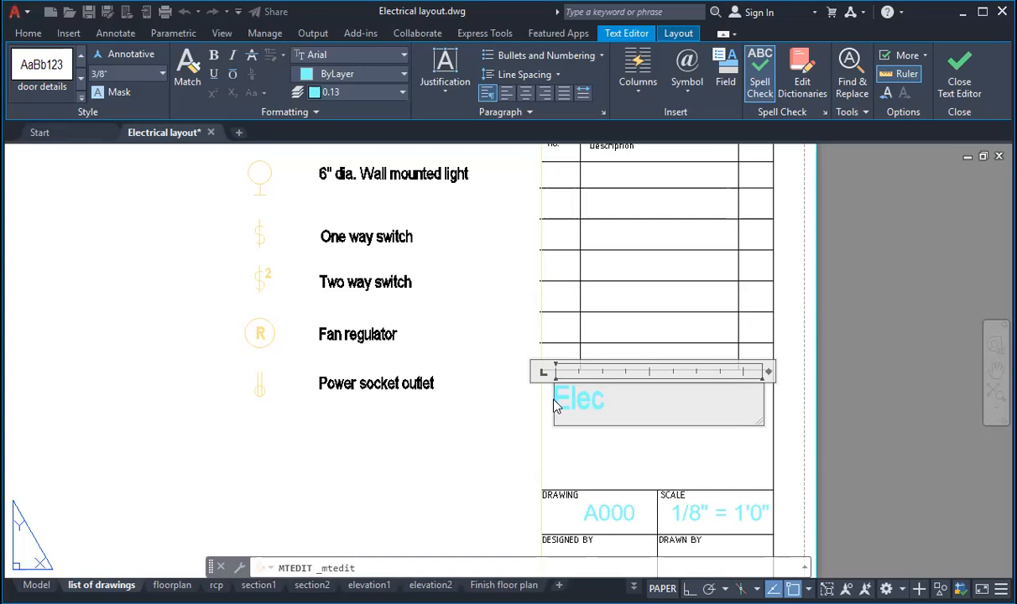
pyautogui.write('trical ')
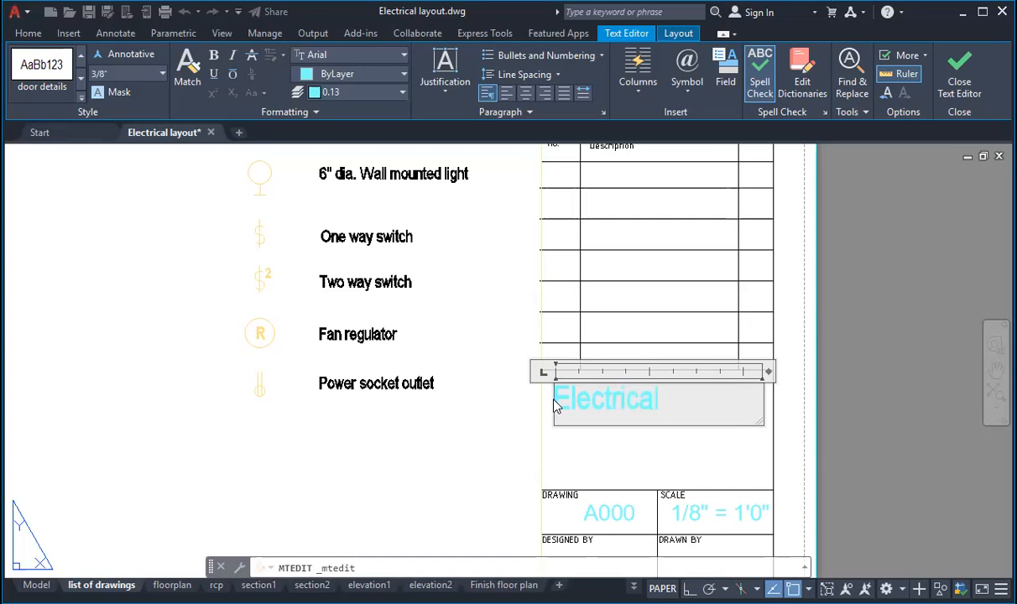
pyautogui.write('layout')
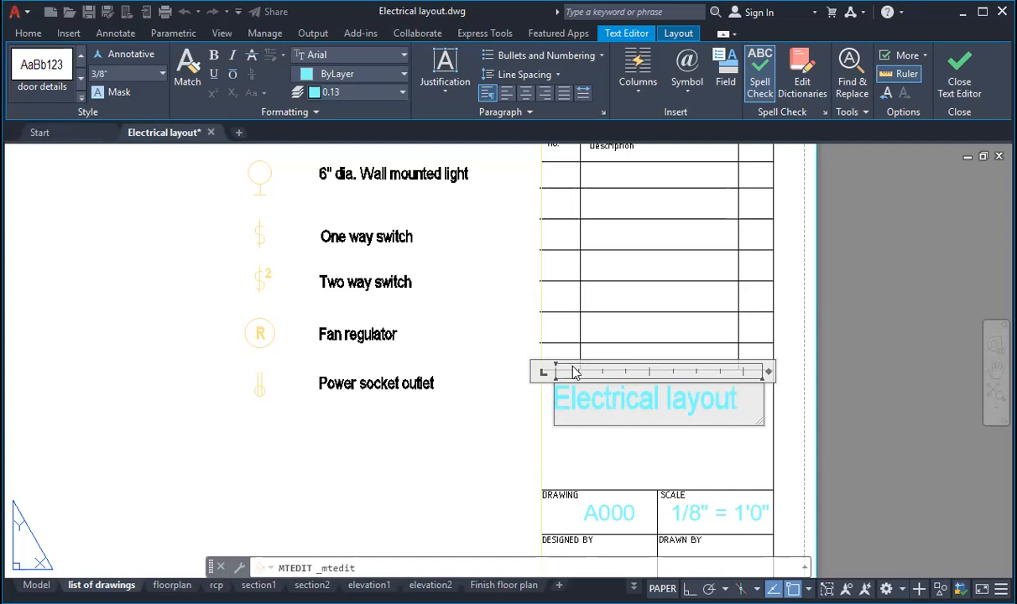
pyautogui.click(672, 396)
pyautogui.press('BackSpace')
pyautogui.write('L')
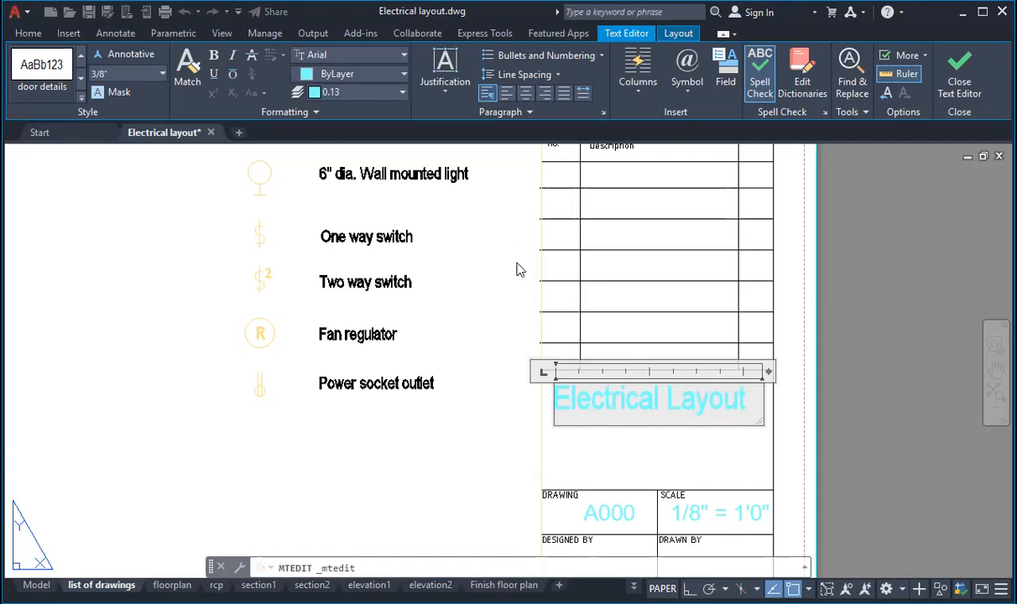
pyautogui.click(518, 261)
# Extend the title block's "DRAWING" label so that it reads "DRAWING NO:".
pyautogui.scroll(-4, 647, 256)
pyautogui.scroll(2, 681, 350)
pyautogui.scroll(4, 679, 344)
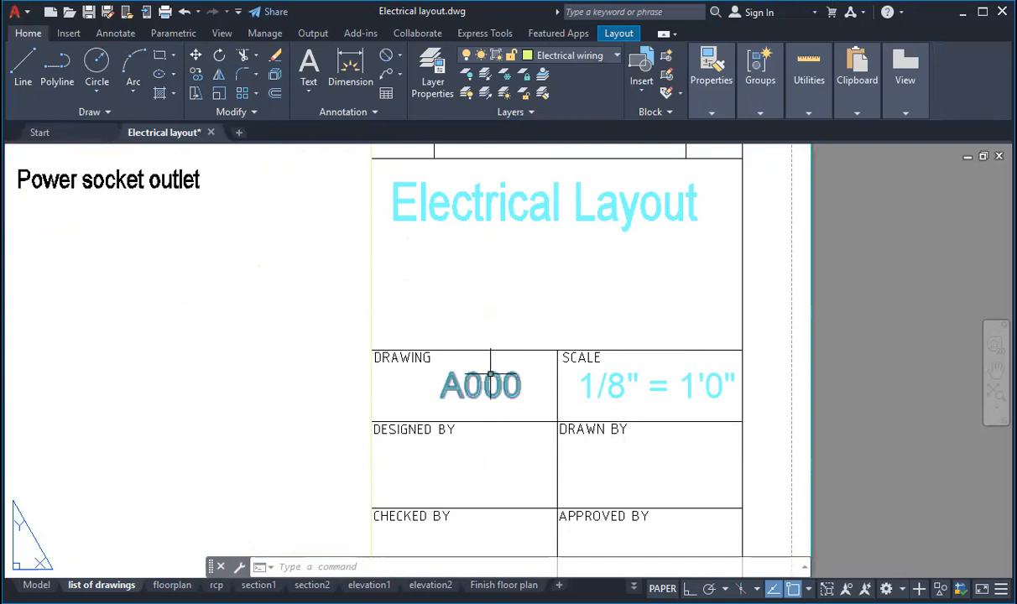
pyautogui.scroll(-2, 500, 357)
pyautogui.scroll(3, 501, 351)
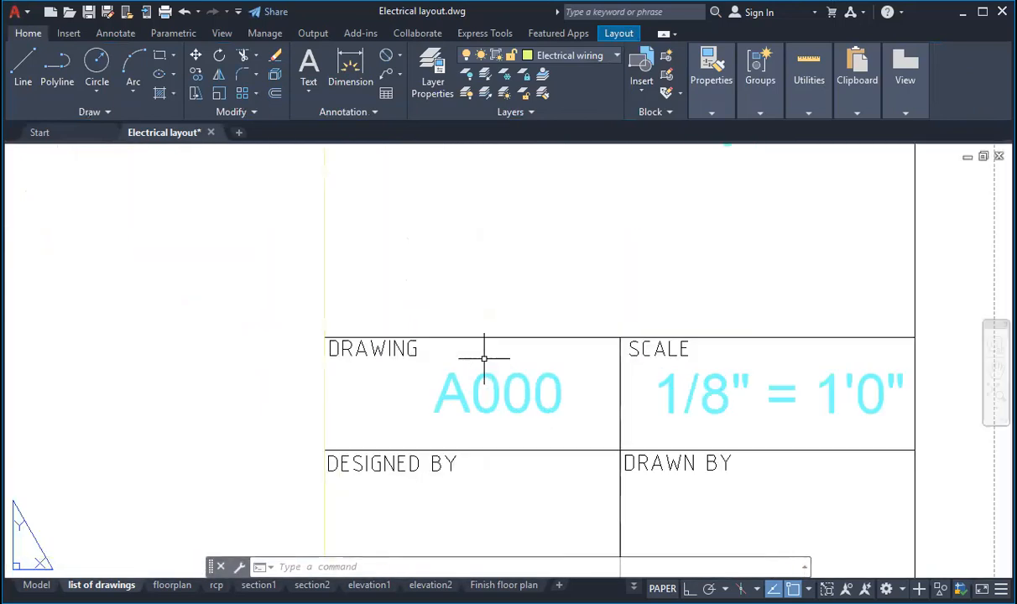
pyautogui.click(396, 347)
pyautogui.doubleClick(412, 348)
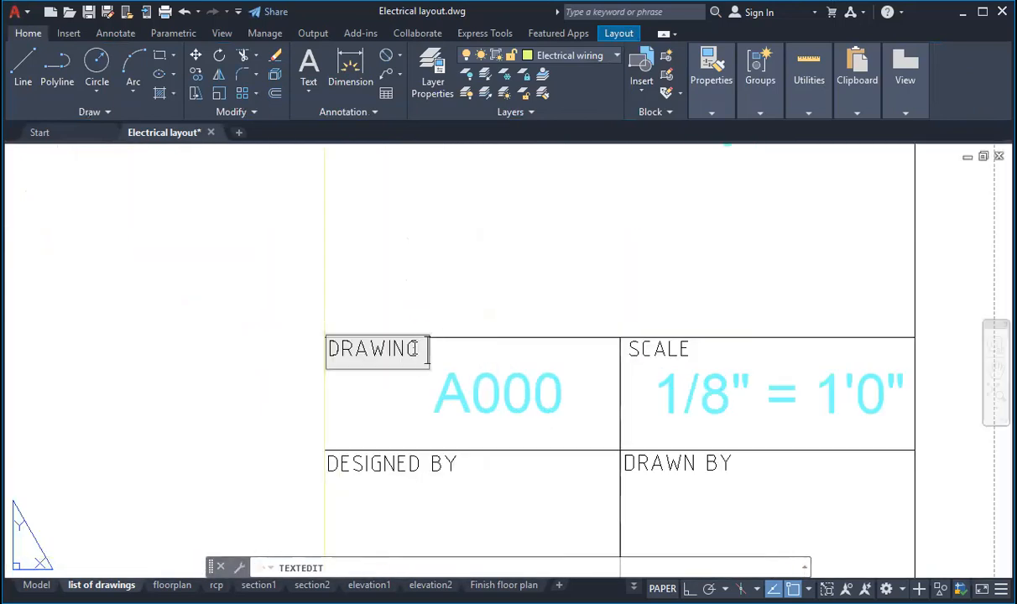
pyautogui.write('NO')
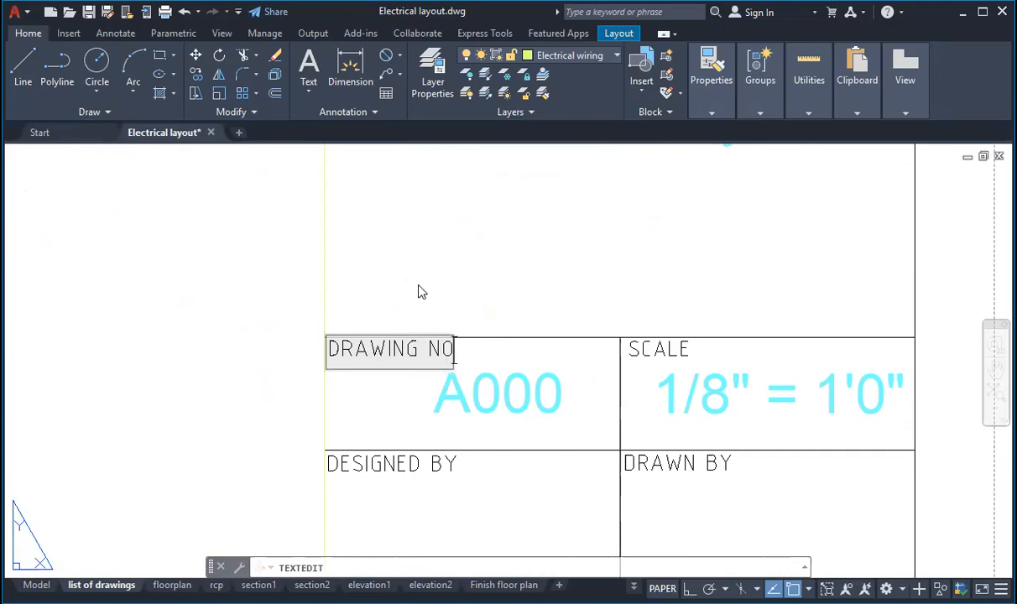
pyautogui.write(':')
# Set the sheet's drawing number in the title block to A010 and finish the text editing.
pyautogui.click(475, 382)
pyautogui.moveTo(476, 395); pyautogui.dragTo(557, 393)
pyautogui.write('010')
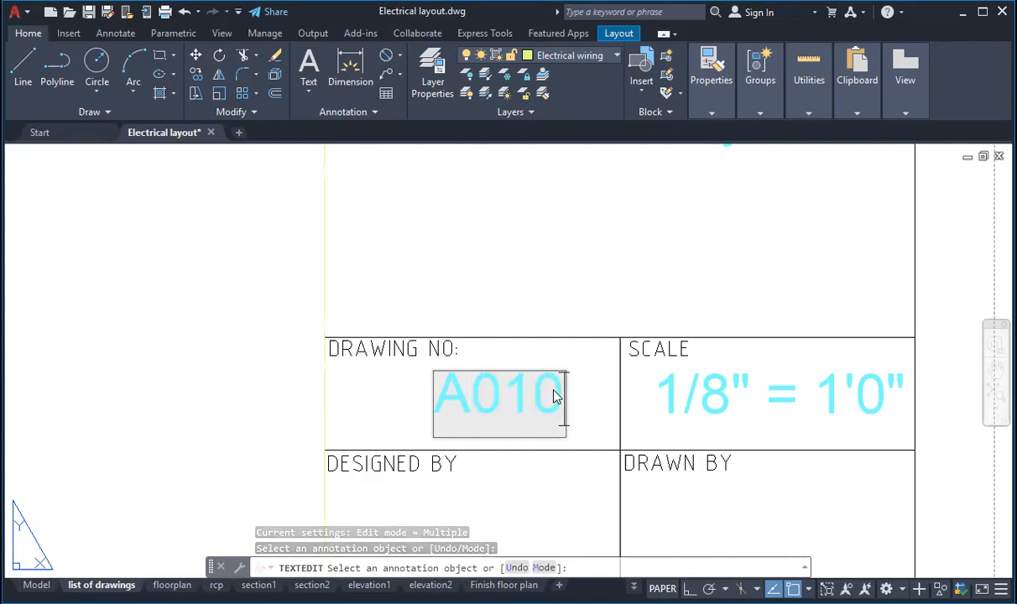
pyautogui.click(561, 259)
pyautogui.rightClick(579, 275)
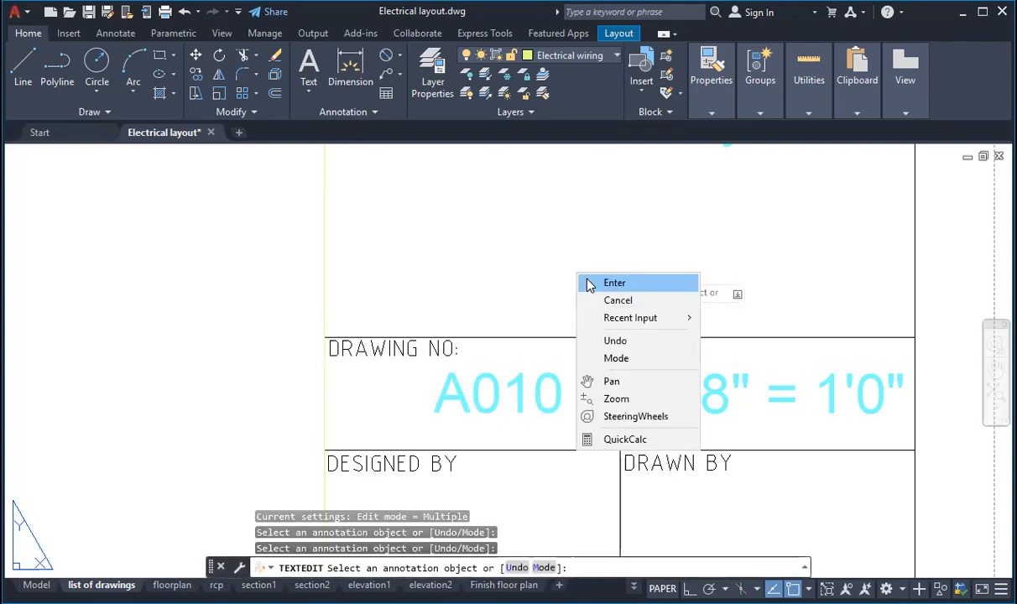
pyautogui.click(608, 284)
# Change the scale text in the title block to 3/4" = 1'0" and finish the text editing.
pyautogui.click(711, 387)
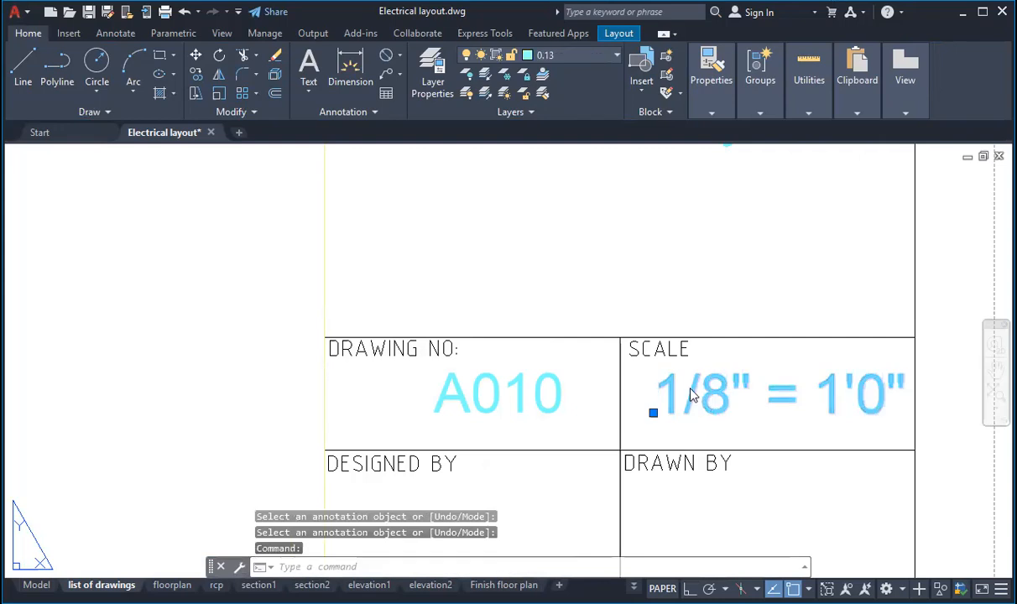
pyautogui.doubleClick(691, 394)
pyautogui.click(699, 391)
pyautogui.moveTo(731, 409); pyautogui.dragTo(561, 390)
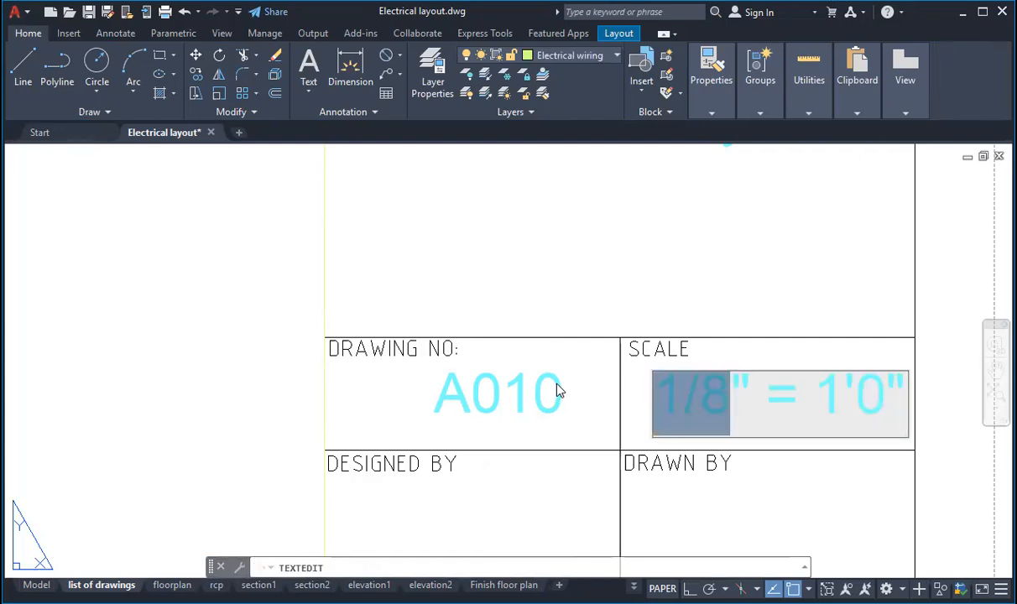
pyautogui.write('3/.')
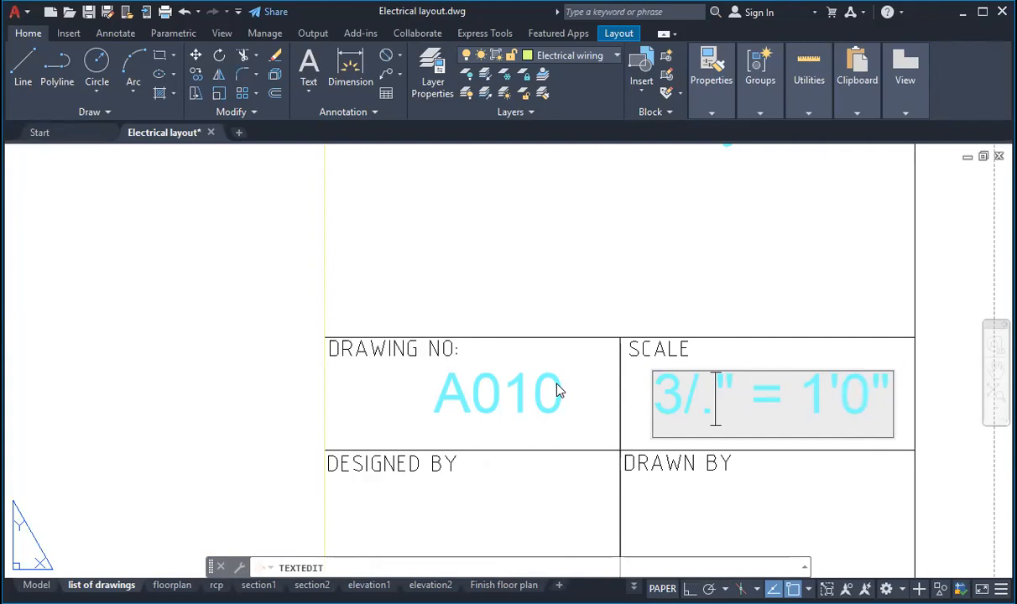
pyautogui.press('BackSpace')
pyautogui.write('4')
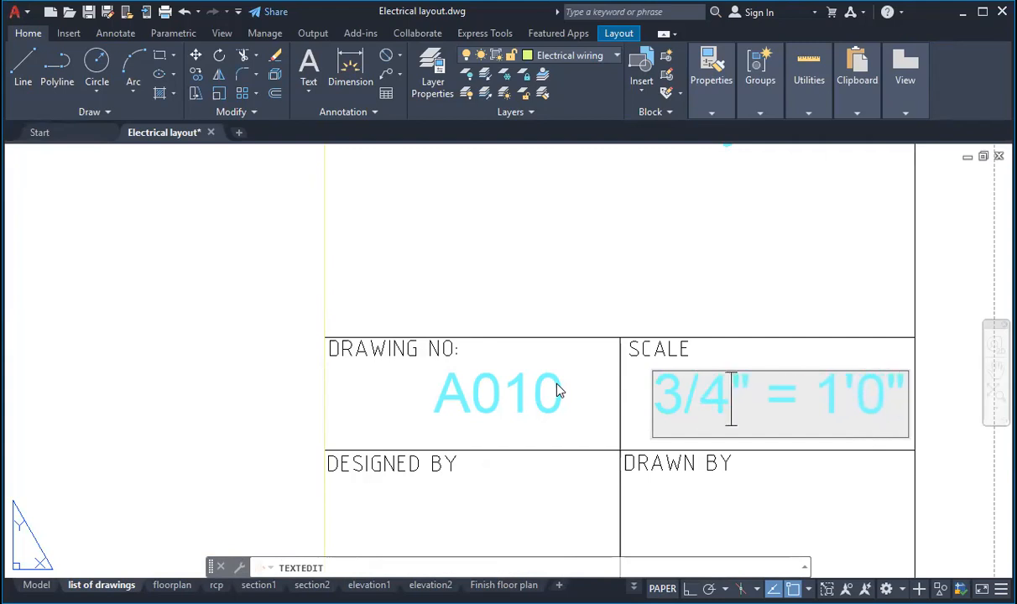
pyautogui.click(641, 233)
pyautogui.rightClick(642, 233)
pyautogui.click(679, 242)
# Change the date in the title block to 11/01/2022.
pyautogui.scroll(-5, 672, 239)
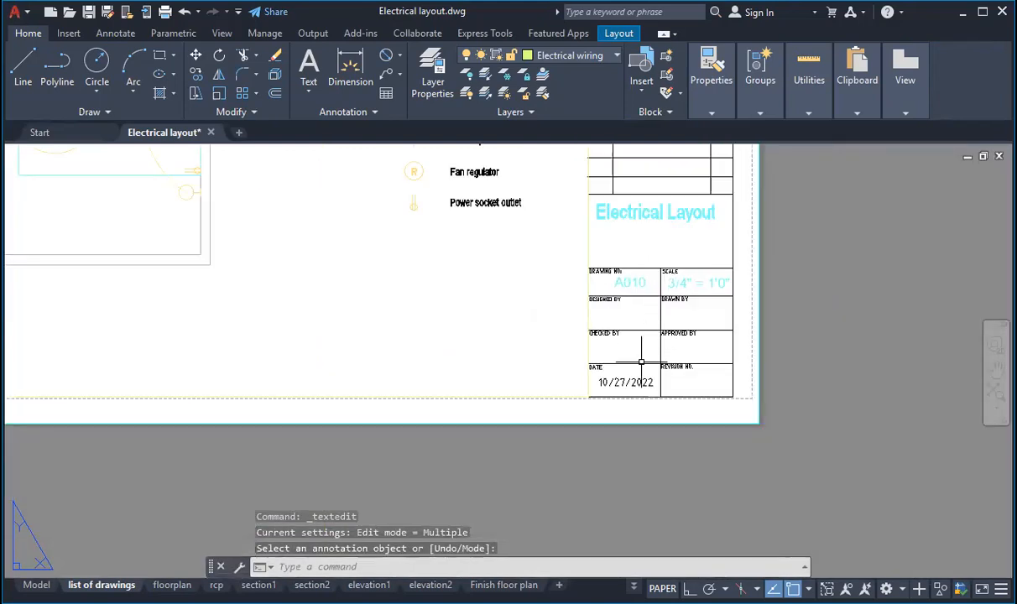
pyautogui.scroll(3, 624, 385)
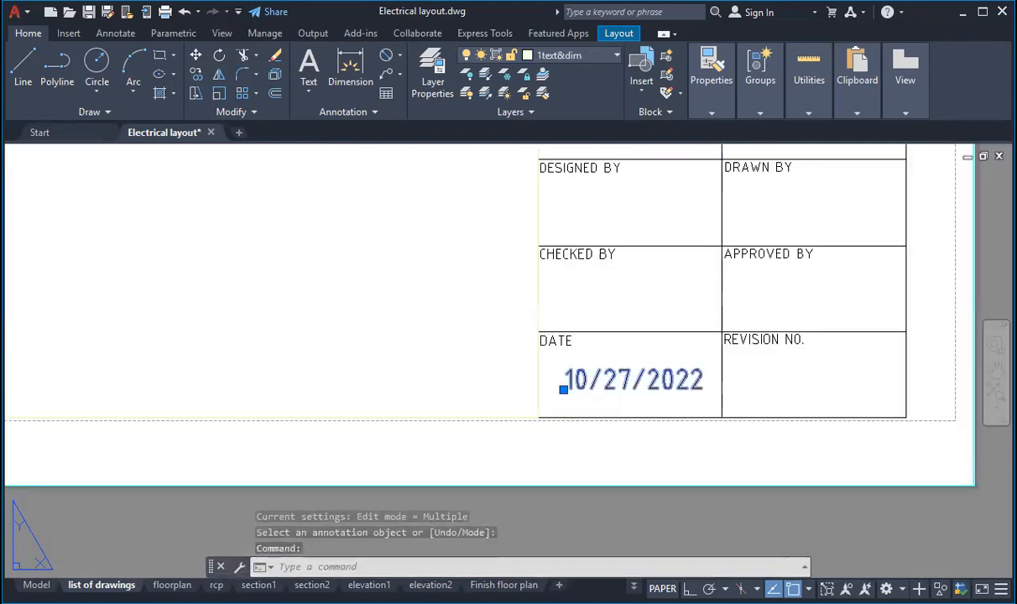
pyautogui.click(579, 380)
pyautogui.press('BackSpace')
pyautogui.write('1')
pyautogui.press('Right')
pyautogui.press('Right')
pyautogui.press('Right')
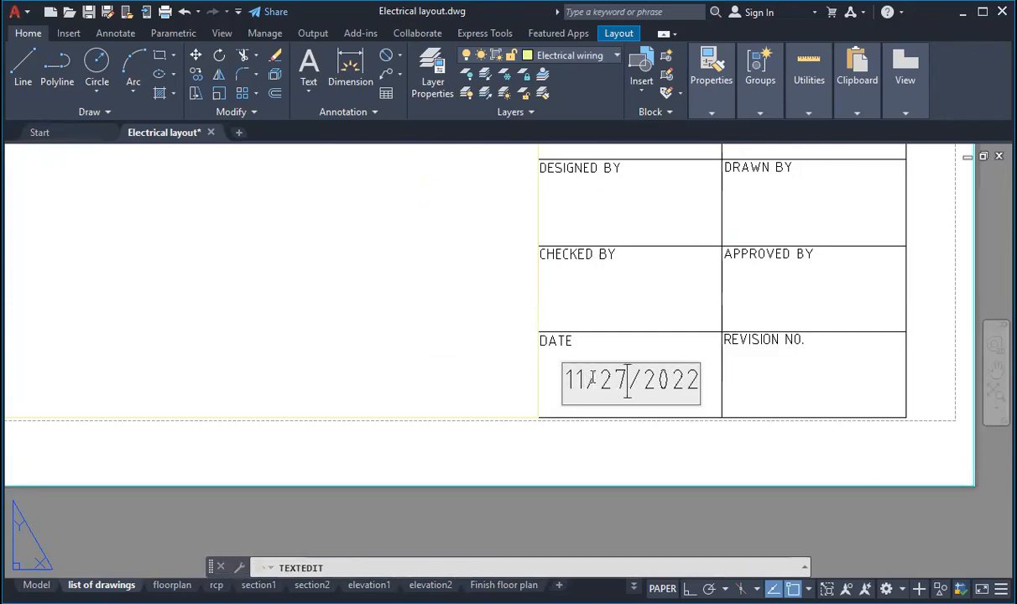
pyautogui.press('BackSpace')
pyautogui.press('BackSpace')
pyautogui.write('01')
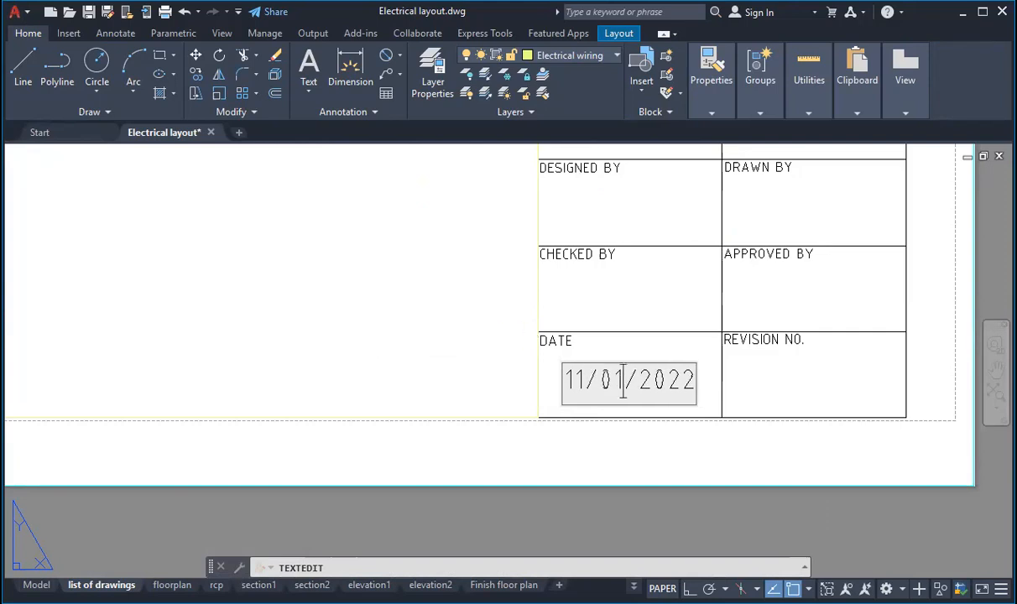
pyautogui.click(502, 331)
pyautogui.scroll(-2, 575, 361)
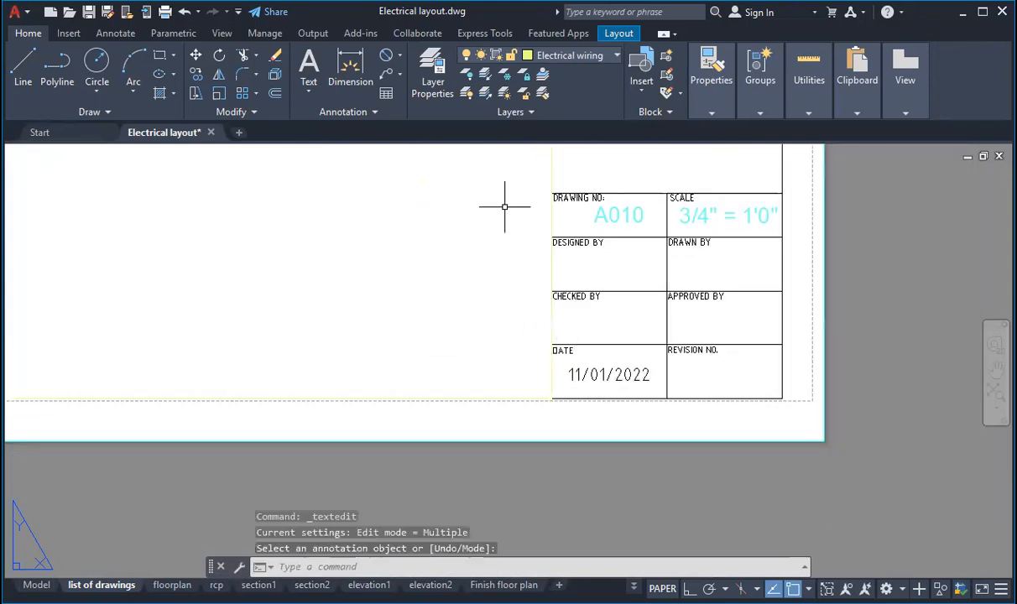
pyautogui.press('Escape')
# Copy the date text into the title block's REVISION NO. cell and change the copy to R0.
pyautogui.click(600, 374)
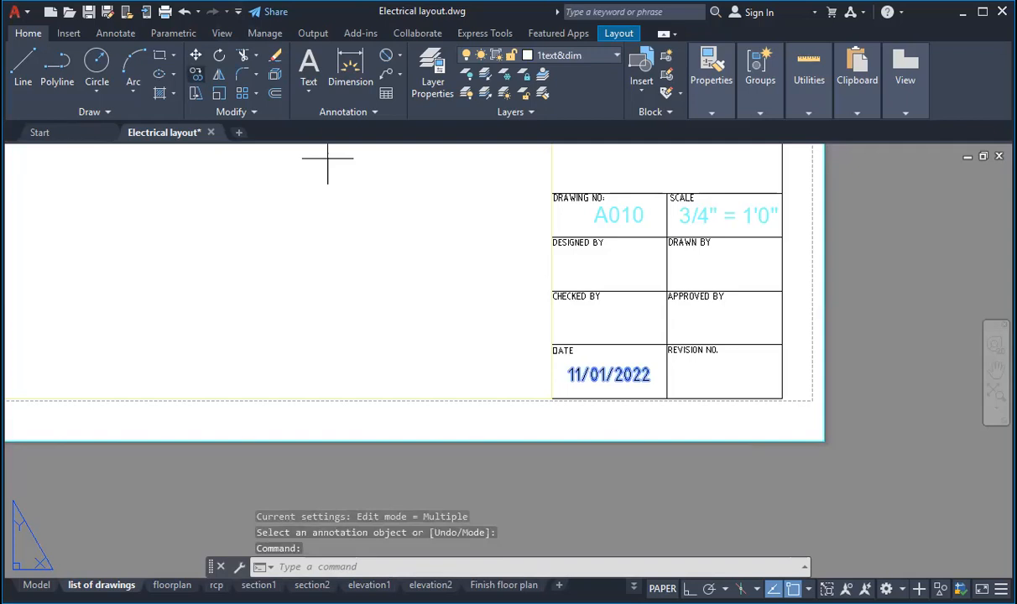
pyautogui.doubleClick(715, 309)
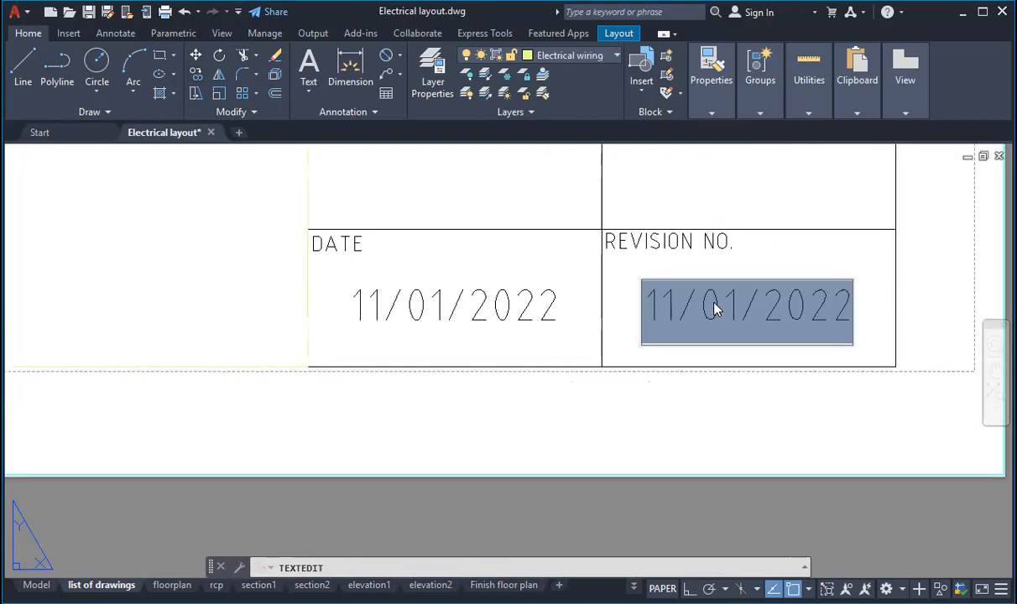
pyautogui.write('R')
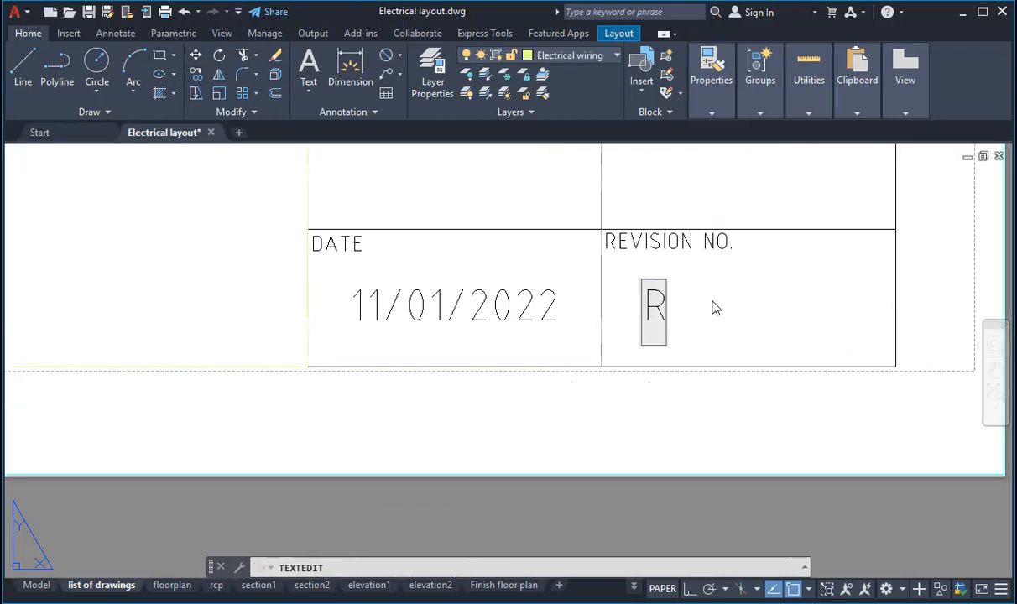
pyautogui.write('0')
pyautogui.press('Return')
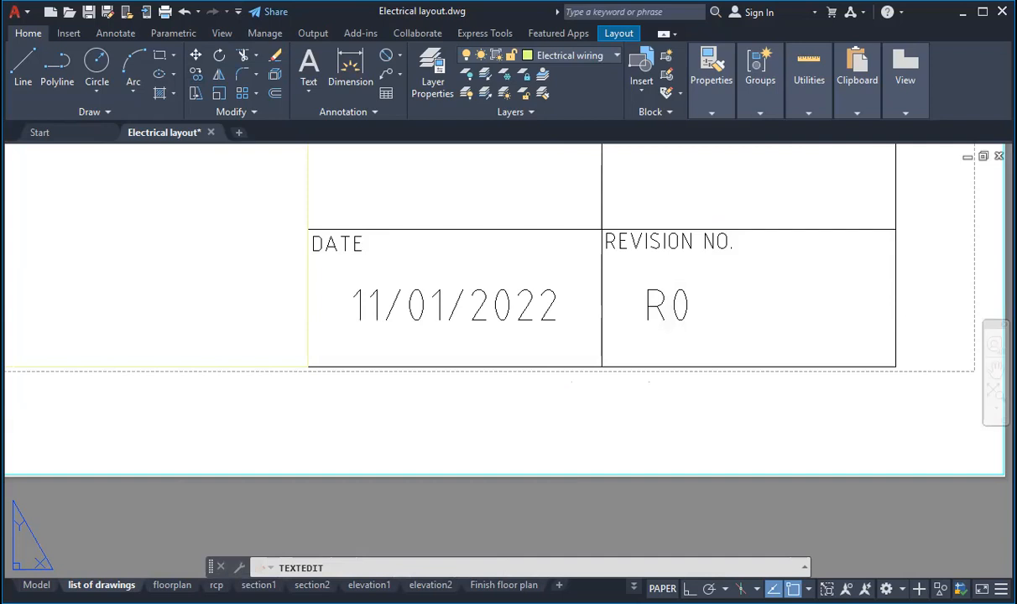
pyautogui.press('Escape')
pyautogui.click(676, 294)
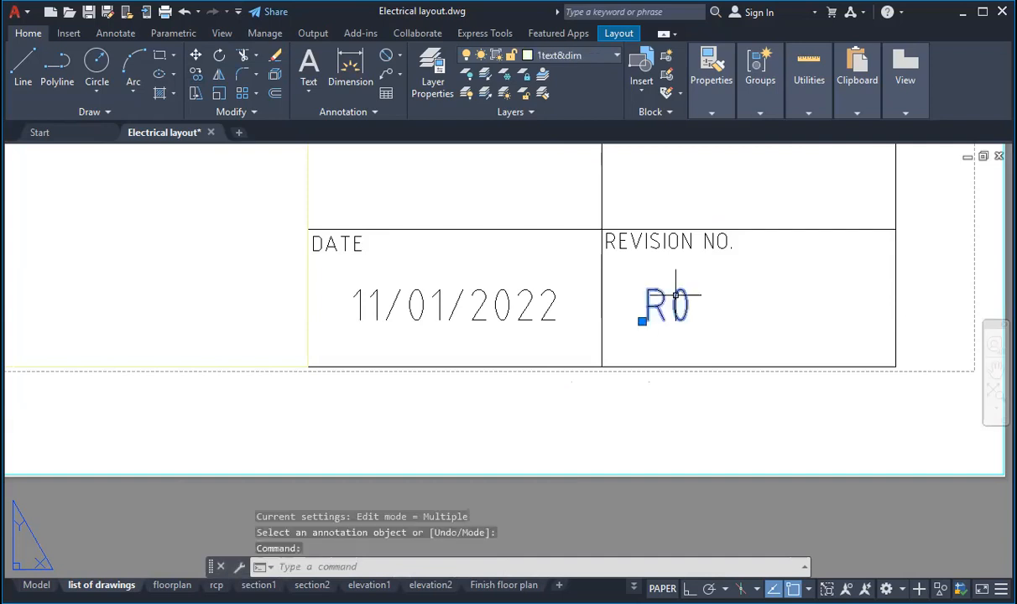
pyautogui.write('m')
pyautogui.press('Return')
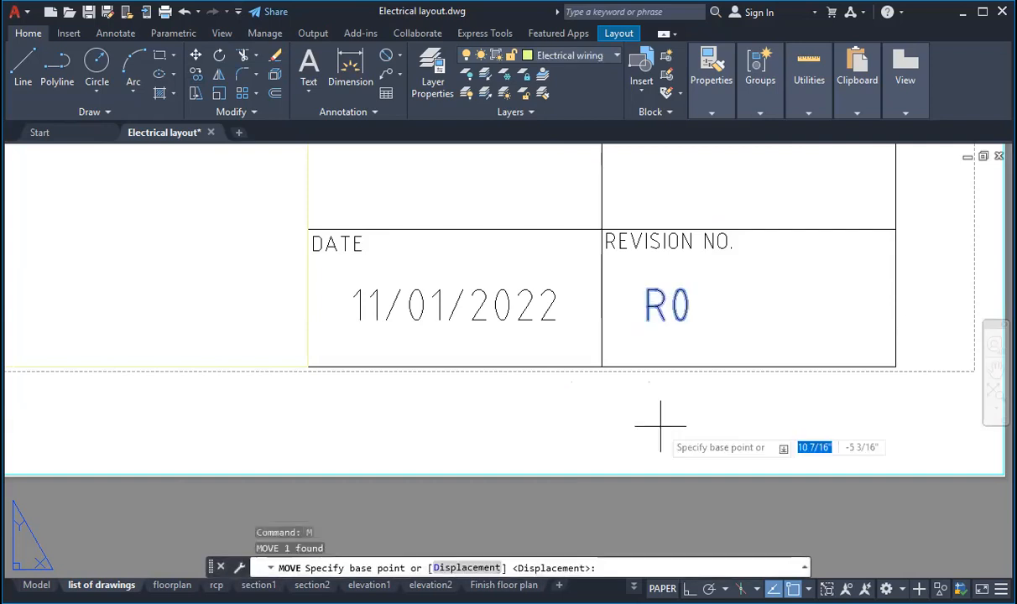
pyautogui.scroll(-3, 661, 426)
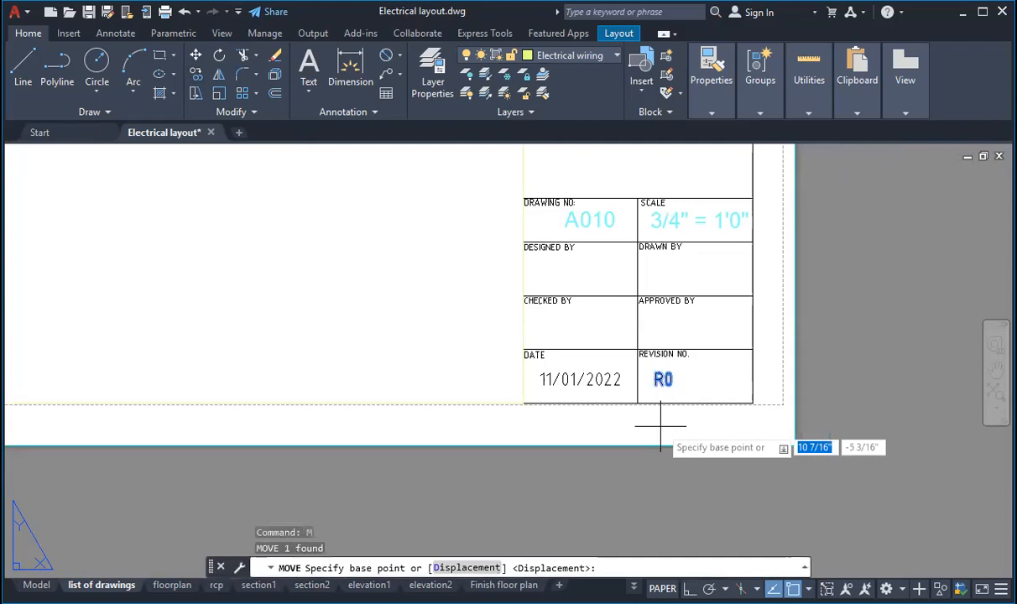
pyautogui.press('Escape')
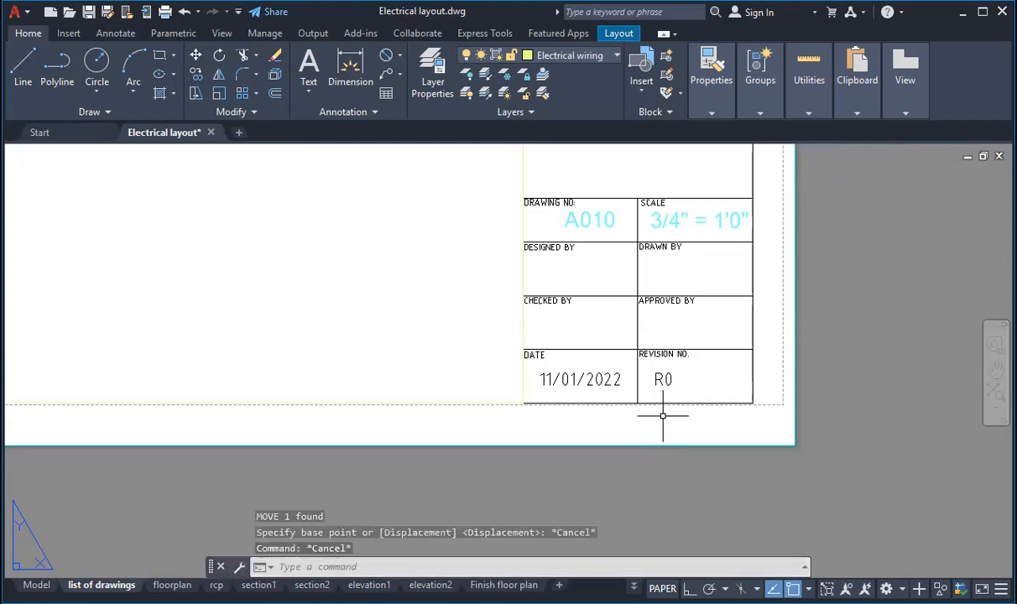
pyautogui.scroll(-2, 663, 413)
pyautogui.scroll(-6, 709, 424)
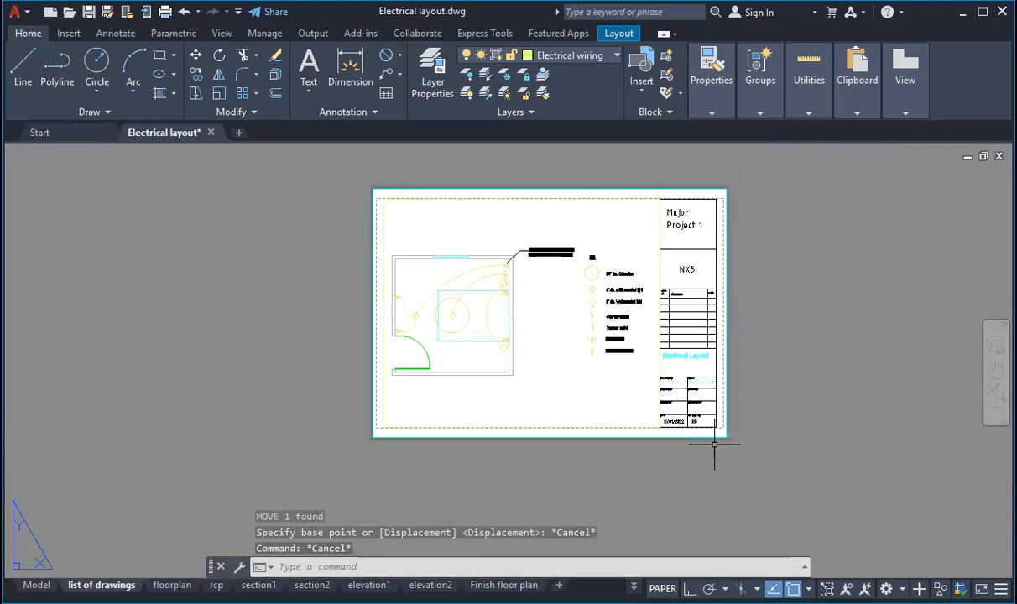
pyautogui.scroll(4, 714, 386)
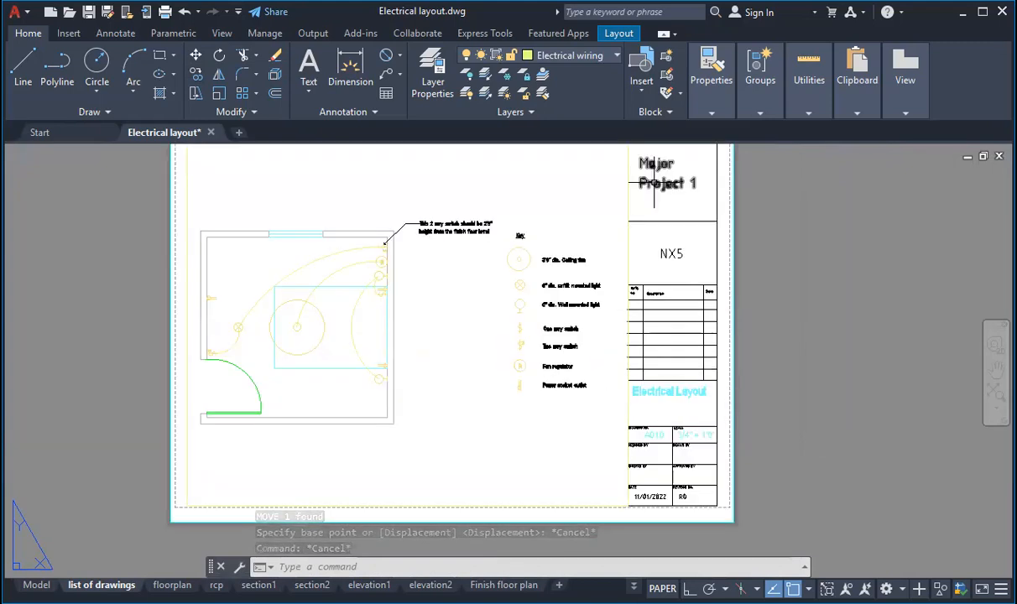
pyautogui.scroll(2, 645, 168)
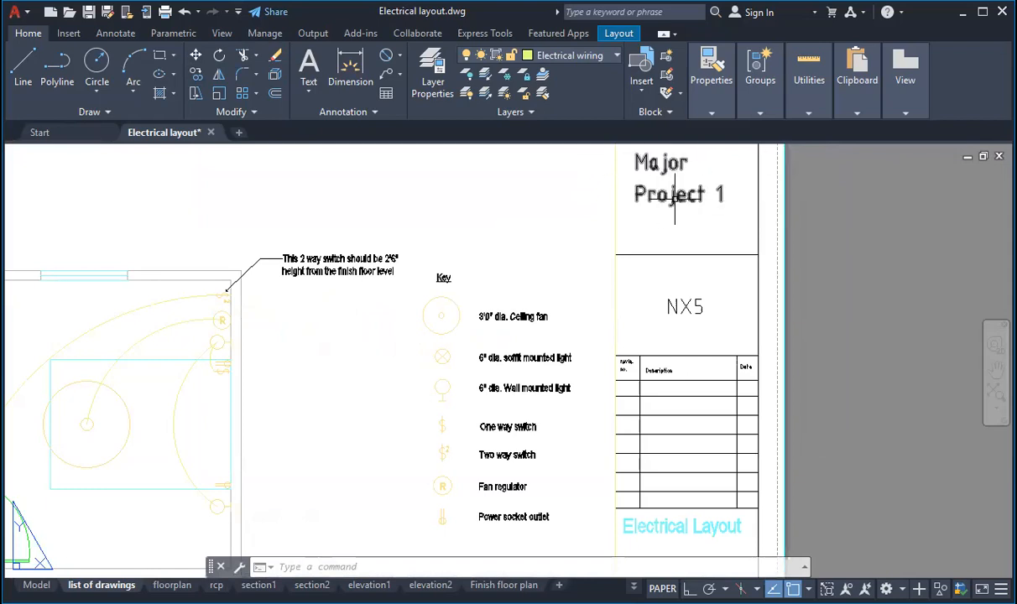
pyautogui.scroll(-3, 743, 269)
pyautogui.scroll(3, 460, 340)
pyautogui.scroll(-3, 458, 342)
pyautogui.scroll(2, 580, 292)
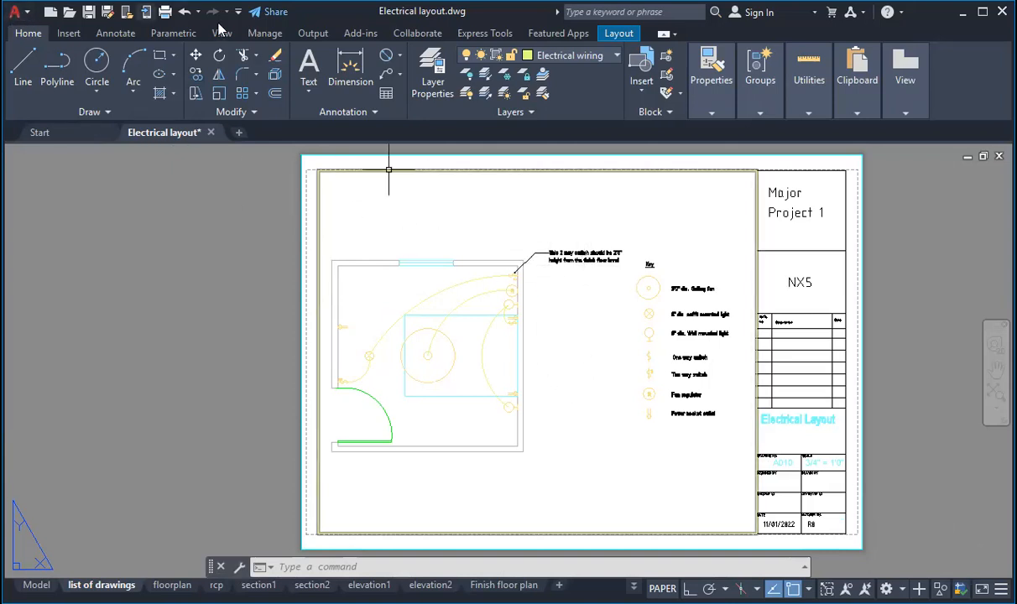
# Set up a single-sheet plot of the electrical layout sheet with the previous plot settings and preview it.
pyautogui.click(164, 12)
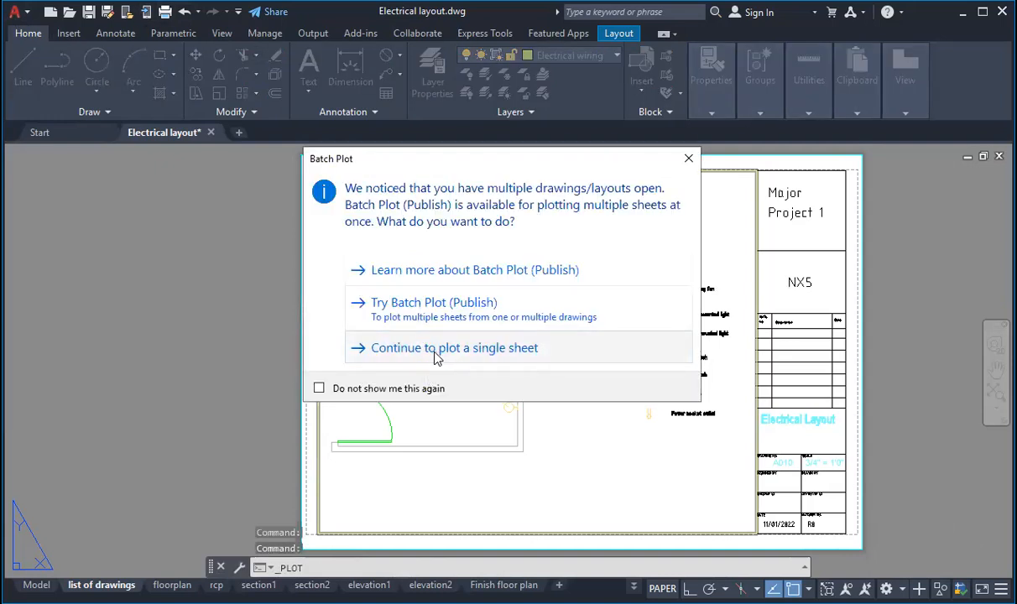
pyautogui.click(436, 357)
pyautogui.click(375, 142)
pyautogui.click(361, 170)
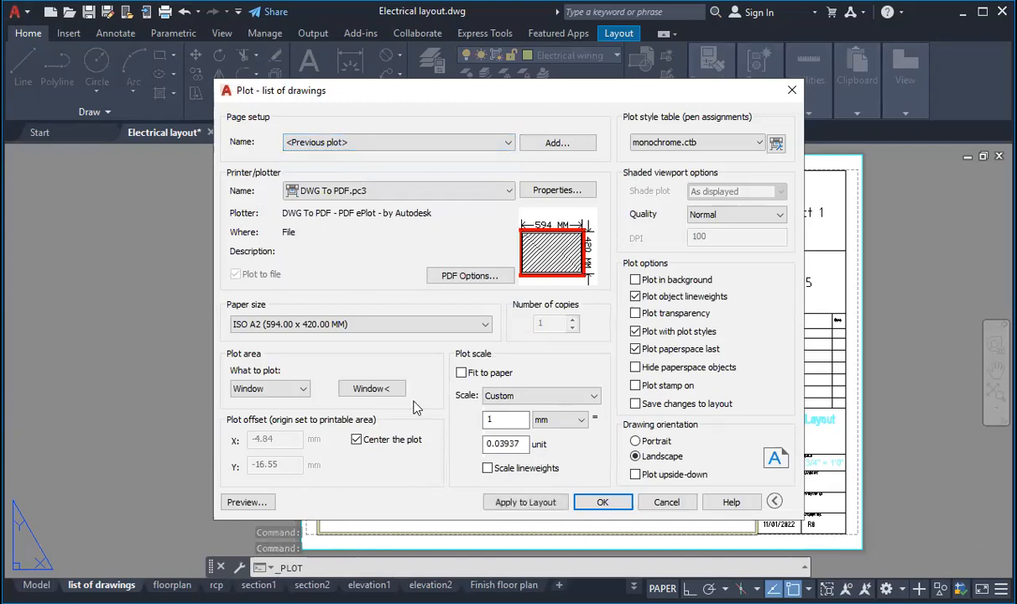
pyautogui.click(264, 506)
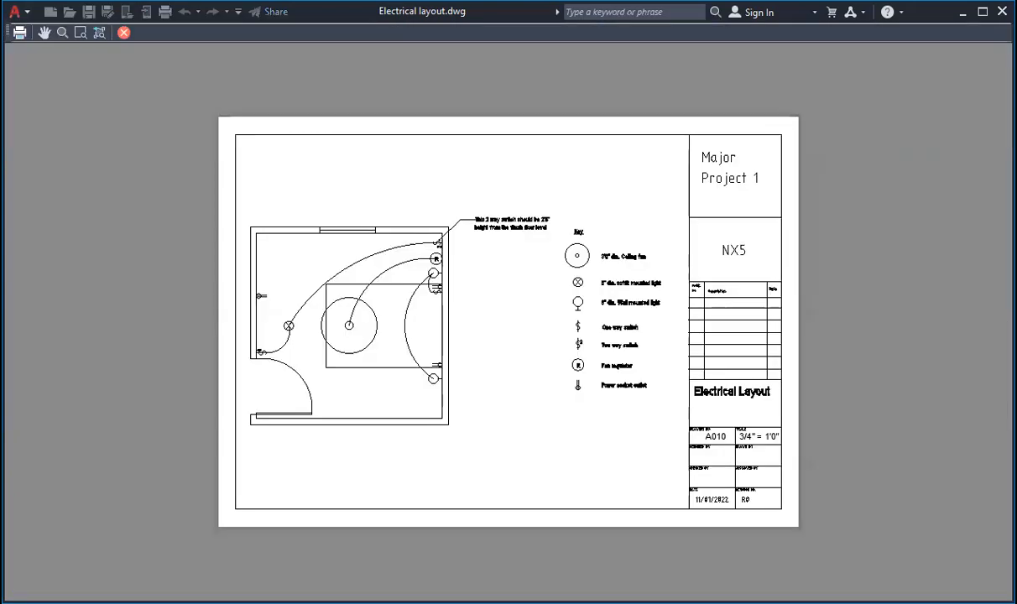
# Plot the previewed sheet to PDF, saving it in Documents as Electrical layout-list of drawings.pdf.
pyautogui.rightClick(469, 320)
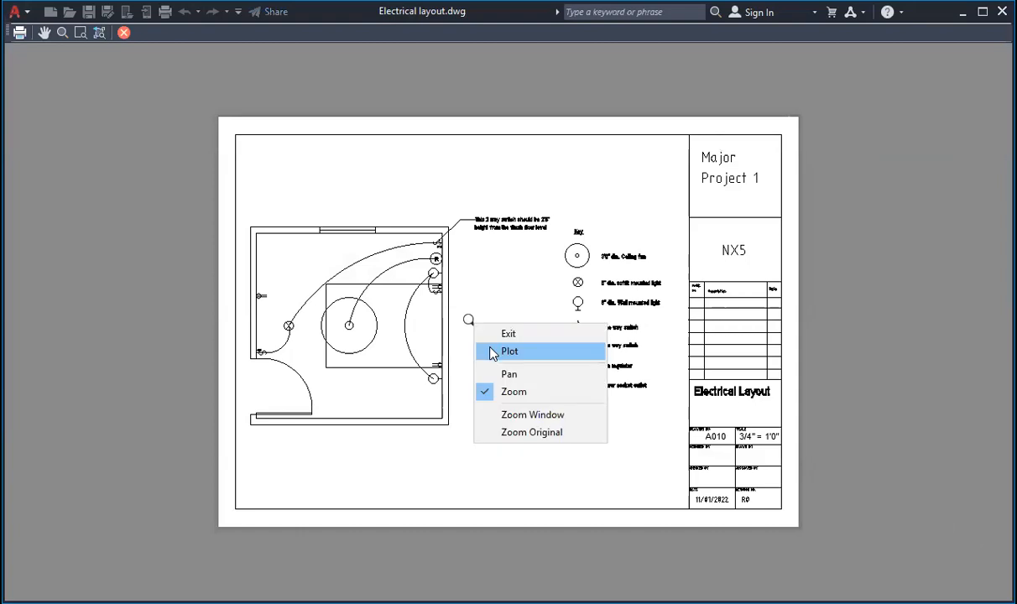
pyautogui.click(509, 351)
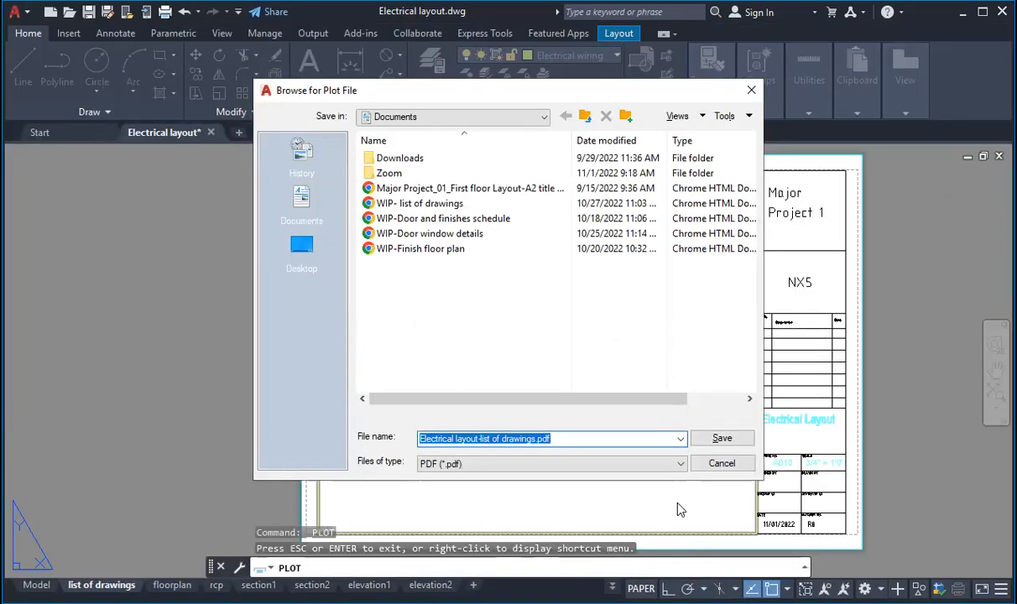
pyautogui.click(727, 445)
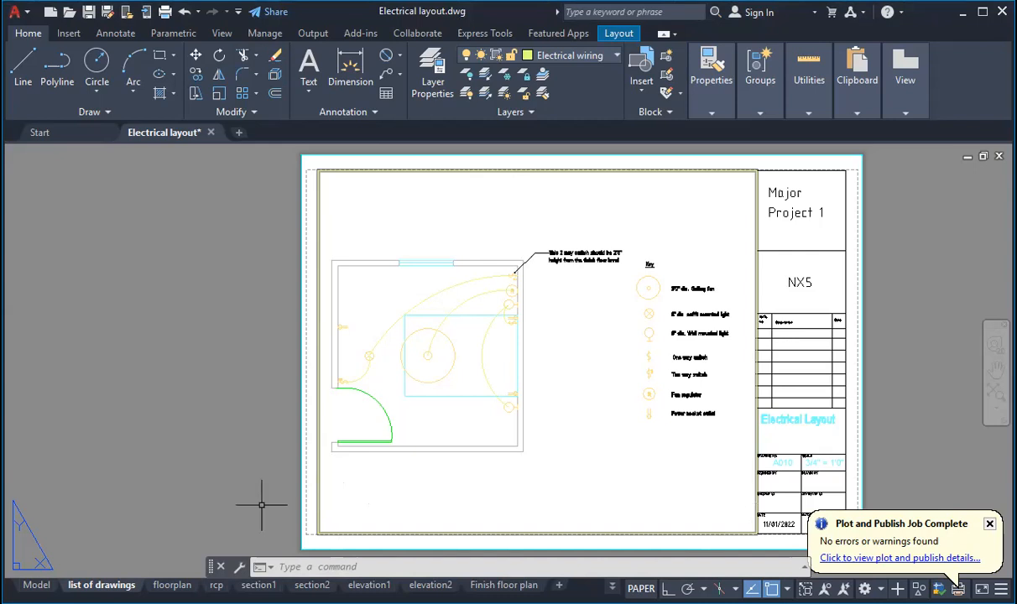
pyautogui.click(36, 585)
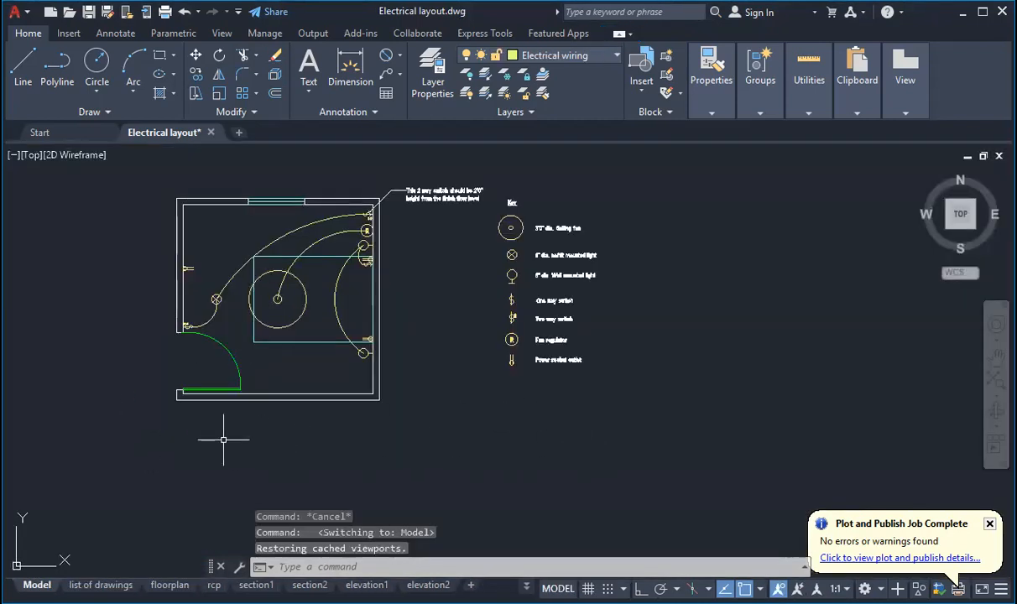
pyautogui.moveTo(155, 577)
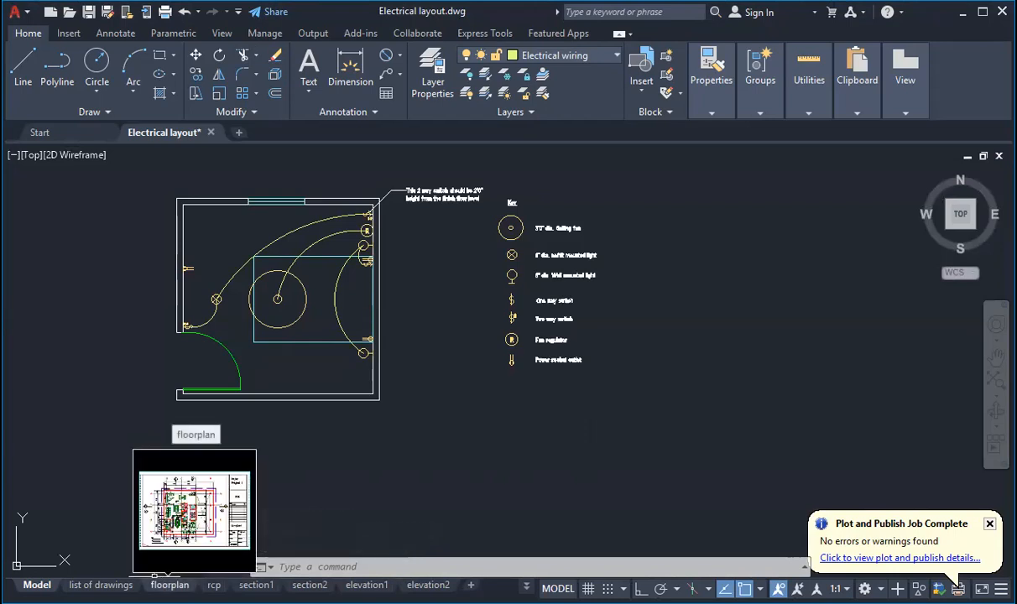
pyautogui.click(101, 585)
pyautogui.scroll(-2, 544, 267)
pyautogui.scroll(3, 550, 289)
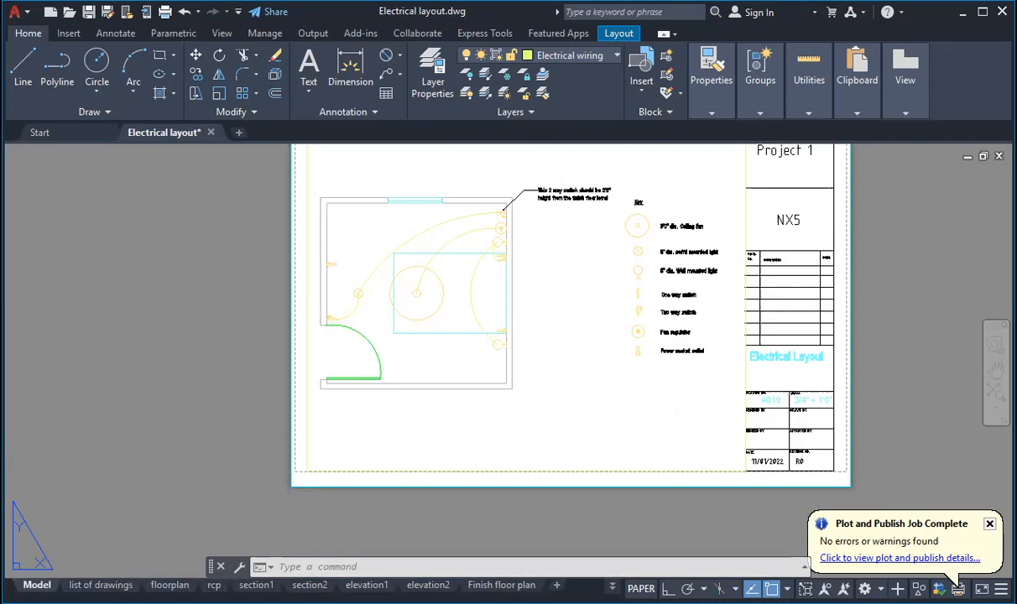
pyautogui.click(36, 585)
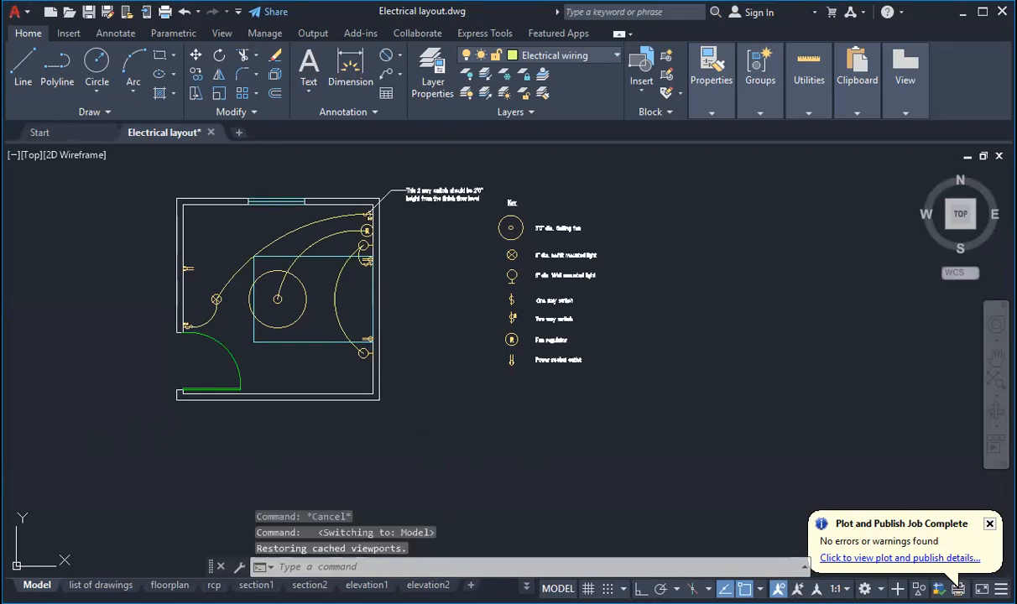
# Rename the list of drawings layout to Electrical Drawing.
pyautogui.click(101, 585)
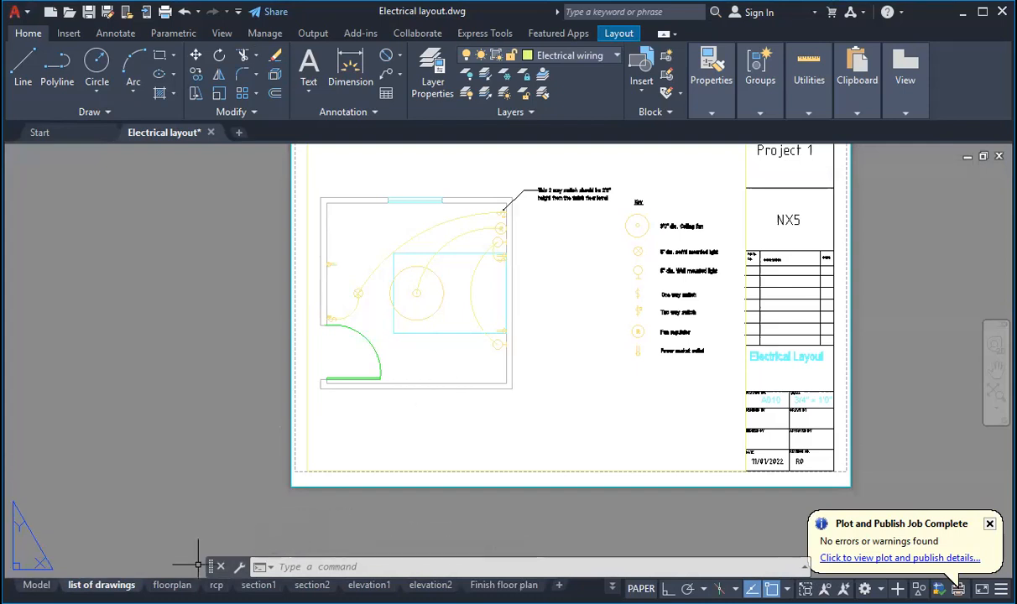
pyautogui.rightClick(99, 585)
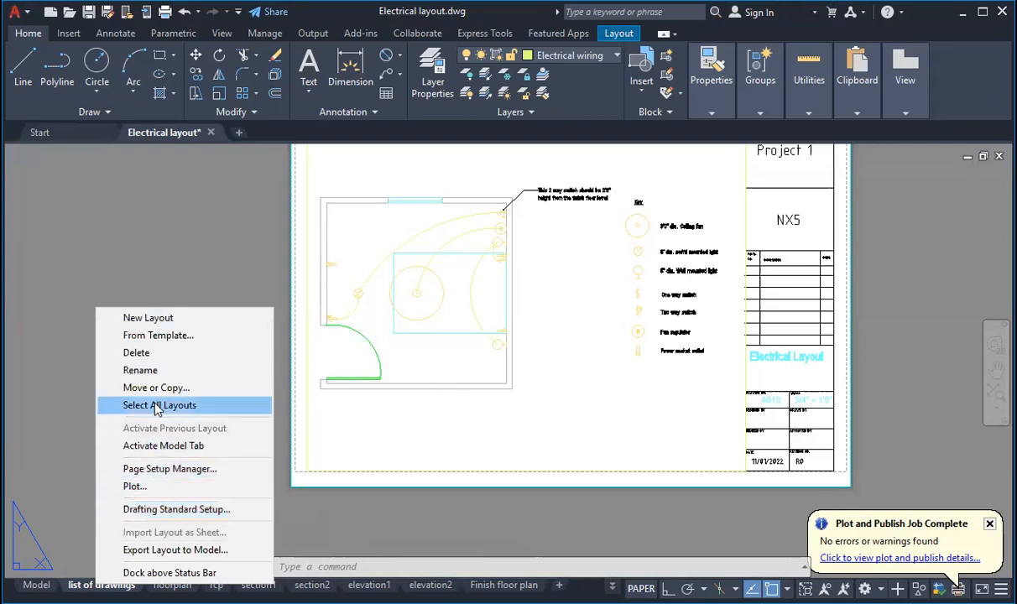
pyautogui.click(173, 371)
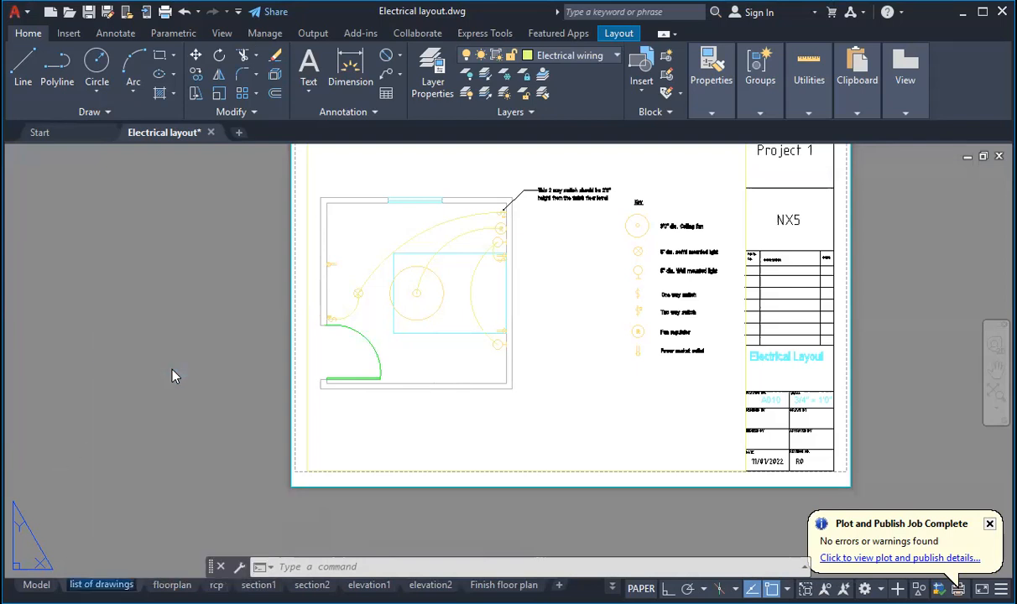
pyautogui.write('Electr')
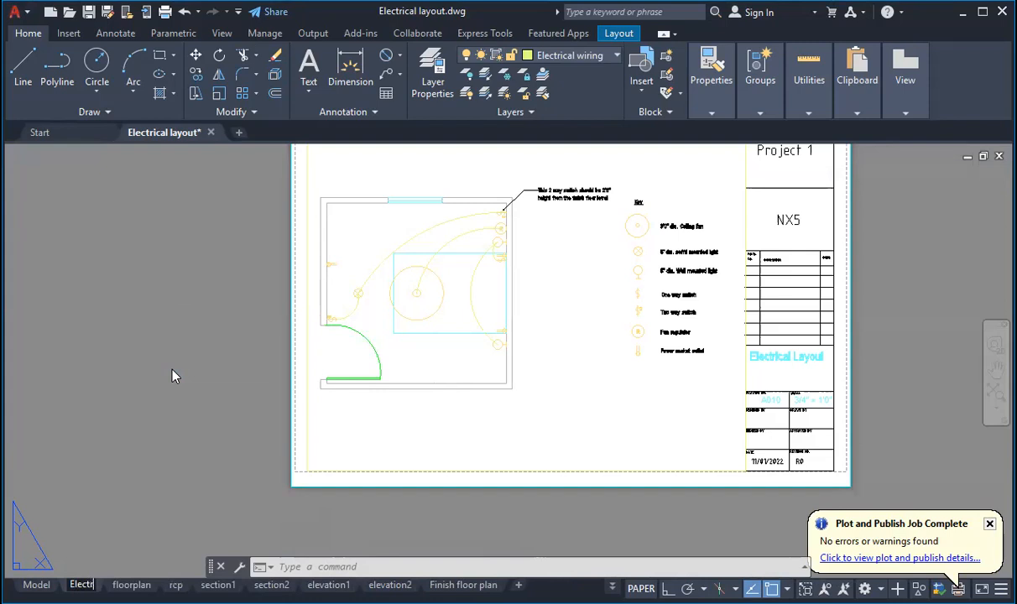
pyautogui.write('ical')
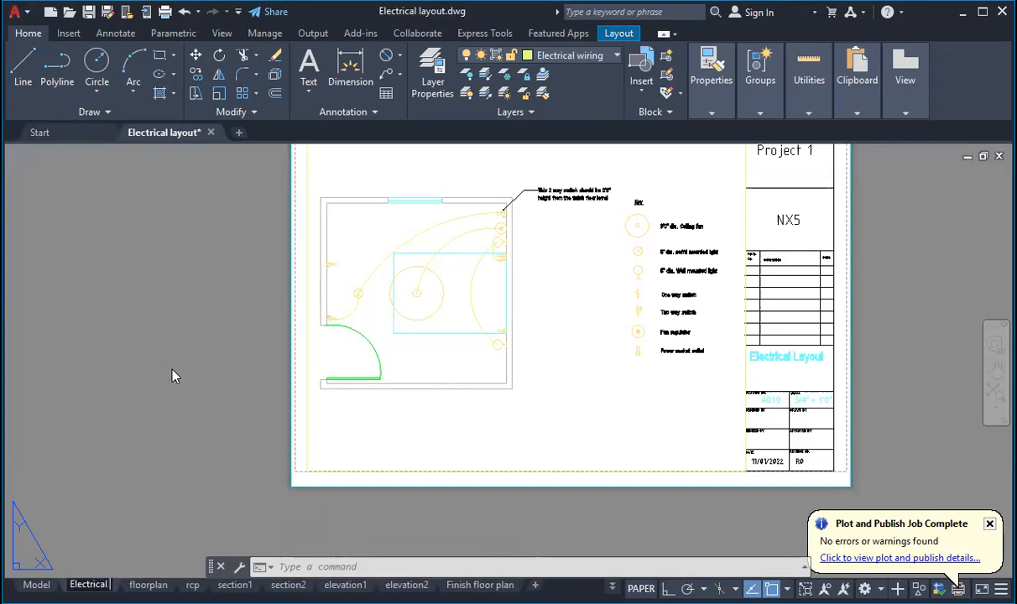
pyautogui.write(' Drawing')
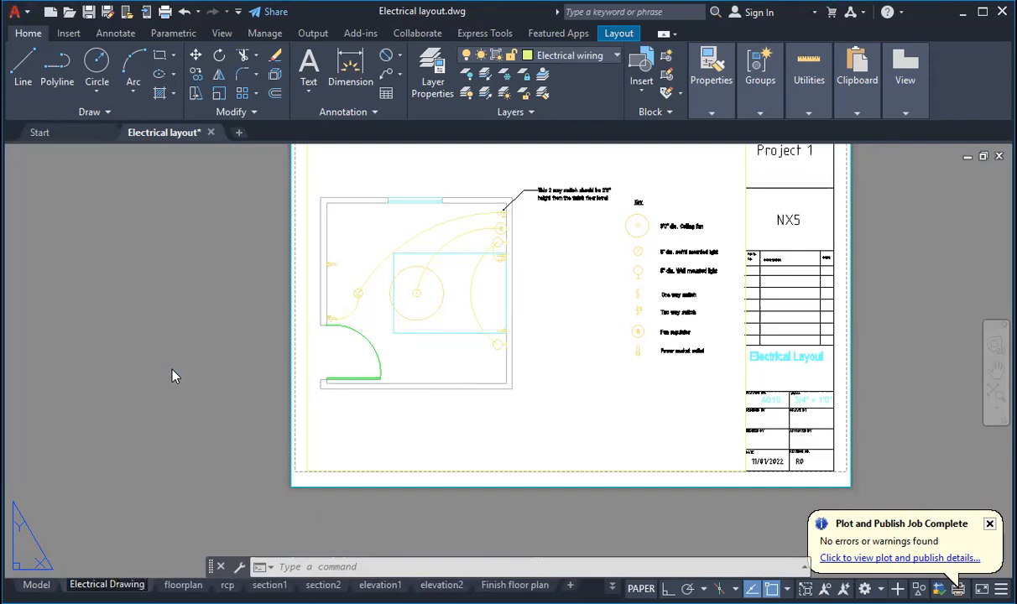
pyautogui.click(198, 564)
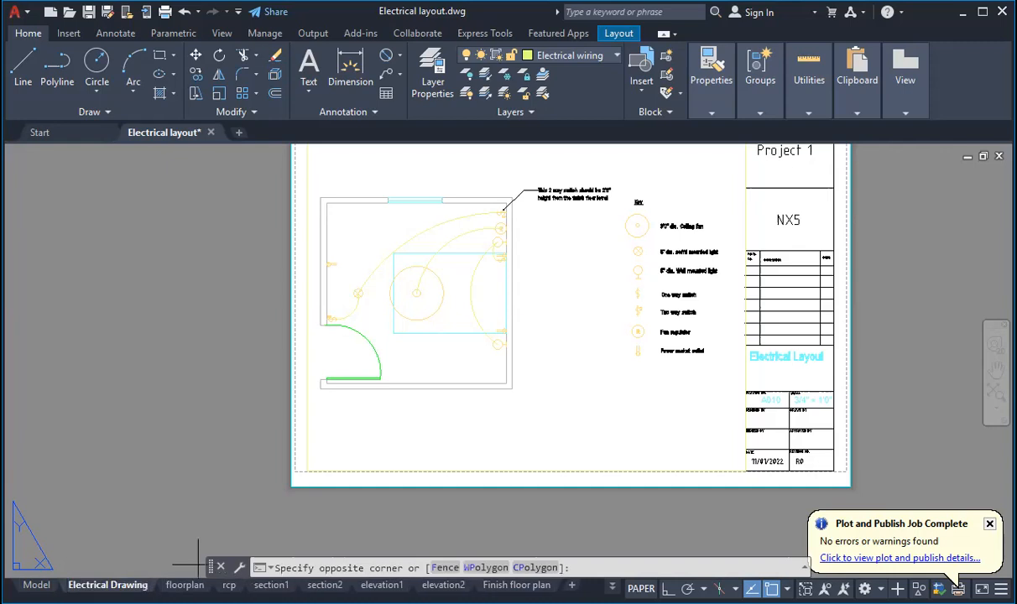
pyautogui.click(198, 564)
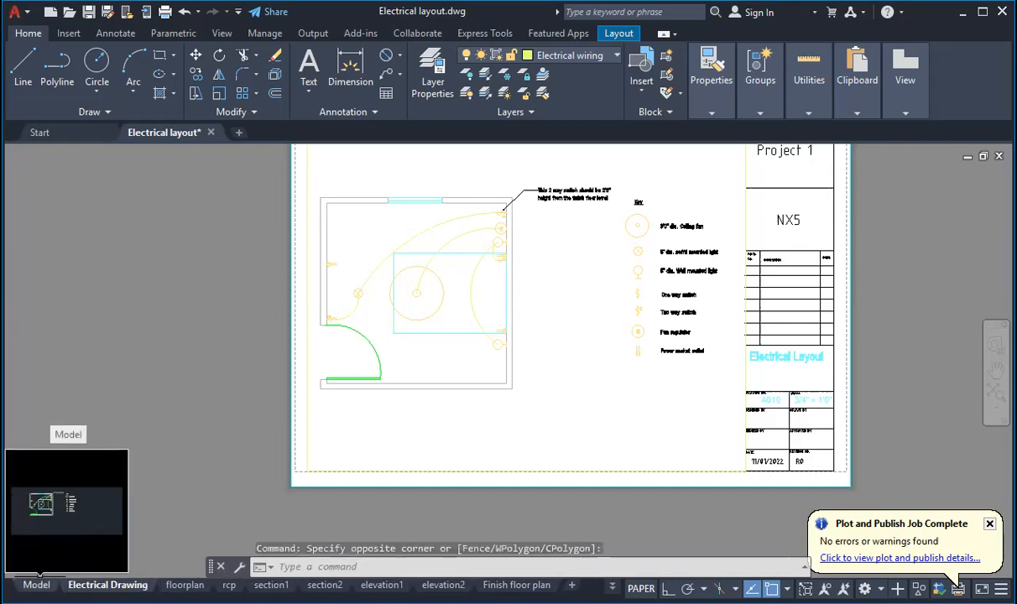
# In model space, copy the key's Power socket outlet label to just below the room's lower-left corner.
pyautogui.click(36, 585)
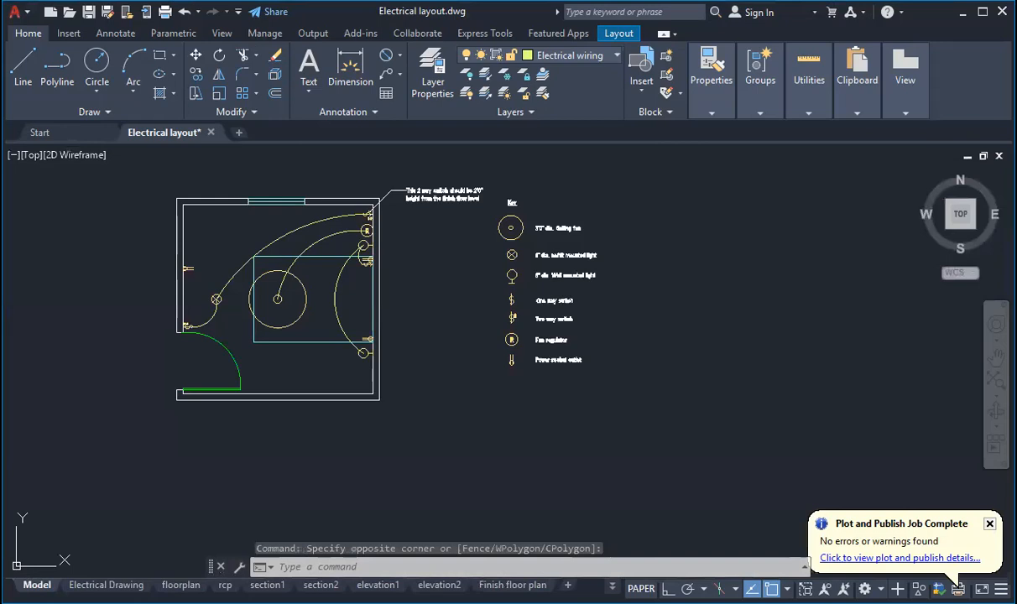
pyautogui.click(537, 359)
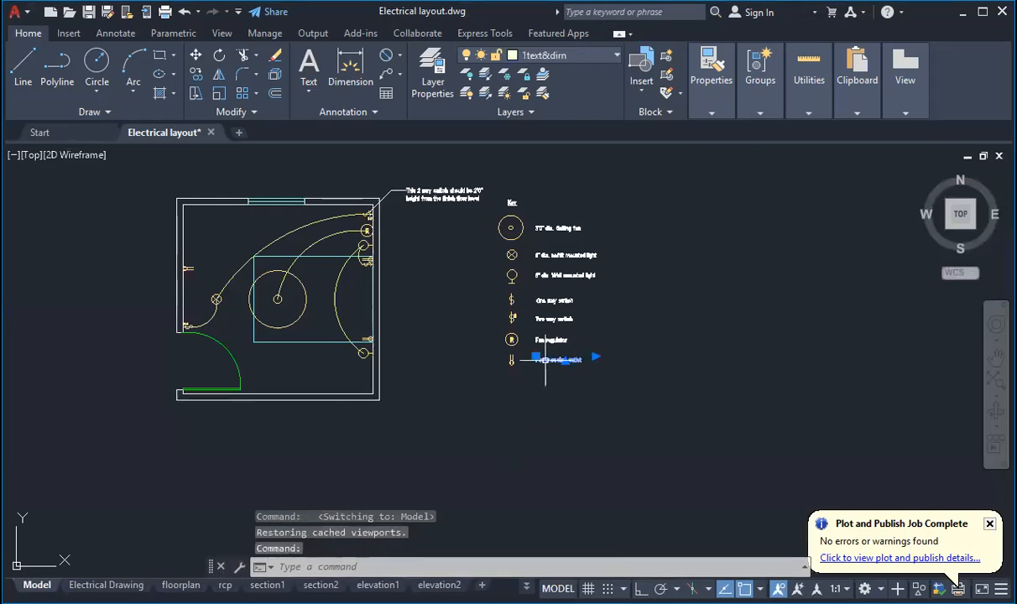
pyautogui.click(199, 74)
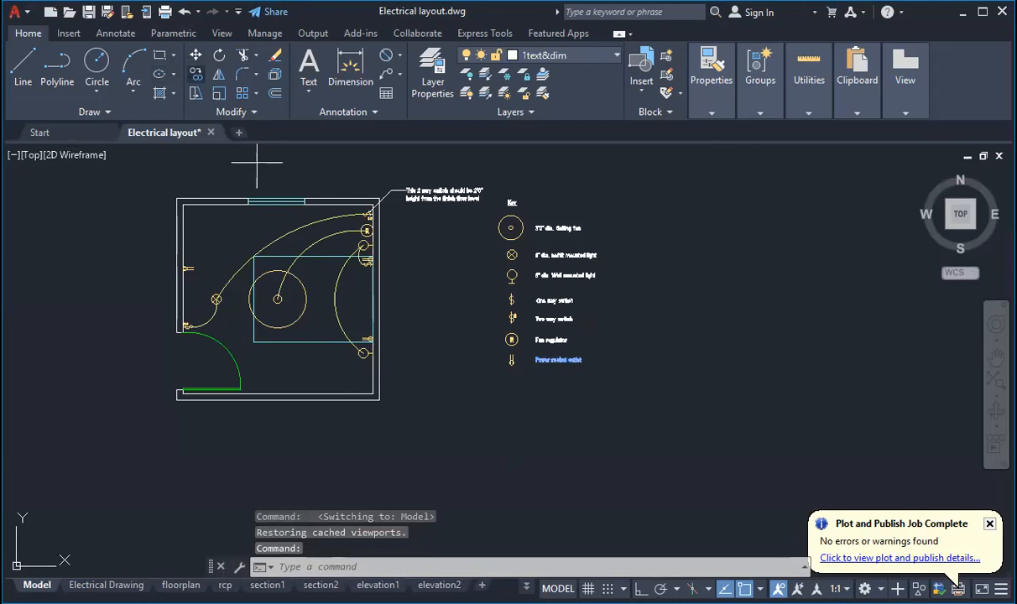
pyautogui.scroll(-4, 556, 381)
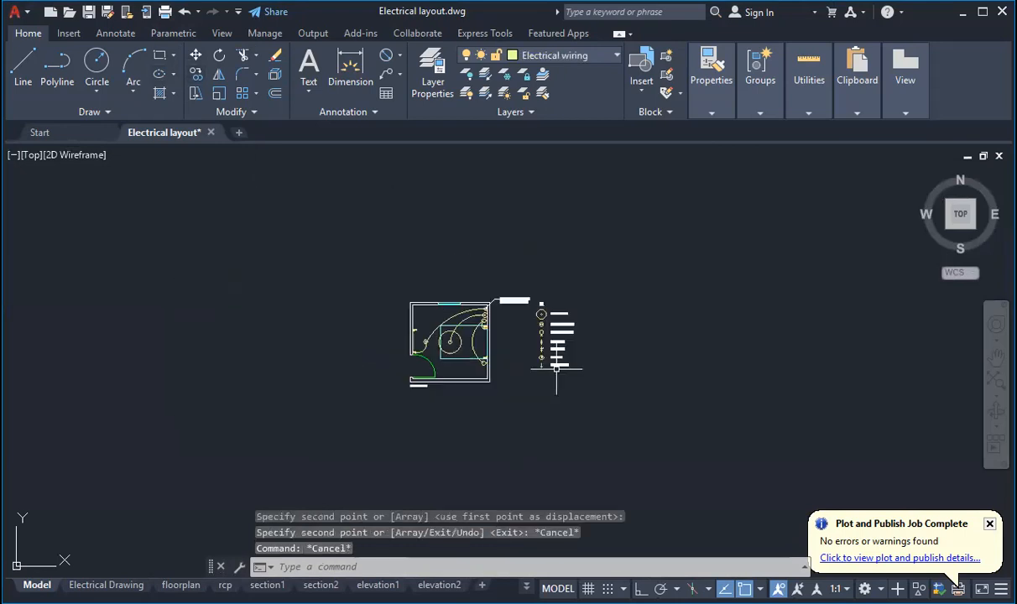
# Replace the text of the copied Power socket outlet label below the plan with the heading Note: followed by a new line.
pyautogui.scroll(8, 419, 398)
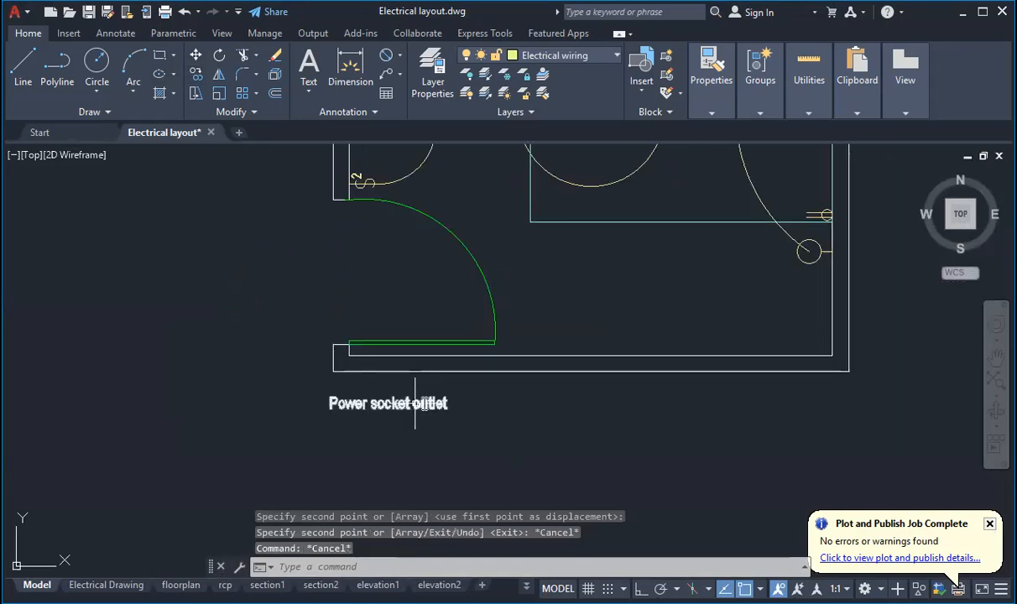
pyautogui.doubleClick(432, 404)
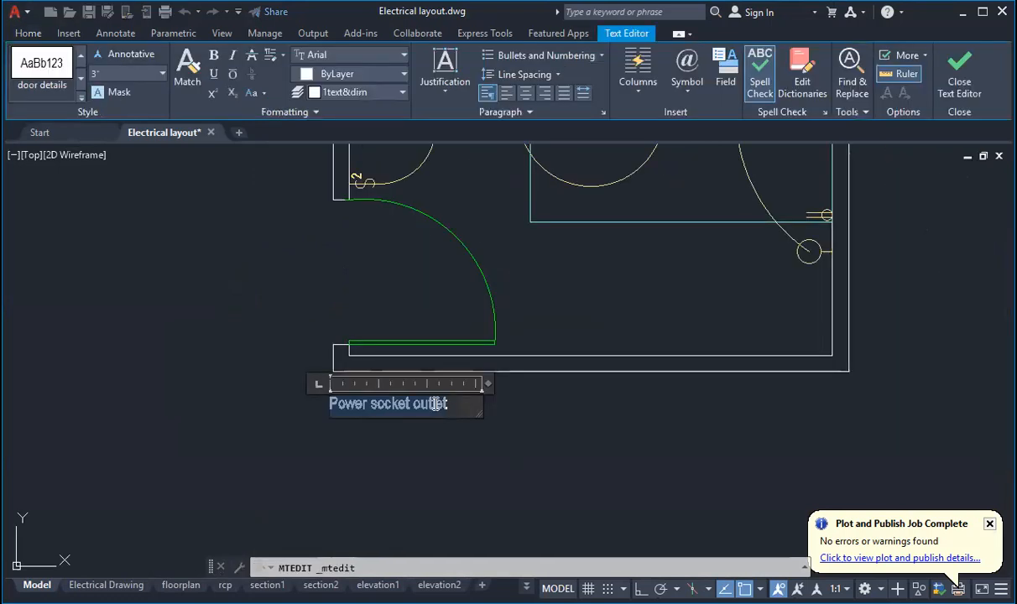
pyautogui.write('Note:')
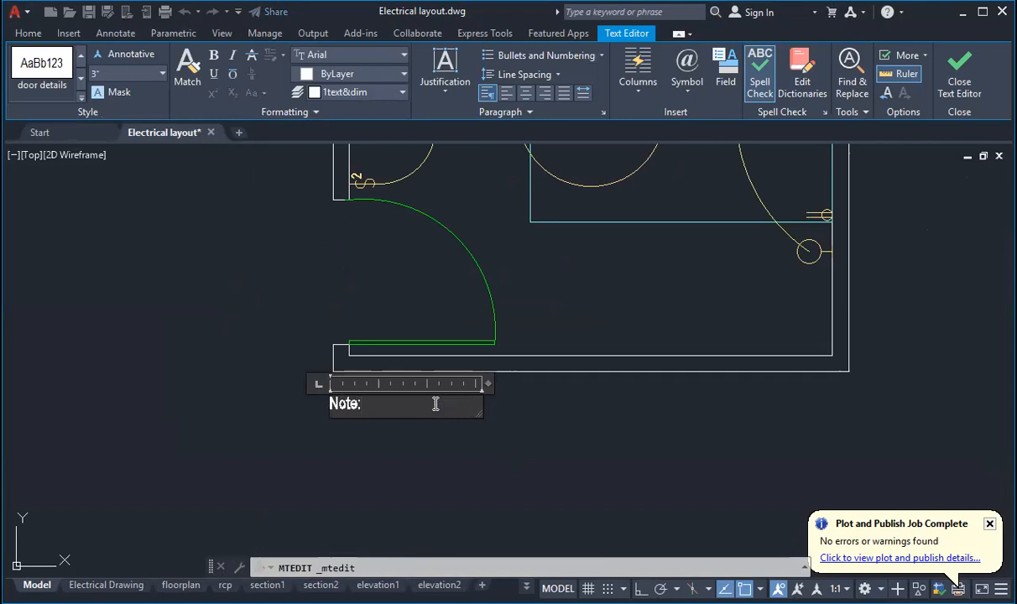
pyautogui.press('Return')
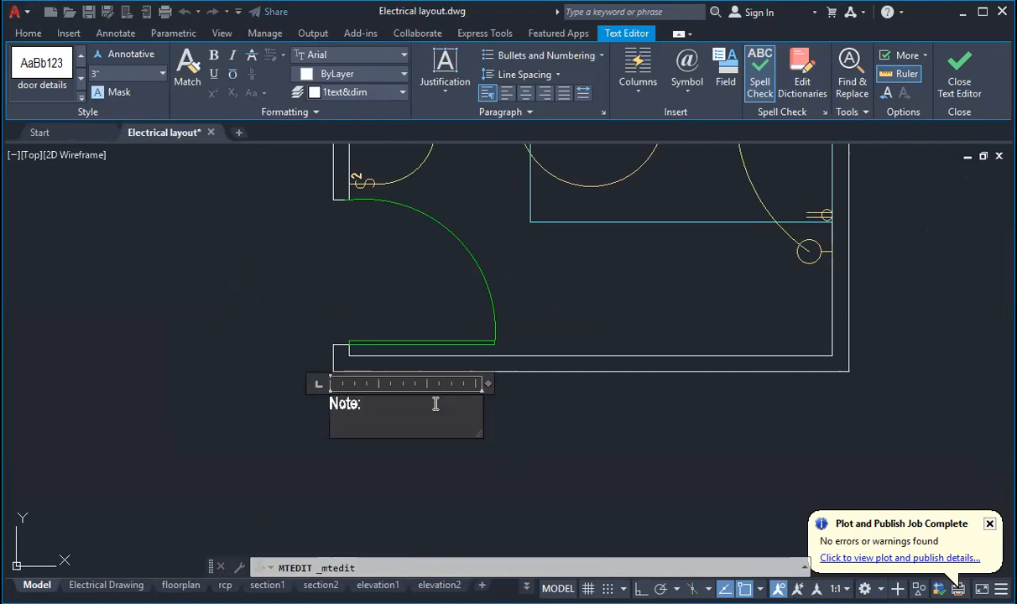
# Write the first item under the heading: "1.) All the switches should be 4'0" high from the finish floor level otherwise indicated".
pyautogui.write('1.)')
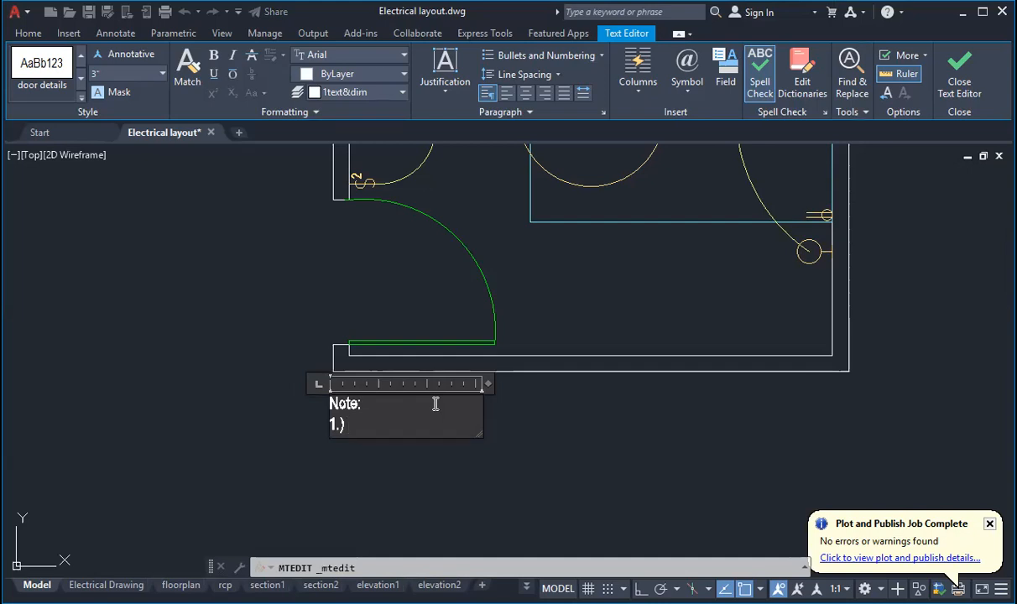
pyautogui.write('All the swit')
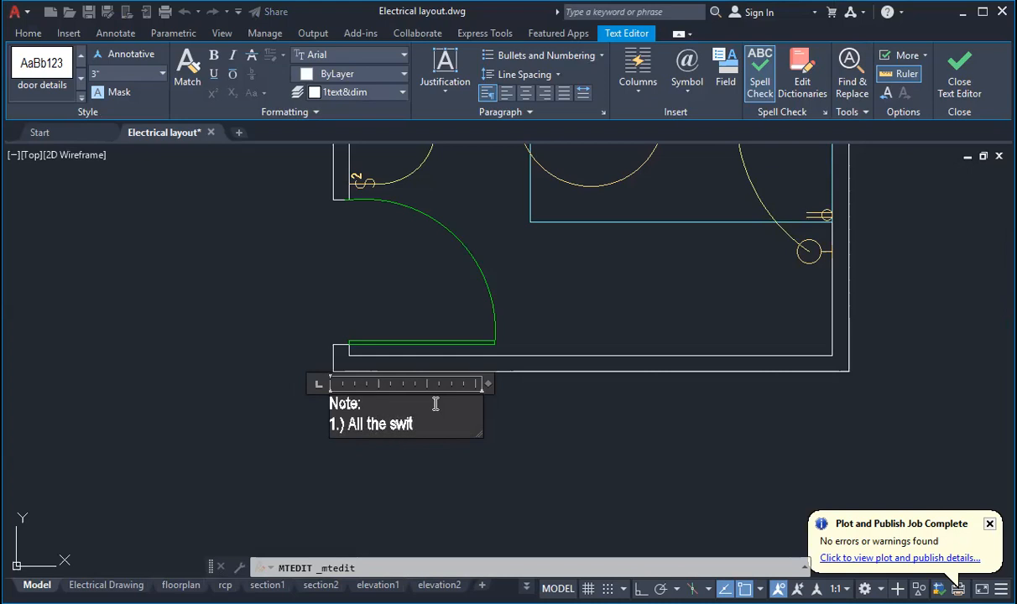
pyautogui.write('ches should be 4')
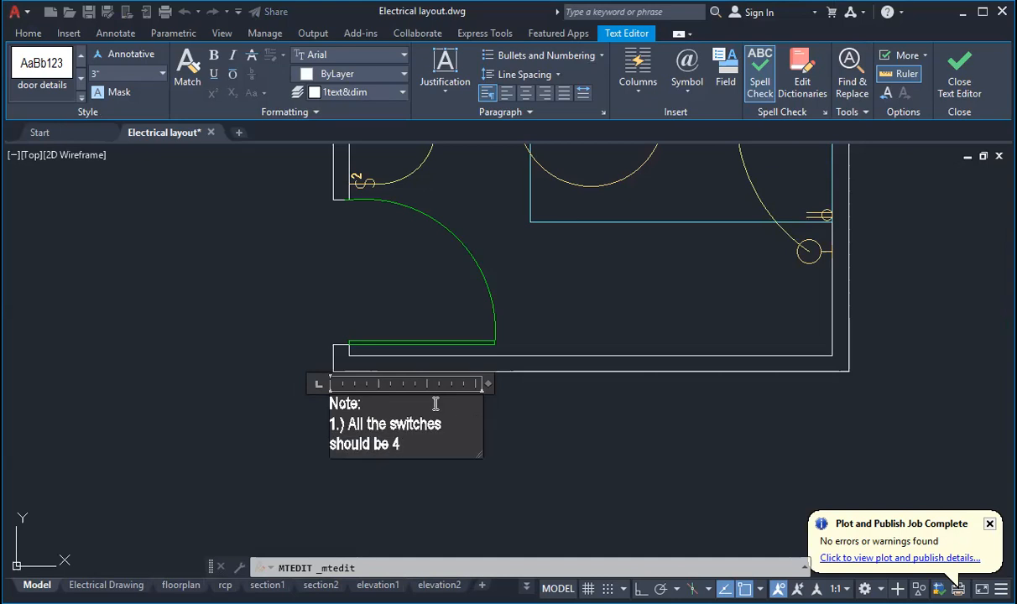
pyautogui.write('\'0" he')
pyautogui.press('BackSpace')
pyautogui.write('igh')
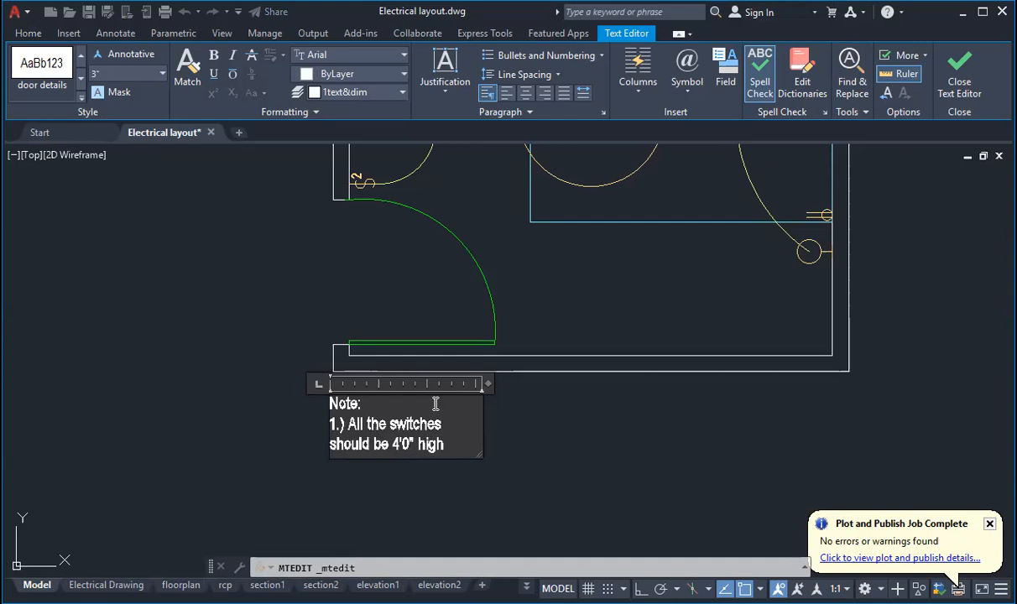
pyautogui.write(' from the f')
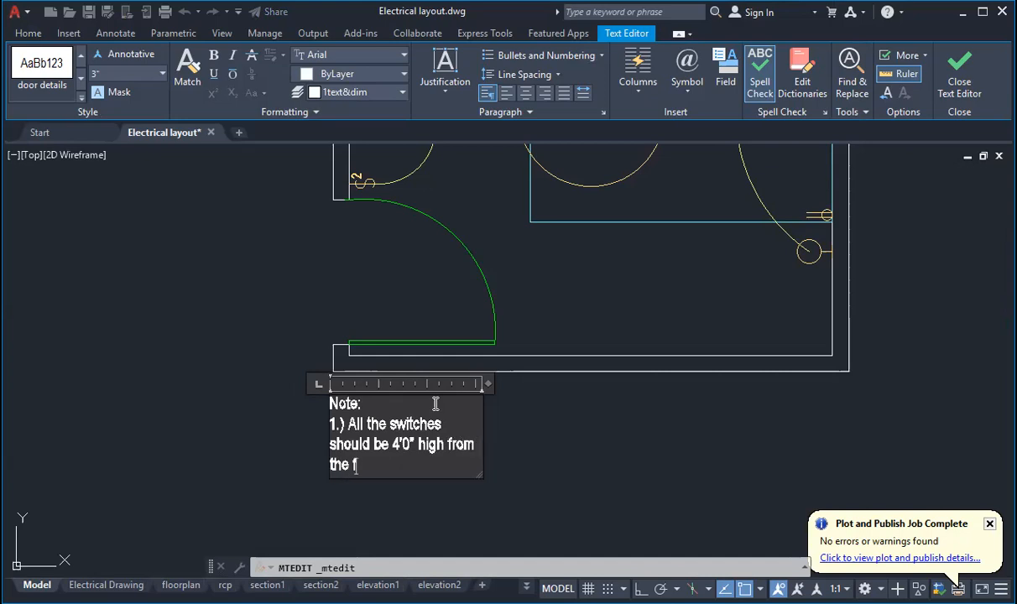
pyautogui.write('inish floor level')
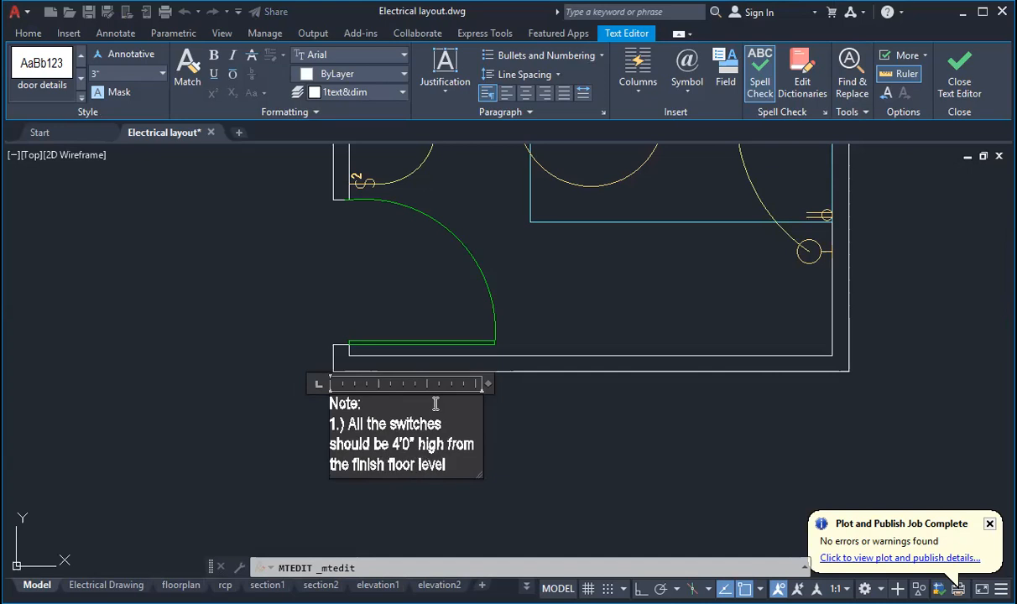
pyautogui.write(' other')
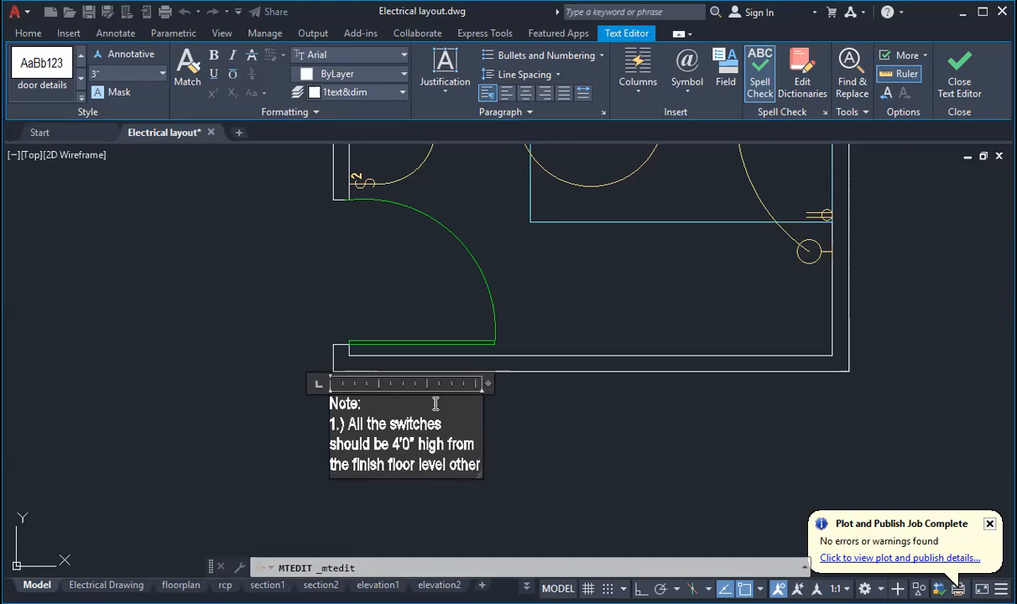
pyautogui.write('wise i')
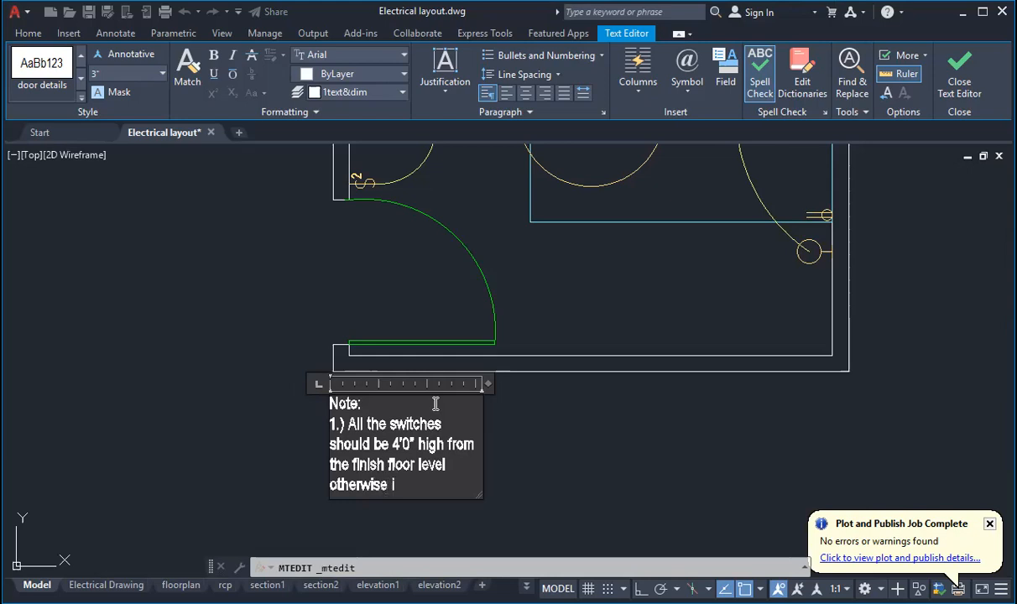
pyautogui.write('ndicated')
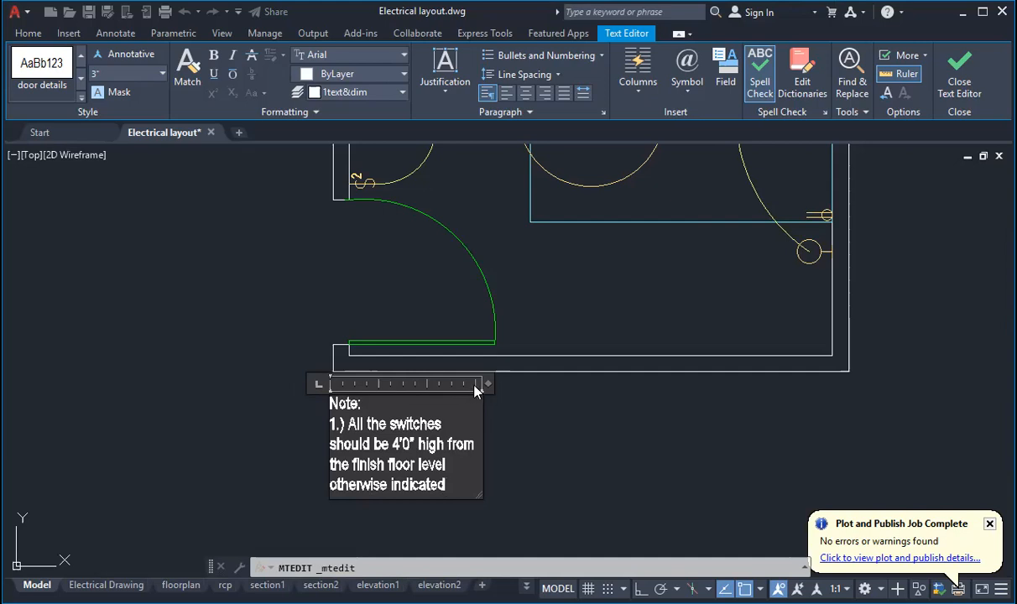
# Widen the note's text box to about the room's width and insert a blank line below the Note: heading.
pyautogui.moveTo(489, 385); pyautogui.dragTo(847, 387)
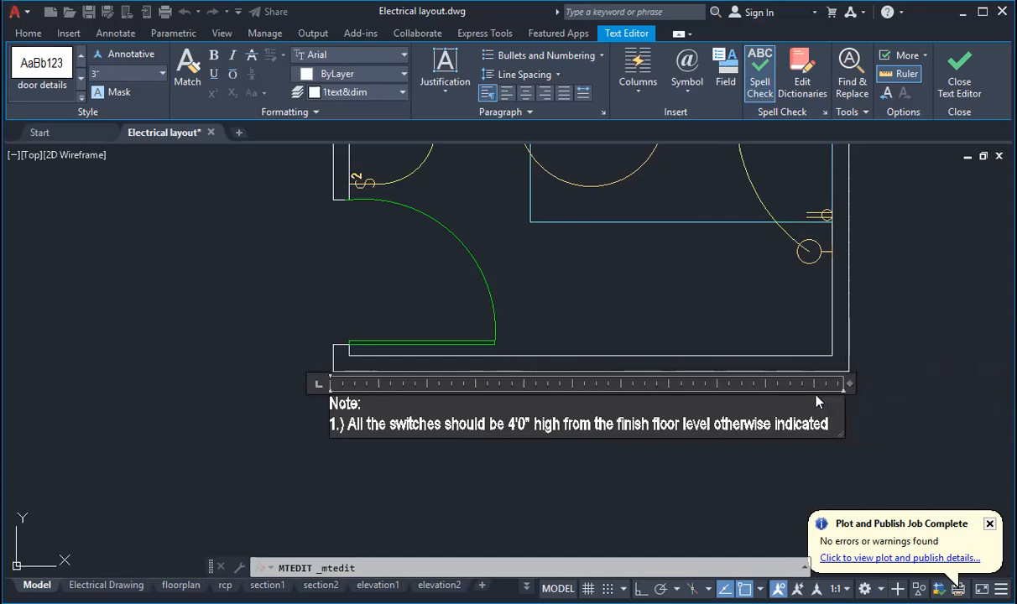
pyautogui.click(374, 408)
pyautogui.press('Return')
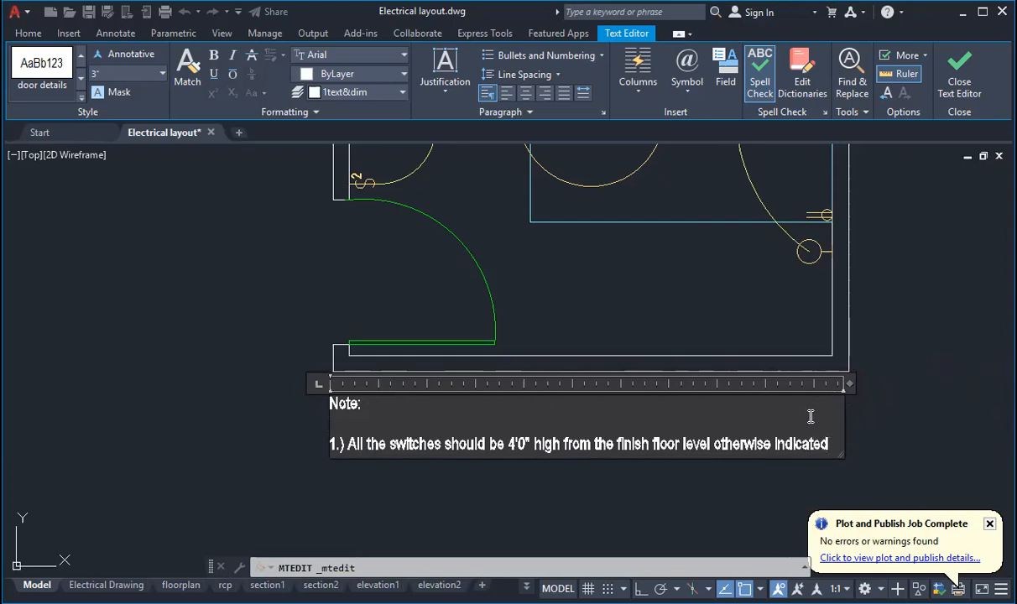
# Add item 2.) to the note with a copy of item 1's sentence, and end both items with a period.
pyautogui.press('Return')
pyautogui.write('2.)')
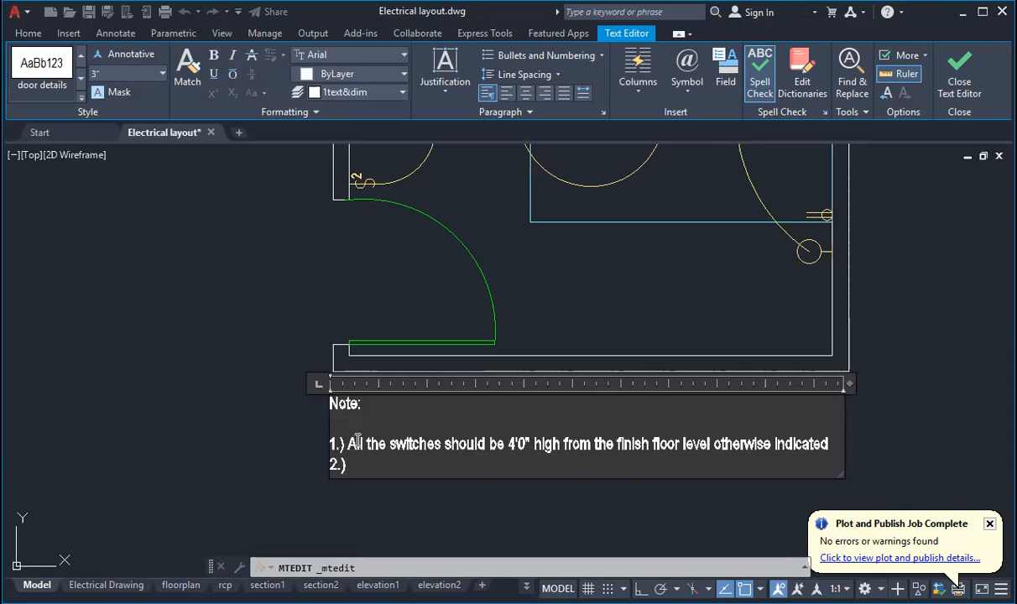
pyautogui.moveTo(352, 445); pyautogui.dragTo(829, 446)
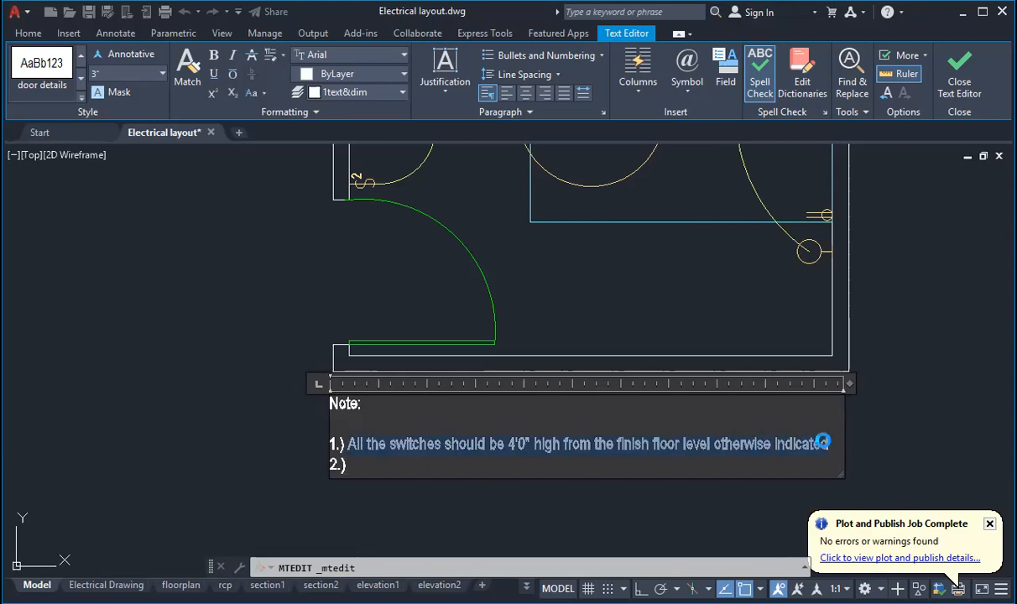
pyautogui.hotkey('ctrl', 'c')
pyautogui.click(605, 331)
pyautogui.click(826, 446)
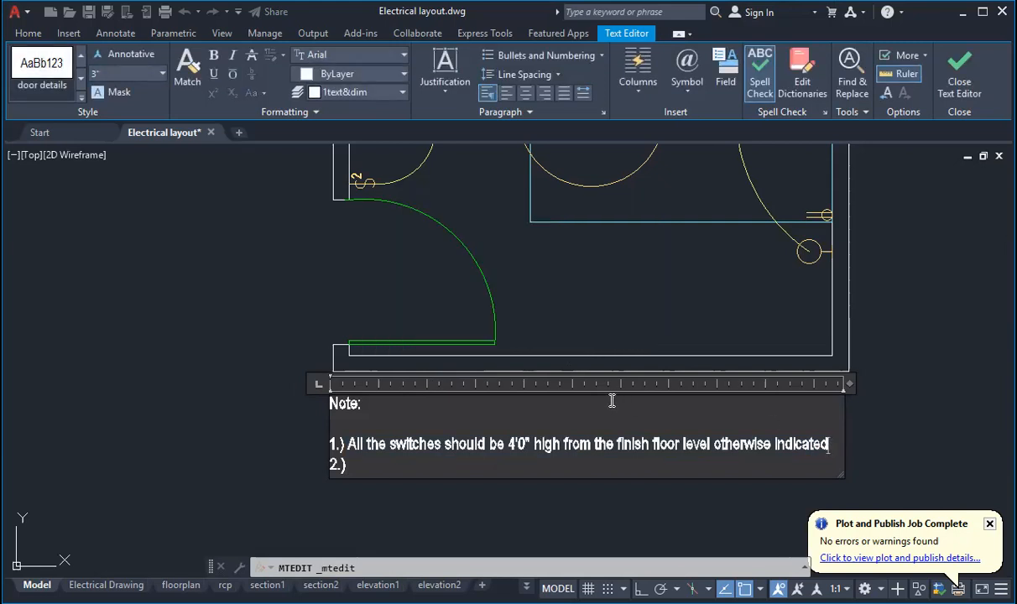
pyautogui.write('.')
pyautogui.hotkey('ctrl', 'v')
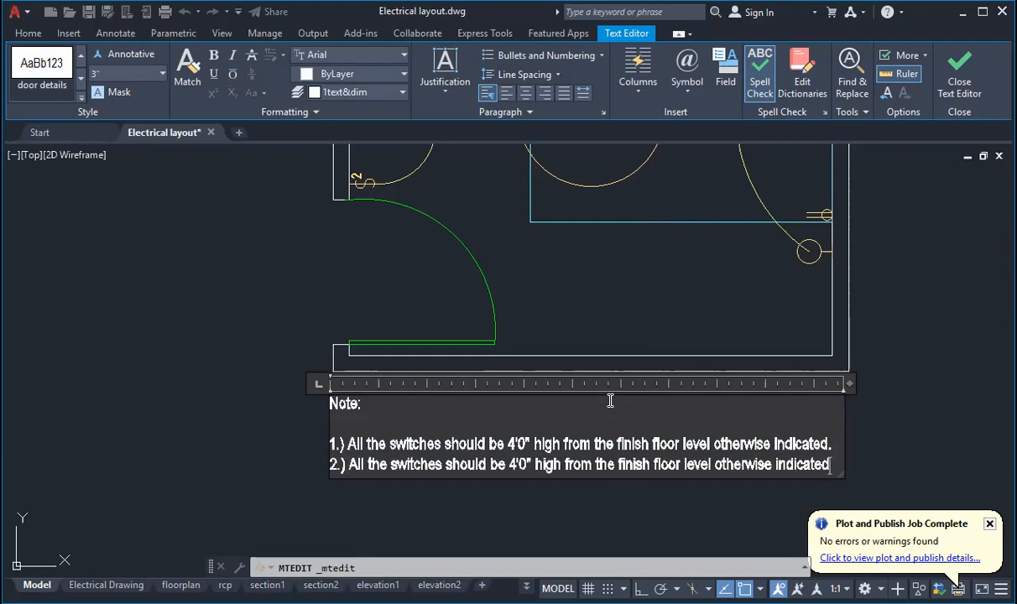
pyautogui.write('.')
# Replace the word switches in note item 2 with "power socket outlets".
pyautogui.moveTo(390, 467); pyautogui.dragTo(439, 473)
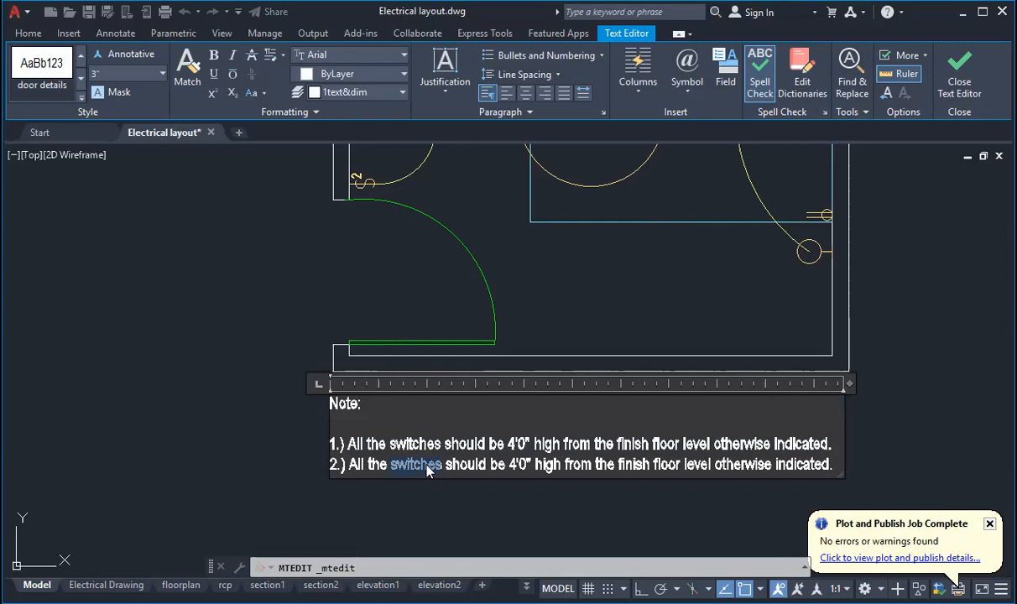
pyautogui.write('power')
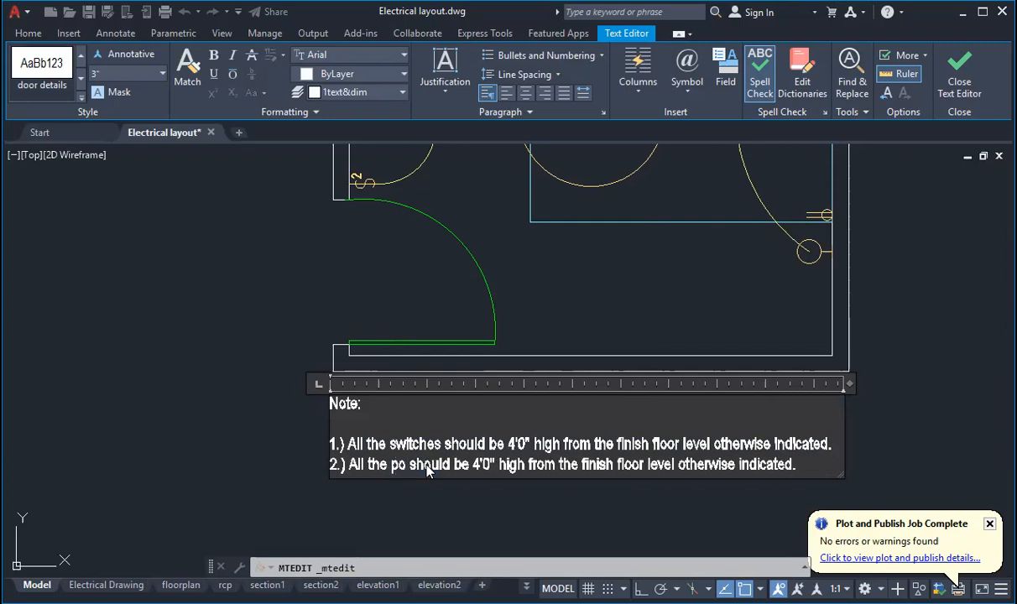
pyautogui.write(' socke')
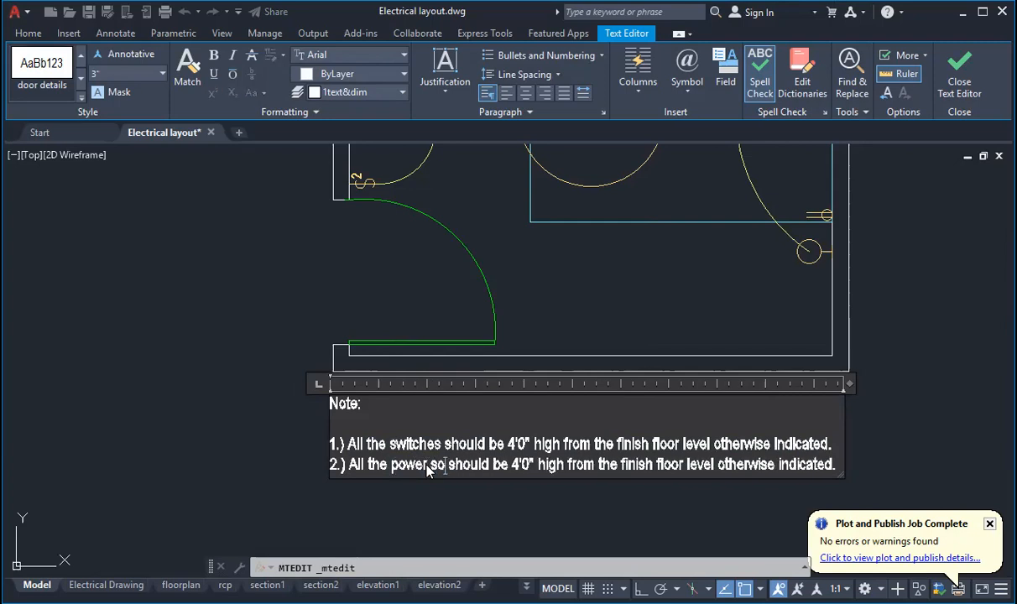
pyautogui.write('t ou')
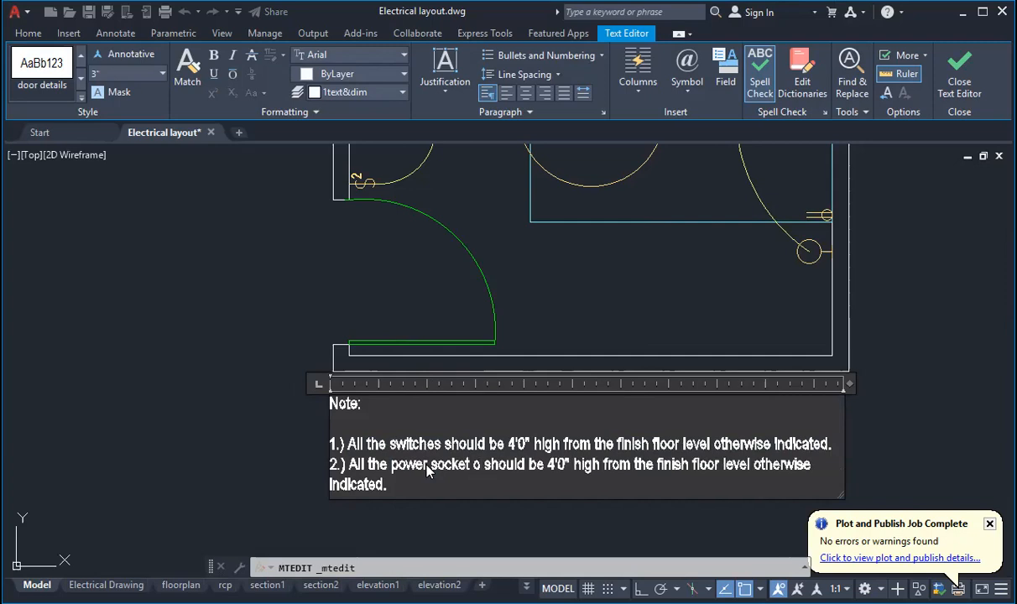
pyautogui.write('tlets')
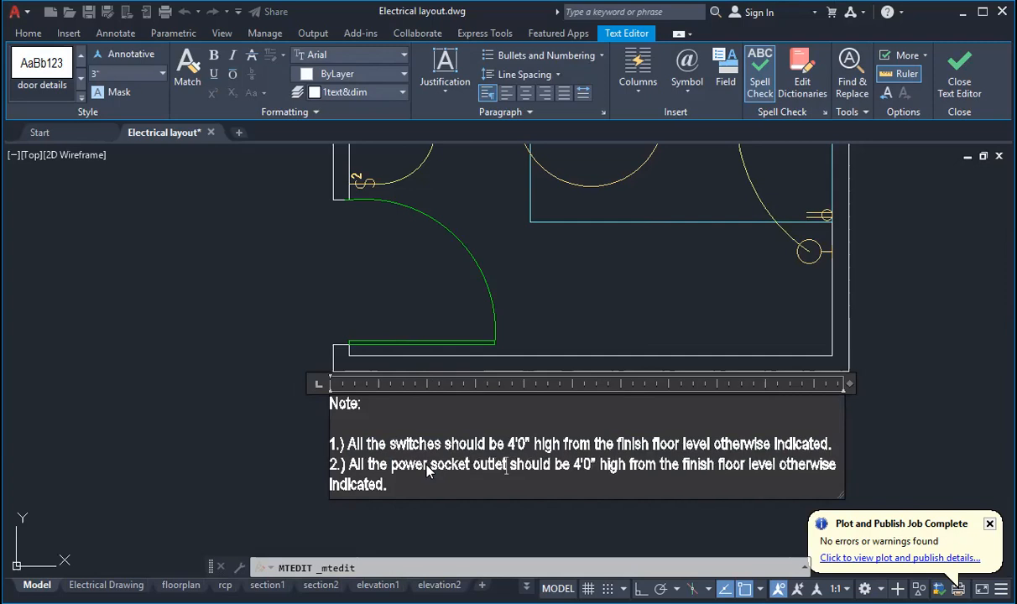
# Change the height in note item 2 to 1'0" and finish editing the note.
pyautogui.press('Right')
pyautogui.press('Right')
pyautogui.press('Right')
pyautogui.press('Right')
pyautogui.press('Right')
pyautogui.press('Right')
pyautogui.press('Right')
pyautogui.press('Right')
pyautogui.press('Right')
pyautogui.press('Right')
pyautogui.press('Right')
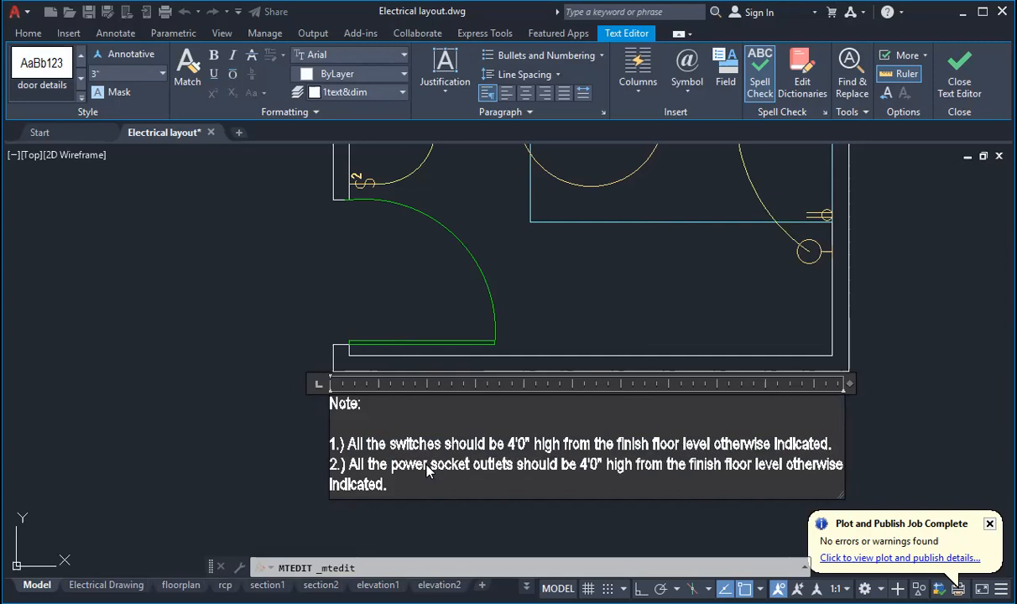
pyautogui.press('Delete')
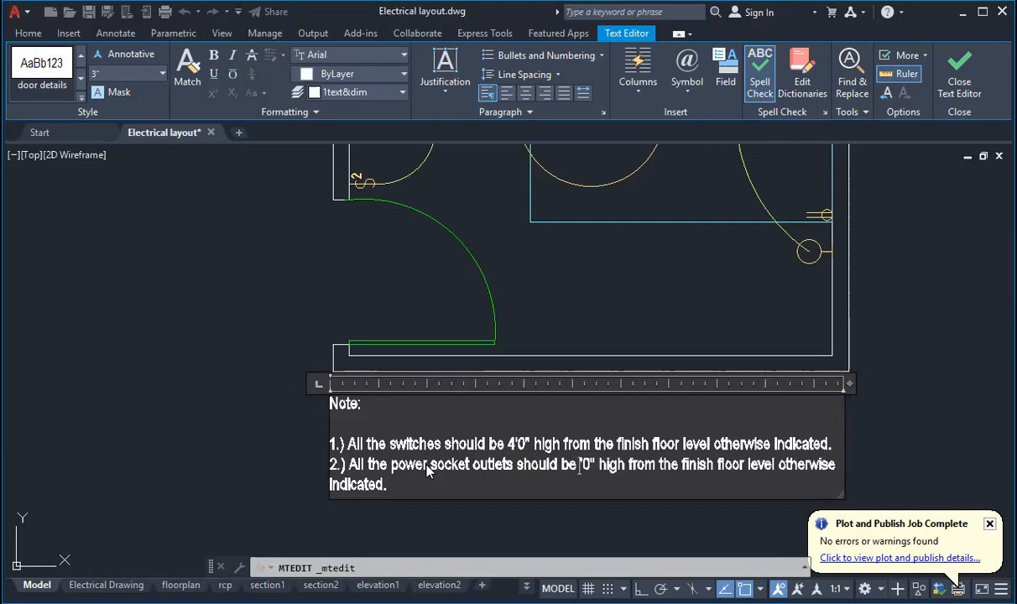
pyautogui.write('1')
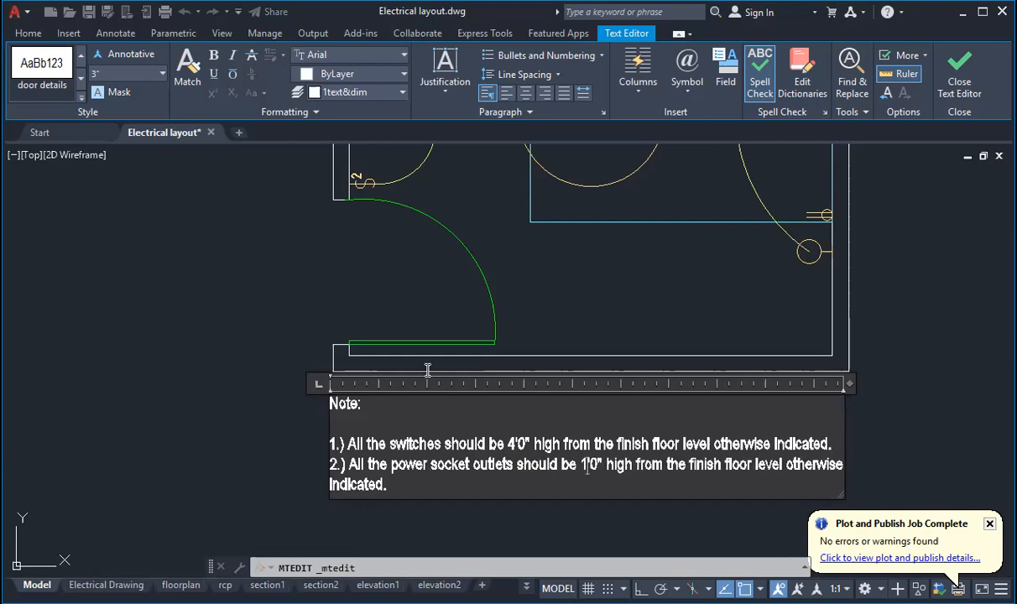
pyautogui.click(870, 440)
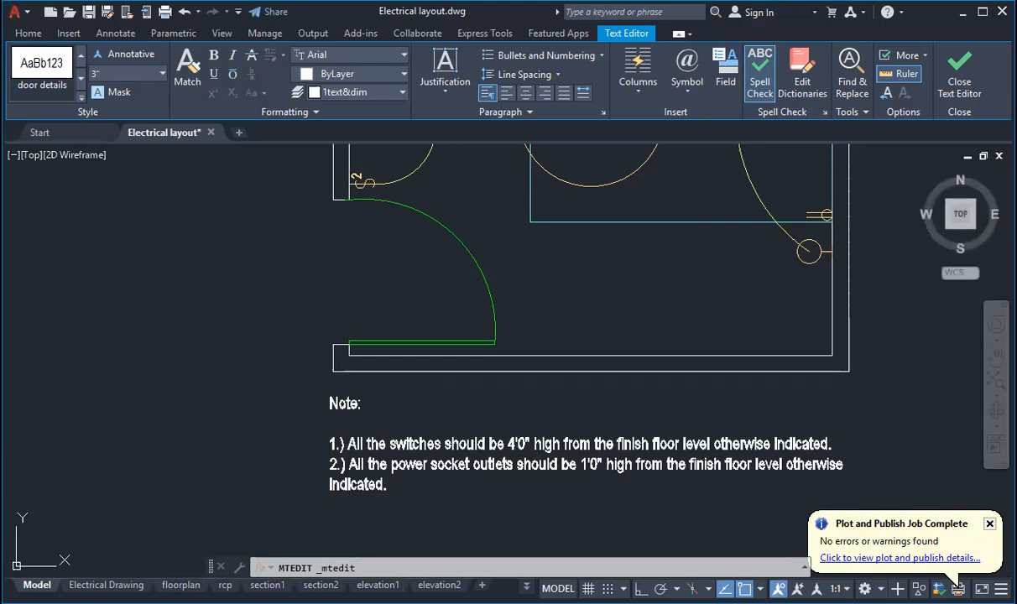
# Review the note below the plan and compare it with the two-way switch's height callout and the nearby wall symbols.
pyautogui.scroll(-3, 556, 415)
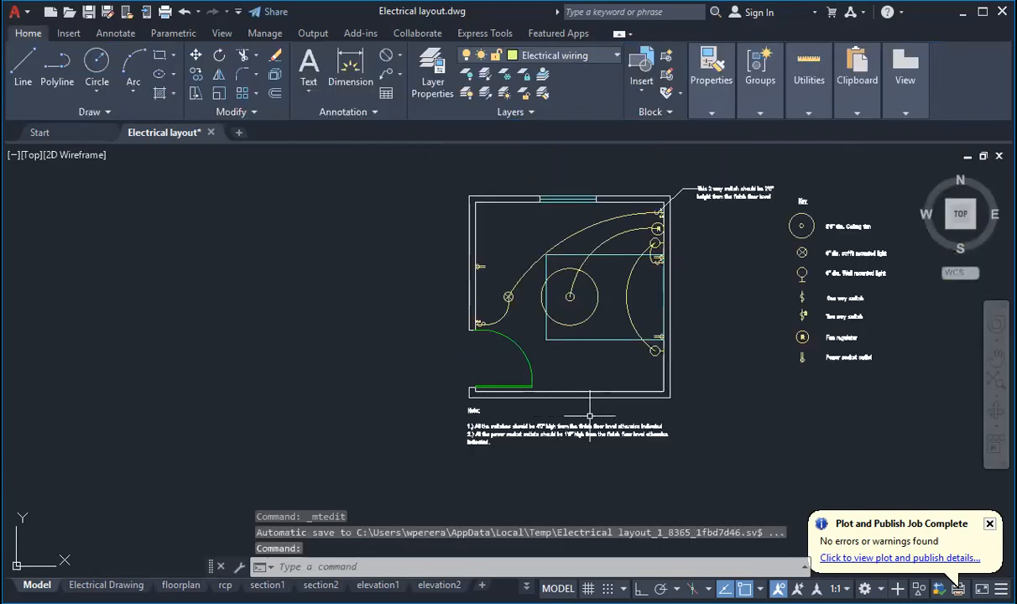
pyautogui.scroll(2, 548, 463)
pyautogui.scroll(2, 624, 376)
pyautogui.moveTo(624, 376); pyautogui.dragTo(613, 412, button='middle')
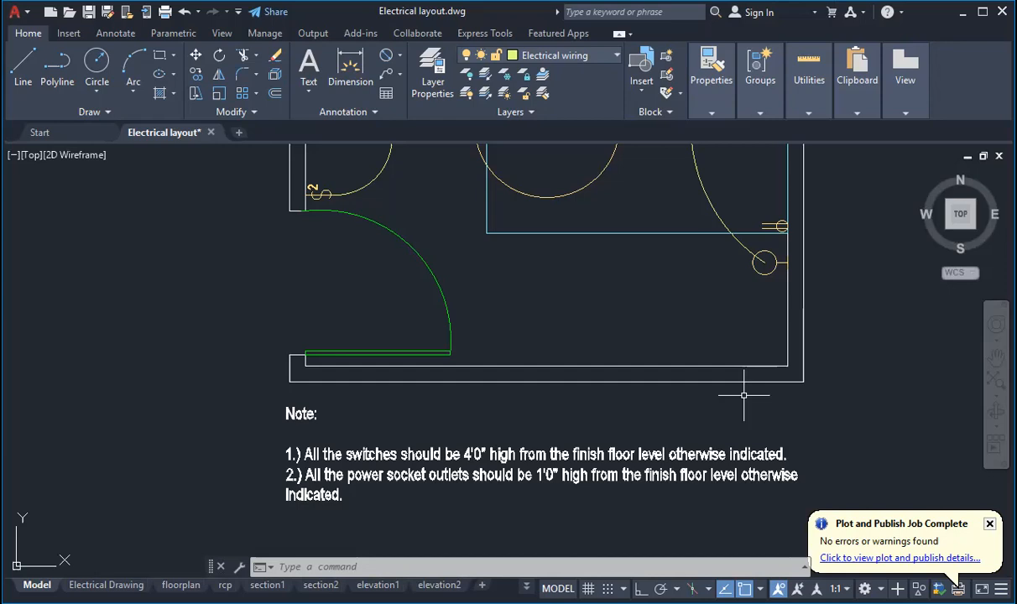
pyautogui.scroll(-6, 622, 354)
pyautogui.scroll(4, 650, 278)
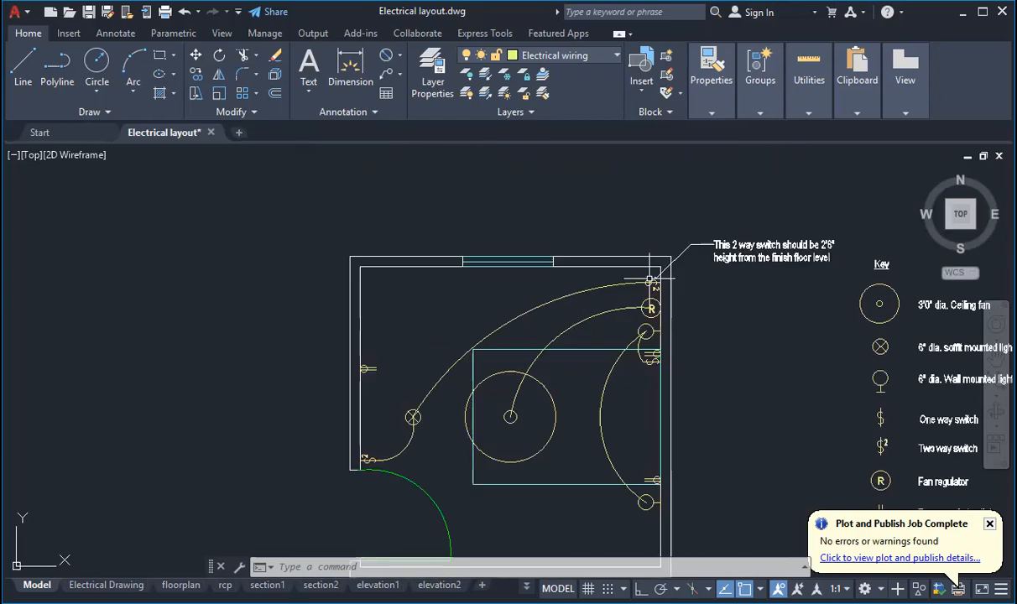
pyautogui.scroll(2, 650, 279)
pyautogui.scroll(4, 623, 239)
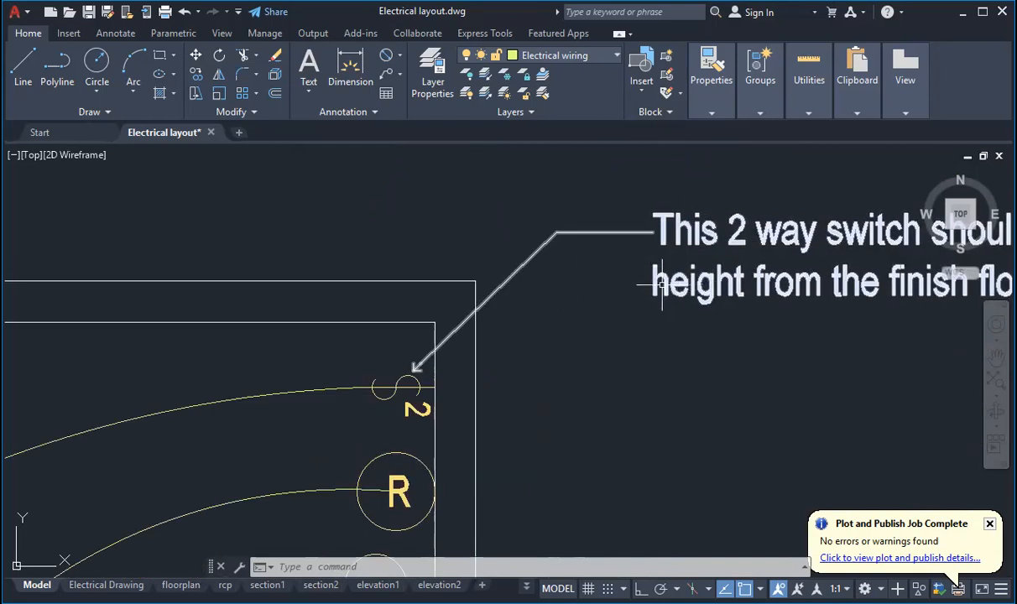
pyautogui.scroll(-3, 536, 273)
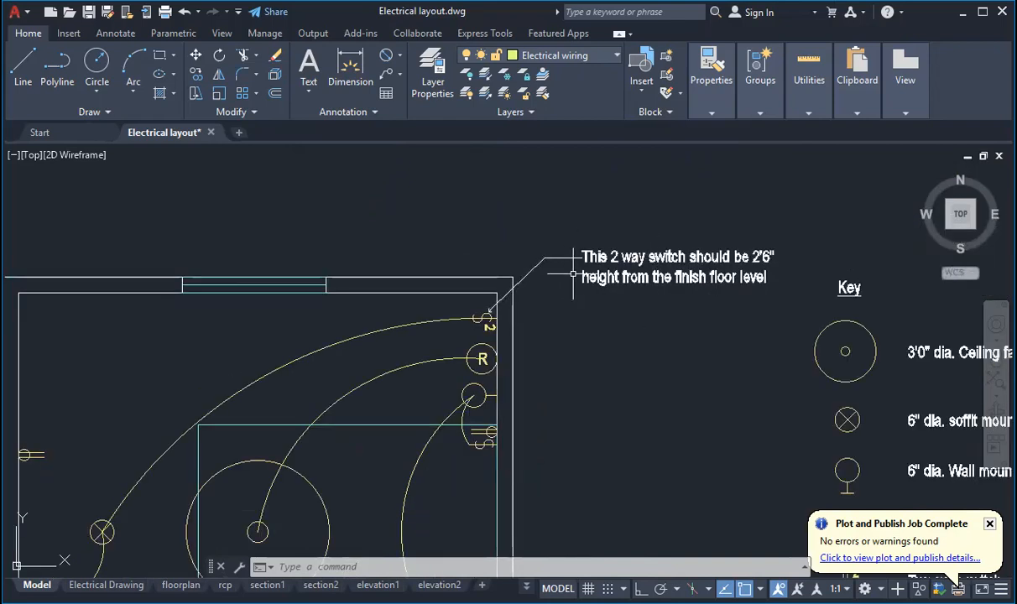
pyautogui.scroll(-5, 538, 431)
pyautogui.scroll(7, 555, 413)
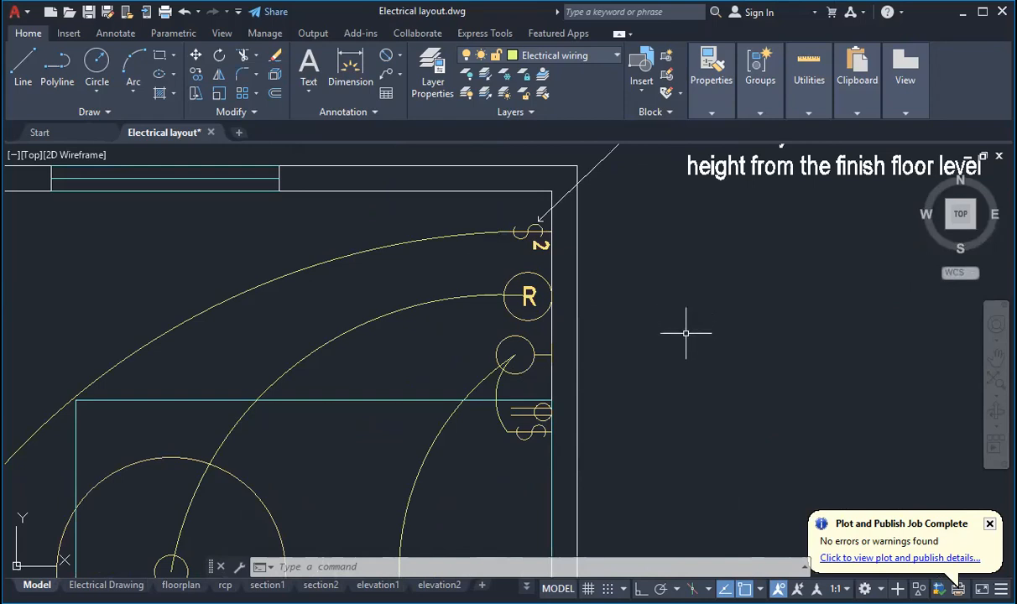
pyautogui.scroll(-4, 656, 209)
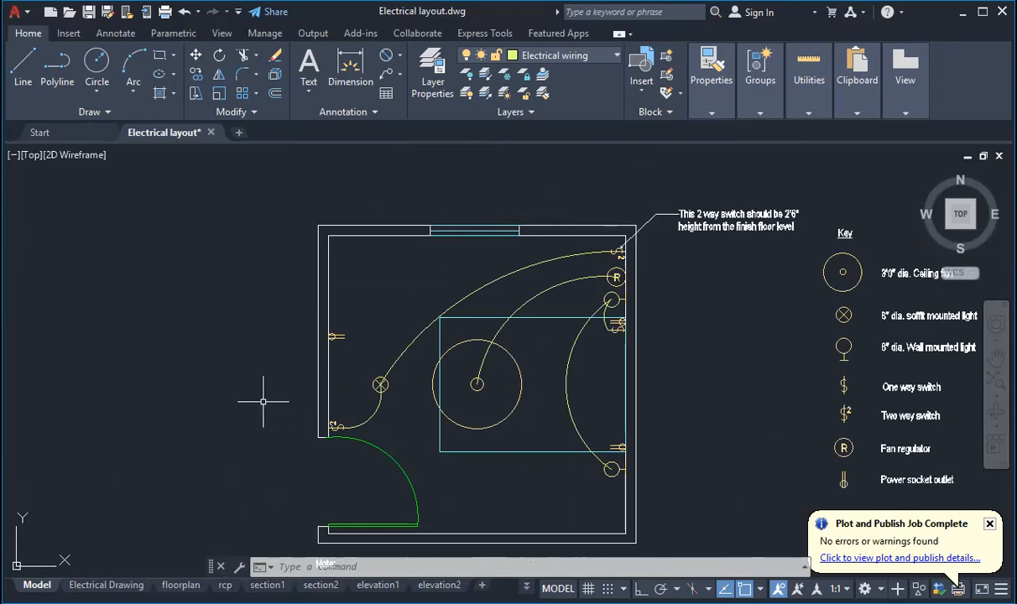
# Examine the note below the plan in the model, and the title block and wiring arcs on the Electrical Drawing sheet.
pyautogui.scroll(-3, 503, 160)
pyautogui.scroll(3, 419, 268)
pyautogui.scroll(2, 518, 285)
pyautogui.scroll(-1, 518, 285)
pyautogui.scroll(3, 512, 289)
pyautogui.moveTo(499, 297)
pyautogui.mouseDown(button='middle')
pyautogui.moveTo(449, 332)
pyautogui.moveTo(404, 339)
pyautogui.mouseUp(button='middle')
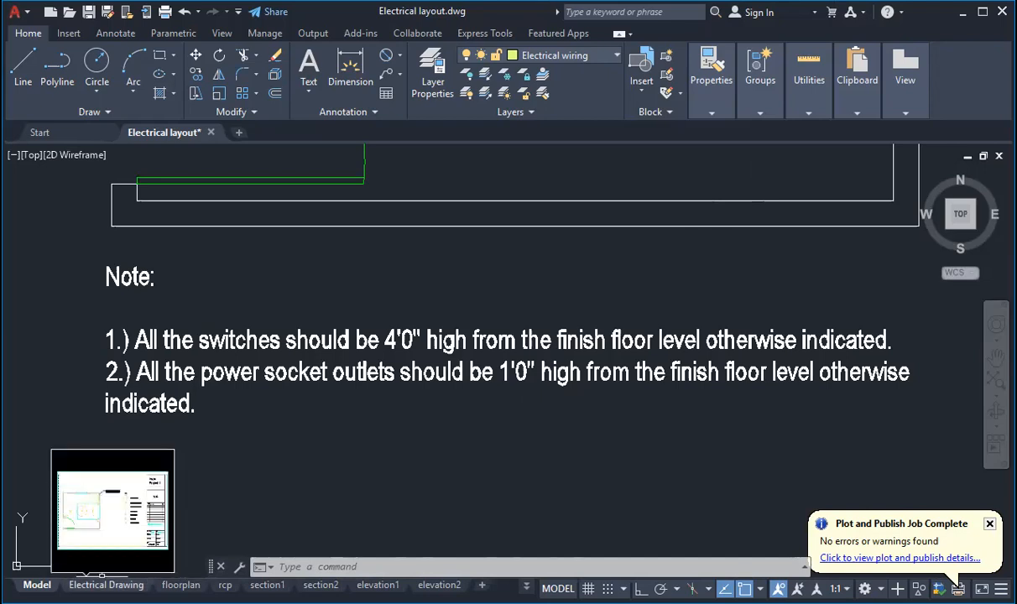
pyautogui.click(106, 585)
pyautogui.scroll(5, 822, 391)
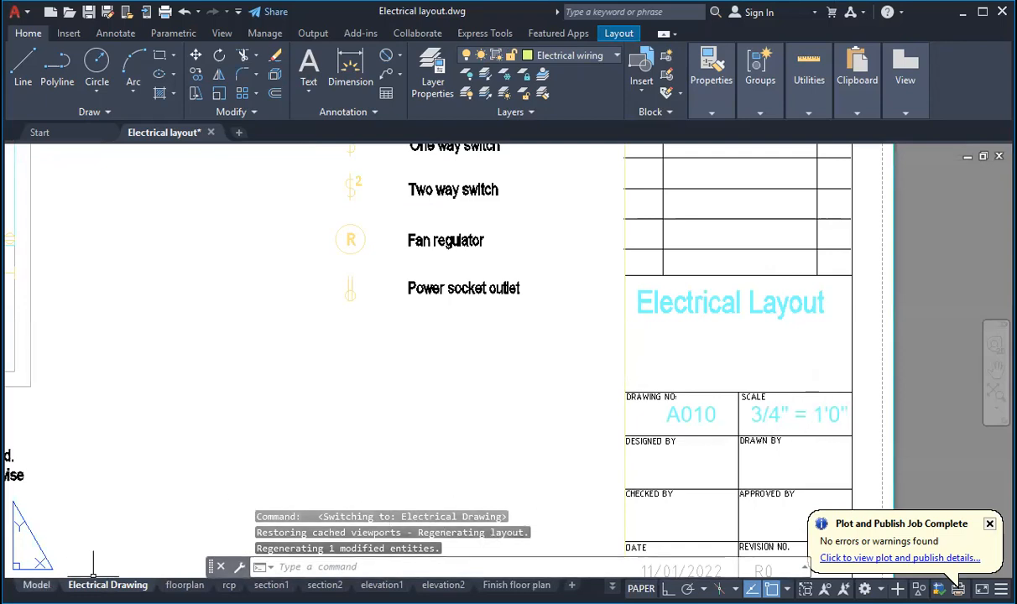
pyautogui.click(36, 585)
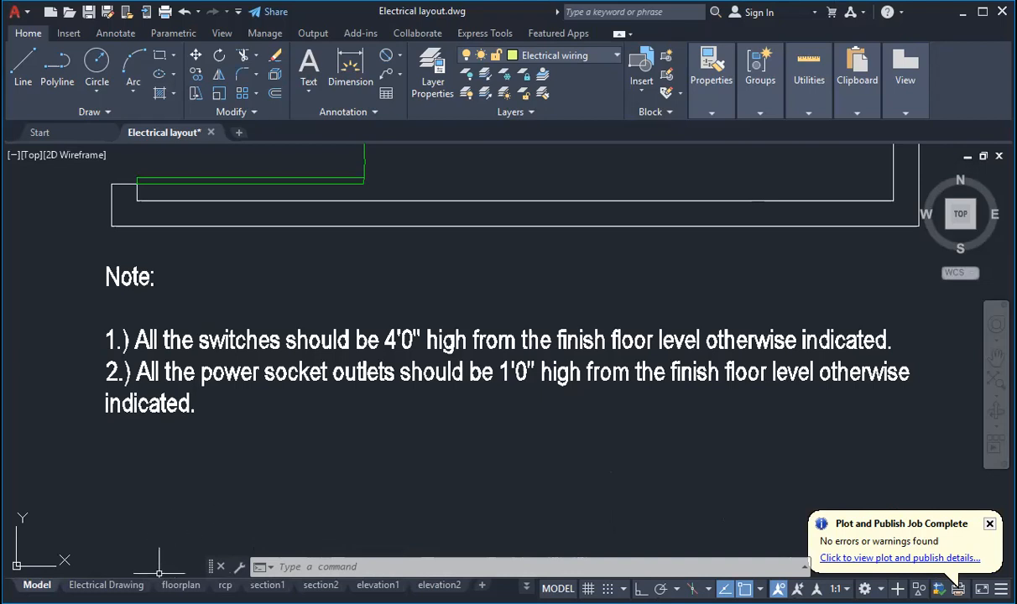
pyautogui.click(107, 585)
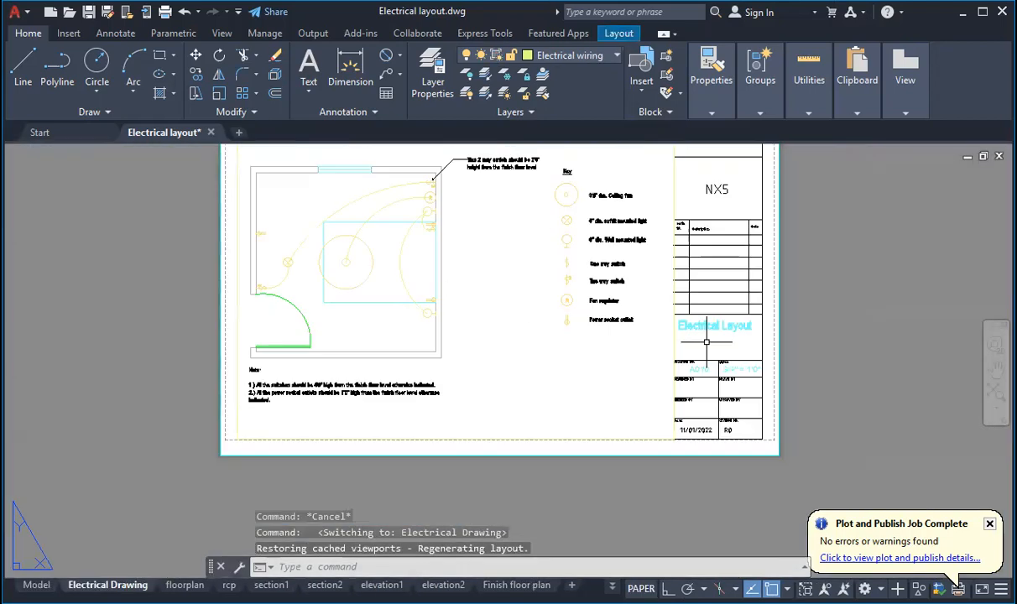
pyautogui.scroll(5, 356, 244)
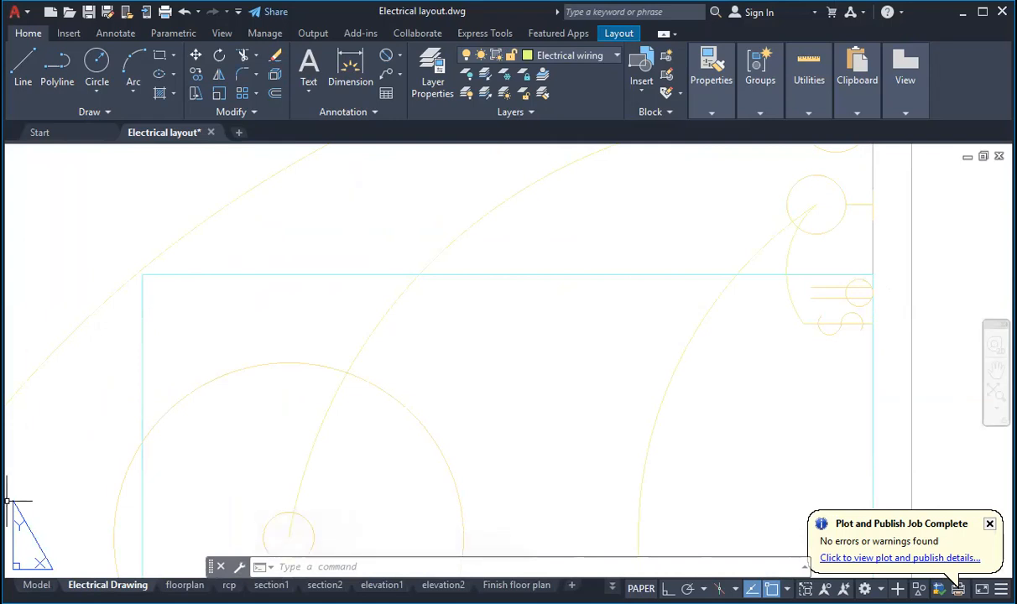
# In the model, inspect the properties of the wiring arc from the soffit light to the upper two-way switch.
pyautogui.click(36, 585)
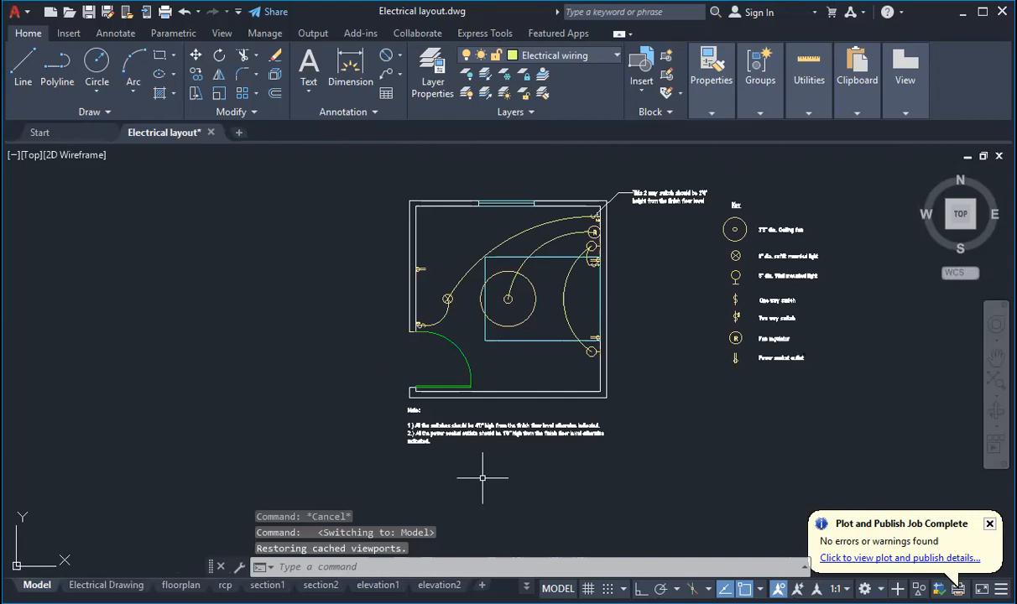
pyautogui.scroll(4, 497, 230)
pyautogui.click(526, 254)
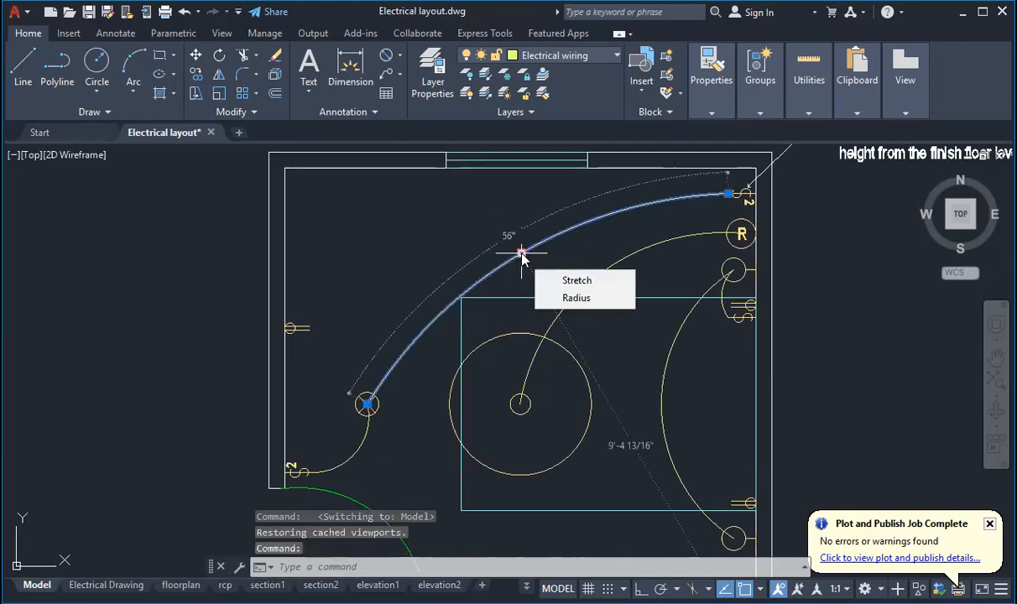
pyautogui.rightClick(522, 254)
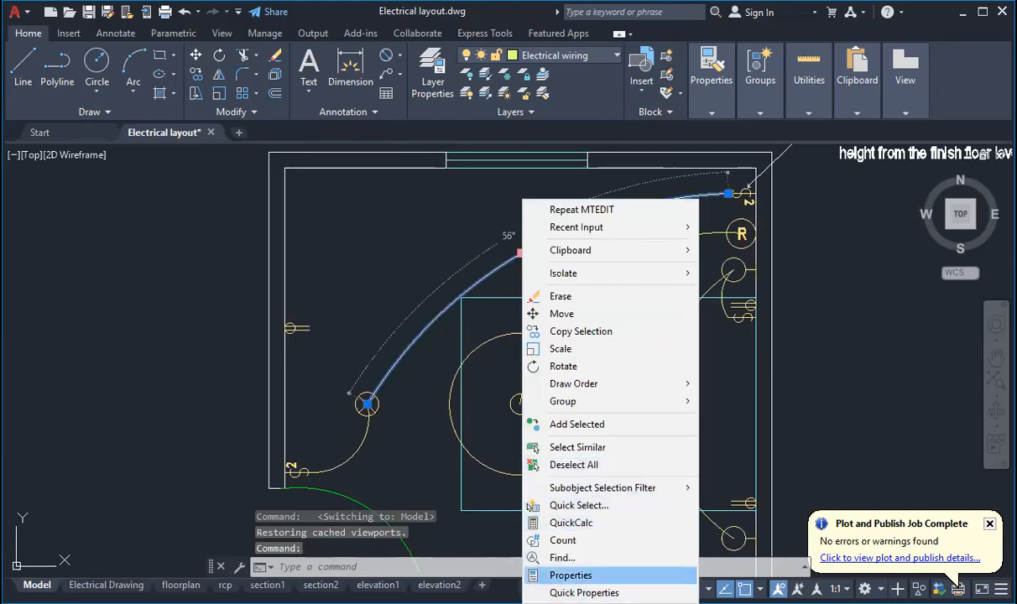
pyautogui.click(577, 576)
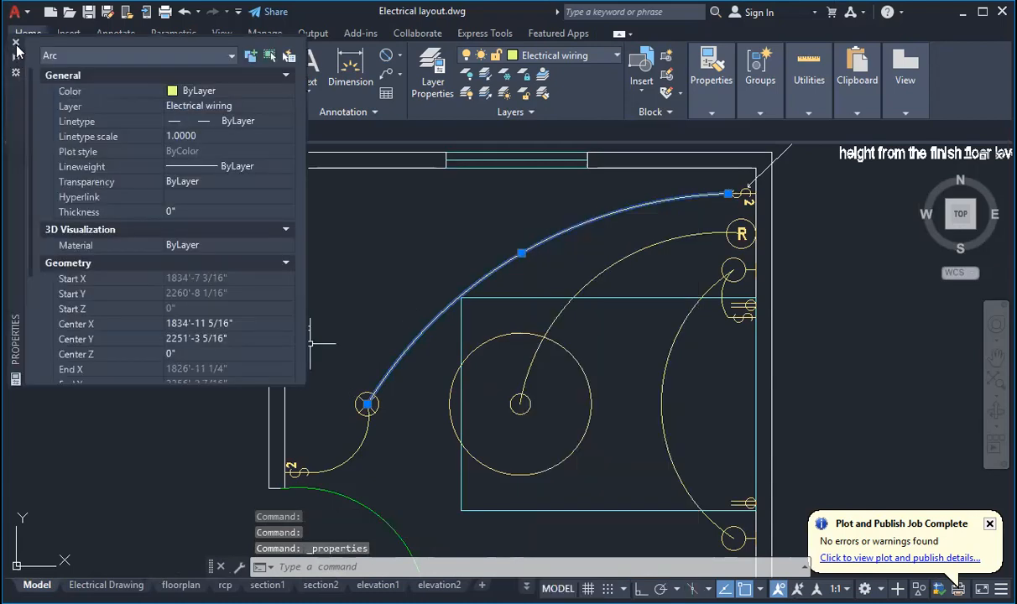
pyautogui.click(16, 44)
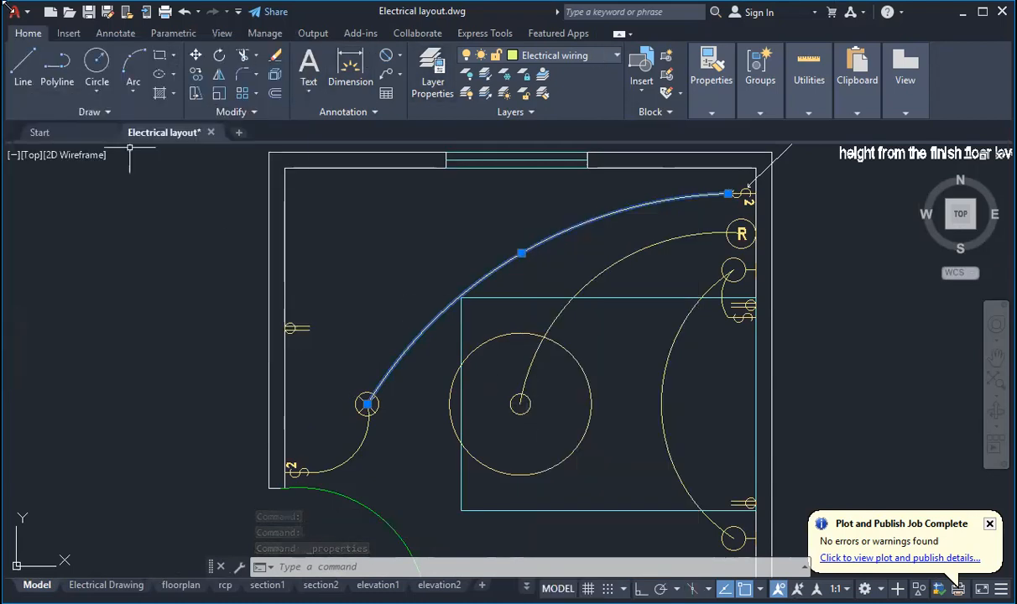
# Select all wiring arcs similar to the selected one and set their linetype scale to 100.
pyautogui.rightClick(440, 320)
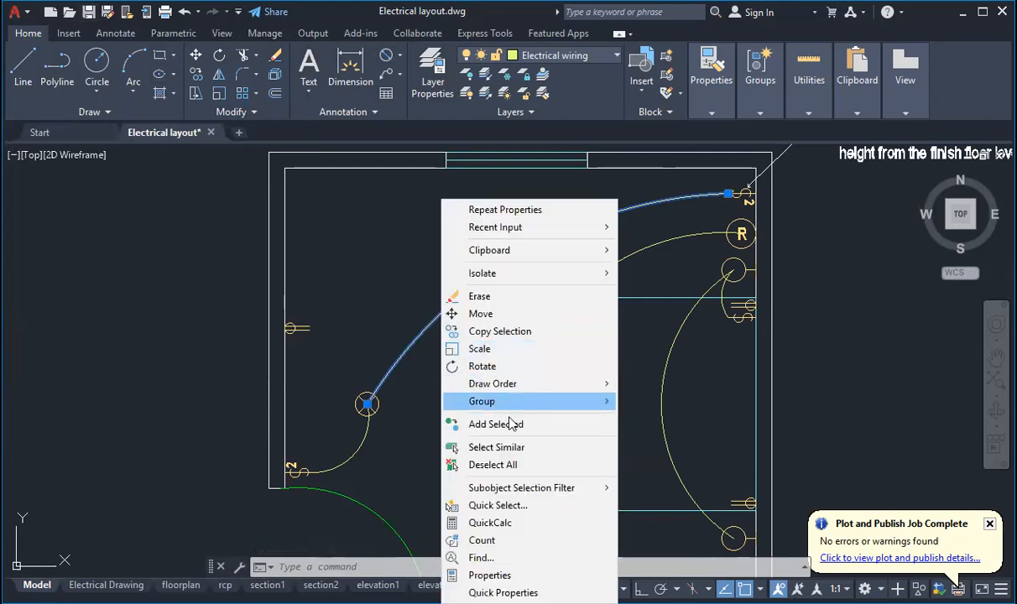
pyautogui.click(542, 447)
pyautogui.scroll(-4, 524, 250)
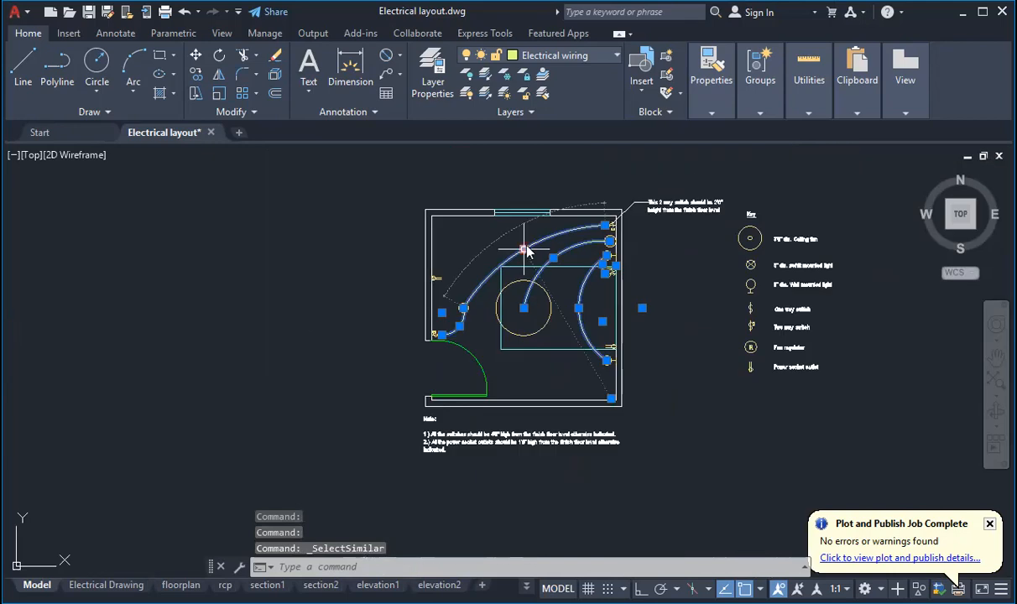
pyautogui.rightClick(536, 239)
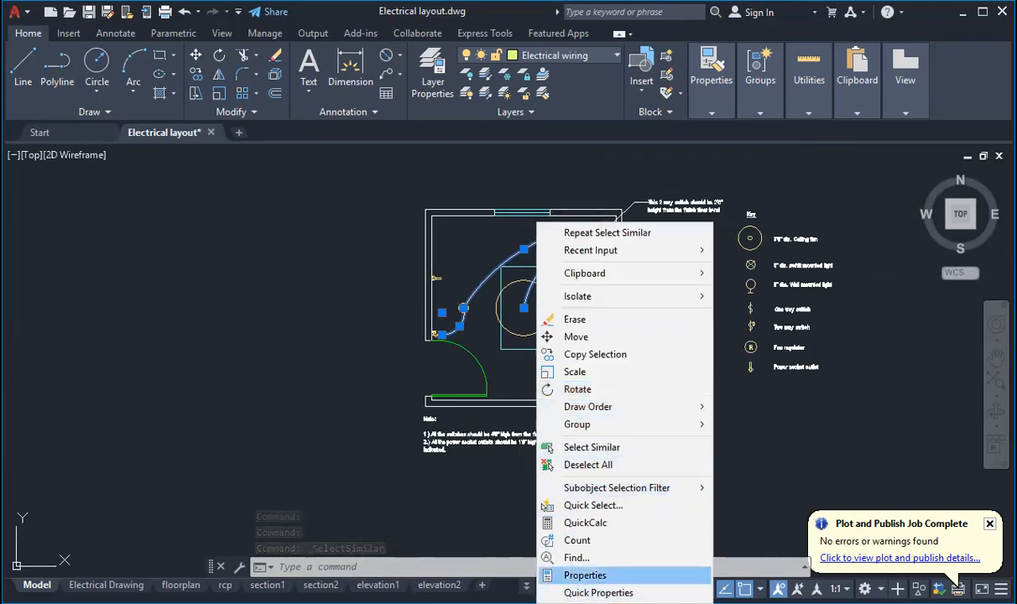
pyautogui.click(585, 575)
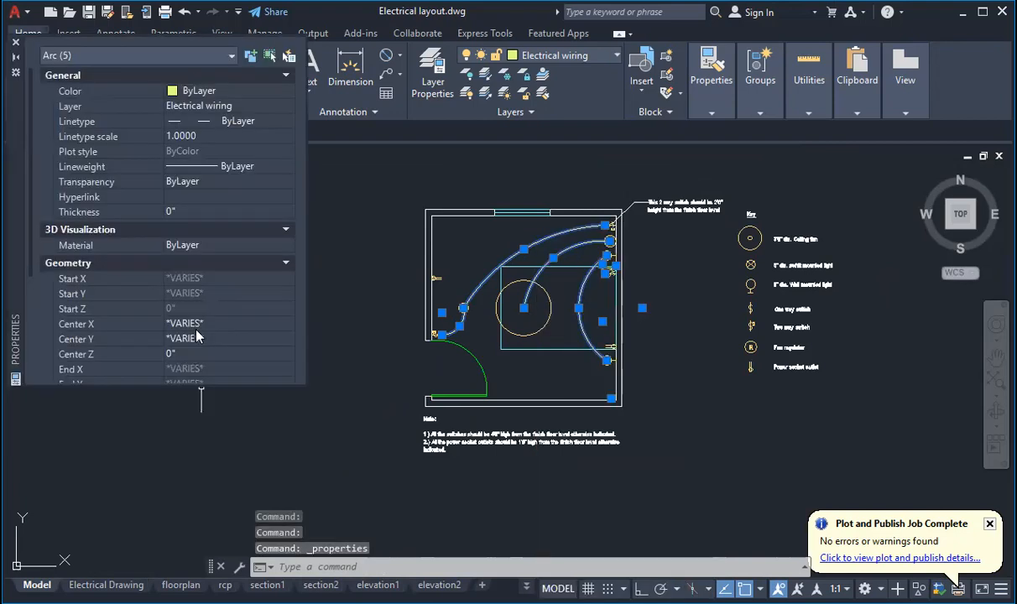
pyautogui.click(208, 136)
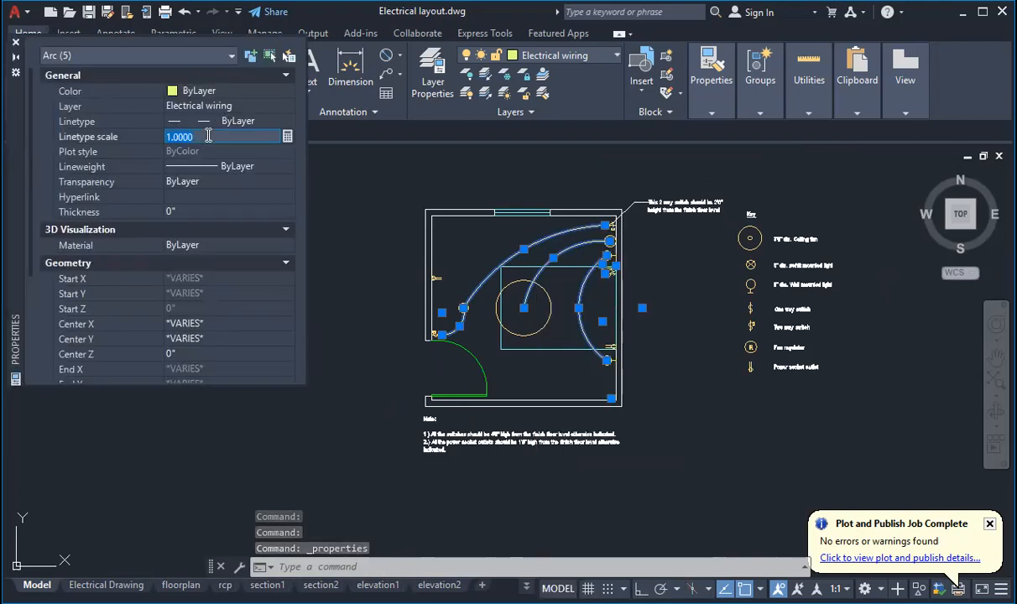
pyautogui.write('100')
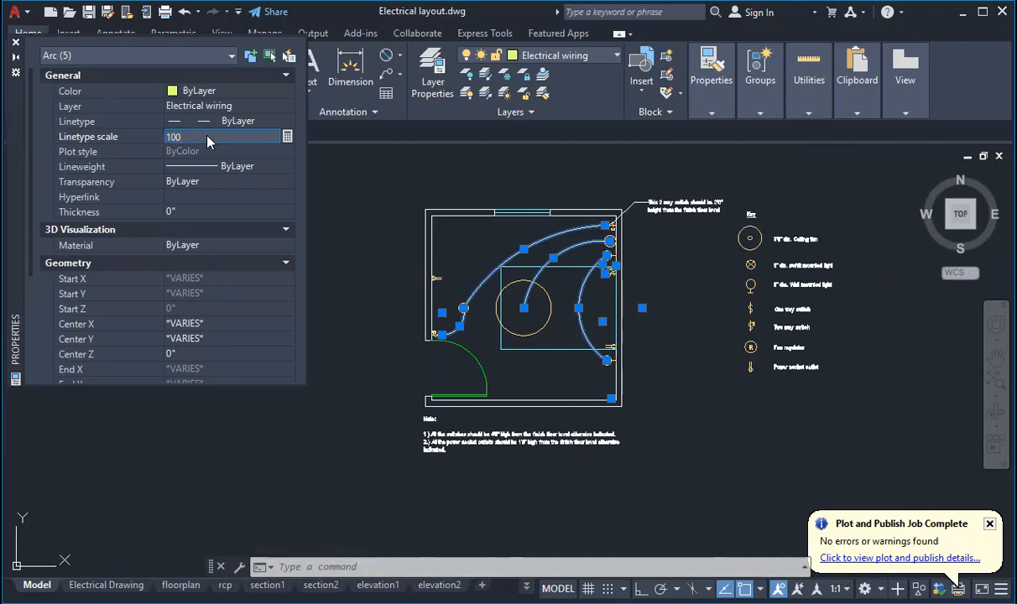
pyautogui.press('Return')
# Compare how the wiring arcs display on the Electrical Drawing sheet and in the model, closing the object properties.
pyautogui.click(106, 585)
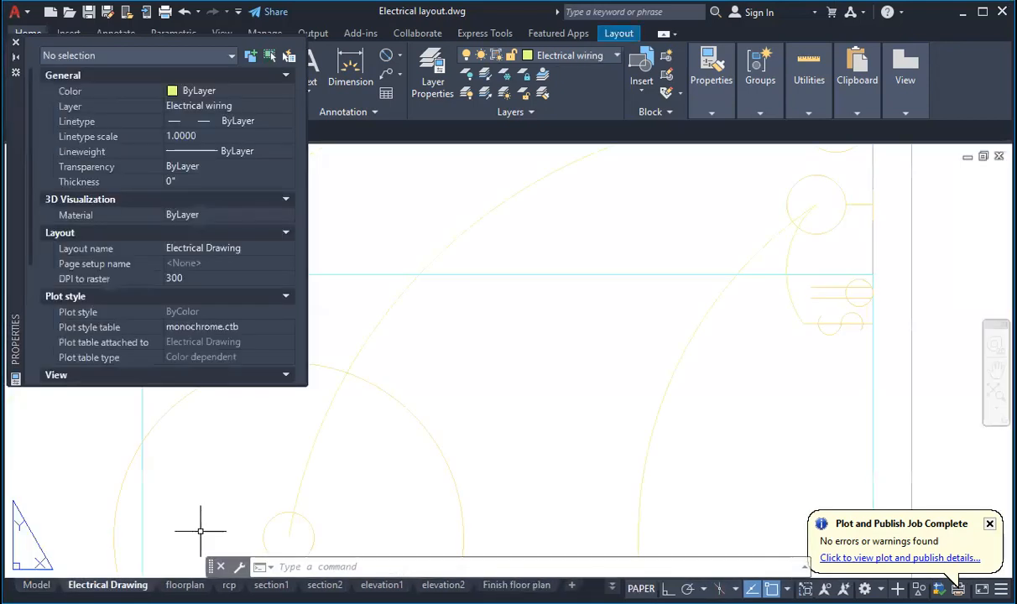
pyautogui.scroll(-5, 597, 364)
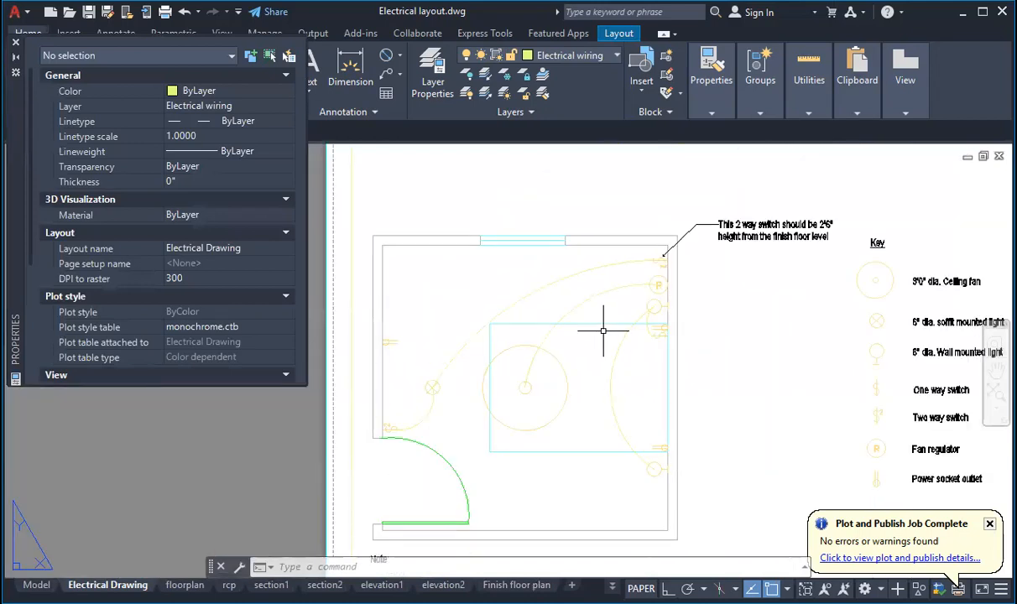
pyautogui.click(15, 42)
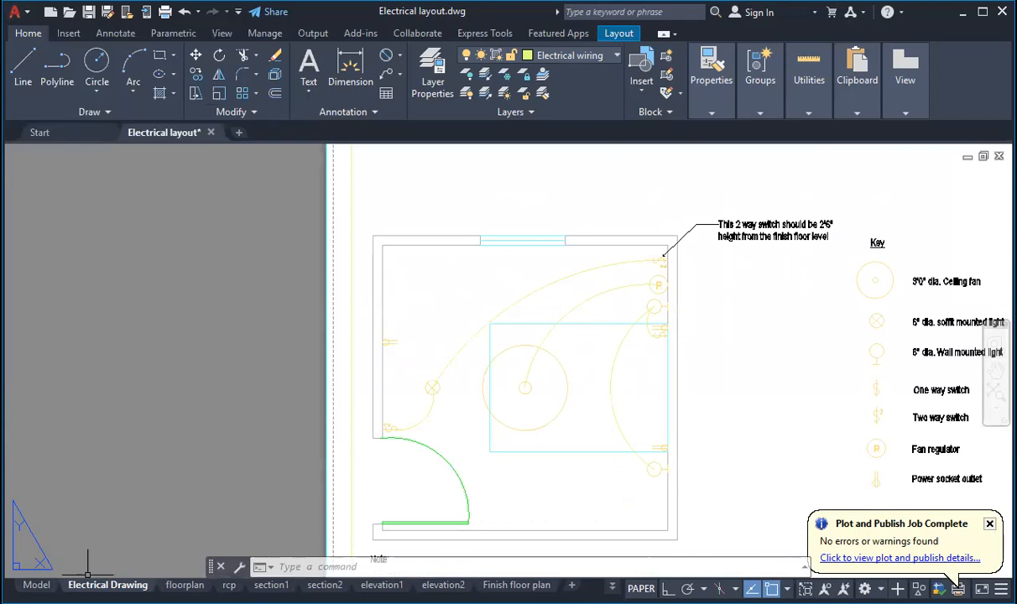
pyautogui.click(37, 585)
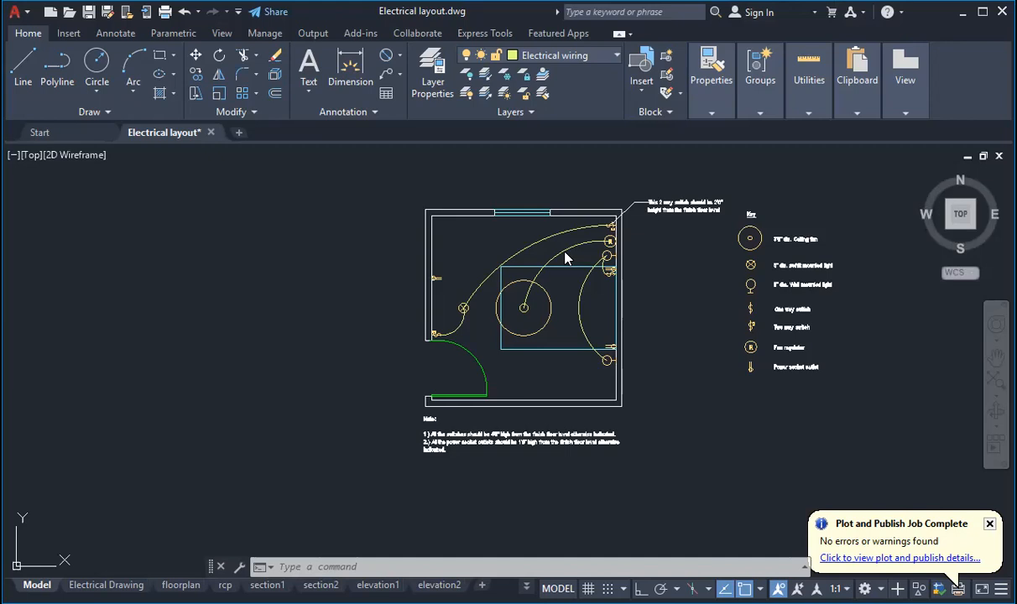
pyautogui.click(107, 585)
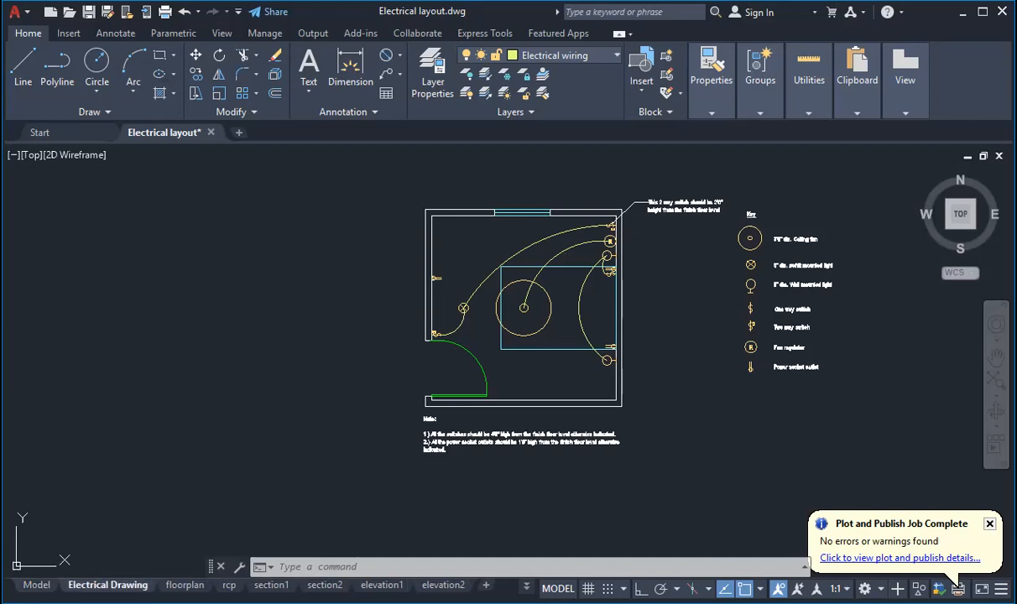
pyautogui.scroll(5, 418, 419)
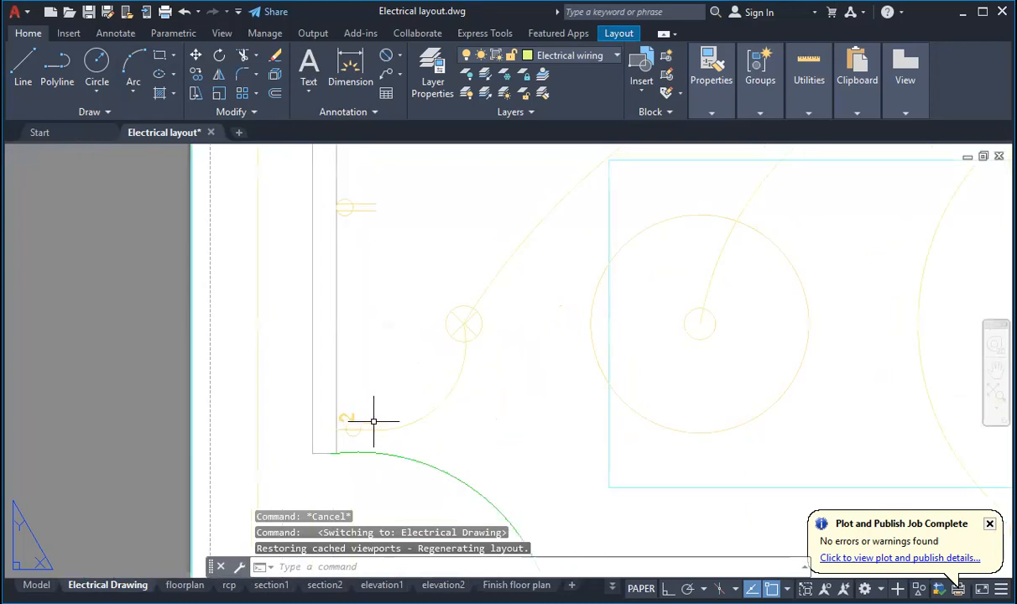
pyautogui.scroll(-2, 373, 421)
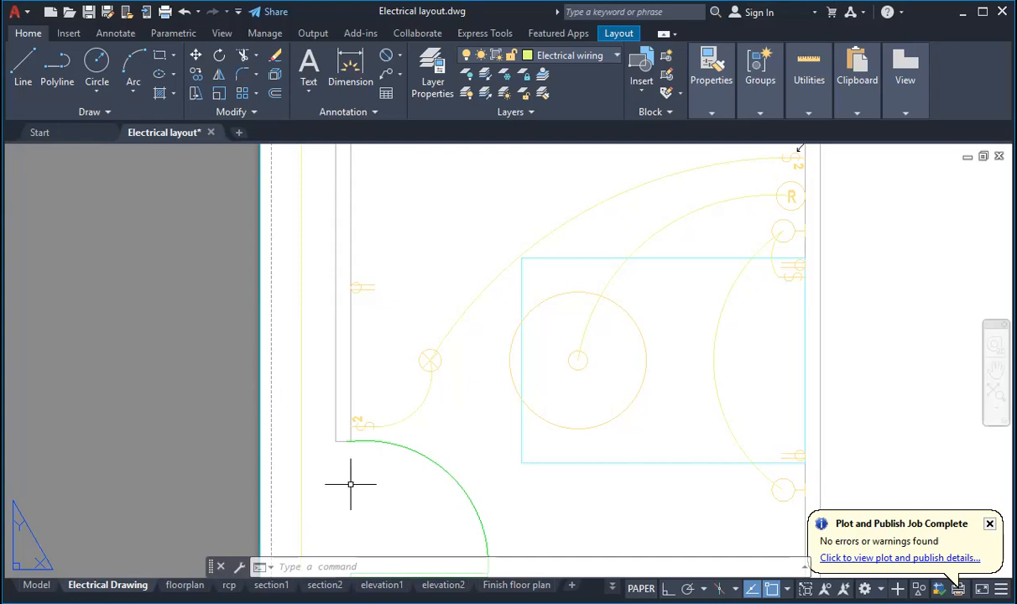
# Inside the sheet's viewport, set the wiring arc between the soffit light and the switch by the door to linetype ACAD_ISO03W100, and return to paper space.
pyautogui.click(419, 406)
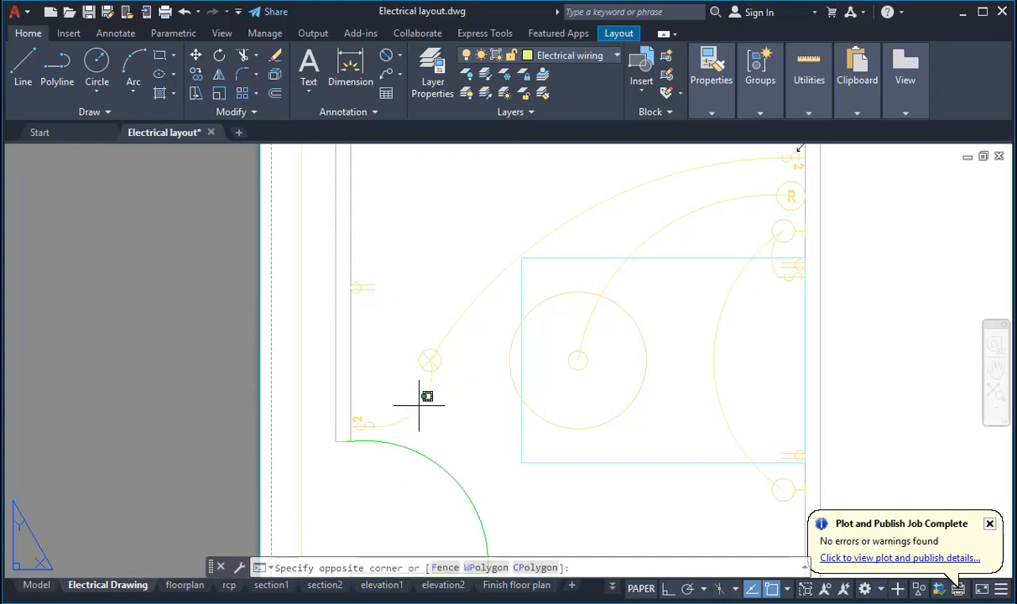
pyautogui.click(424, 412)
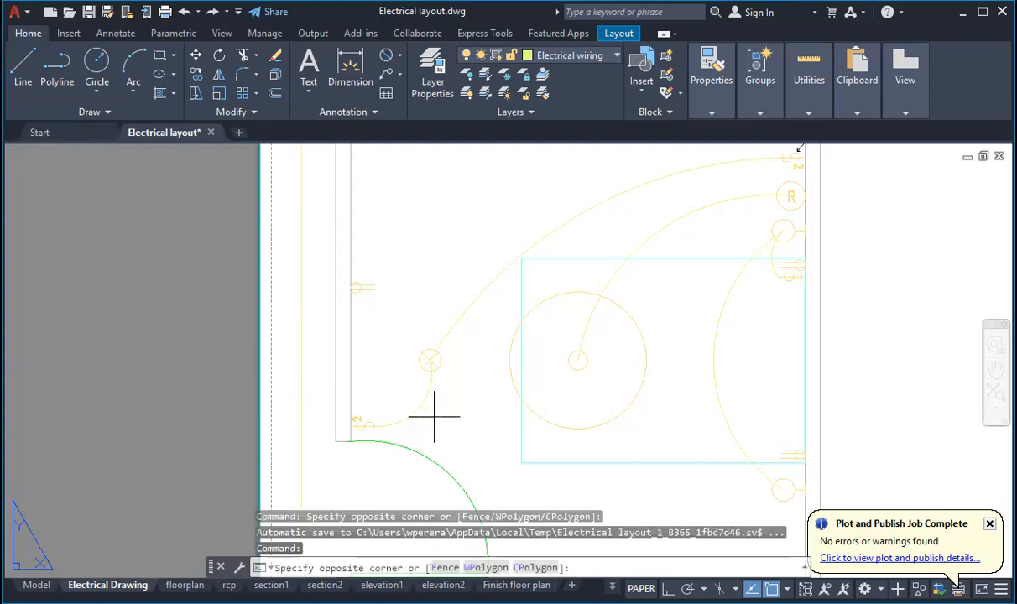
pyautogui.doubleClick(419, 406)
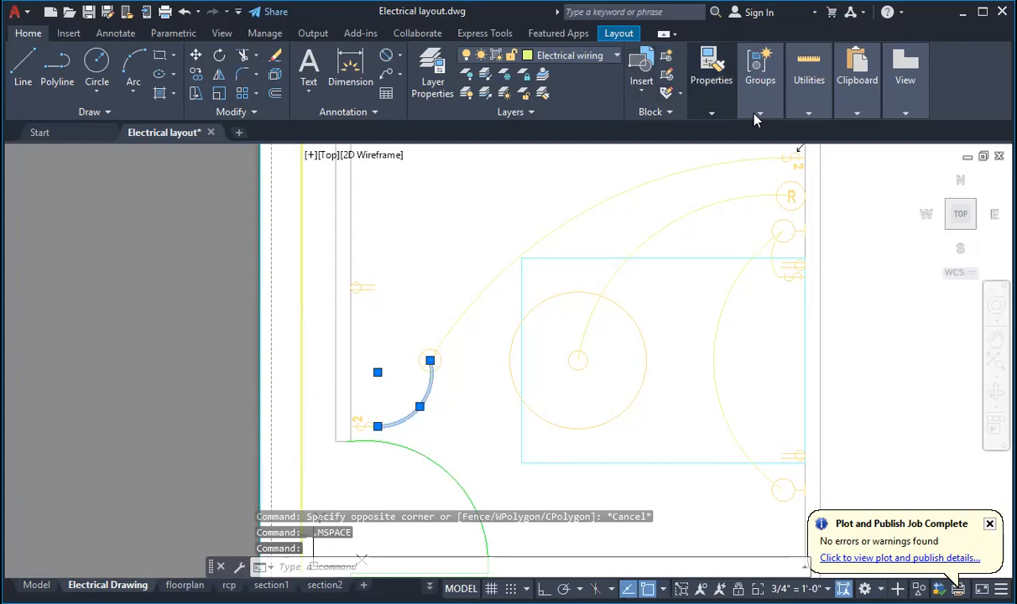
pyautogui.moveTo(701, 105)
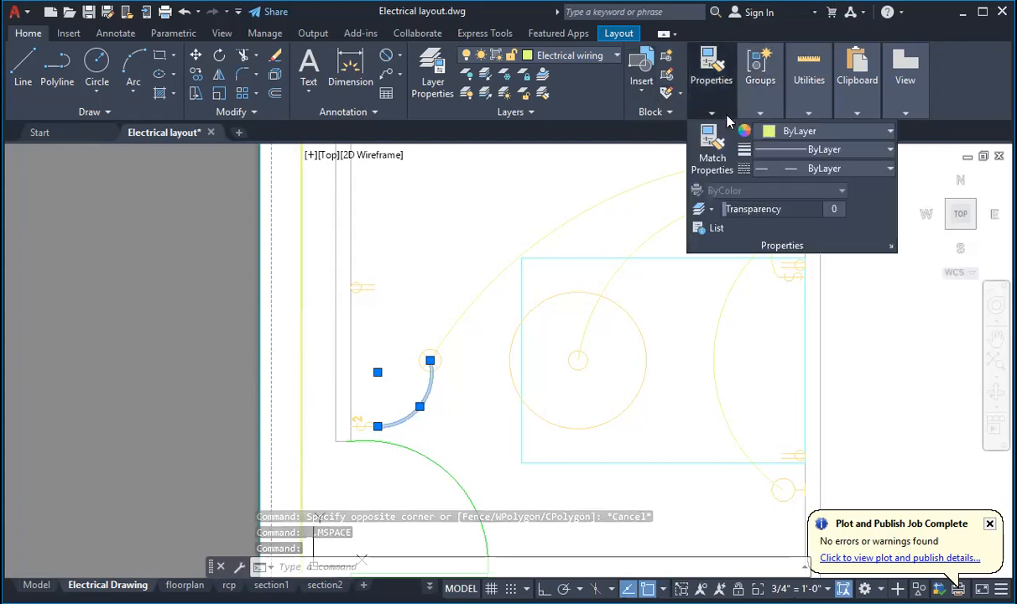
pyautogui.click(779, 168)
pyautogui.scroll(-1, 806, 277)
pyautogui.scroll(1, 816, 287)
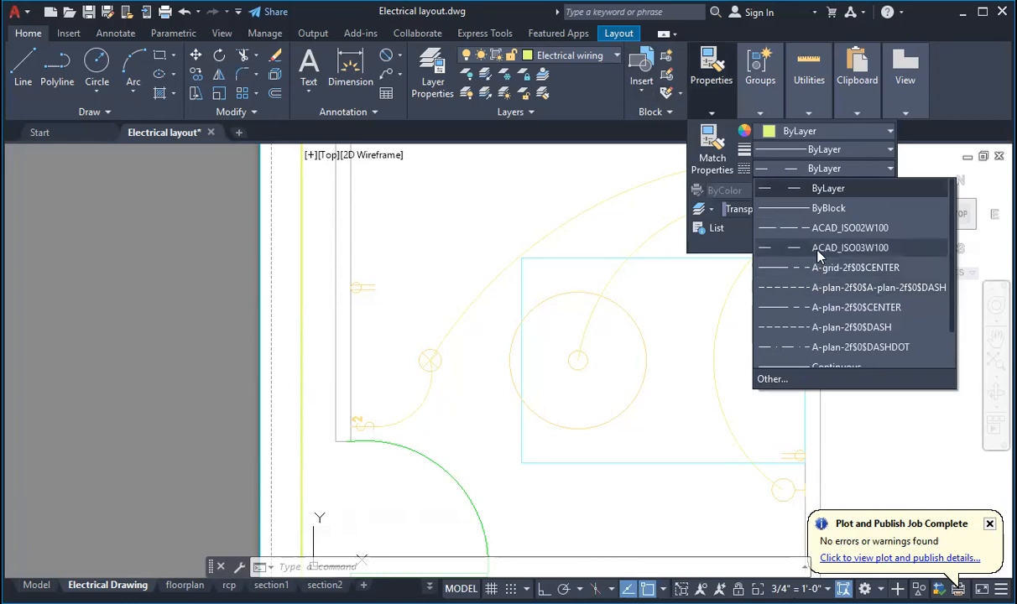
pyautogui.scroll(-1, 834, 361)
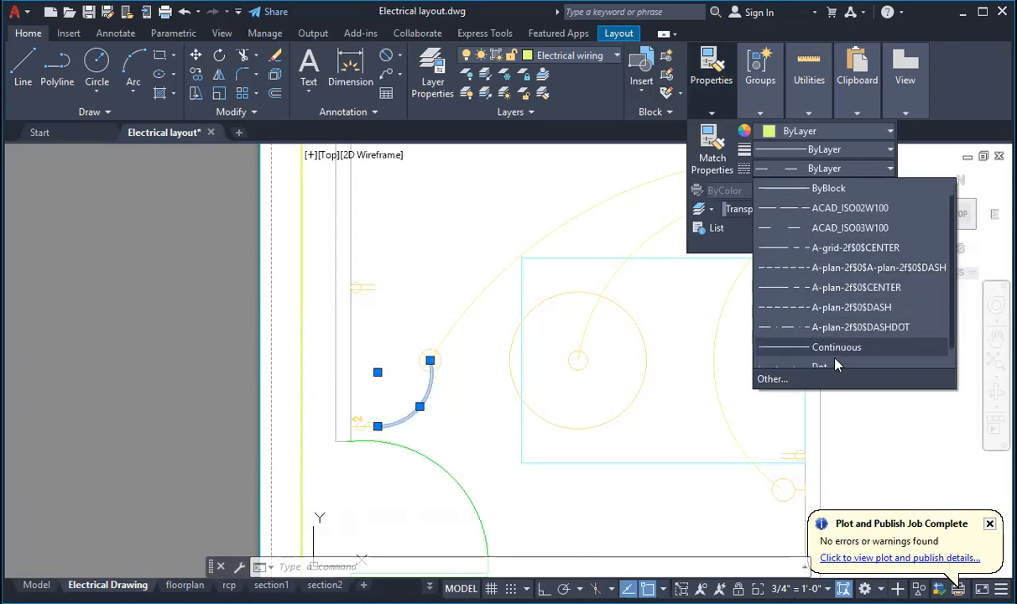
pyautogui.scroll(-1, 836, 363)
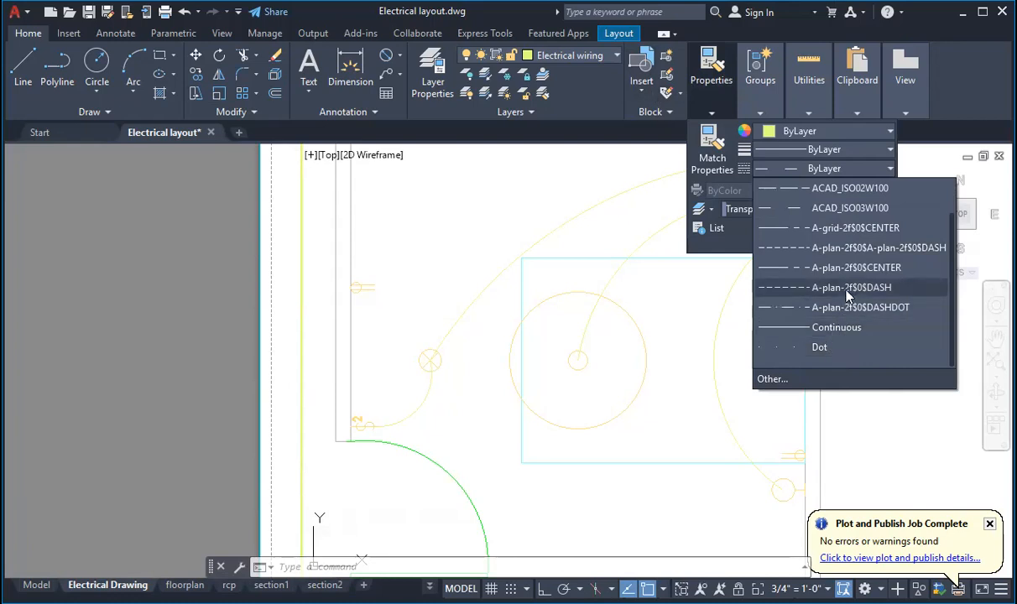
pyautogui.click(843, 210)
pyautogui.click(419, 406)
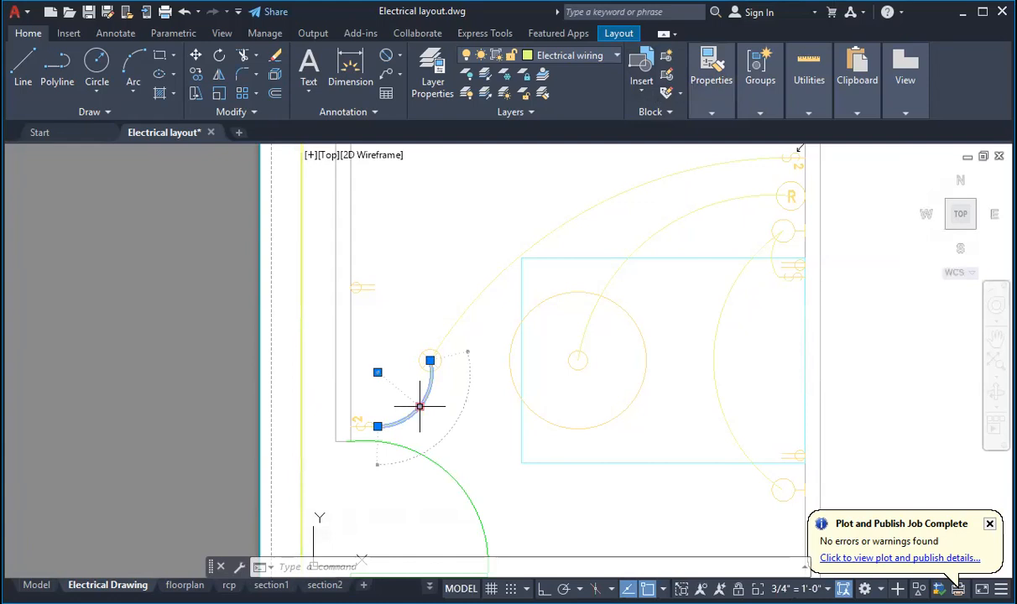
pyautogui.doubleClick(135, 188)
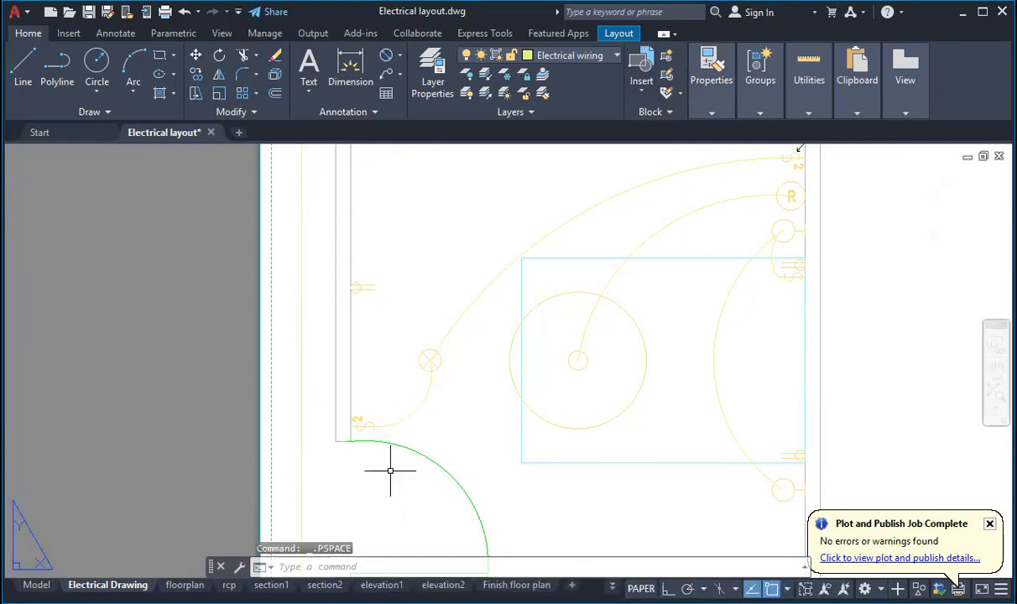
# Check the finished Electrical Drawing sheet, save the drawing and close the program.
pyautogui.scroll(4, 411, 397)
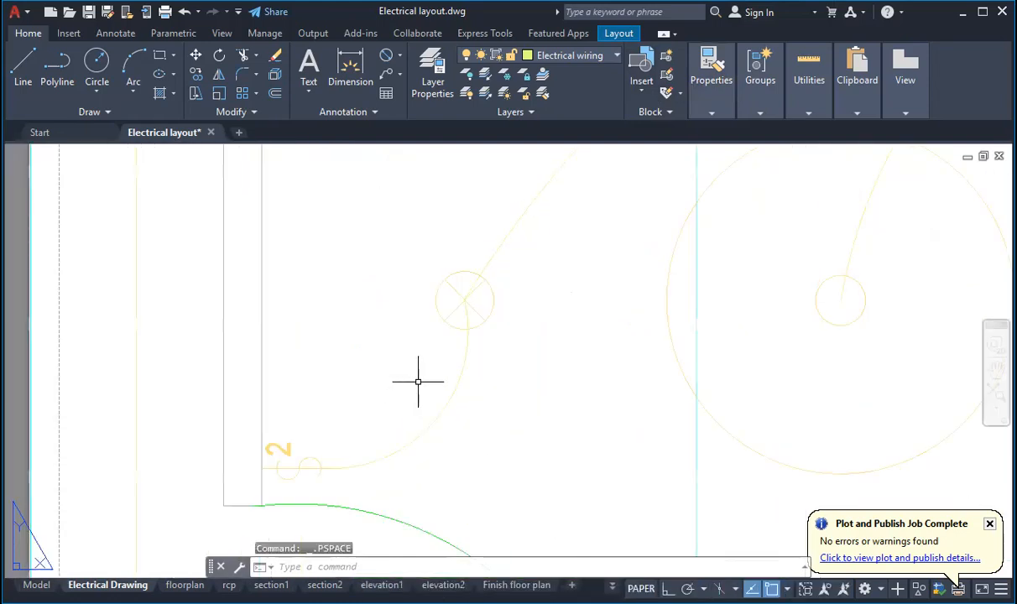
pyautogui.scroll(-6, 554, 243)
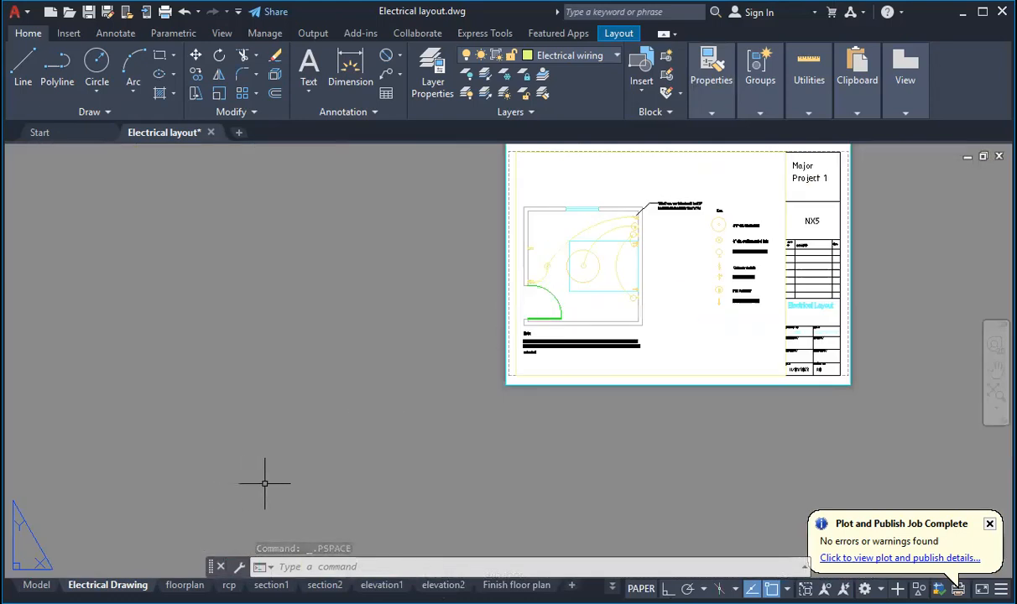
pyautogui.scroll(-2, 523, 358)
pyautogui.scroll(2, 644, 266)
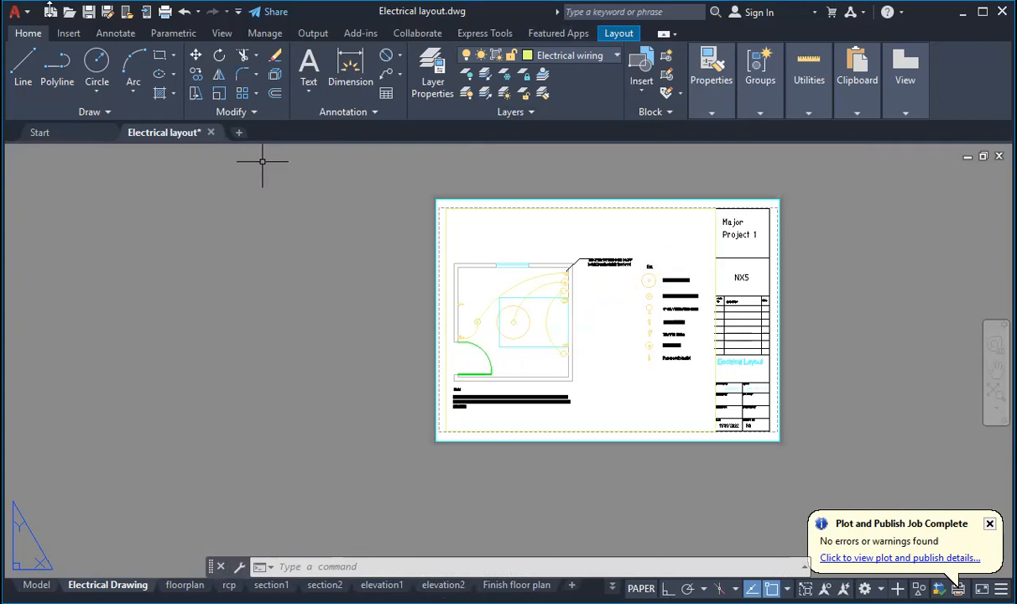
pyautogui.click(89, 12)
pyautogui.scroll(2, 858, 280)
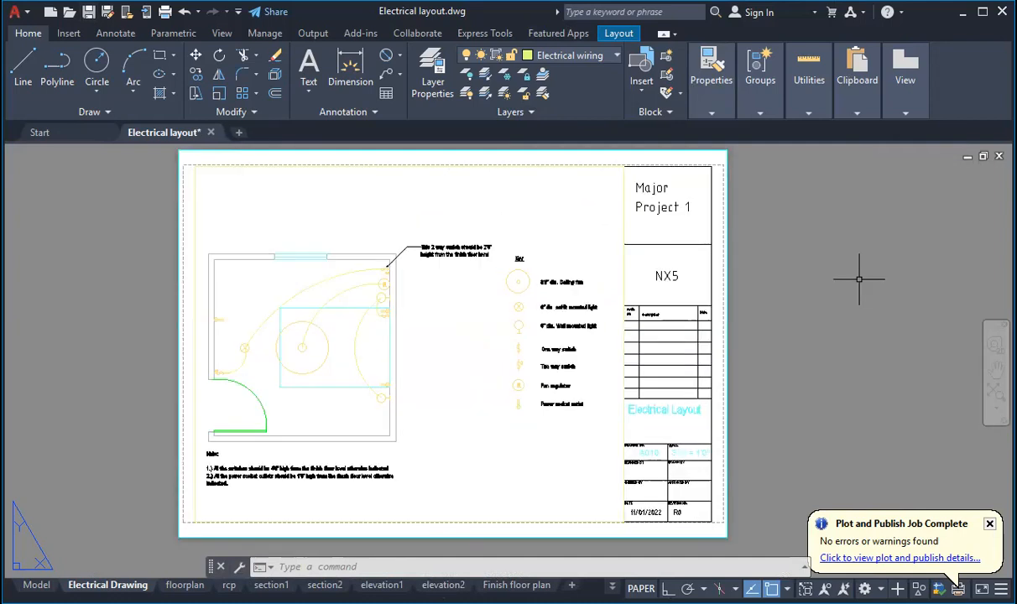
pyautogui.click(88, 12)
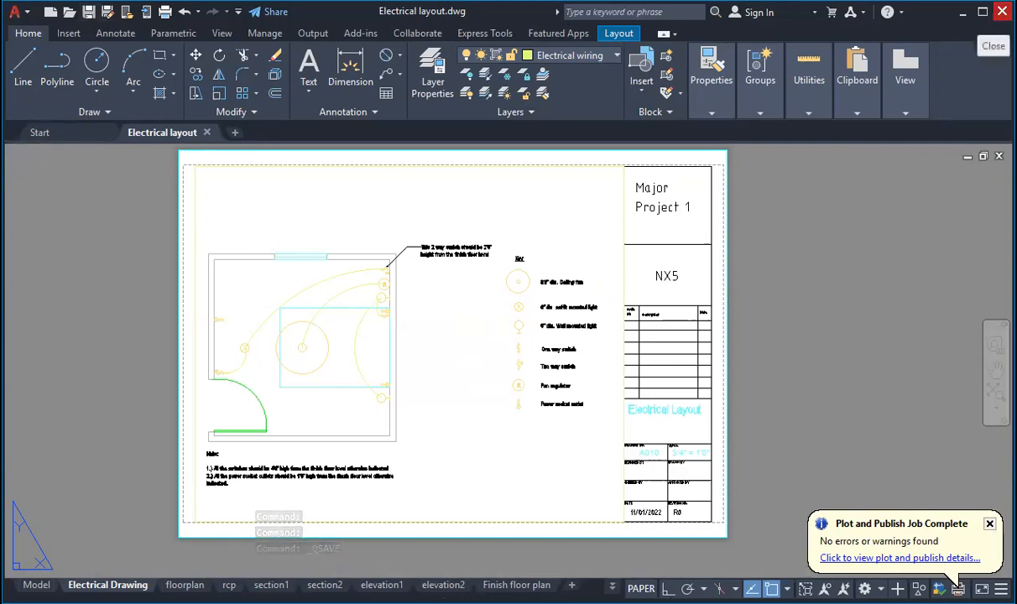
pyautogui.click(1002, 12)
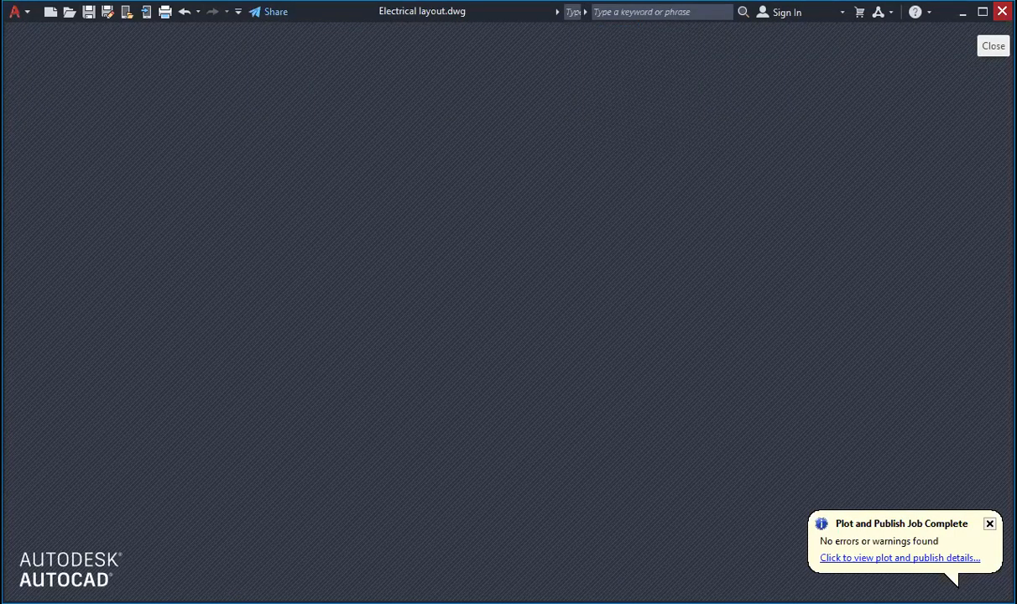